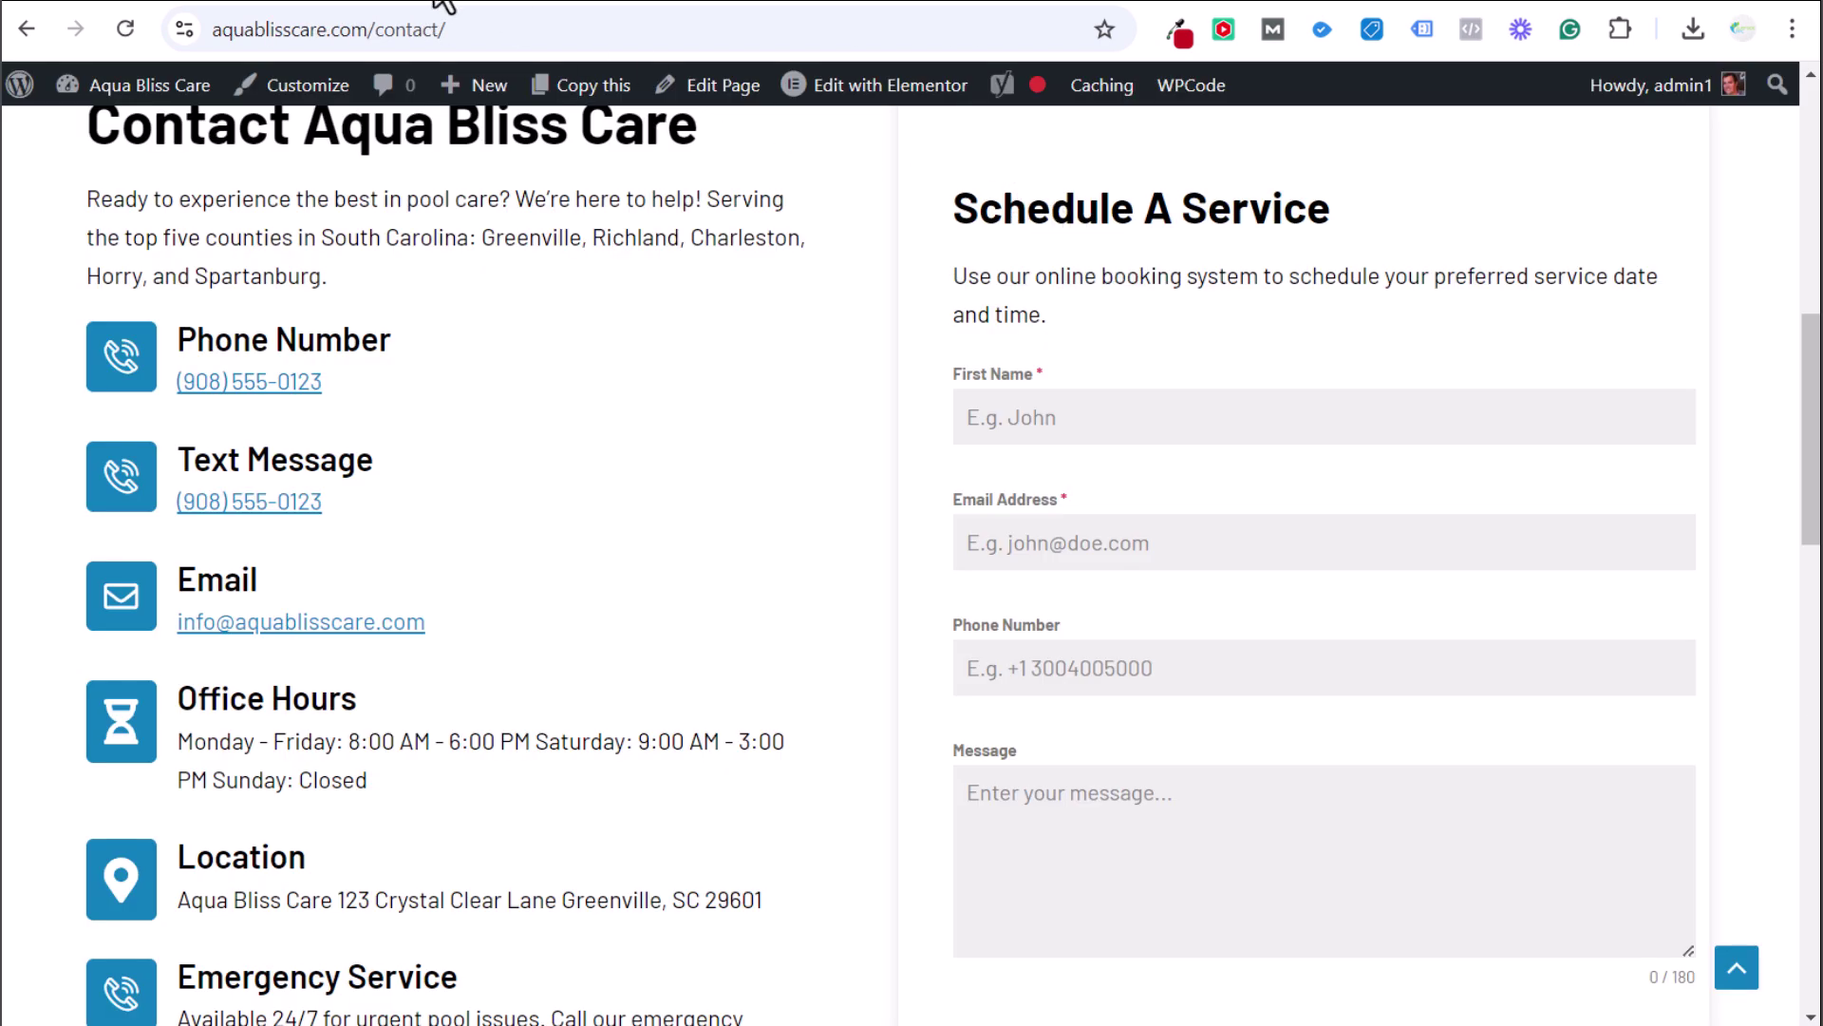
# Examine the Schedule A Service form on the website's contact page, from its fields down to the submit button
pyautogui.click(554, 2)
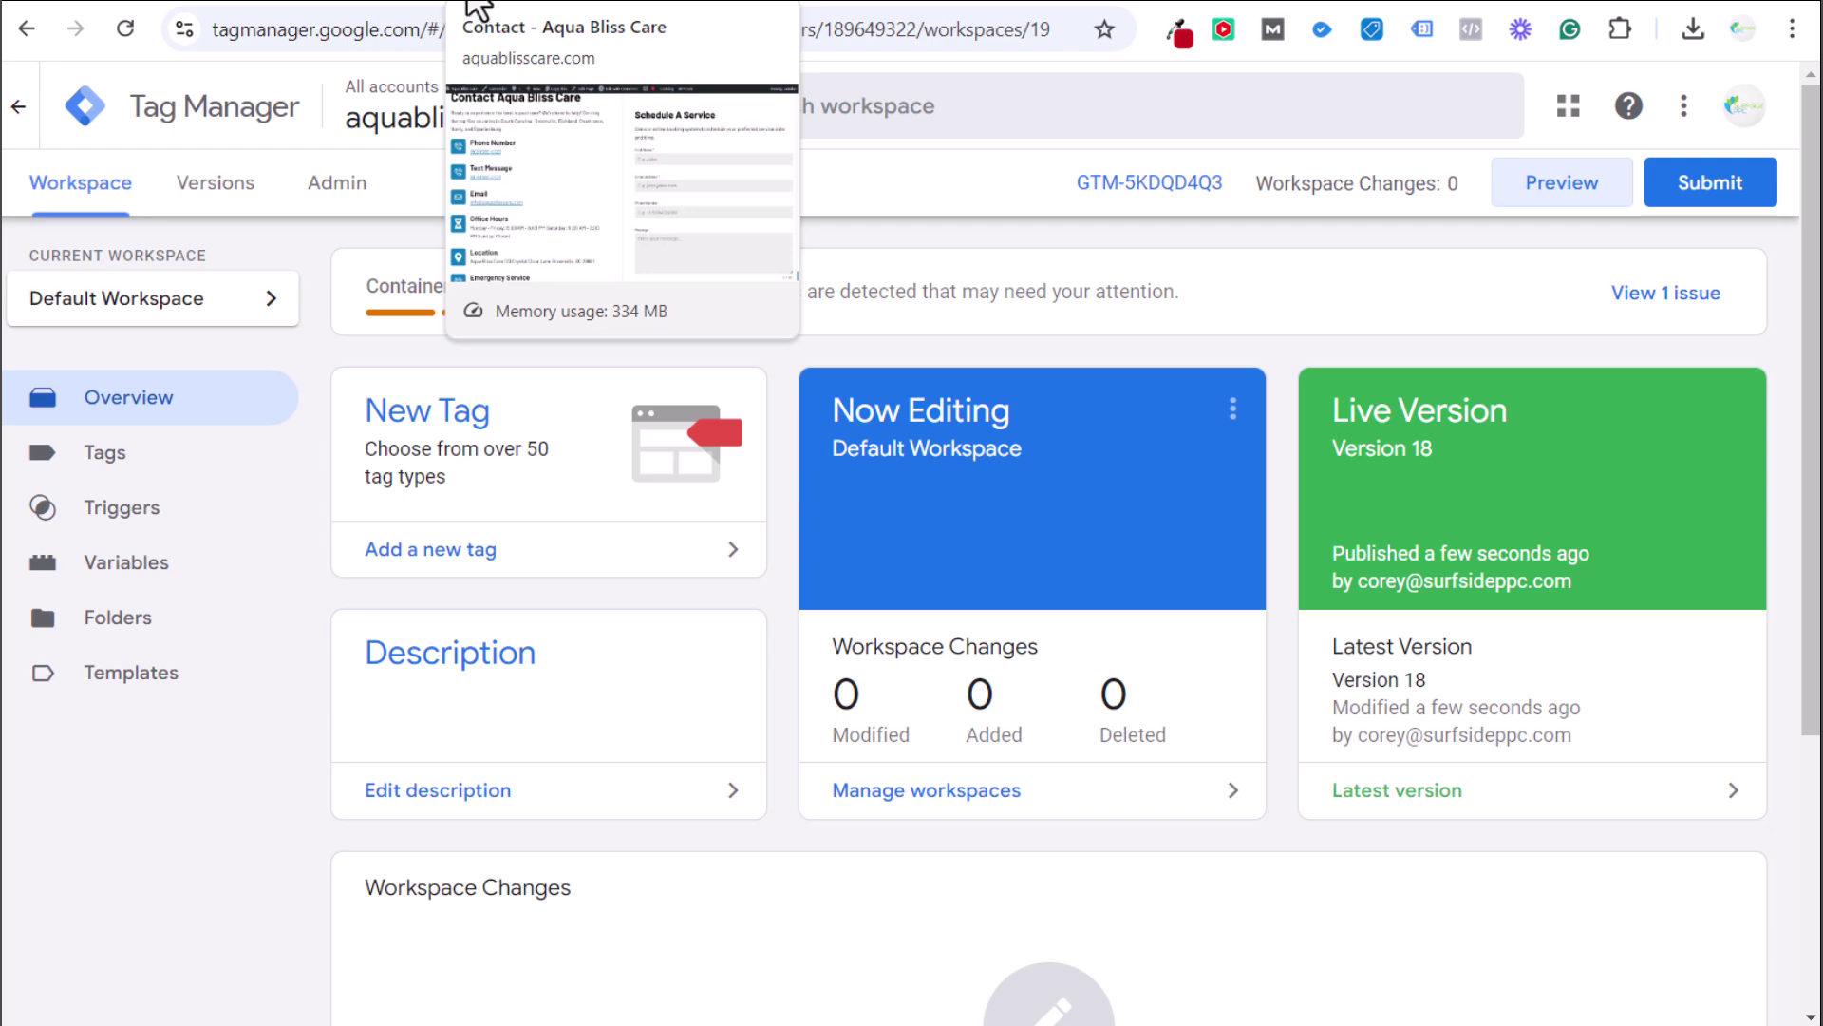
pyautogui.click(475, 8)
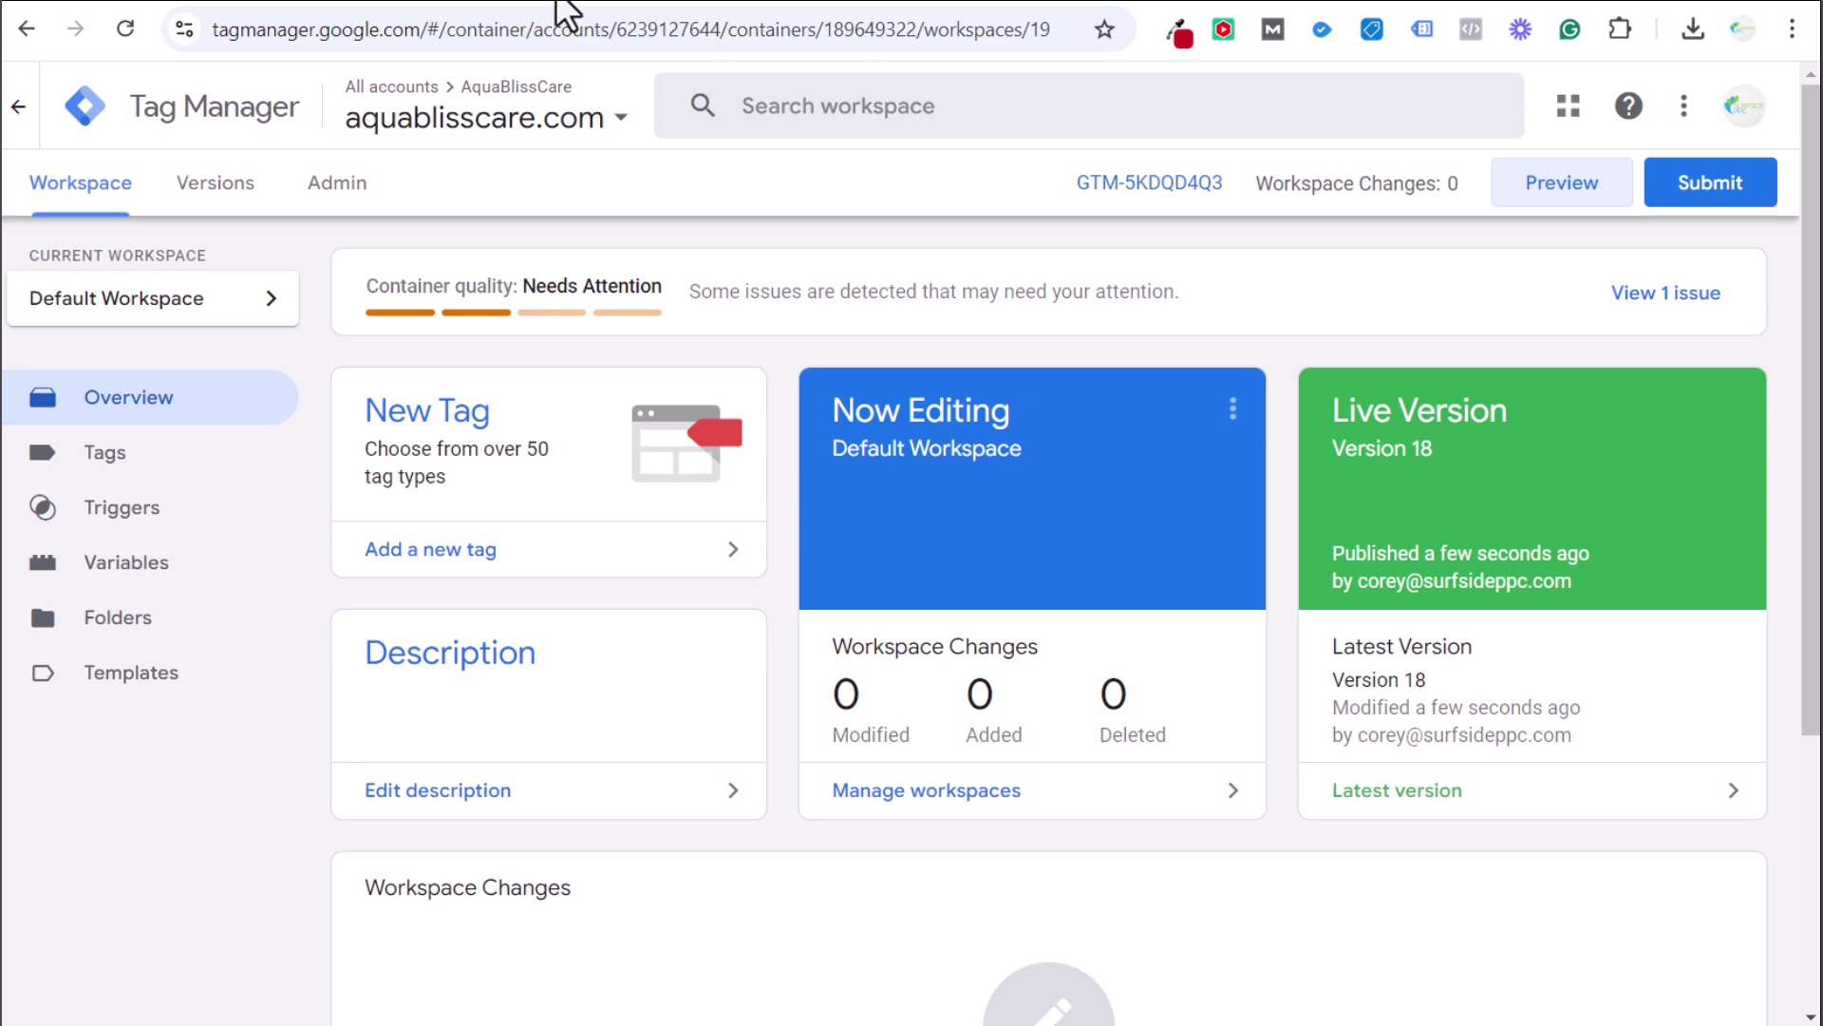
pyautogui.click(579, 8)
pyautogui.hotkey('ctrl', 'Tab')
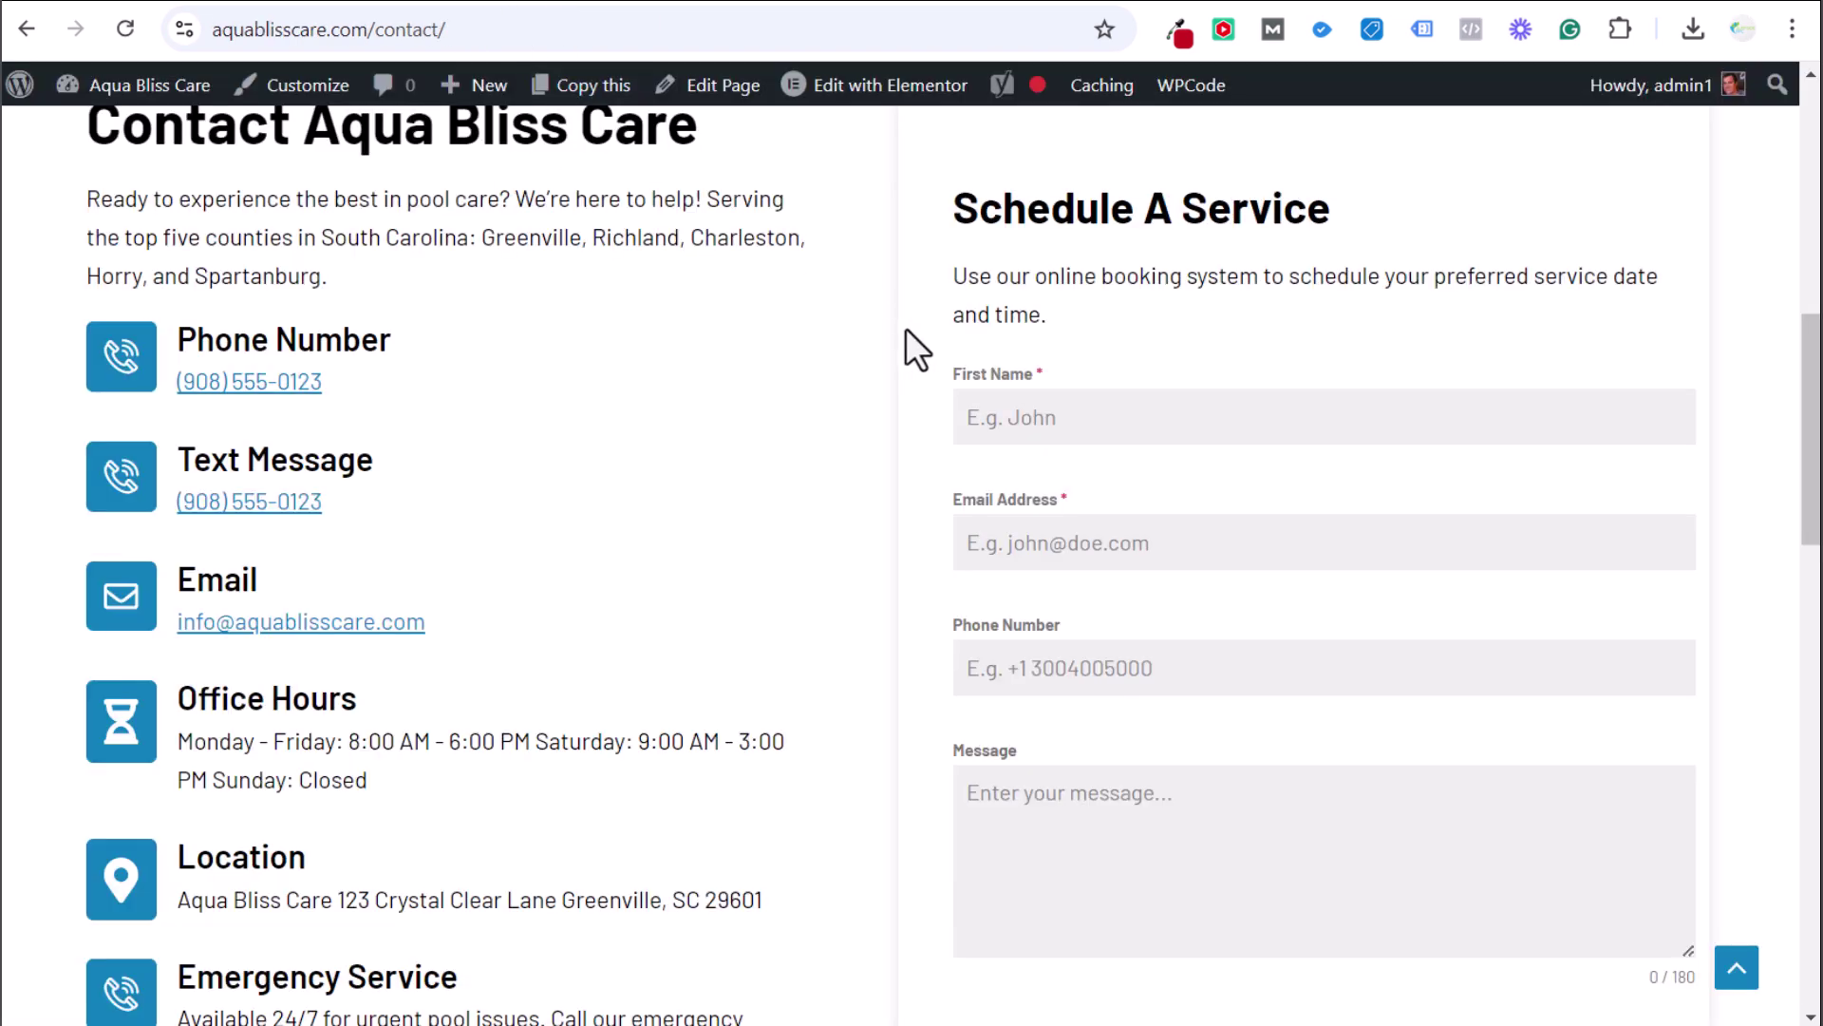
pyautogui.scroll(-4, 954, 324)
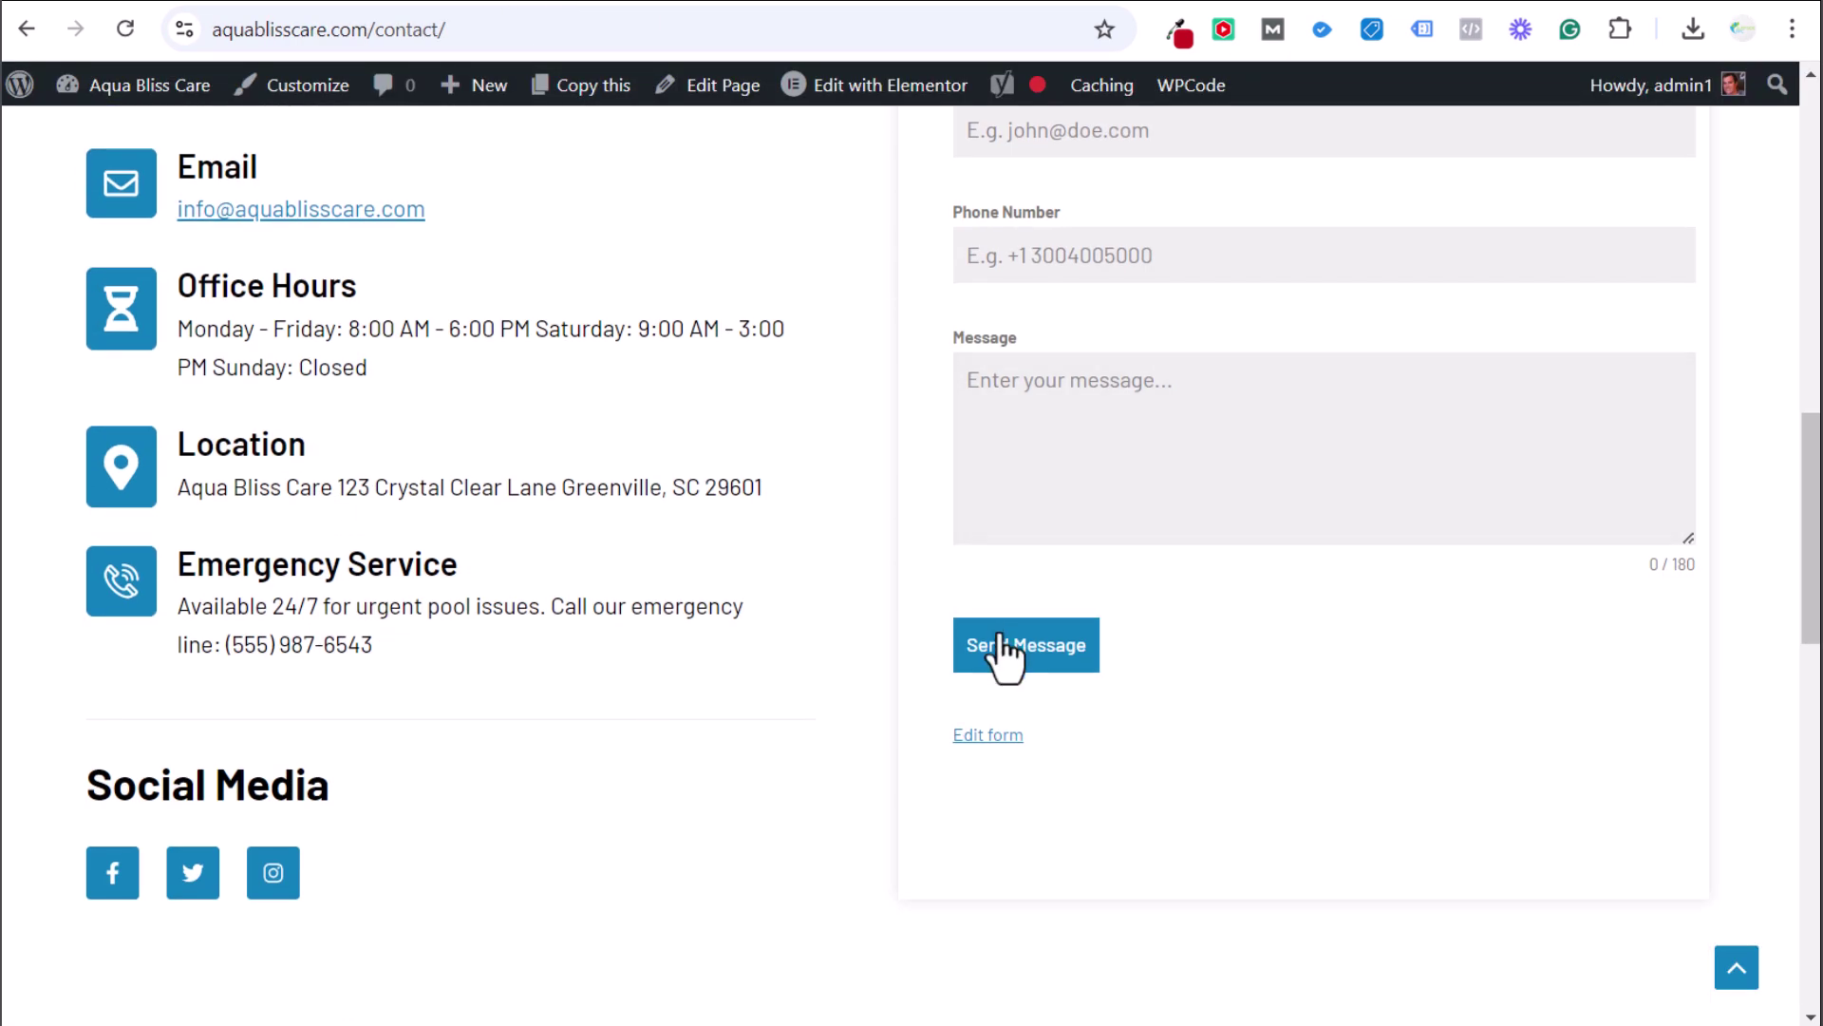
pyautogui.scroll(3, 925, 446)
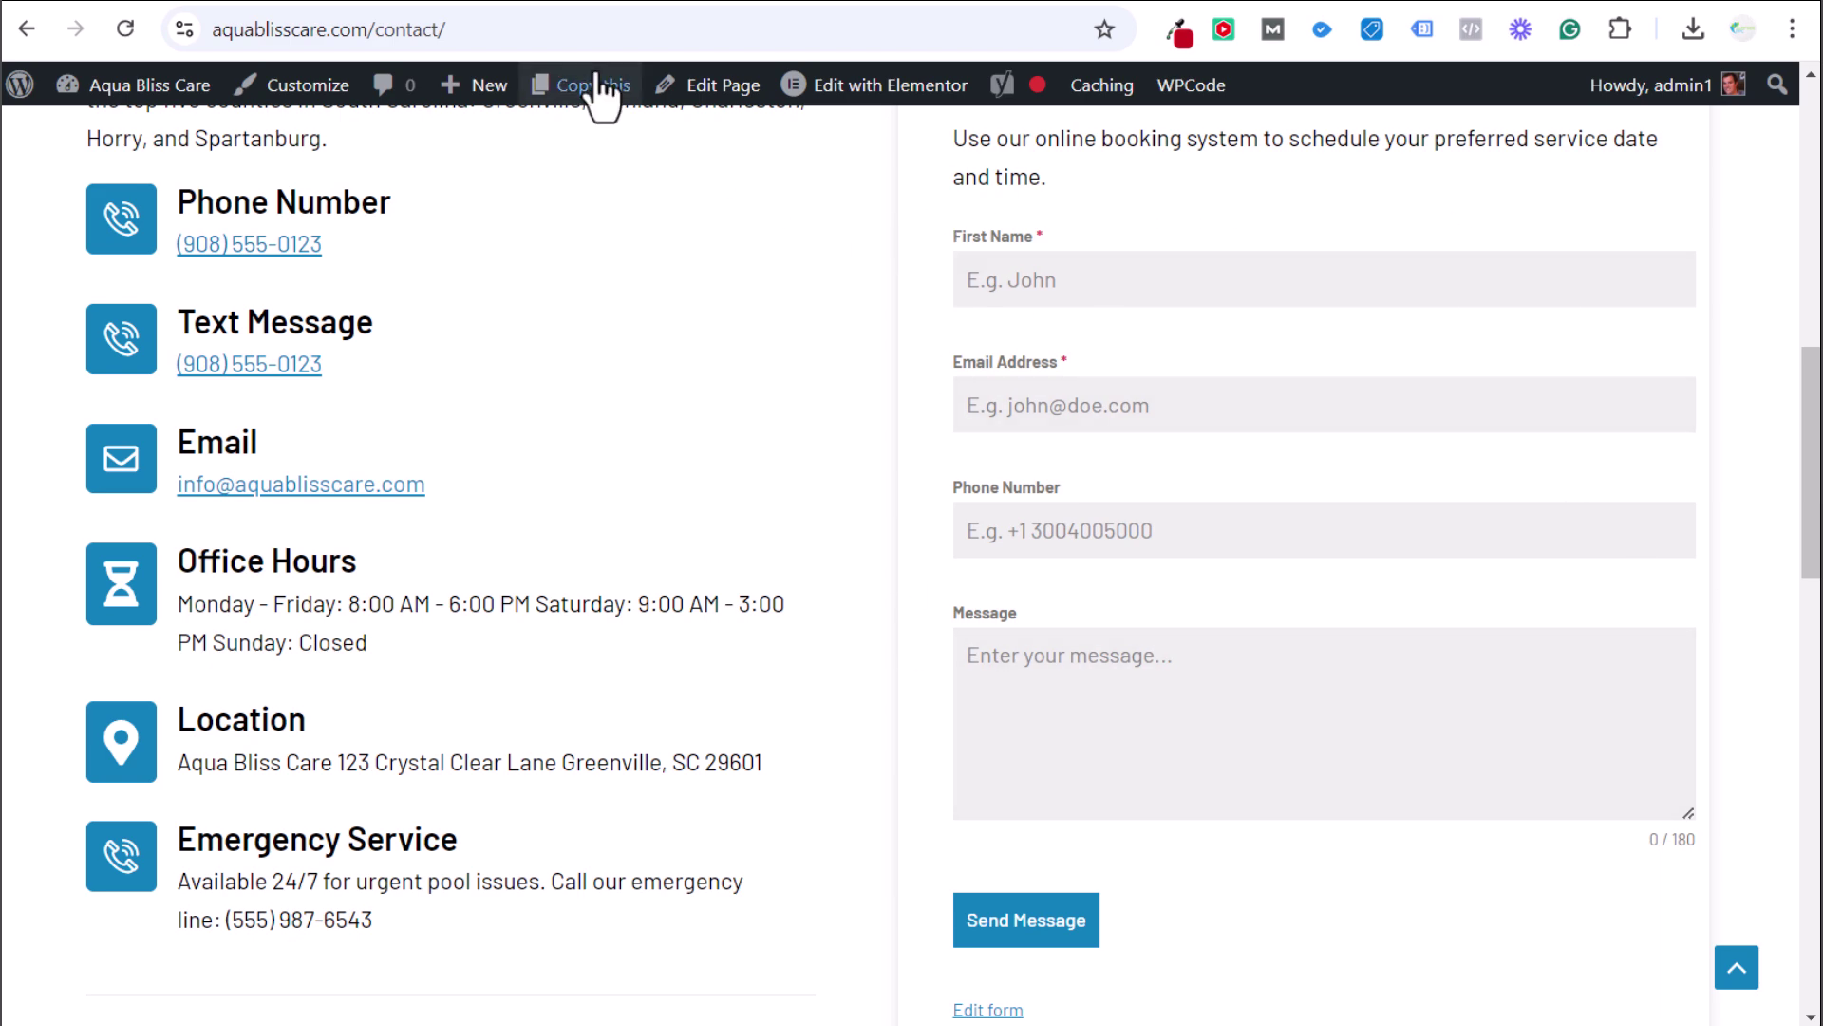
# Open the Google Tag Manager installation instructions for the aquablisscare.com container and copy the head snippet
pyautogui.click(567, 7)
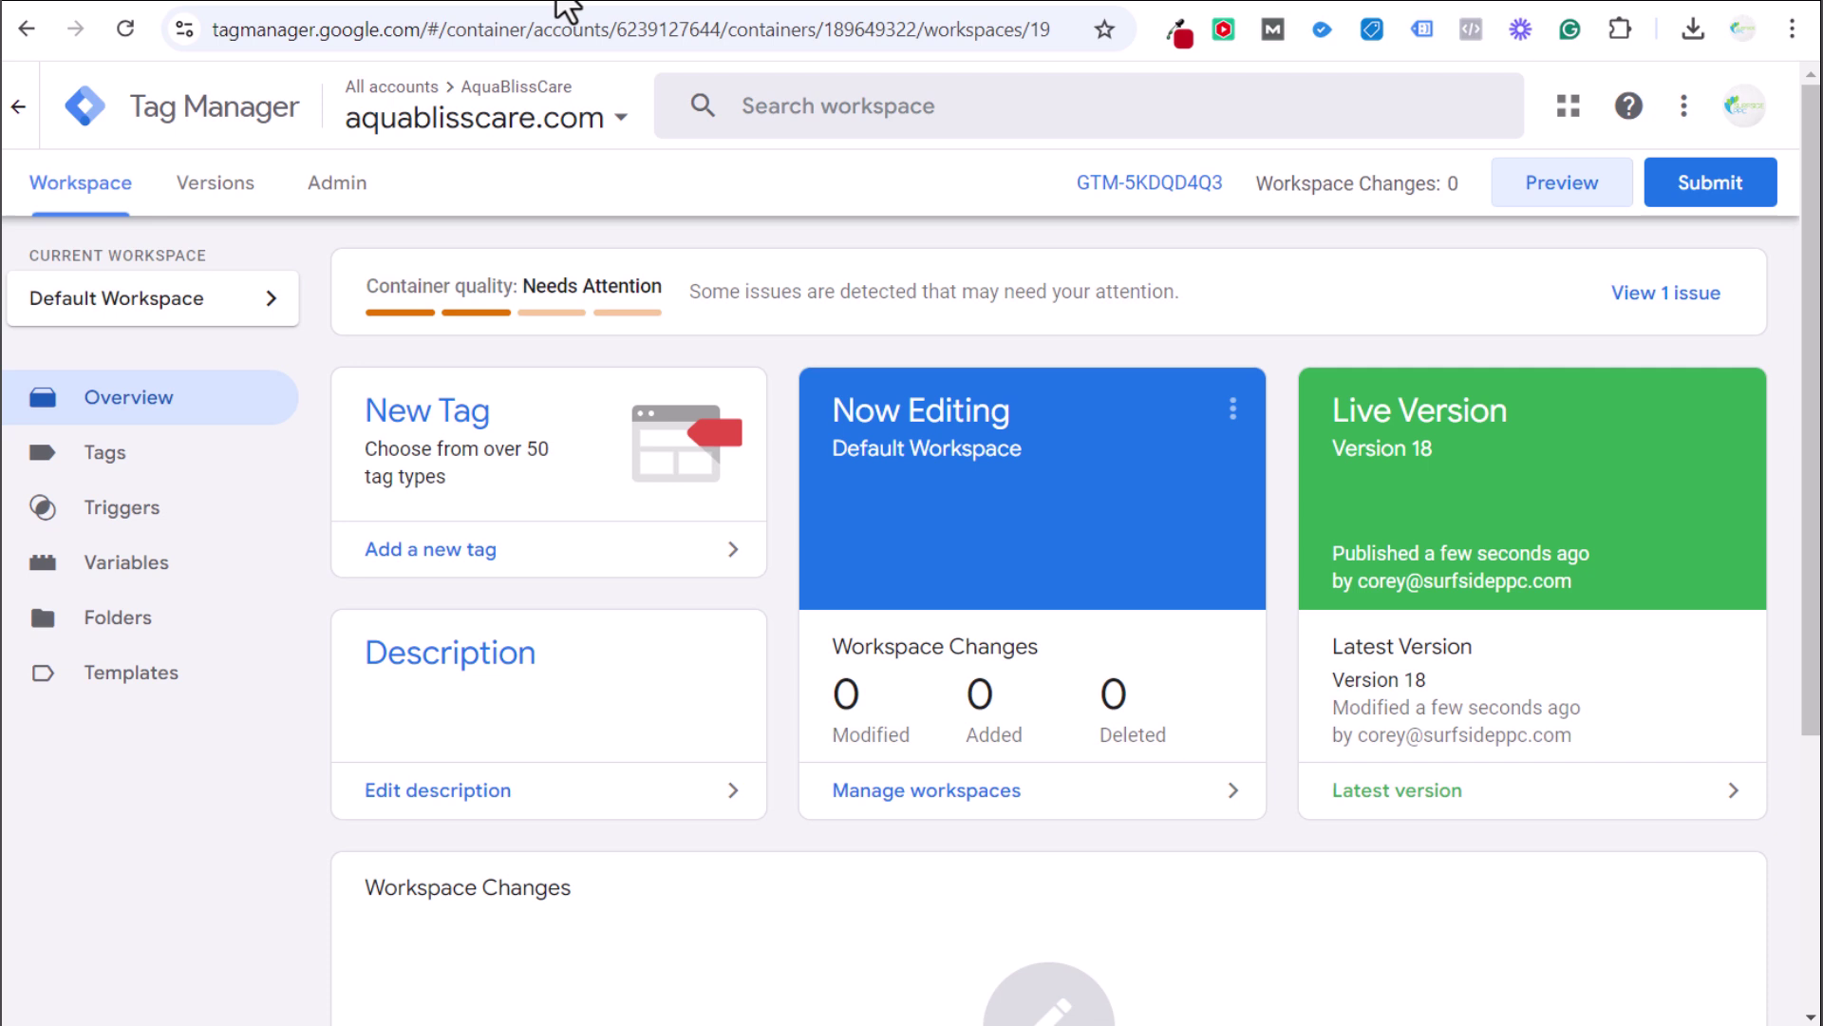
pyautogui.click(345, 187)
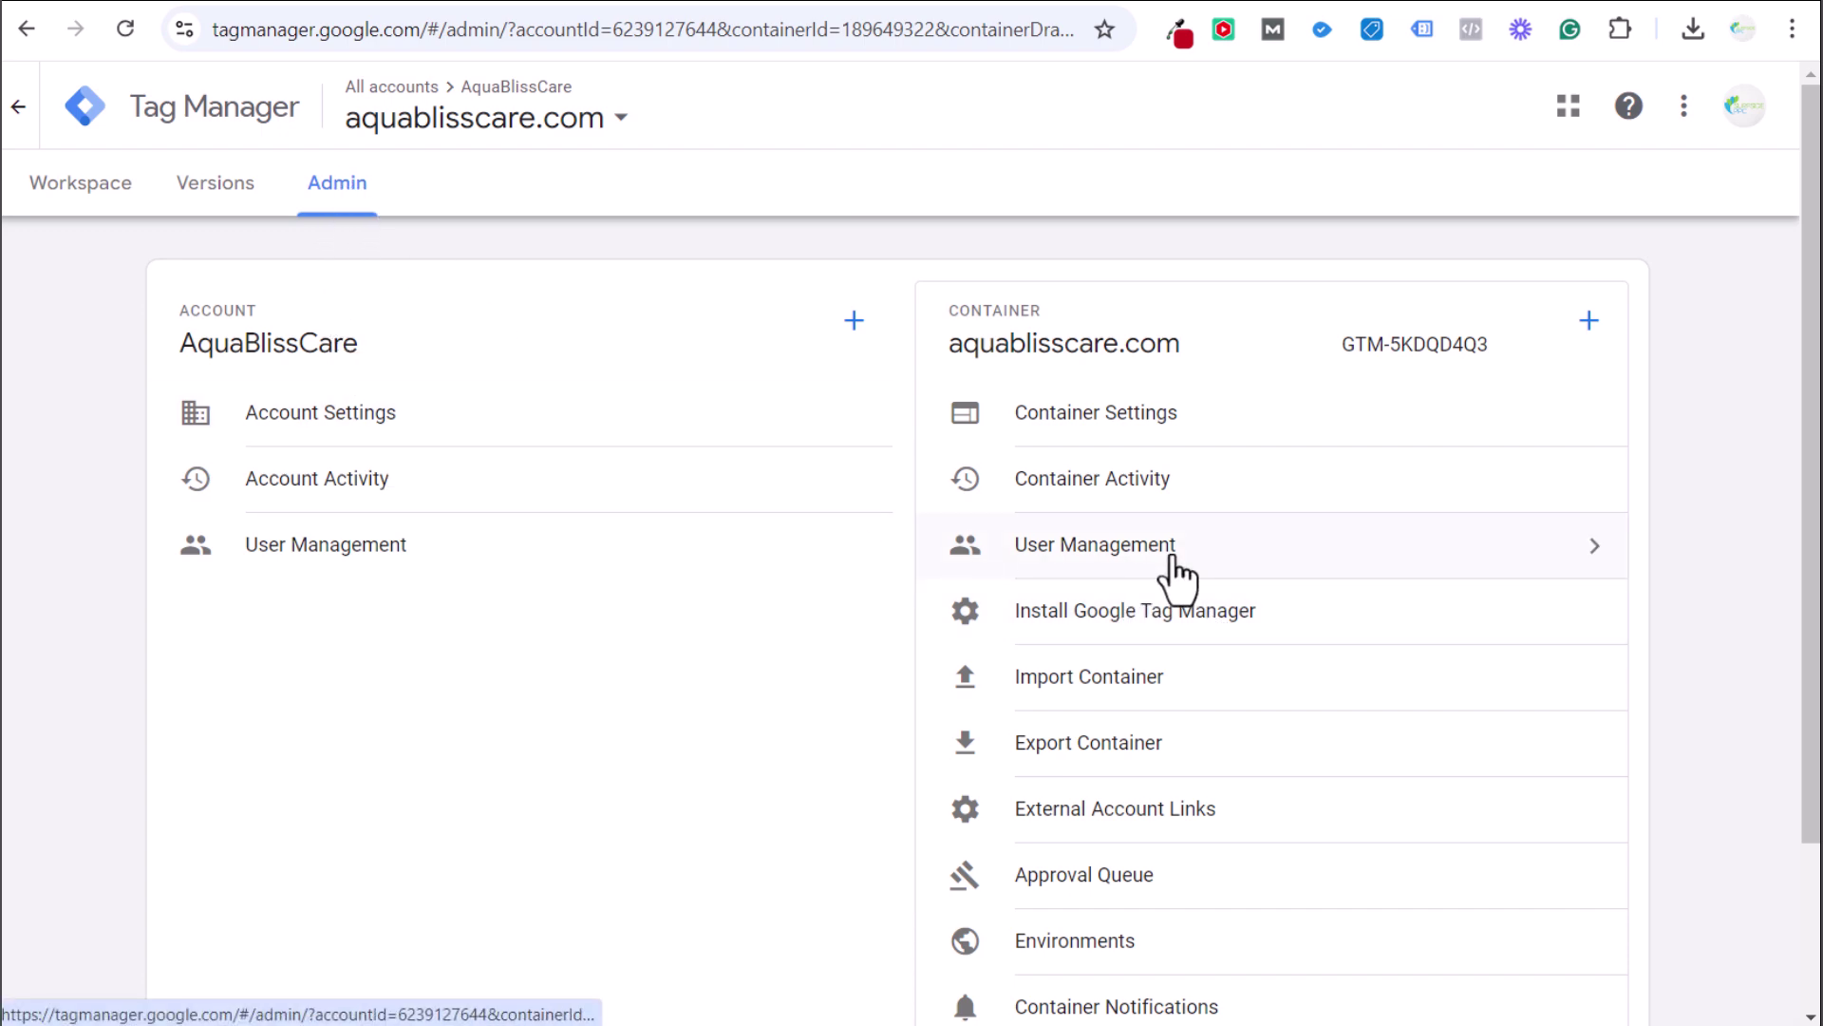
pyautogui.click(1223, 610)
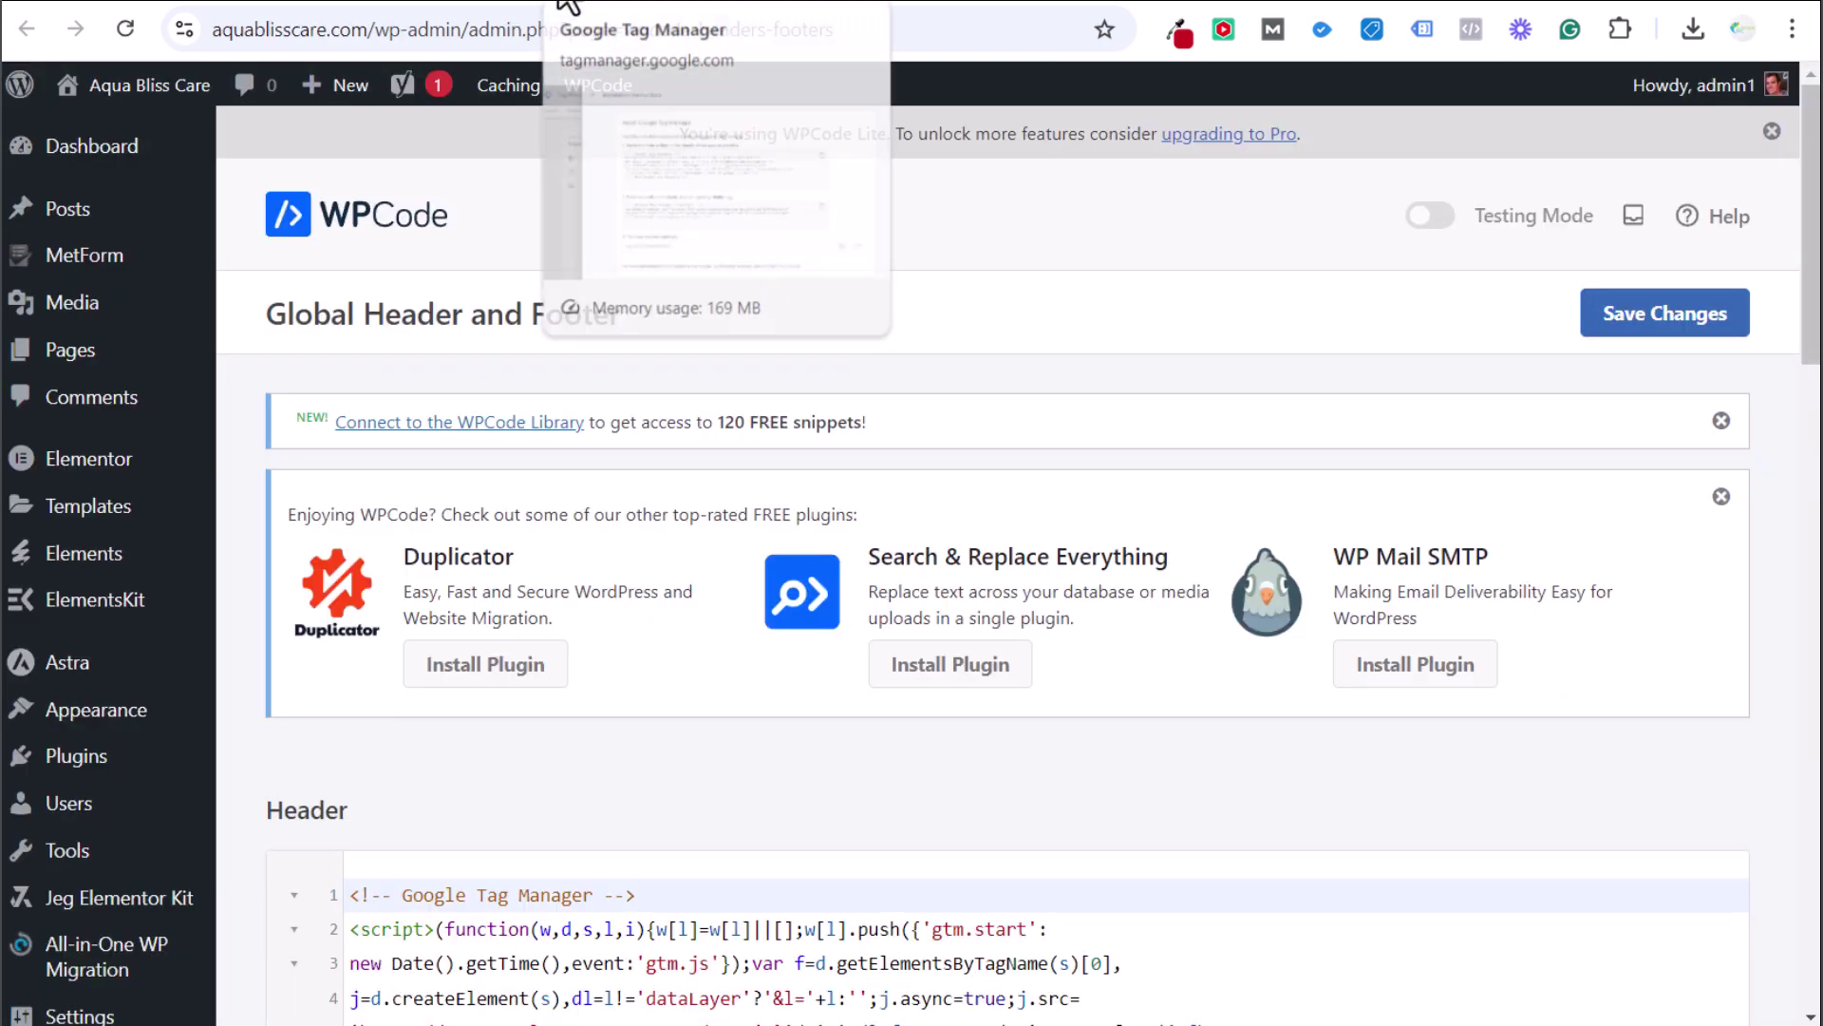
pyautogui.moveTo(609, 92)
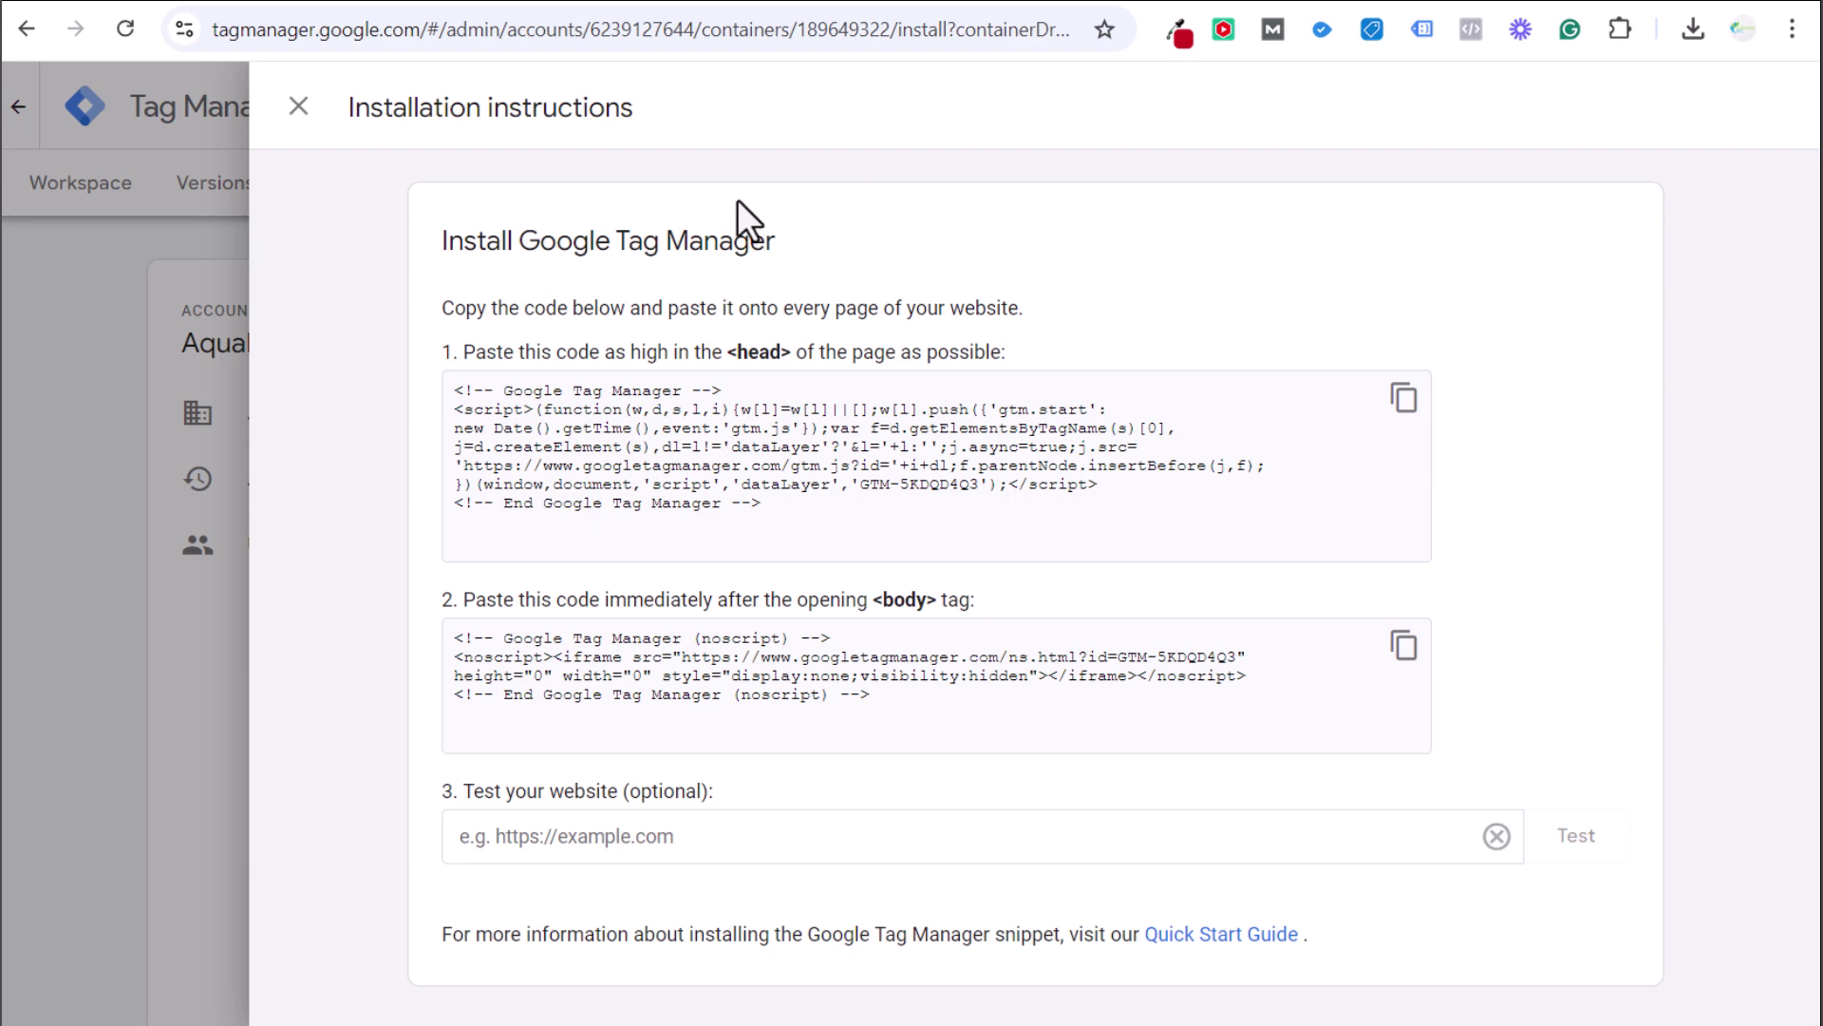
pyautogui.click(1403, 402)
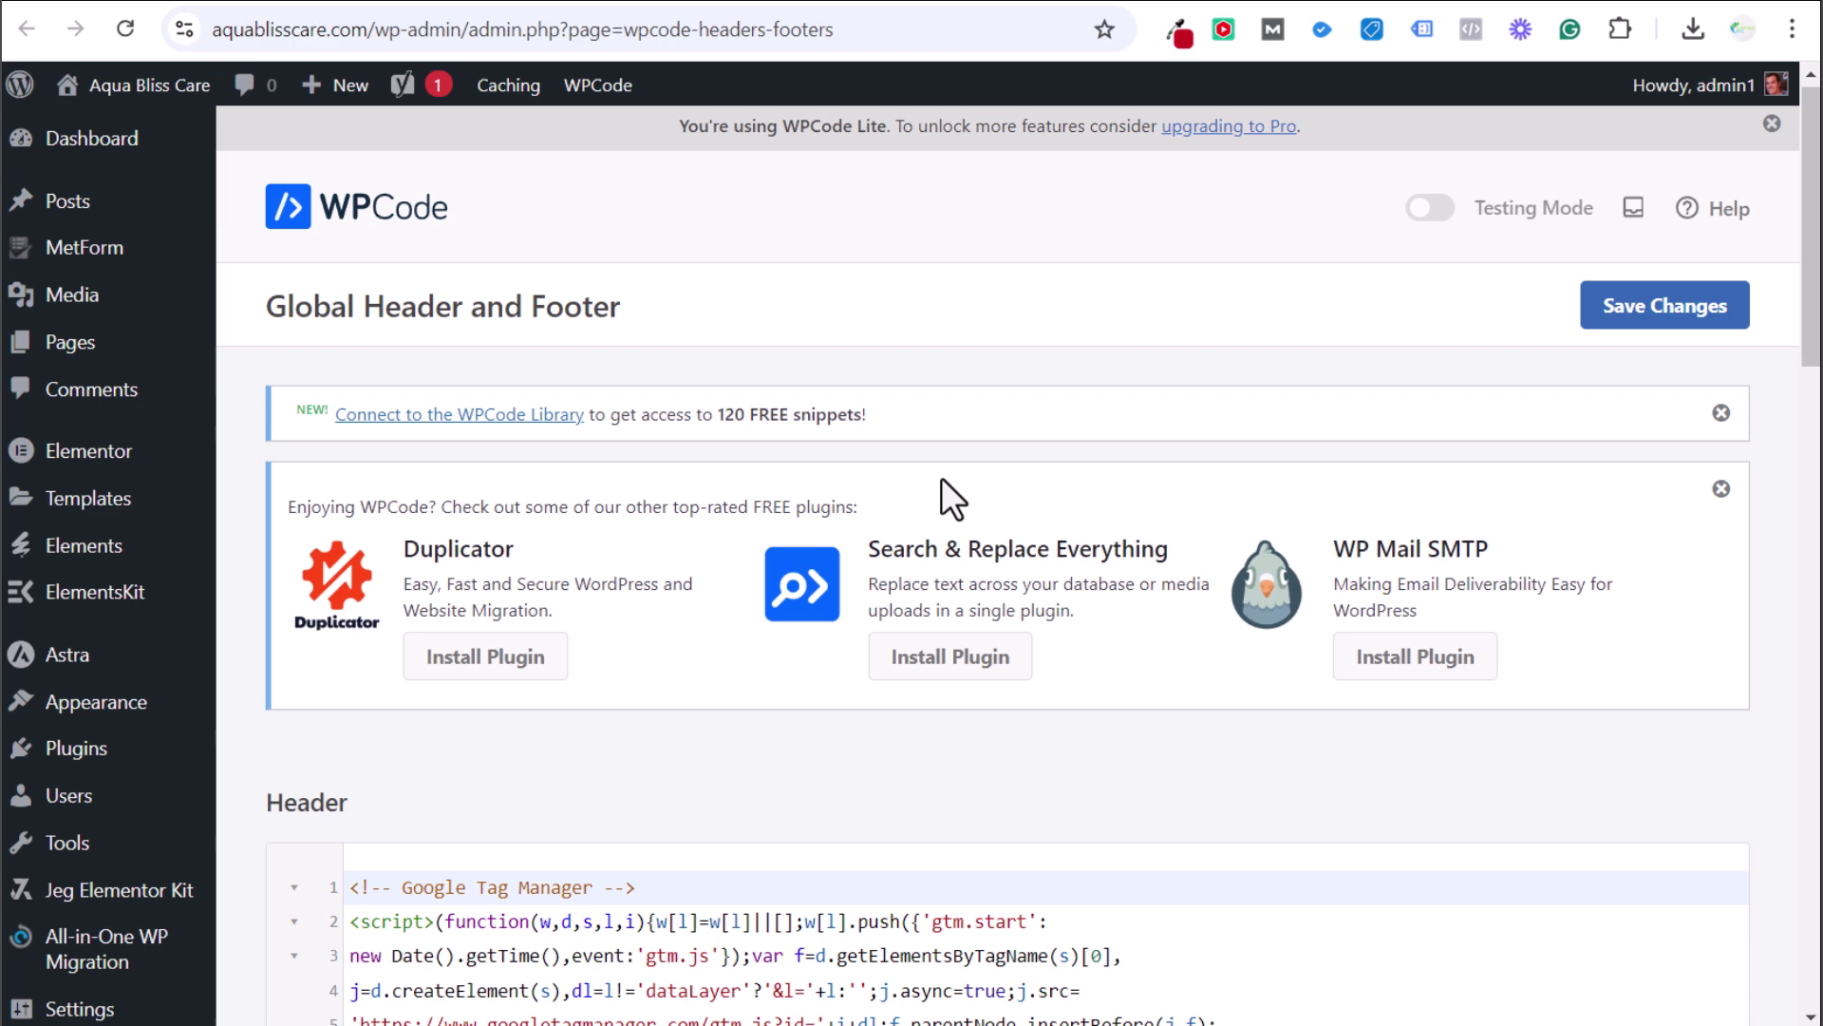
# Check the Tag Manager script in the Header box of WPCode's Global Header and Footer page
pyautogui.scroll(-5, 945, 489)
pyautogui.moveTo(688, 555); pyautogui.dragTo(269, 325)
pyautogui.click(712, 435)
pyautogui.scroll(-3, 712, 435)
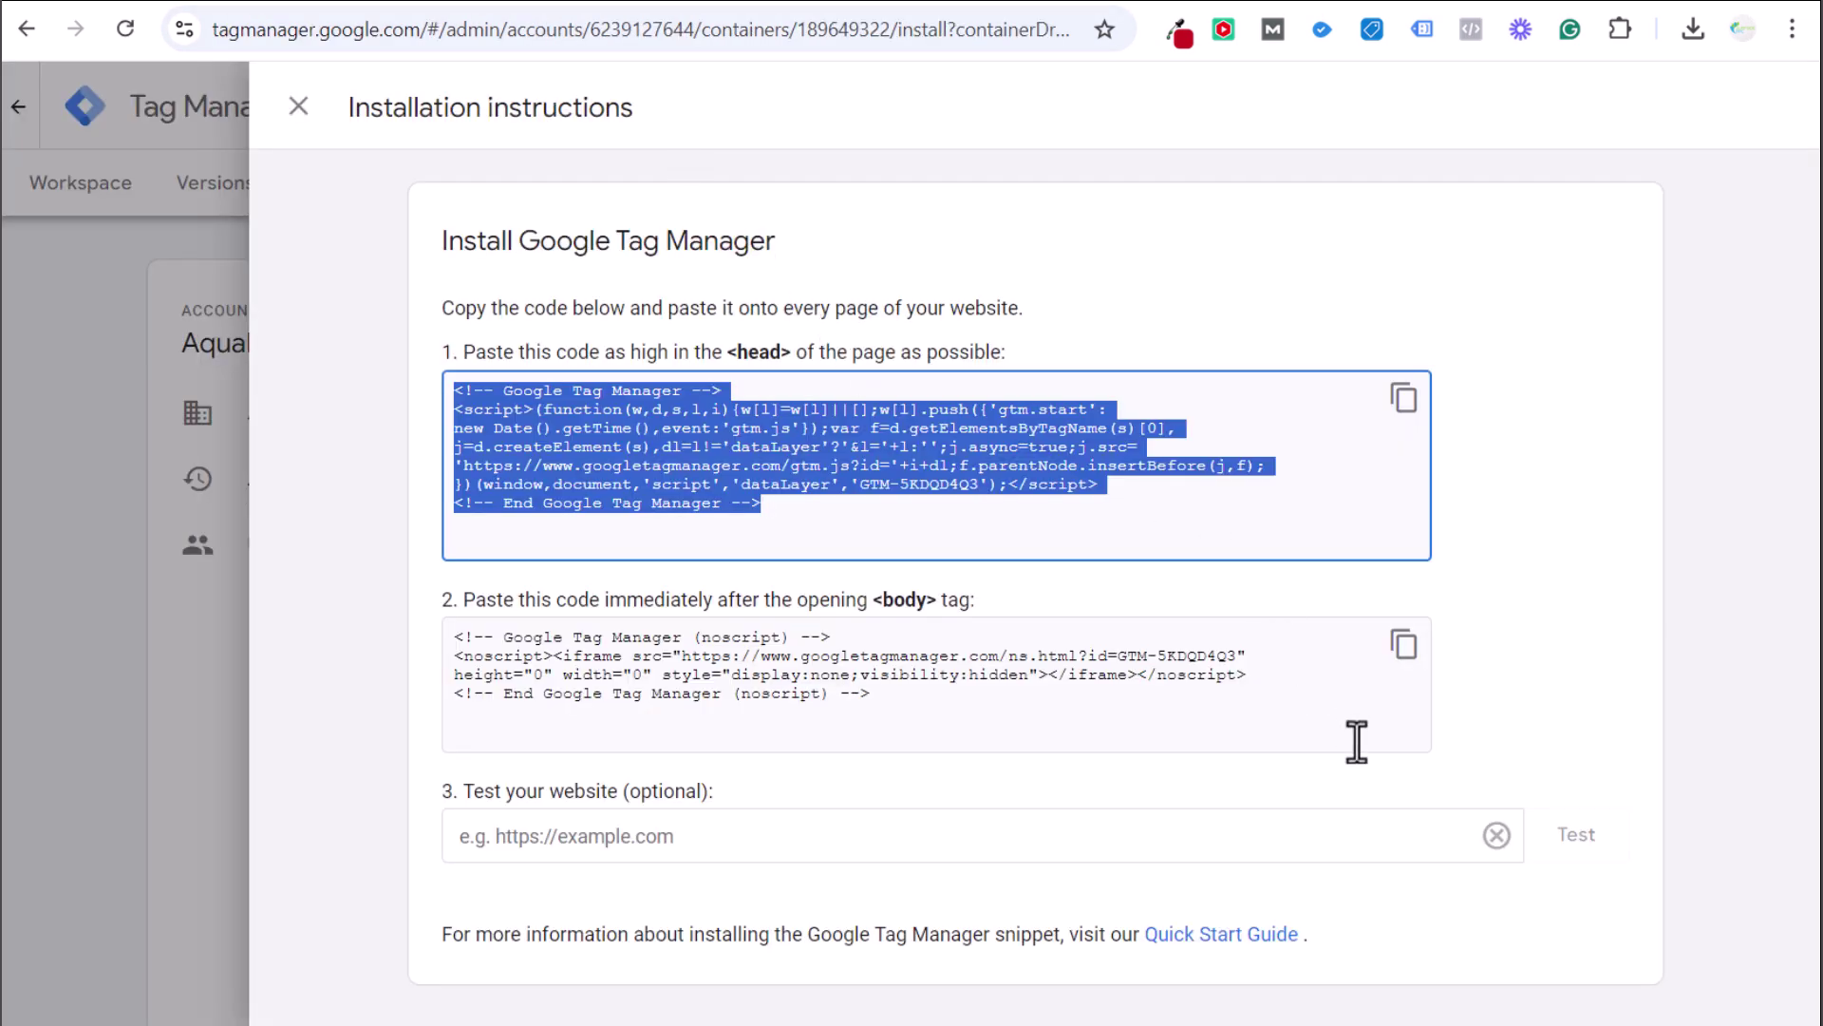
# Copy the body noscript snippet from the Tag Manager instructions and check it against the Body box in WPCode
pyautogui.click(1404, 646)
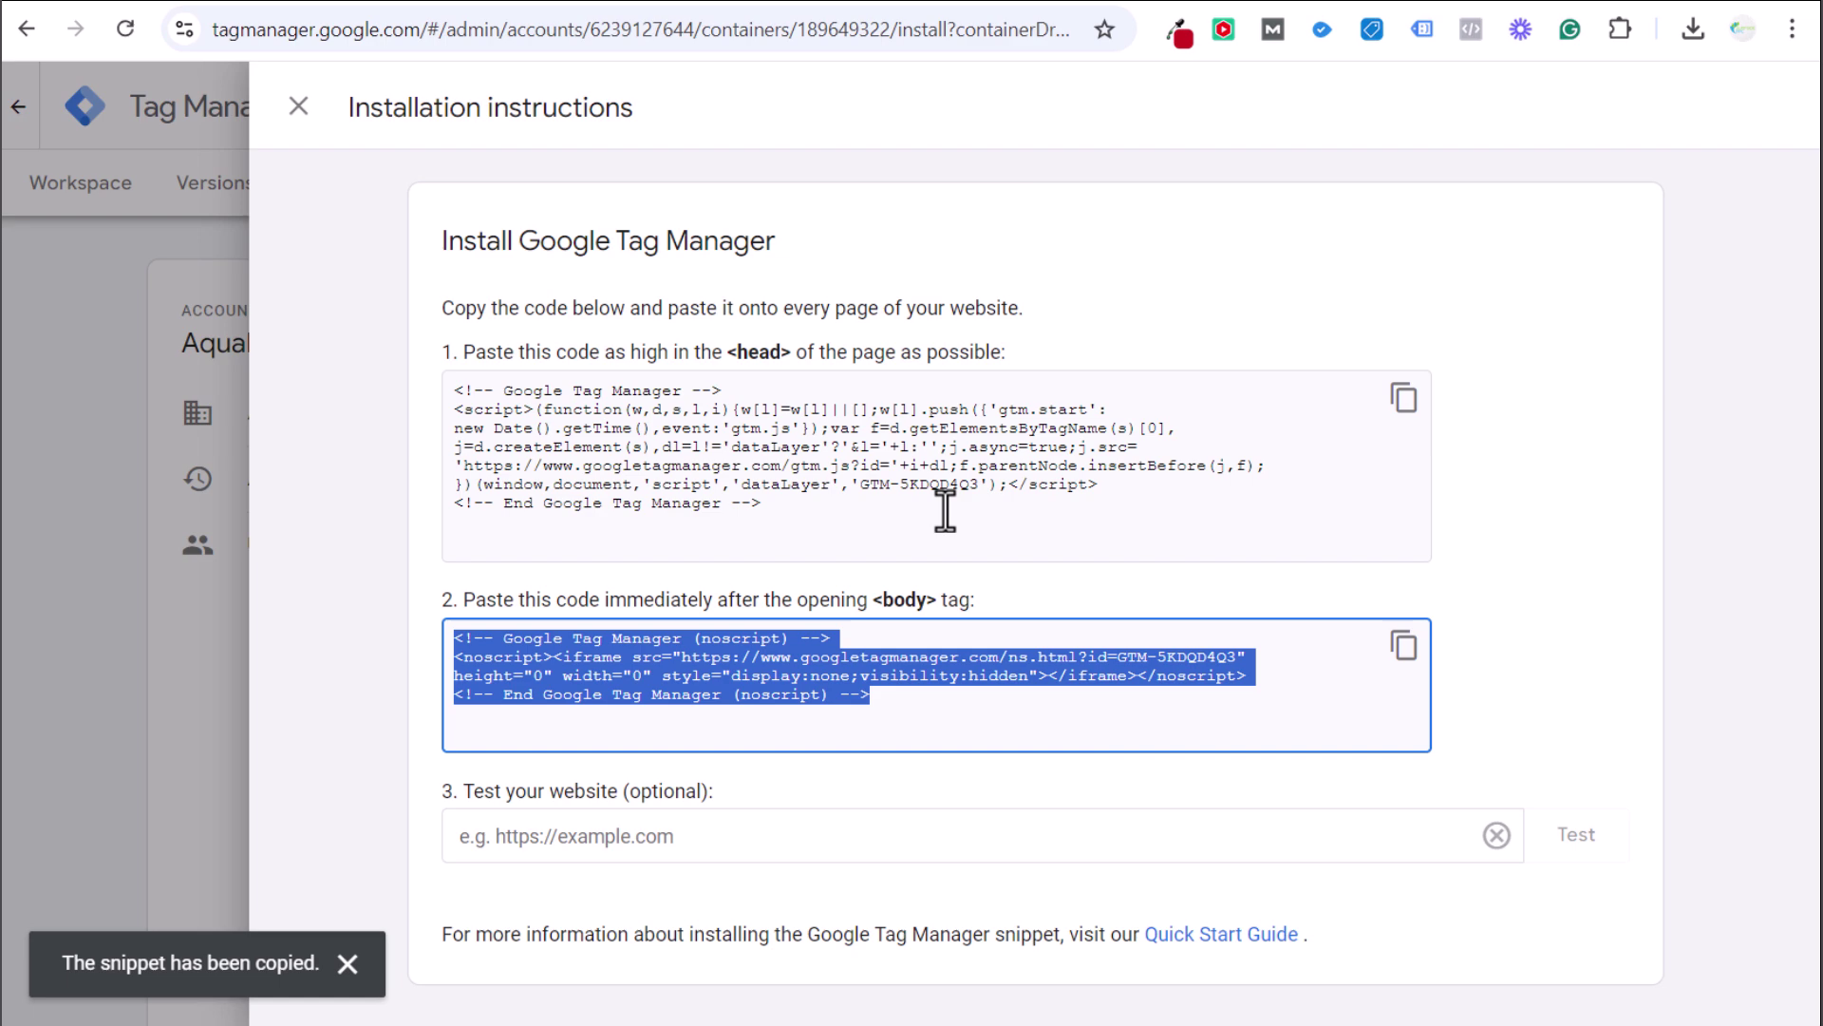
pyautogui.click(509, 8)
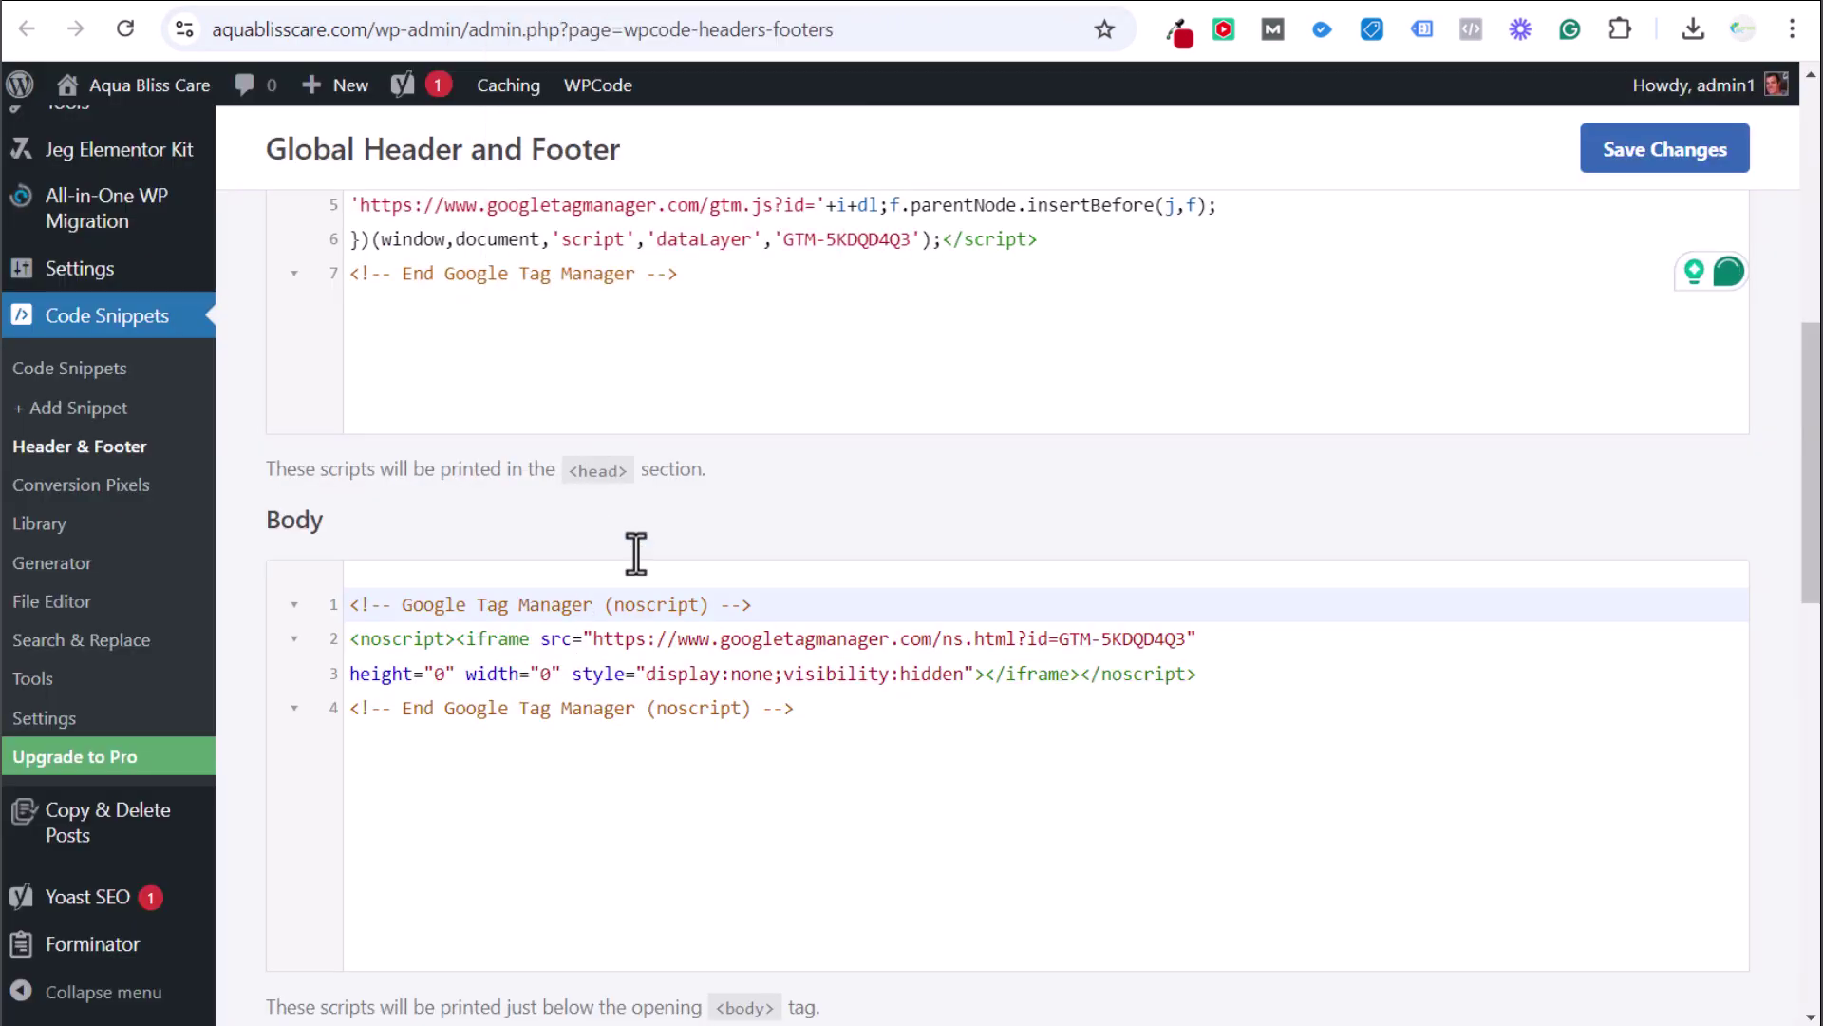
pyautogui.scroll(-2, 566, 631)
pyautogui.moveTo(826, 579); pyautogui.dragTo(236, 420)
pyautogui.click(236, 420)
pyautogui.scroll(5, 283, 376)
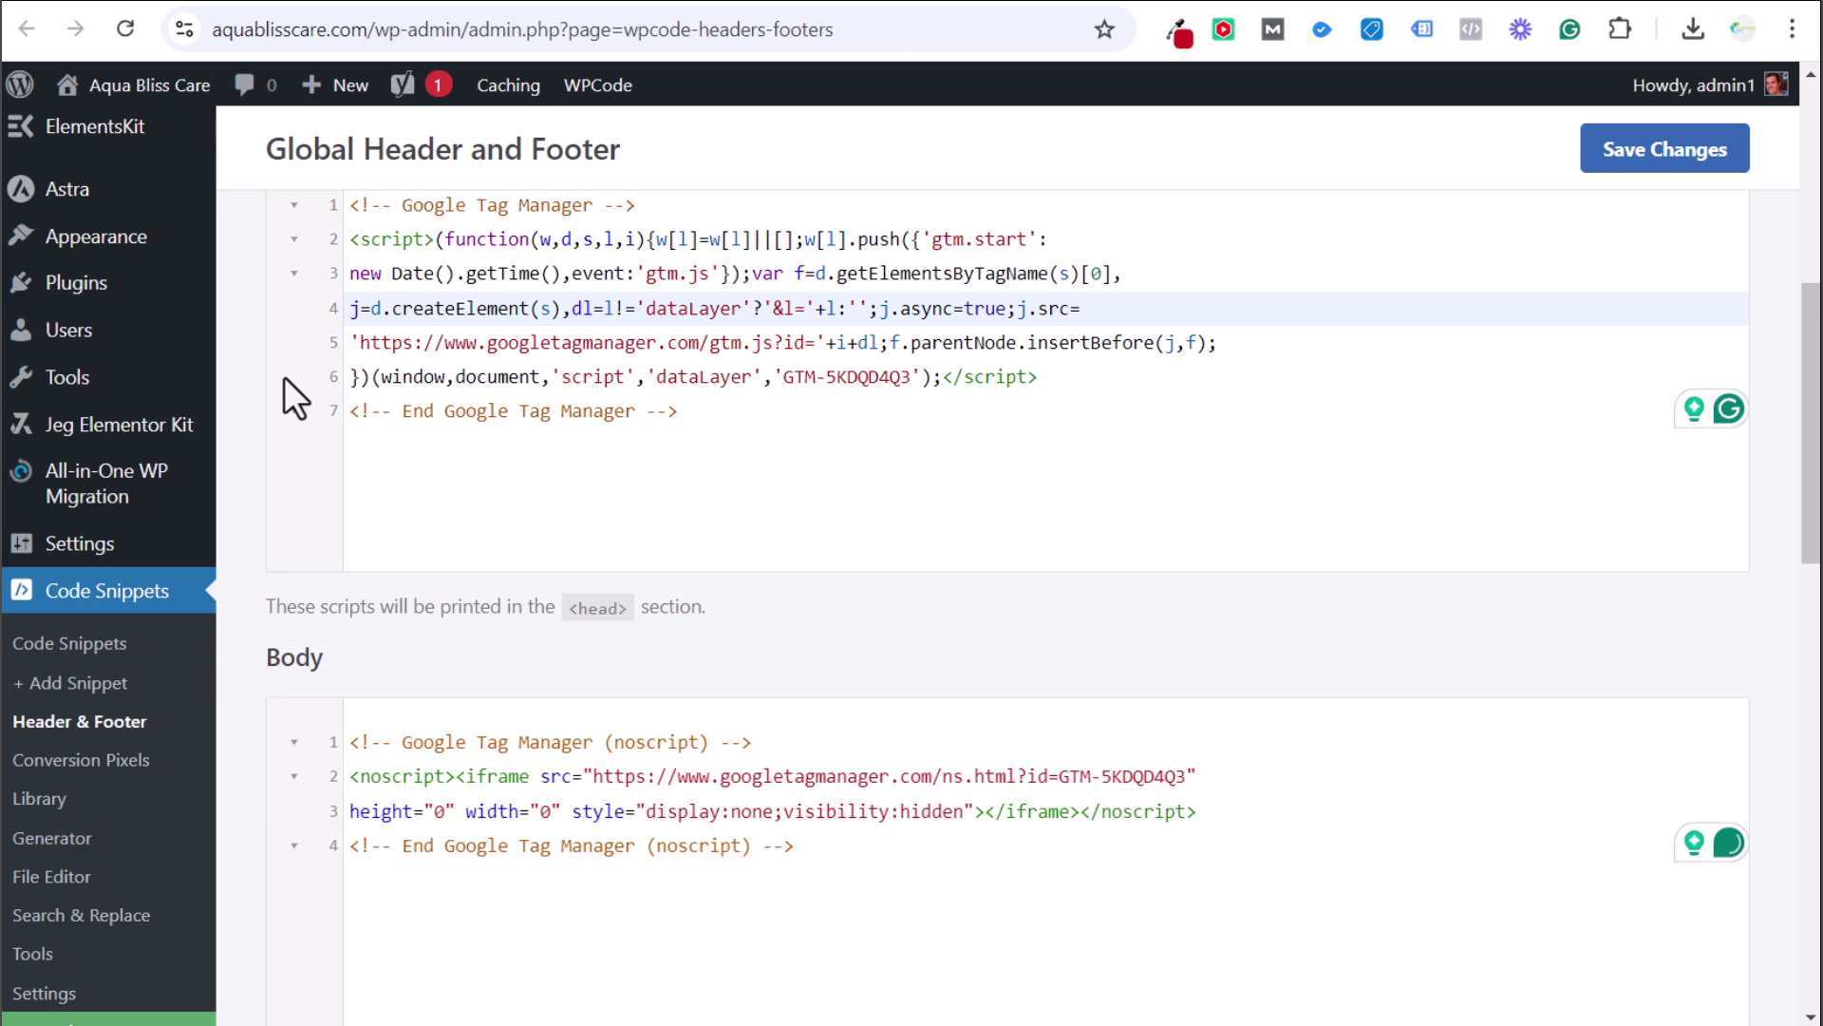
pyautogui.scroll(-5, 295, 380)
pyautogui.moveTo(403, 481); pyautogui.dragTo(1013, 598)
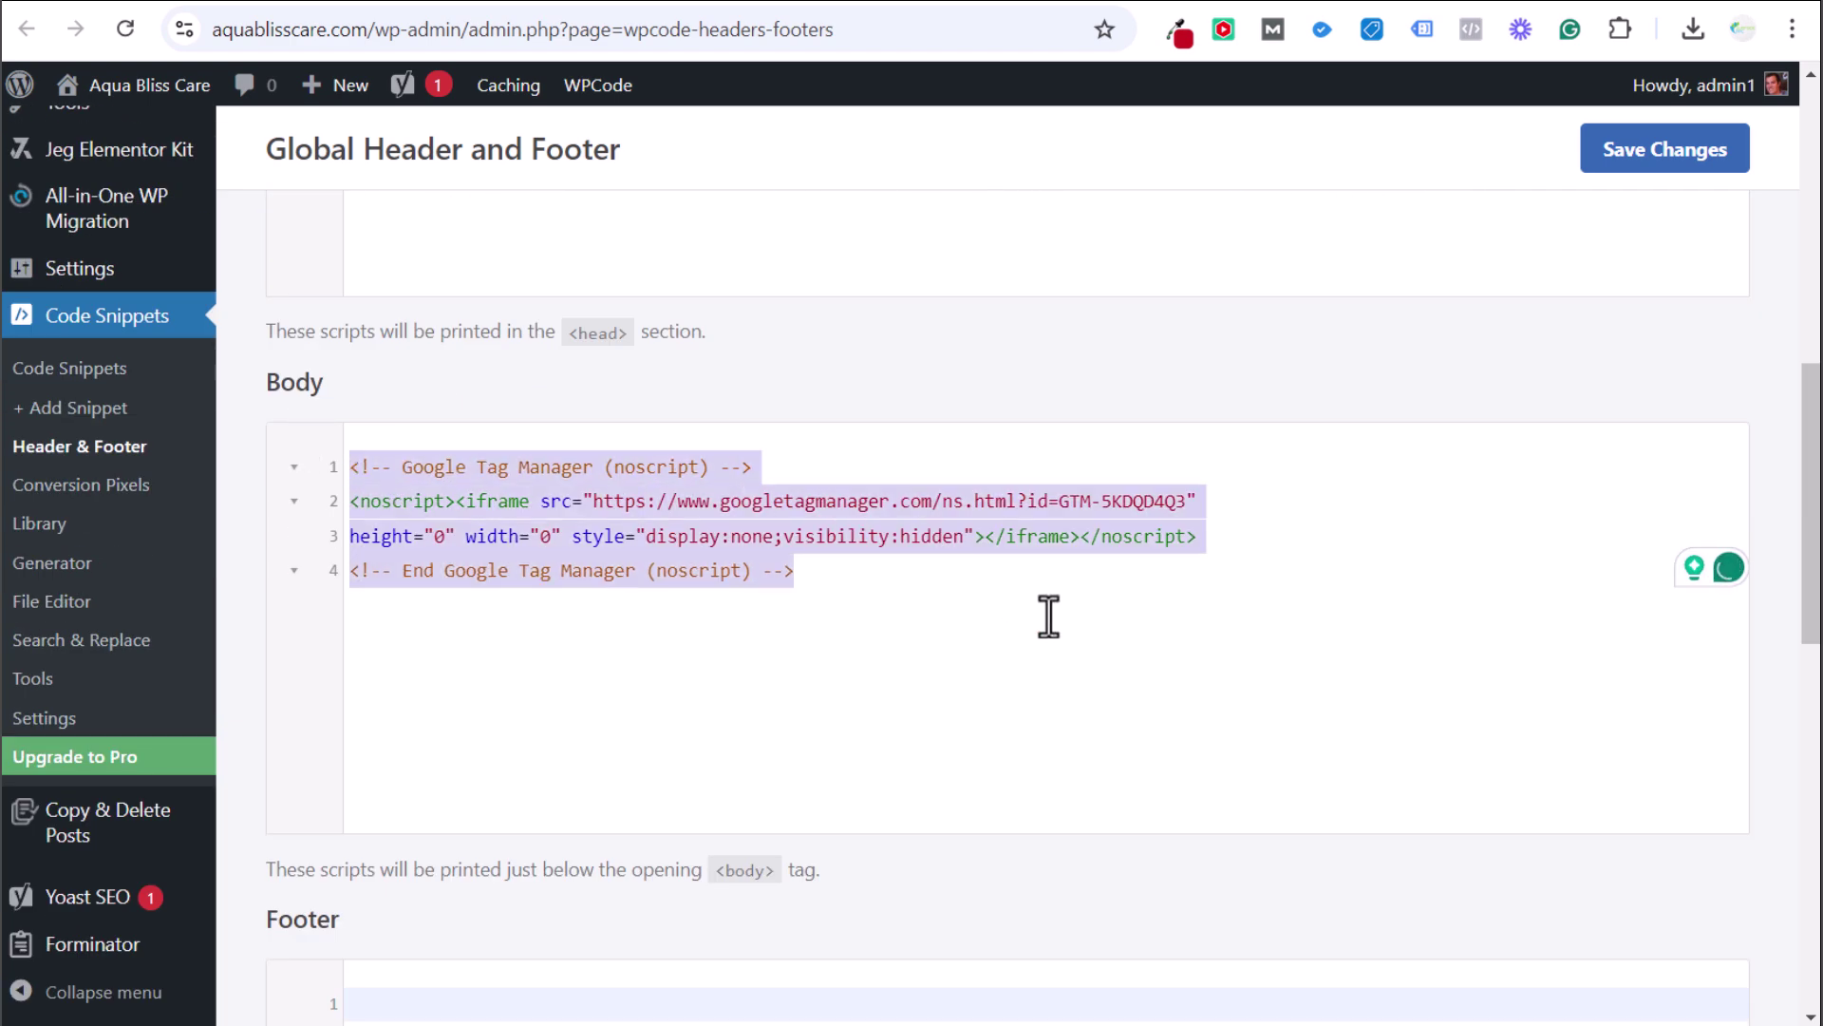
pyautogui.click(1044, 613)
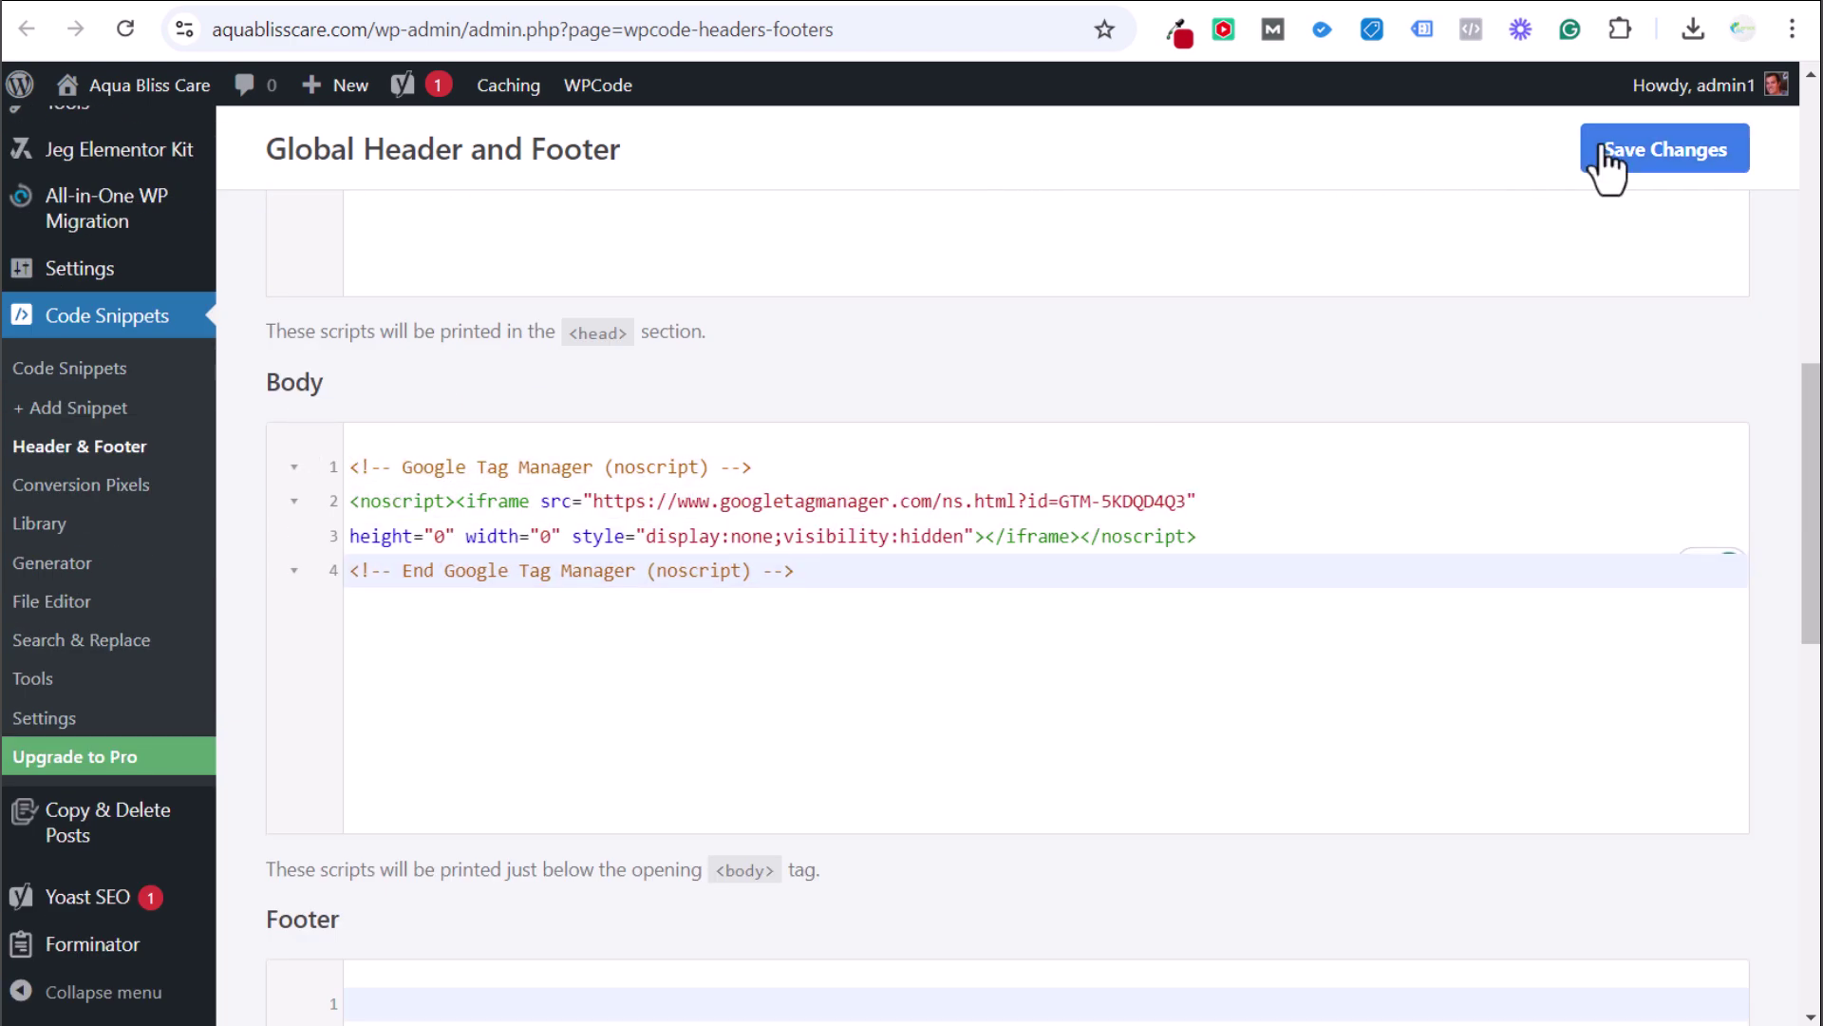
# Close the installation instructions in Tag Manager and switch to the Google Ads campaigns page
pyautogui.click(568, 6)
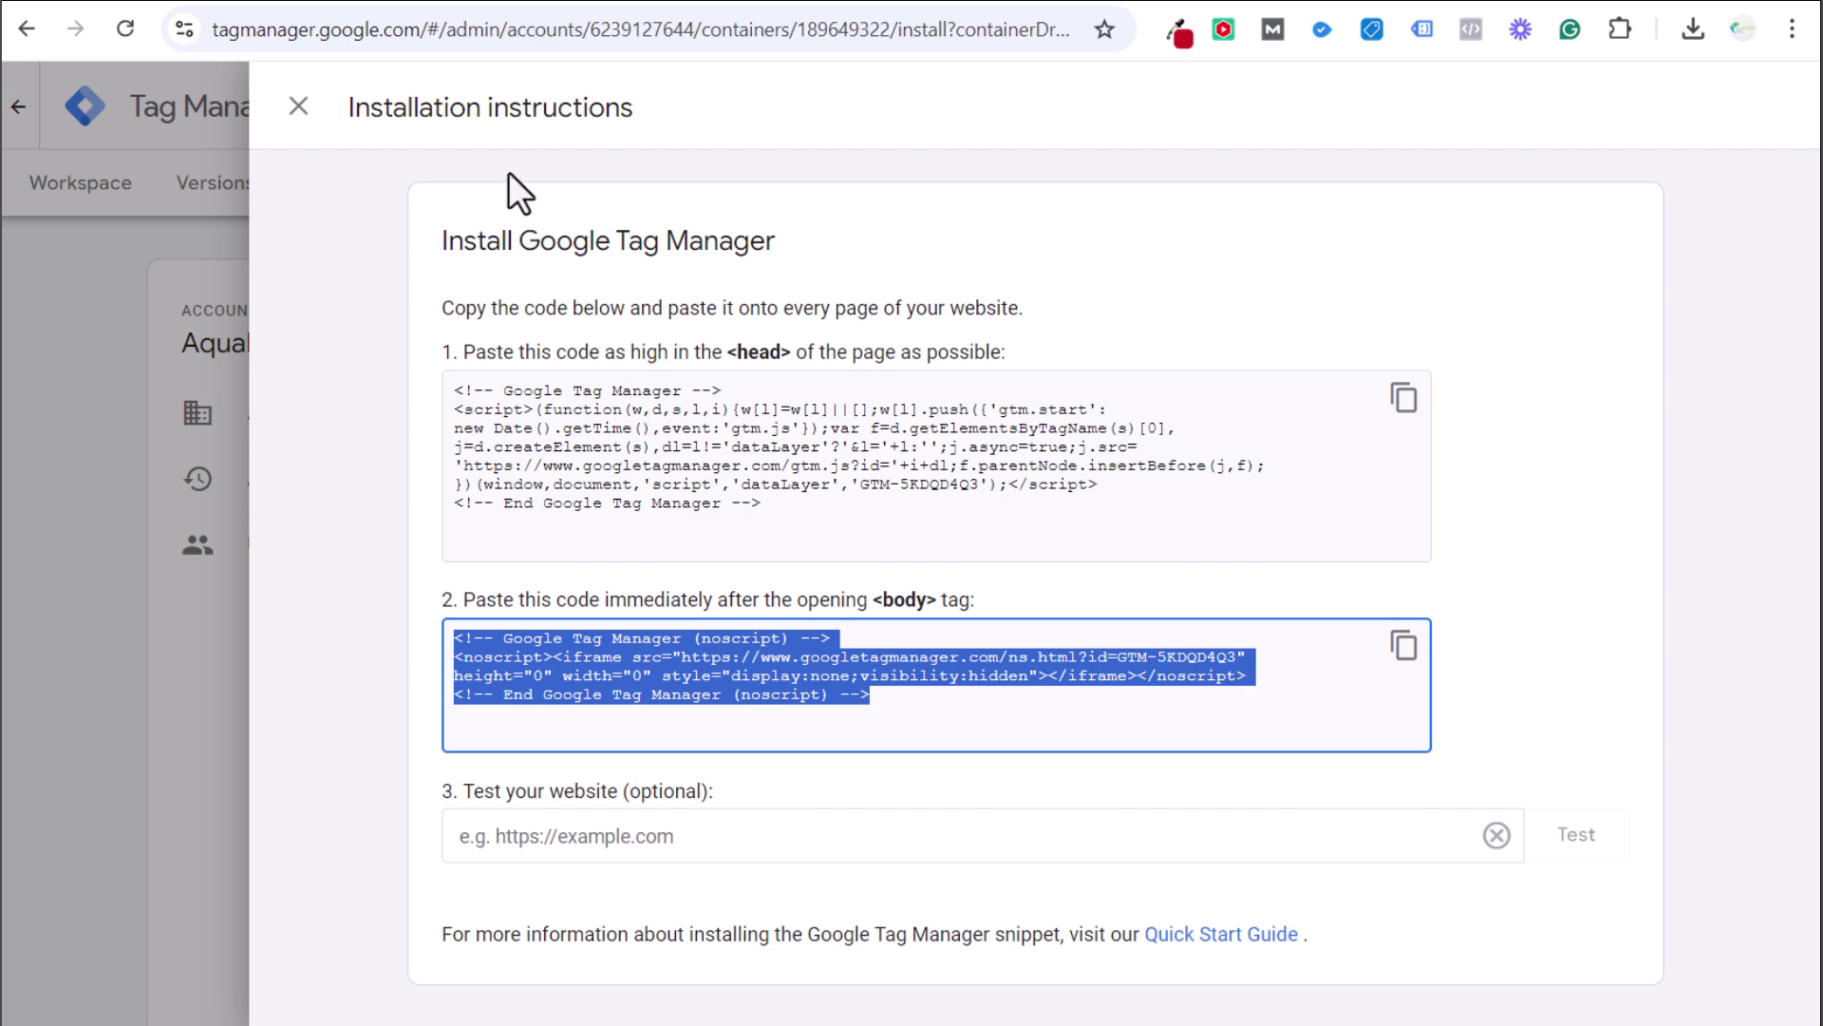
pyautogui.click(298, 106)
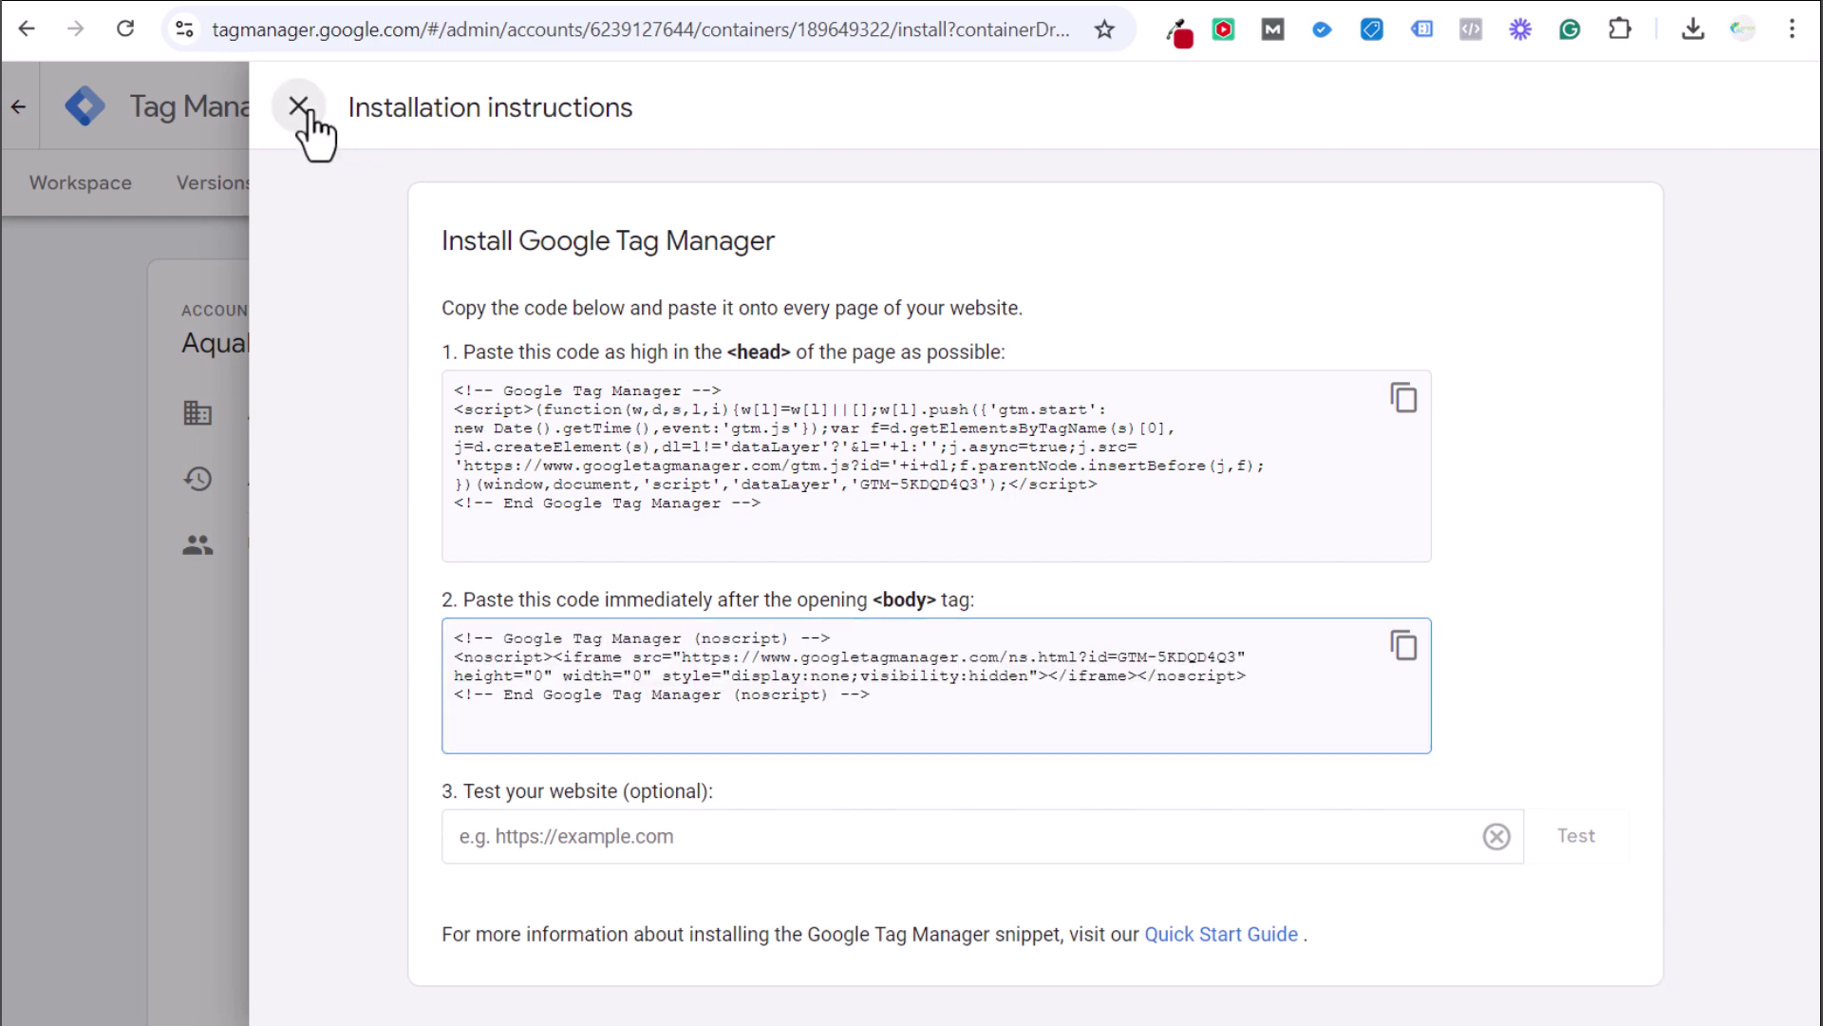
pyautogui.click(431, 7)
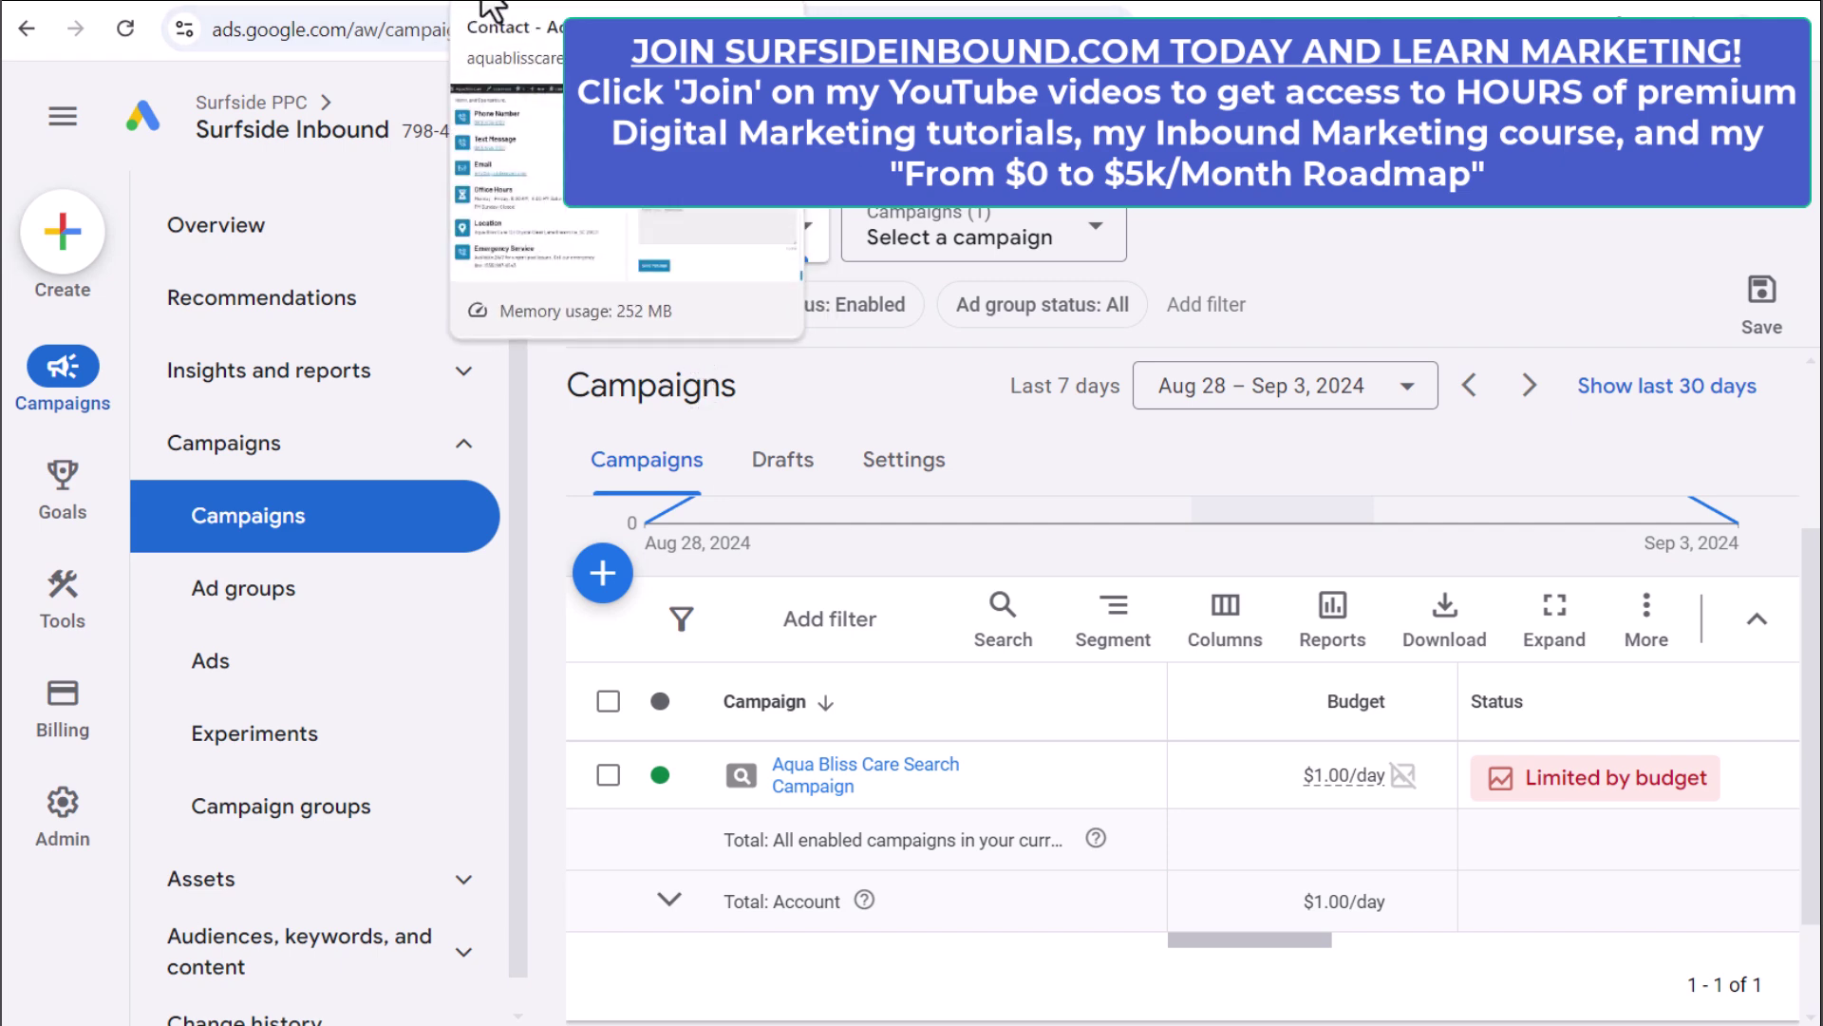
# Switch to the Forminator forms list in the WordPress admin and open the "contact us" form for editing
pyautogui.click(486, 6)
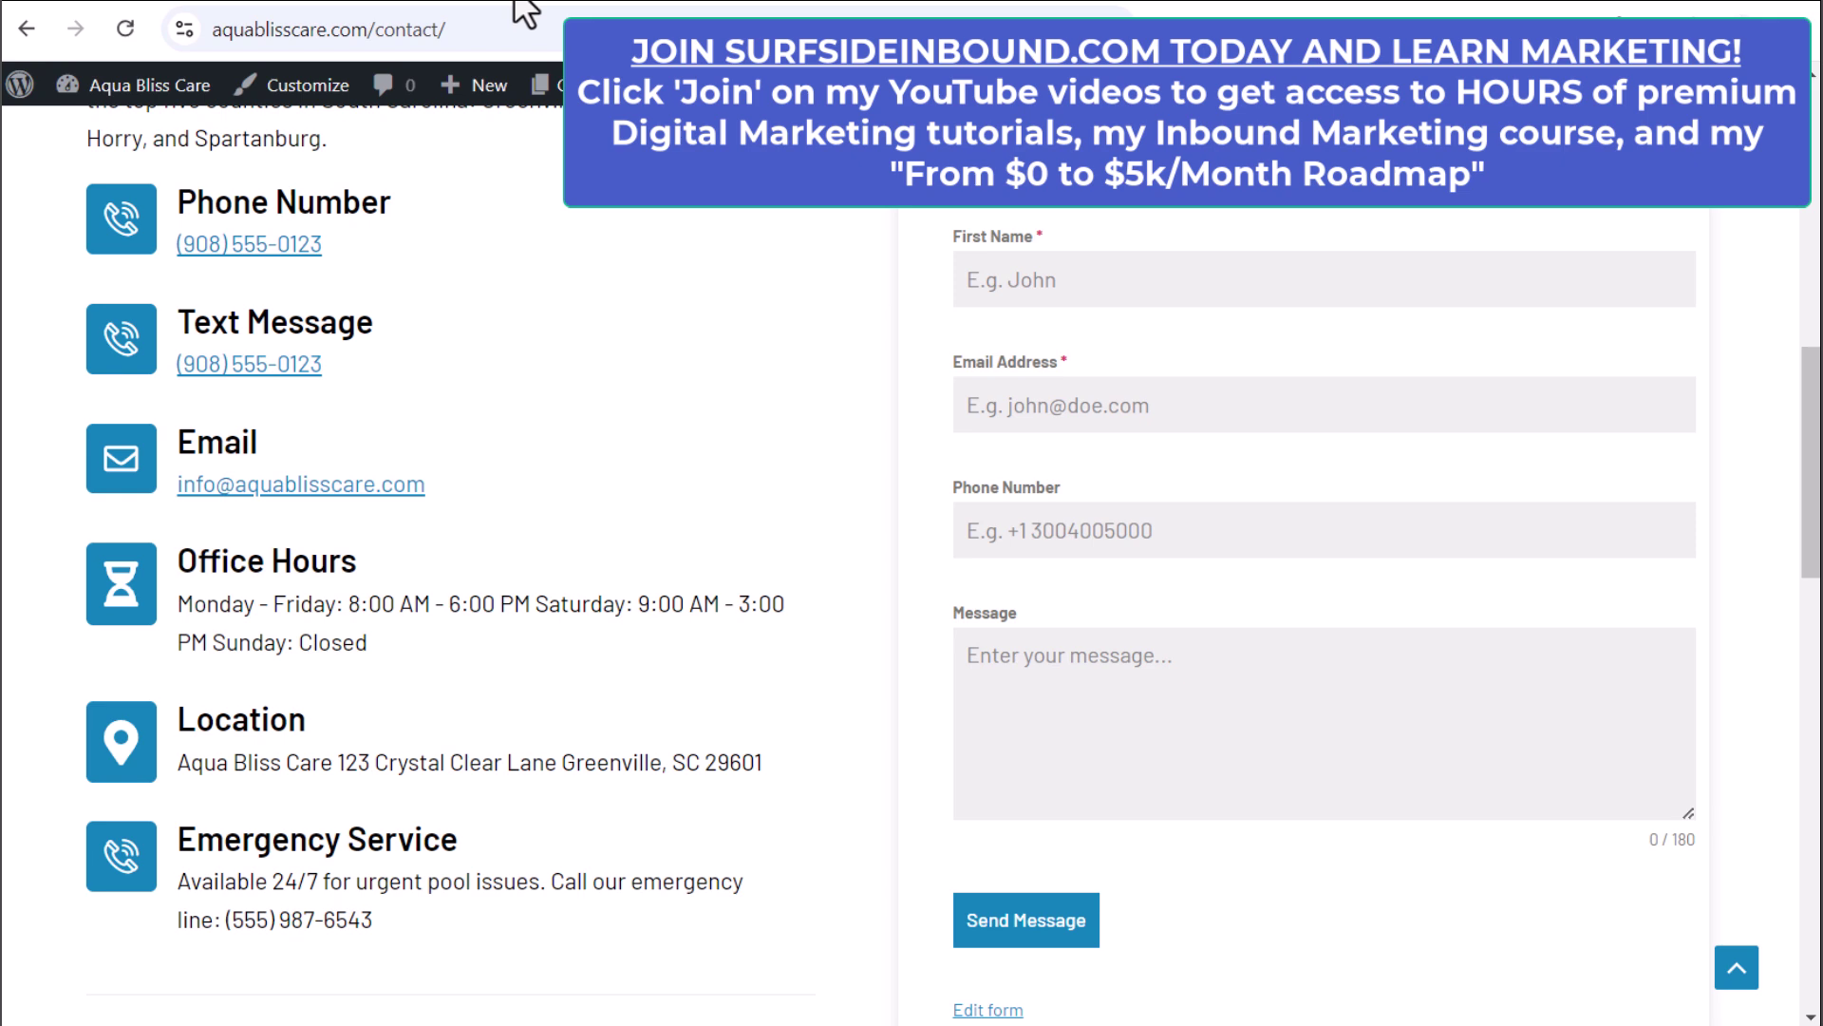
pyautogui.click(525, 8)
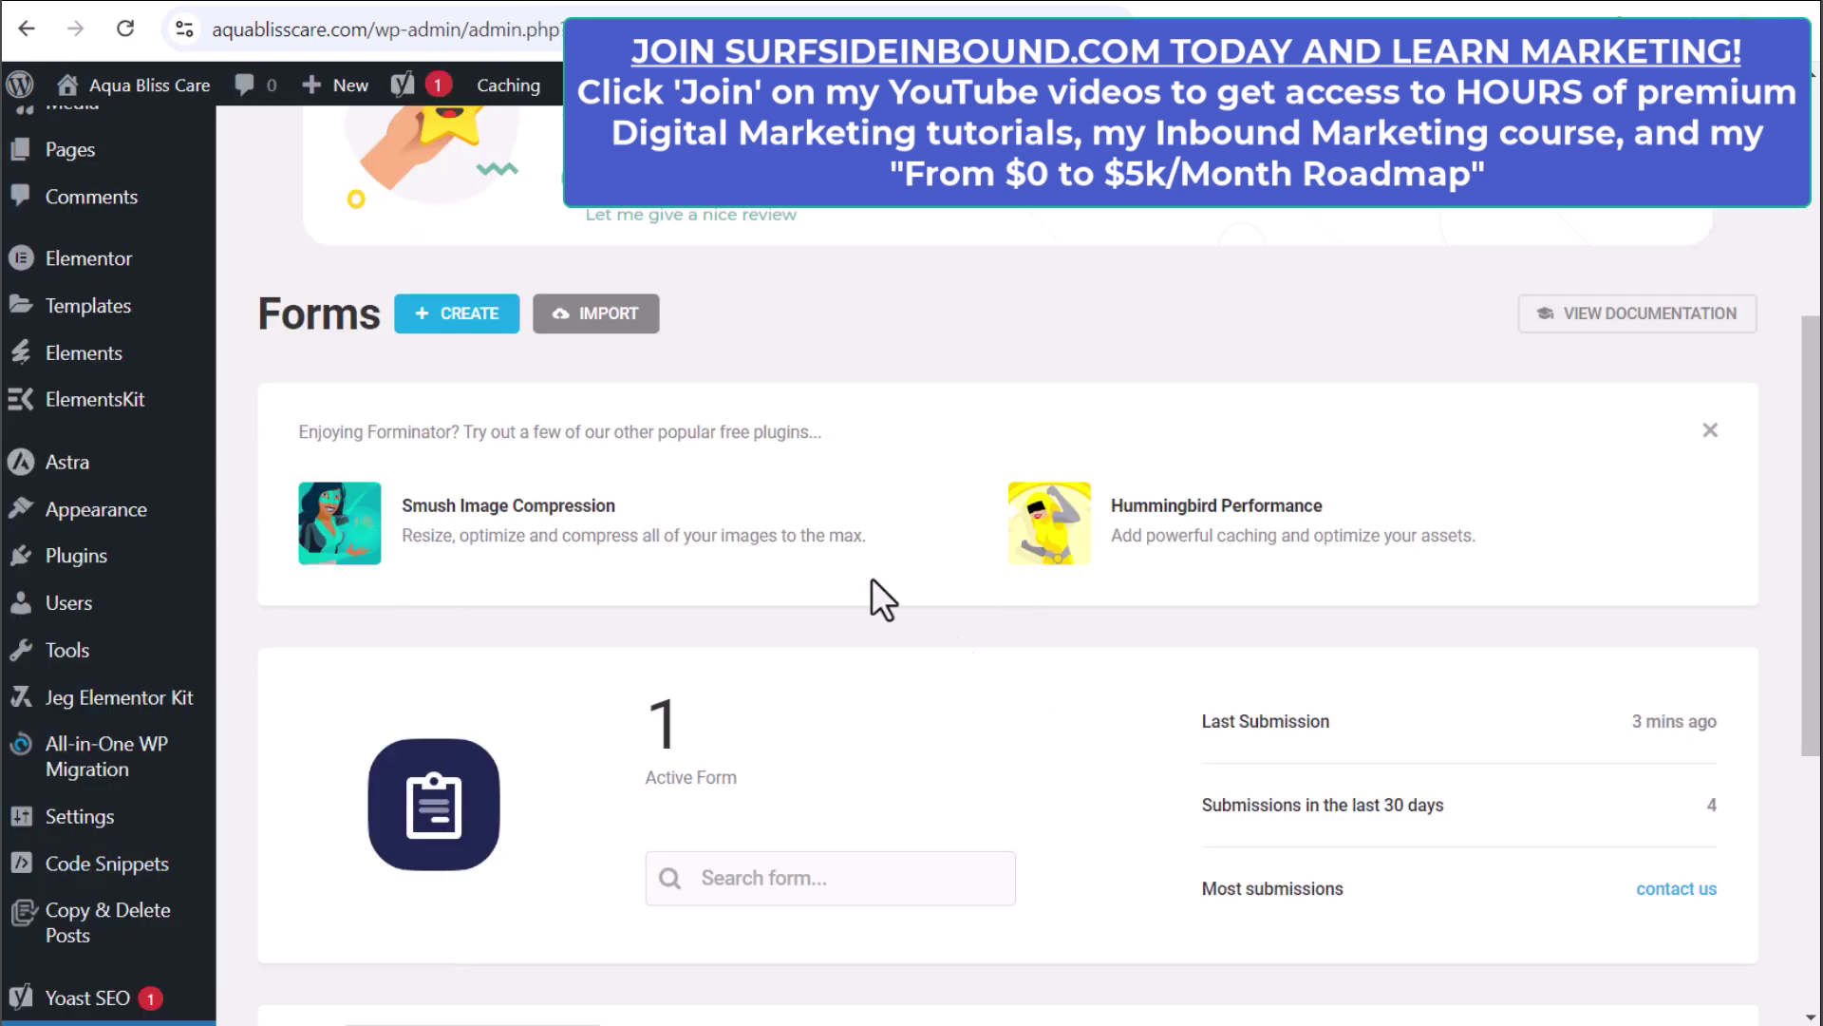
pyautogui.scroll(5, 692, 446)
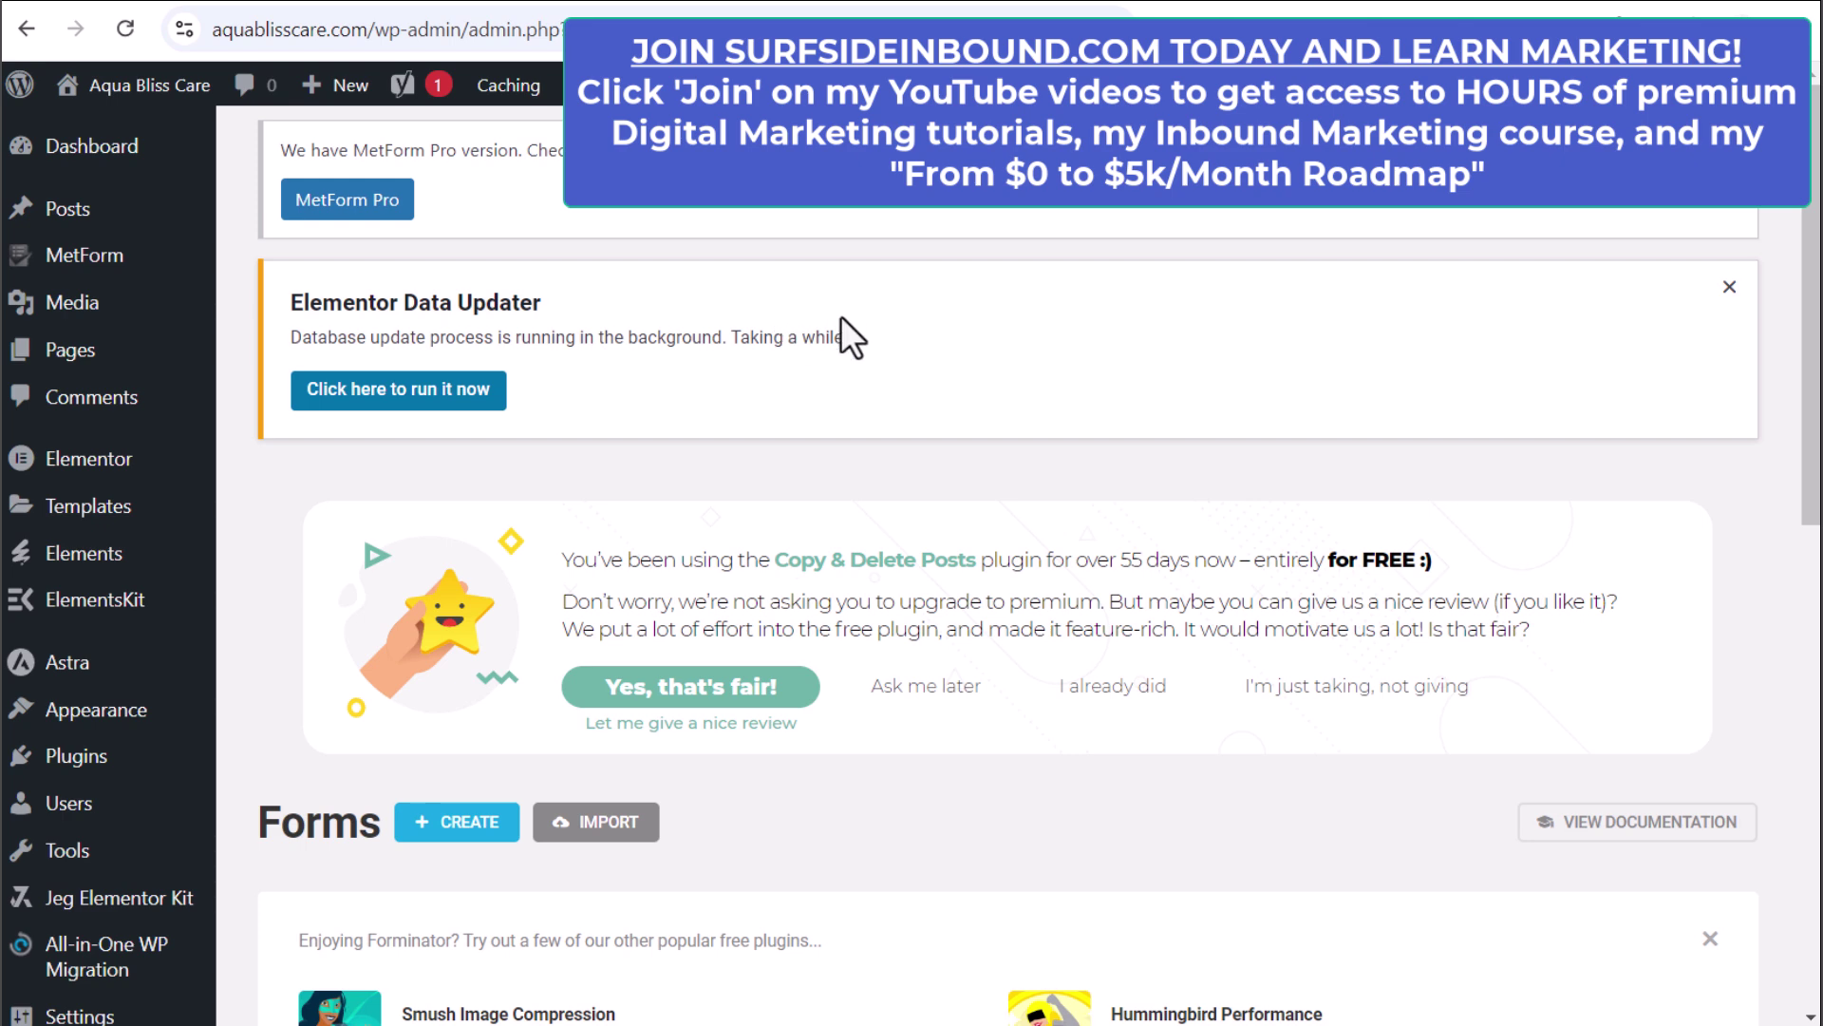
pyautogui.scroll(-9, 845, 323)
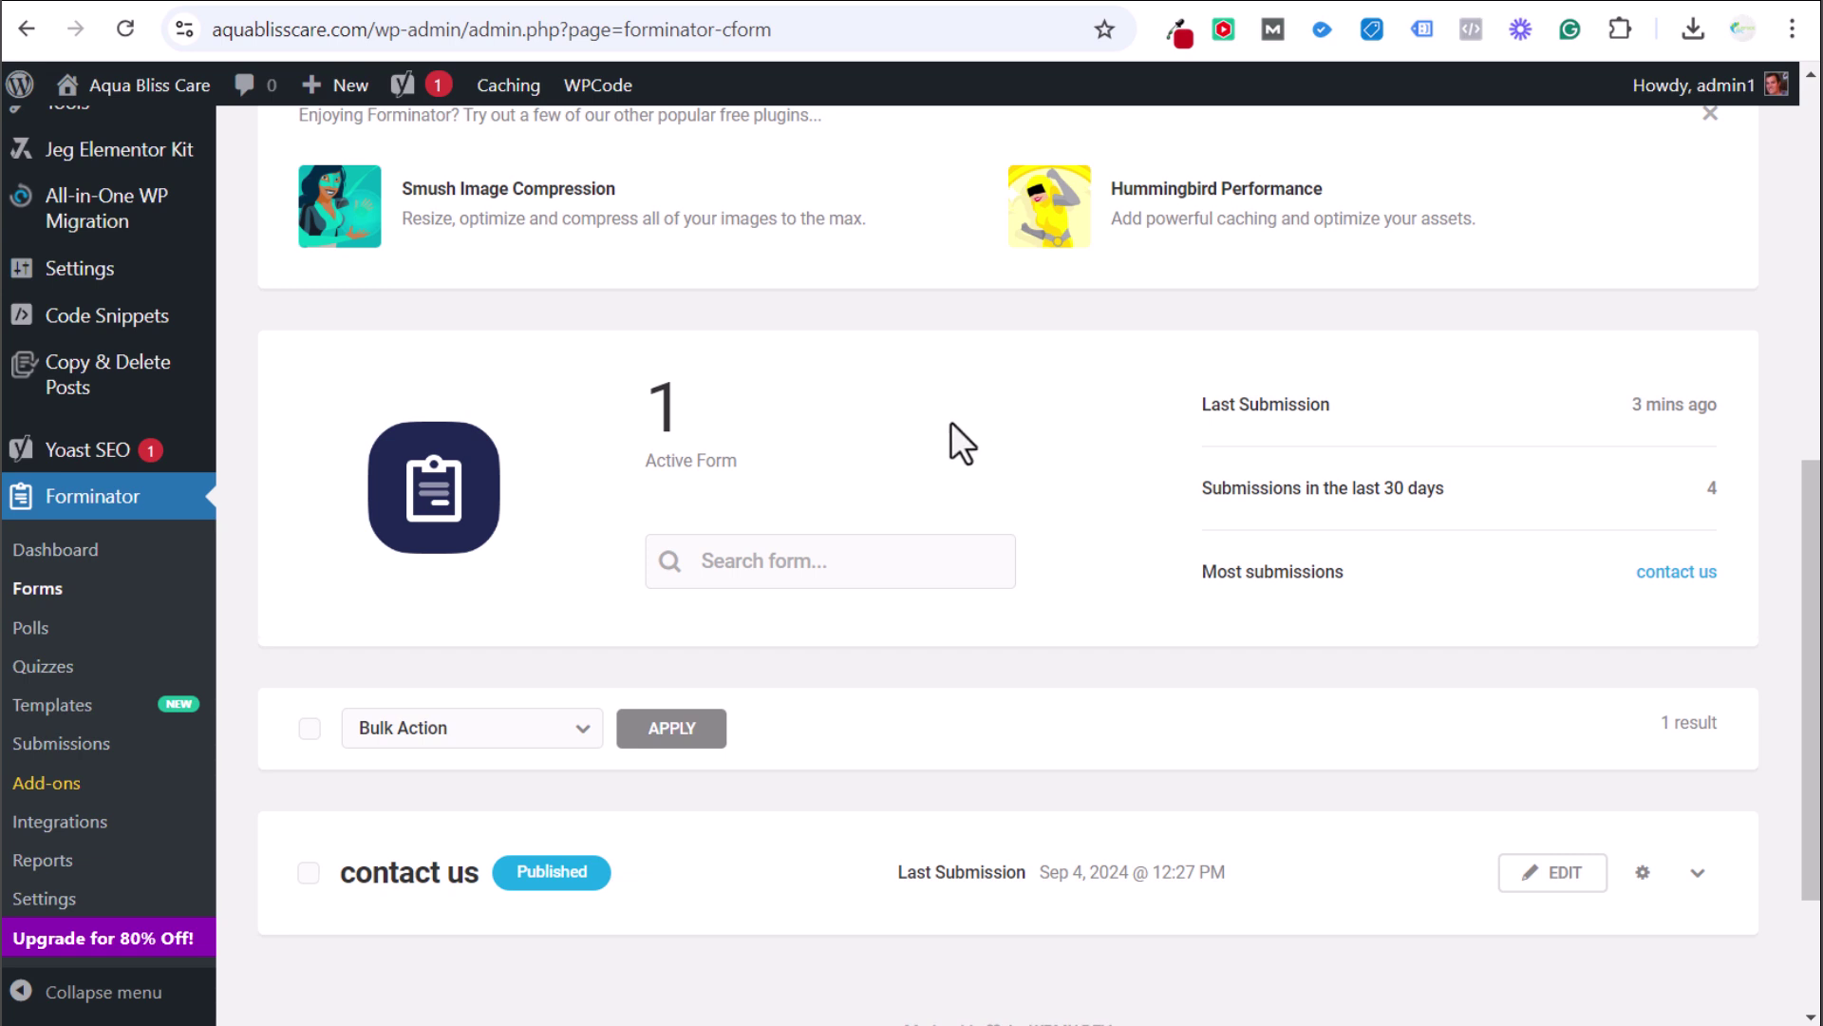
pyautogui.scroll(-3, 950, 427)
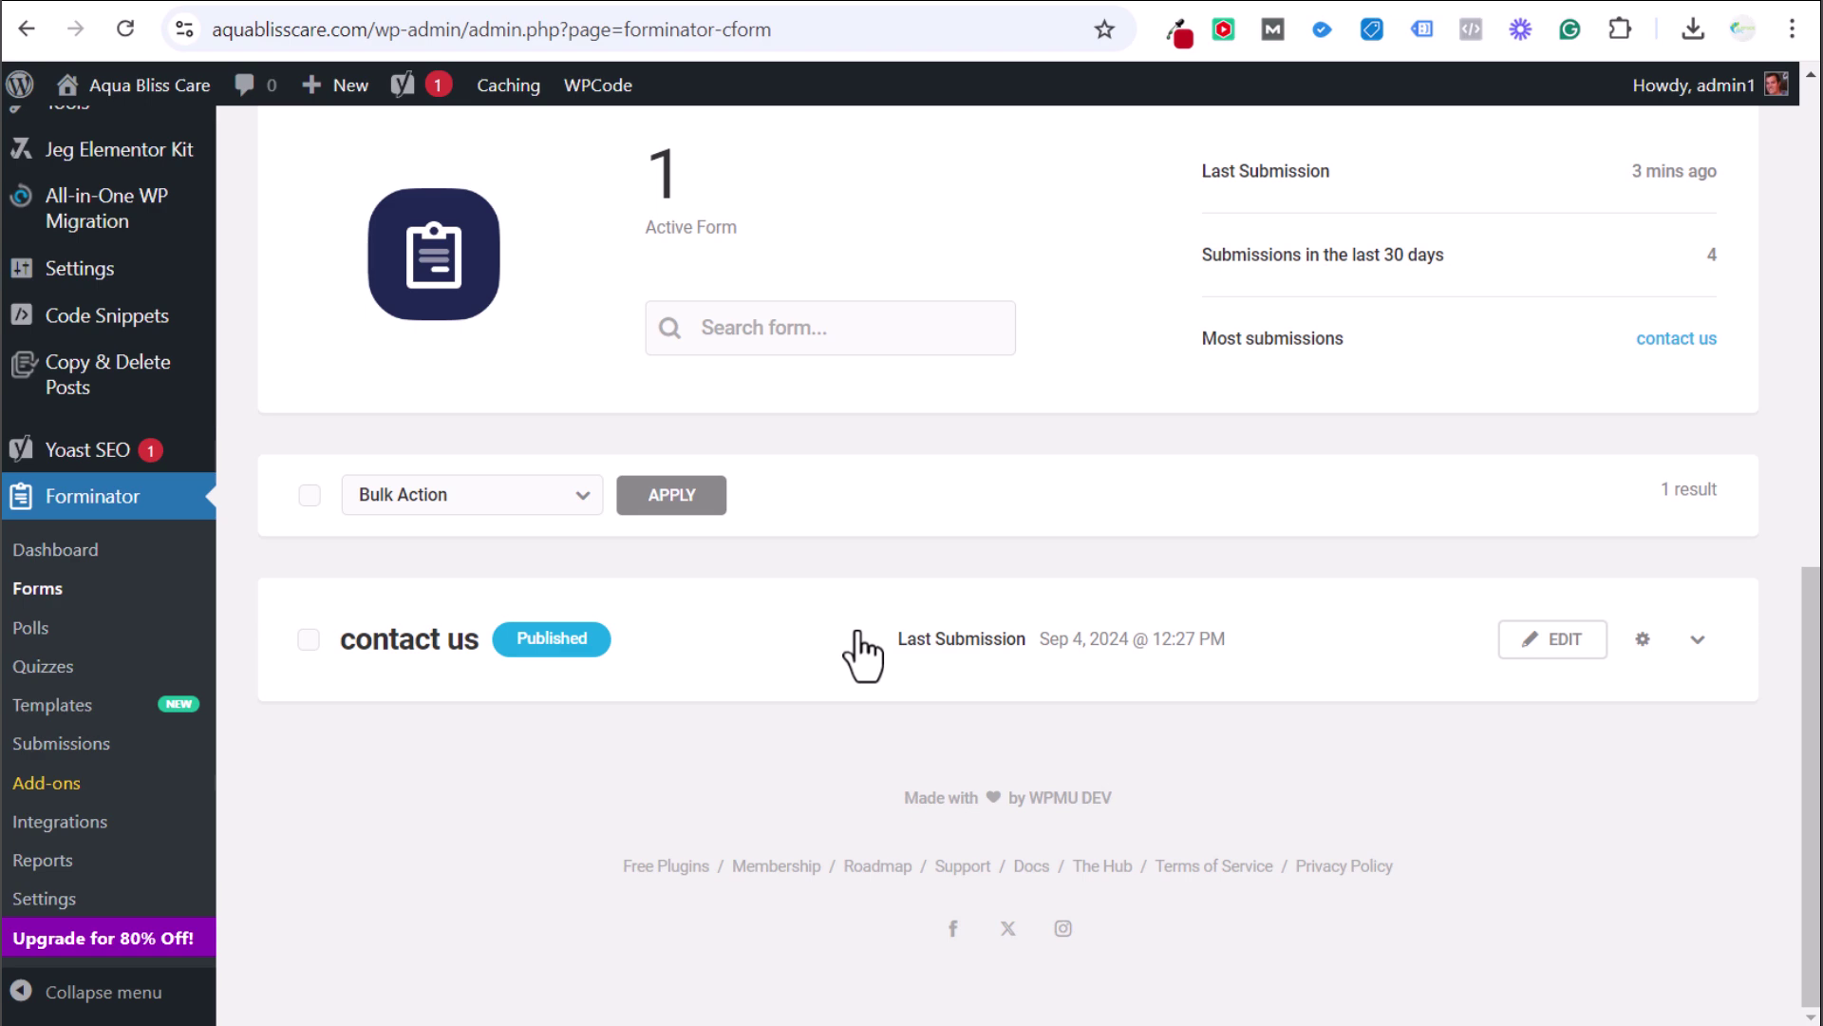
pyautogui.click(1559, 655)
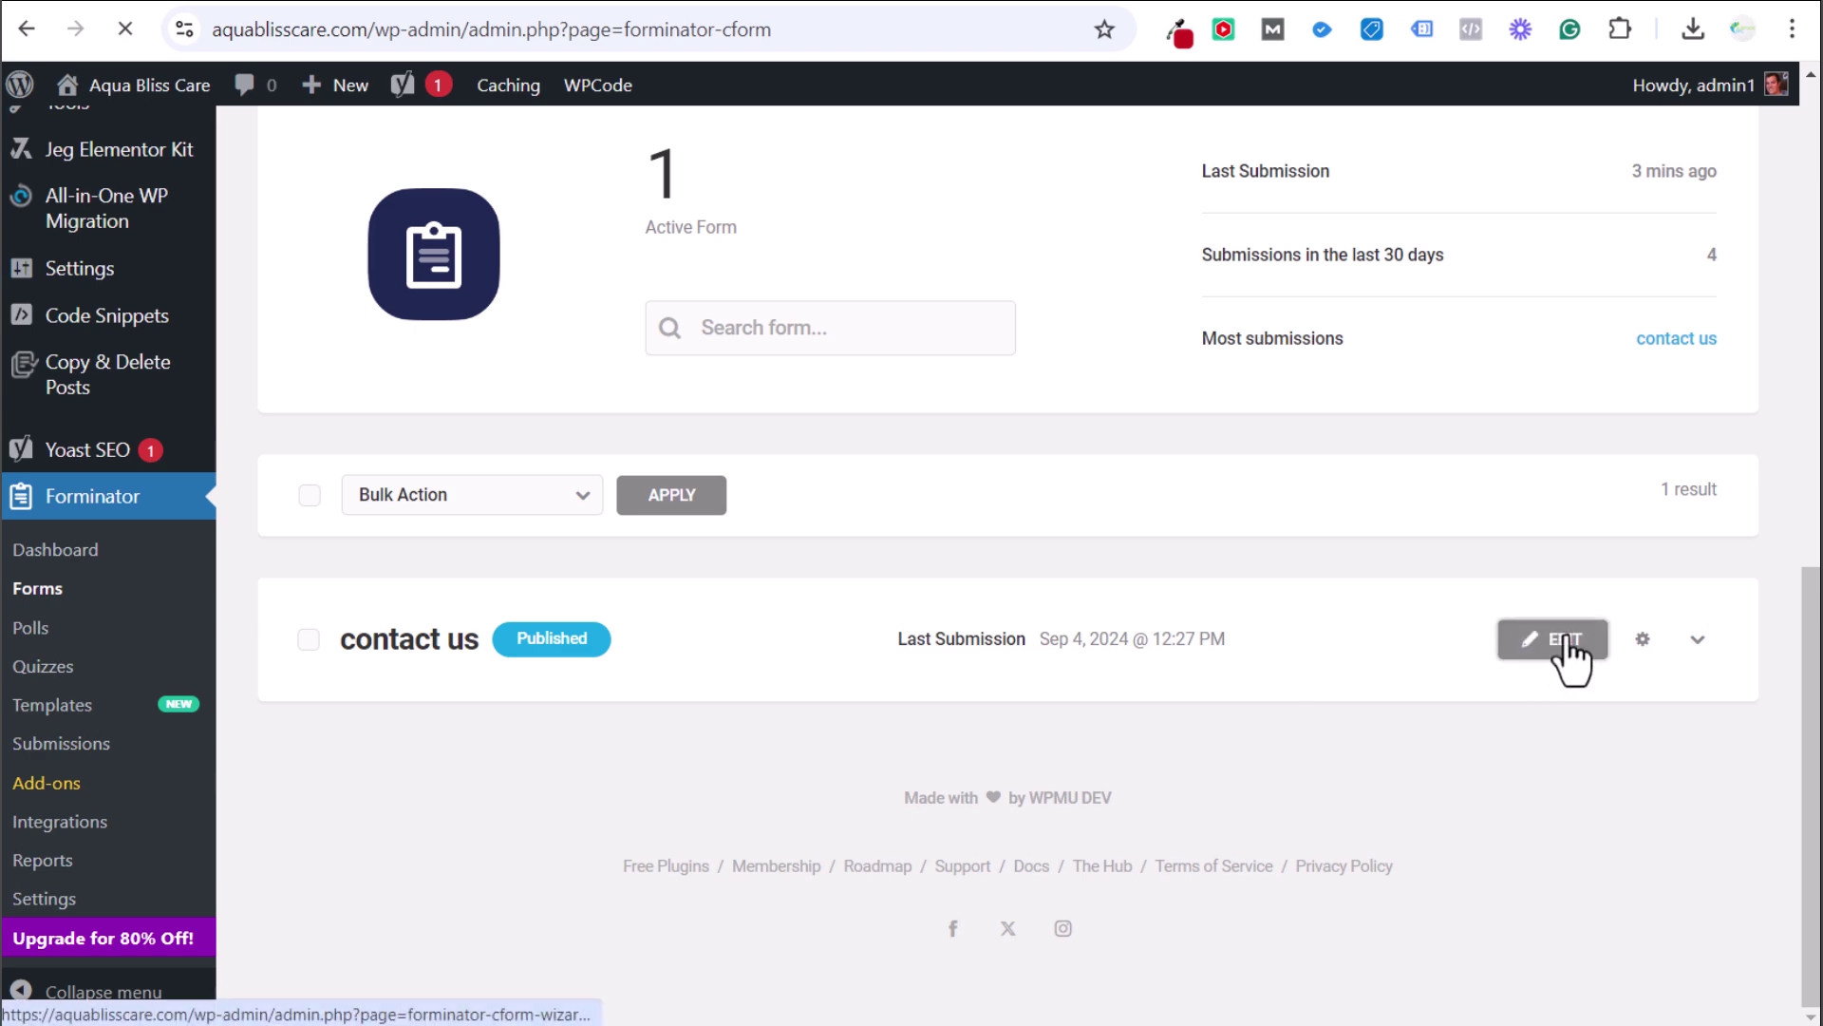
# Show the Behavior settings of the "contact us" form, with its after-submission options
pyautogui.scroll(-5, 950, 684)
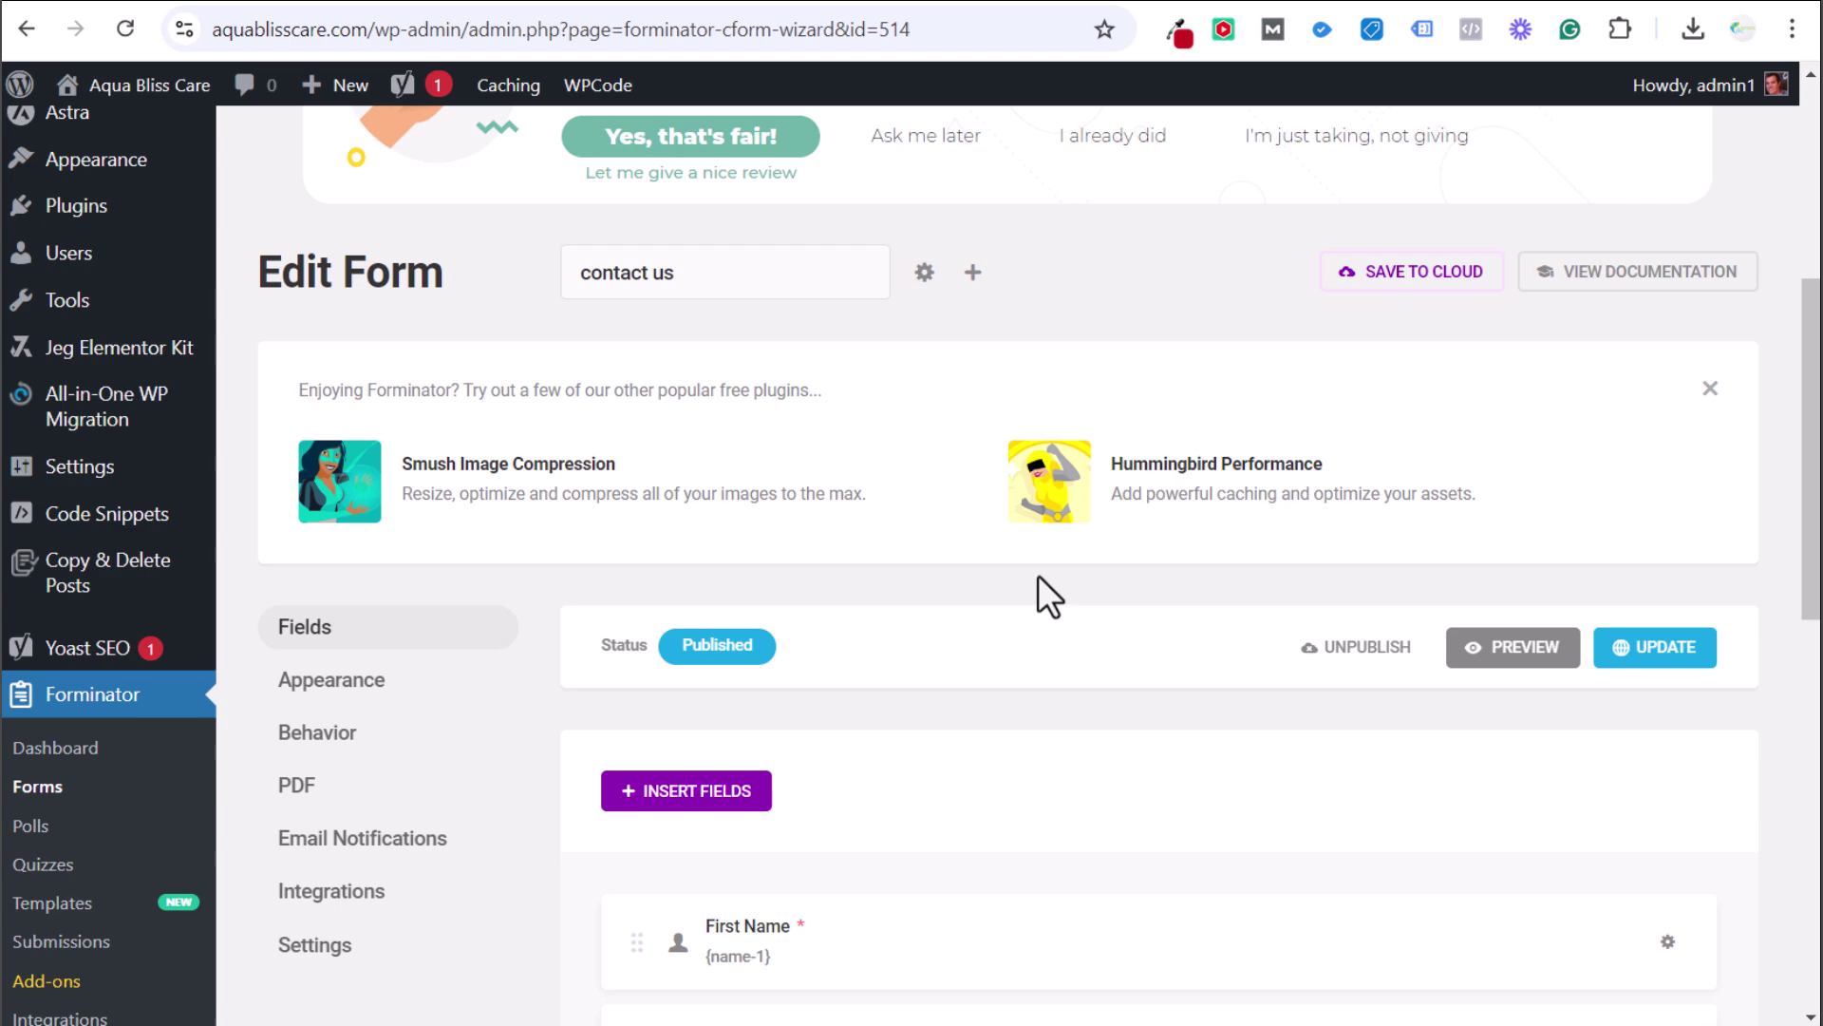
pyautogui.scroll(-1, 1039, 596)
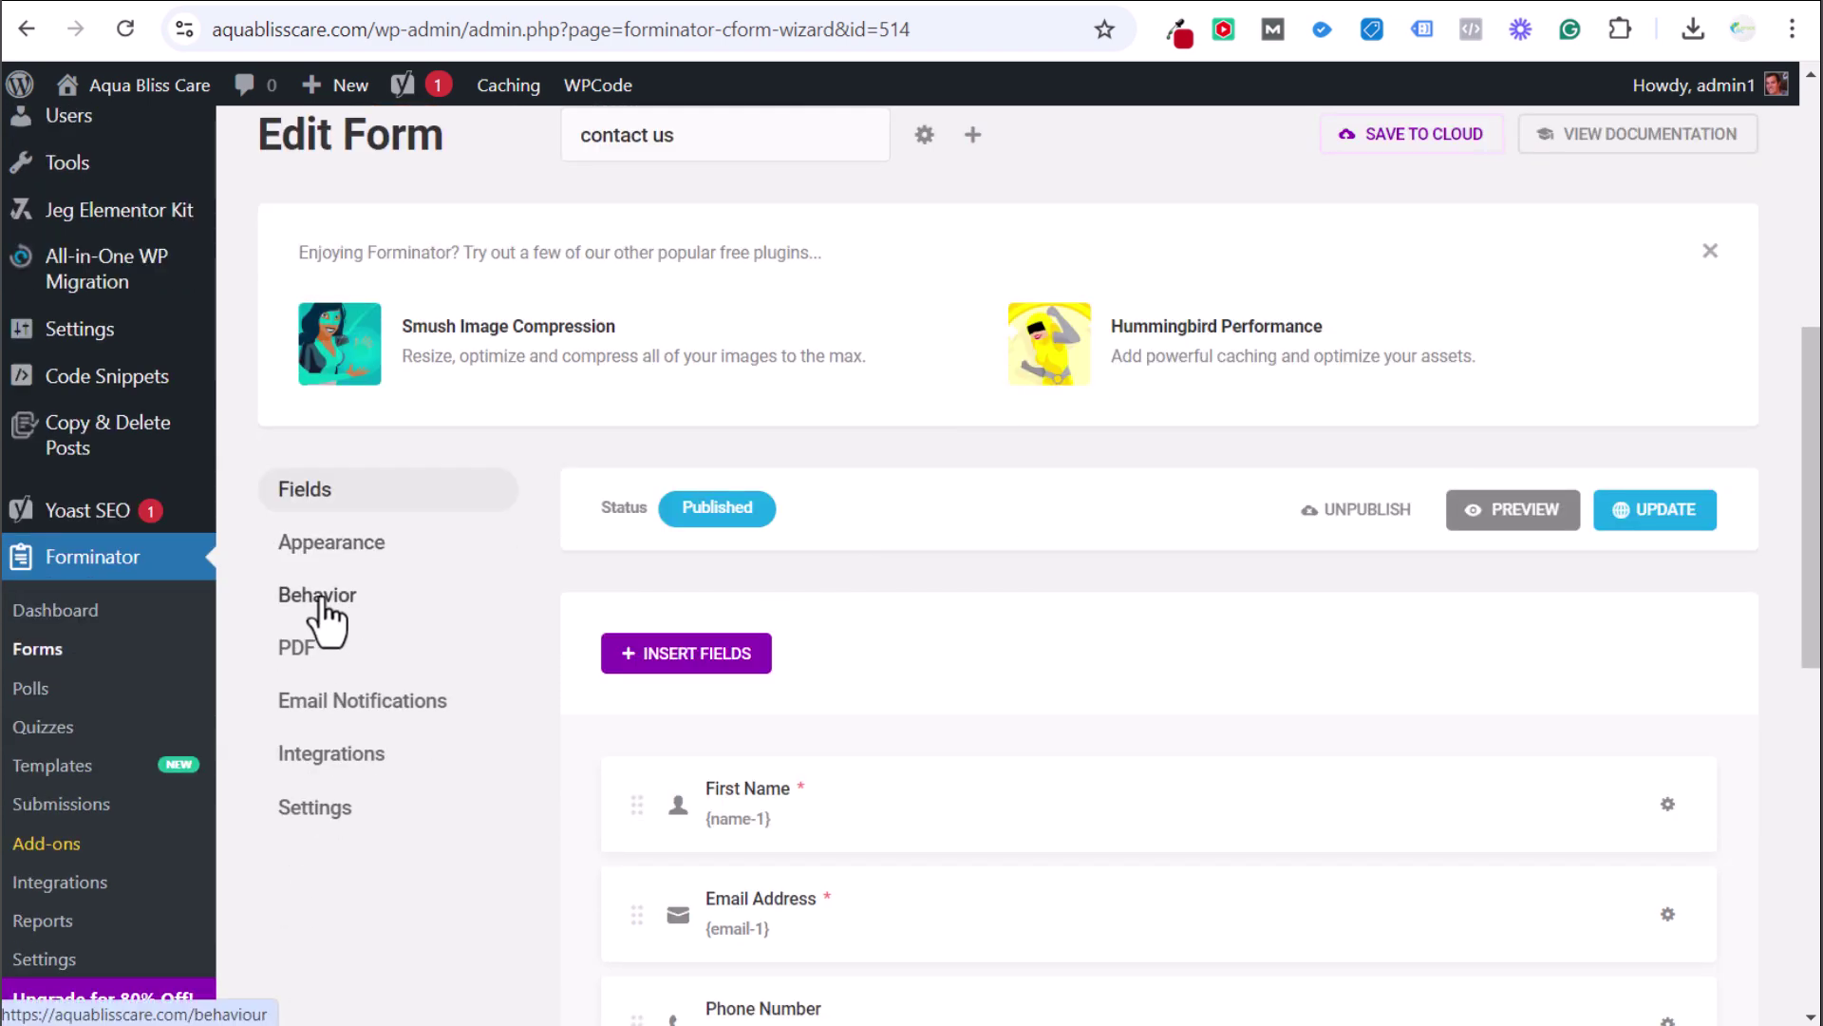
pyautogui.scroll(5, 328, 607)
pyautogui.scroll(-6, 1111, 447)
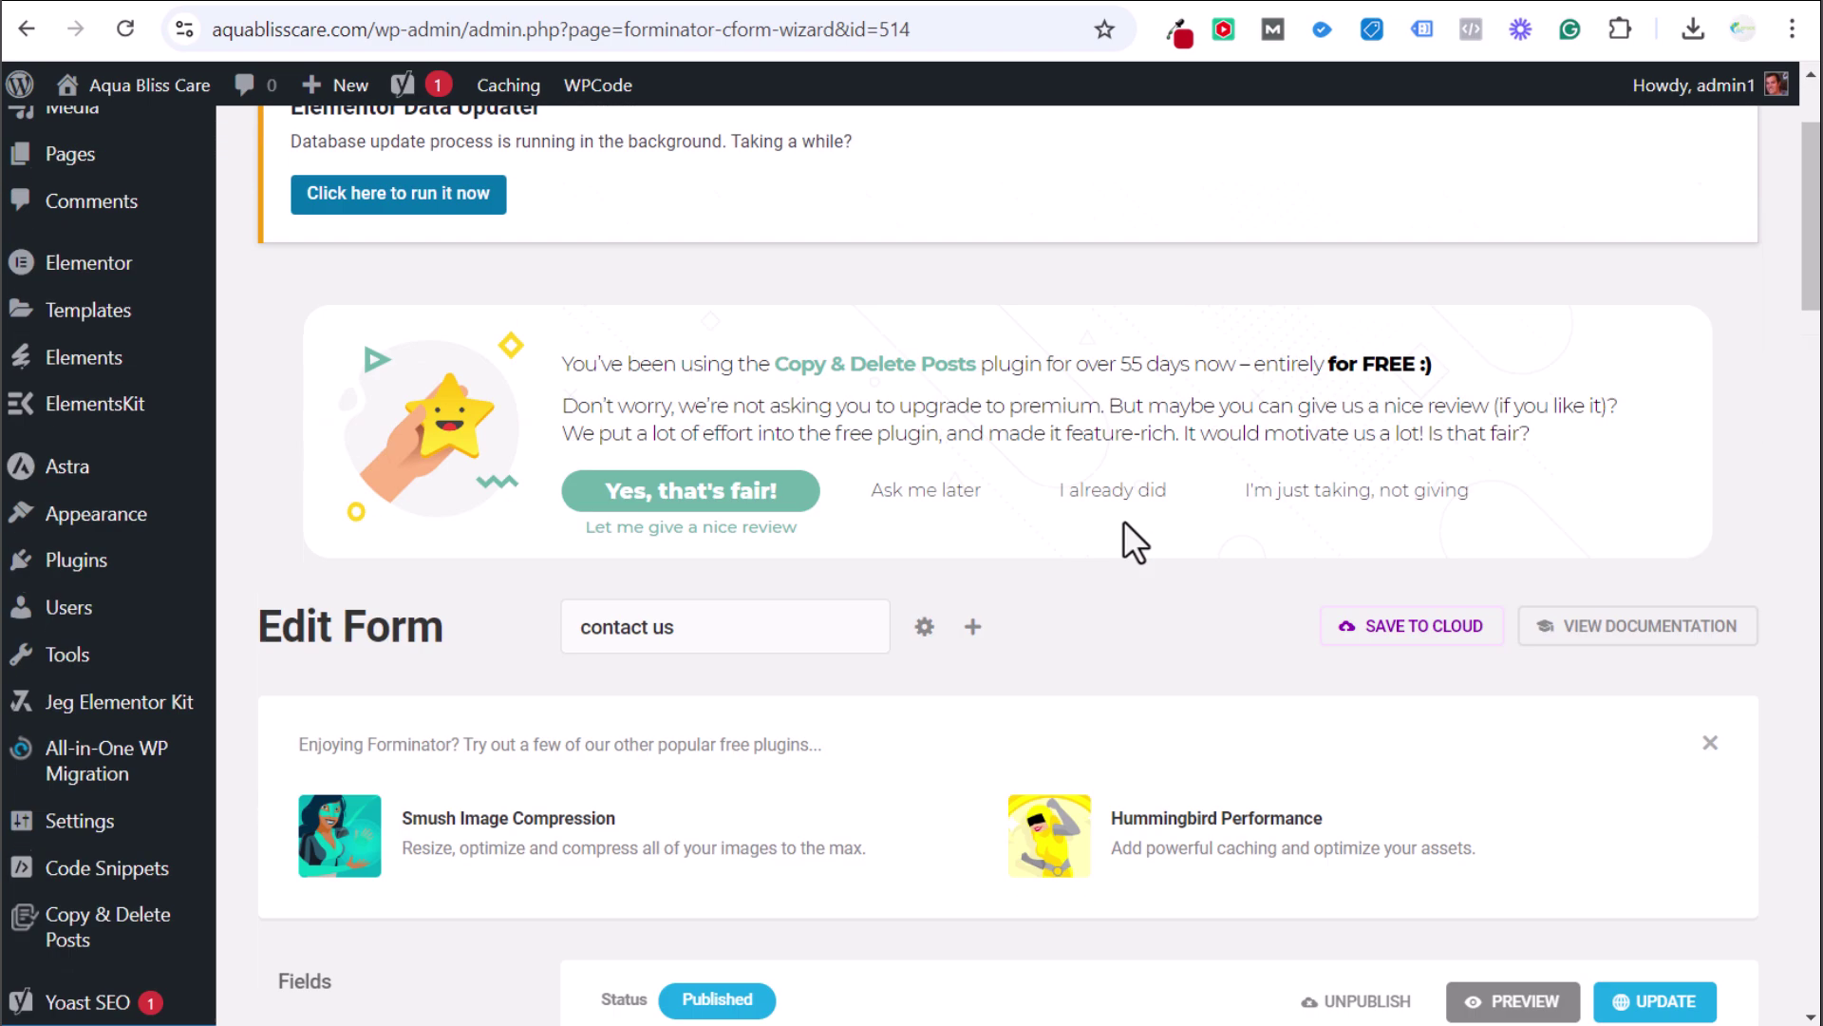
pyautogui.scroll(-2, 1113, 446)
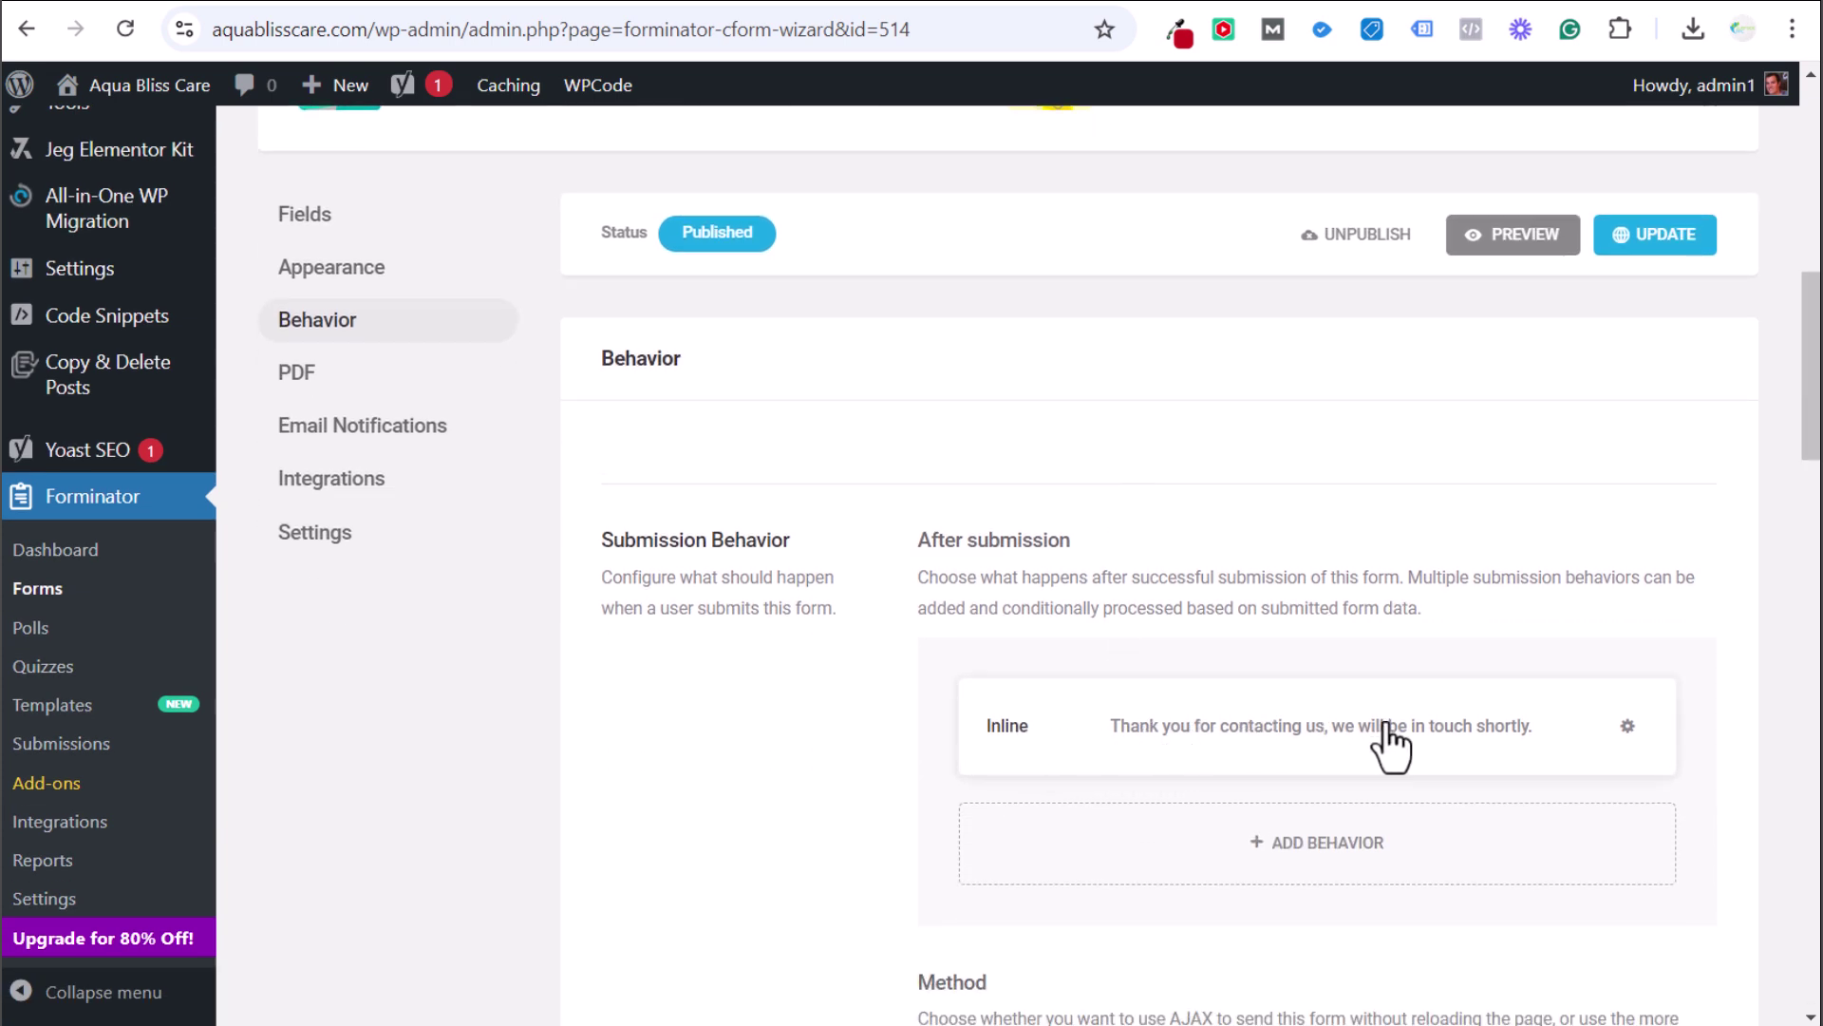
# Inspect the redirect URL option of the Inline after-submission behavior, switch back to Inline Message and close the dialog without saving
pyautogui.click(1628, 729)
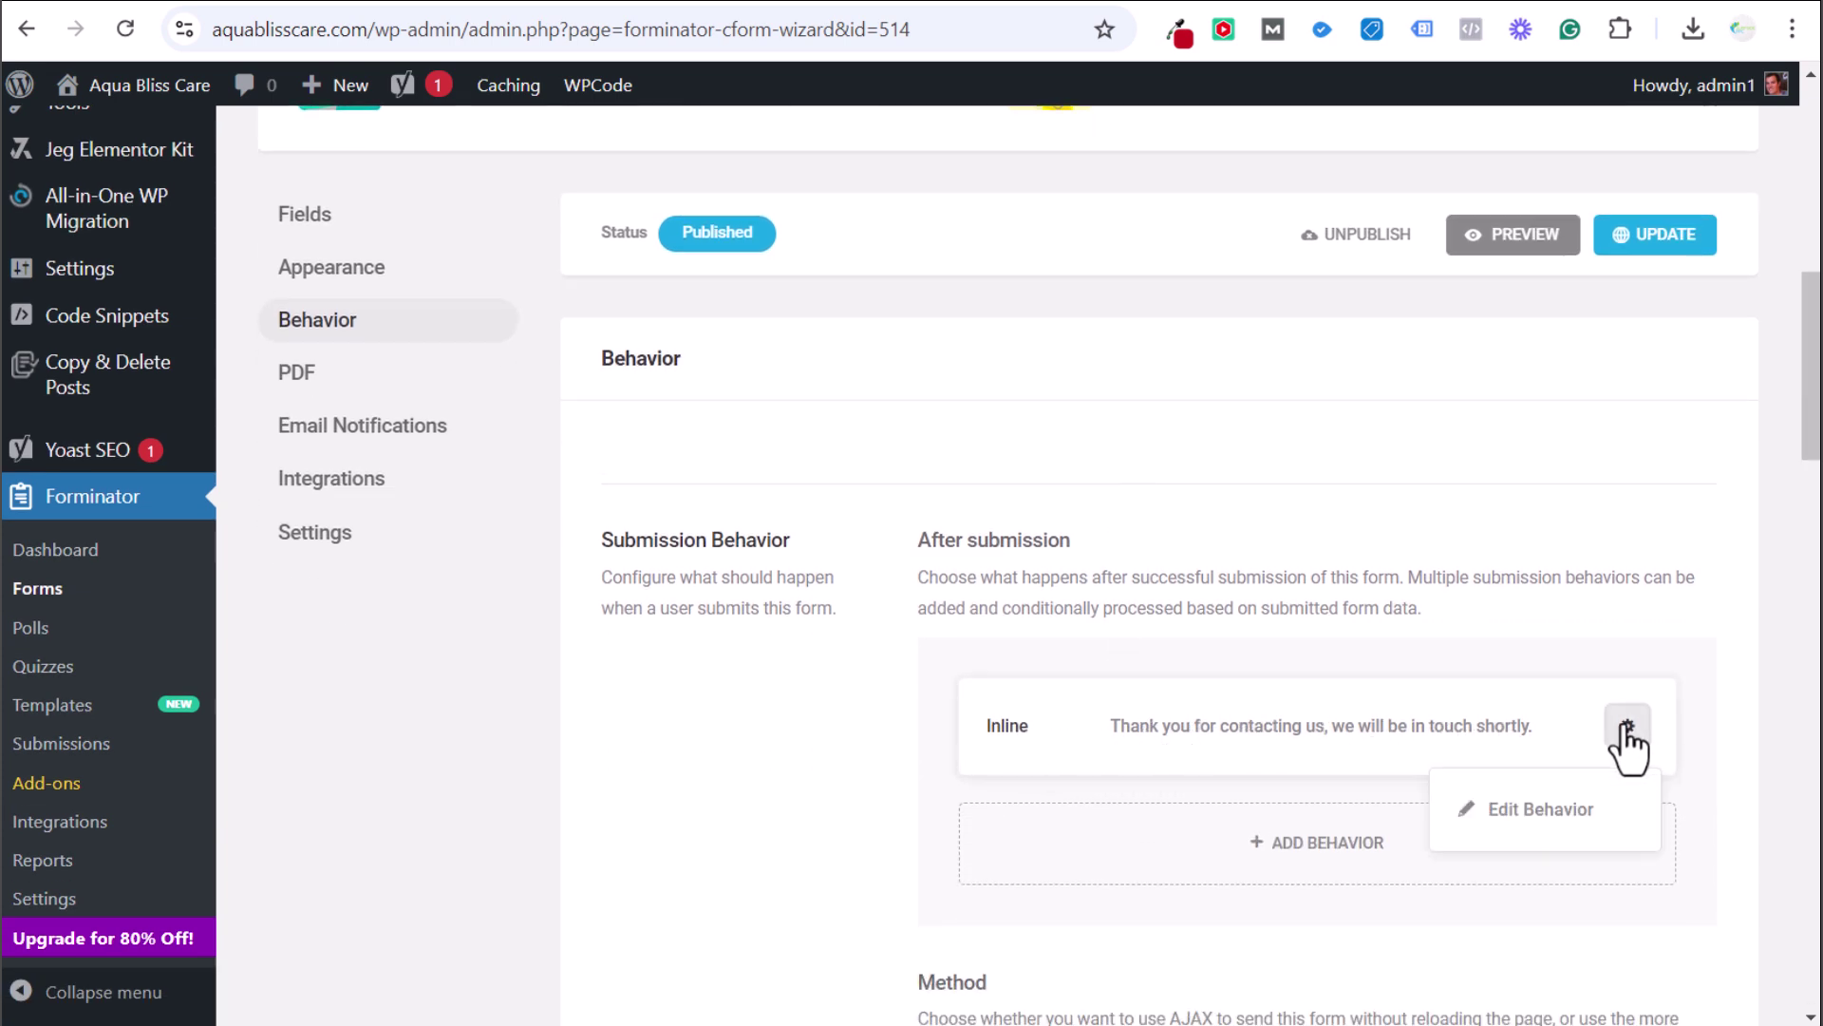
pyautogui.click(1552, 809)
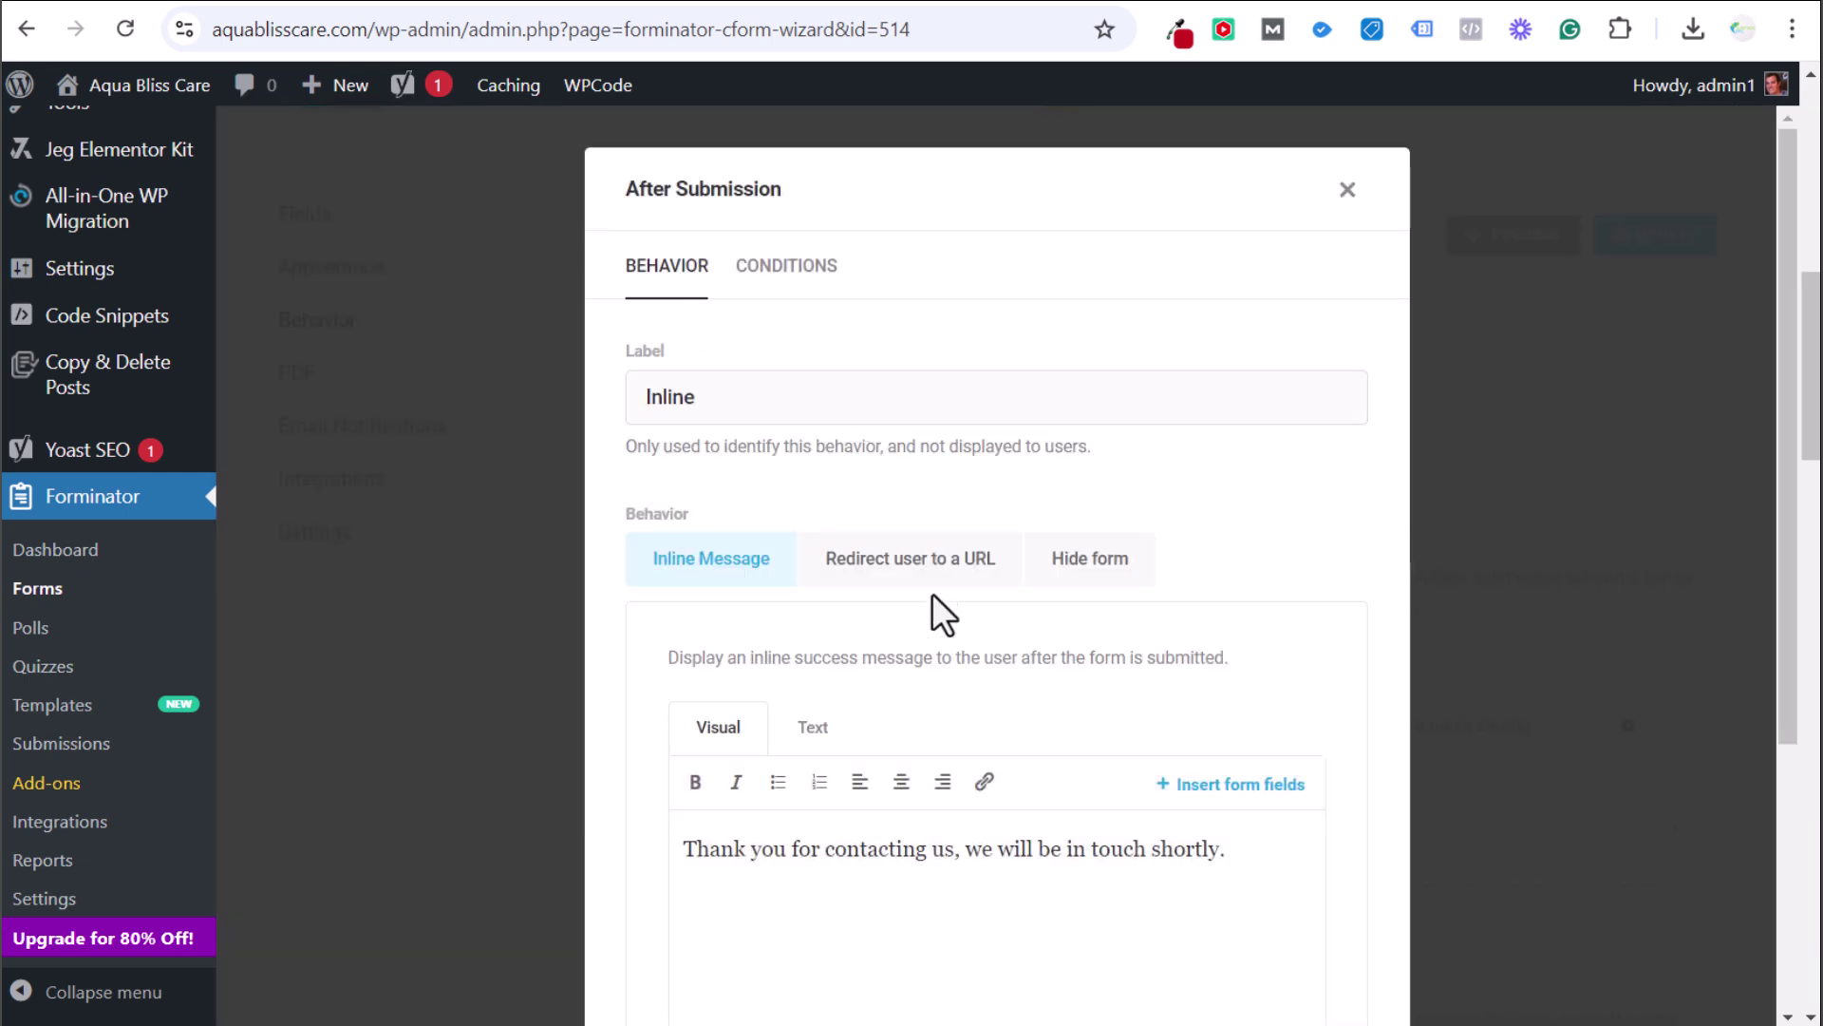
pyautogui.click(944, 564)
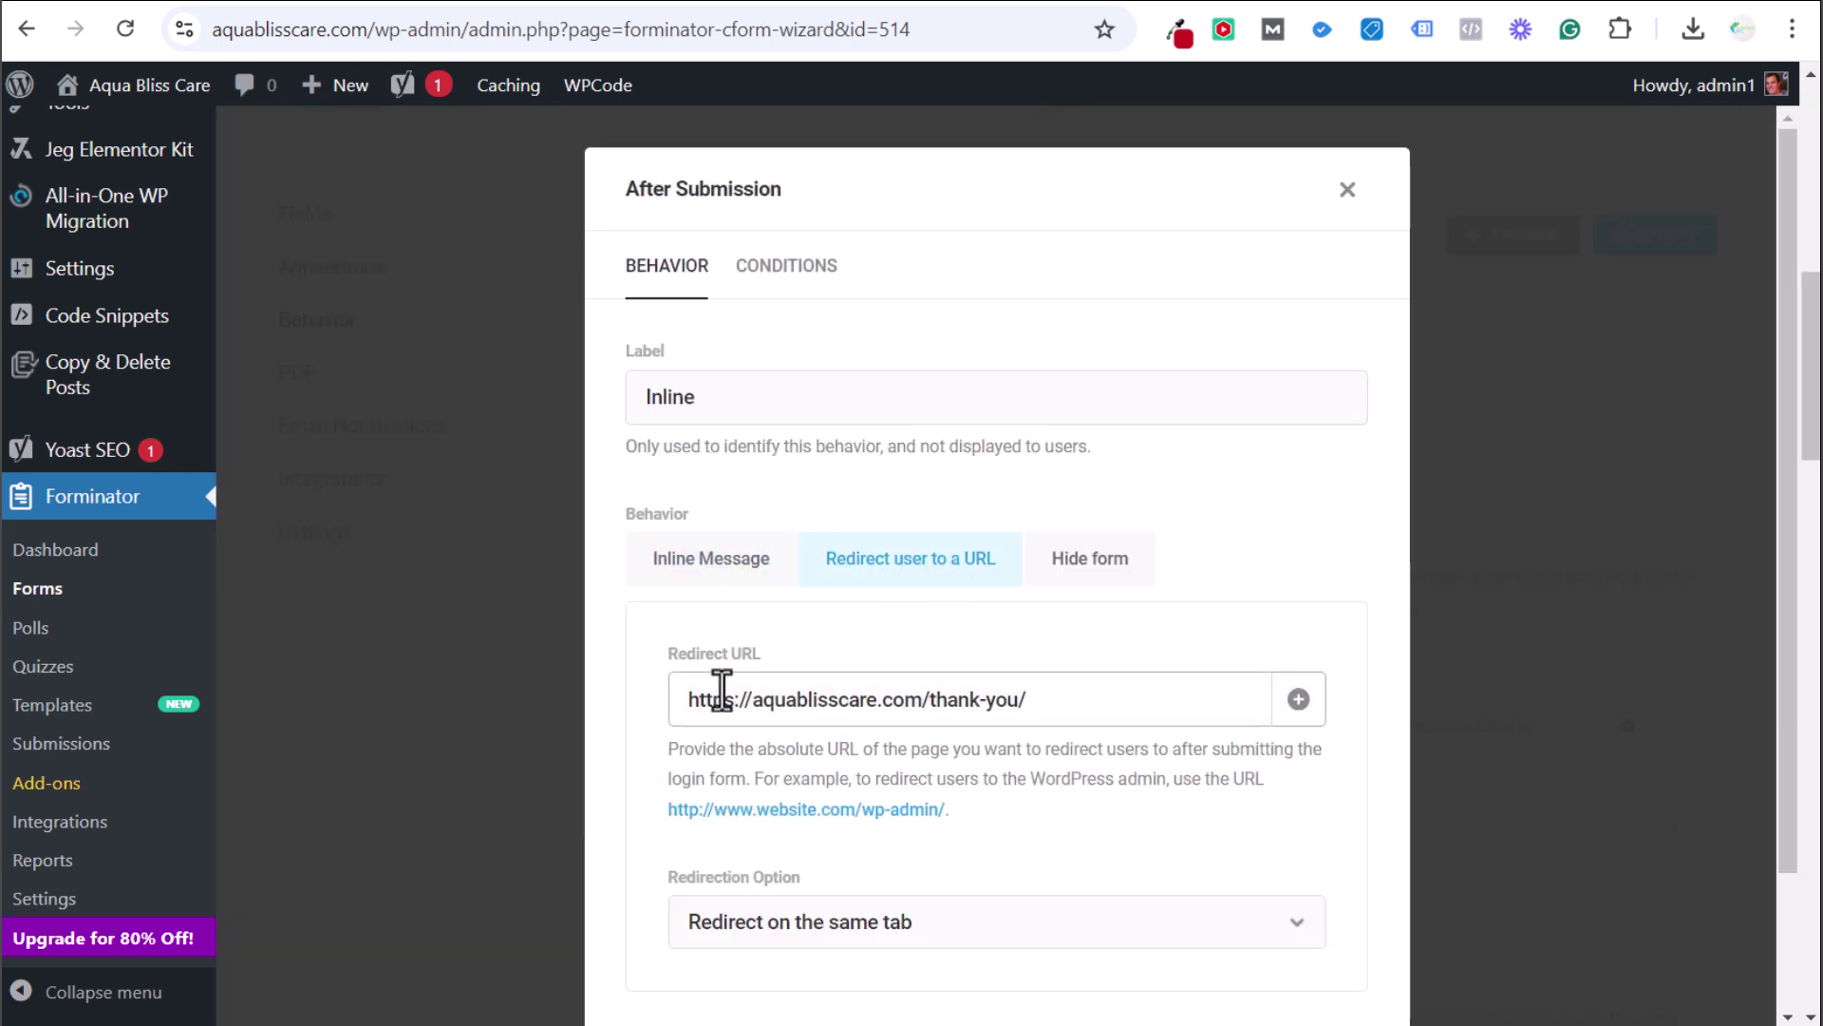
pyautogui.moveTo(688, 699); pyautogui.dragTo(1066, 700)
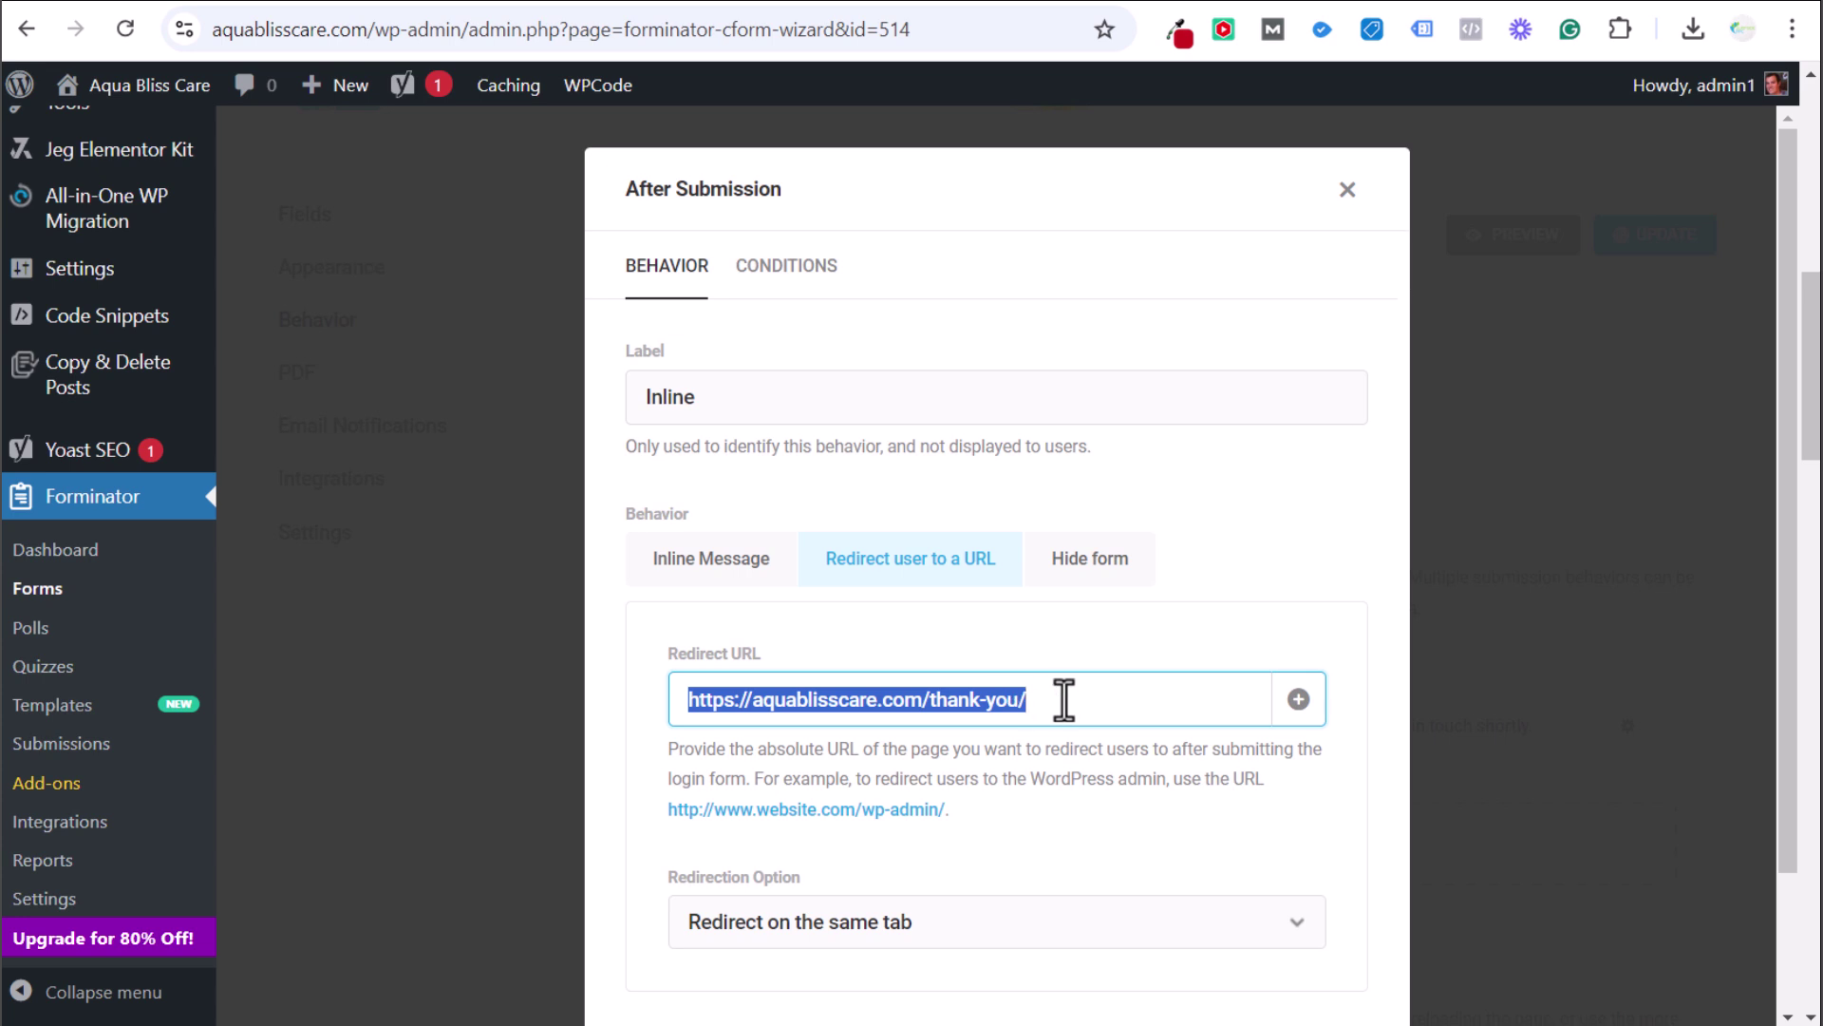
pyautogui.click(1091, 651)
pyautogui.click(705, 570)
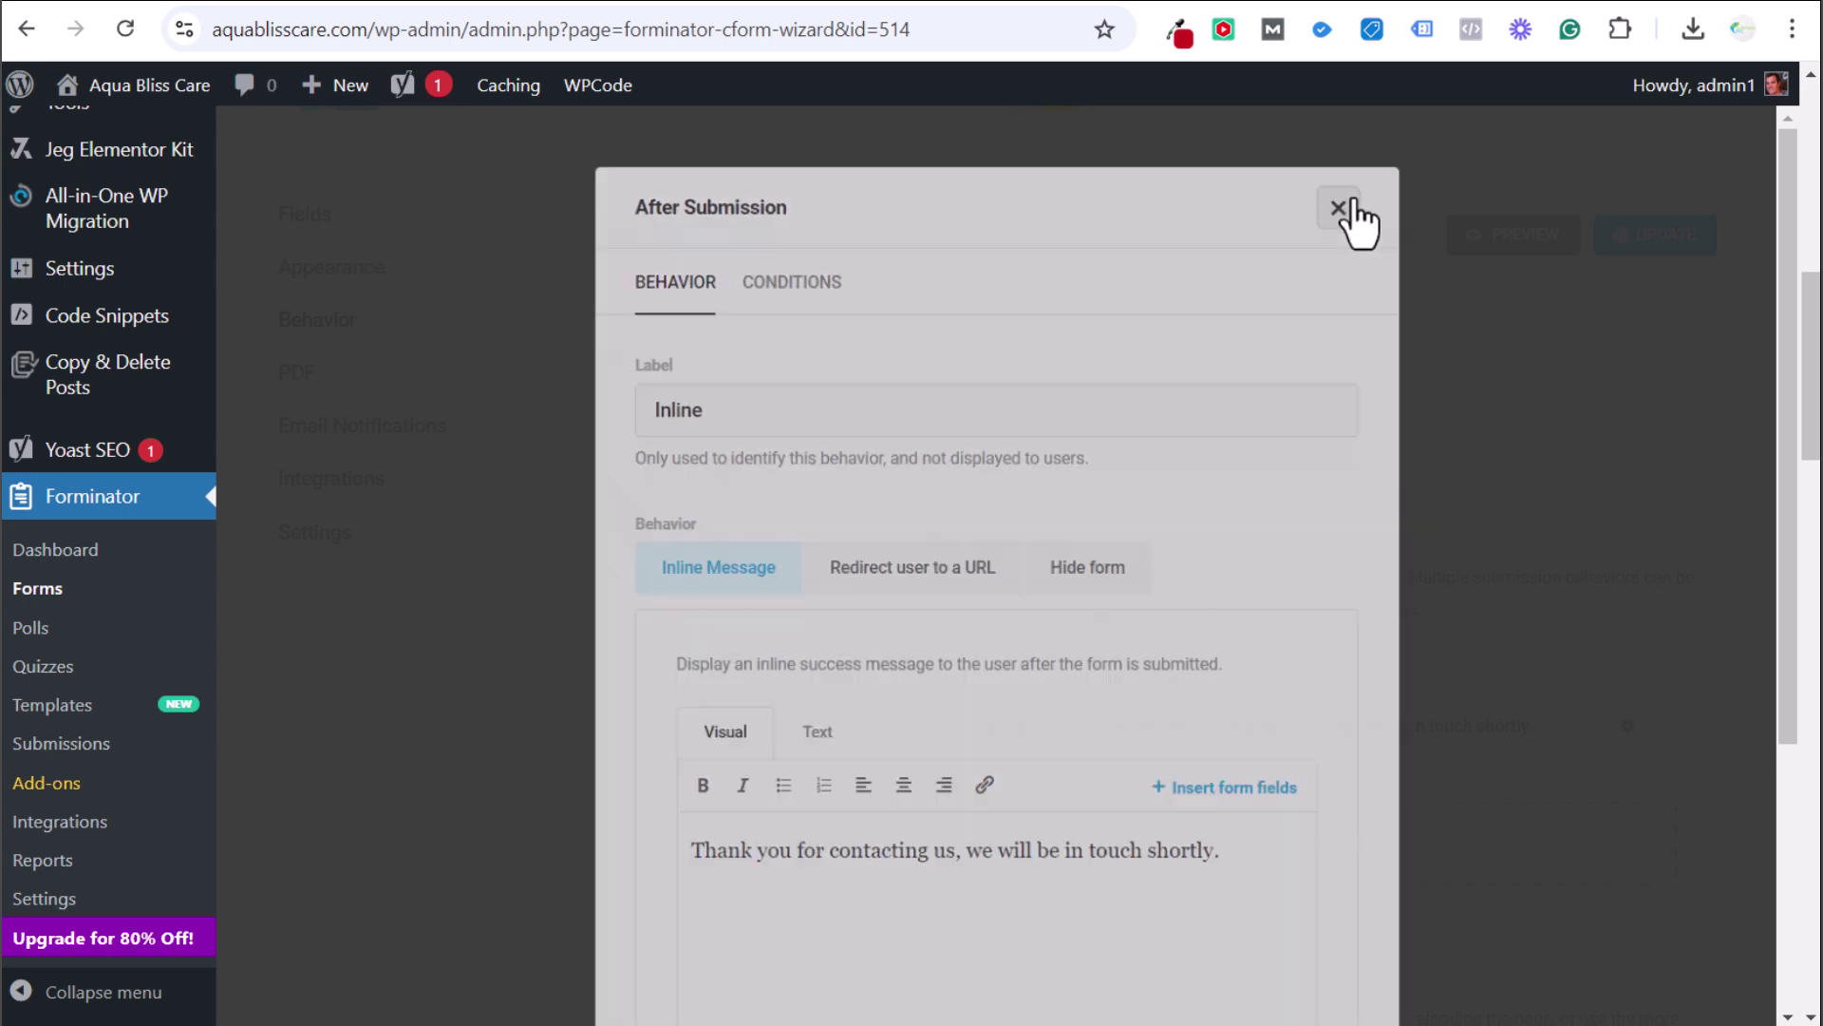
pyautogui.click(1348, 191)
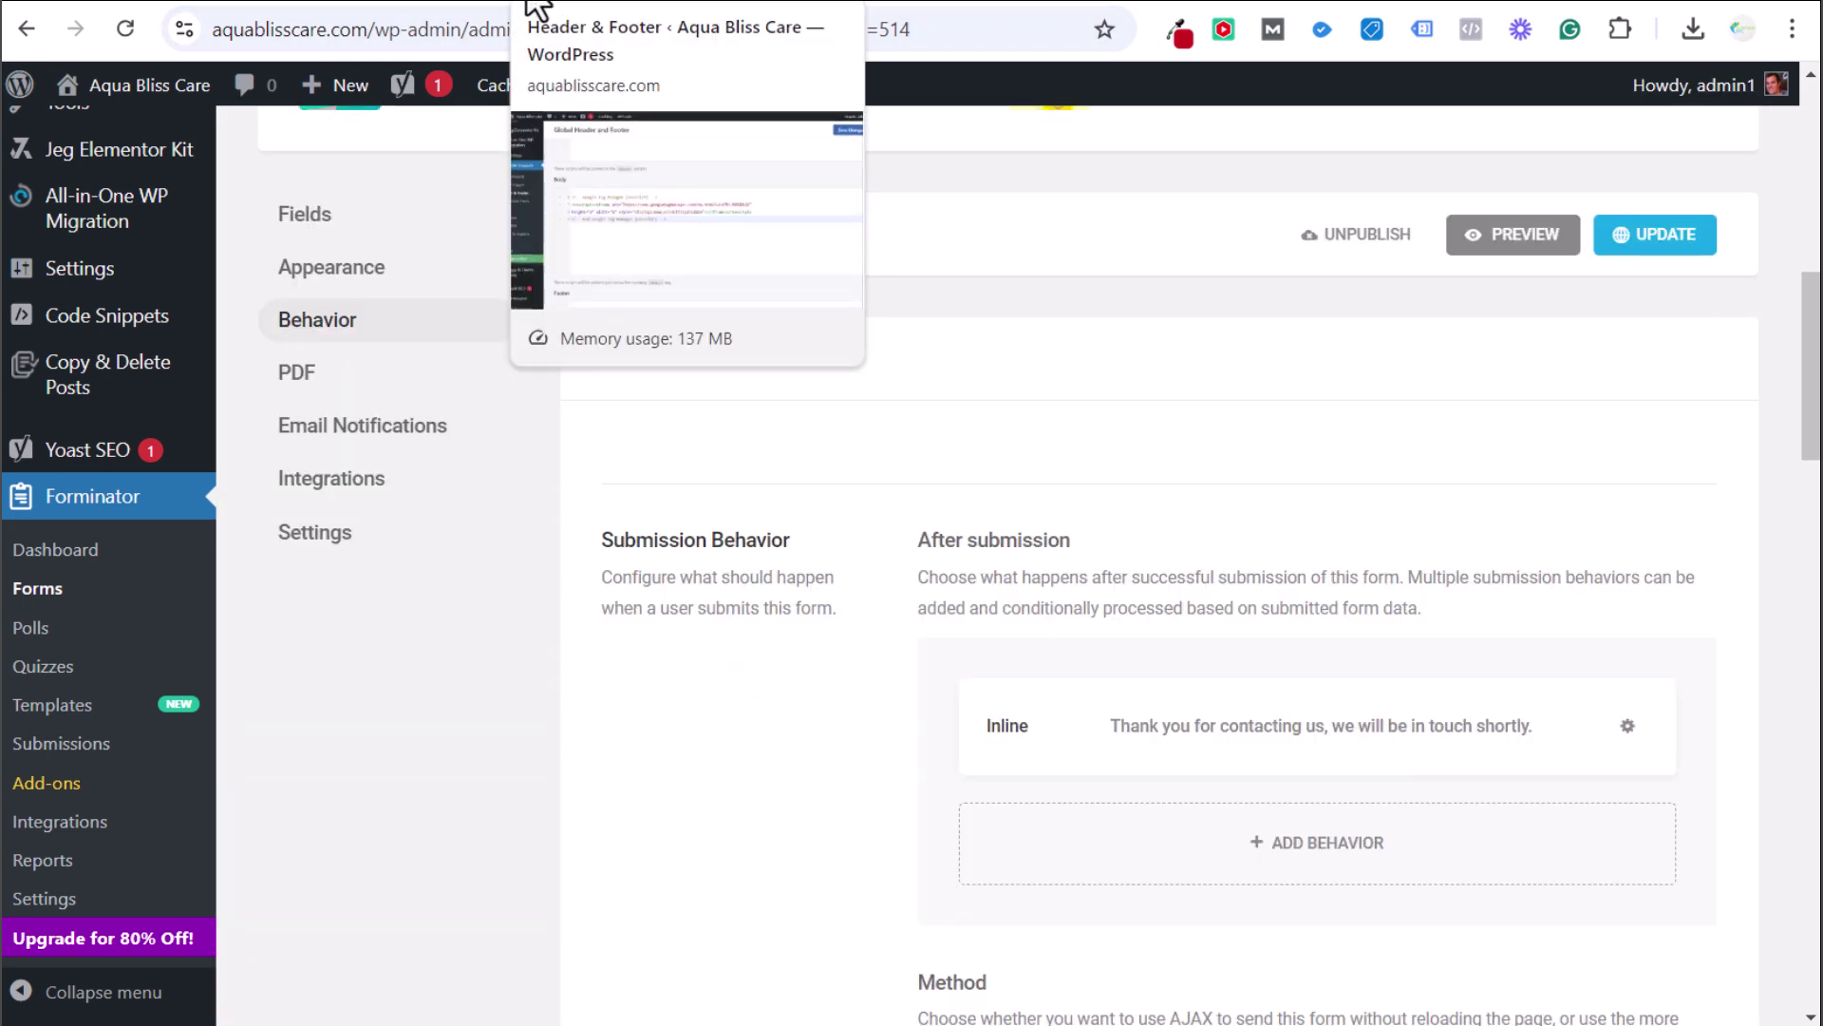
# Copy the contact page's URL and start a Tag Manager preview session on aquablisscare.com/contact/
pyautogui.click(477, 7)
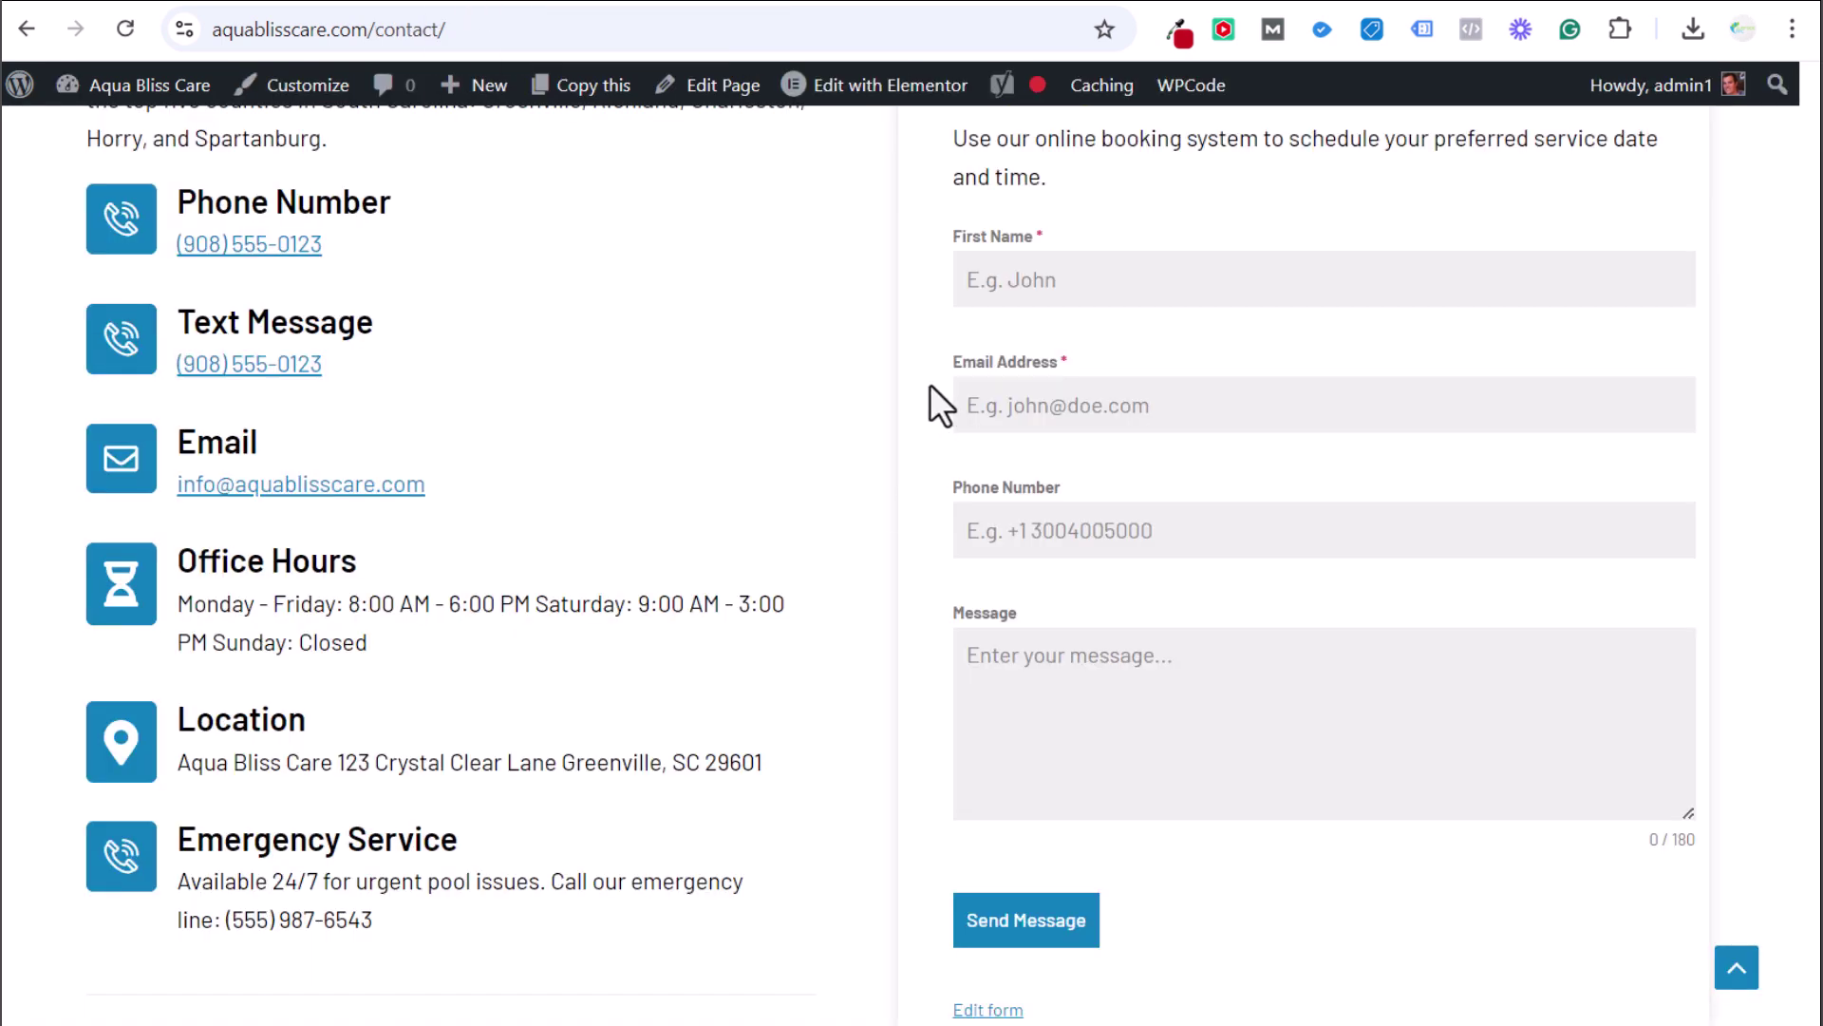
pyautogui.click(406, 42)
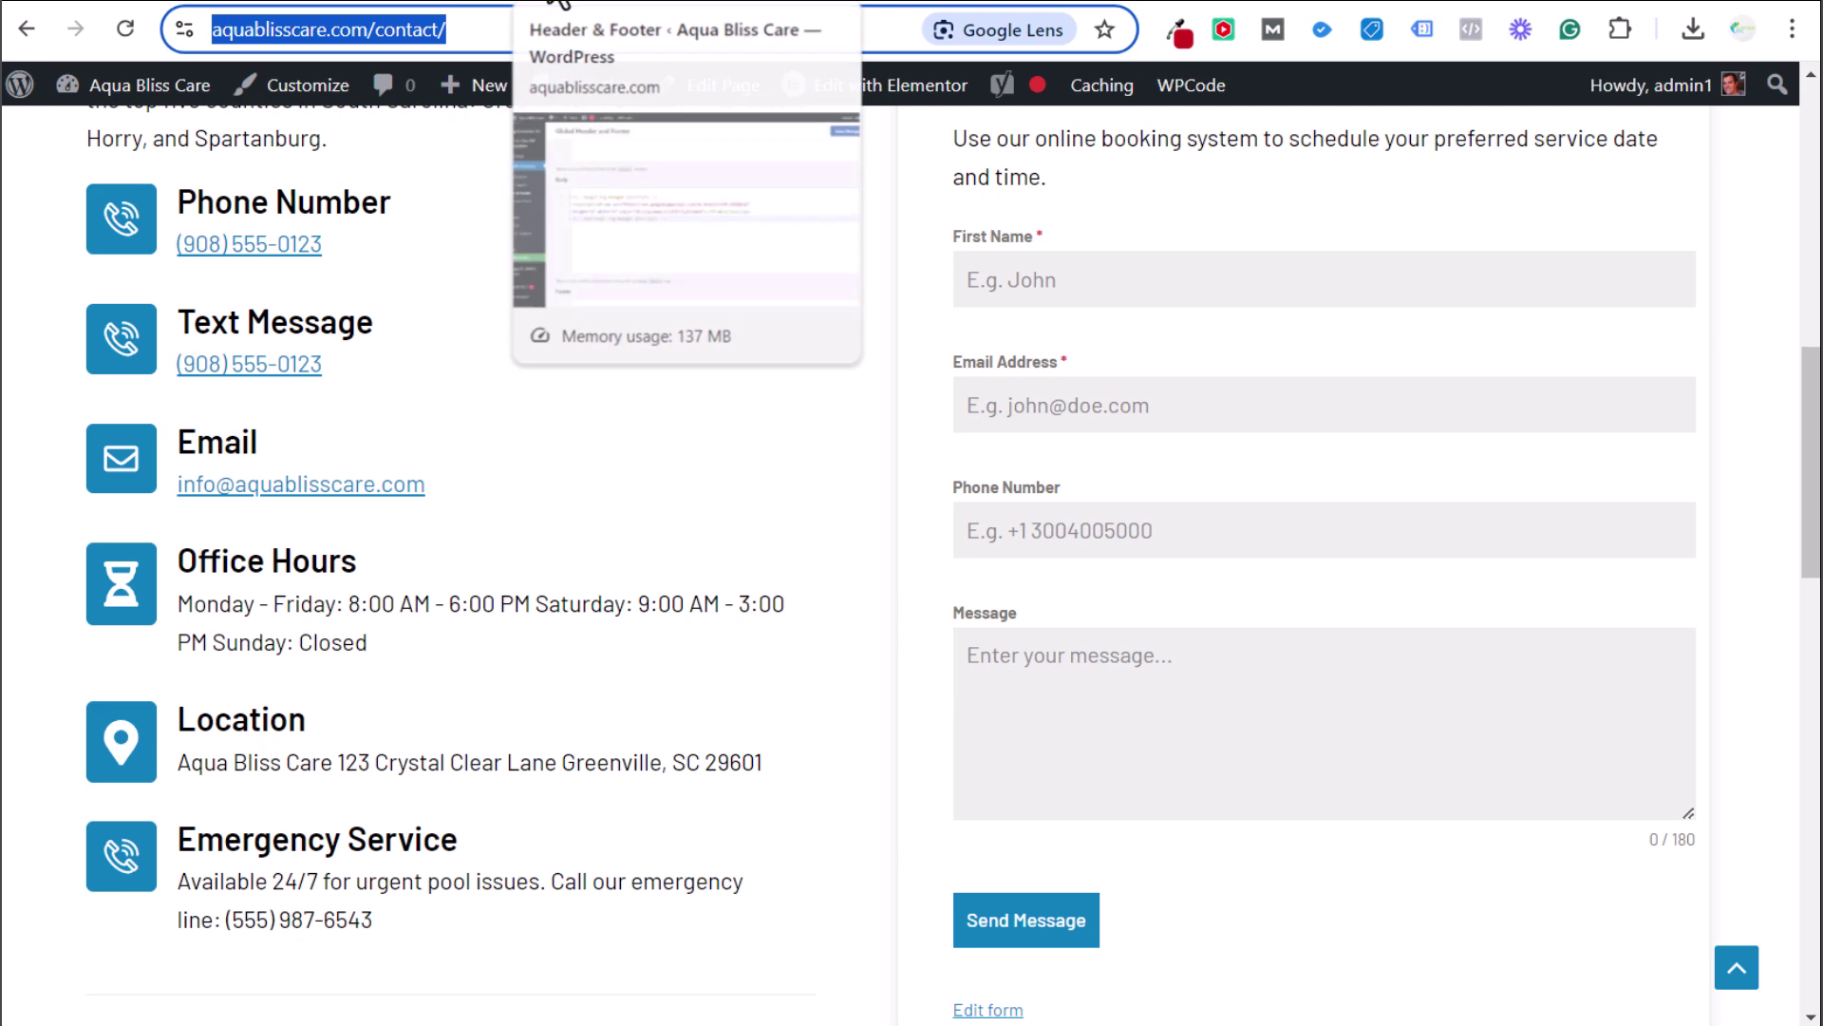
pyautogui.click(566, 5)
pyautogui.click(89, 195)
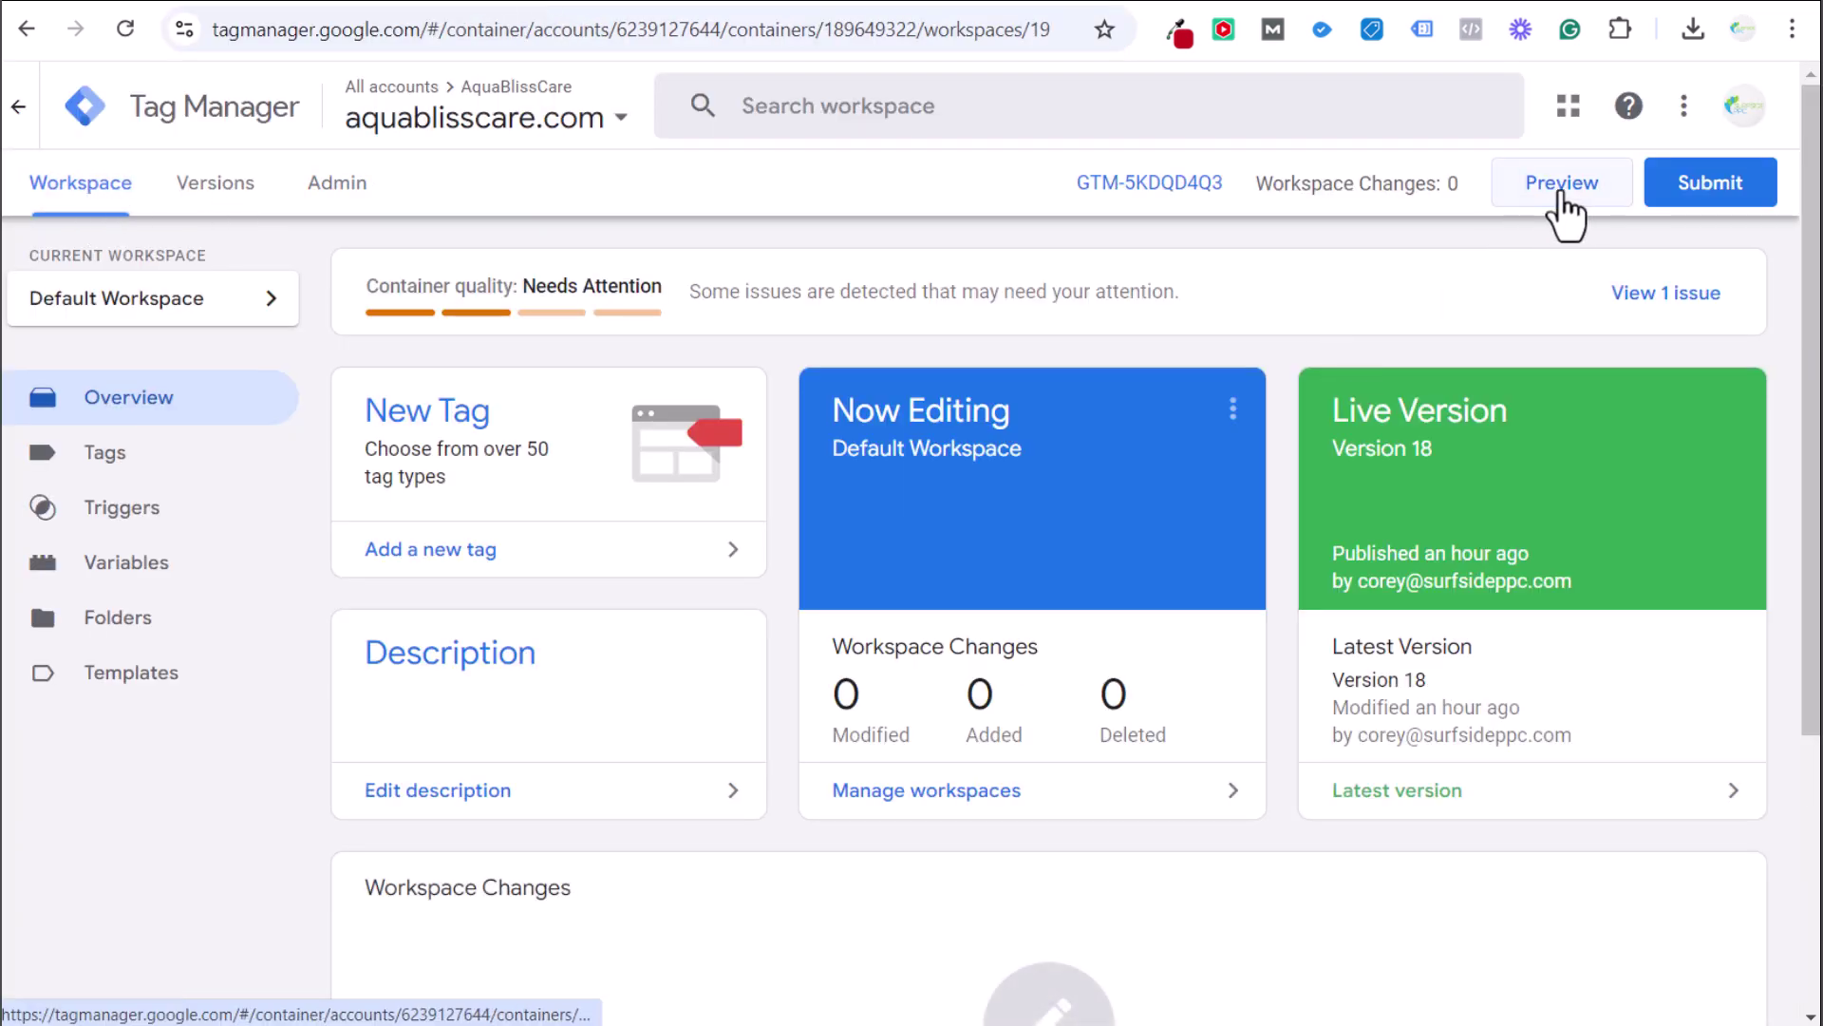
pyautogui.click(1562, 201)
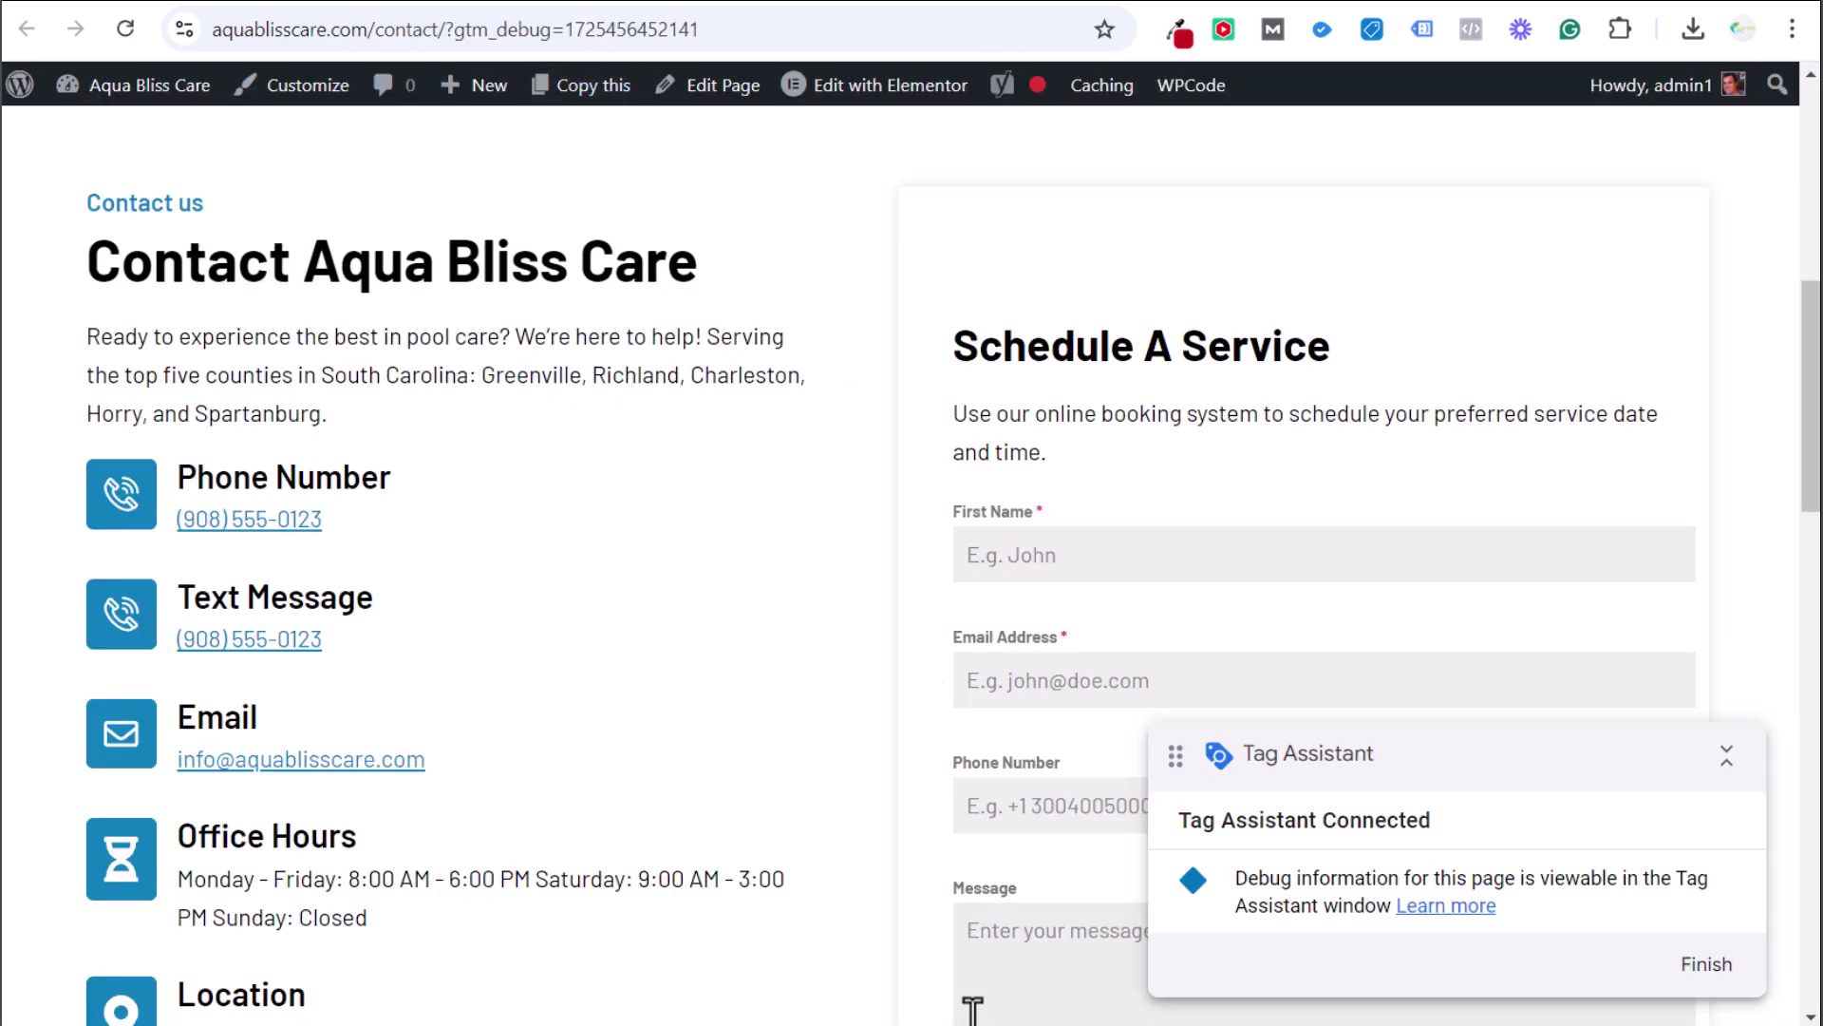
# Check the Tag Assistant connection, focus the contact form's First Name field to log a click event, and return to Tag Assistant
pyautogui.scroll(-2, 848, 299)
pyautogui.click(568, 10)
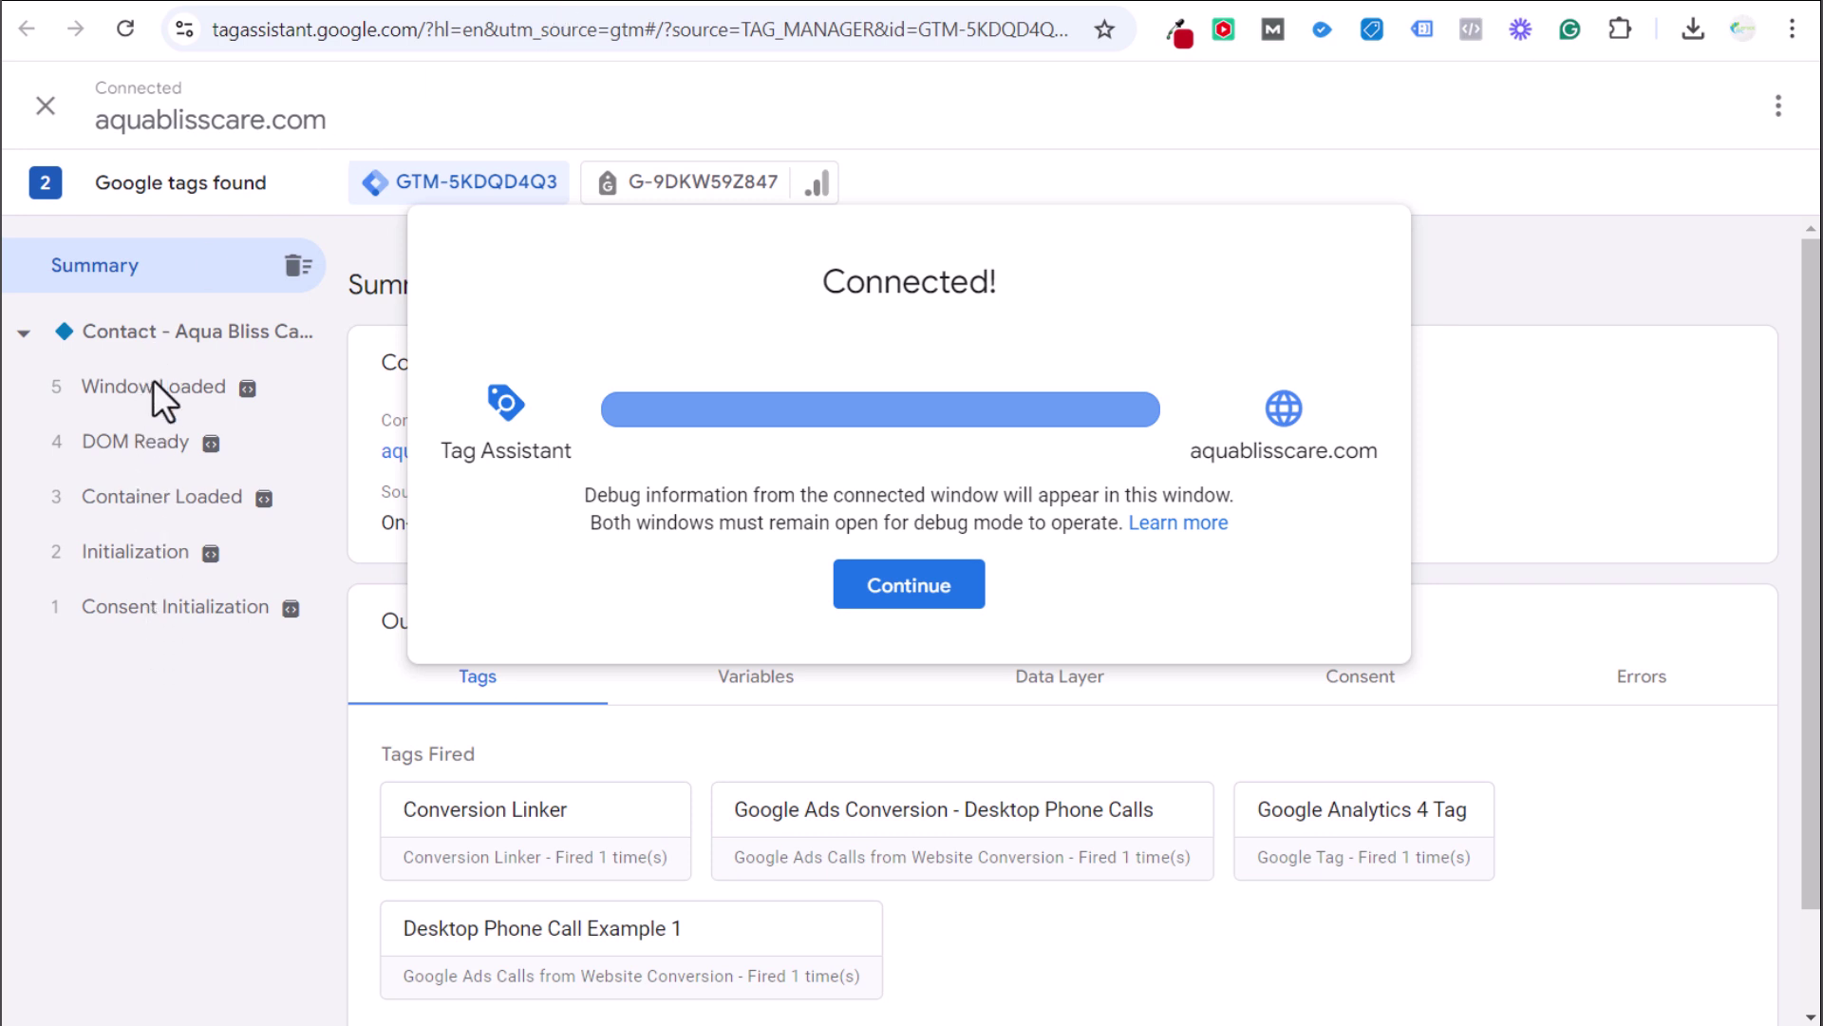
pyautogui.click(604, 10)
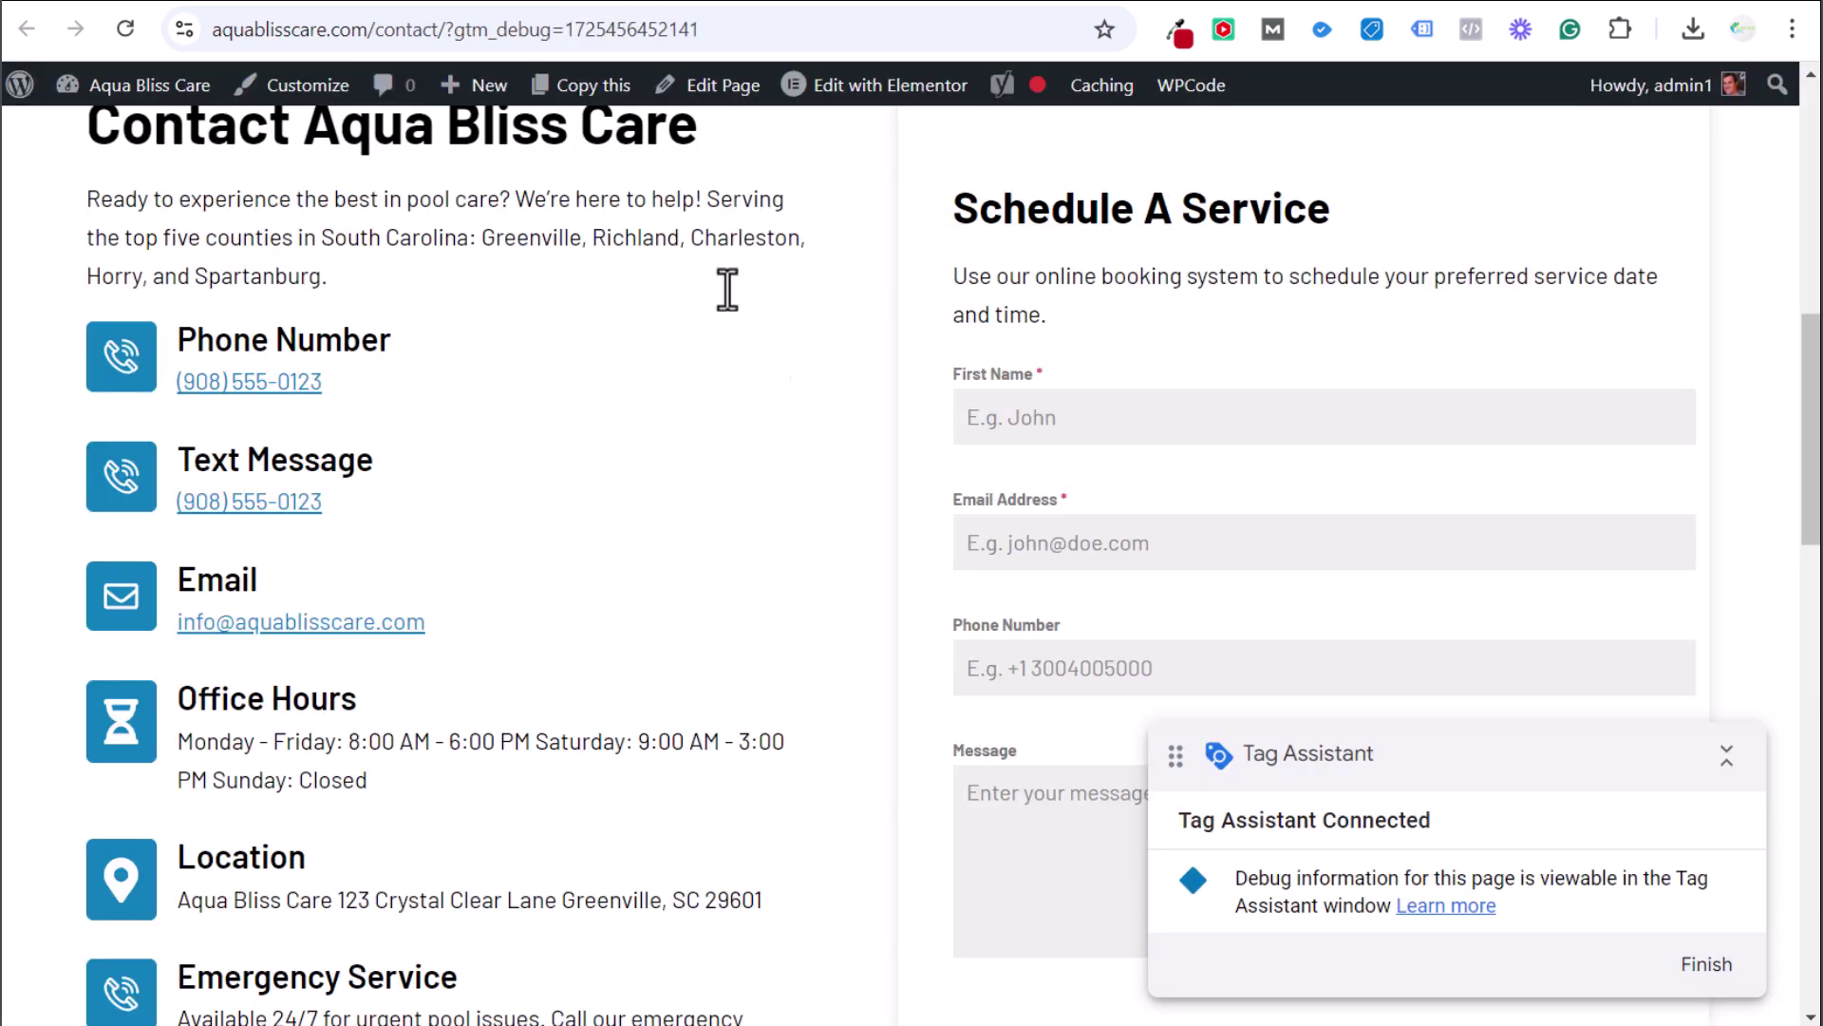
pyautogui.click(1060, 416)
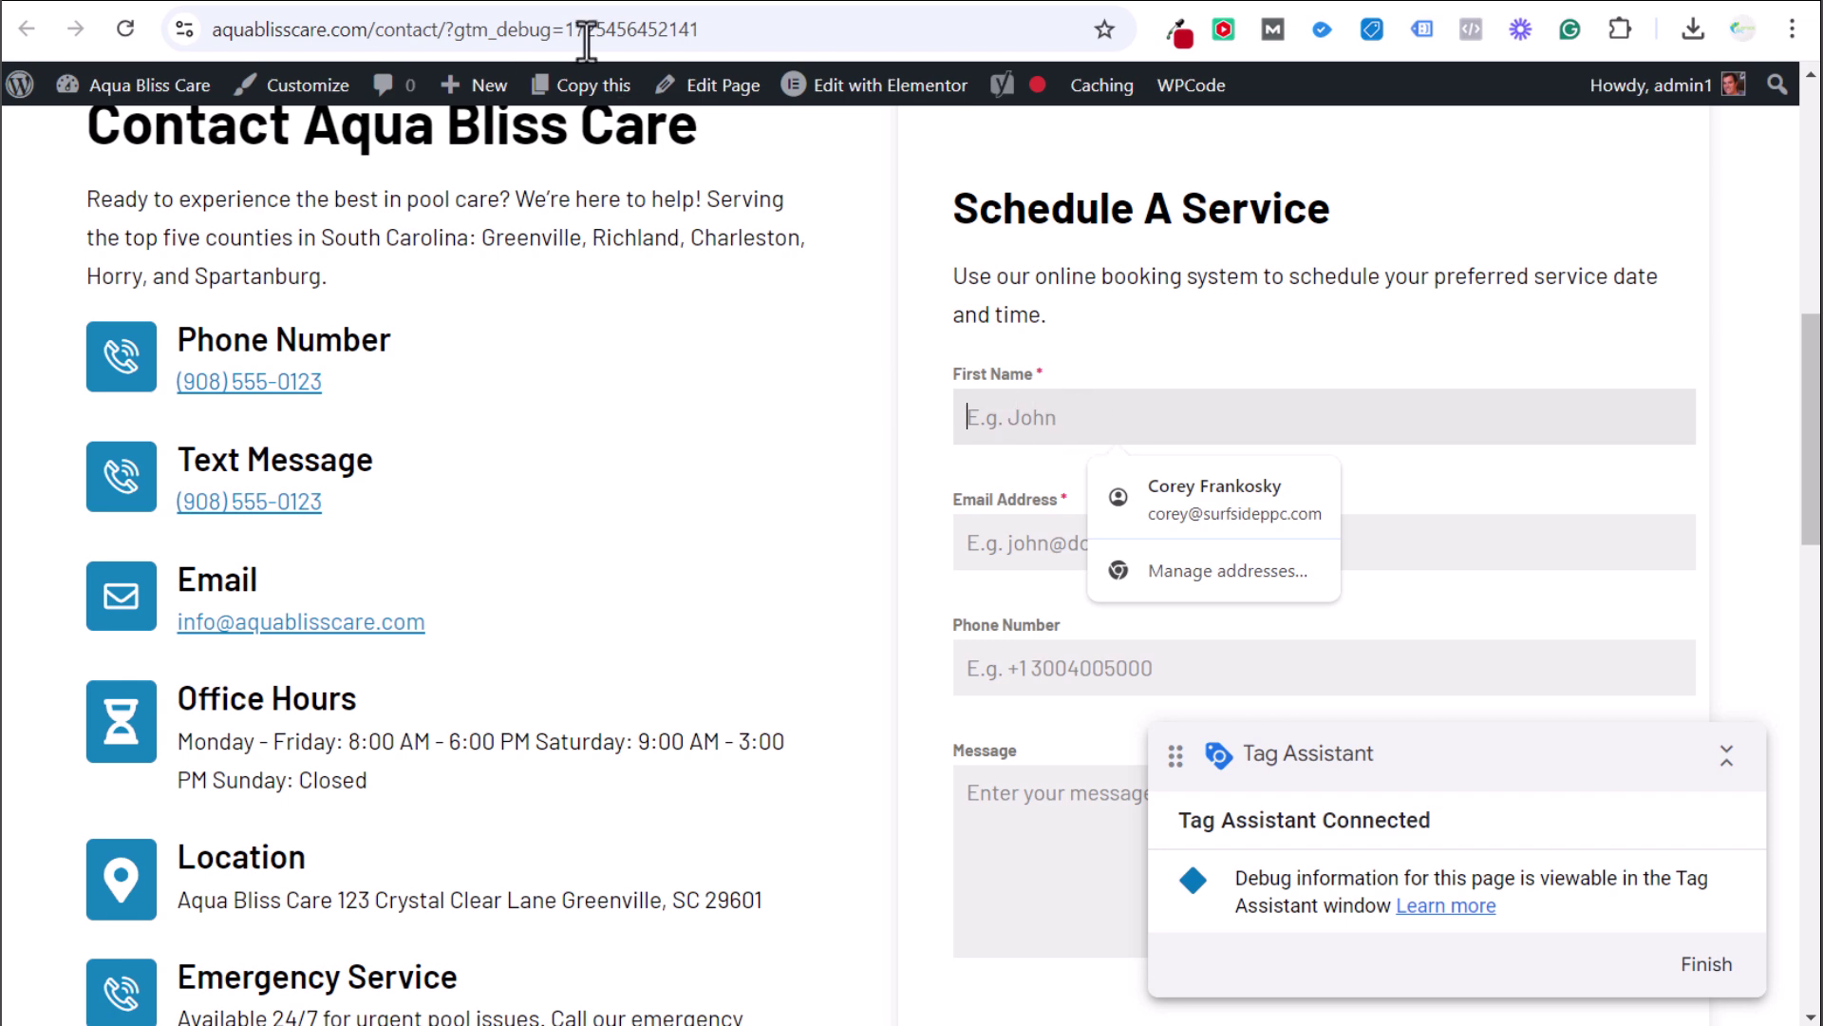
pyautogui.hotkey('alt', 'Tab')
pyautogui.click(155, 399)
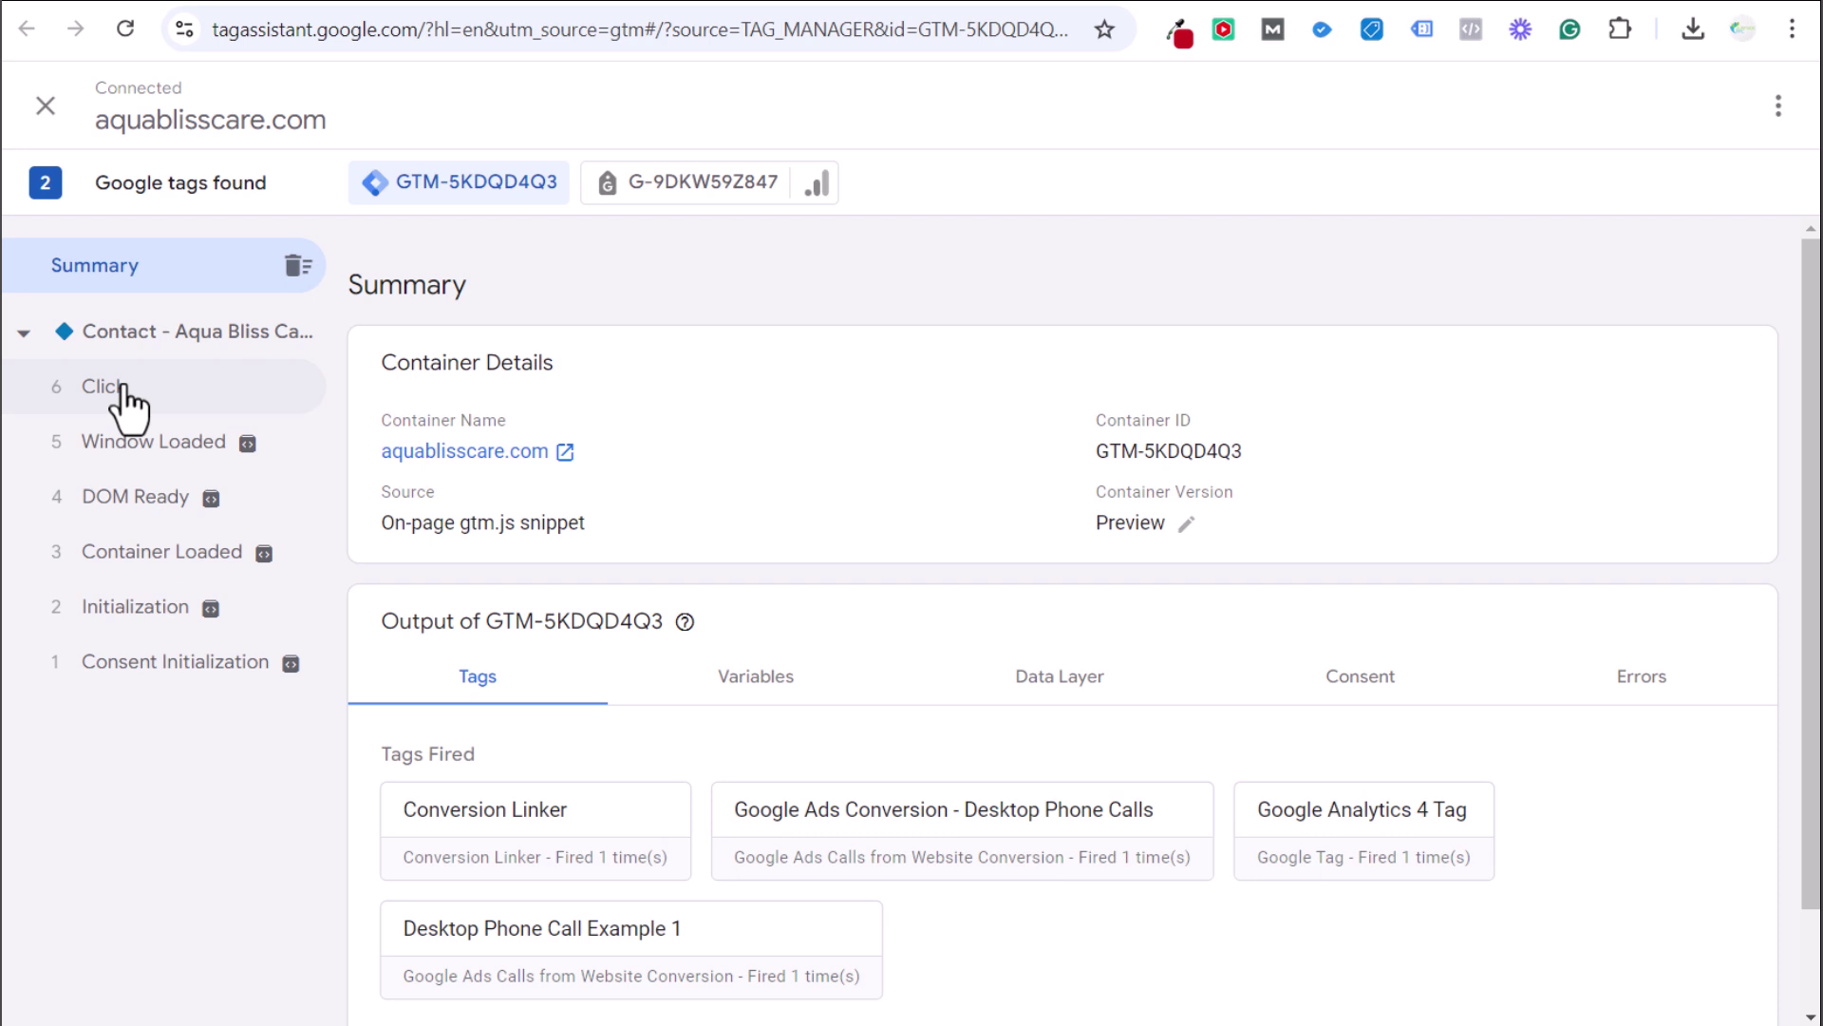
# Examine the variables recorded for the First Name field's click event (event 6) in Tag Assistant
pyautogui.click(121, 393)
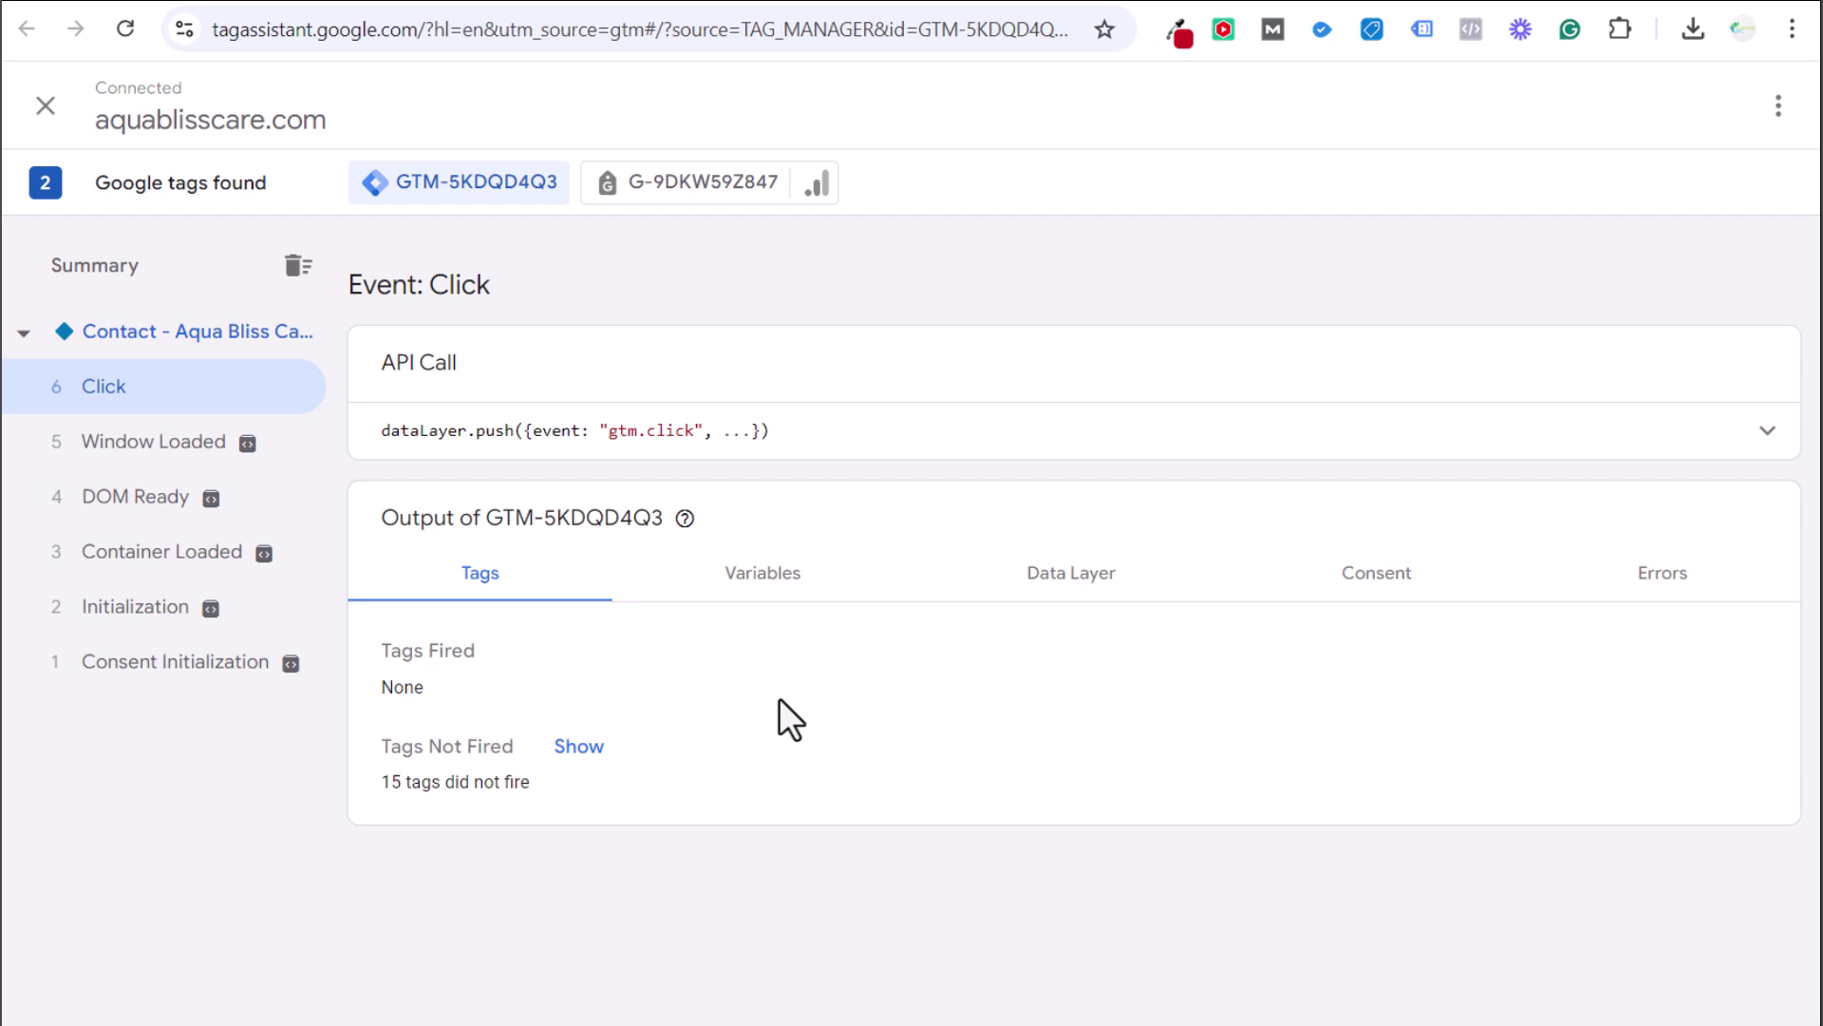
pyautogui.click(760, 589)
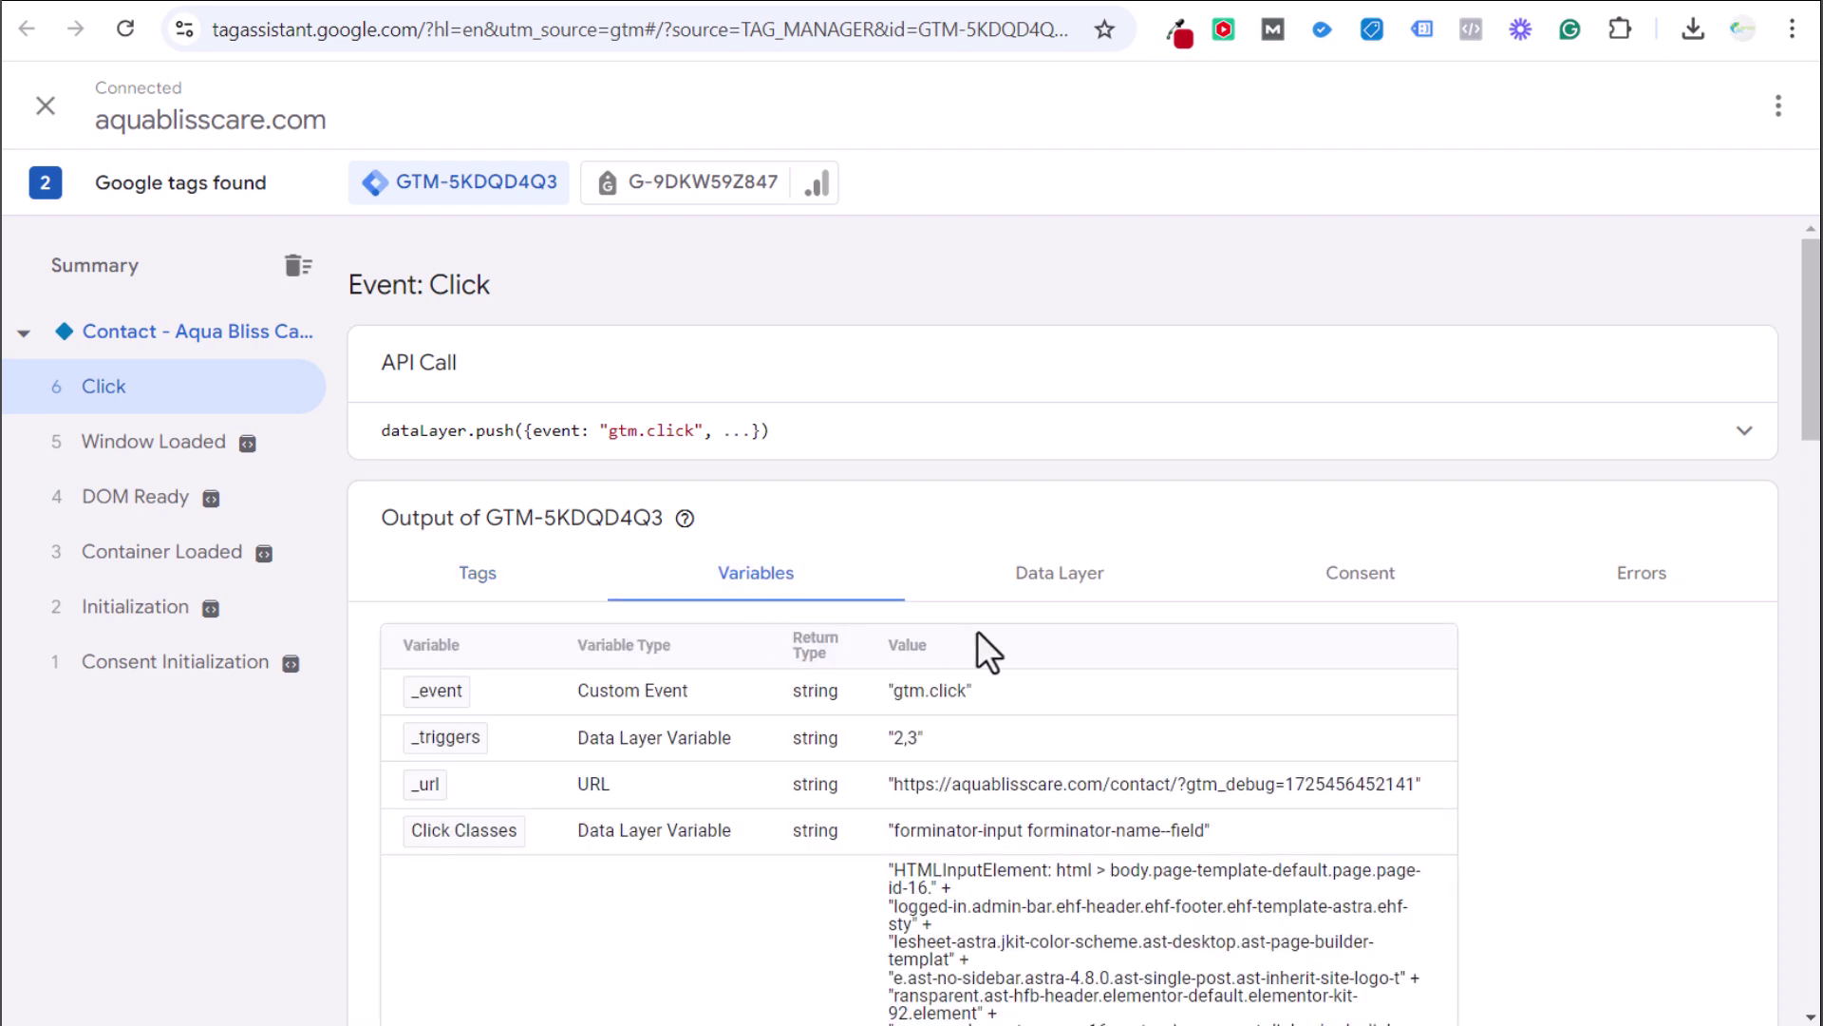
pyautogui.scroll(-10, 1567, 716)
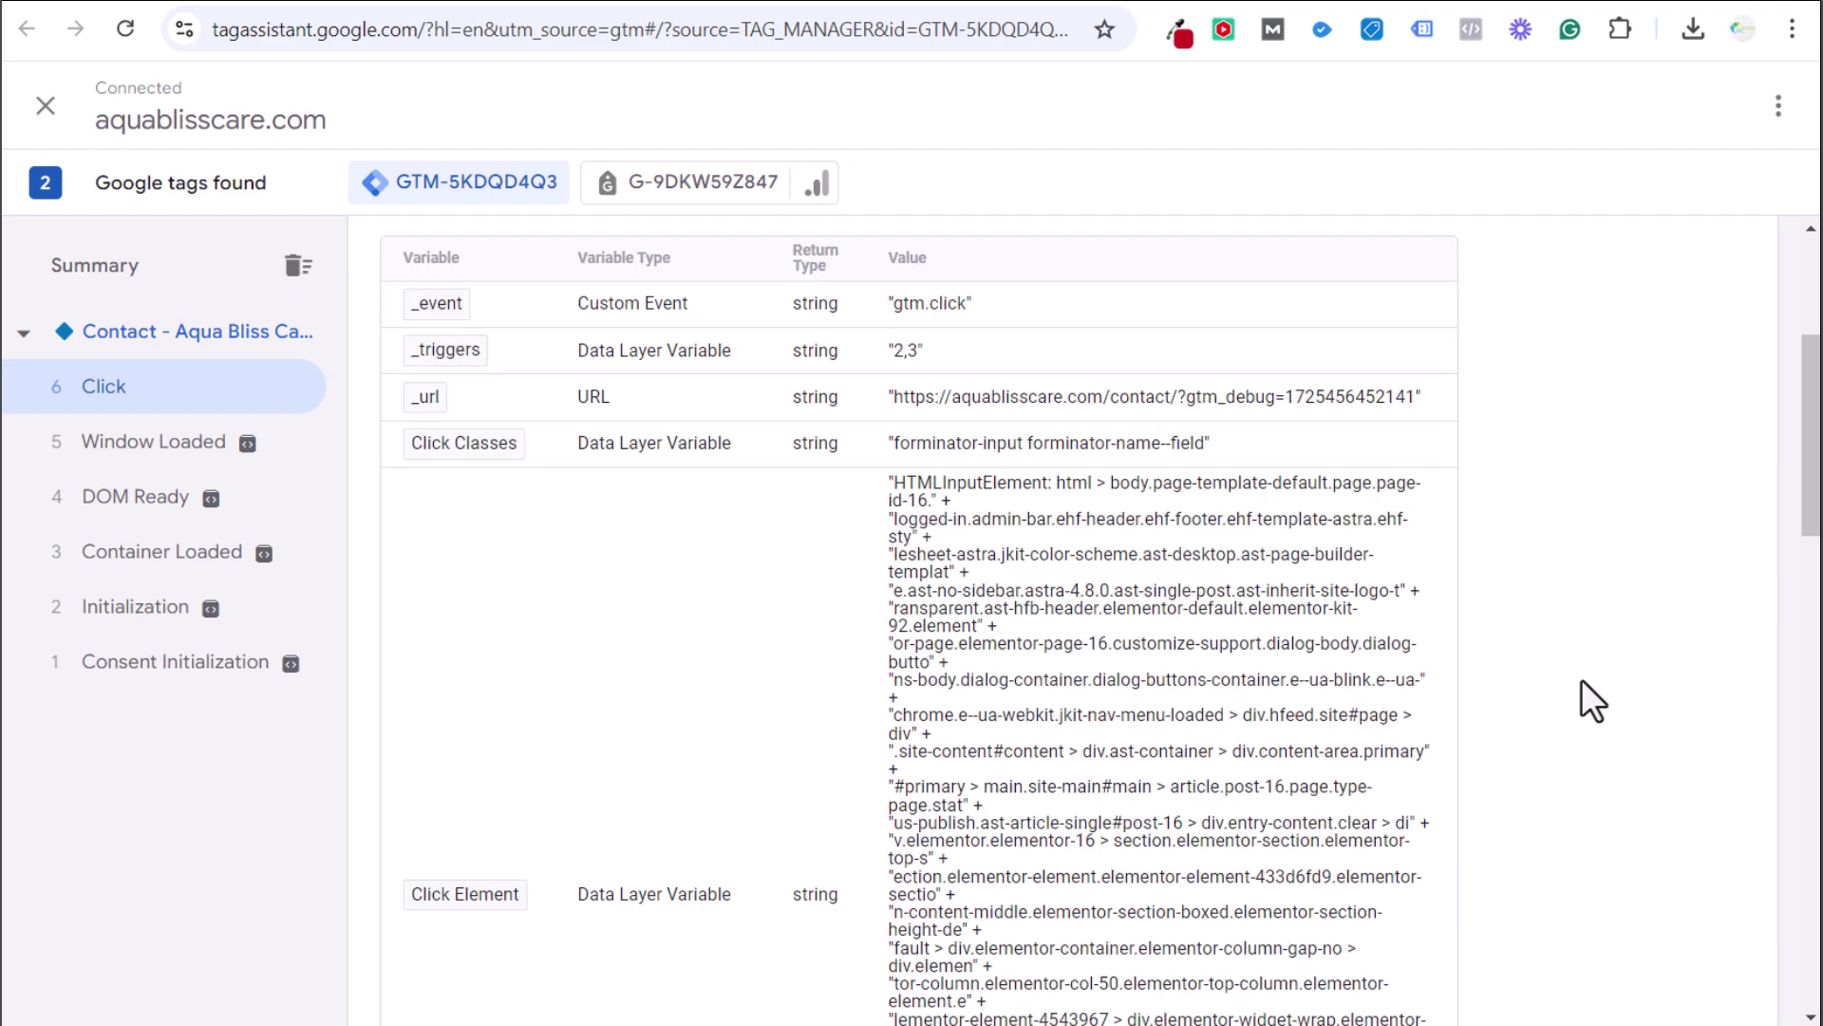
pyautogui.scroll(-4, 1598, 696)
pyautogui.scroll(-5, 1600, 695)
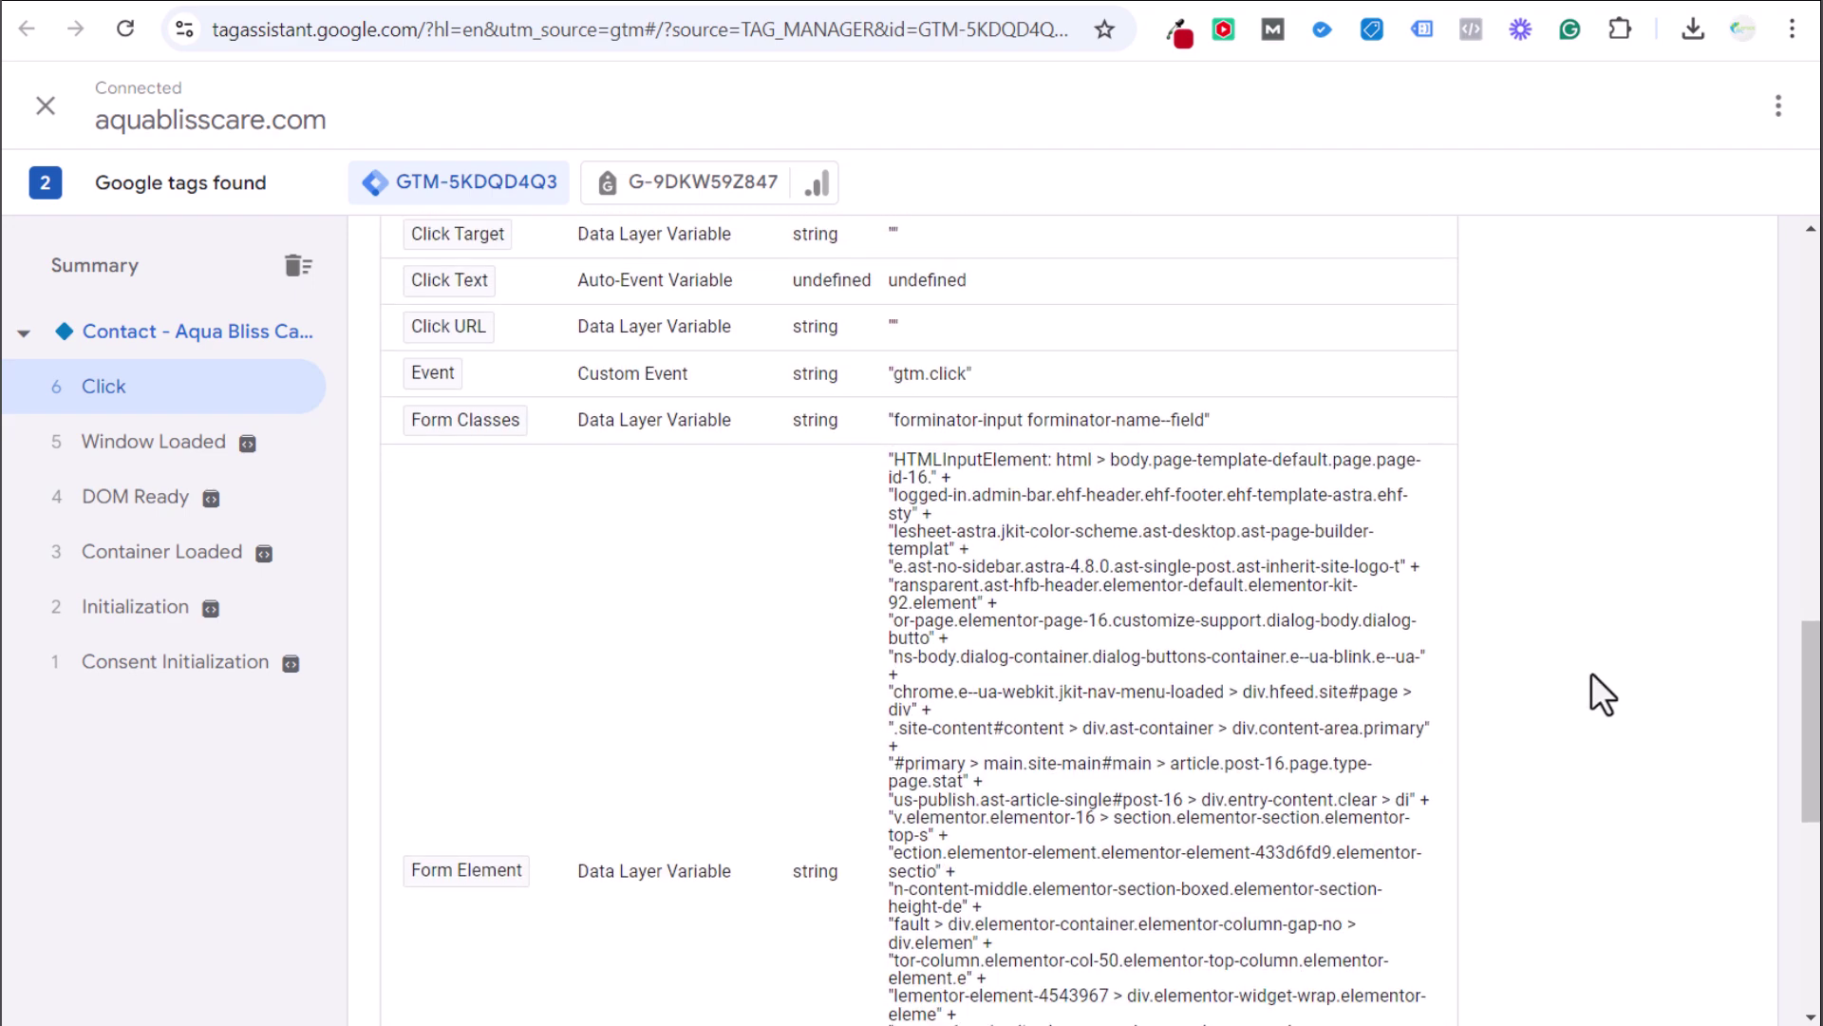
pyautogui.scroll(8, 1588, 694)
pyautogui.scroll(10, 1586, 692)
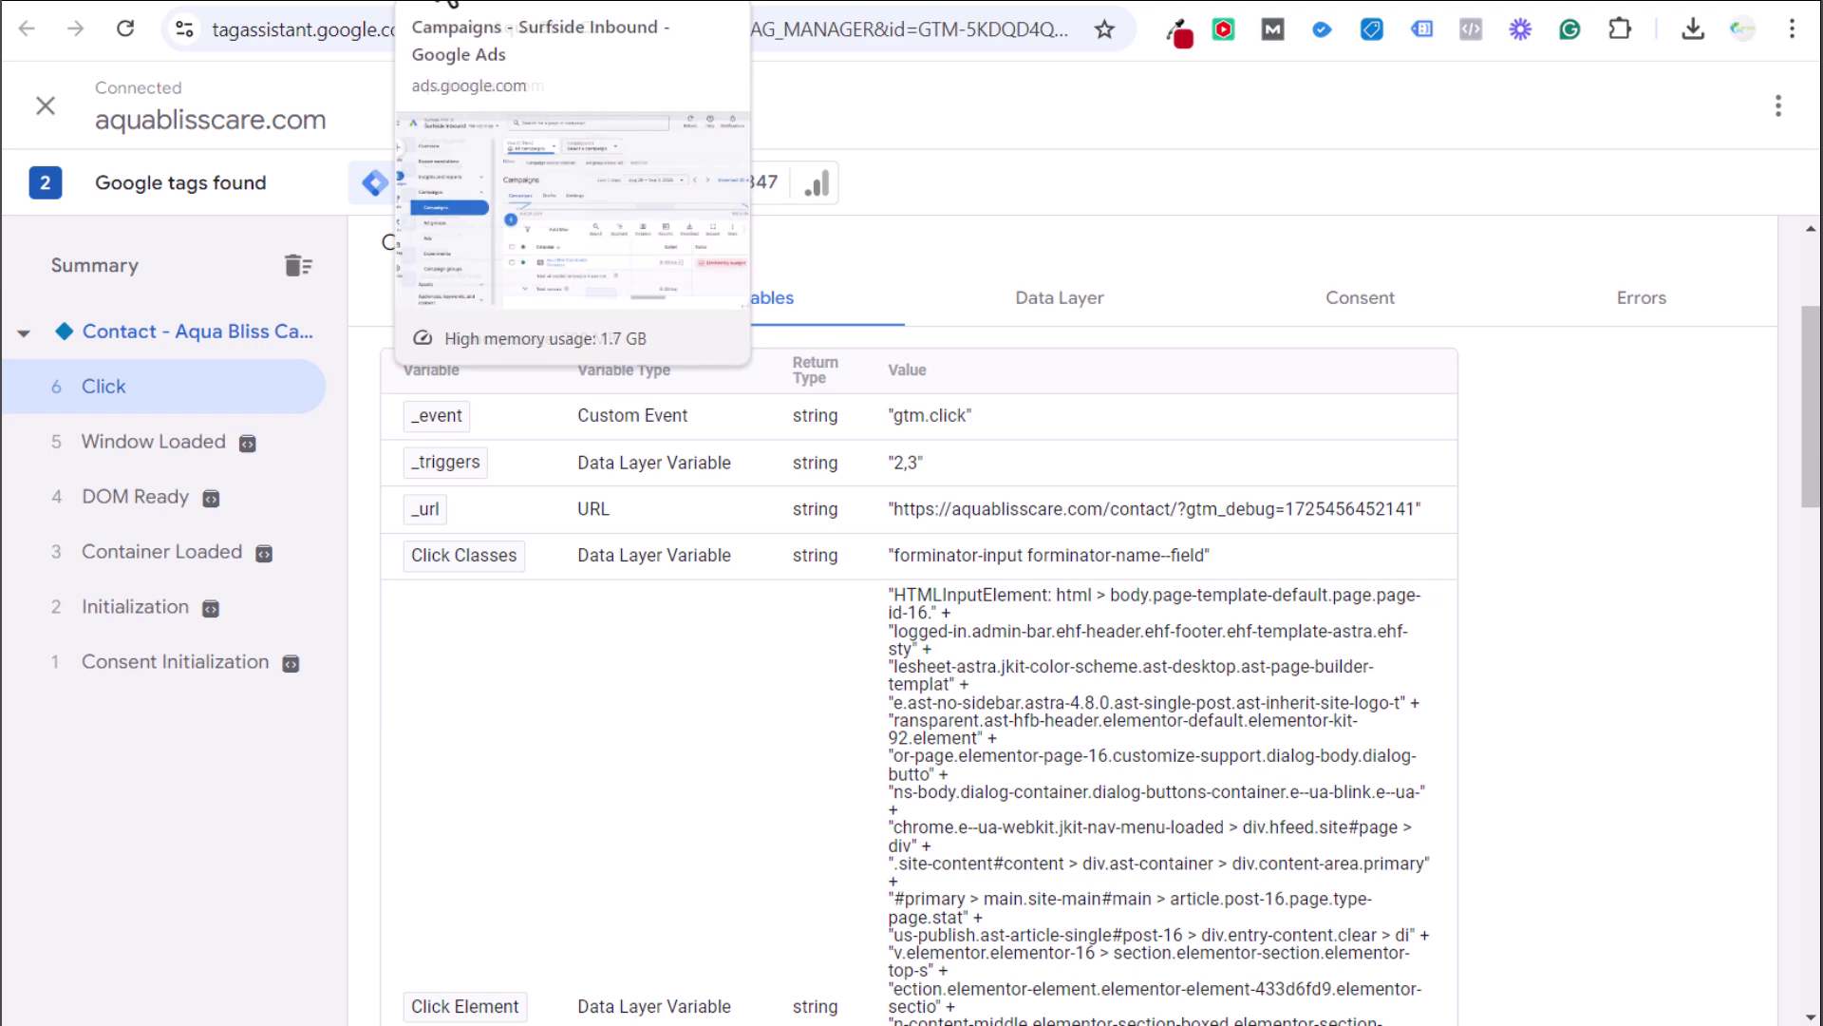
# Fill in the contact form with "Test" as first name and message plus a test email and phone number, and review click events 7 to 9
pyautogui.click(454, 6)
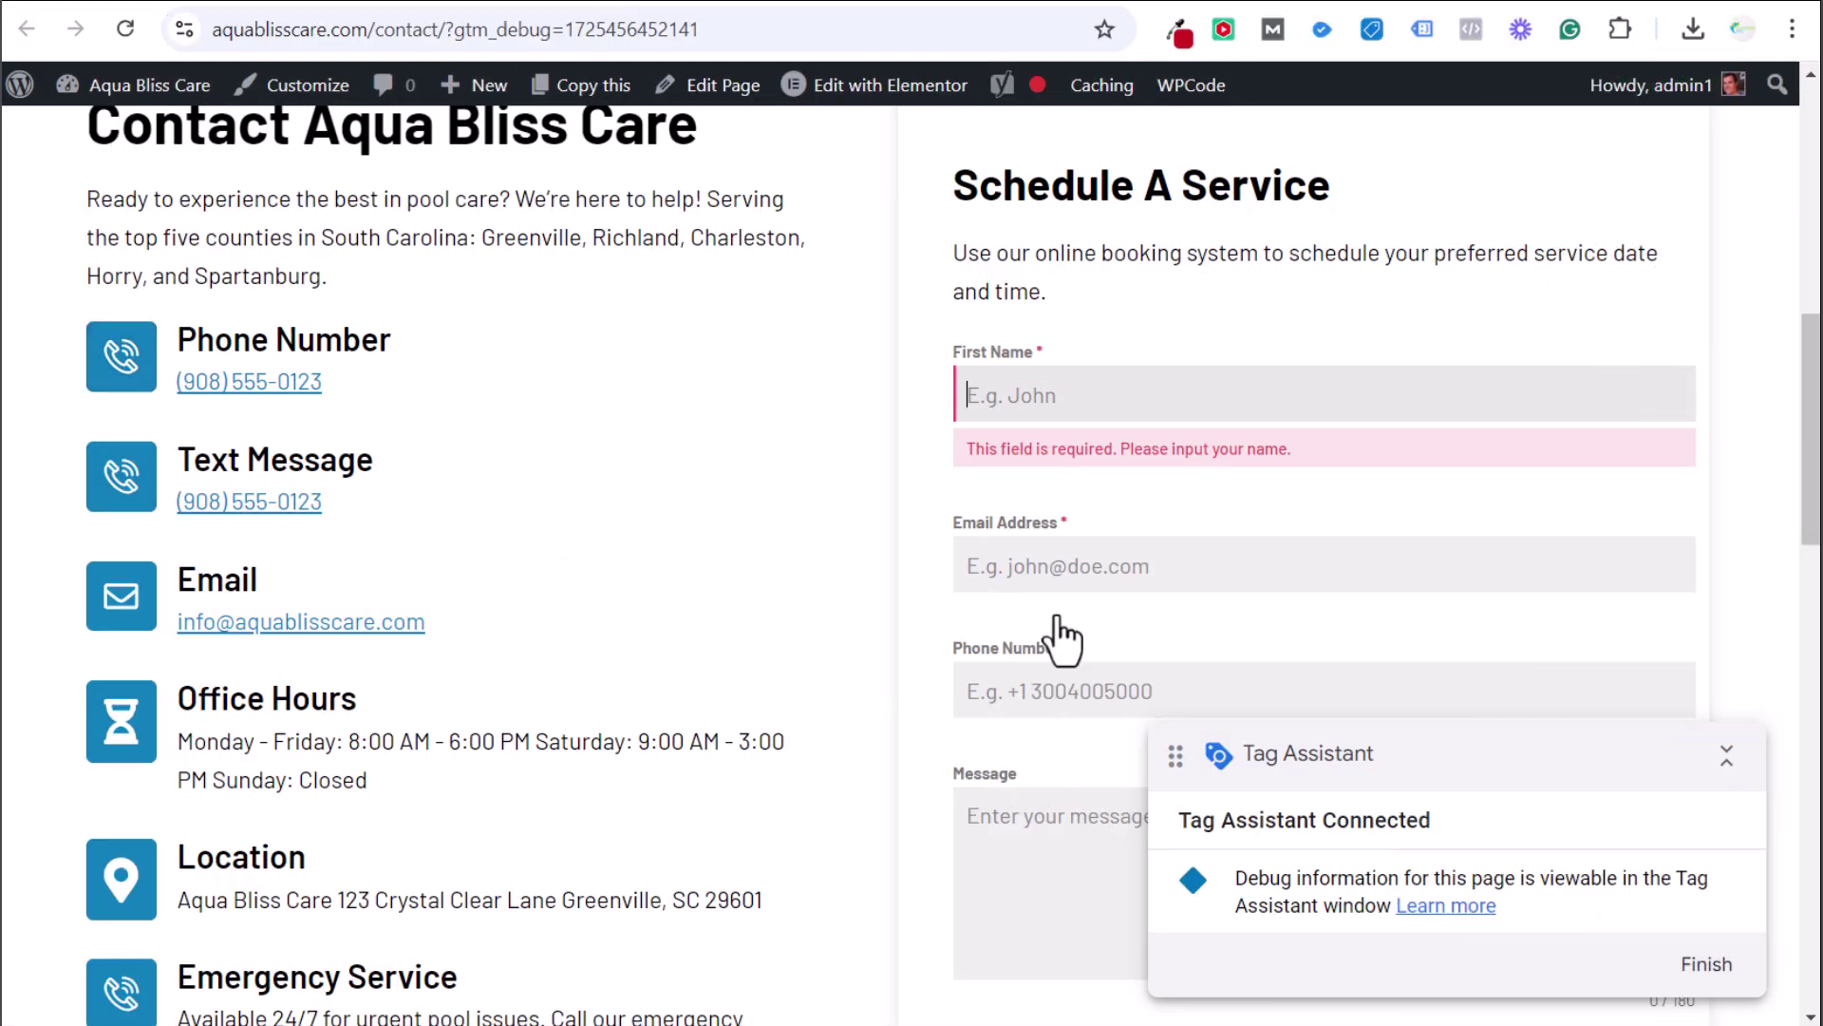
pyautogui.scroll(-1, 868, 608)
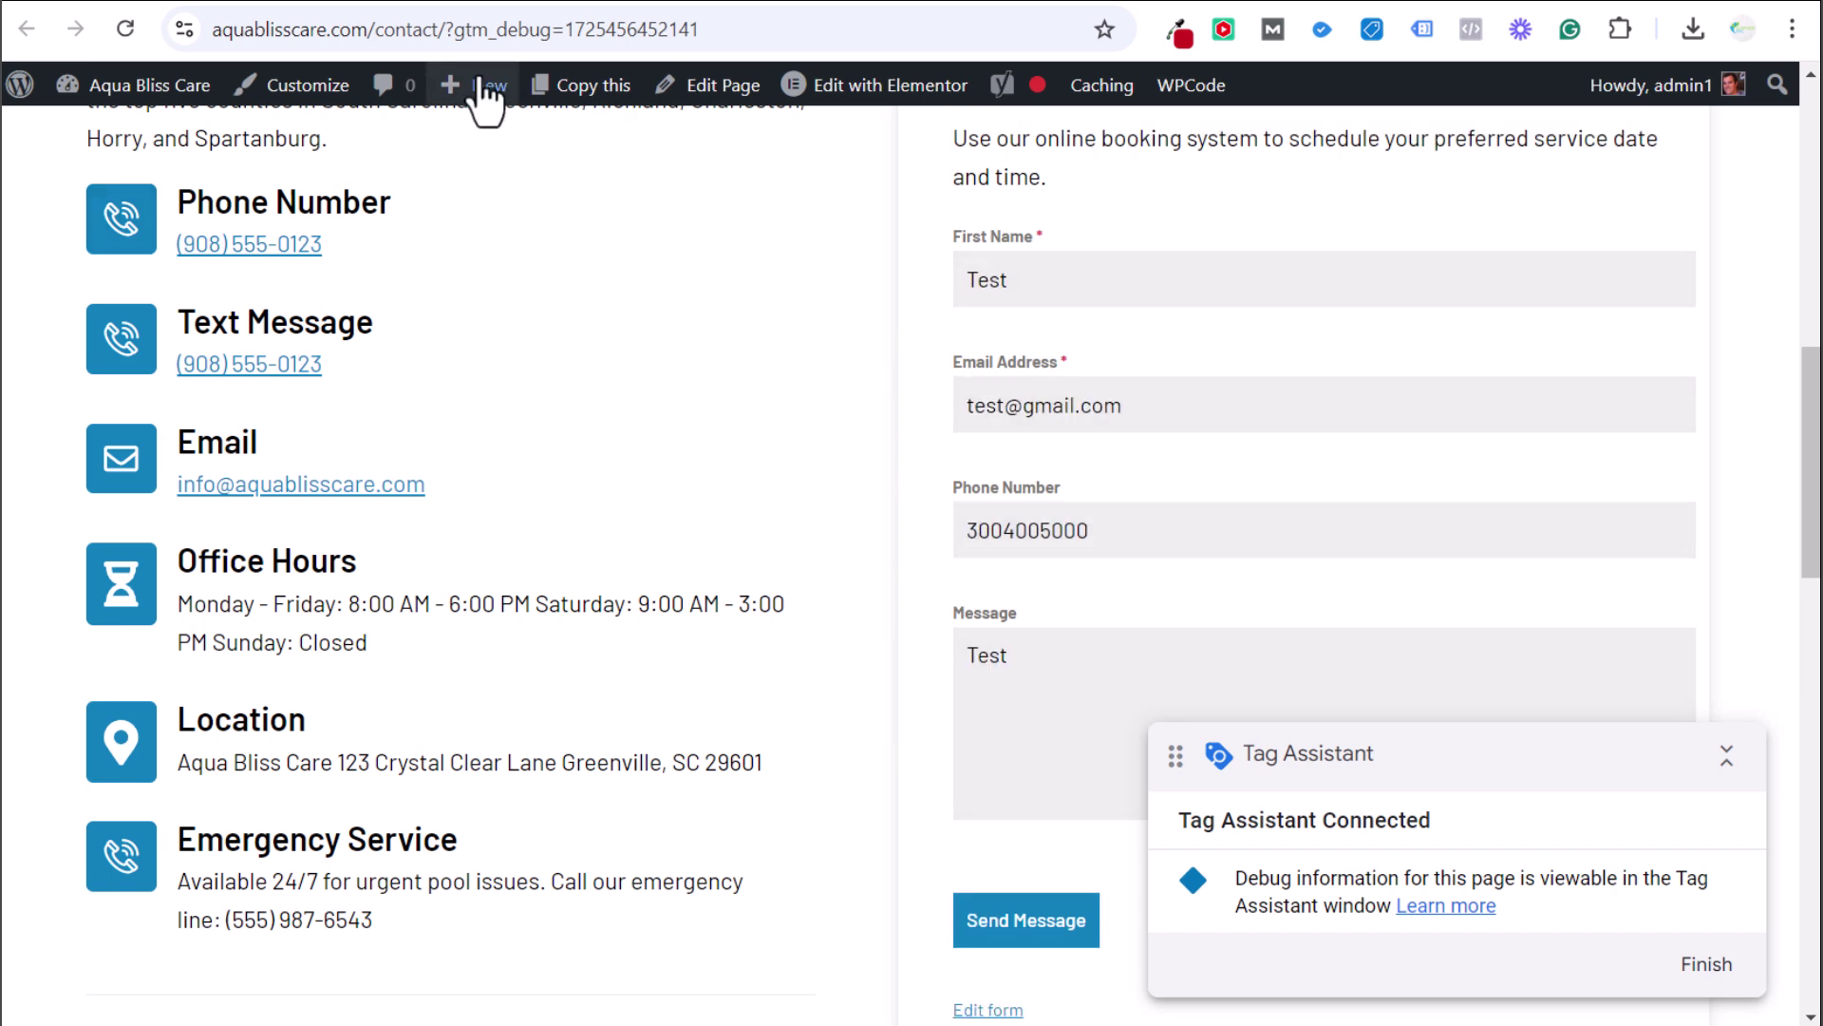
pyautogui.click(567, 4)
pyautogui.click(204, 499)
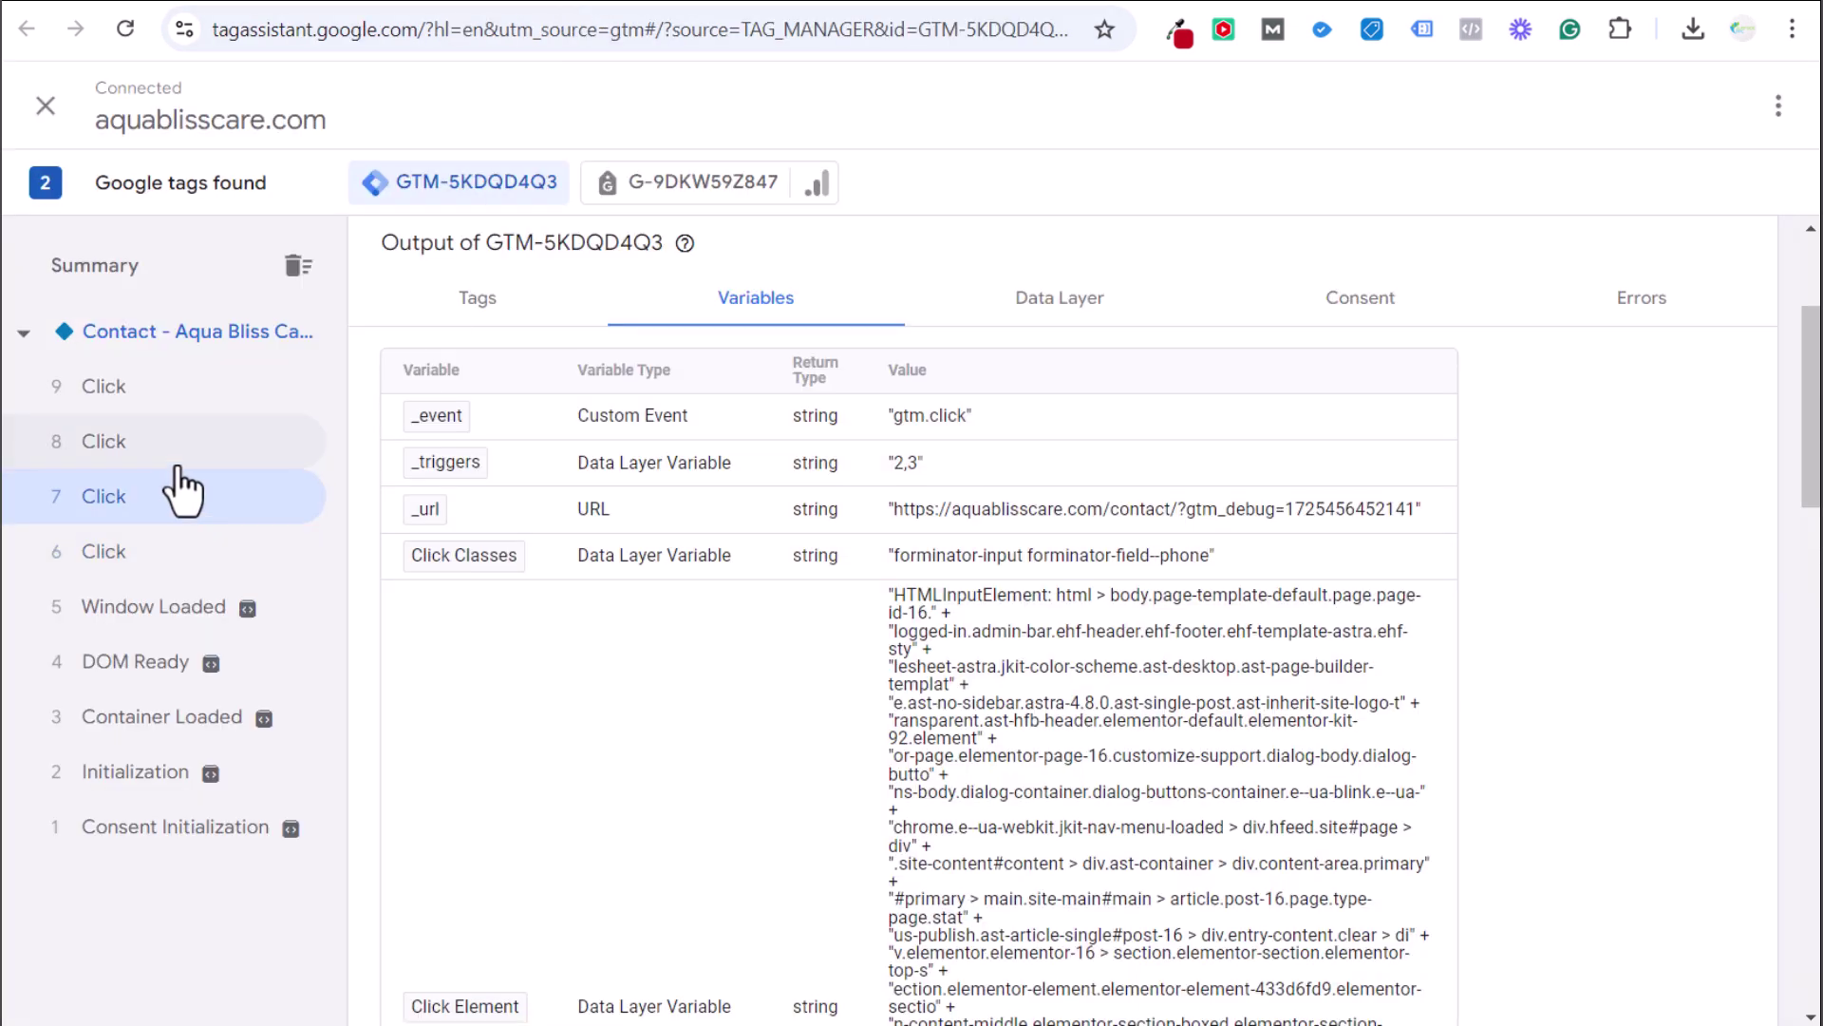
pyautogui.click(133, 441)
pyautogui.click(171, 397)
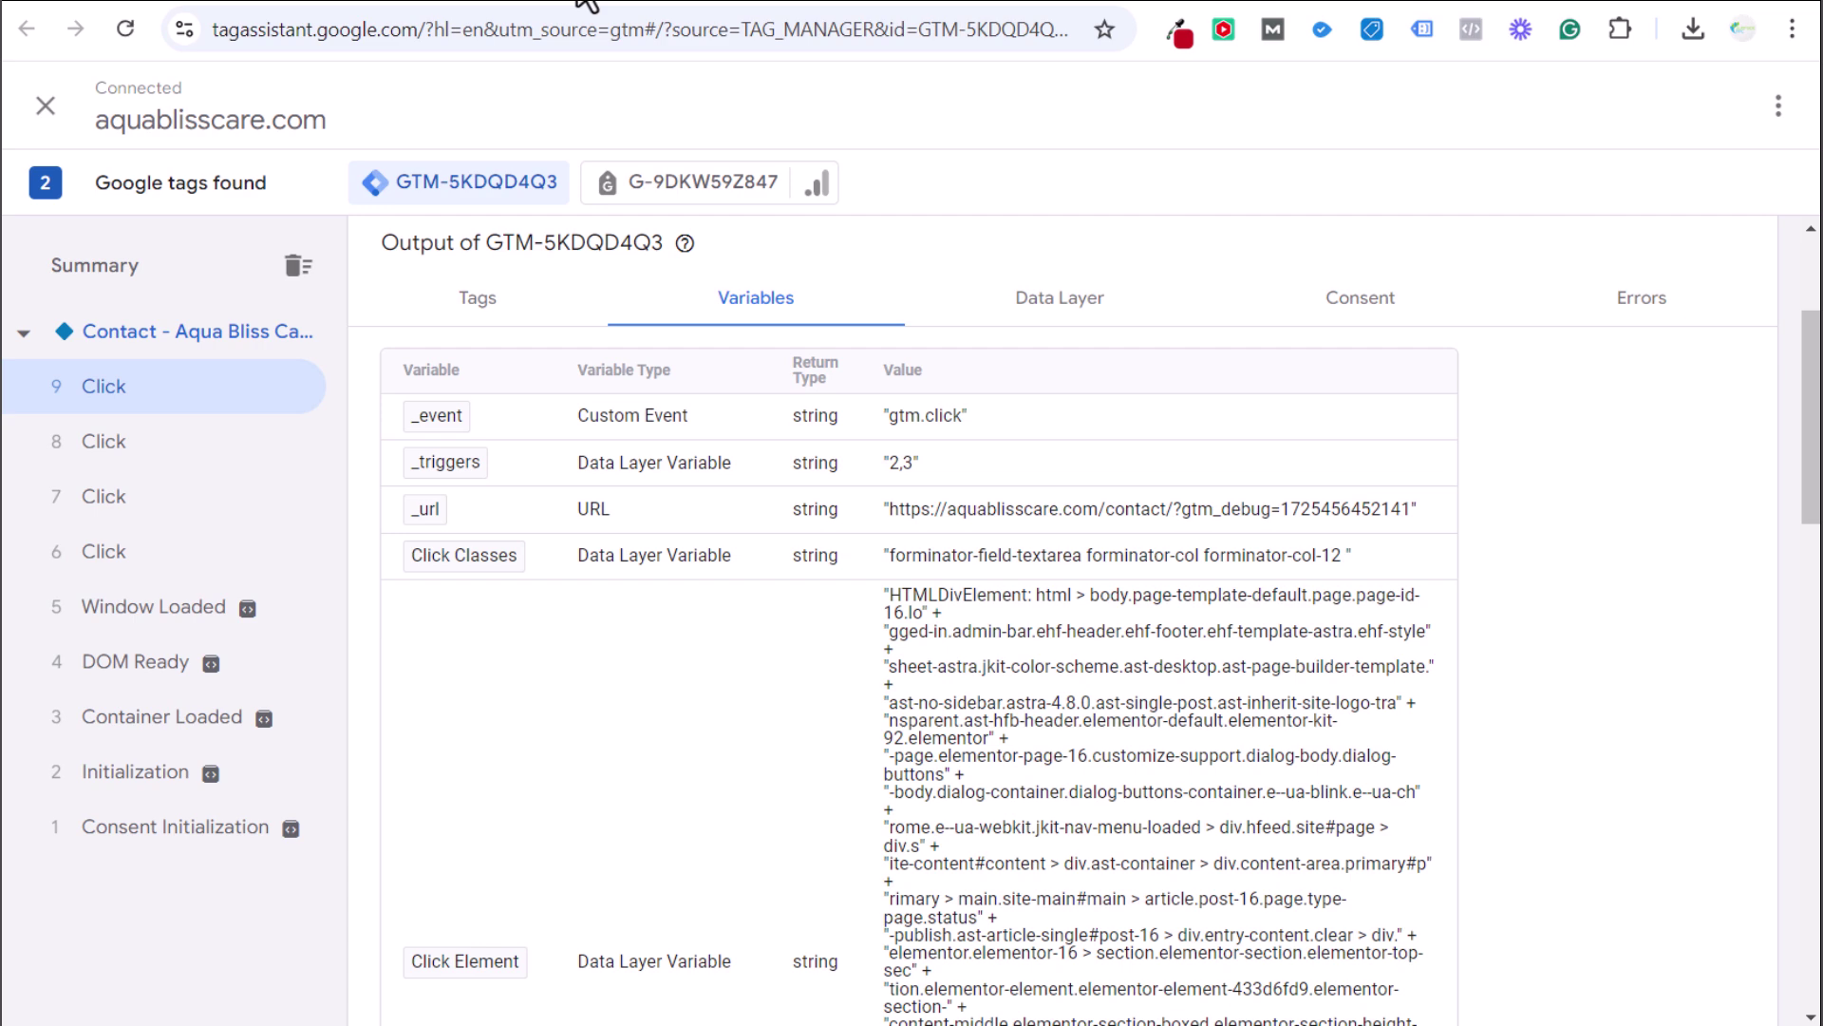
# Submit the completed contact form and select the thank-you message text to log click events on it
pyautogui.click(602, 1)
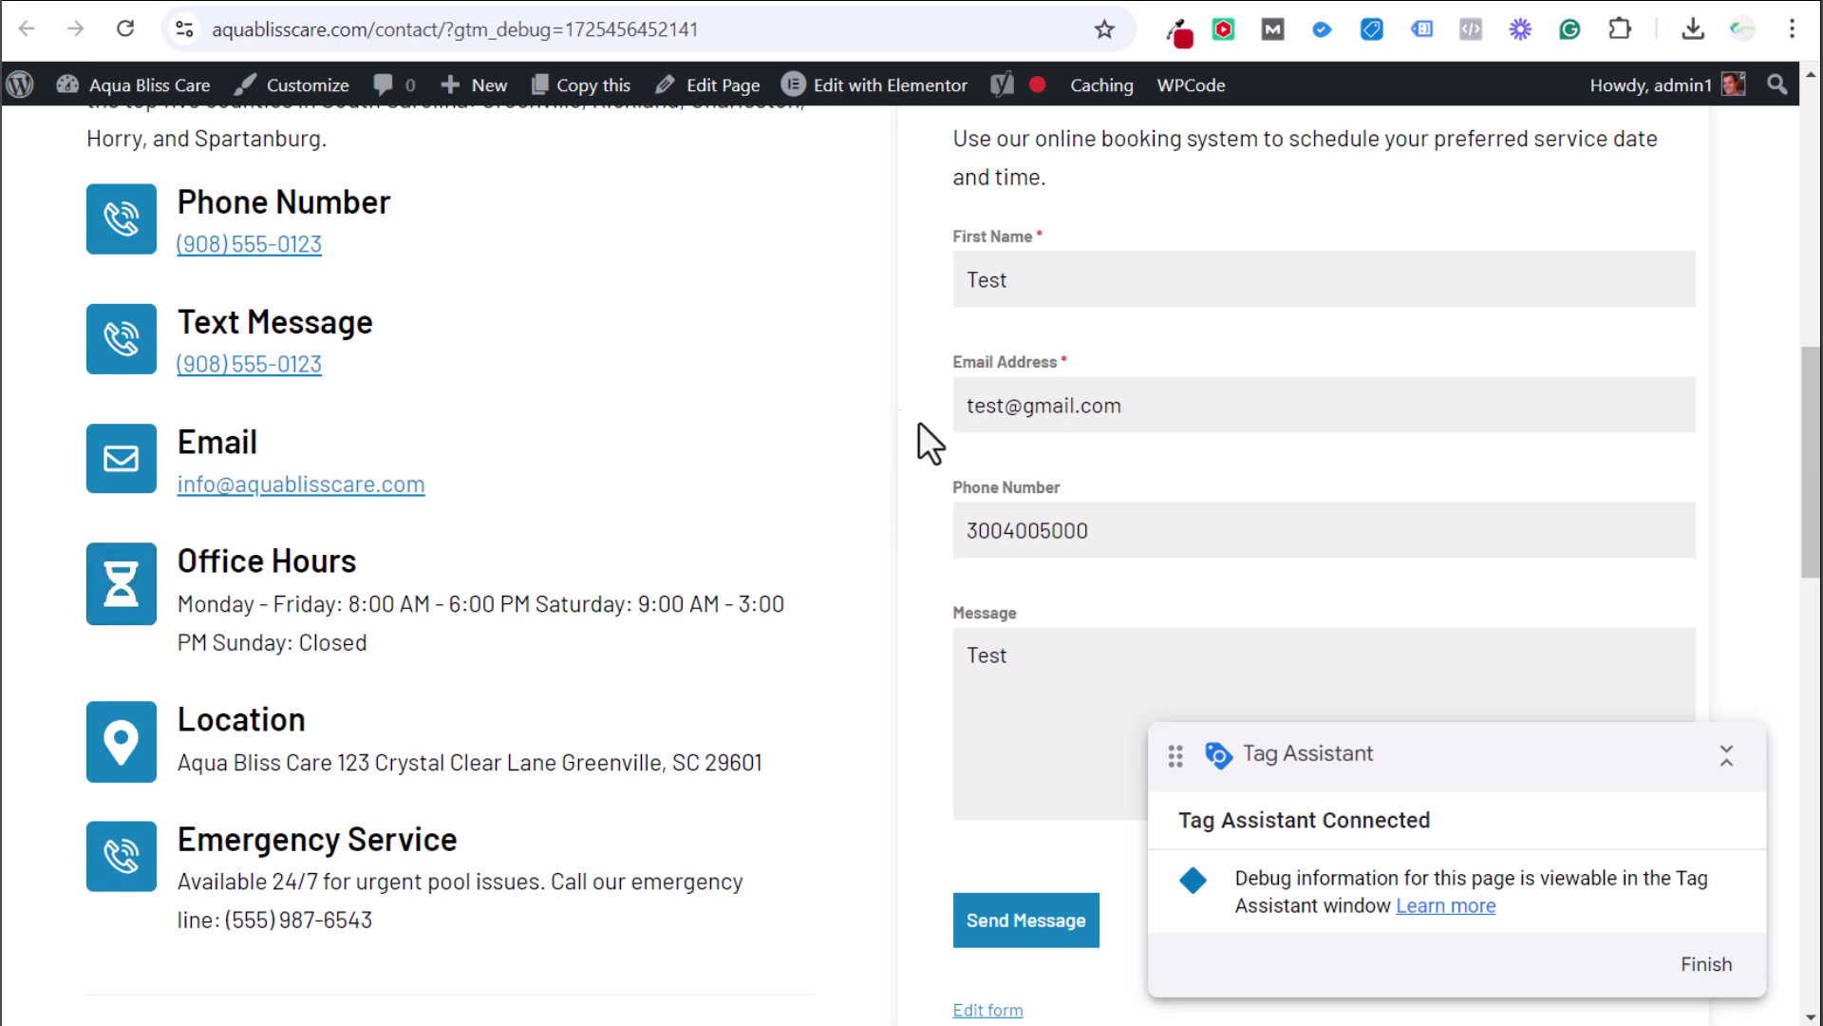
pyautogui.click(1000, 927)
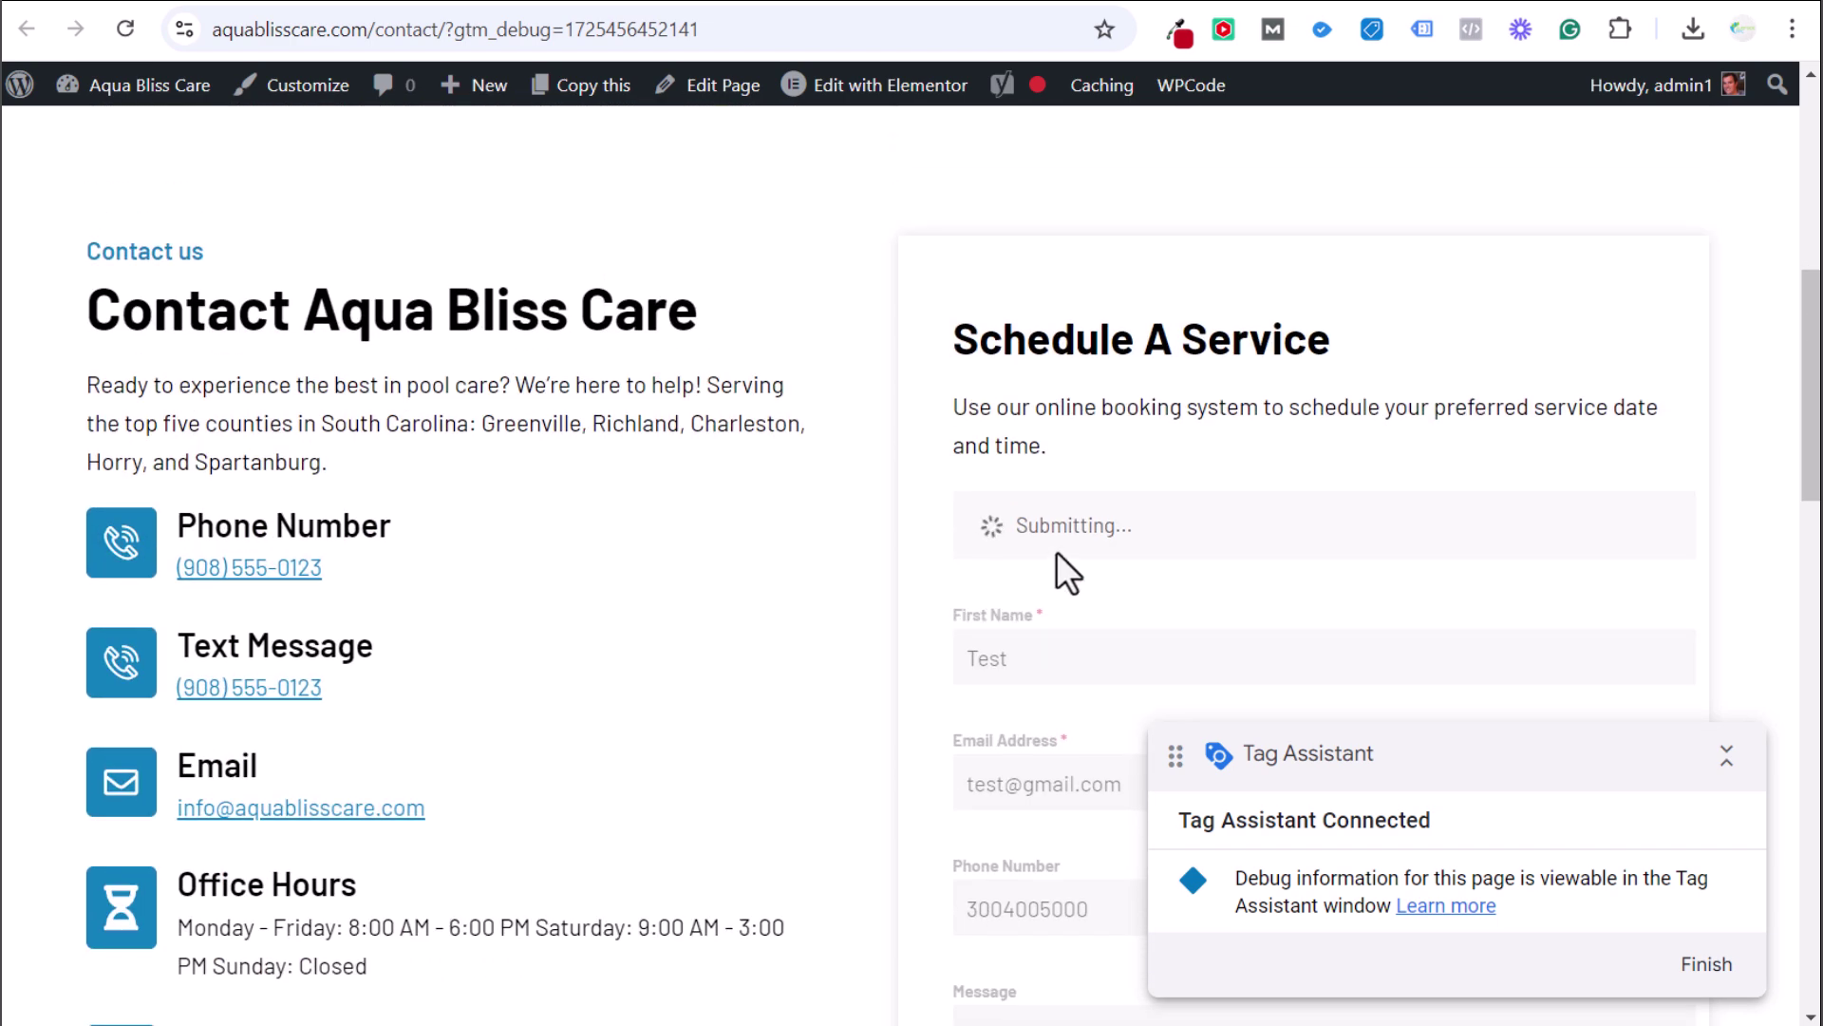
pyautogui.moveTo(991, 525); pyautogui.dragTo(1432, 528)
pyautogui.click(1434, 529)
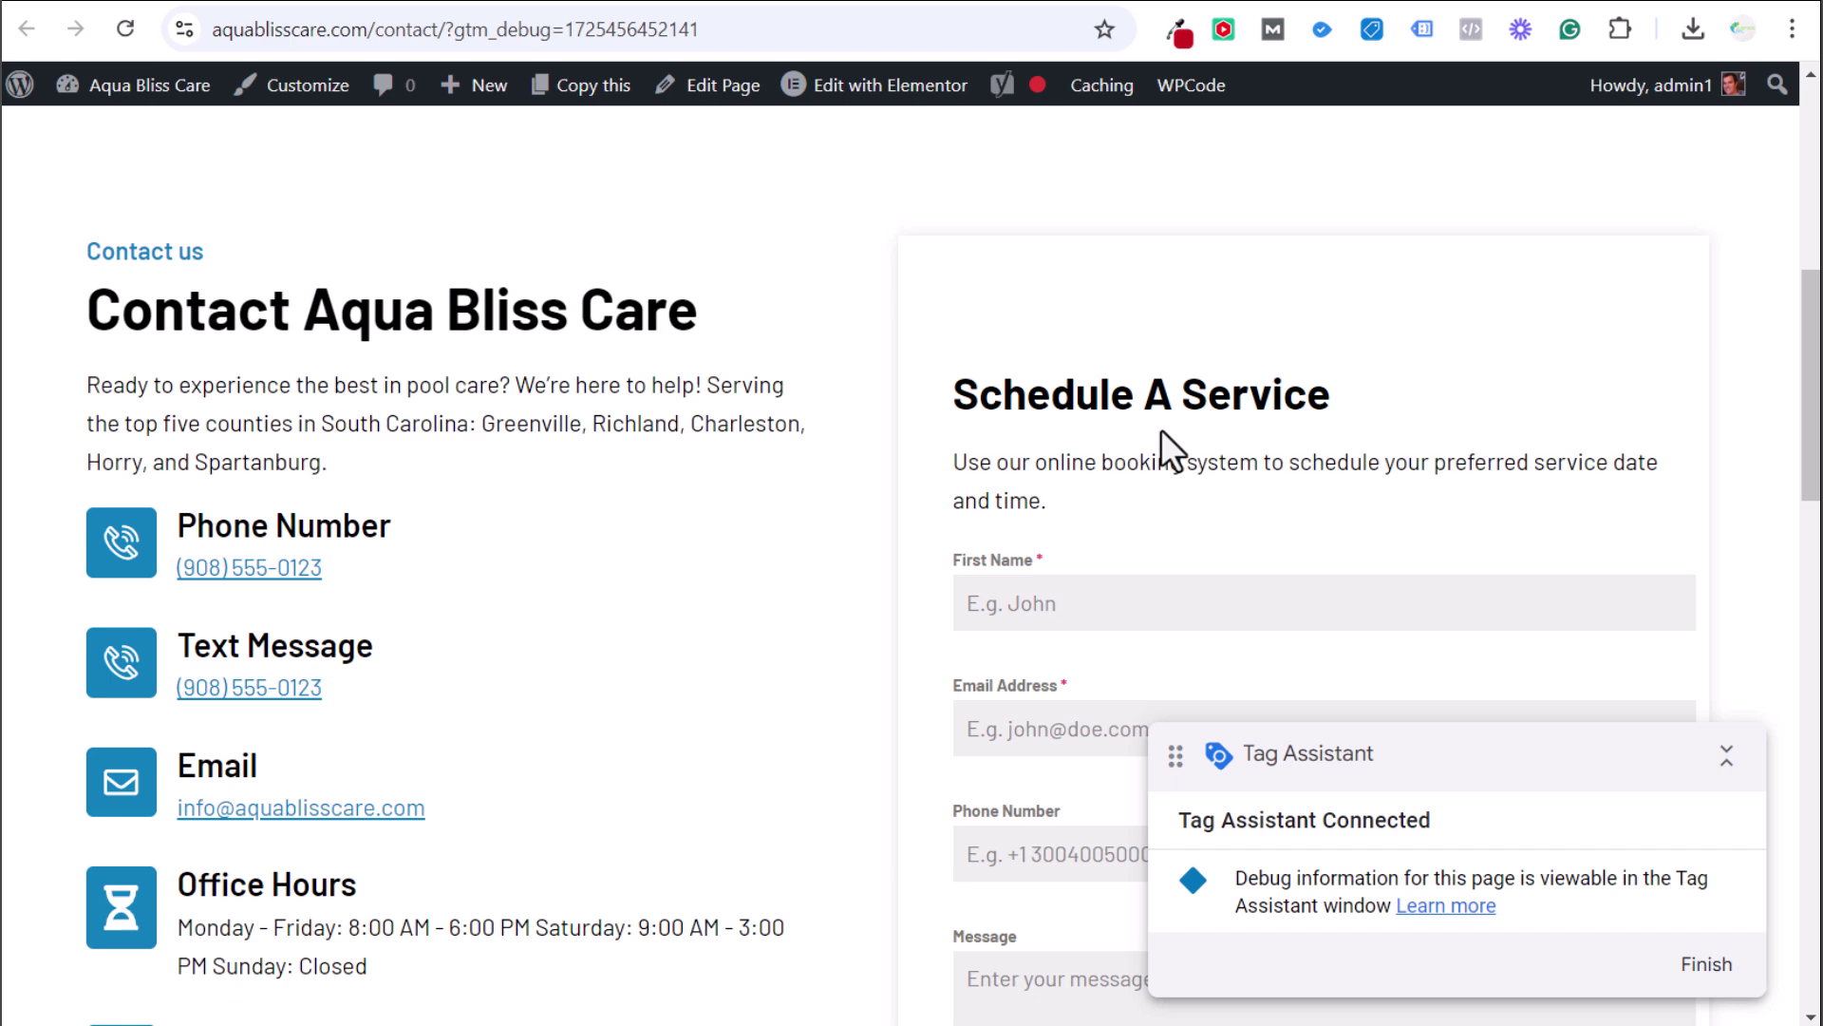
# Switch to Tag Assistant and compare the variables of click events 12, 11 and 10, focusing on the Click Classes of the submit button's event
pyautogui.click(570, 2)
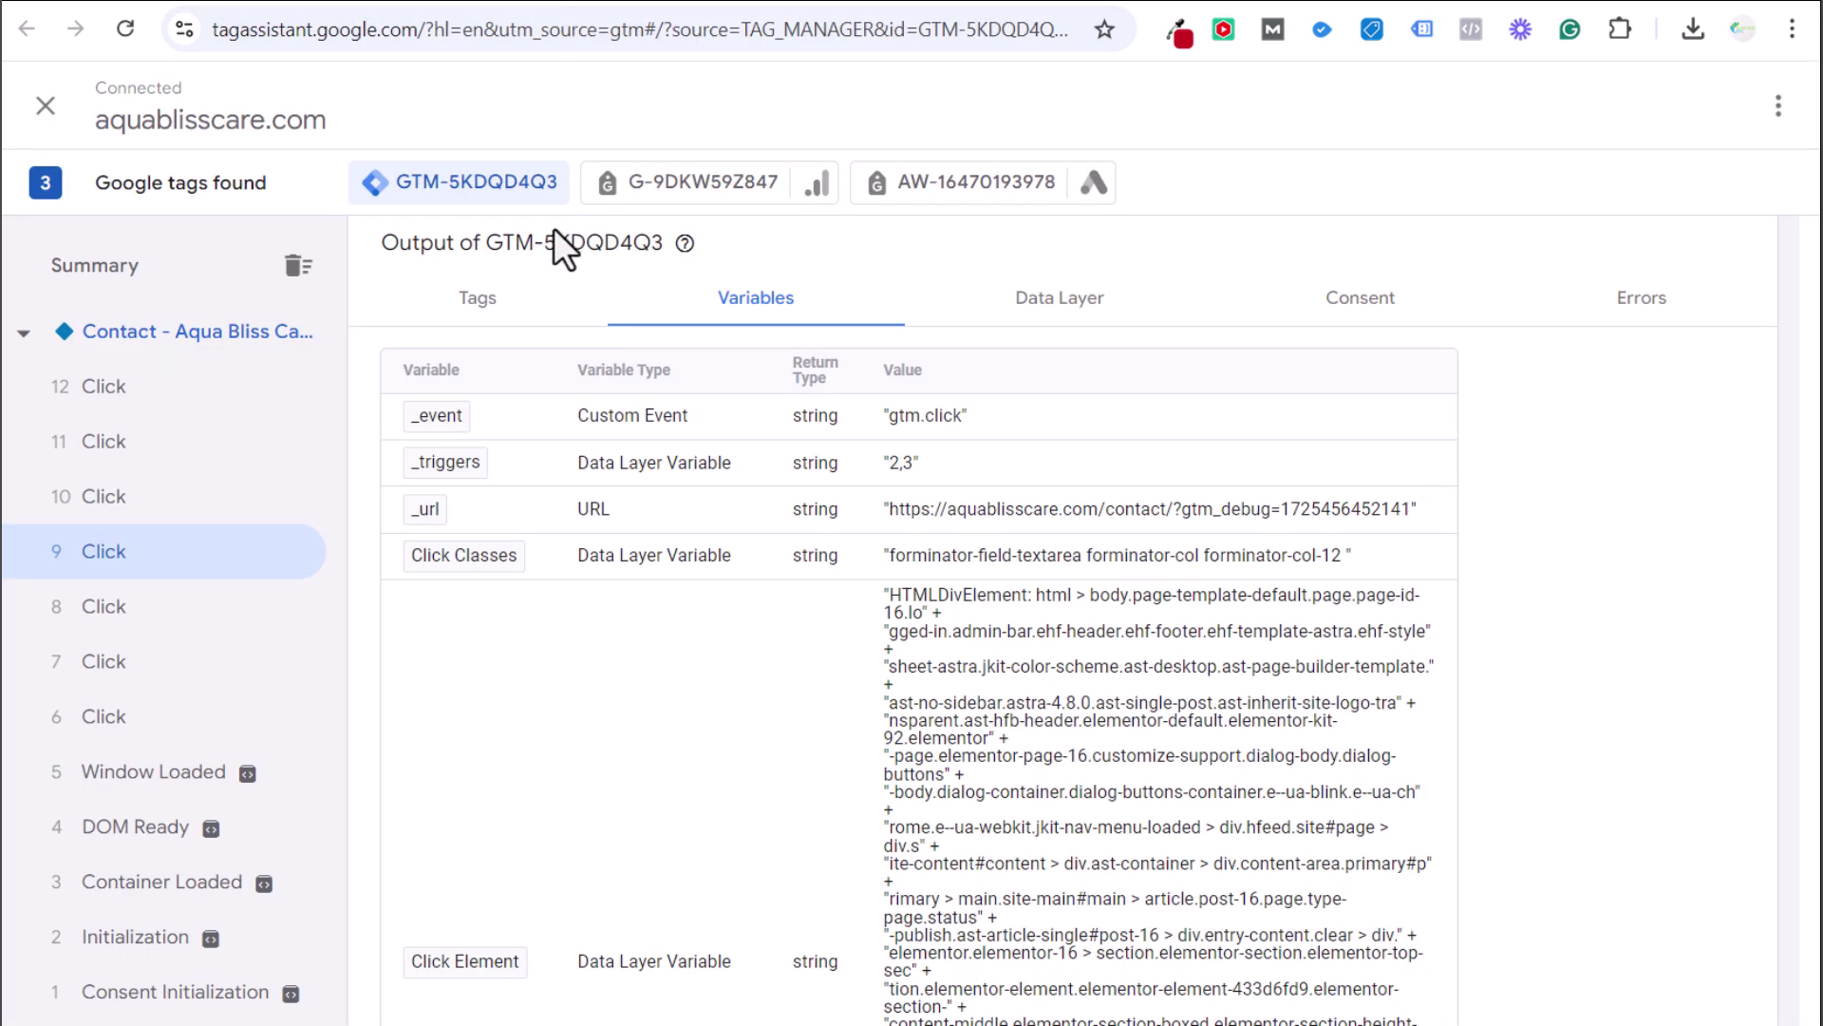
pyautogui.click(106, 391)
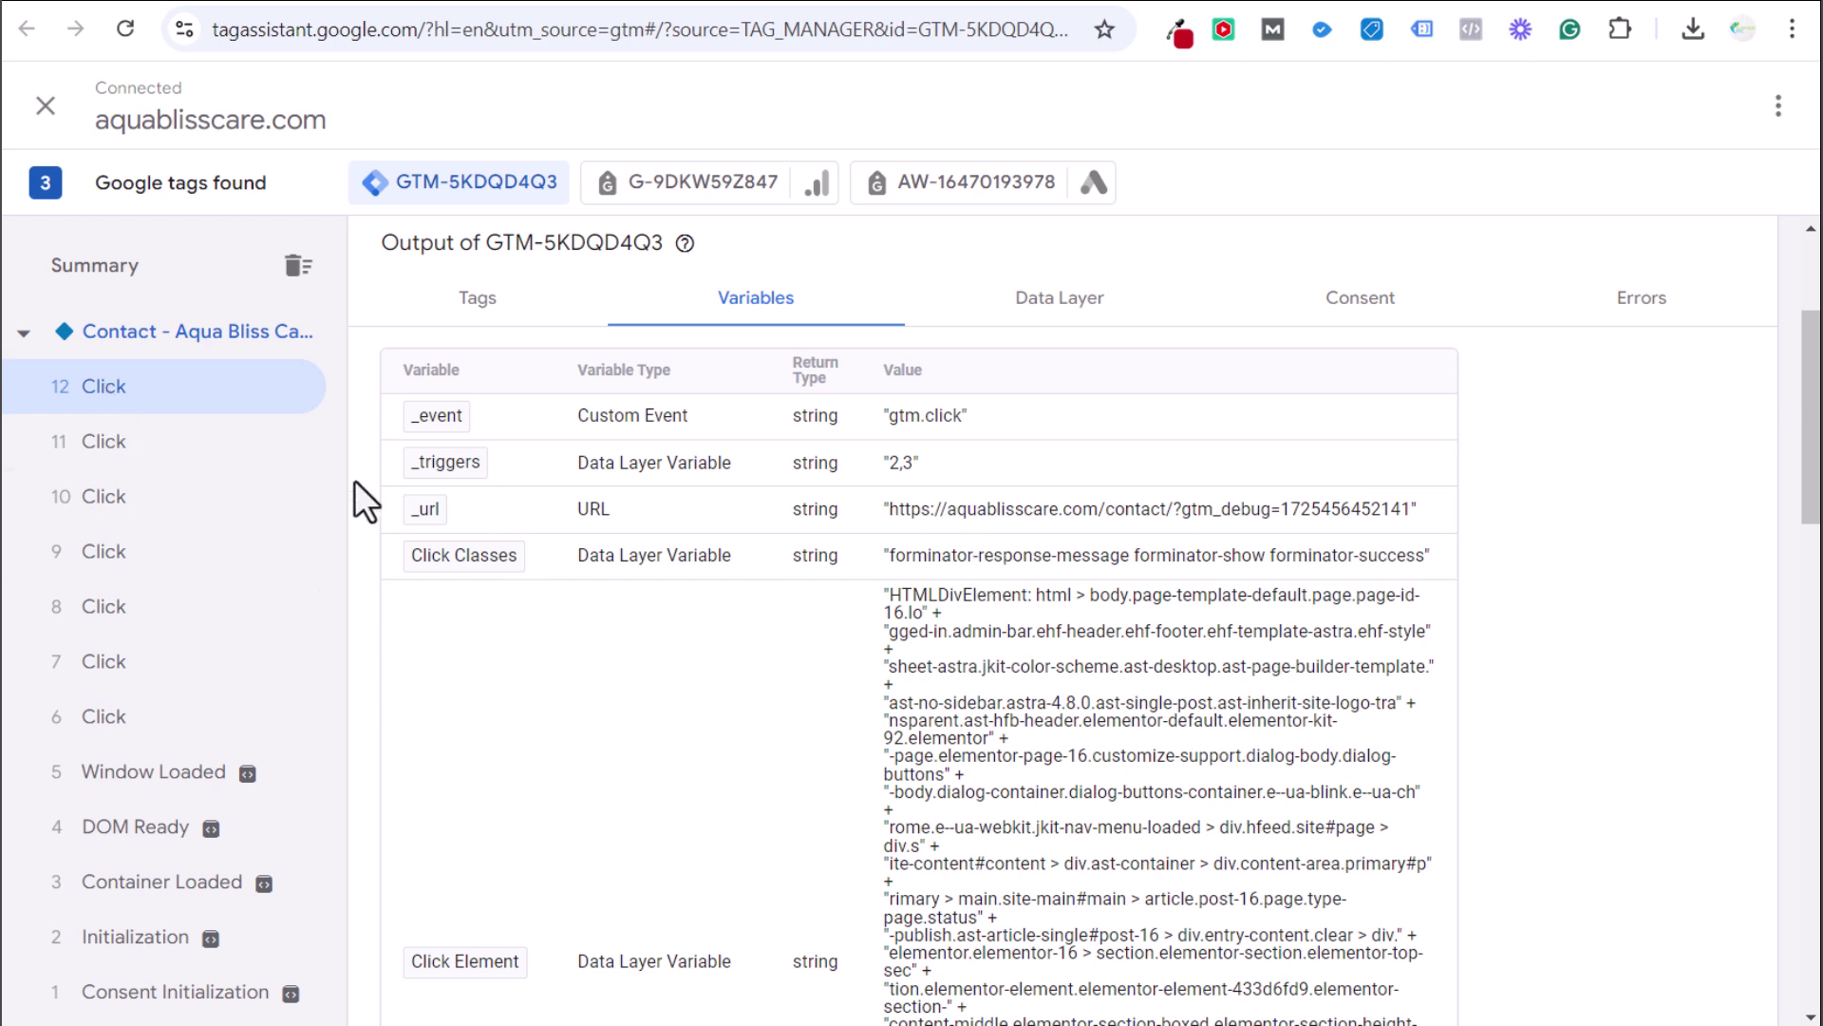
pyautogui.click(211, 453)
pyautogui.click(163, 501)
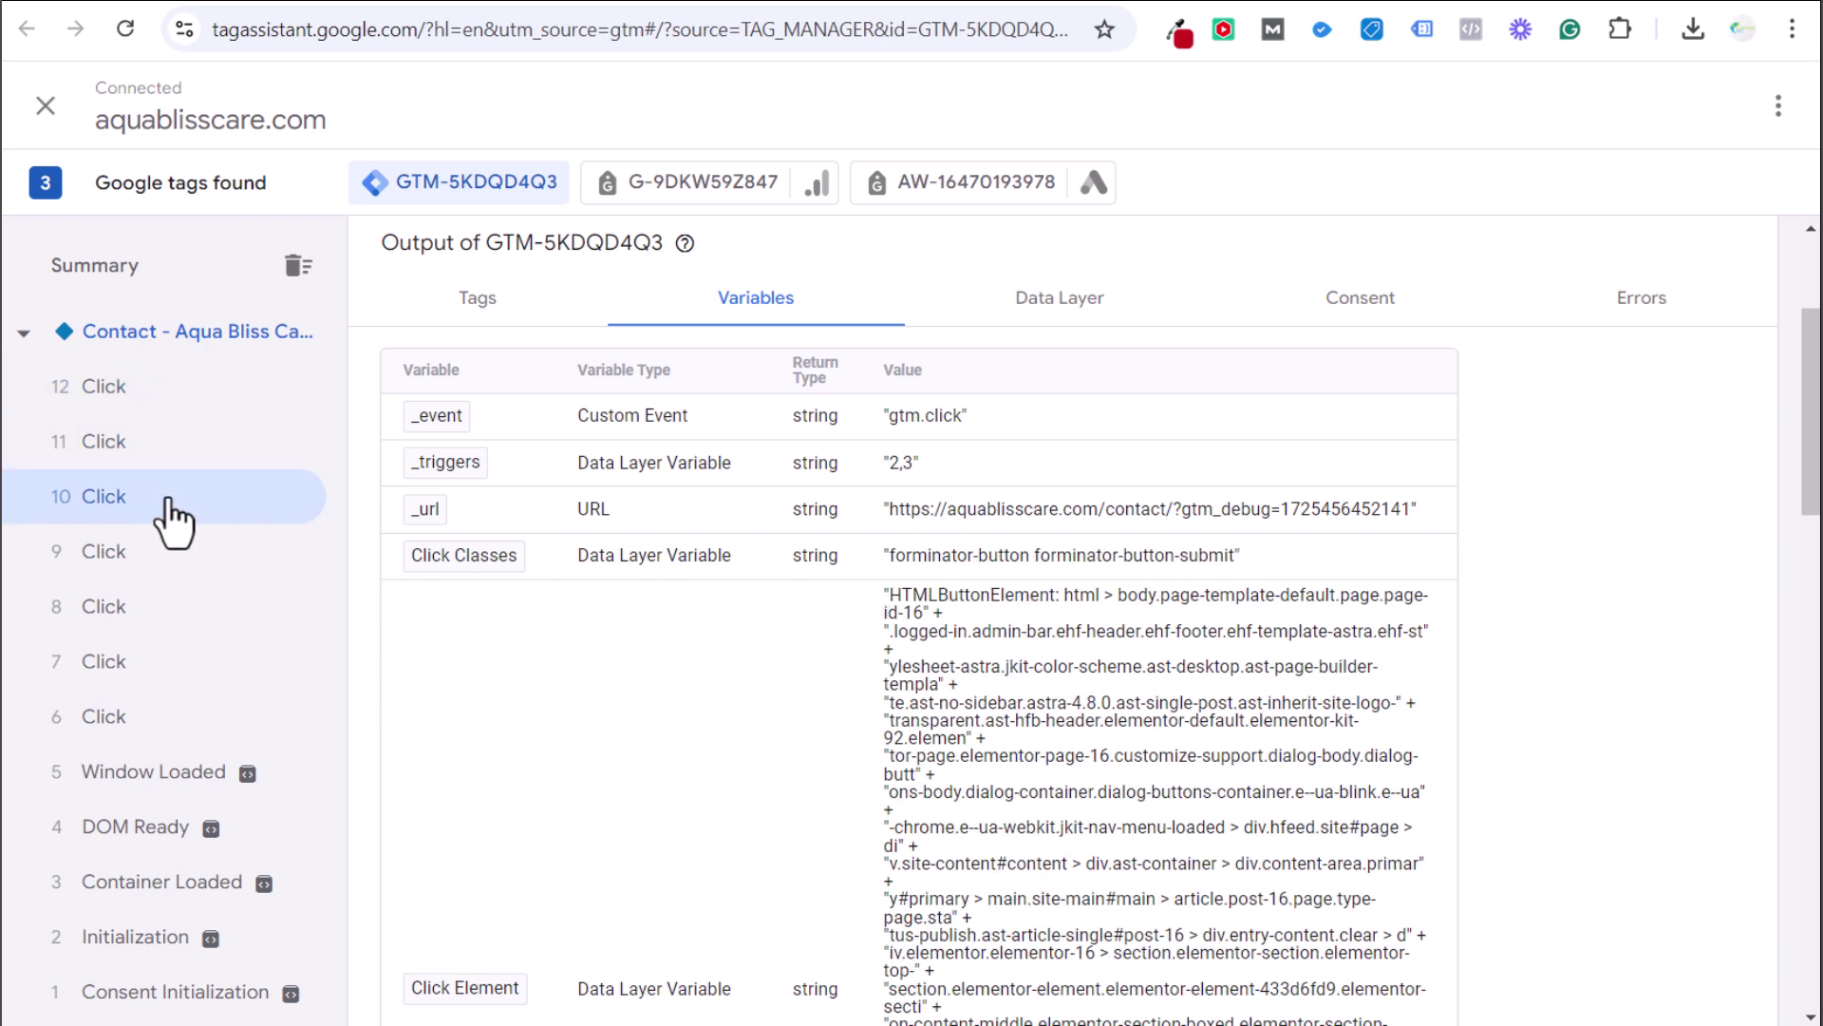
pyautogui.scroll(-1, 834, 705)
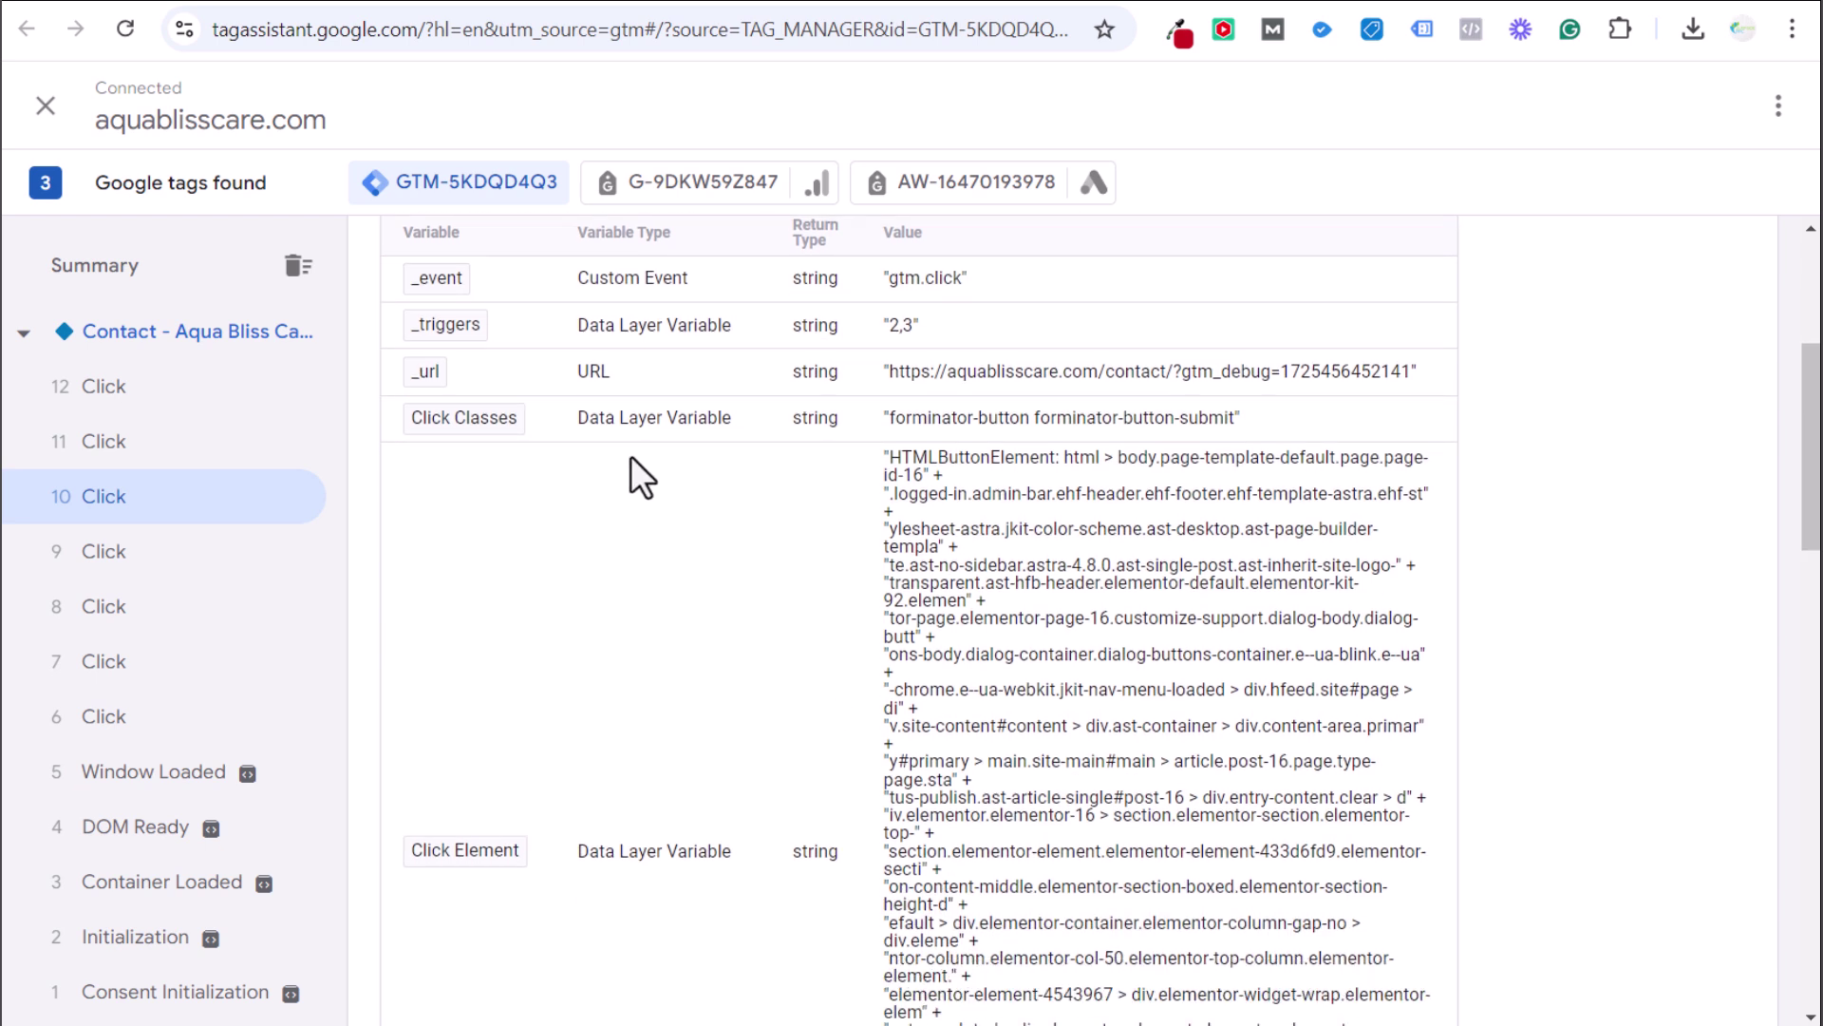
pyautogui.moveTo(610, 423); pyautogui.dragTo(753, 425)
pyautogui.moveTo(883, 416); pyautogui.dragTo(1237, 419)
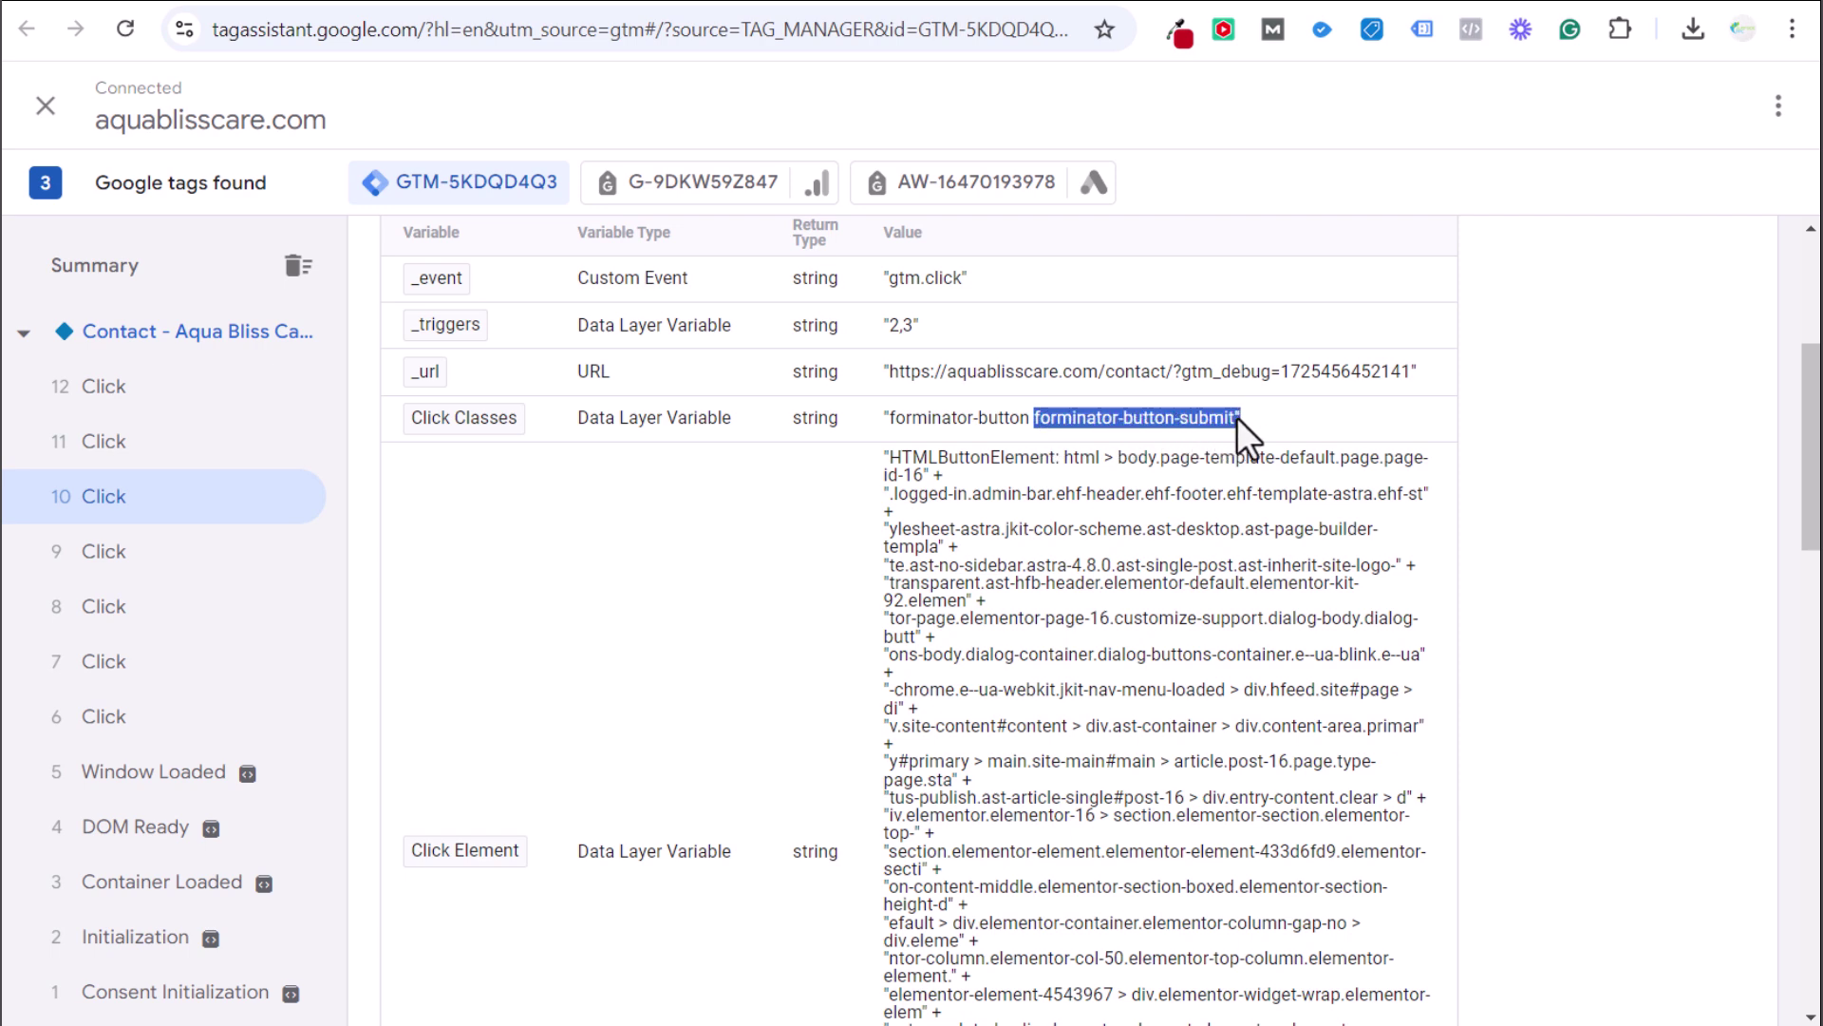
pyautogui.click(1229, 465)
# Examine the Click Classes and Click Text variables of the thank-you message's click events (11 and 12)
pyautogui.click(202, 448)
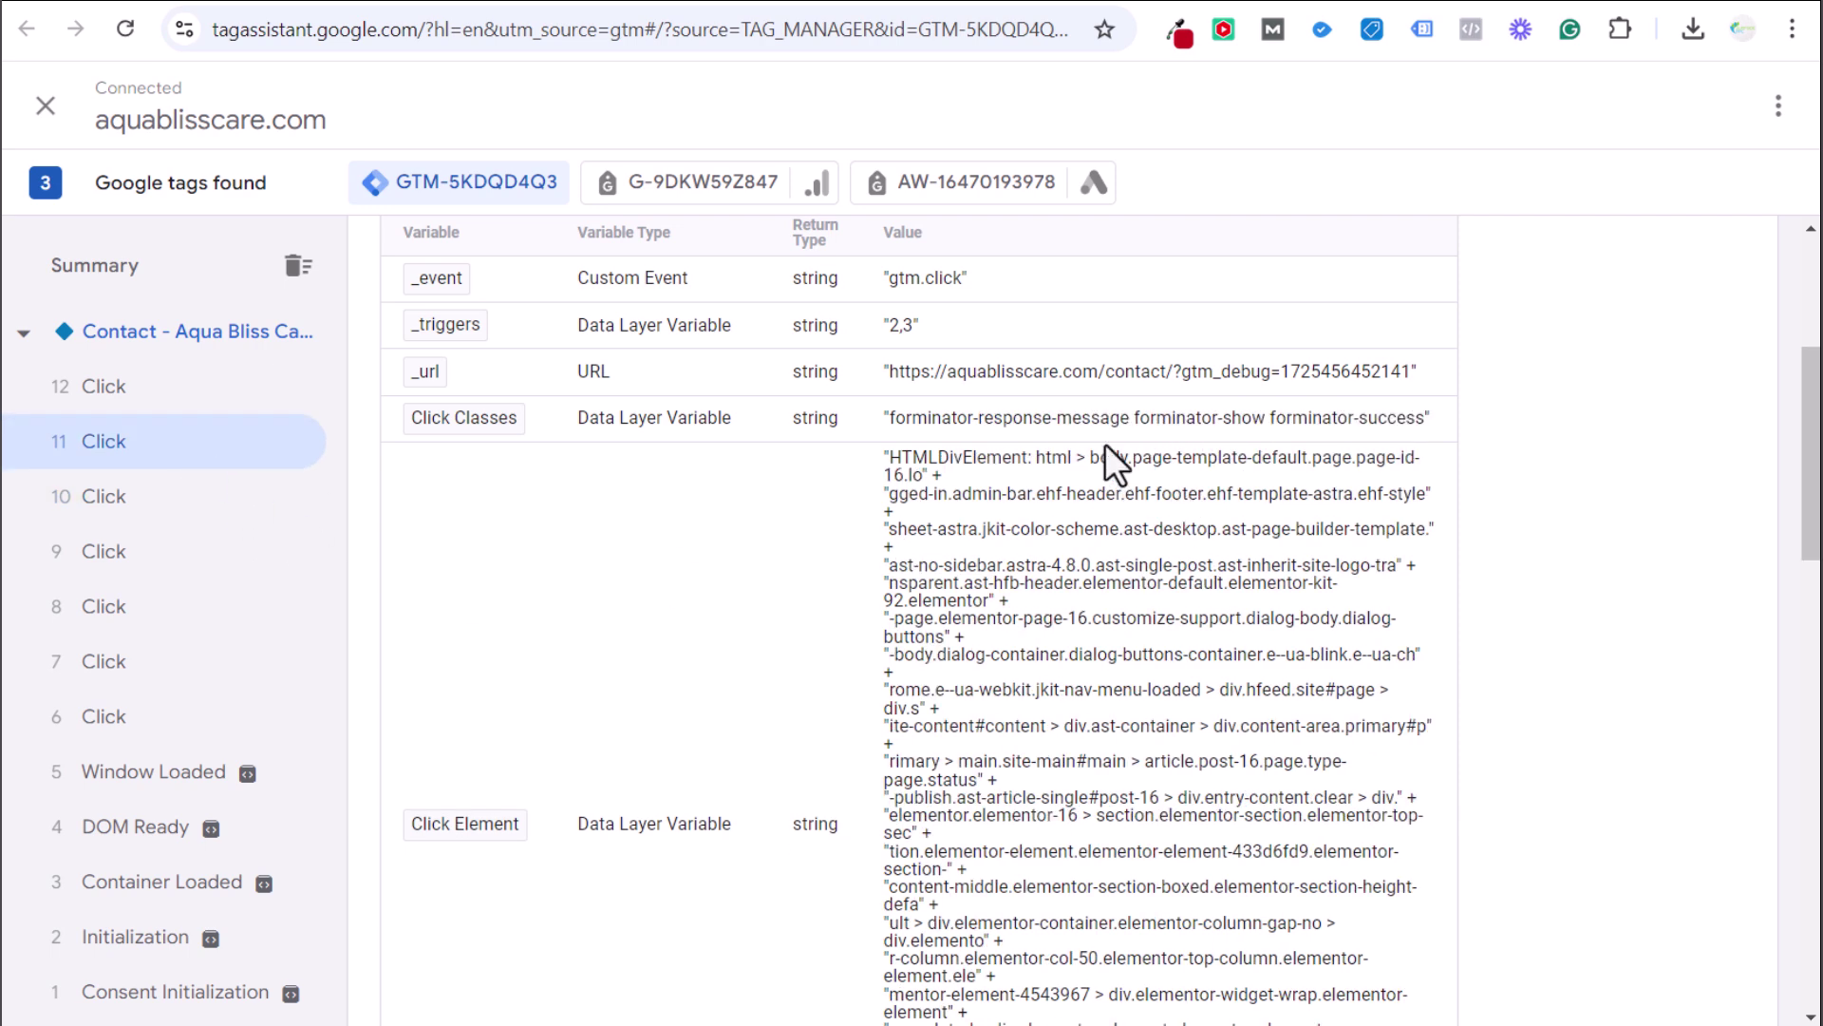
pyautogui.moveTo(1139, 419); pyautogui.dragTo(1424, 431)
pyautogui.click(916, 366)
pyautogui.scroll(2, 1290, 551)
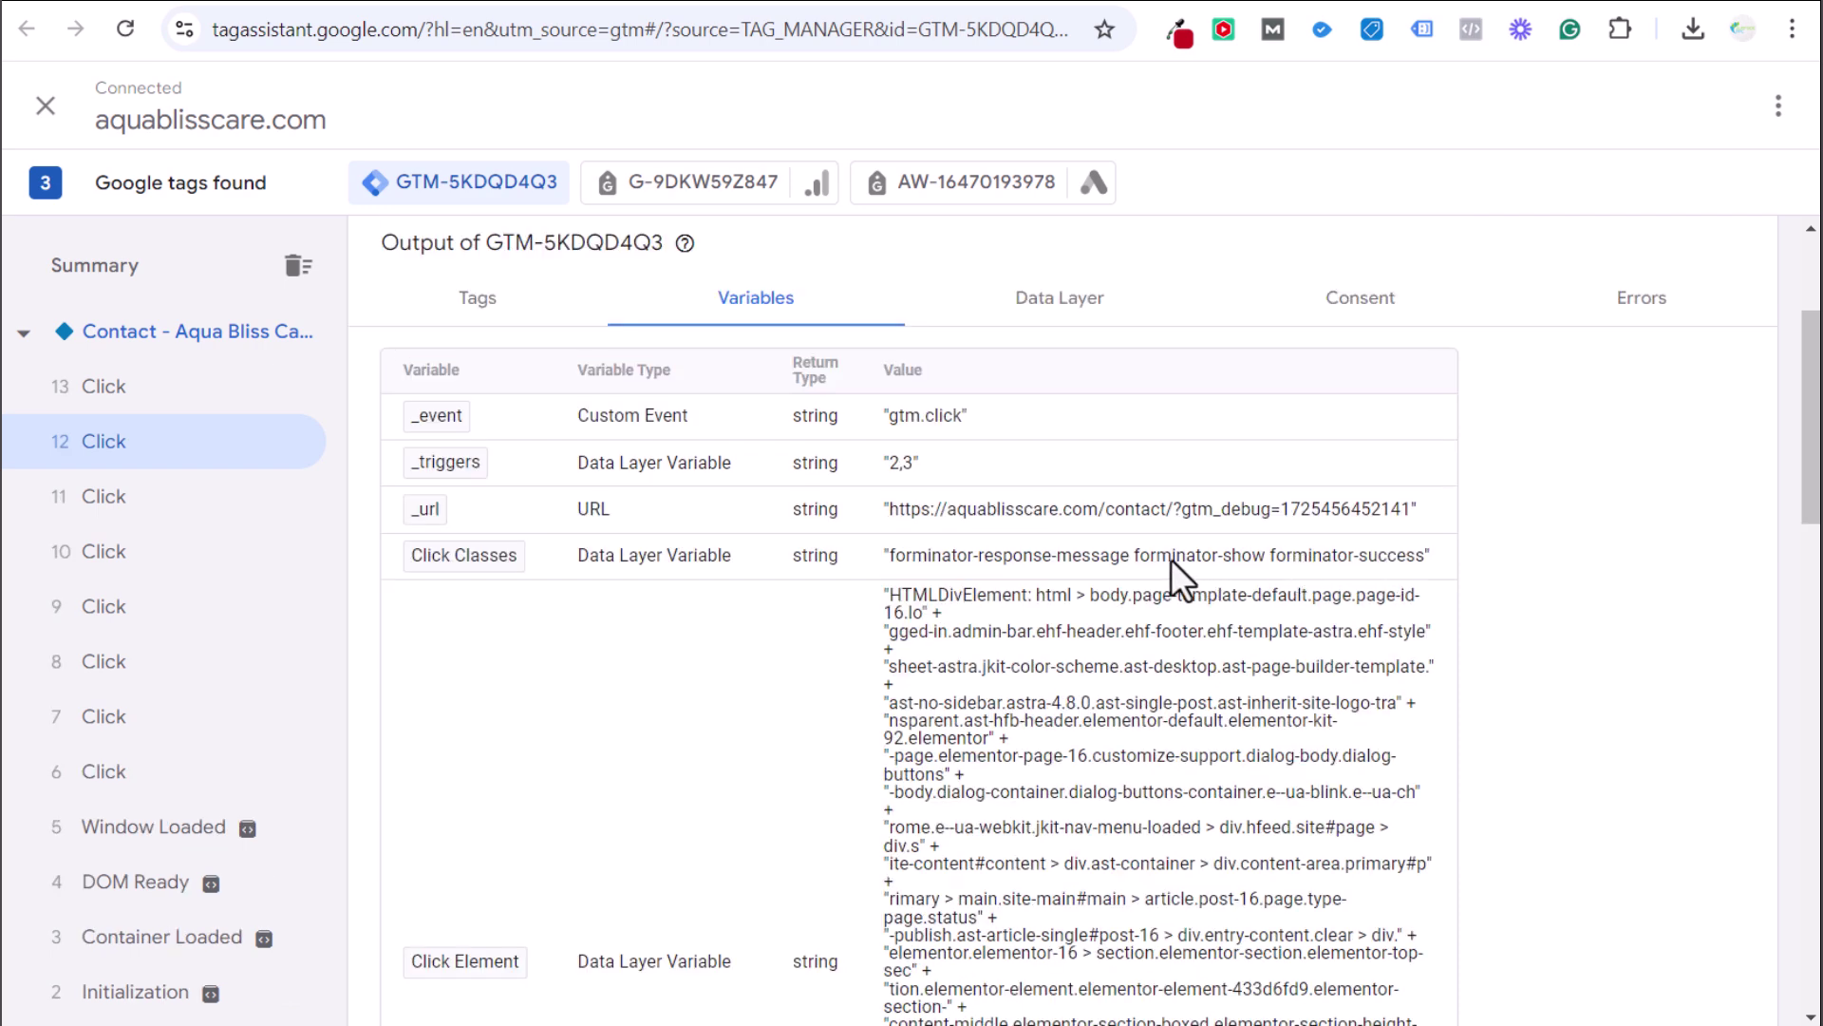
pyautogui.scroll(-8, 1082, 483)
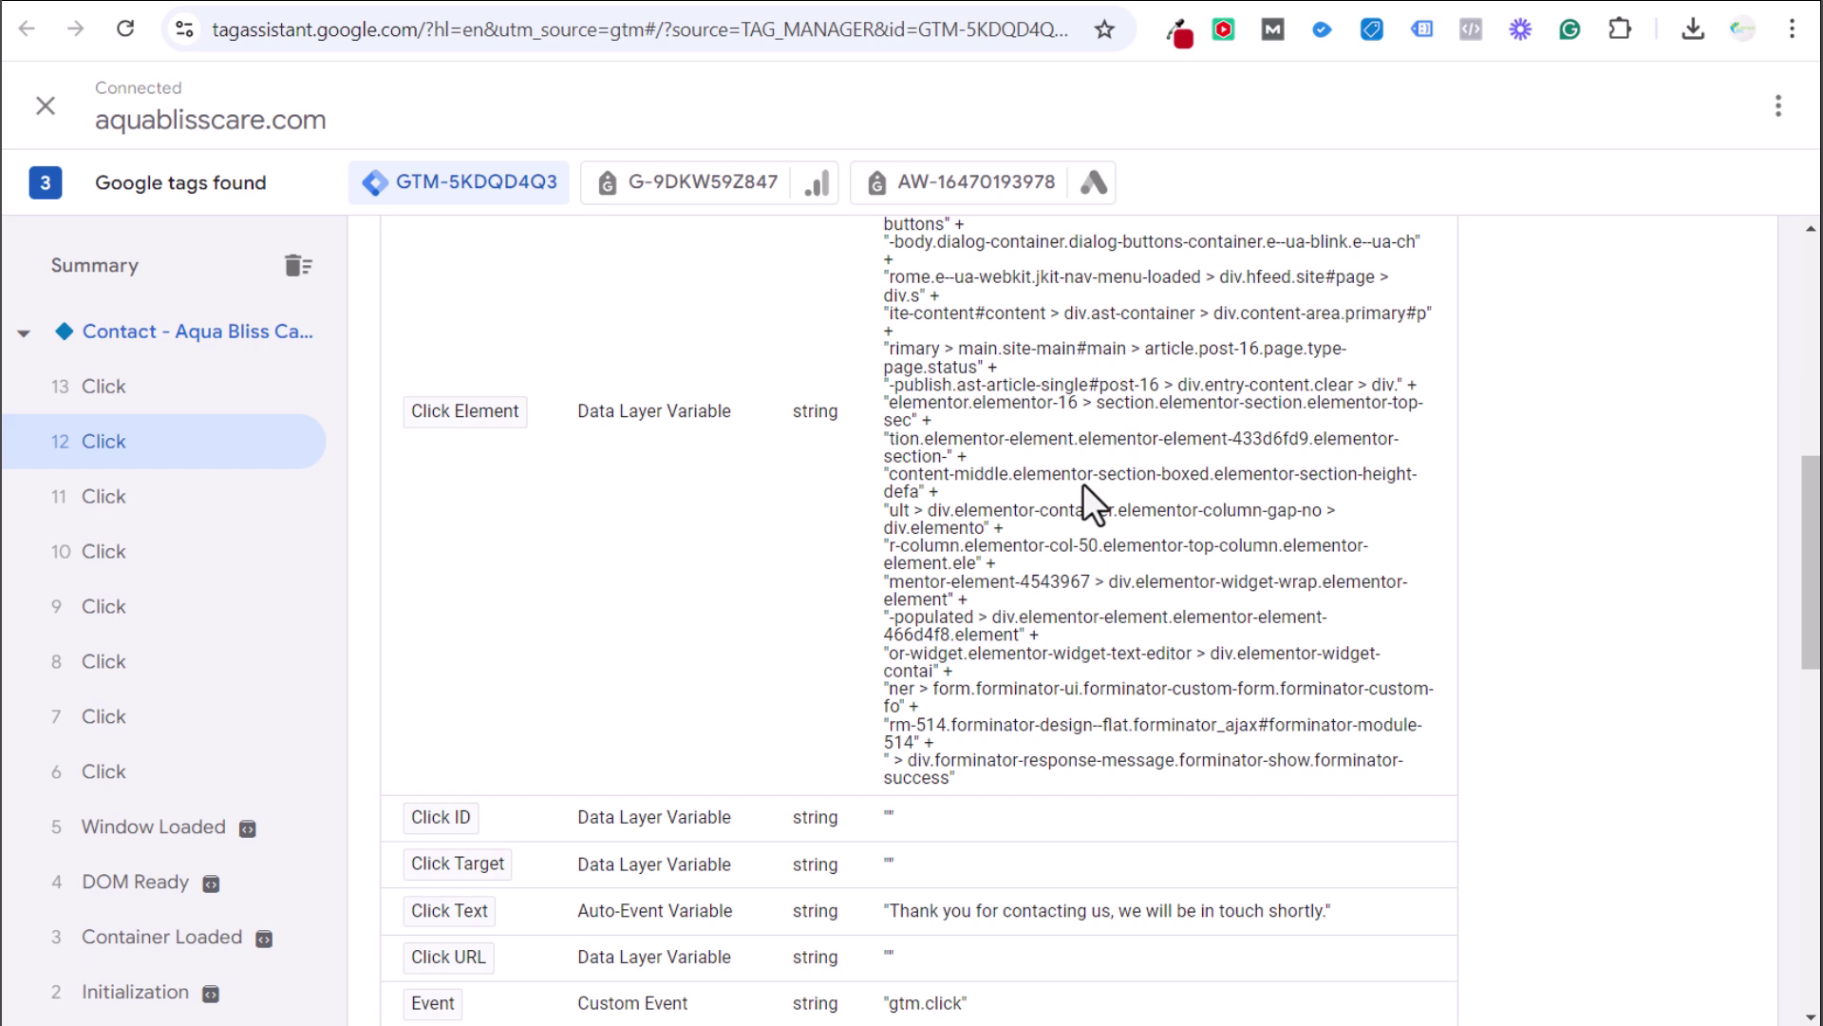
pyautogui.scroll(-1, 1124, 610)
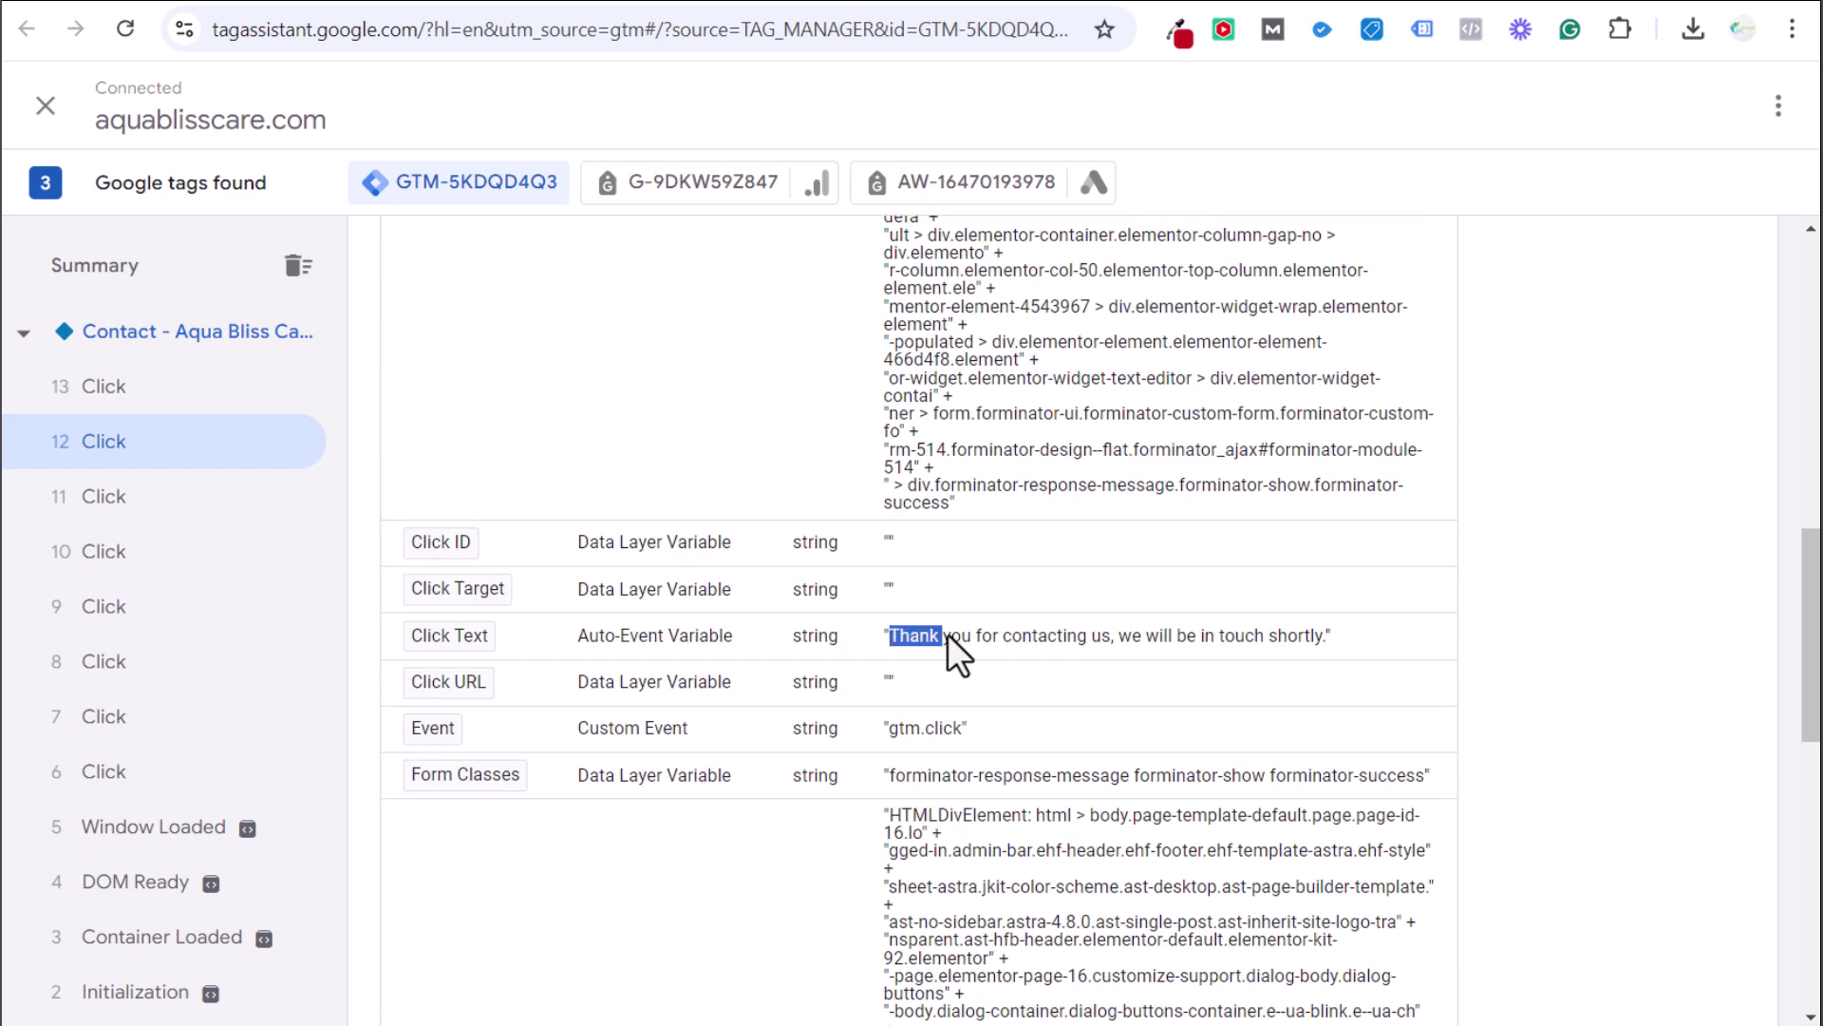
pyautogui.click(1348, 634)
pyautogui.tripleClick(1079, 631)
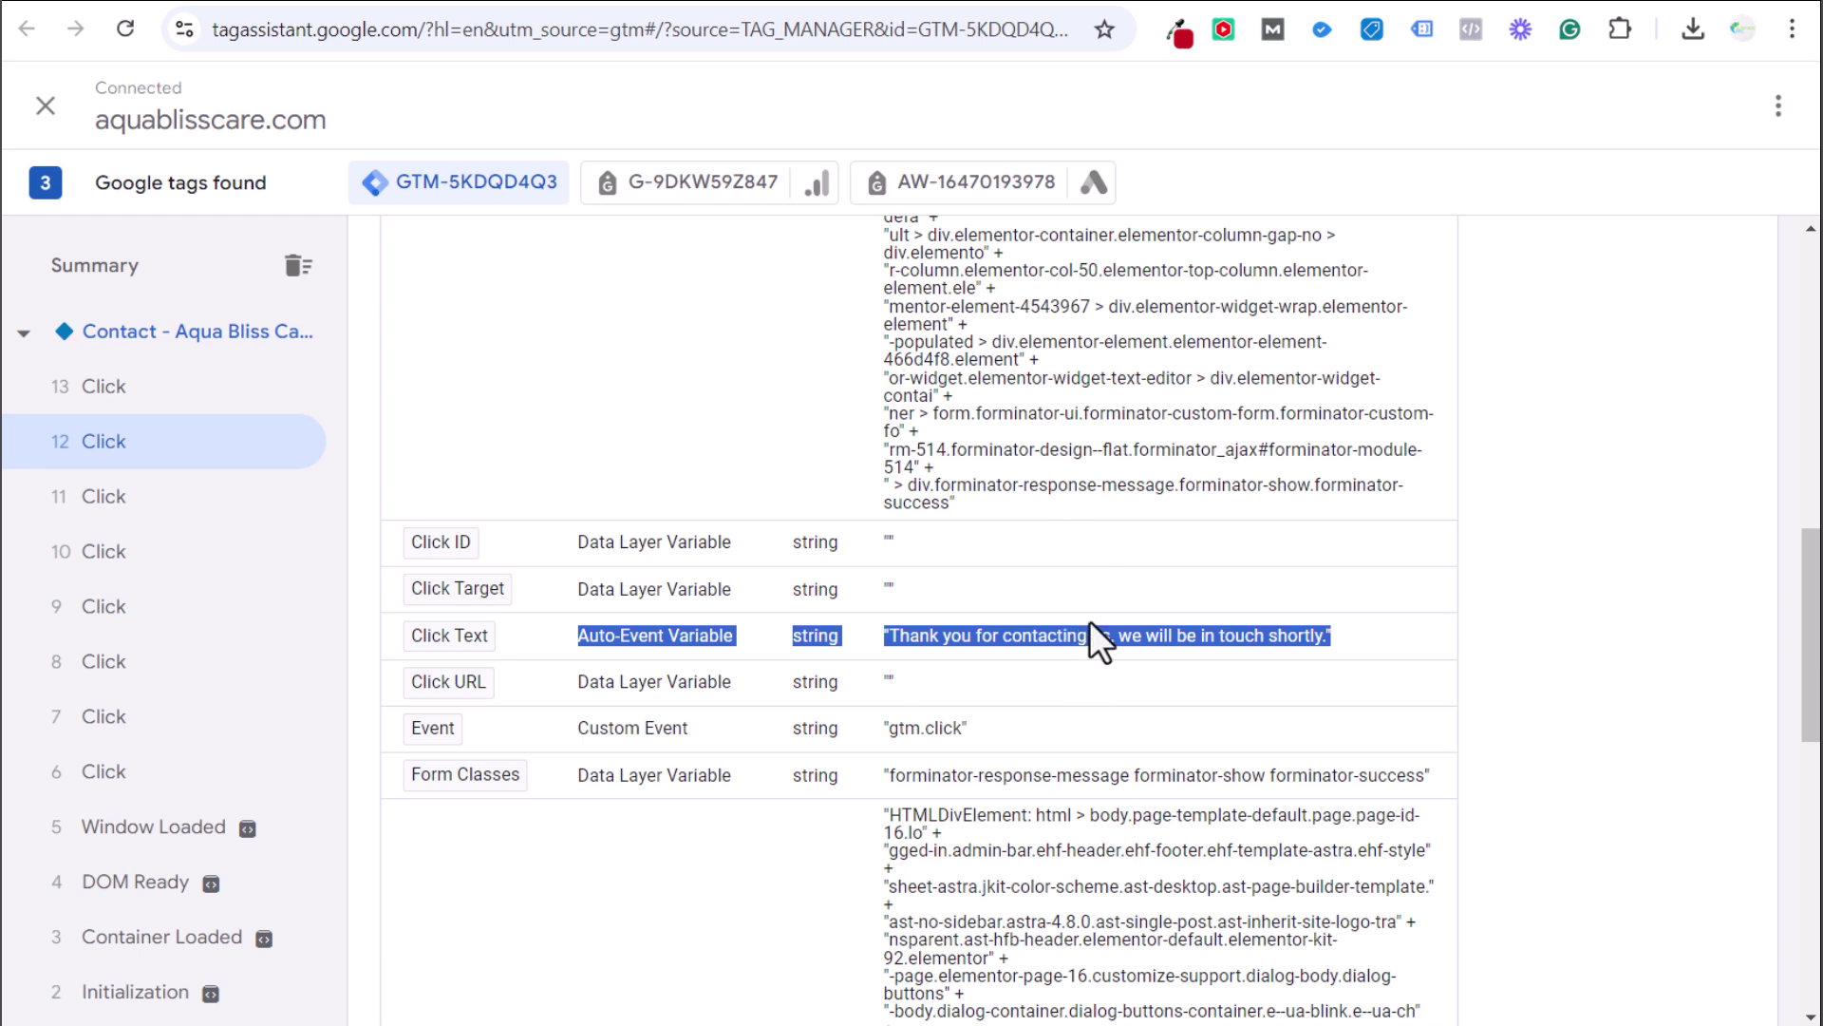
pyautogui.click(1090, 642)
# Examine the Click Text, Form Classes and Click Classes variables of the submit button's click event (event 10)
pyautogui.click(110, 506)
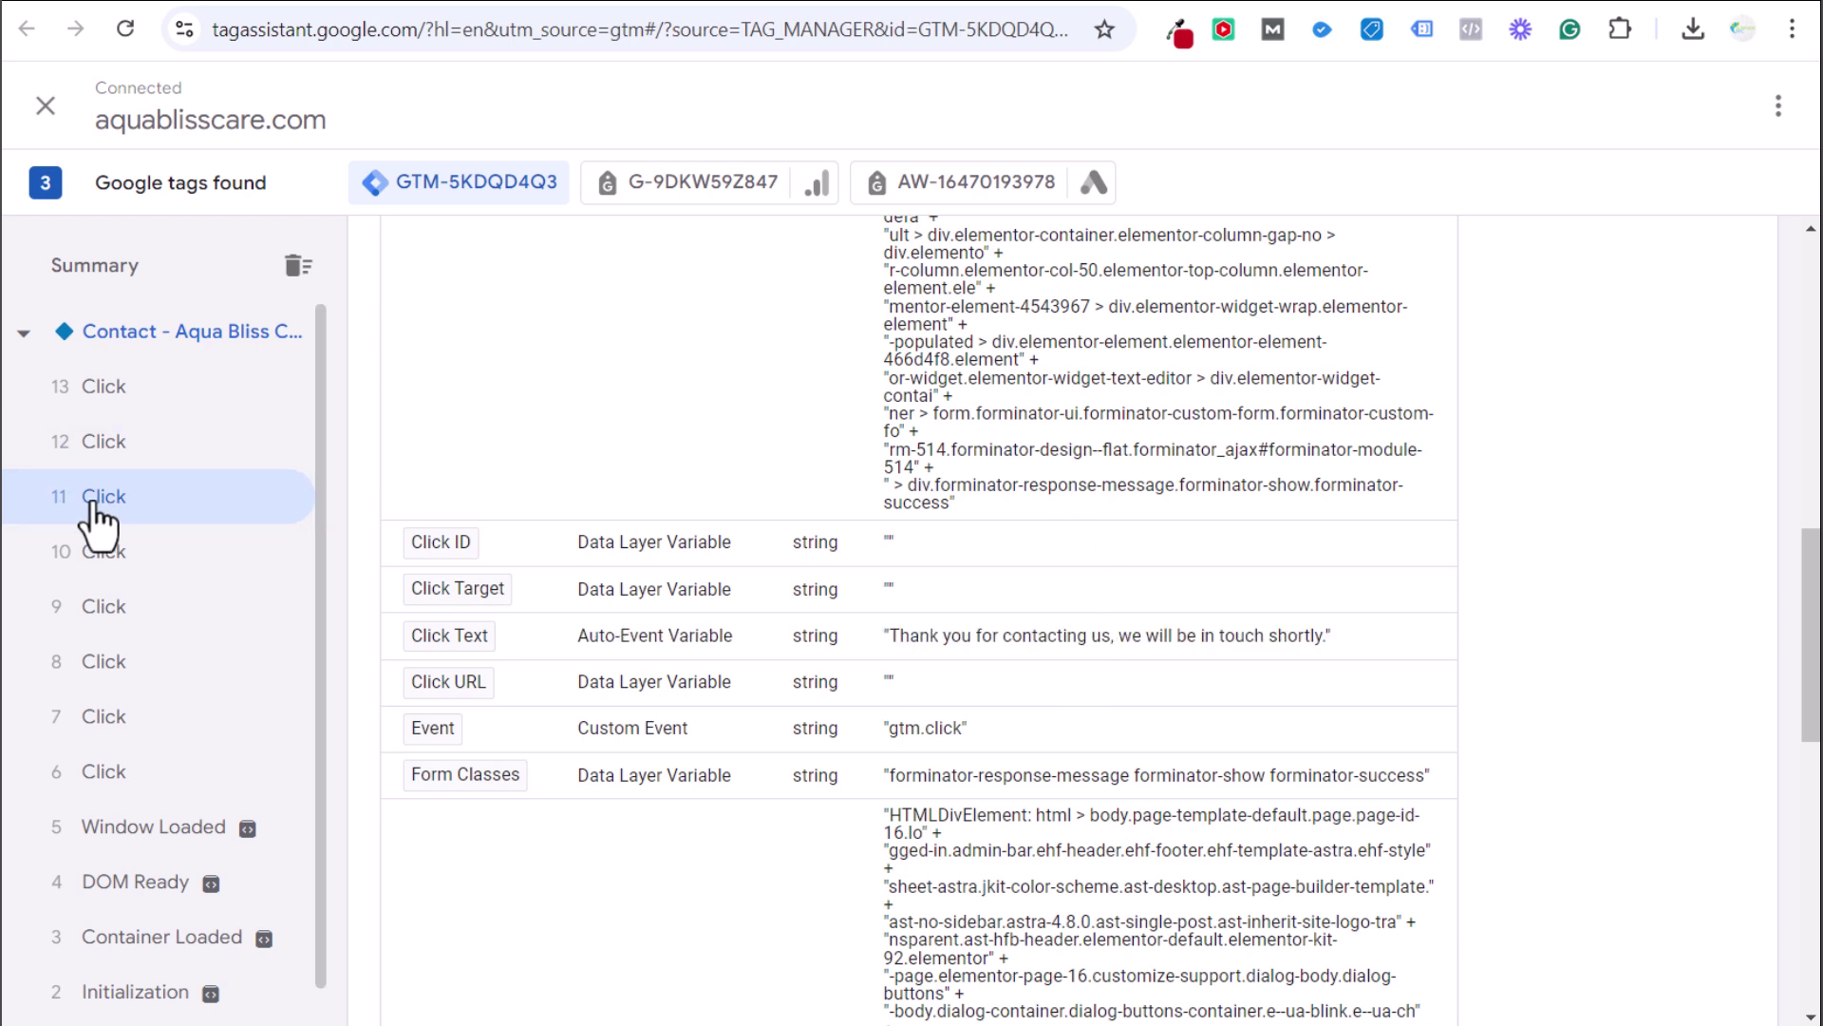
pyautogui.click(141, 547)
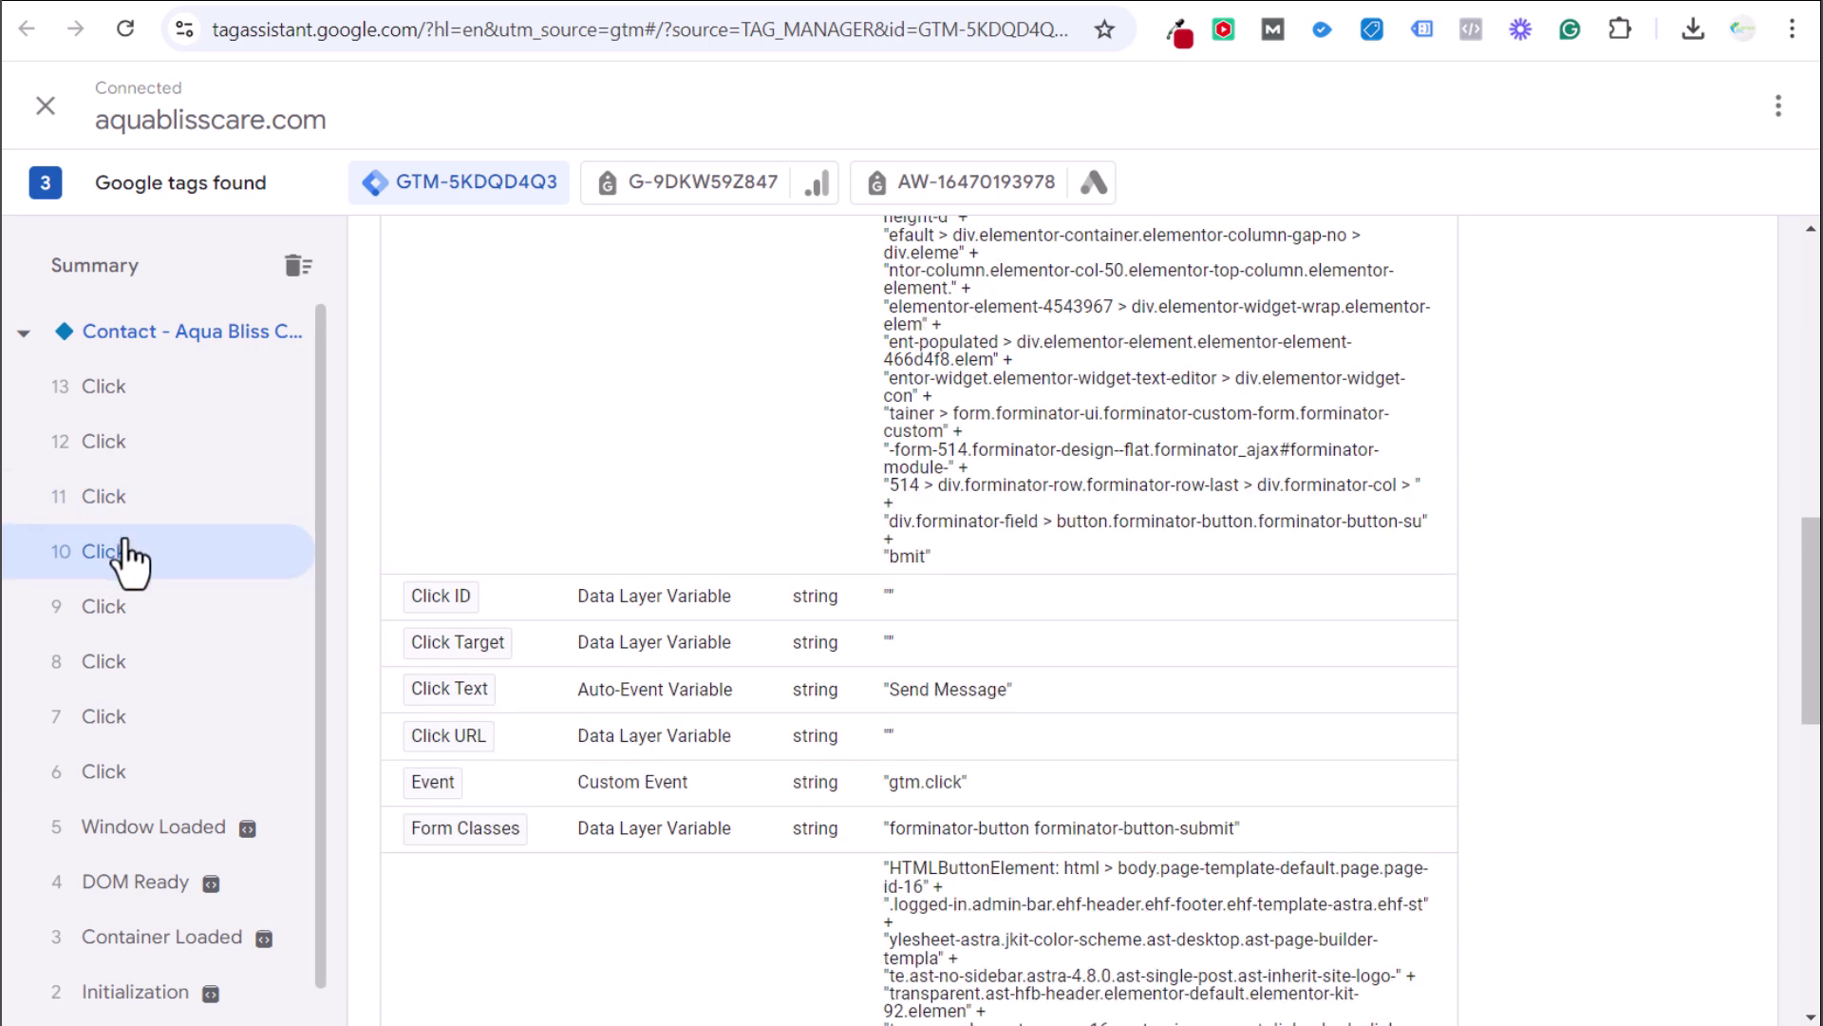
pyautogui.scroll(-1, 992, 665)
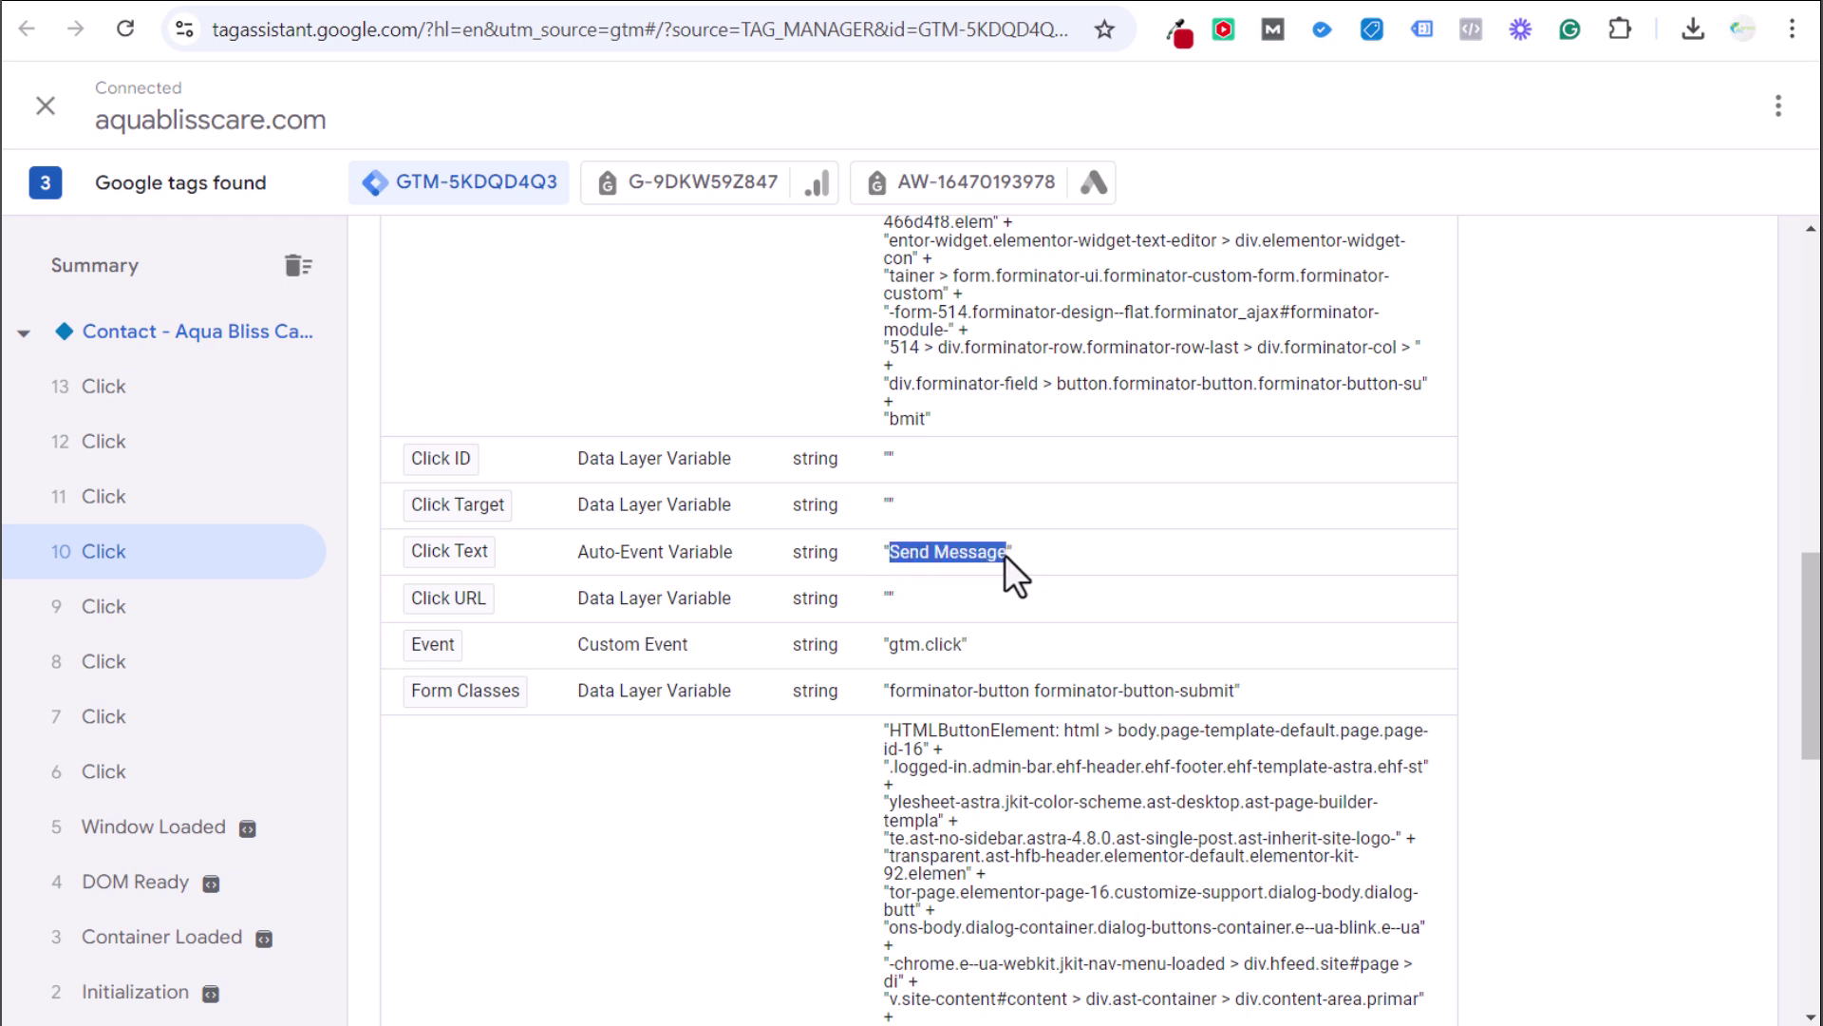
pyautogui.click(1005, 555)
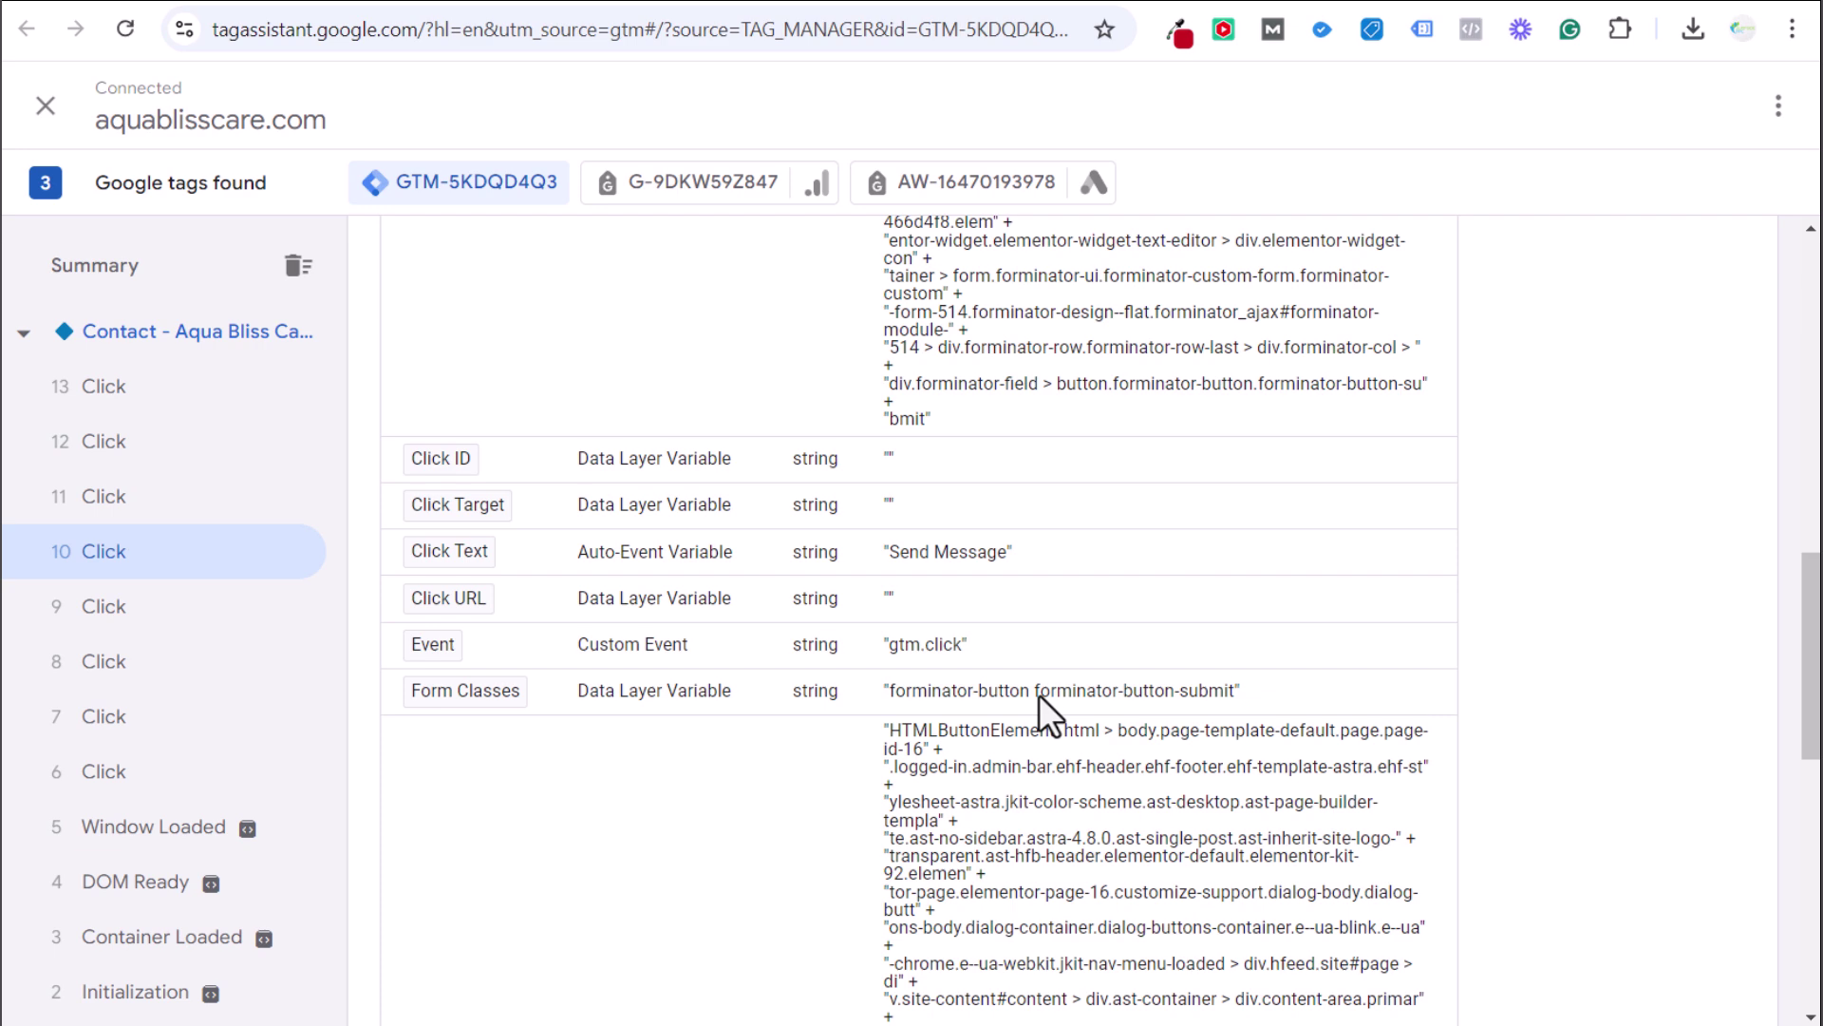
pyautogui.click(1276, 618)
pyautogui.scroll(5, 1271, 608)
pyautogui.scroll(1, 1087, 337)
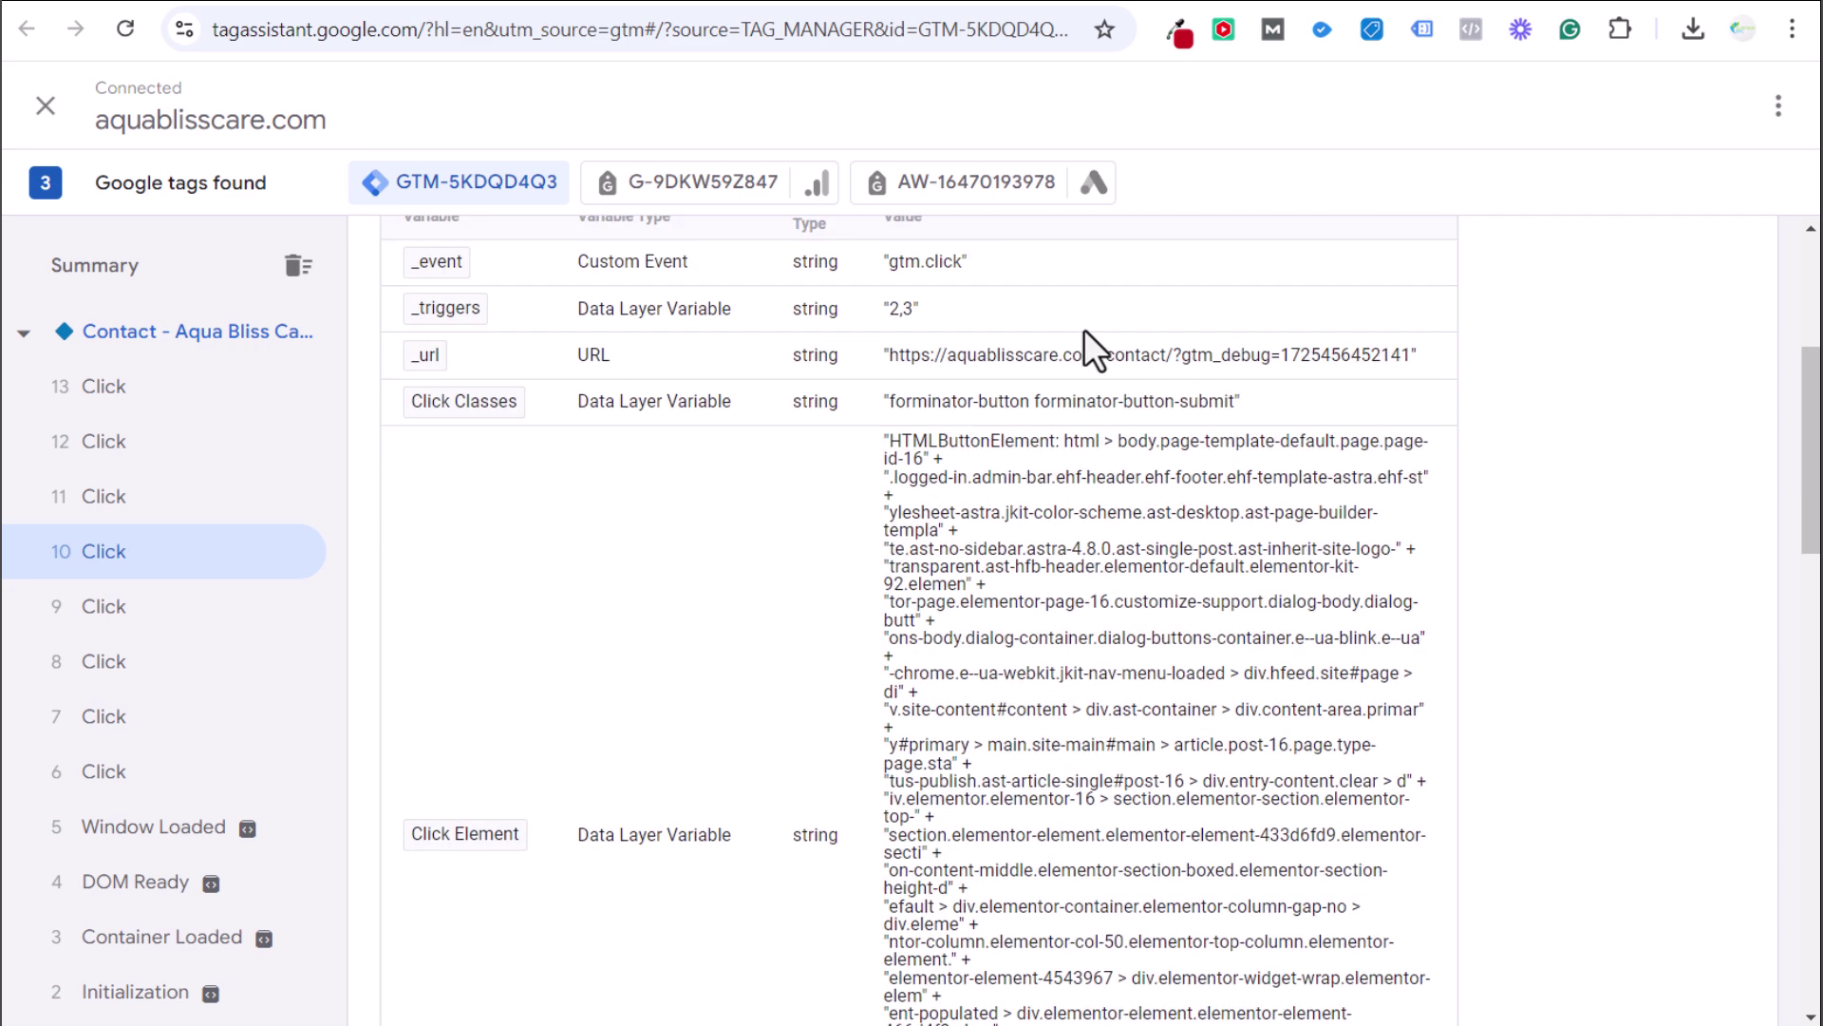
# Review the submit button event's Click Classes value, then switch to the contact page and try to submit the empty form
pyautogui.moveTo(1037, 418); pyautogui.dragTo(1215, 429)
pyautogui.click(1216, 430)
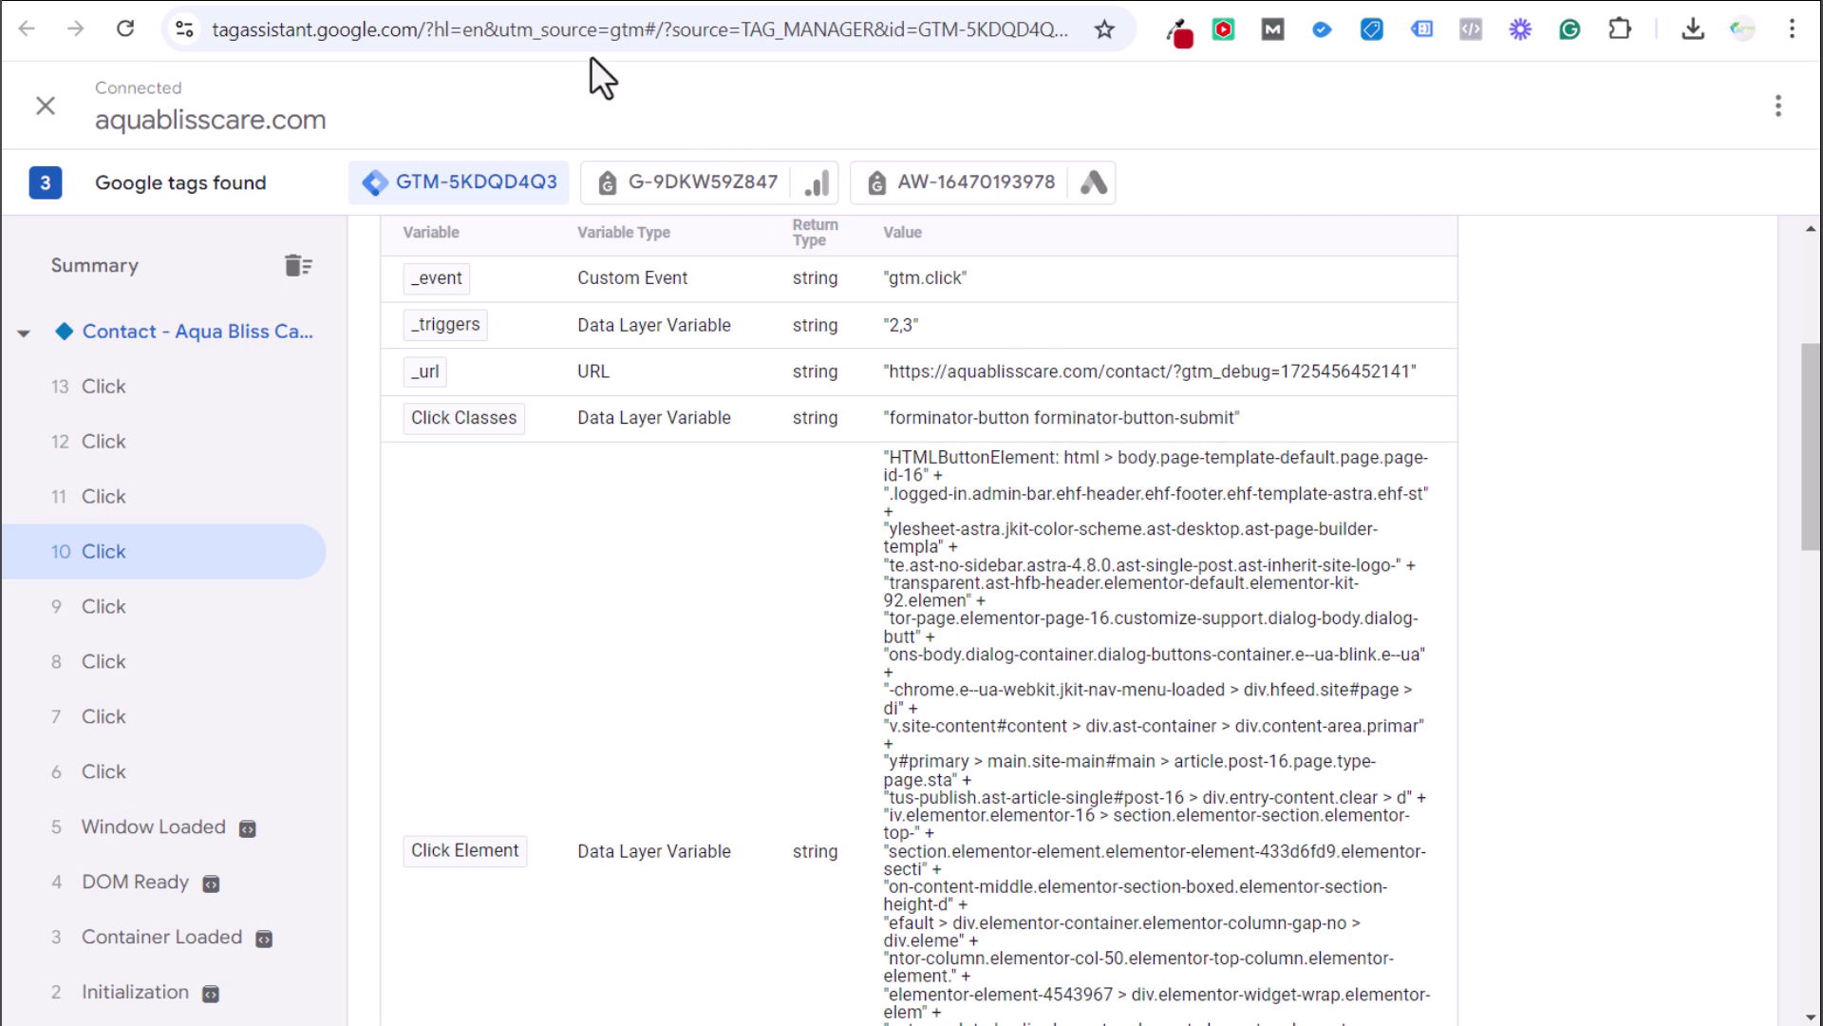
pyautogui.hotkey('alt', 'Tab')
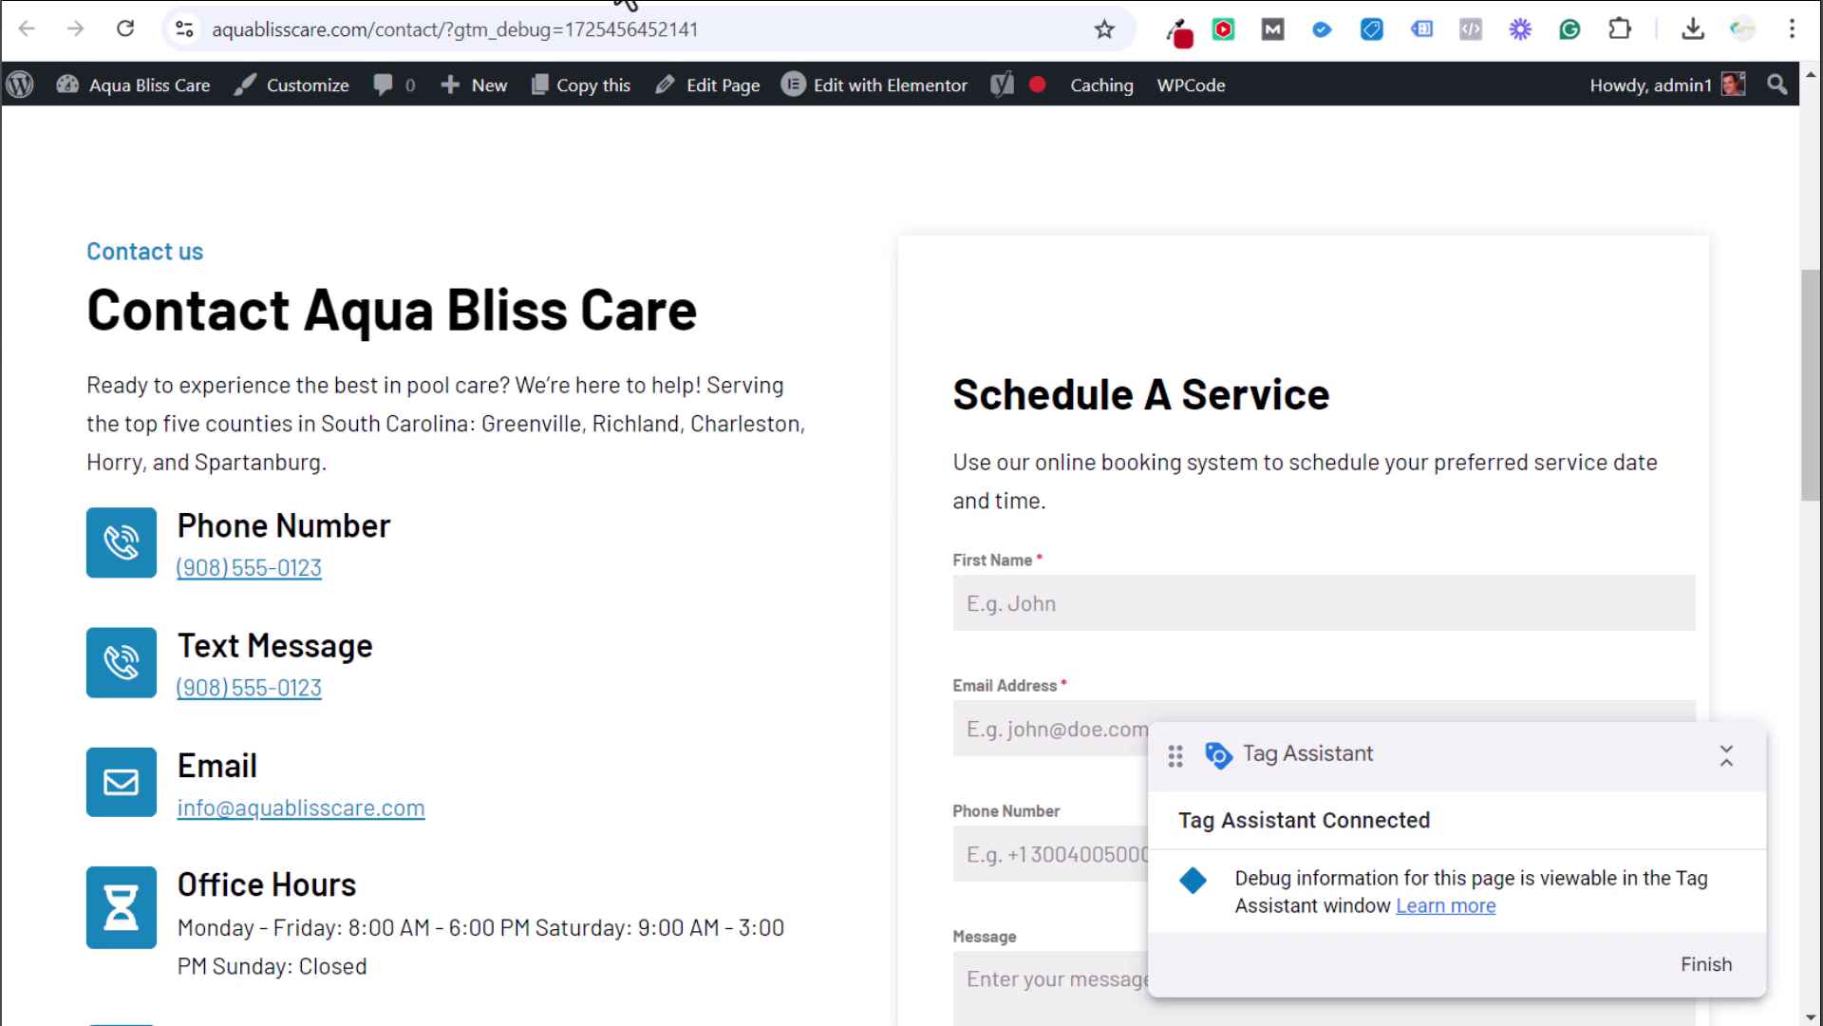
pyautogui.scroll(-4, 911, 636)
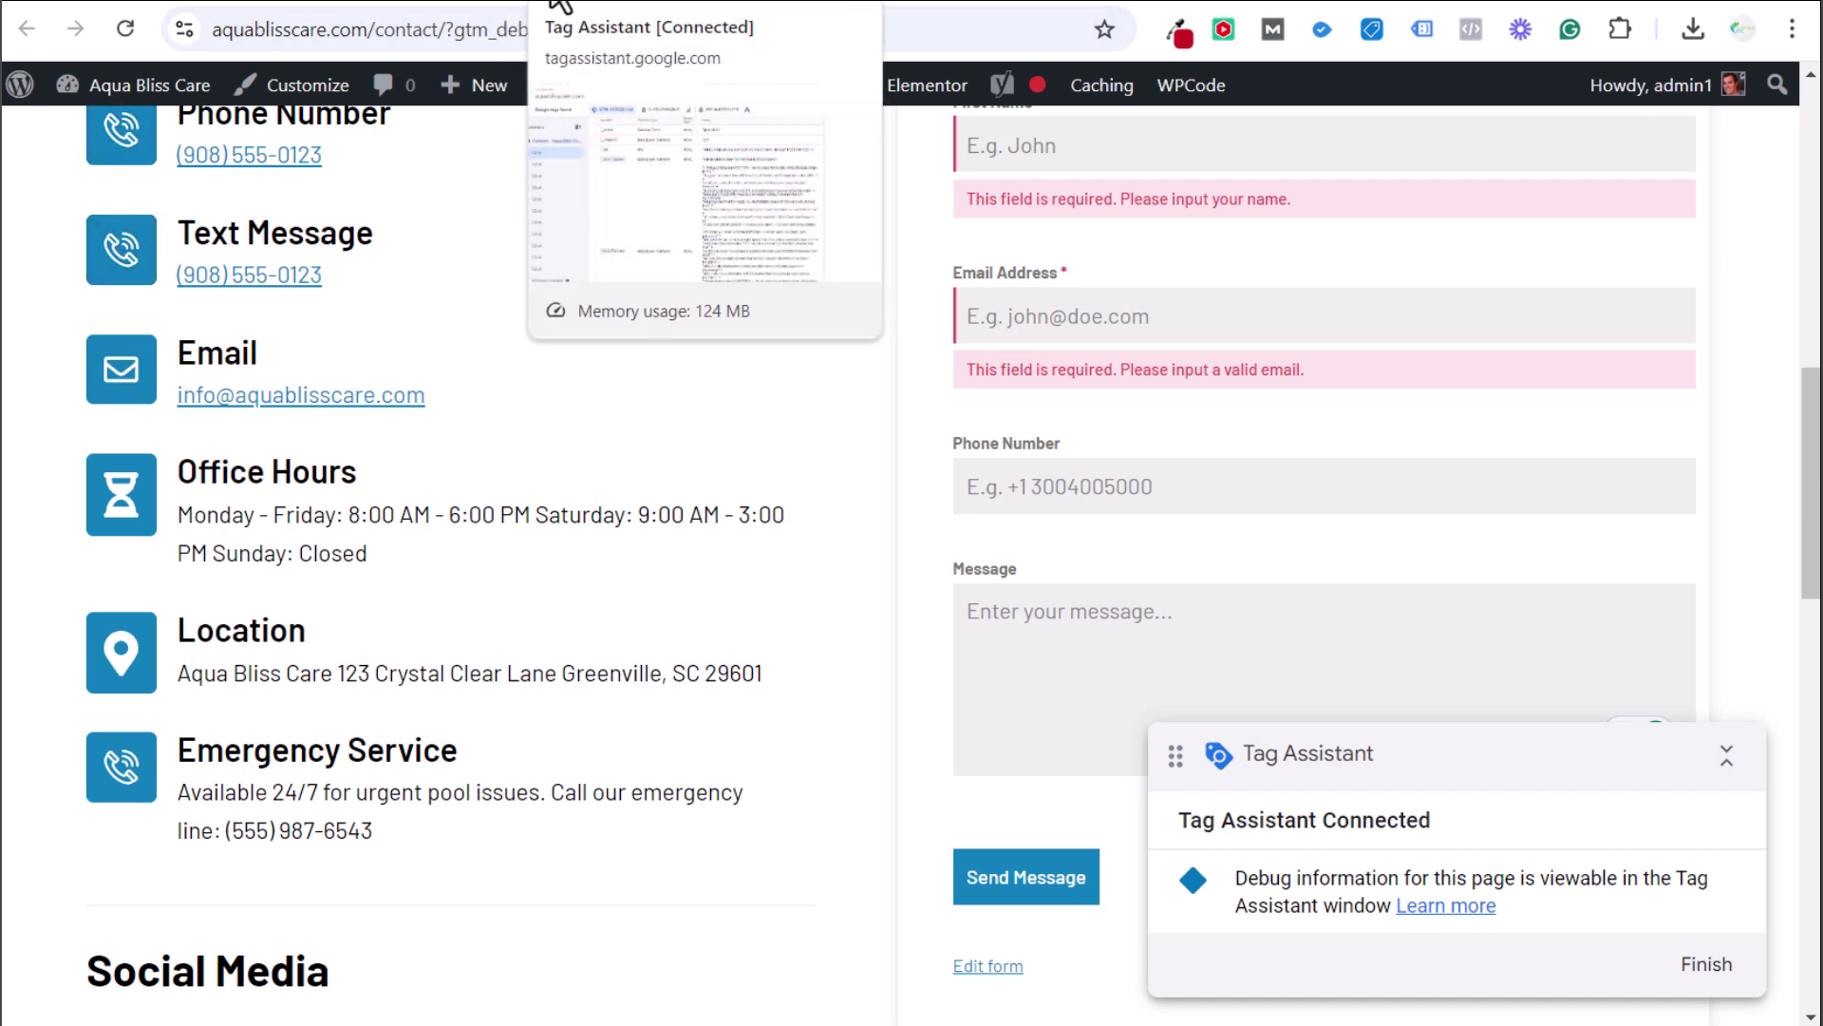
# Switch to Tag Manager and open the built-in variables configuration of the aquablisscare.com container
pyautogui.click(558, 5)
pyautogui.click(531, 10)
pyautogui.click(540, 7)
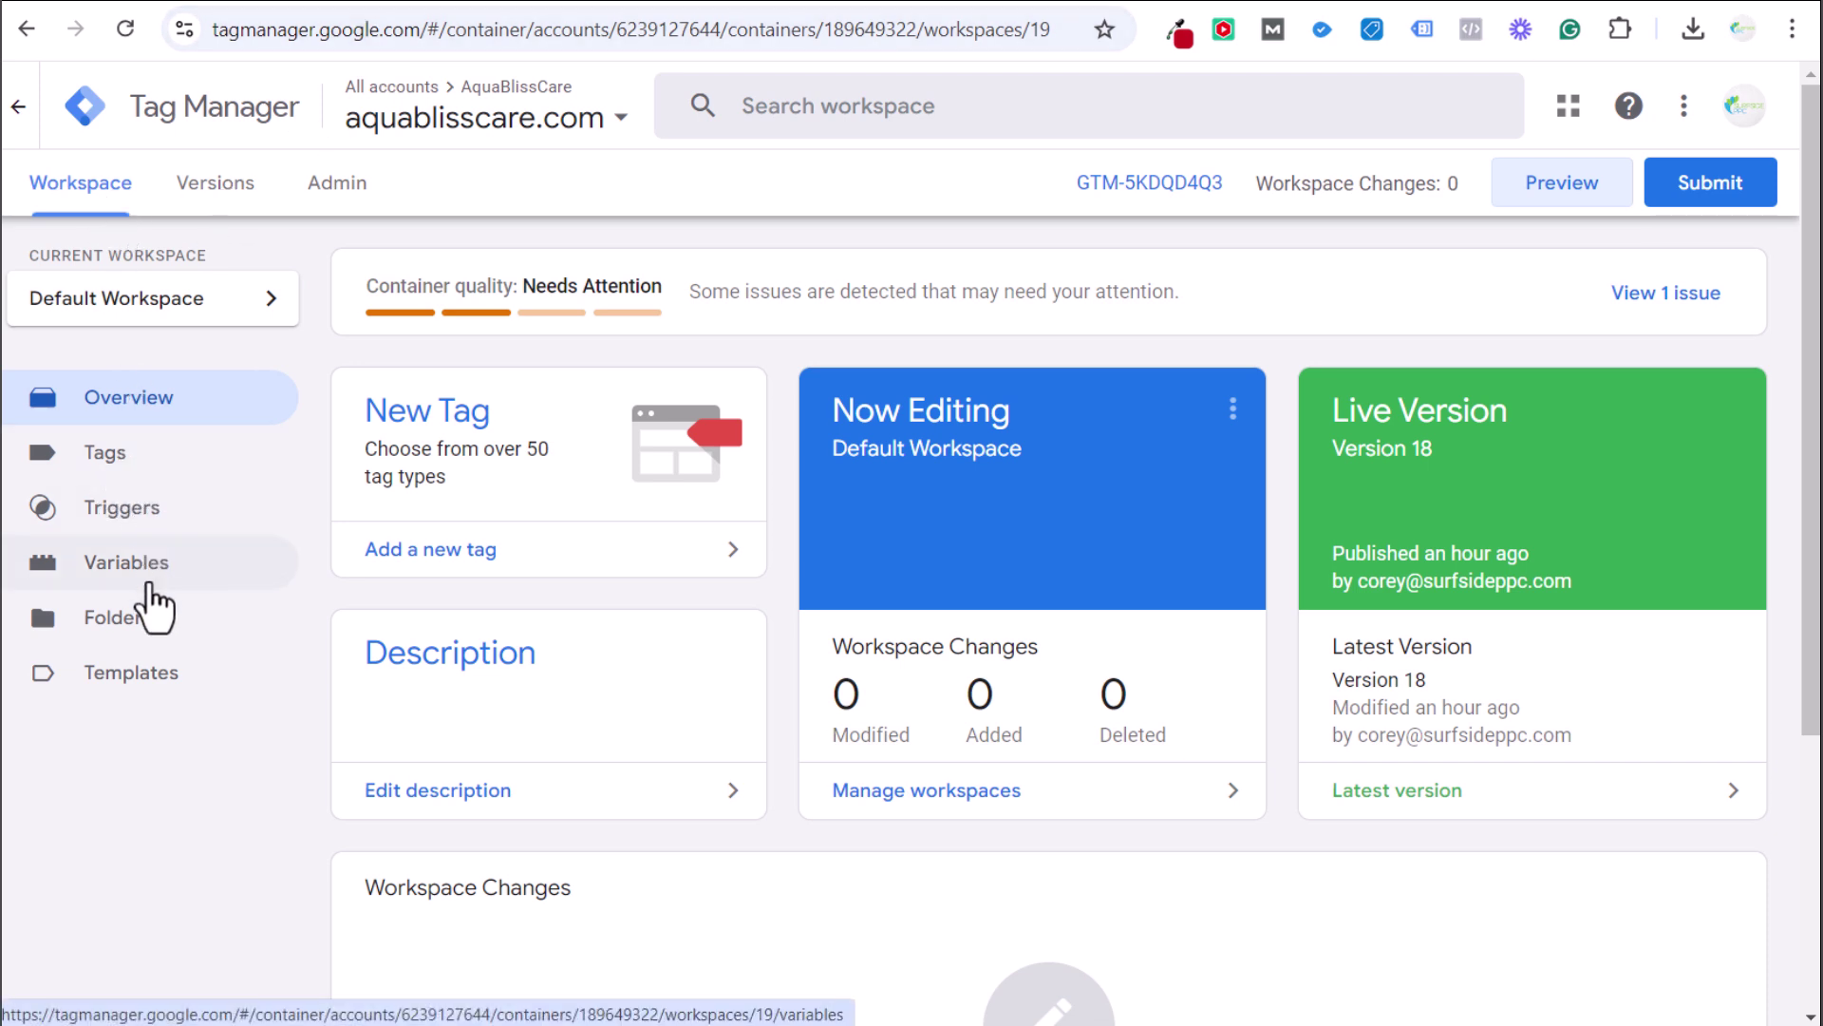
pyautogui.click(145, 574)
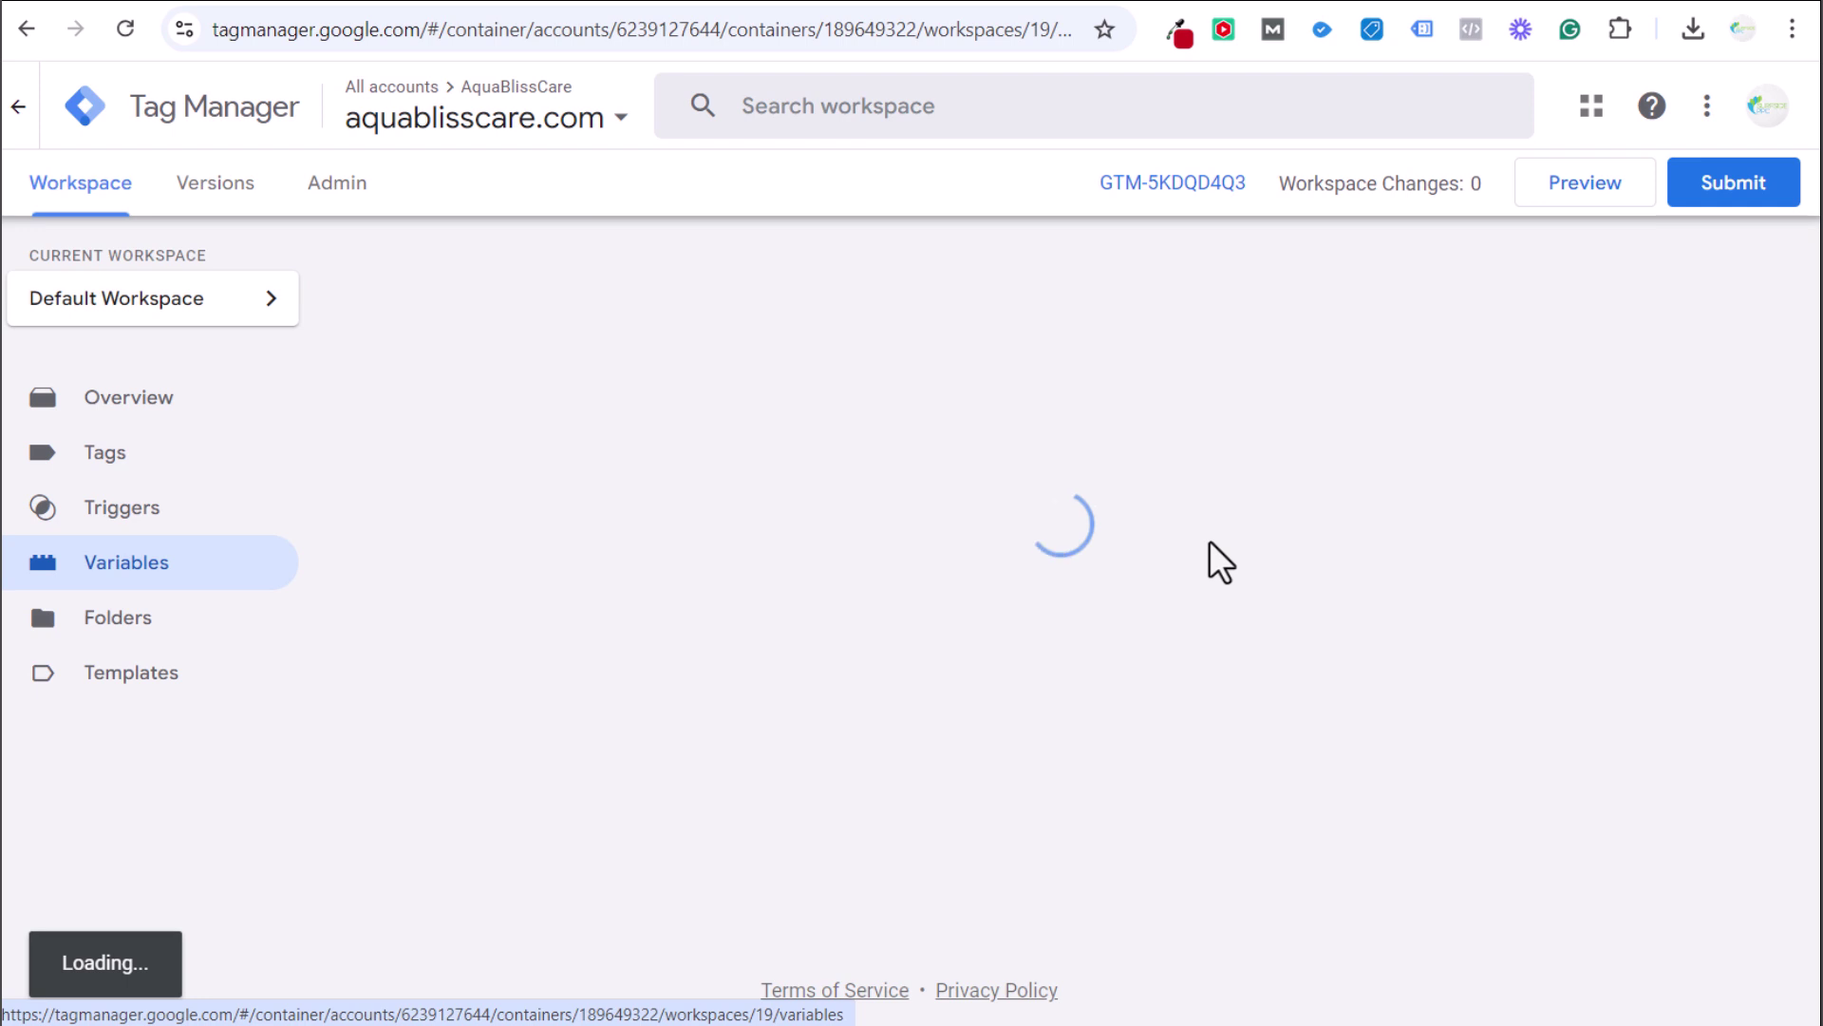
pyautogui.scroll(-1, 1254, 466)
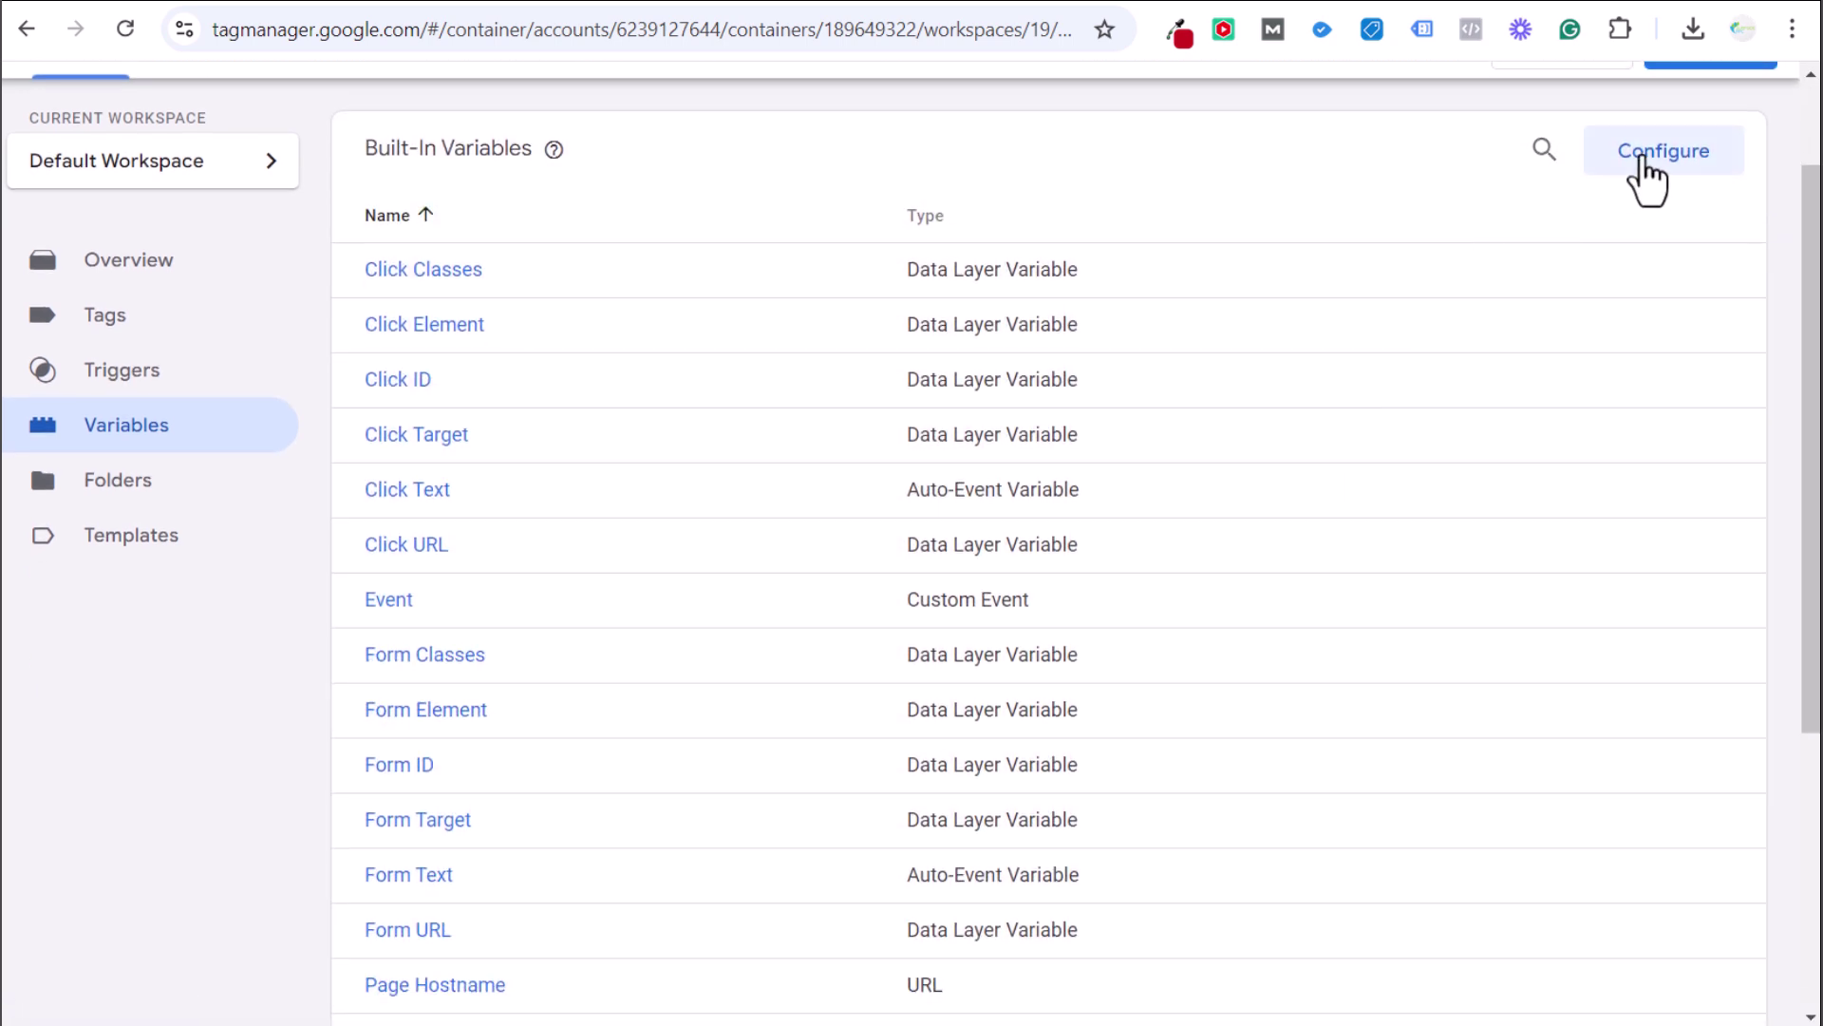
pyautogui.click(1664, 167)
# Examine which built-in variables are enabled, focusing on the Clicks and Forms groups, and close the configuration
pyautogui.scroll(-6, 1295, 504)
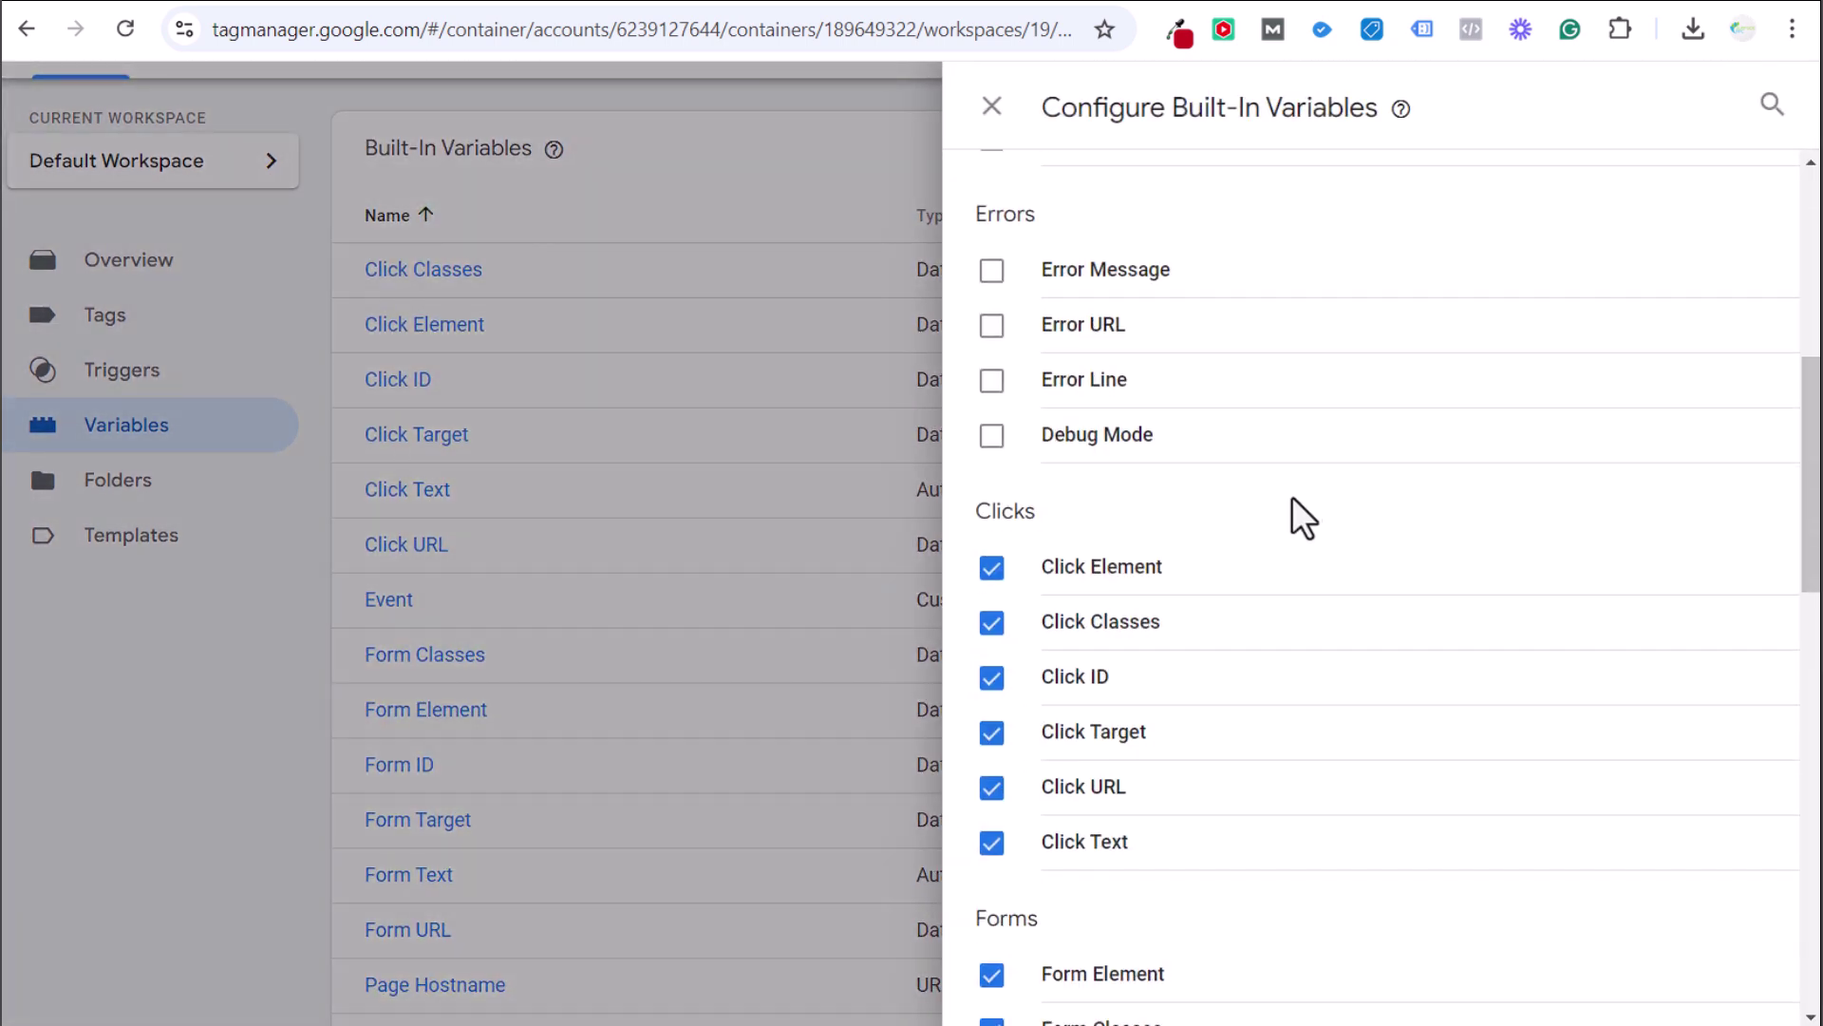
pyautogui.scroll(-5, 1309, 560)
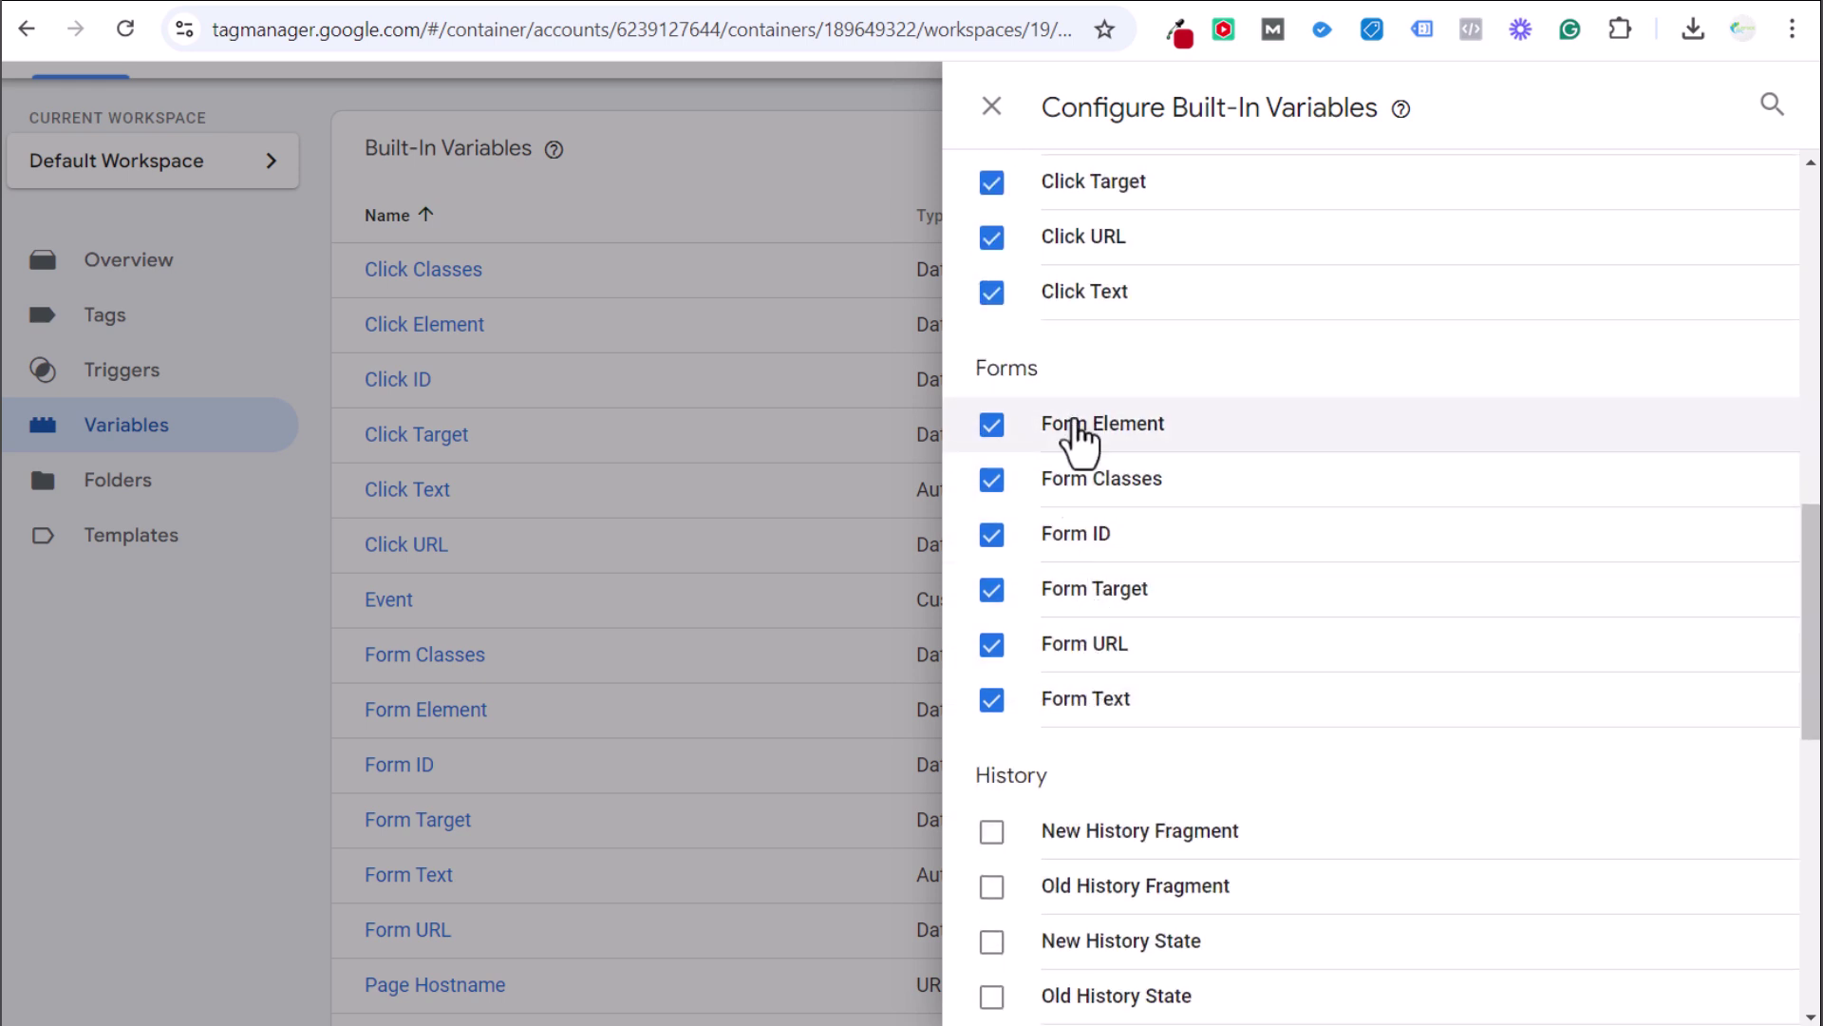
pyautogui.scroll(10, 1263, 570)
pyautogui.scroll(1, 1282, 863)
pyautogui.scroll(-15, 1314, 509)
pyautogui.scroll(-6, 1318, 503)
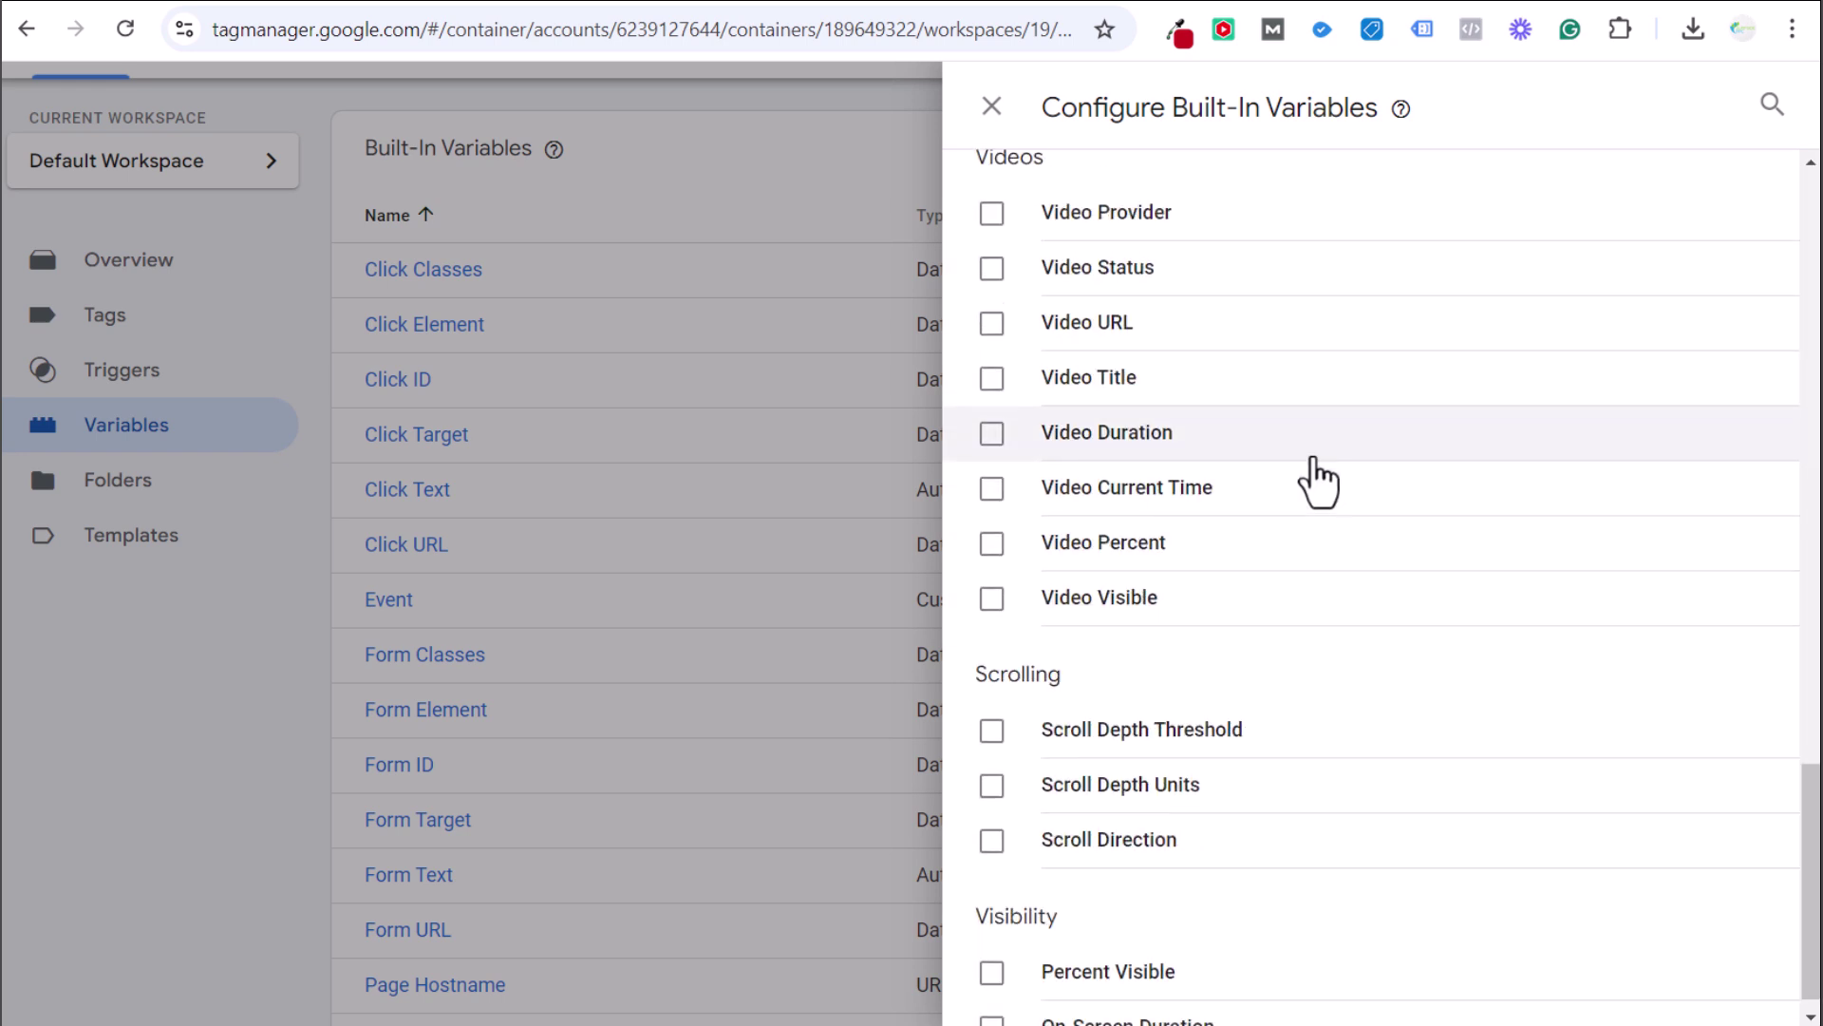
pyautogui.scroll(3, 1342, 703)
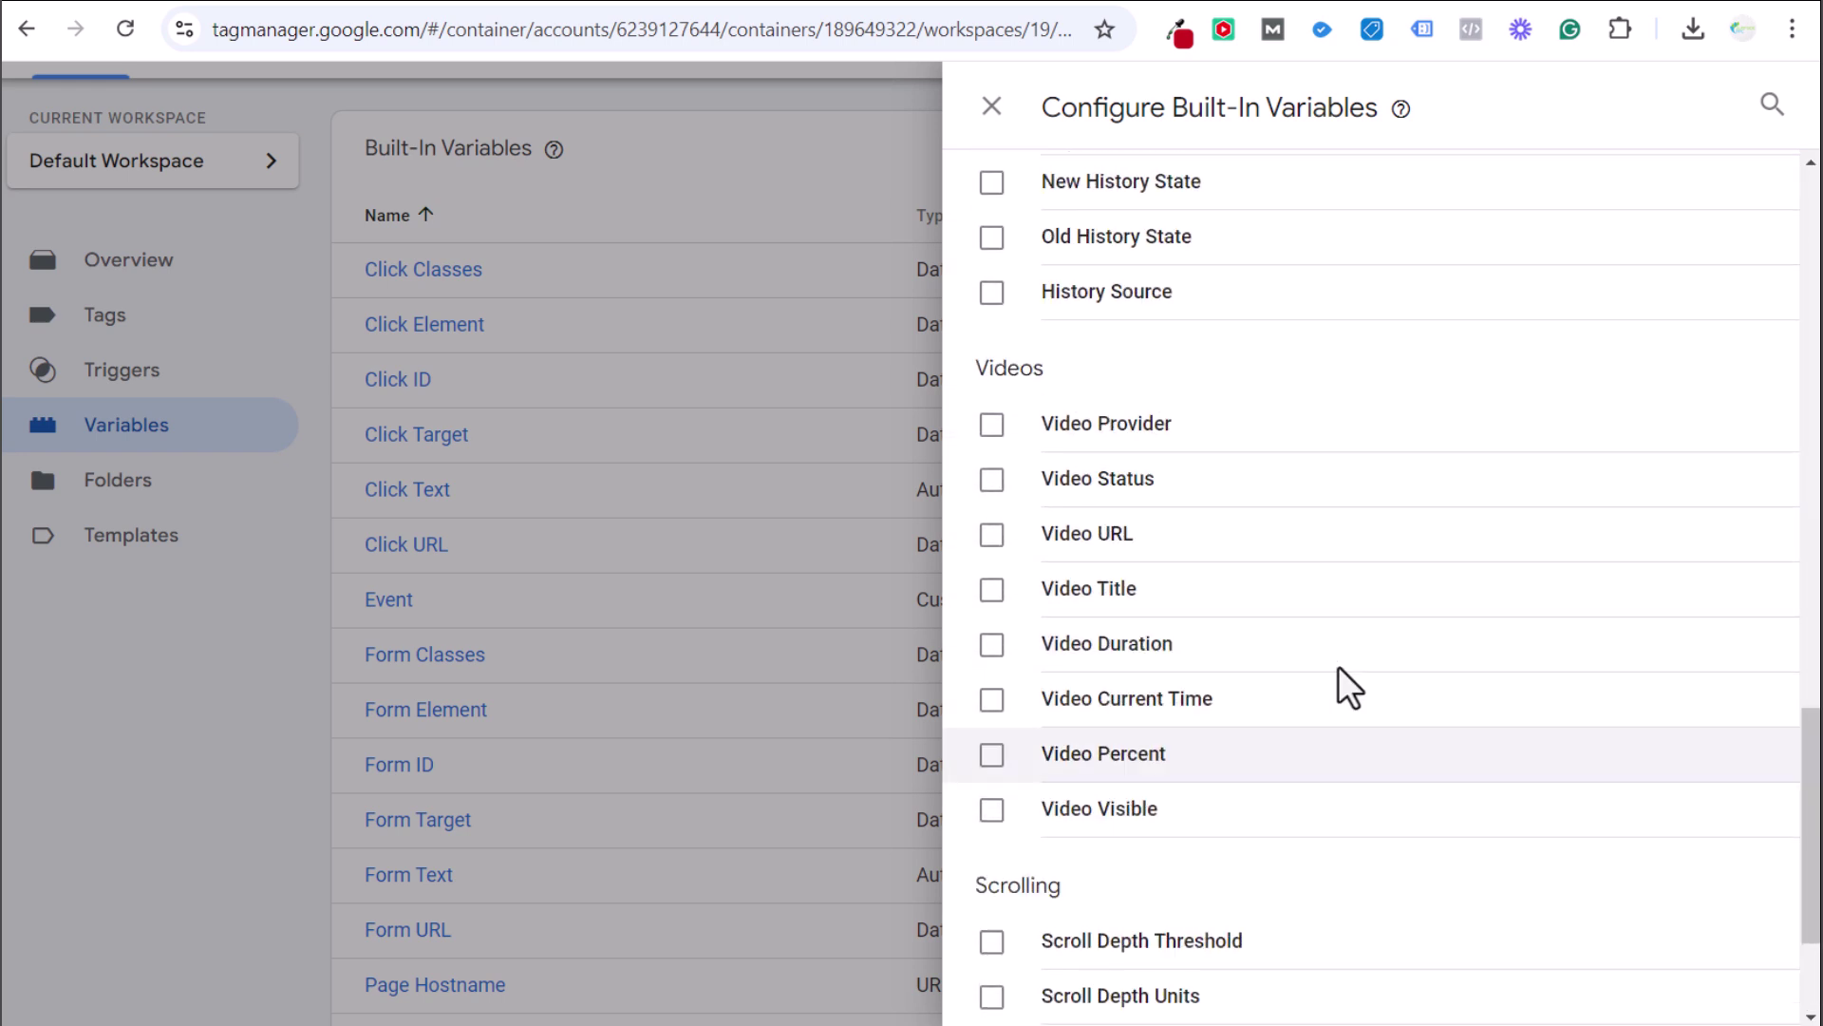
pyautogui.scroll(4, 1187, 380)
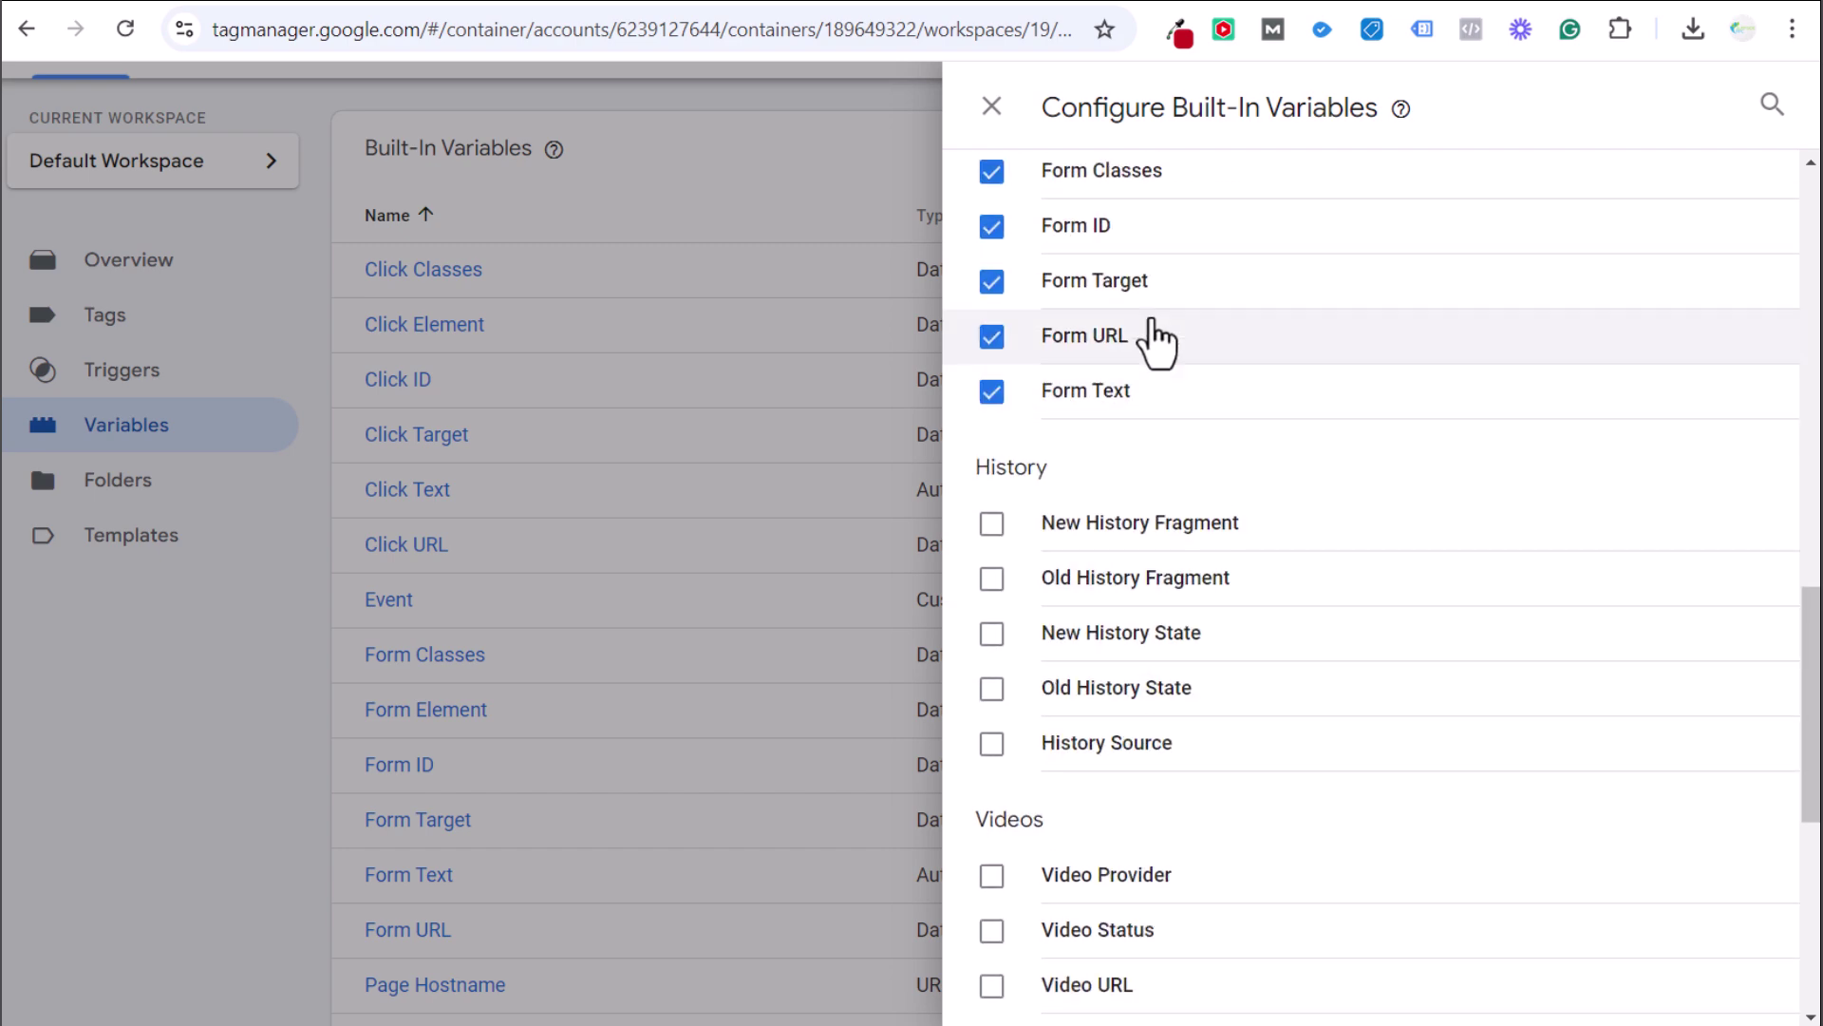
pyautogui.click(993, 107)
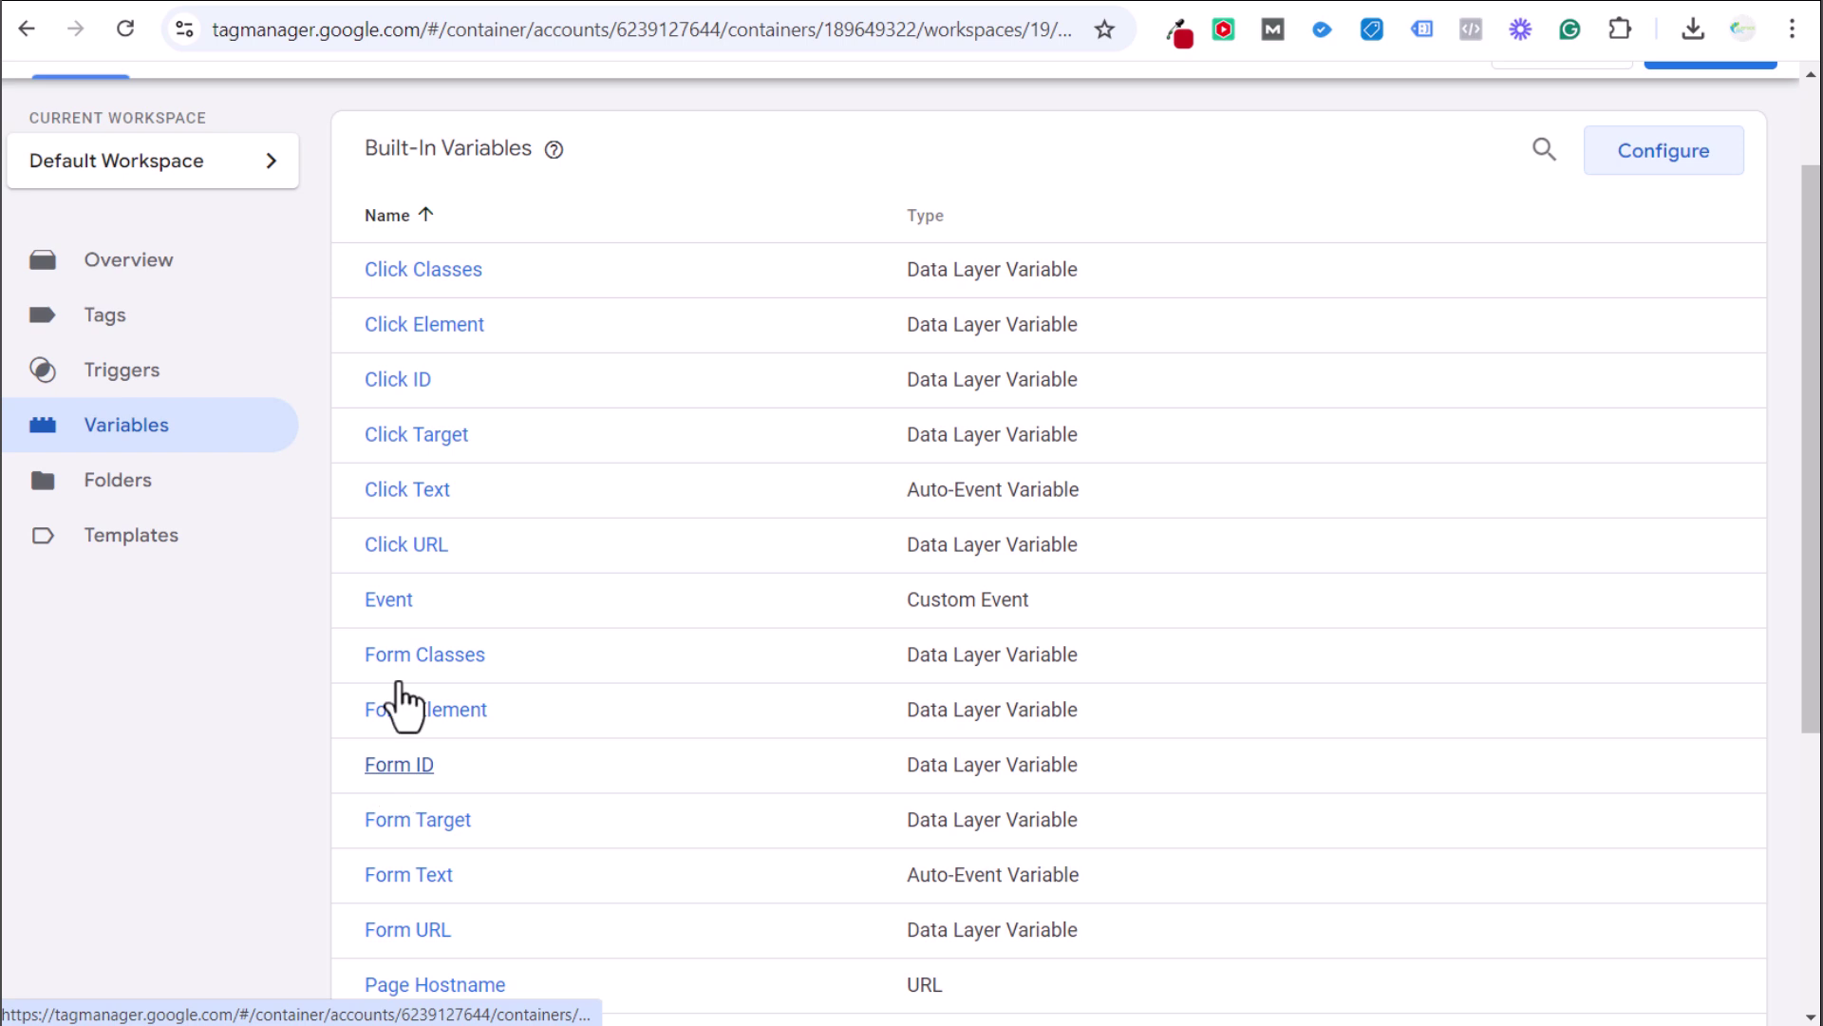
# Show the container's tags, switch to Google Ads and start a new website conversion action from the conversions summary
pyautogui.click(165, 327)
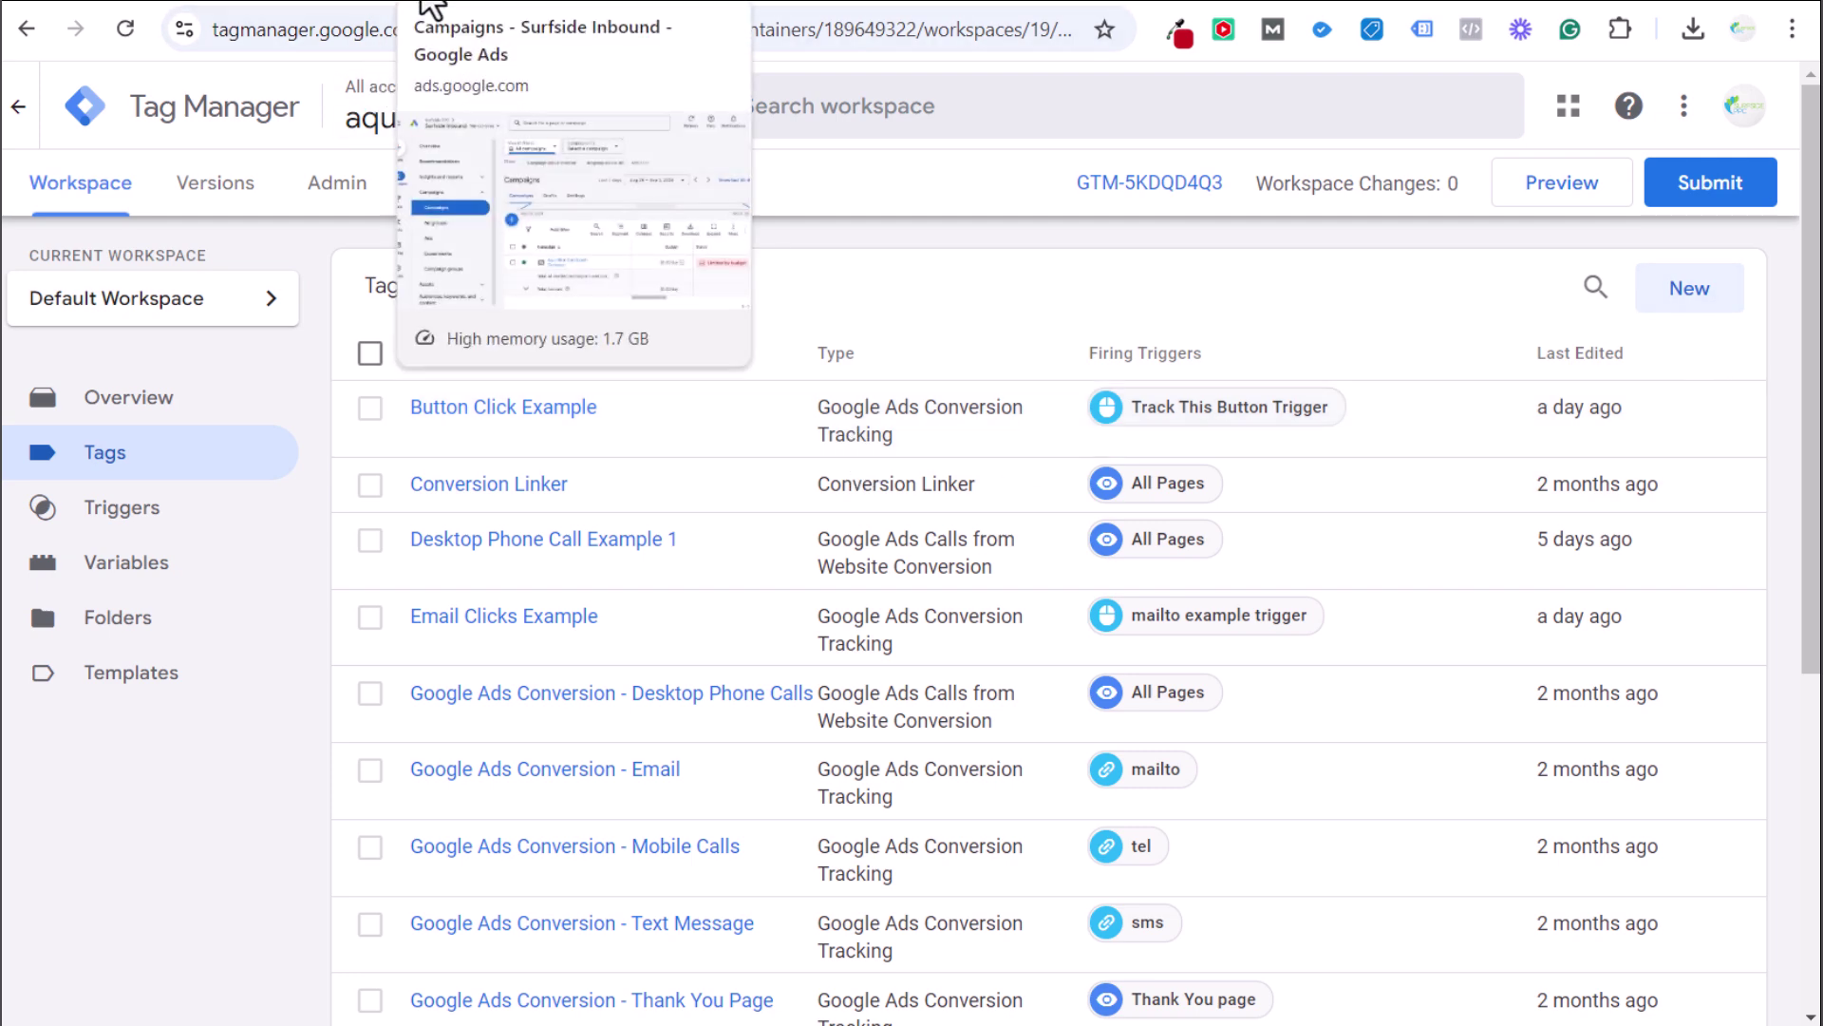
pyautogui.click(427, 4)
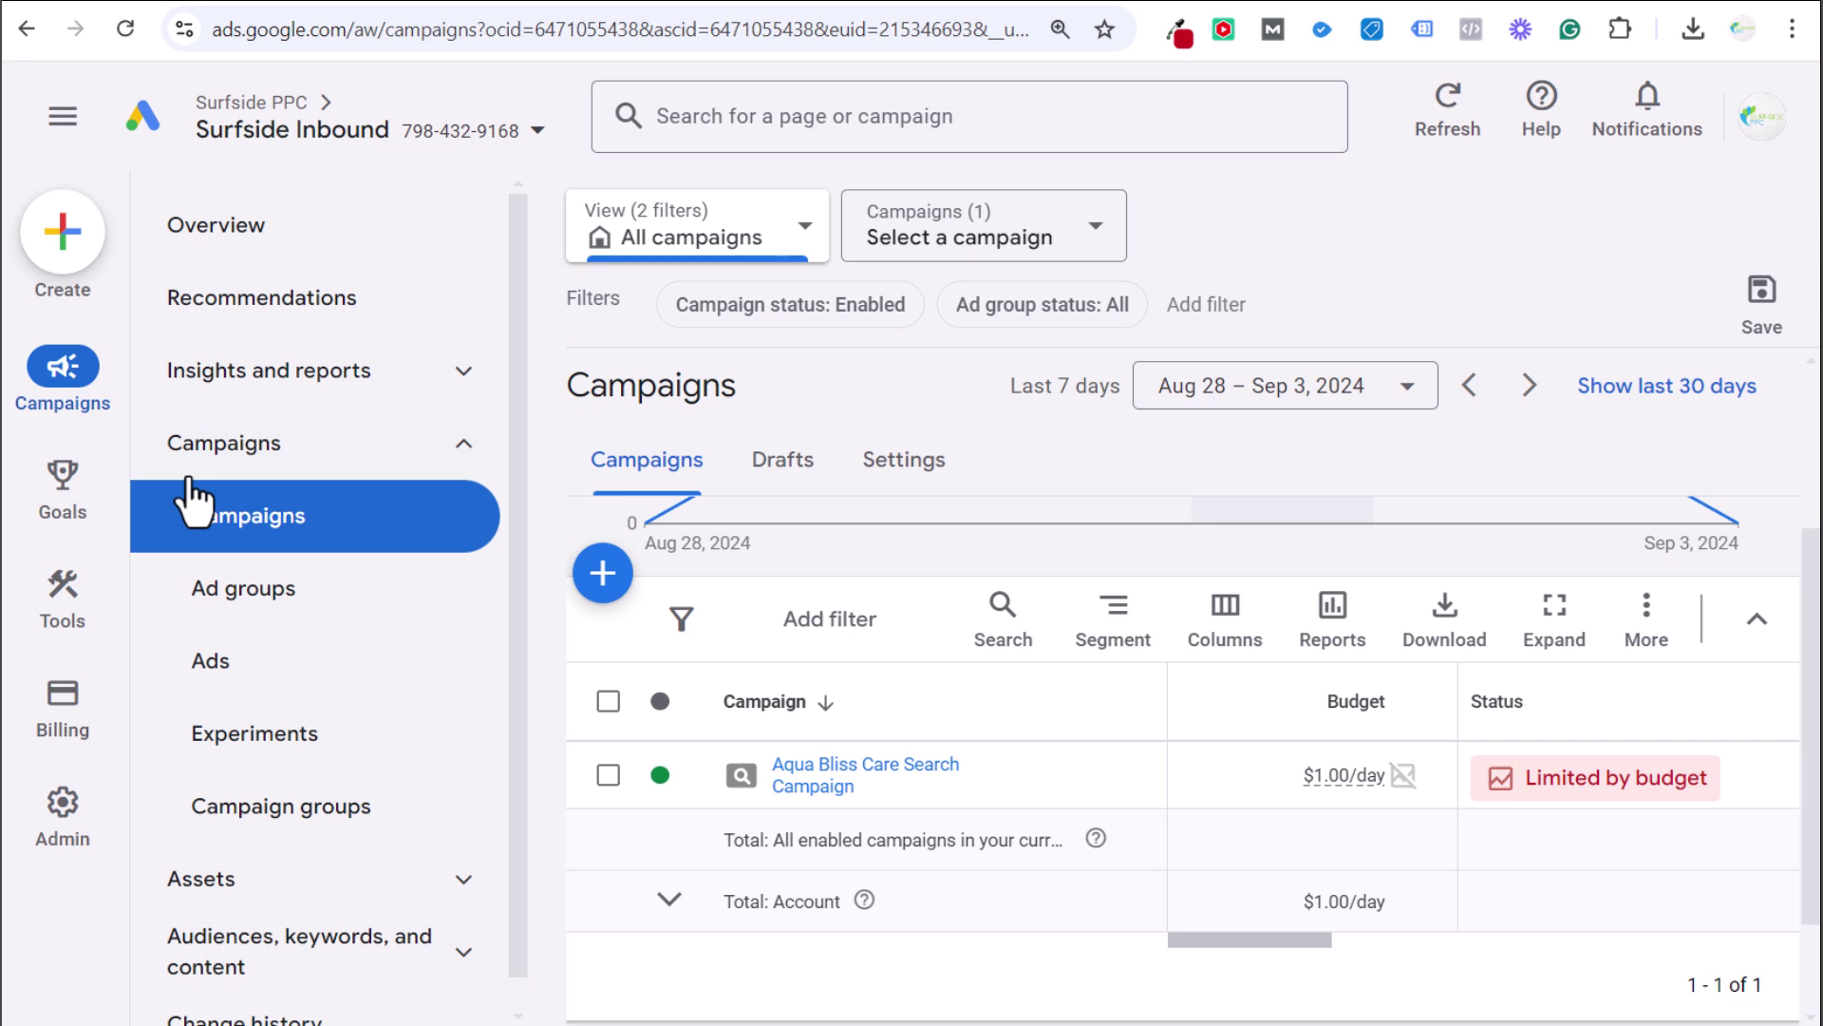
pyautogui.moveTo(64, 503)
pyautogui.click(399, 224)
pyautogui.click(285, 317)
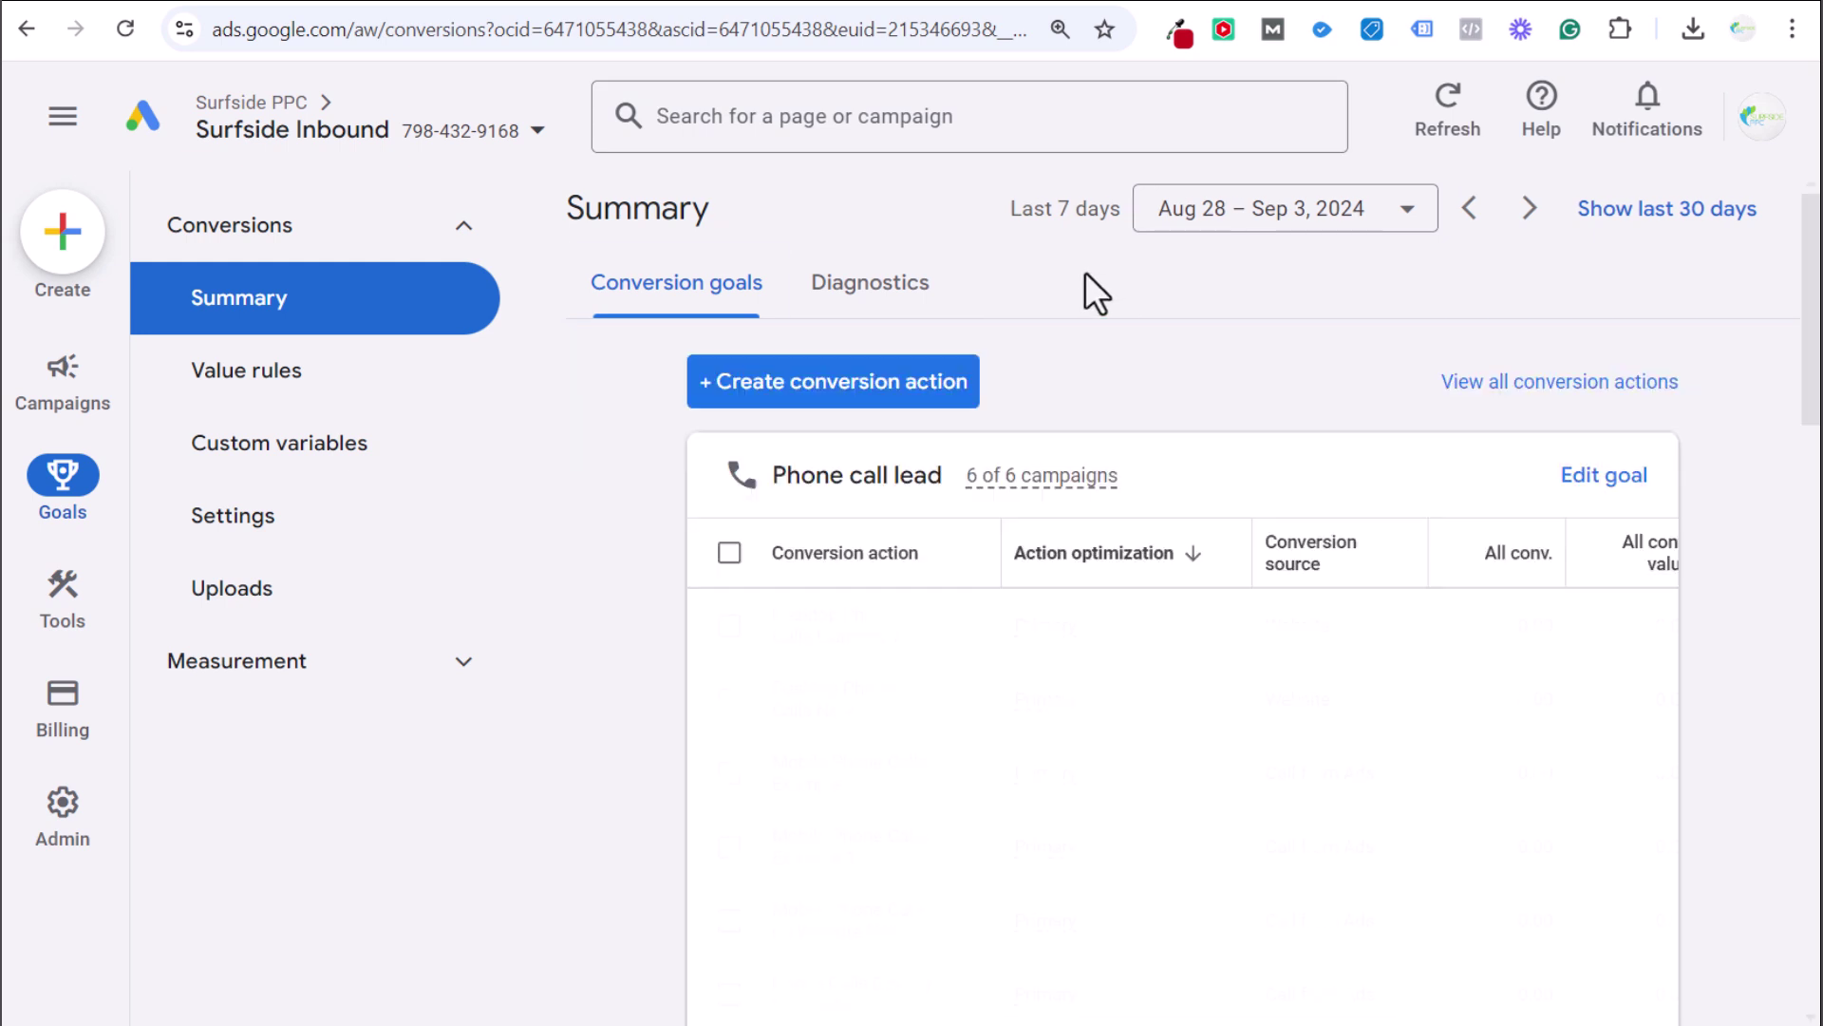
pyautogui.click(885, 380)
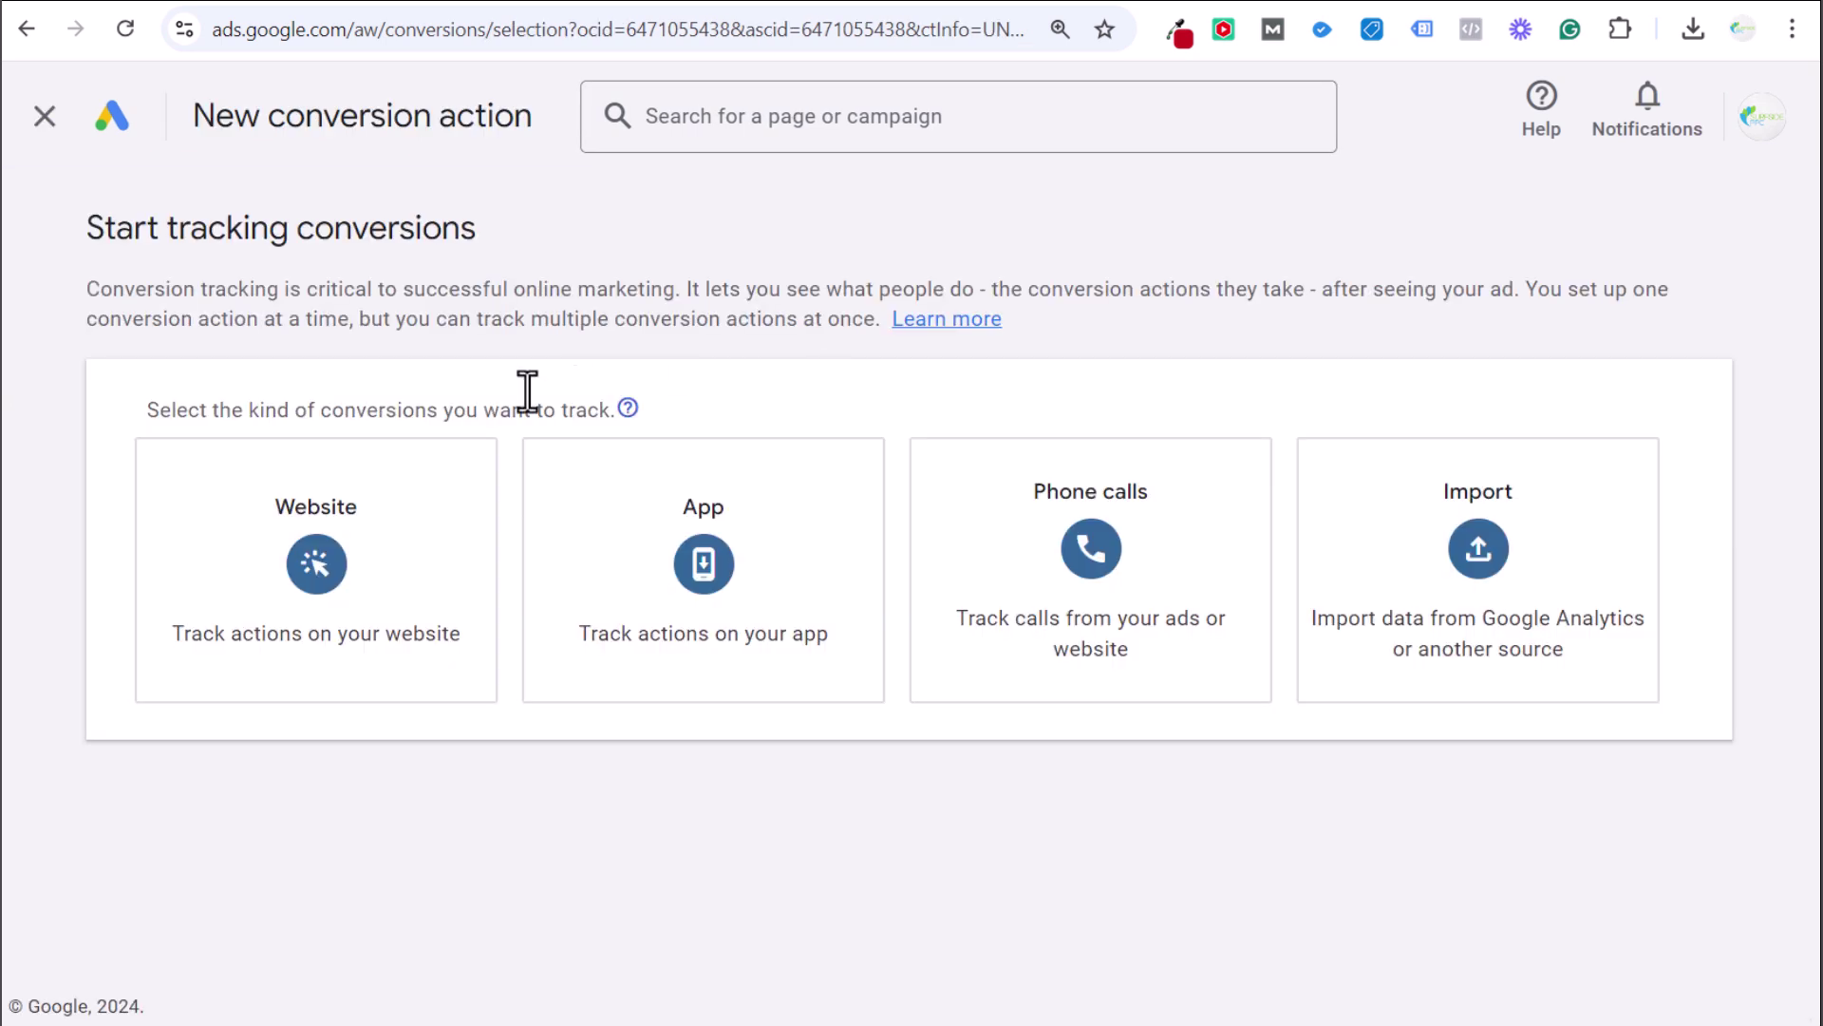
pyautogui.click(313, 598)
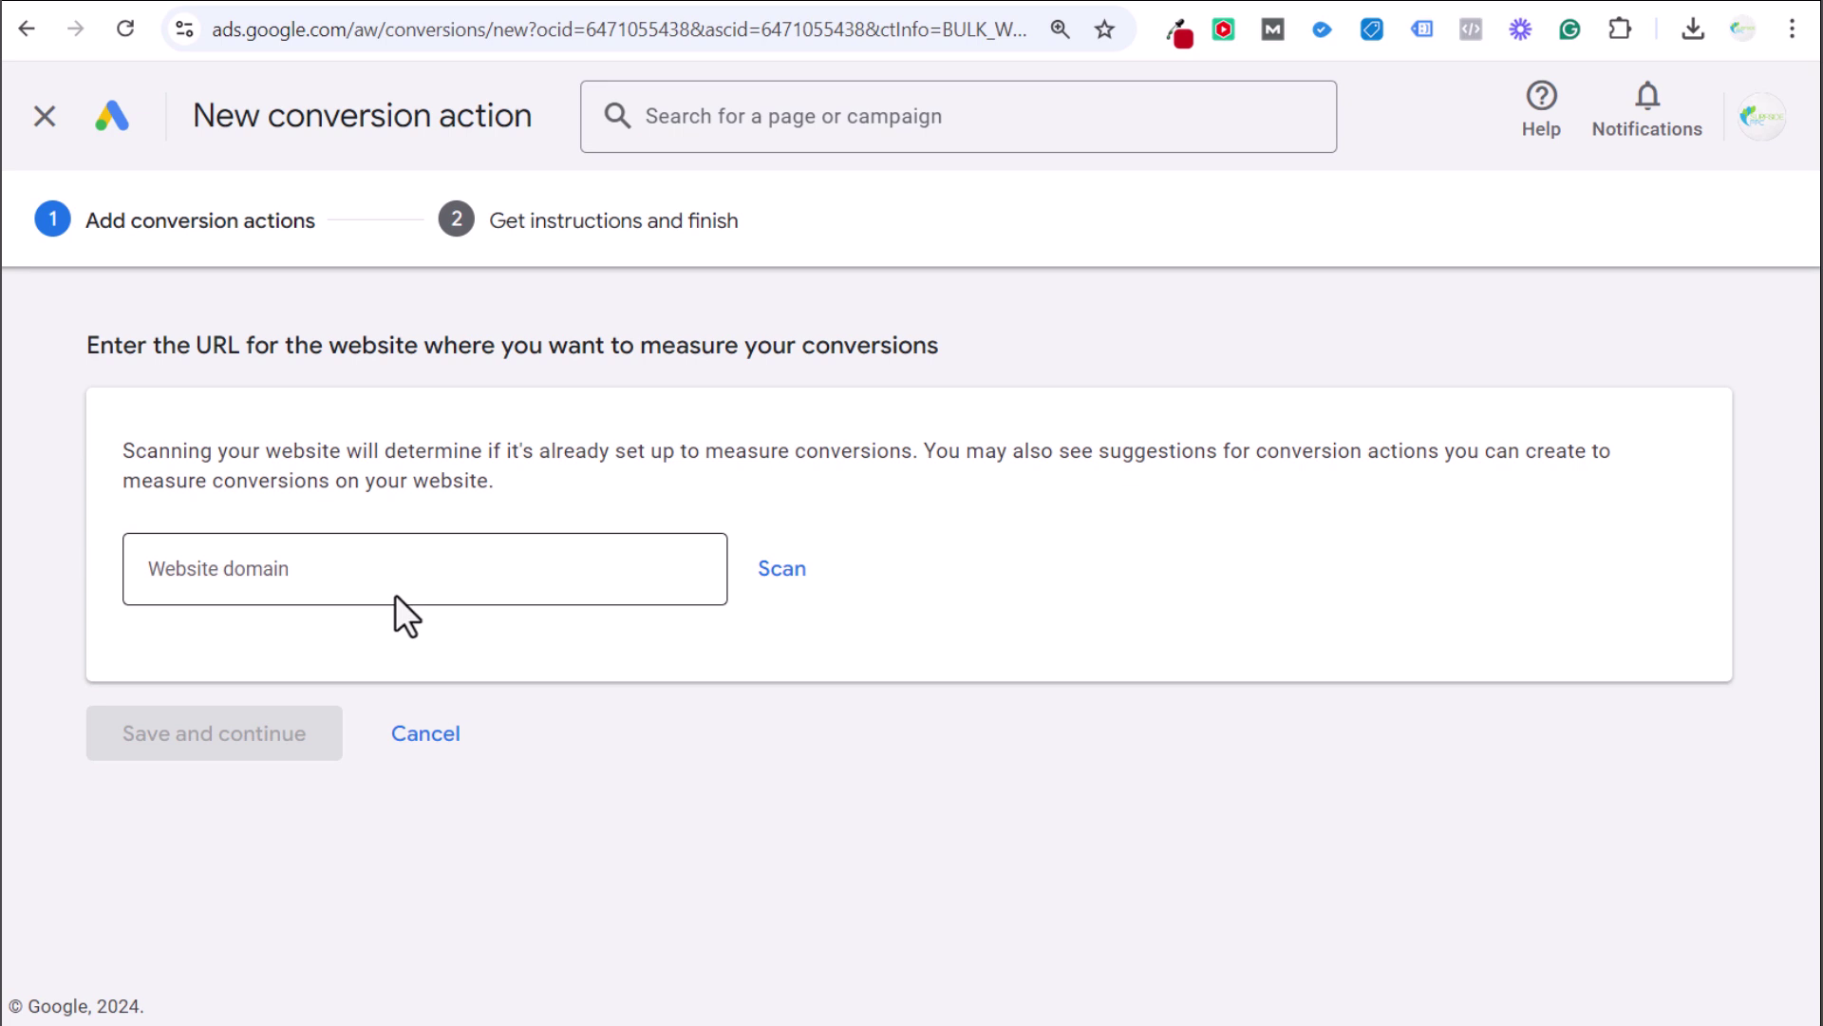
# Scan the website domain aquablisscare.com and start adding a conversion action manually
pyautogui.click(360, 572)
pyautogui.write('aquablisscare.com')
pyautogui.click(785, 570)
pyautogui.scroll(-4, 81, 397)
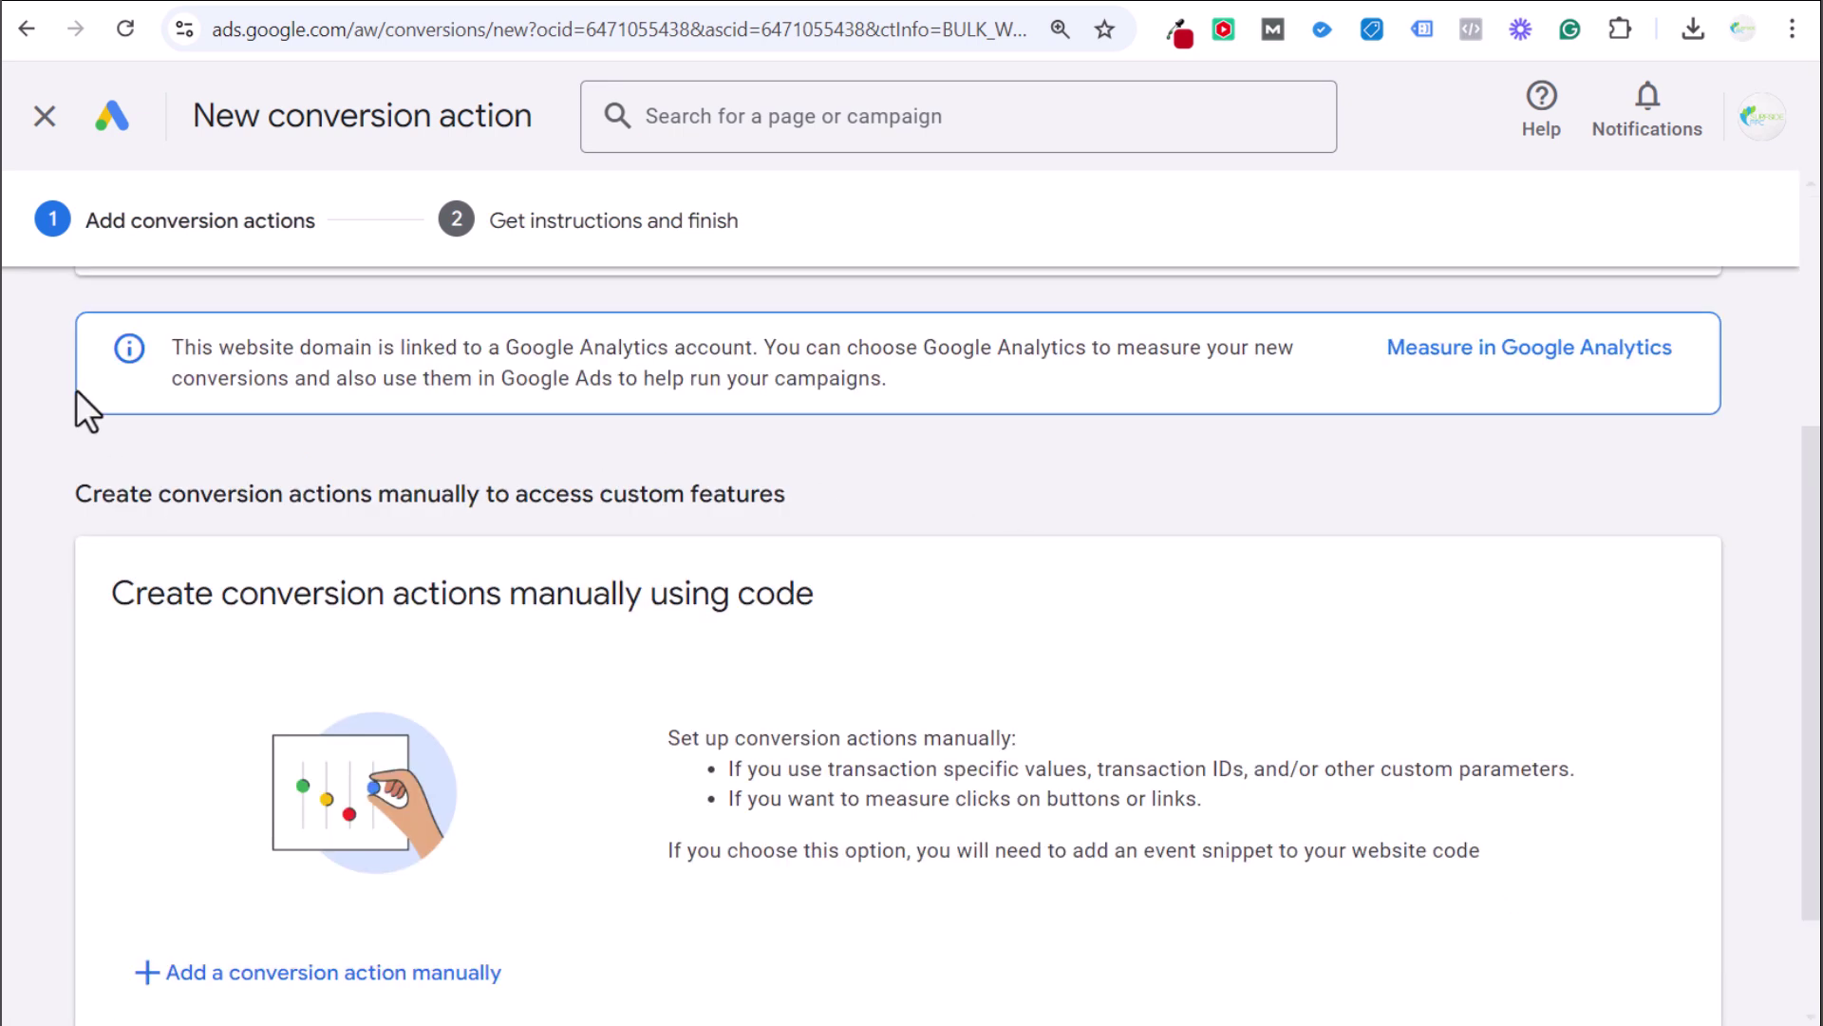
pyautogui.moveTo(276, 353); pyautogui.dragTo(669, 378)
pyautogui.click(726, 374)
pyautogui.scroll(-2, 912, 427)
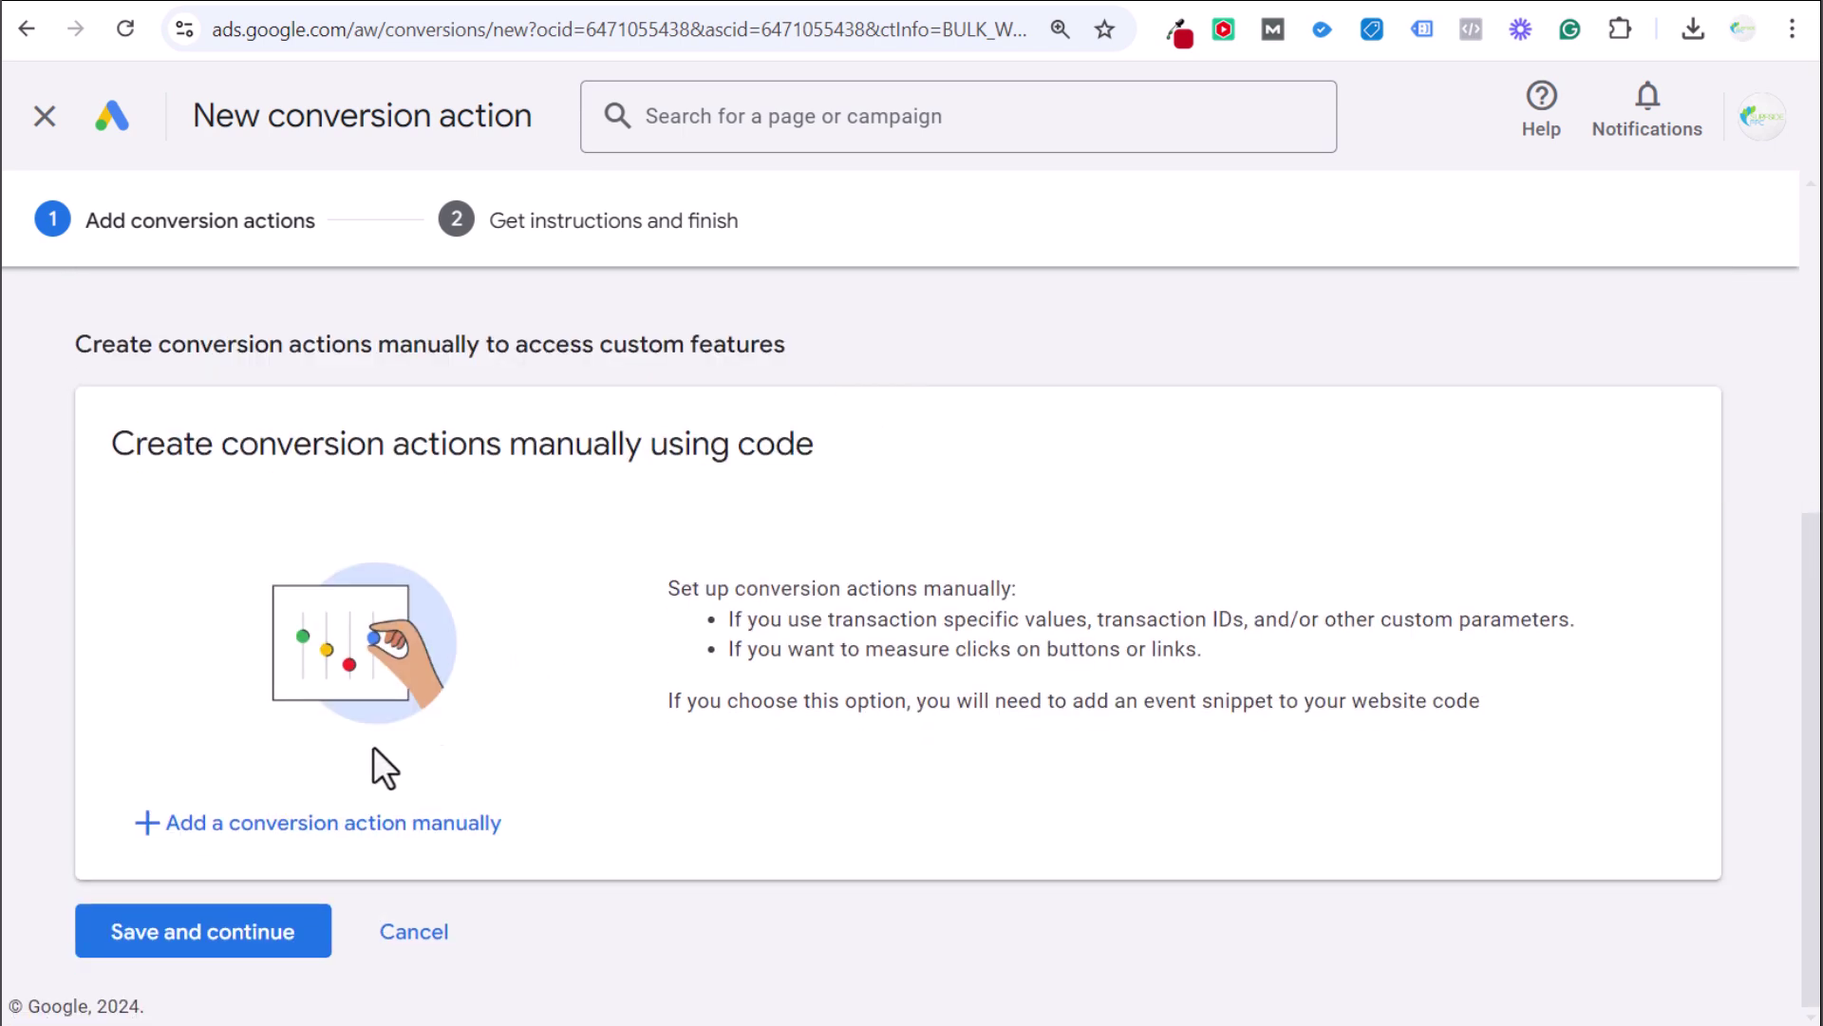
pyautogui.click(187, 823)
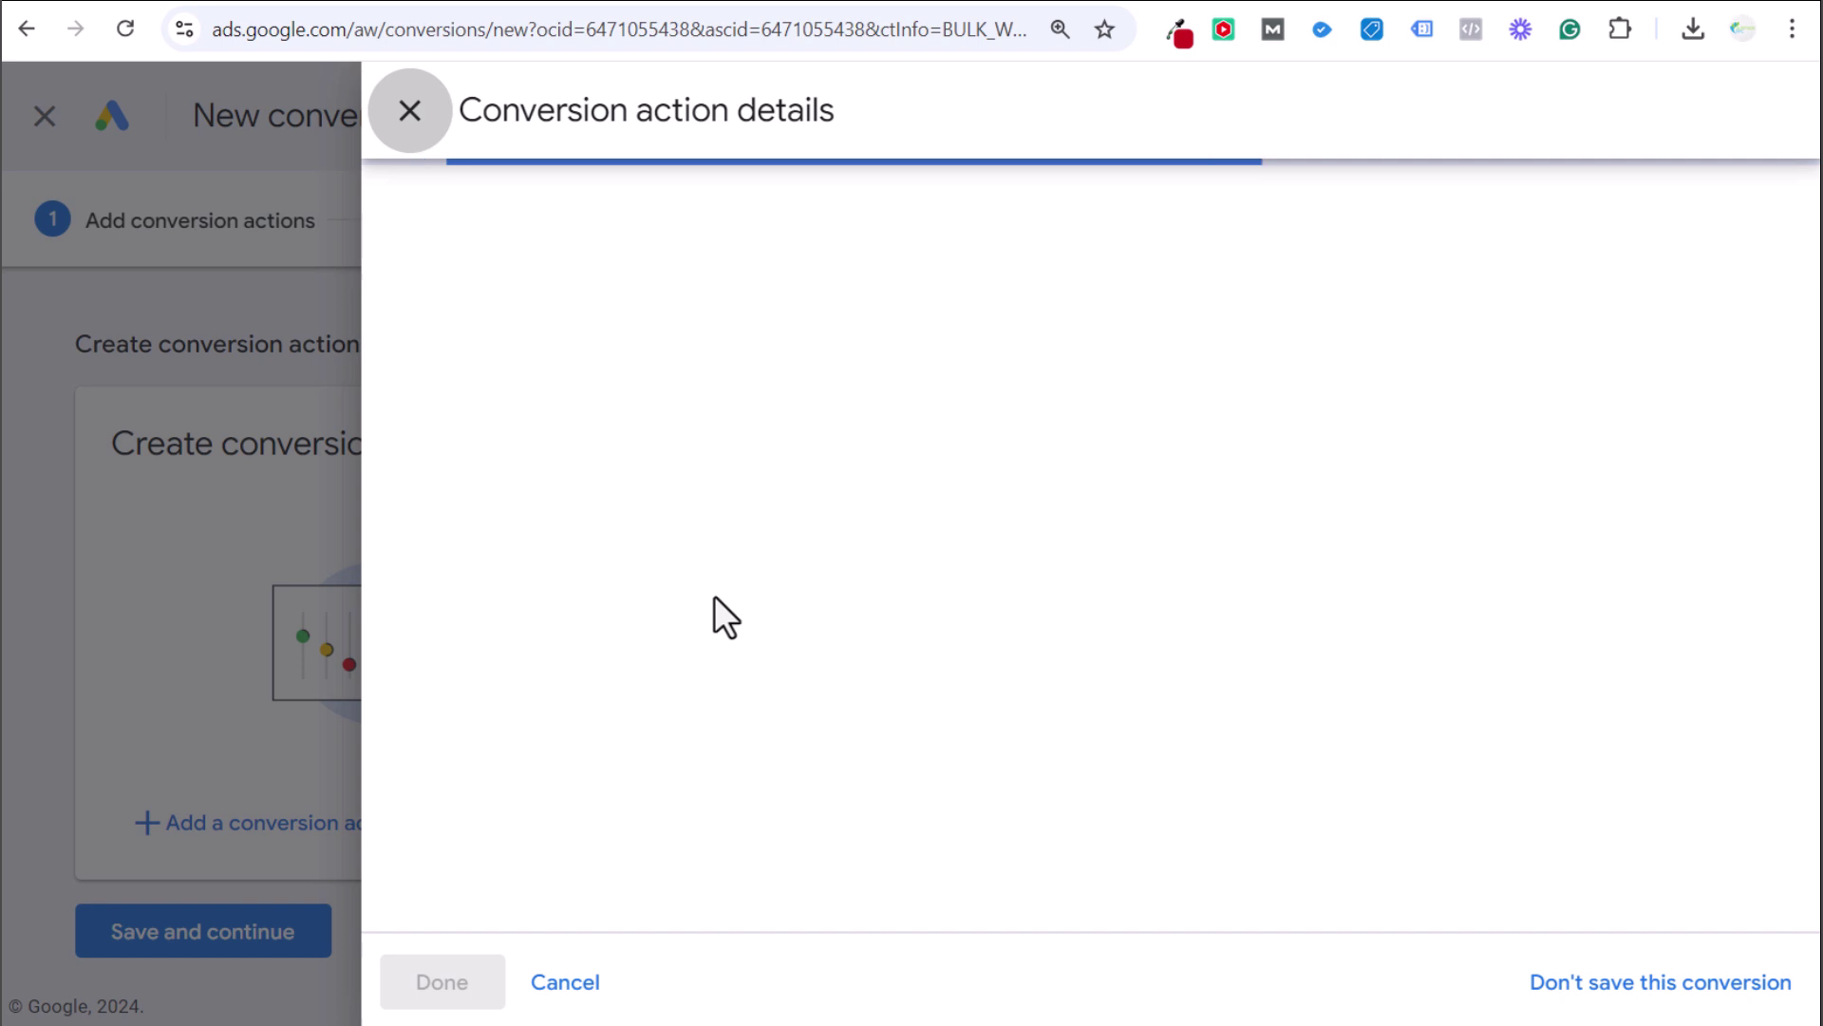
# Set the goal category to Contact and name the conversion action "Contact Form Example"
pyautogui.scroll(-1, 1078, 411)
pyautogui.click(948, 374)
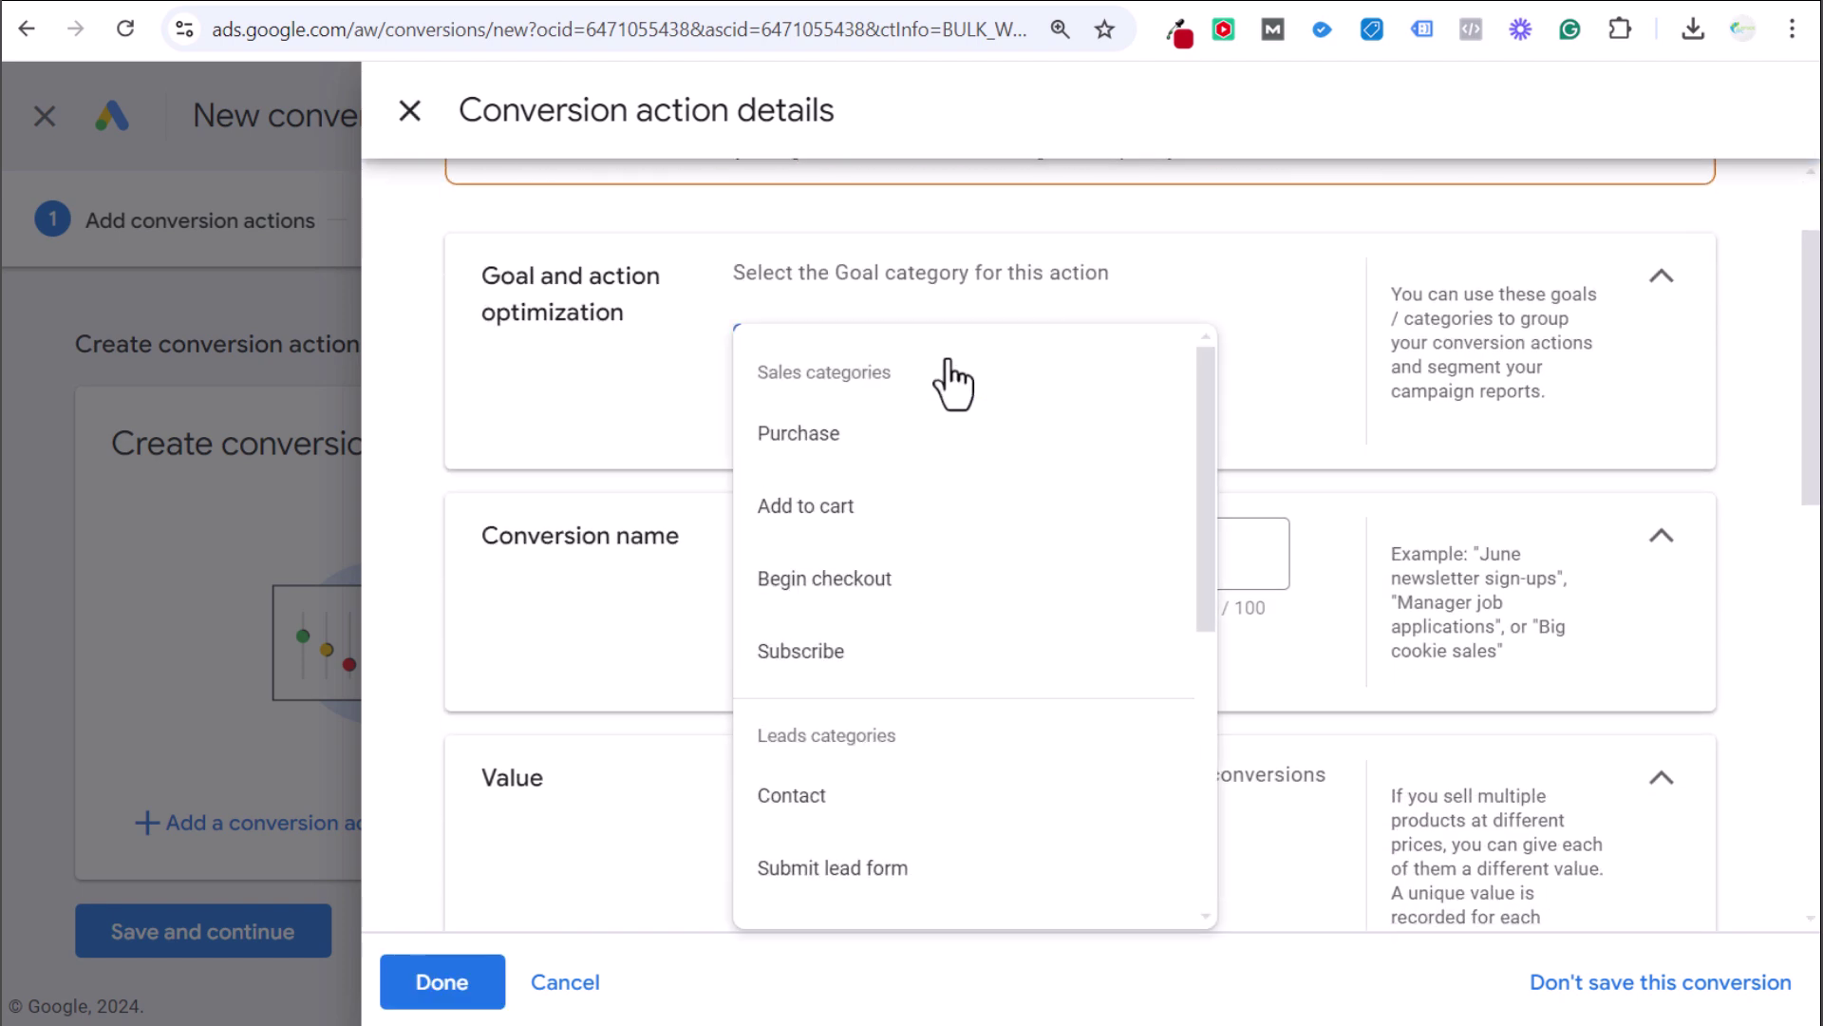
pyautogui.scroll(-2, 867, 639)
pyautogui.click(867, 650)
pyautogui.click(834, 688)
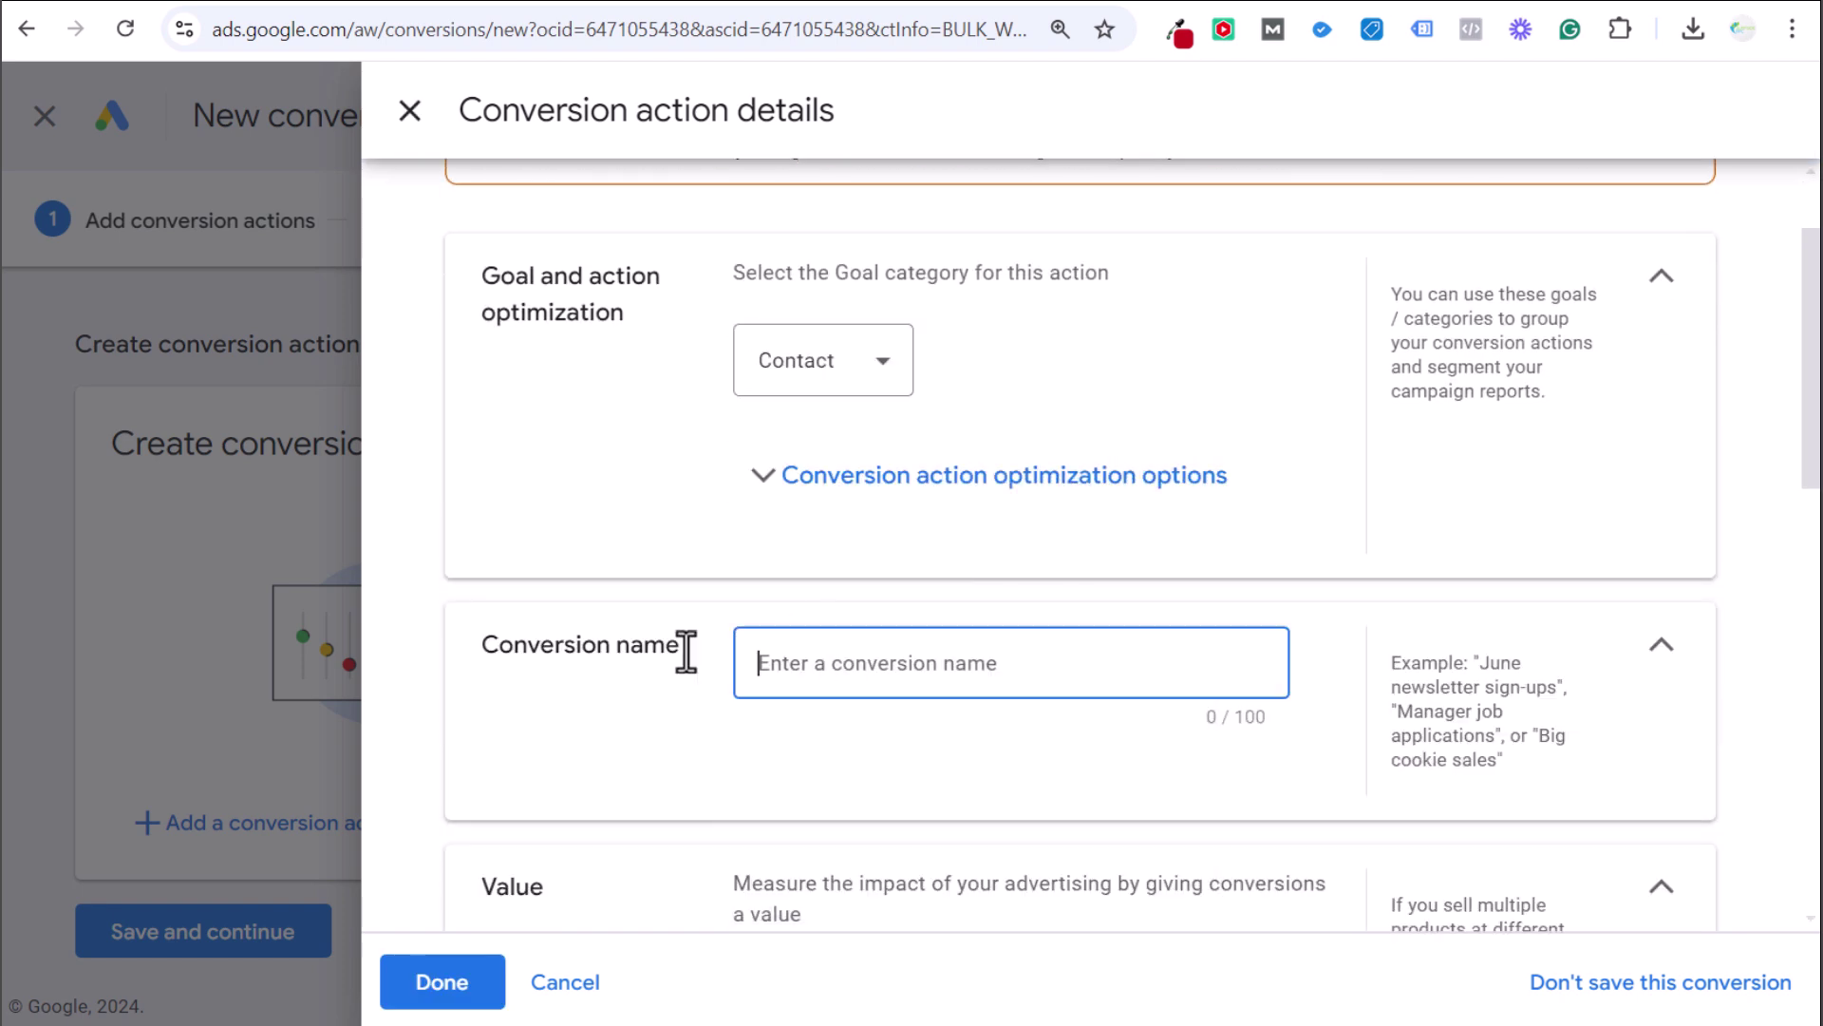
pyautogui.write('Contact Form Example')
# Use the same value of 1 US Dollar for each conversion and set the count to One
pyautogui.scroll(-5, 612, 513)
pyautogui.click(750, 420)
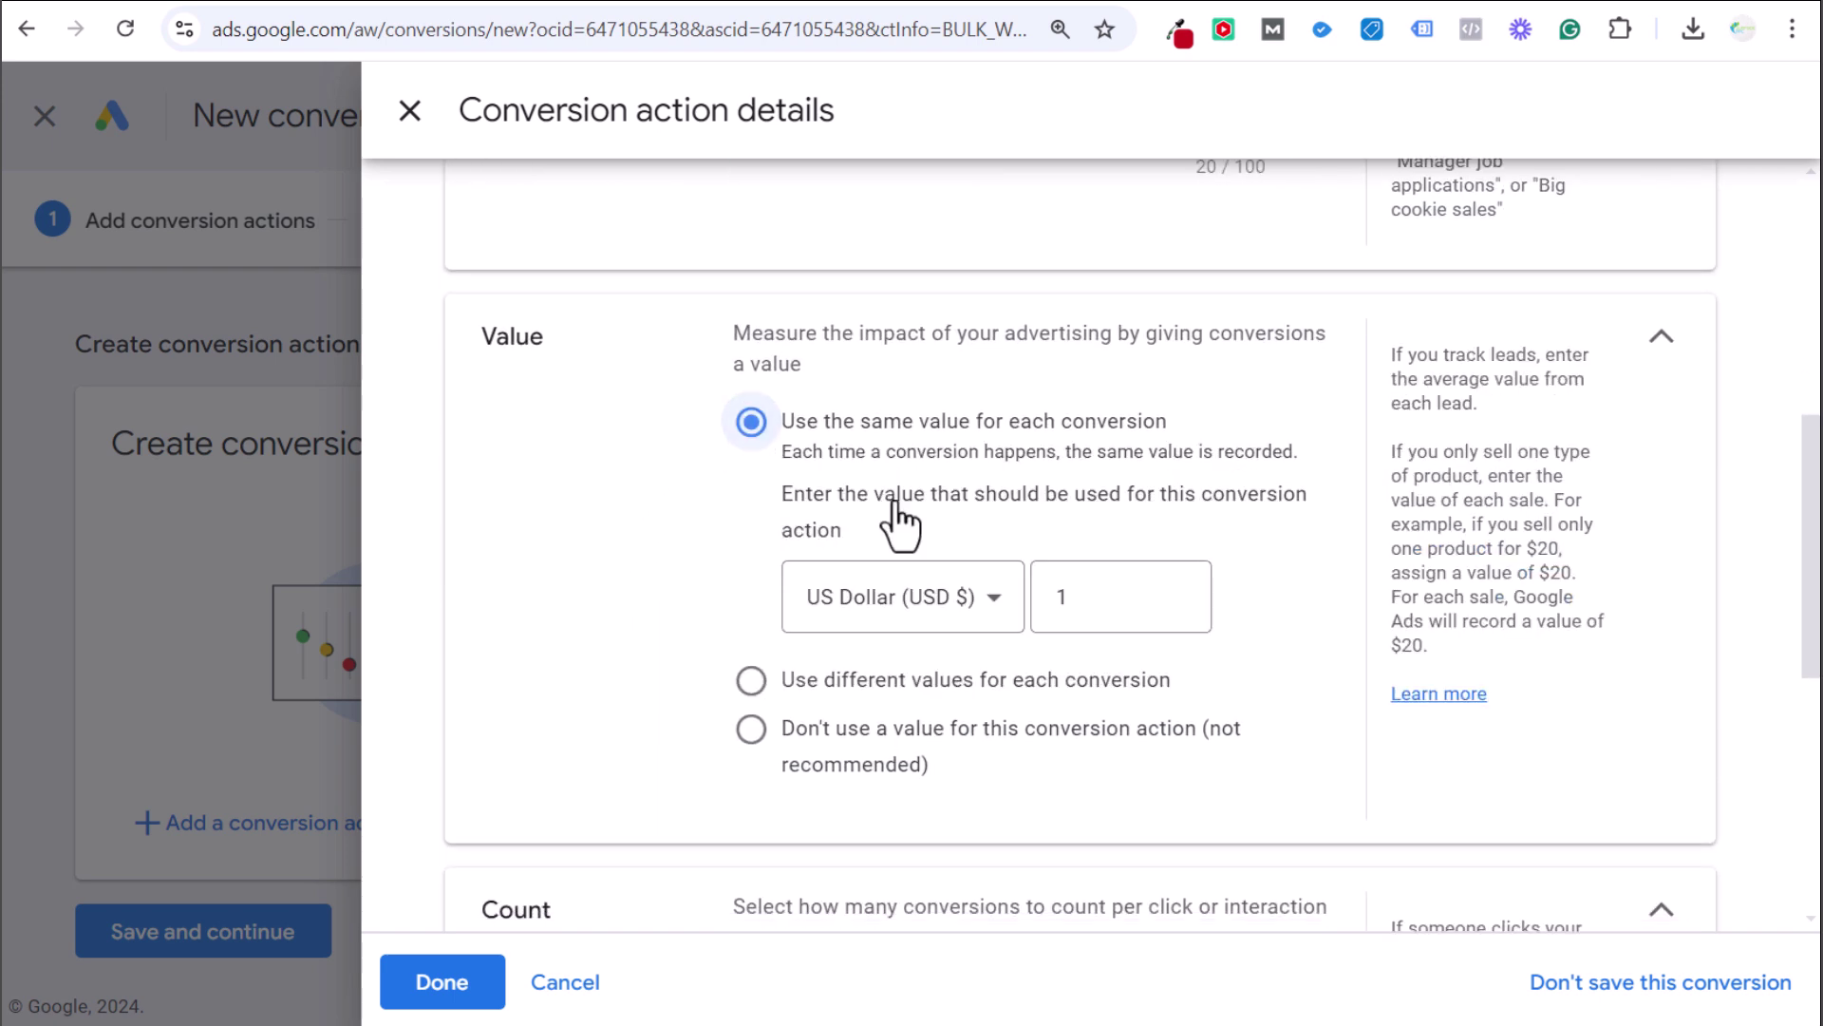
pyautogui.doubleClick(1098, 619)
pyautogui.click(589, 466)
pyautogui.scroll(-3, 596, 446)
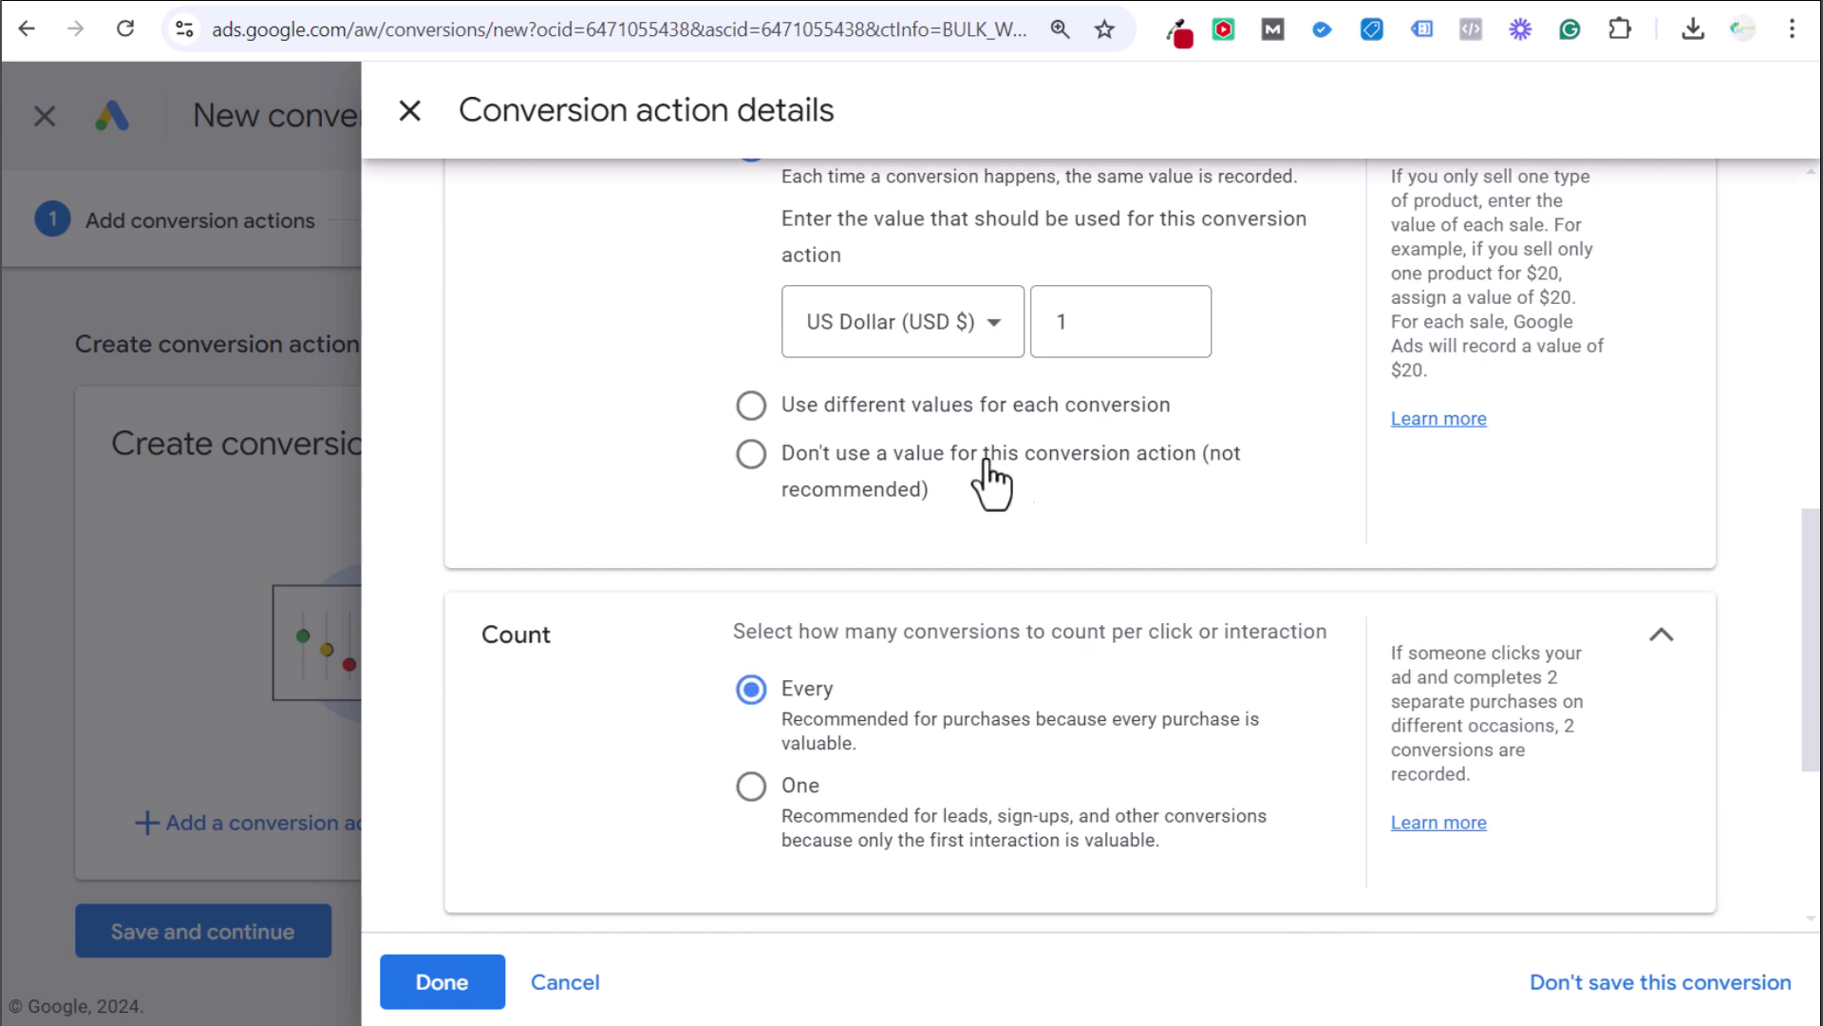
pyautogui.doubleClick(1083, 321)
pyautogui.click(560, 337)
pyautogui.scroll(-1, 571, 316)
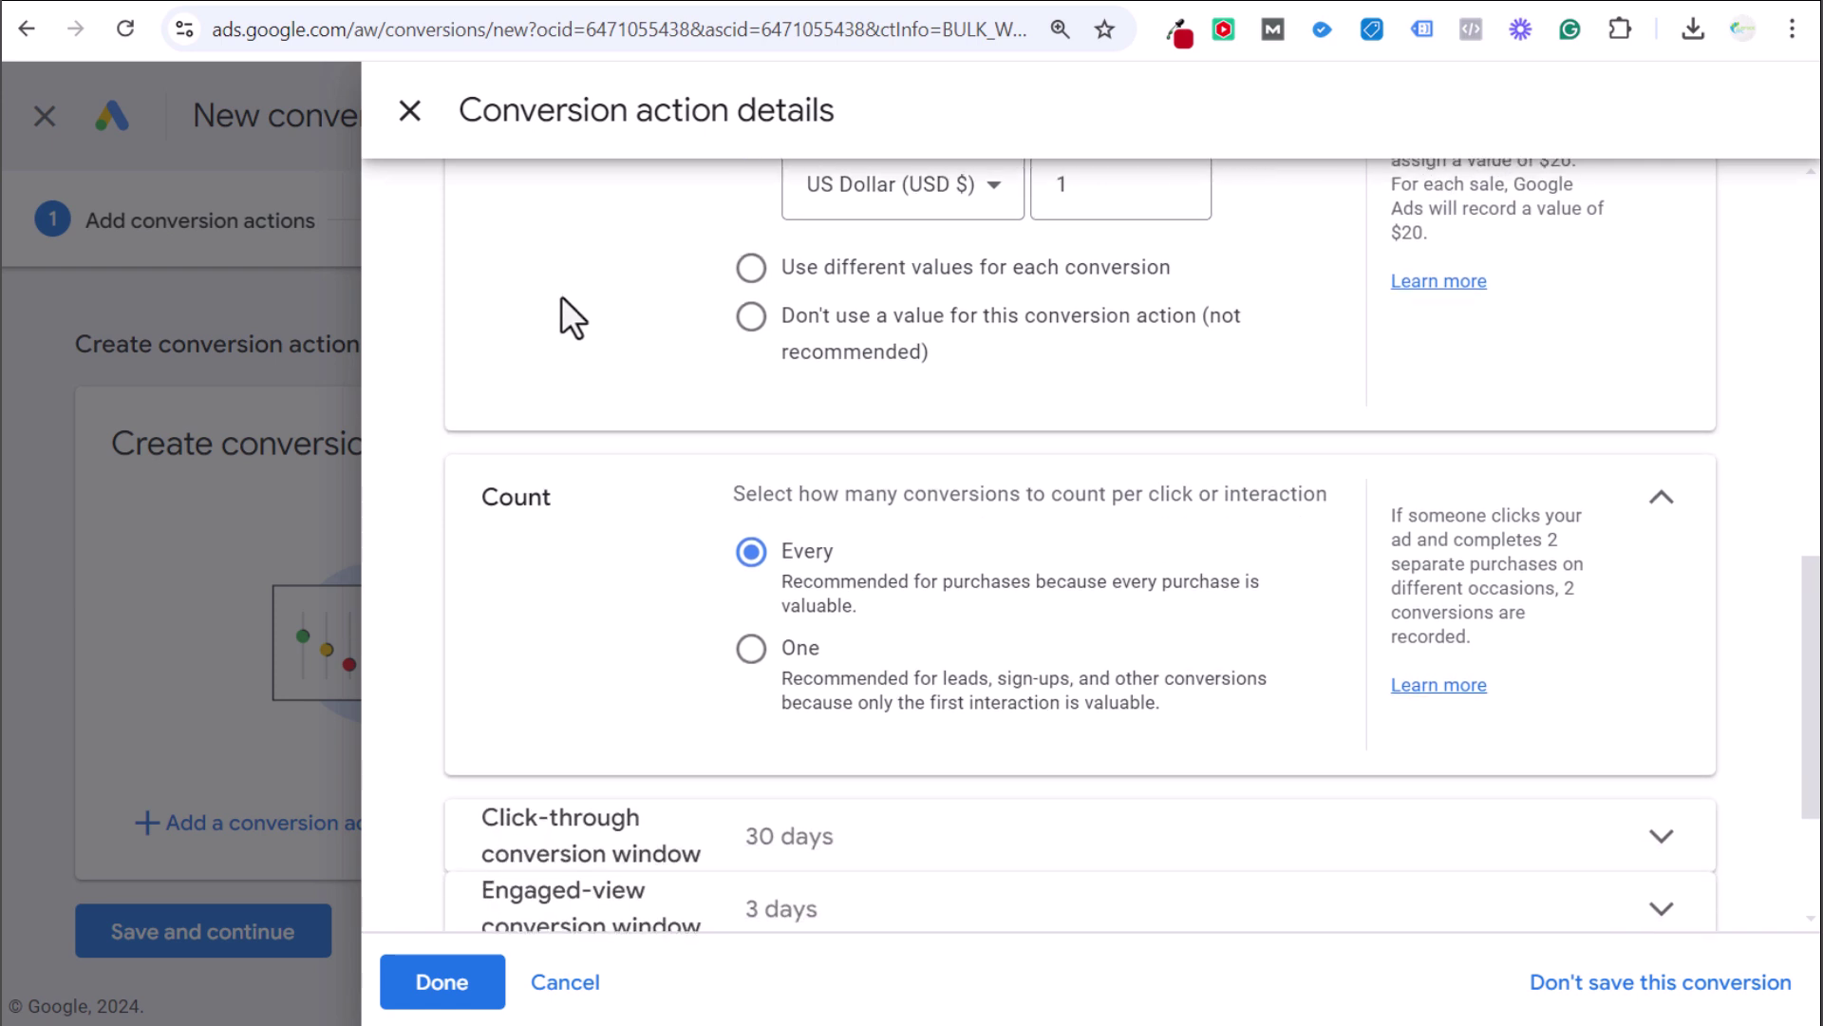
pyautogui.click(751, 651)
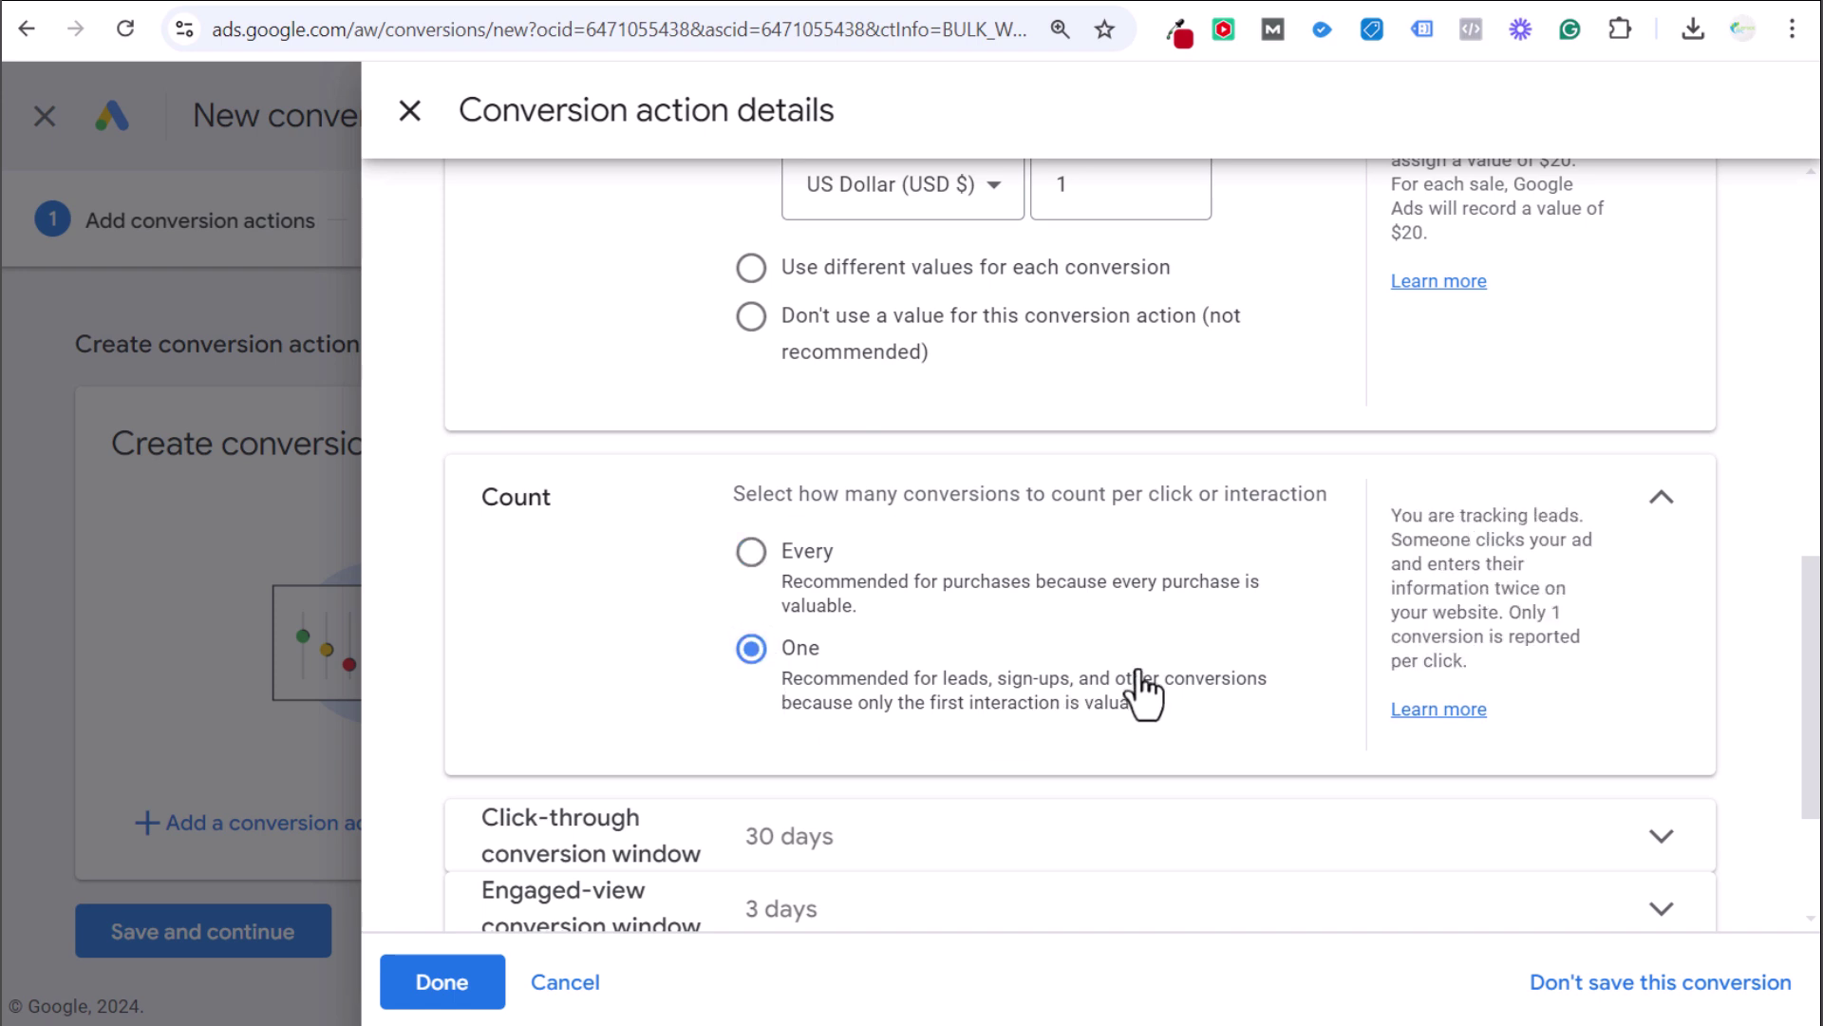
# Set the click-through conversion window to 90 days and review the engaged-view conversion window
pyautogui.scroll(-2, 606, 603)
pyautogui.scroll(-1, 608, 596)
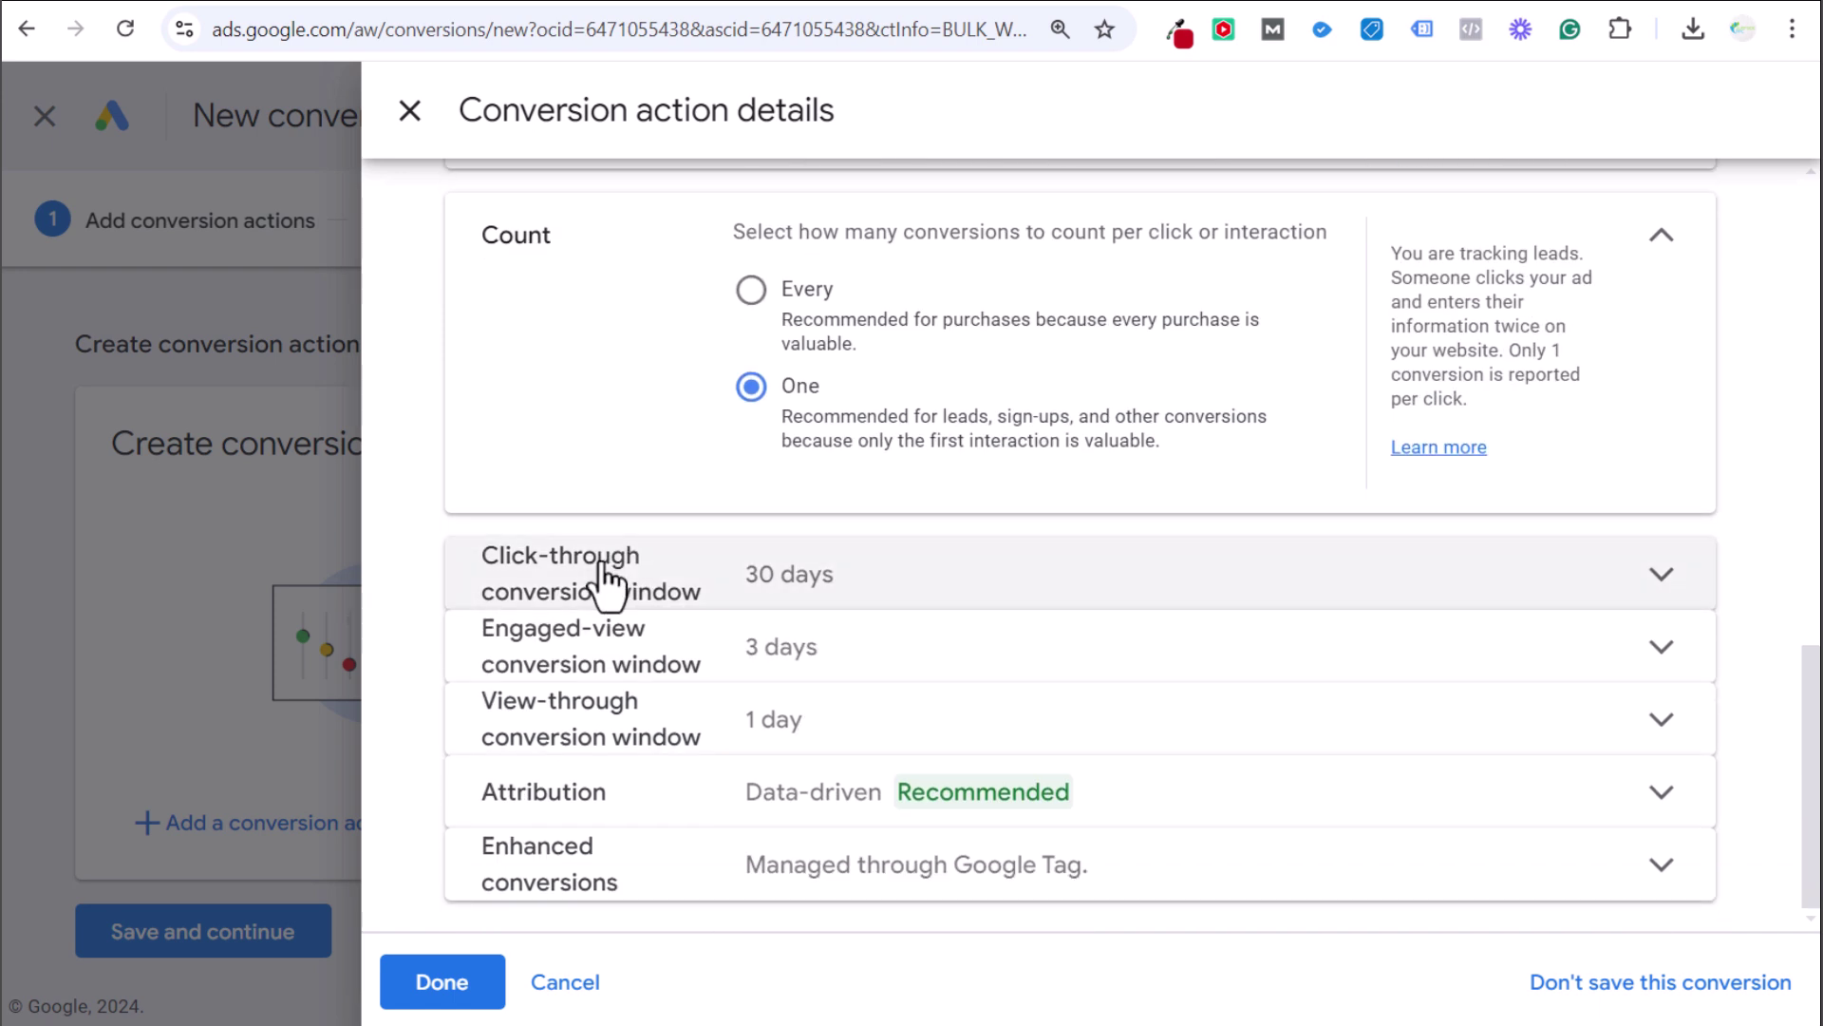
pyautogui.click(880, 602)
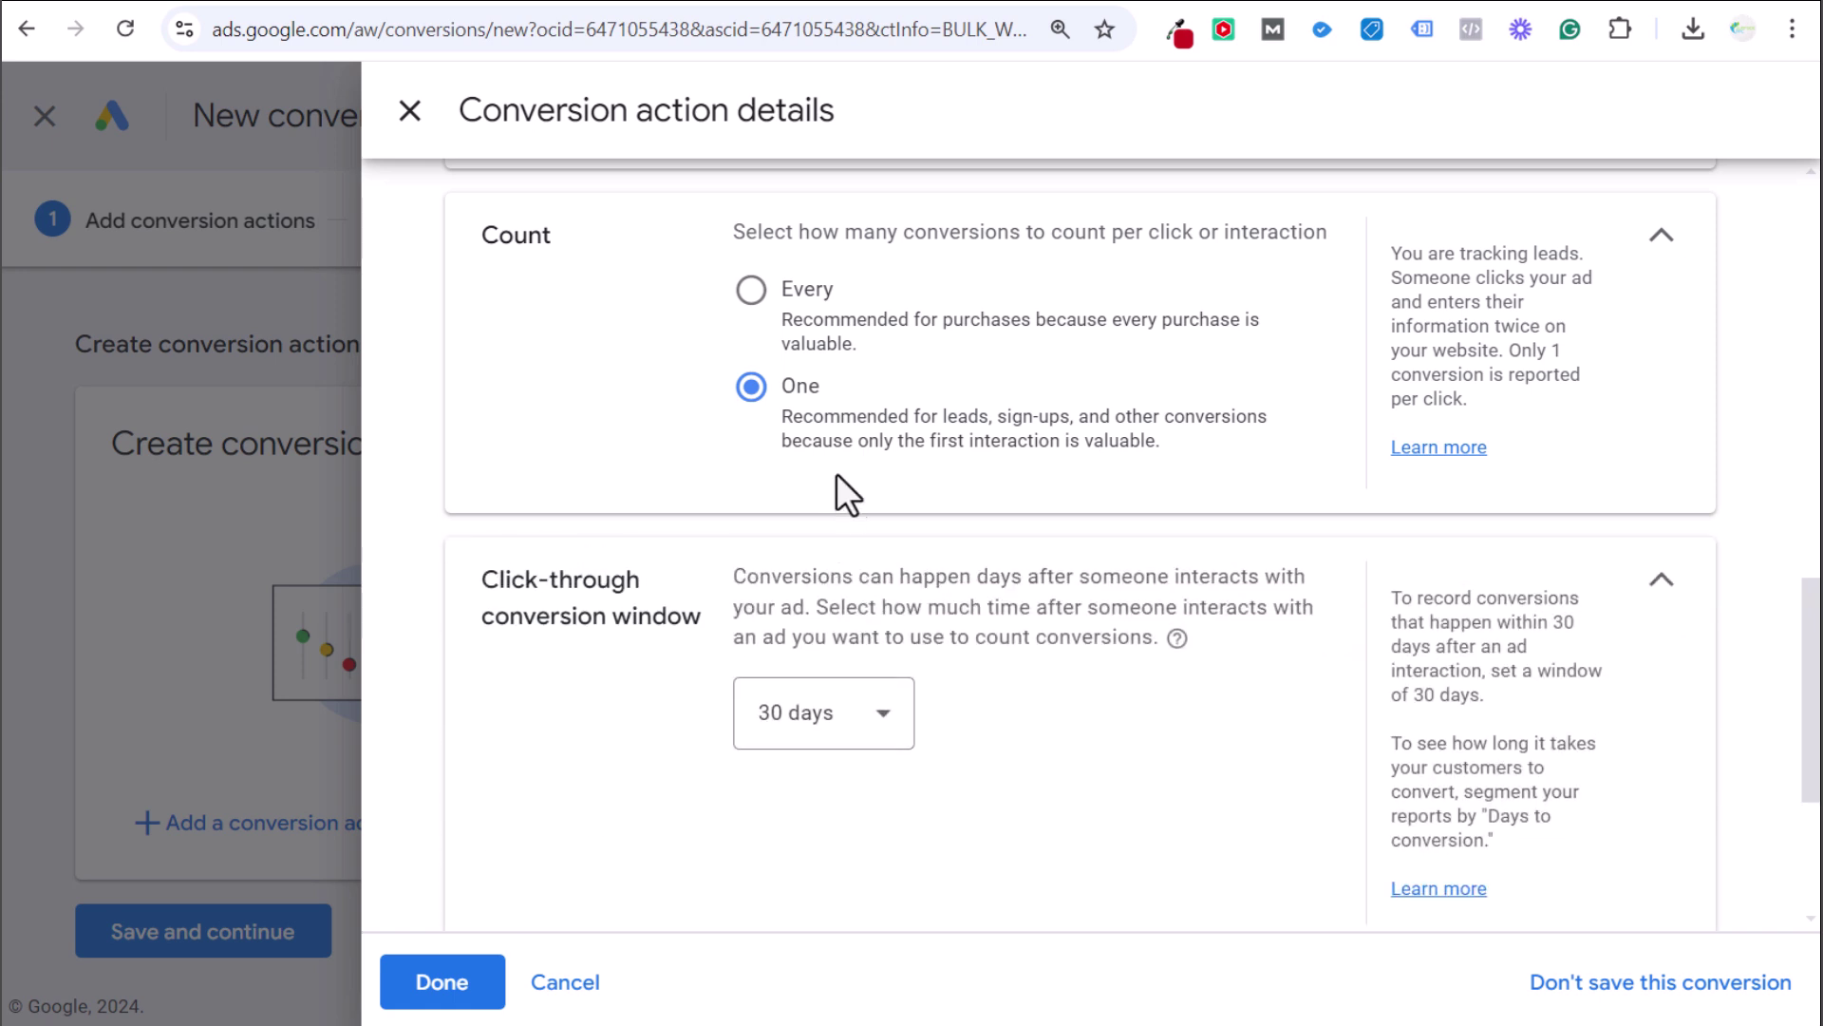
pyautogui.click(883, 719)
pyautogui.click(828, 328)
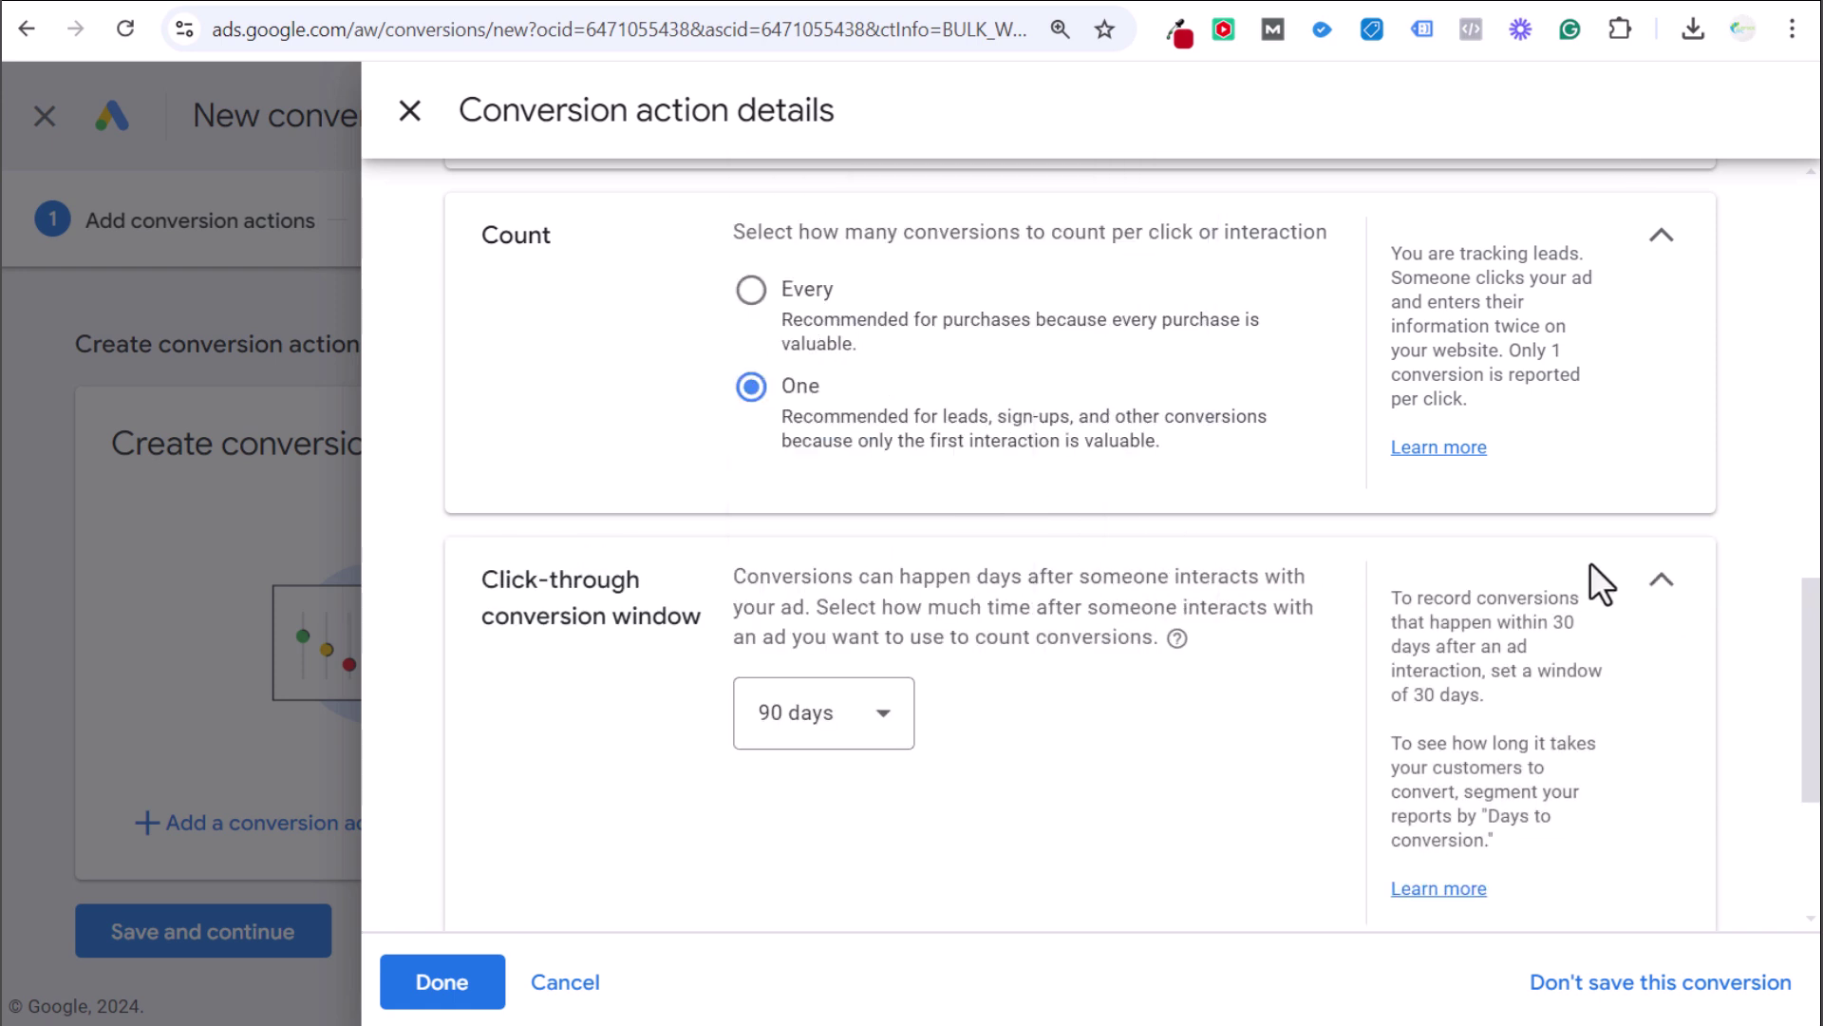
pyautogui.click(1662, 581)
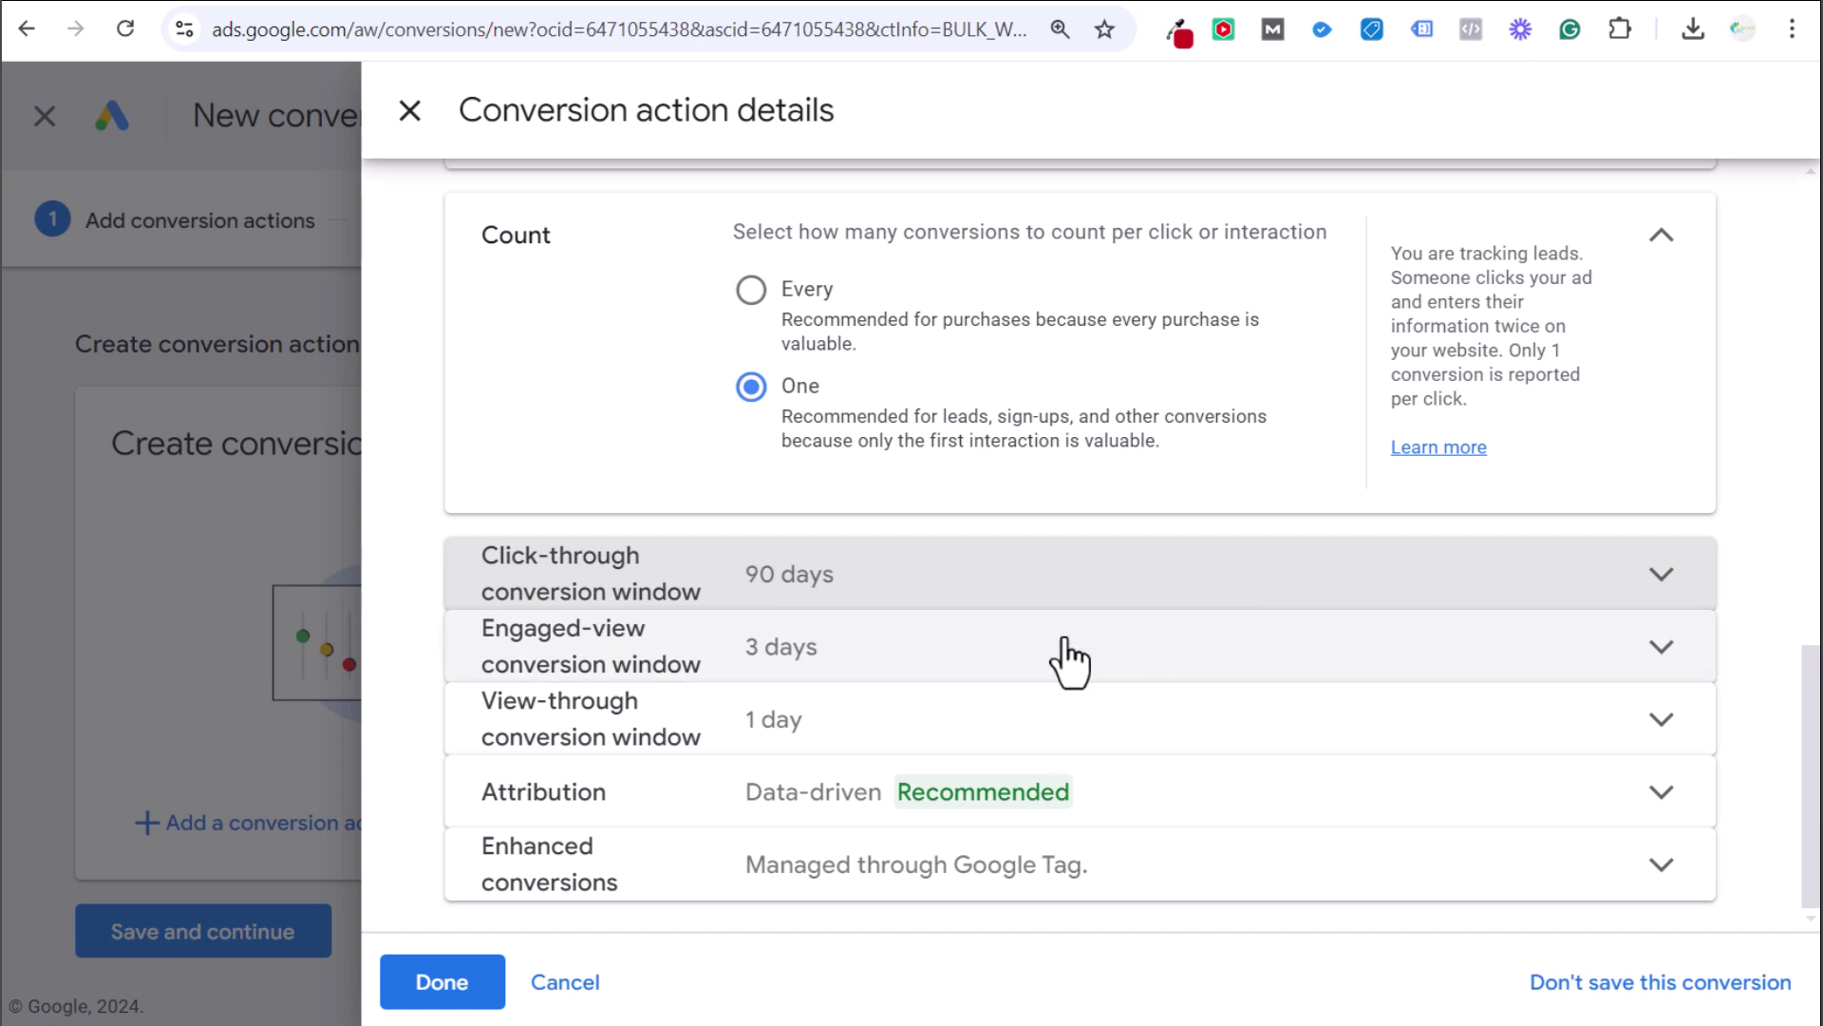
pyautogui.click(789, 664)
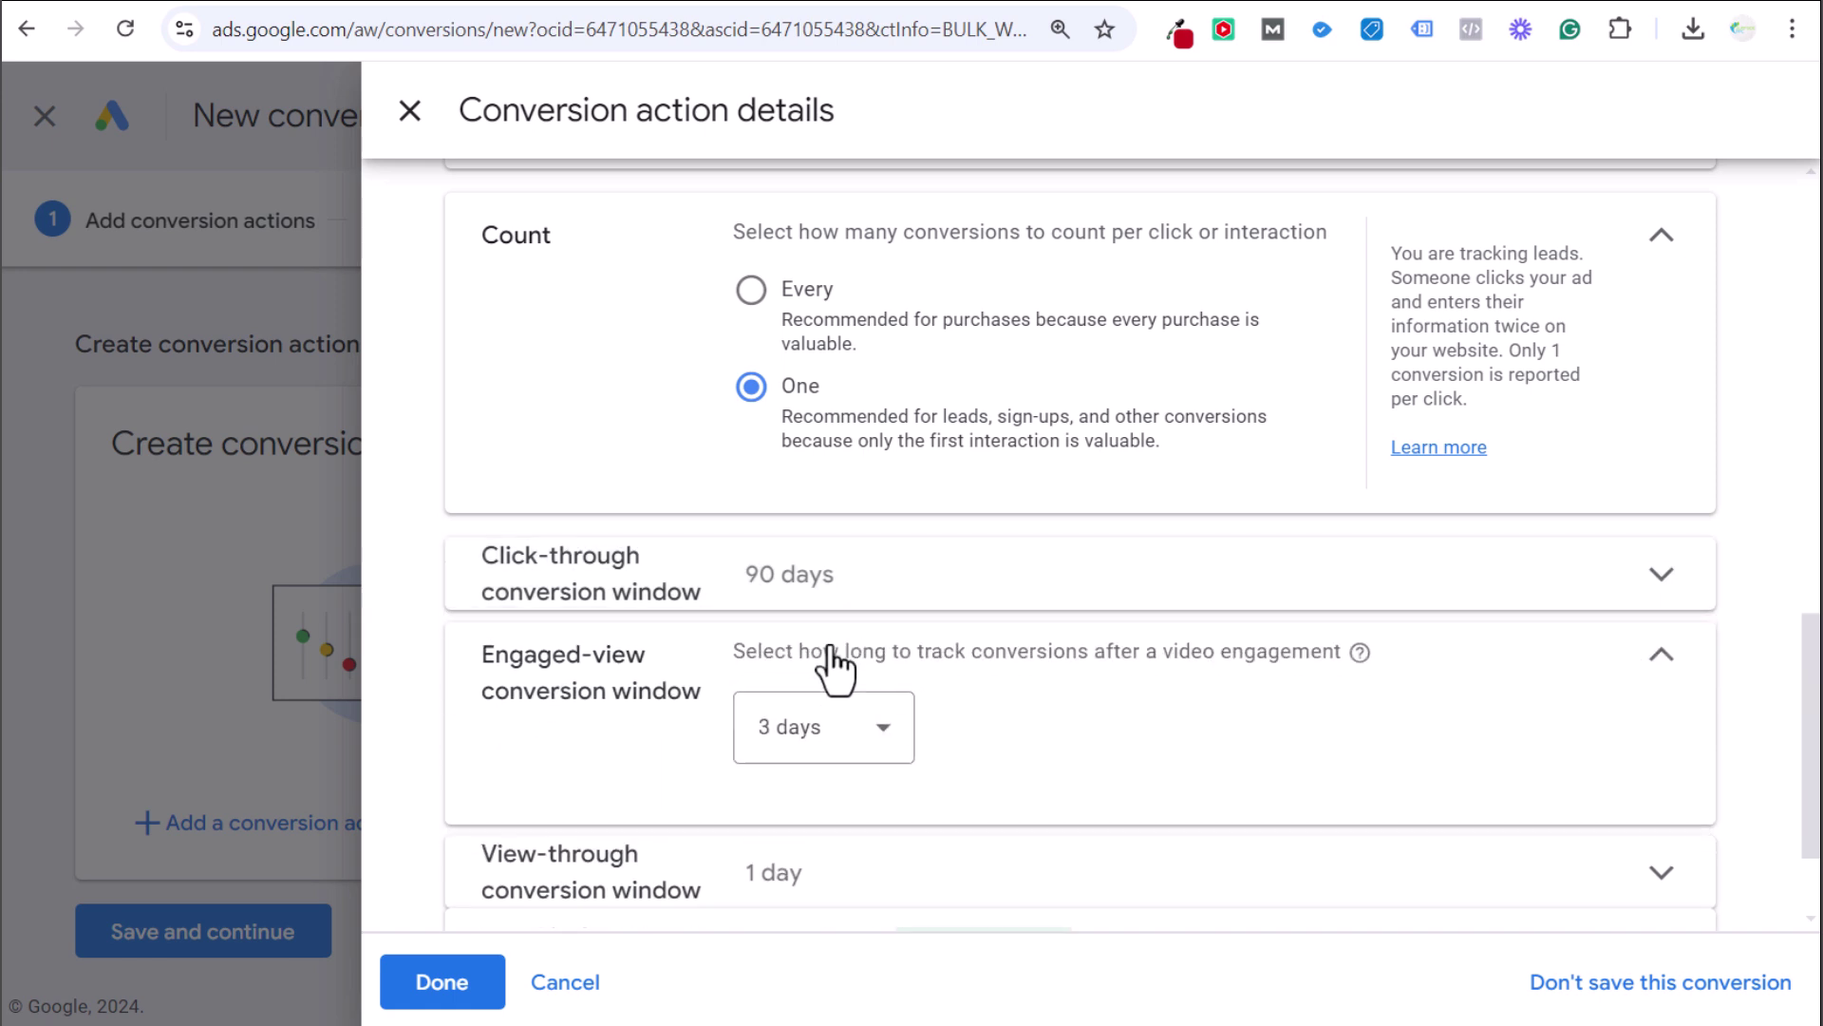
pyautogui.click(1657, 678)
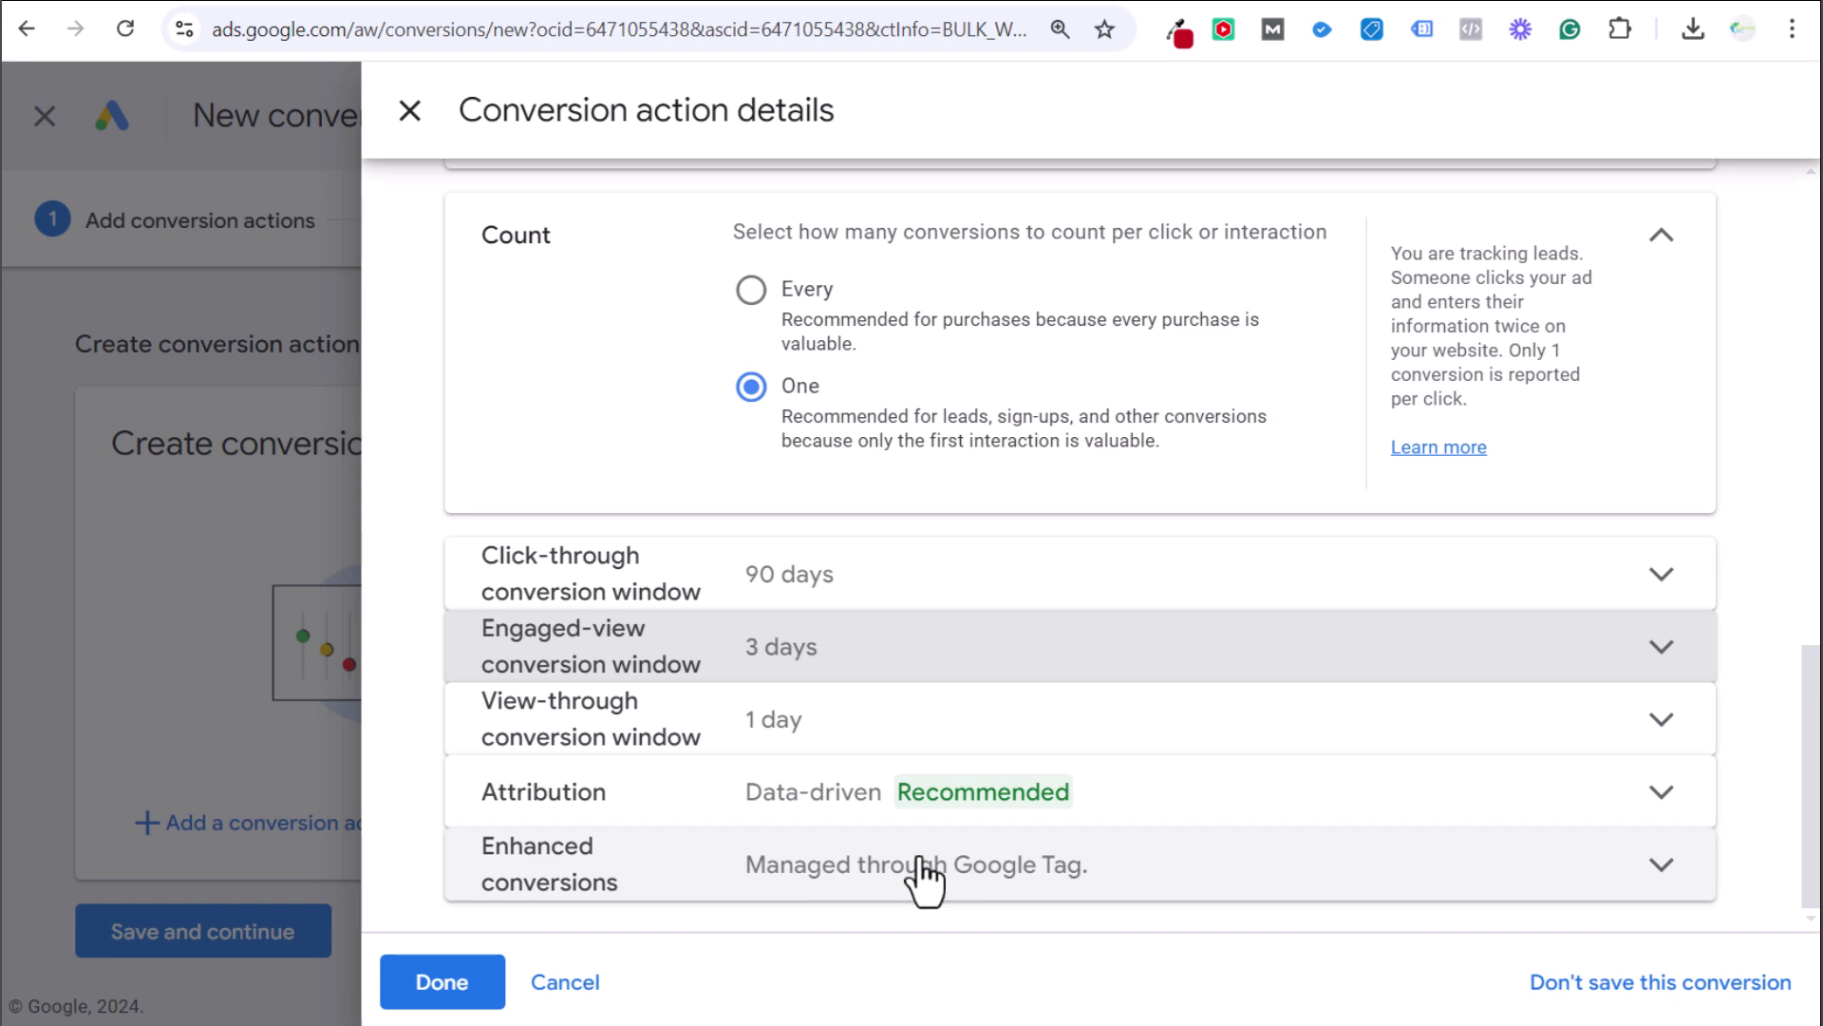
# Finish and save the Contact Form Example conversion action, and show its Google Tag Manager setup instructions
pyautogui.click(465, 986)
pyautogui.scroll(-2, 817, 598)
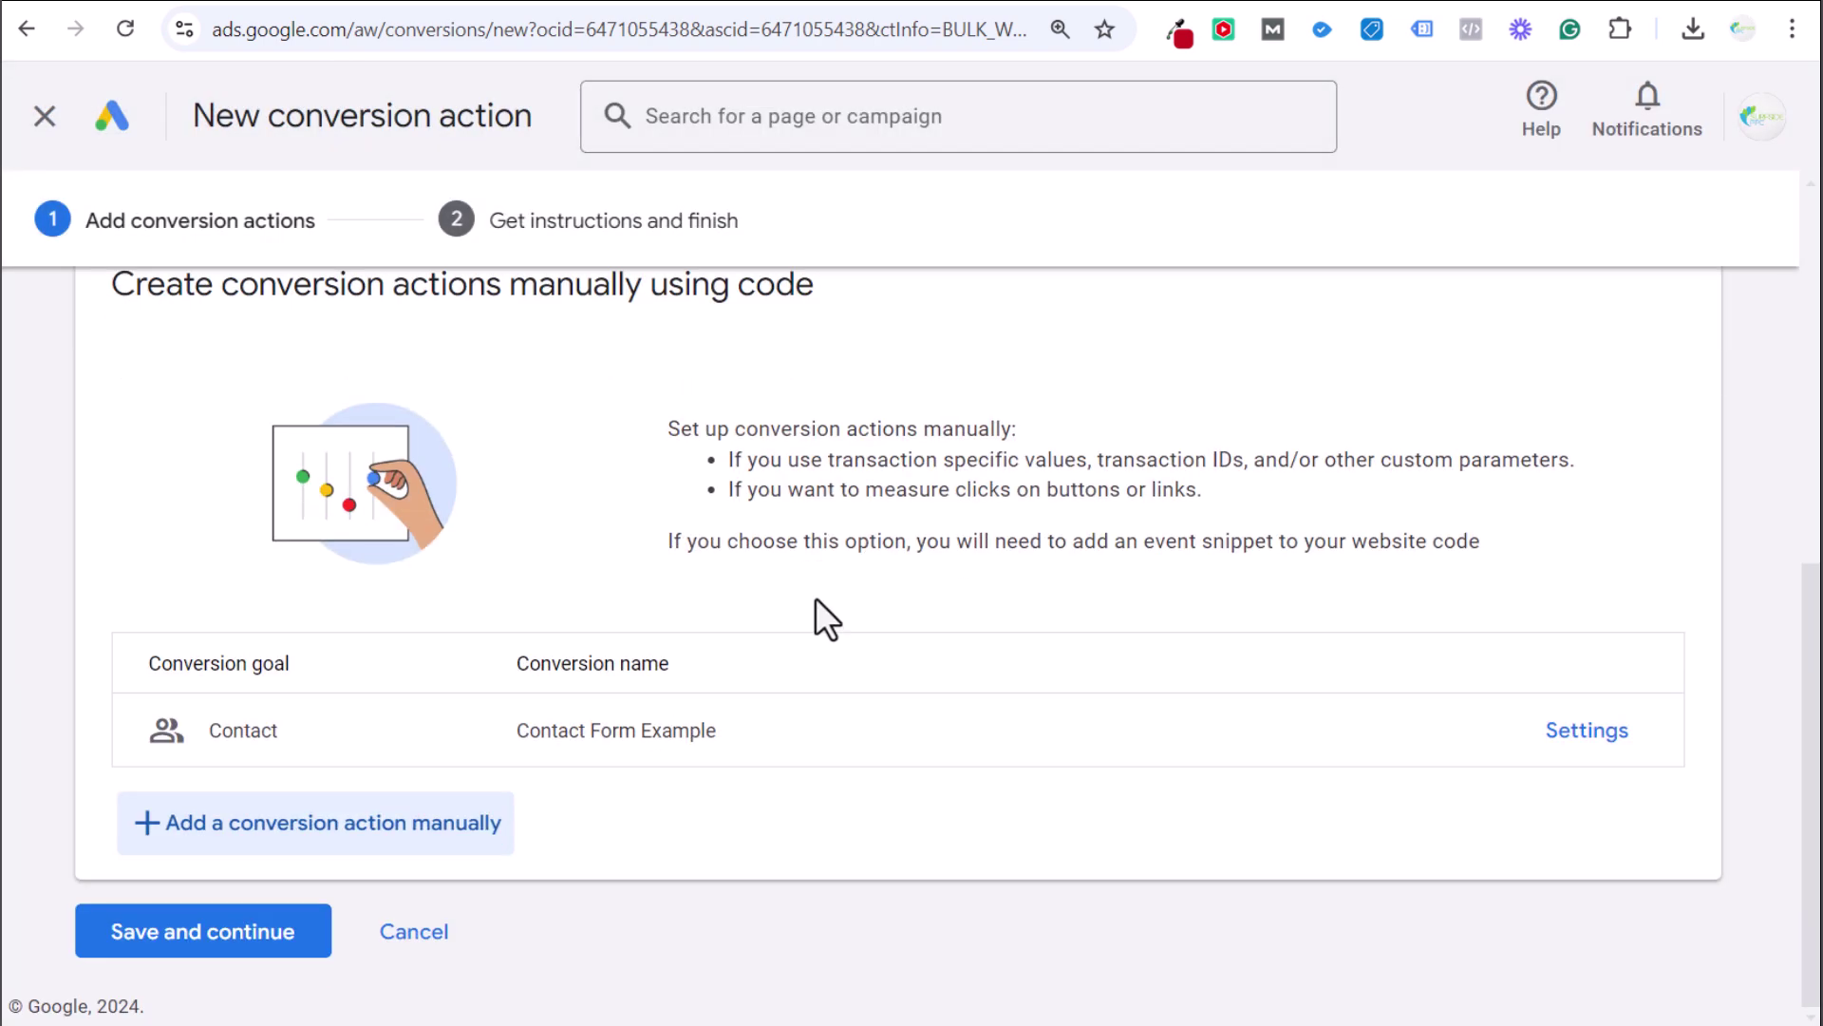
pyautogui.moveTo(235, 730); pyautogui.dragTo(777, 743)
pyautogui.click(294, 935)
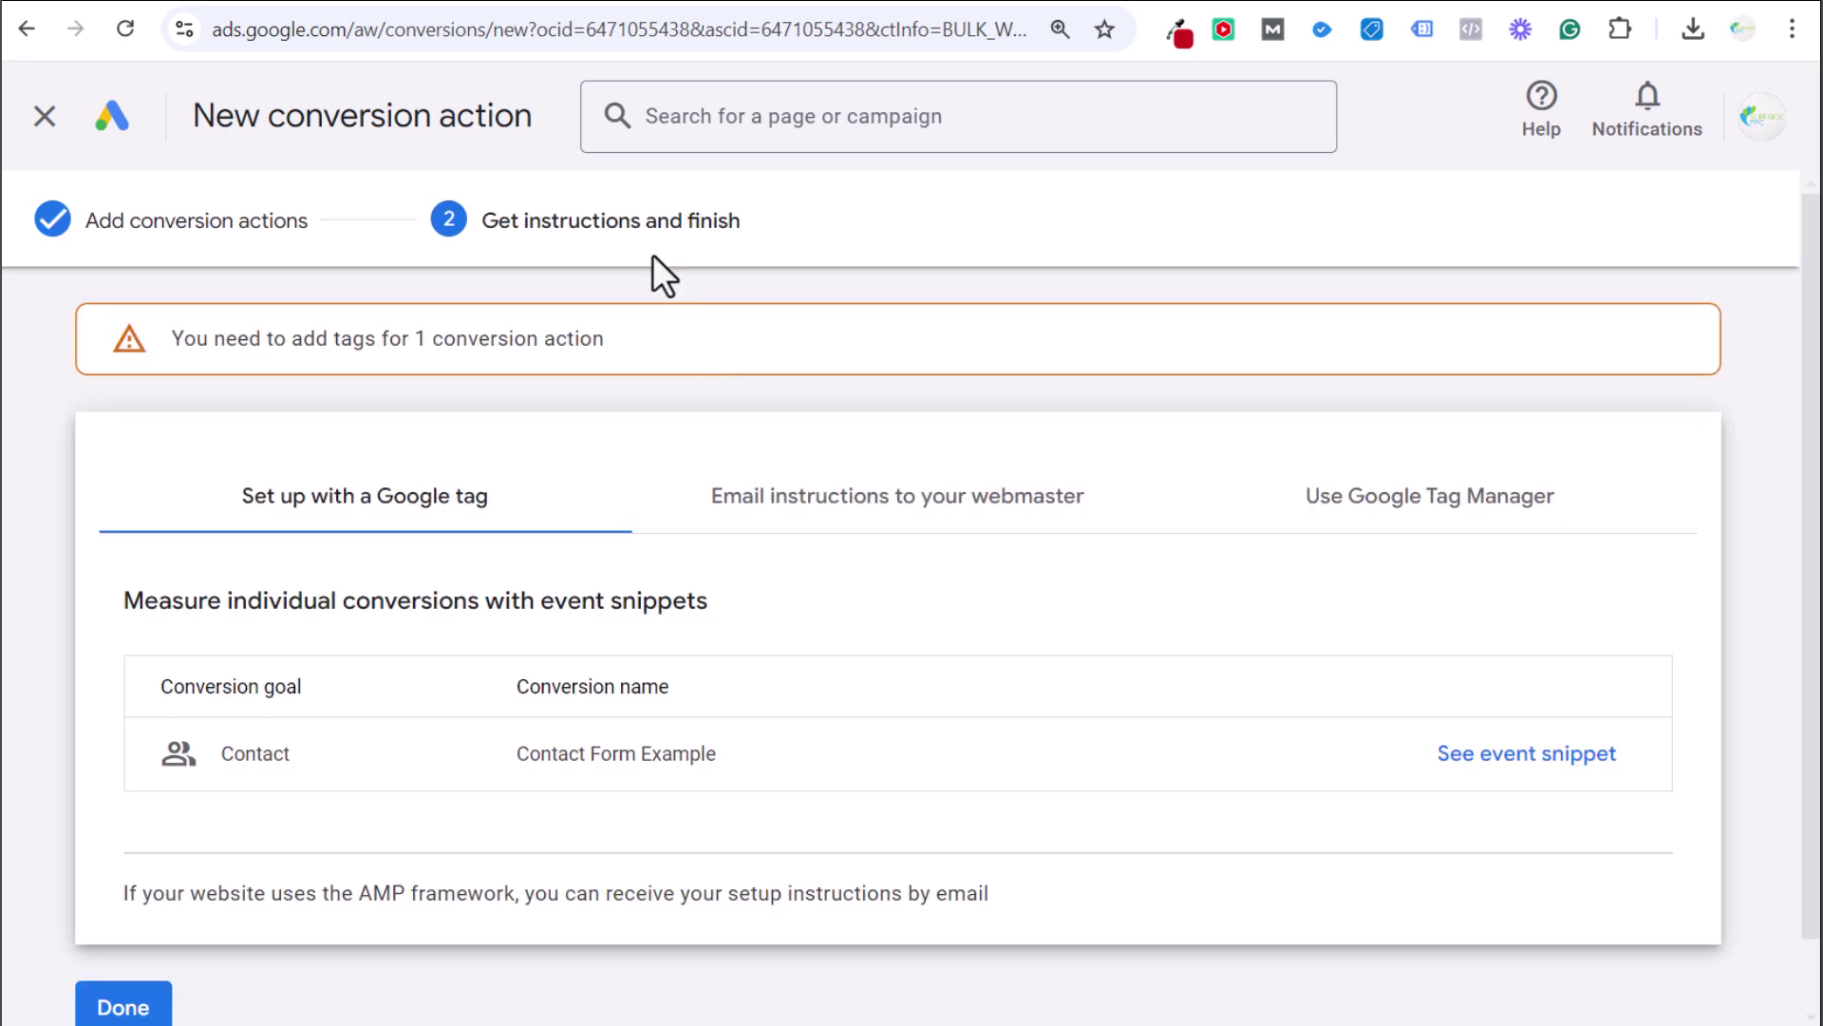
pyautogui.click(1413, 522)
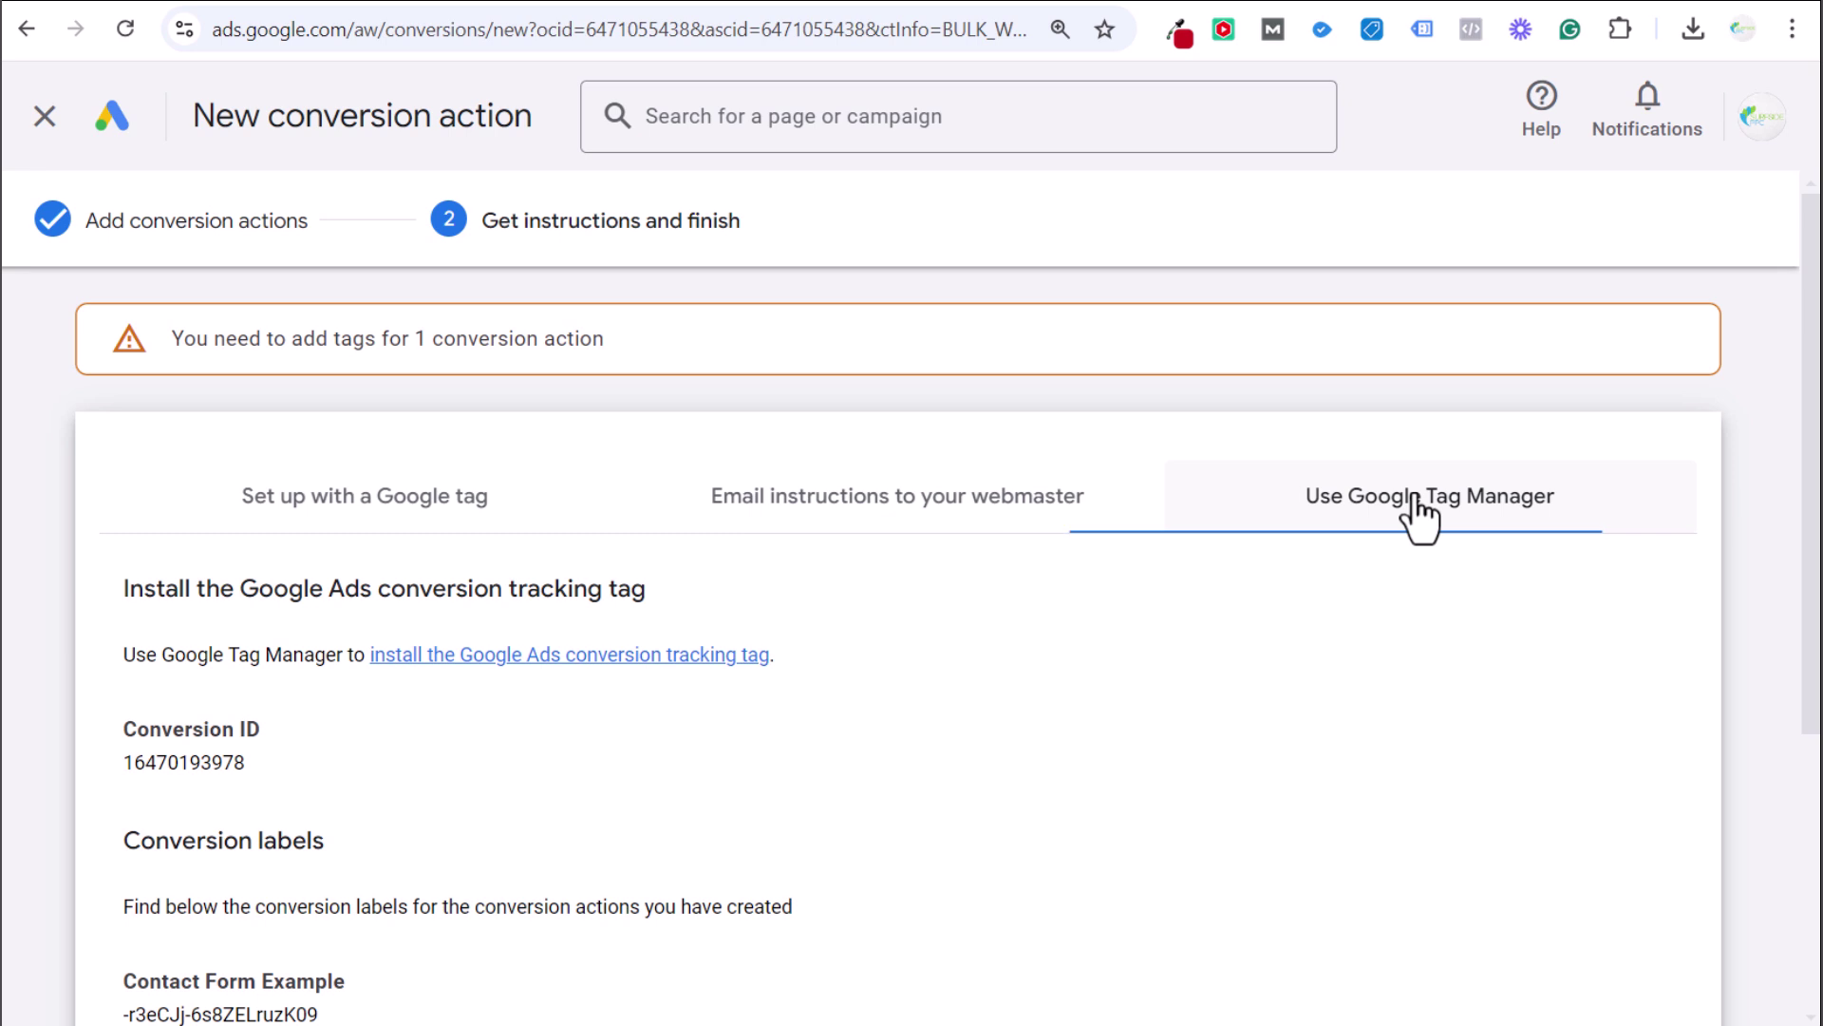
# Review the conversion ID, the Contact Form Example conversion label and the Conversion Linker next steps in the setup instructions
pyautogui.scroll(-2, 666, 554)
pyautogui.doubleClick(214, 493)
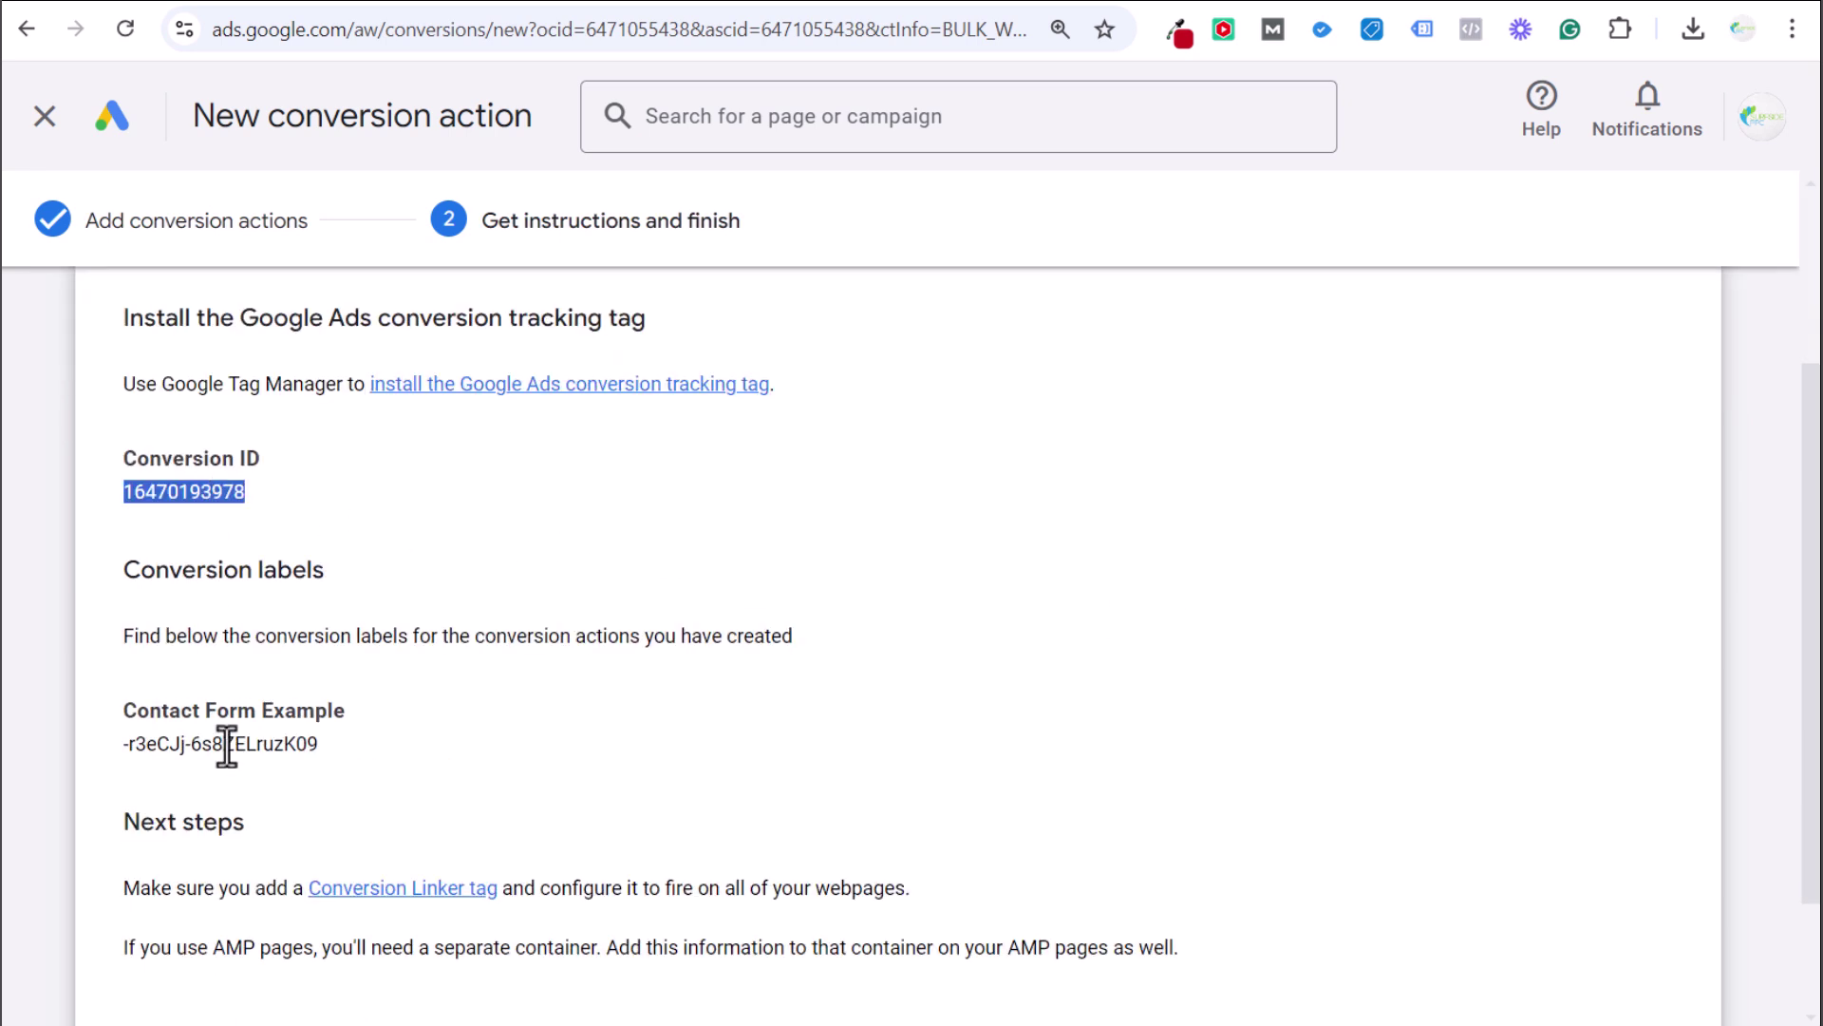
pyautogui.doubleClick(223, 746)
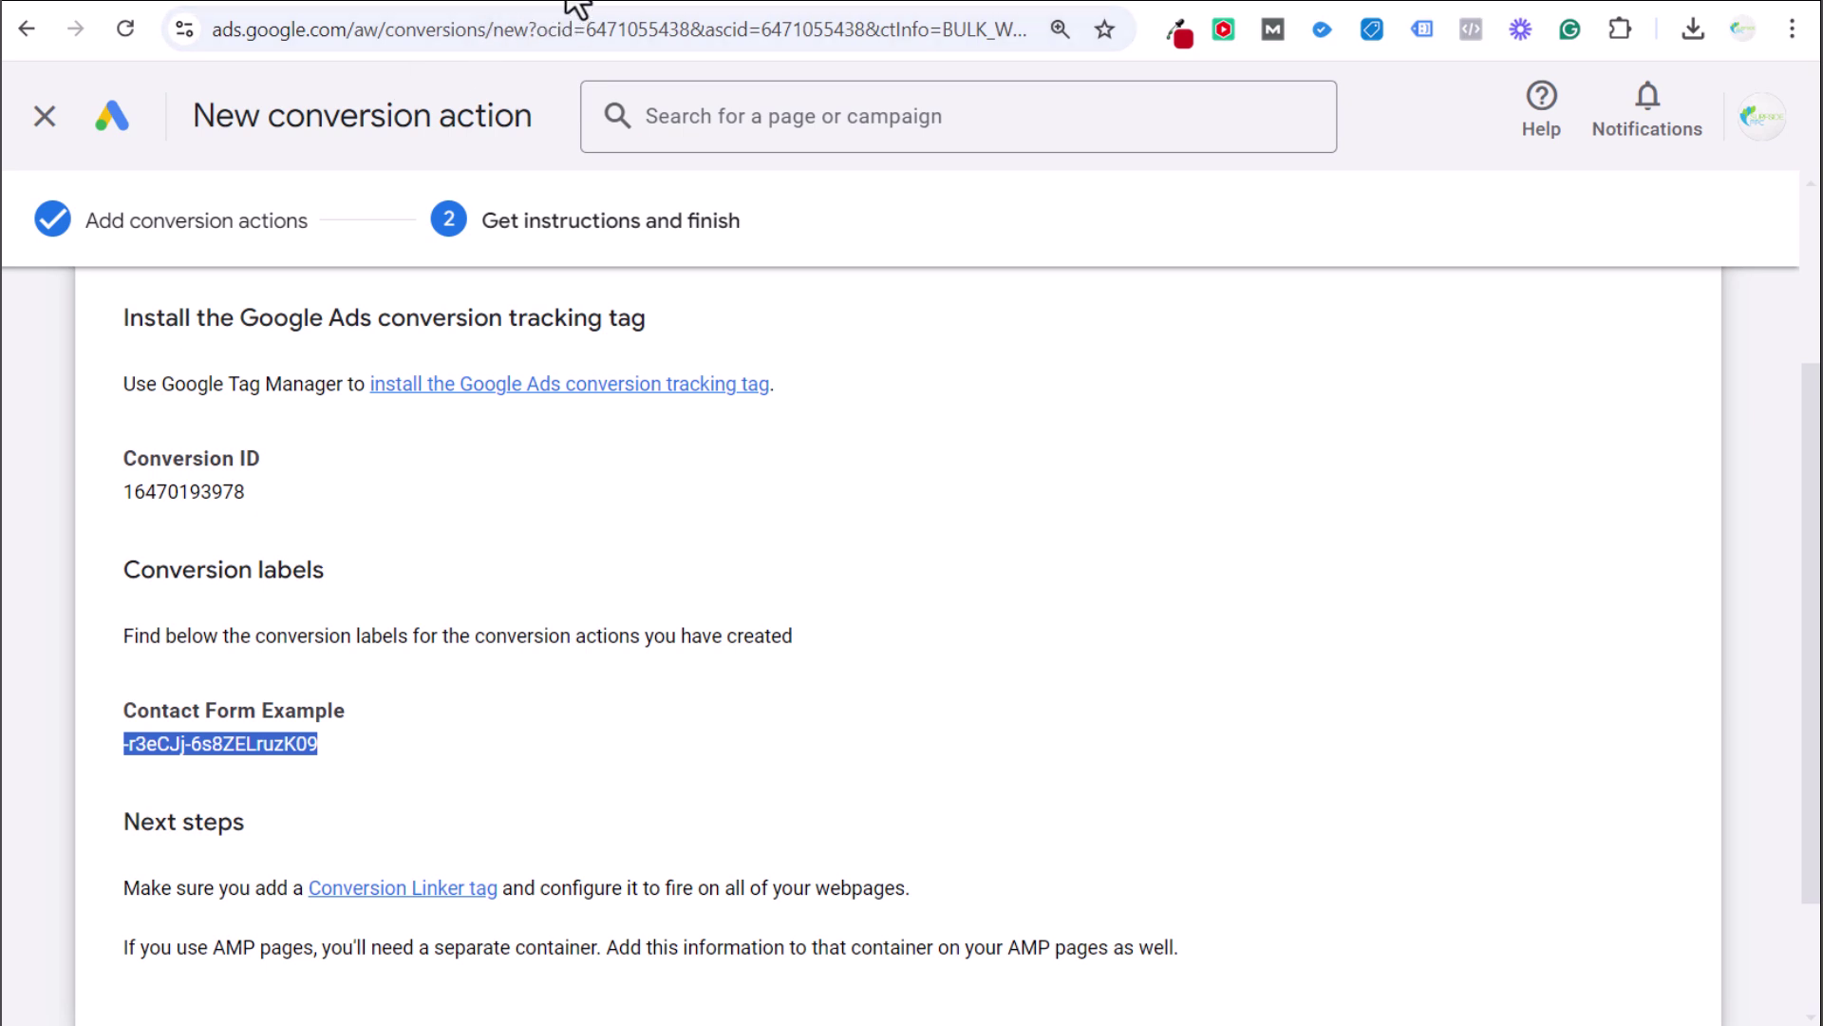
pyautogui.click(230, 803)
pyautogui.moveTo(118, 899); pyautogui.dragTo(1027, 890)
pyautogui.click(1034, 886)
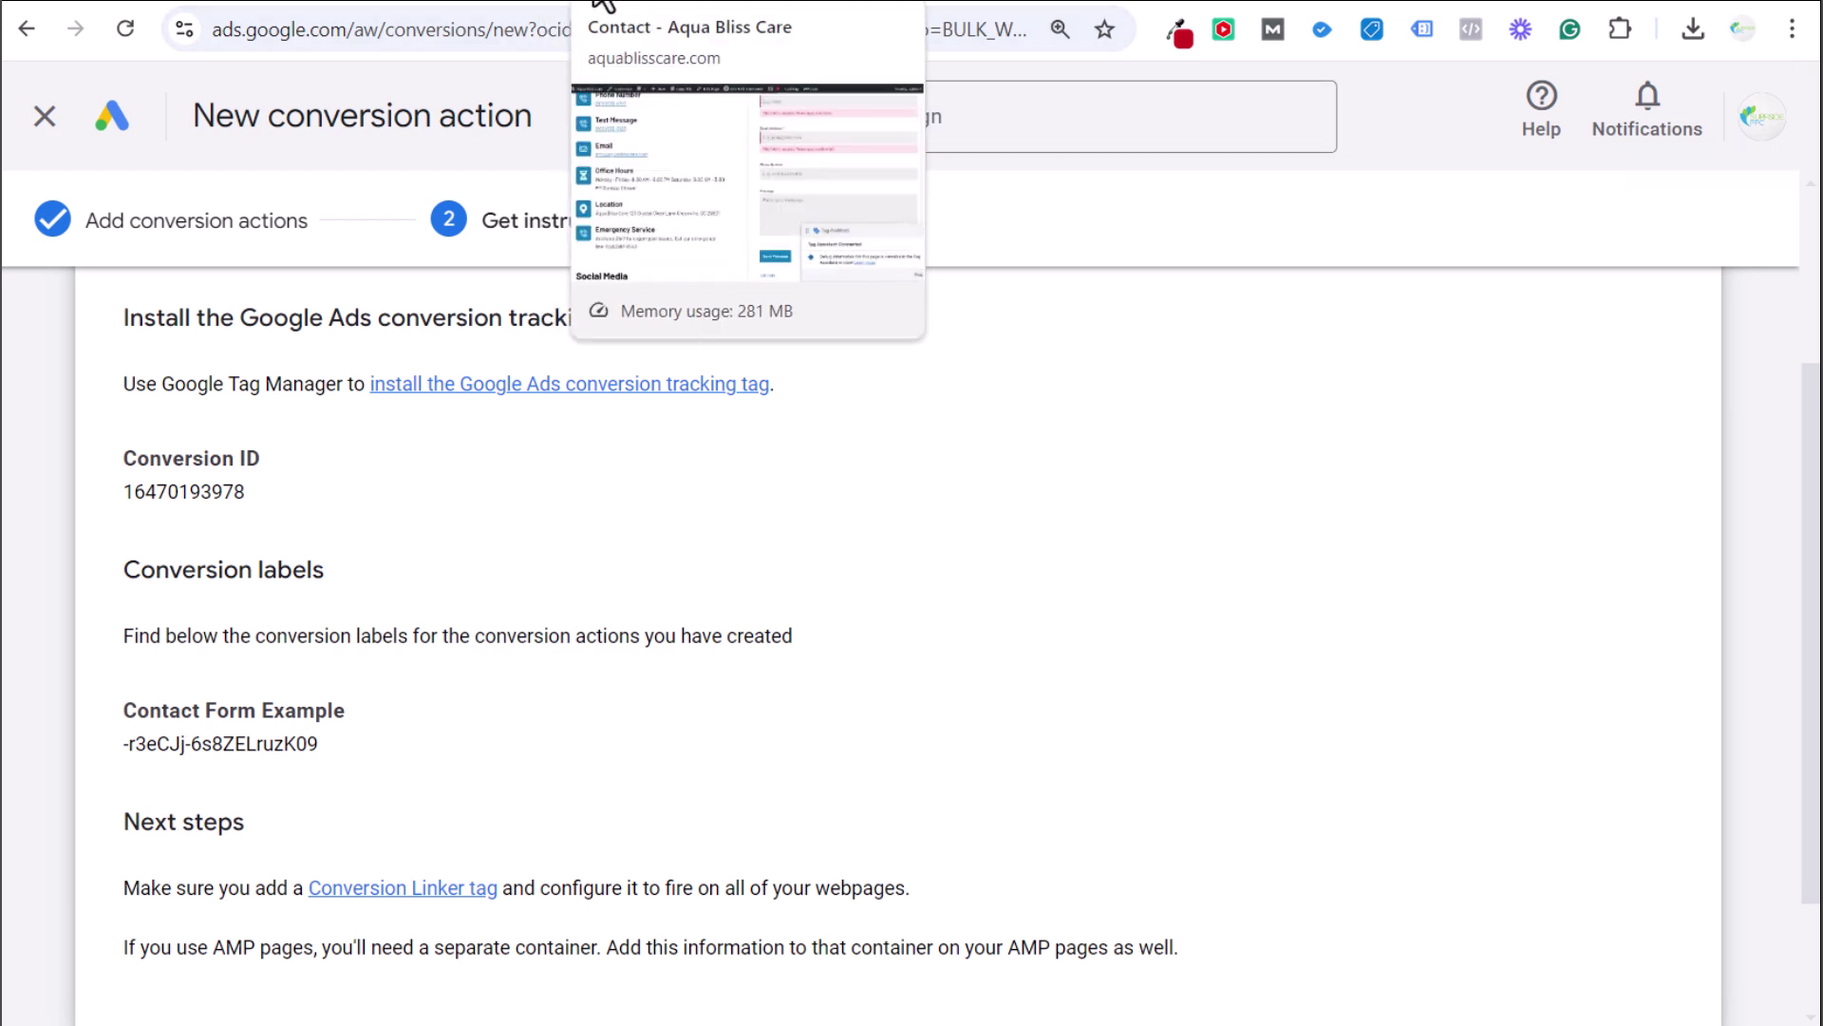
# Switch to the Tag Manager tag list for the aquablisscare.com container
pyautogui.click(602, 5)
pyautogui.click(559, 5)
pyautogui.click(555, 4)
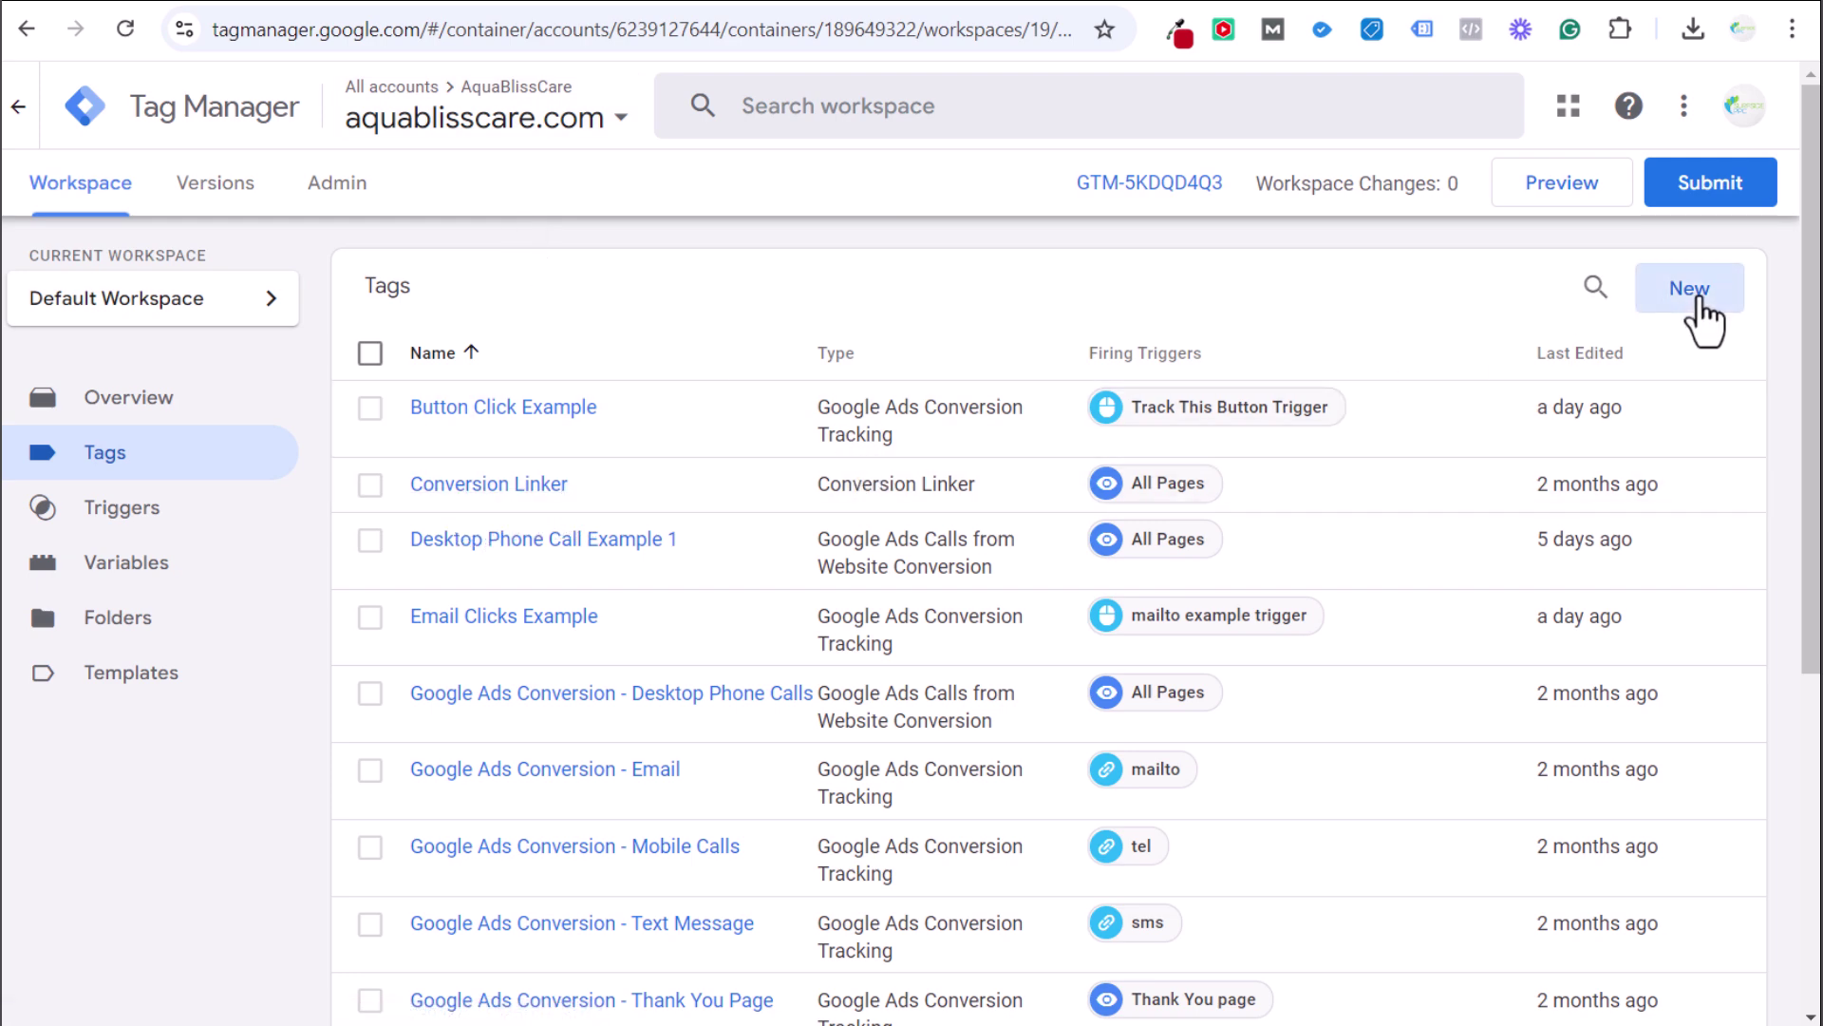
pyautogui.click(1692, 296)
pyautogui.click(796, 339)
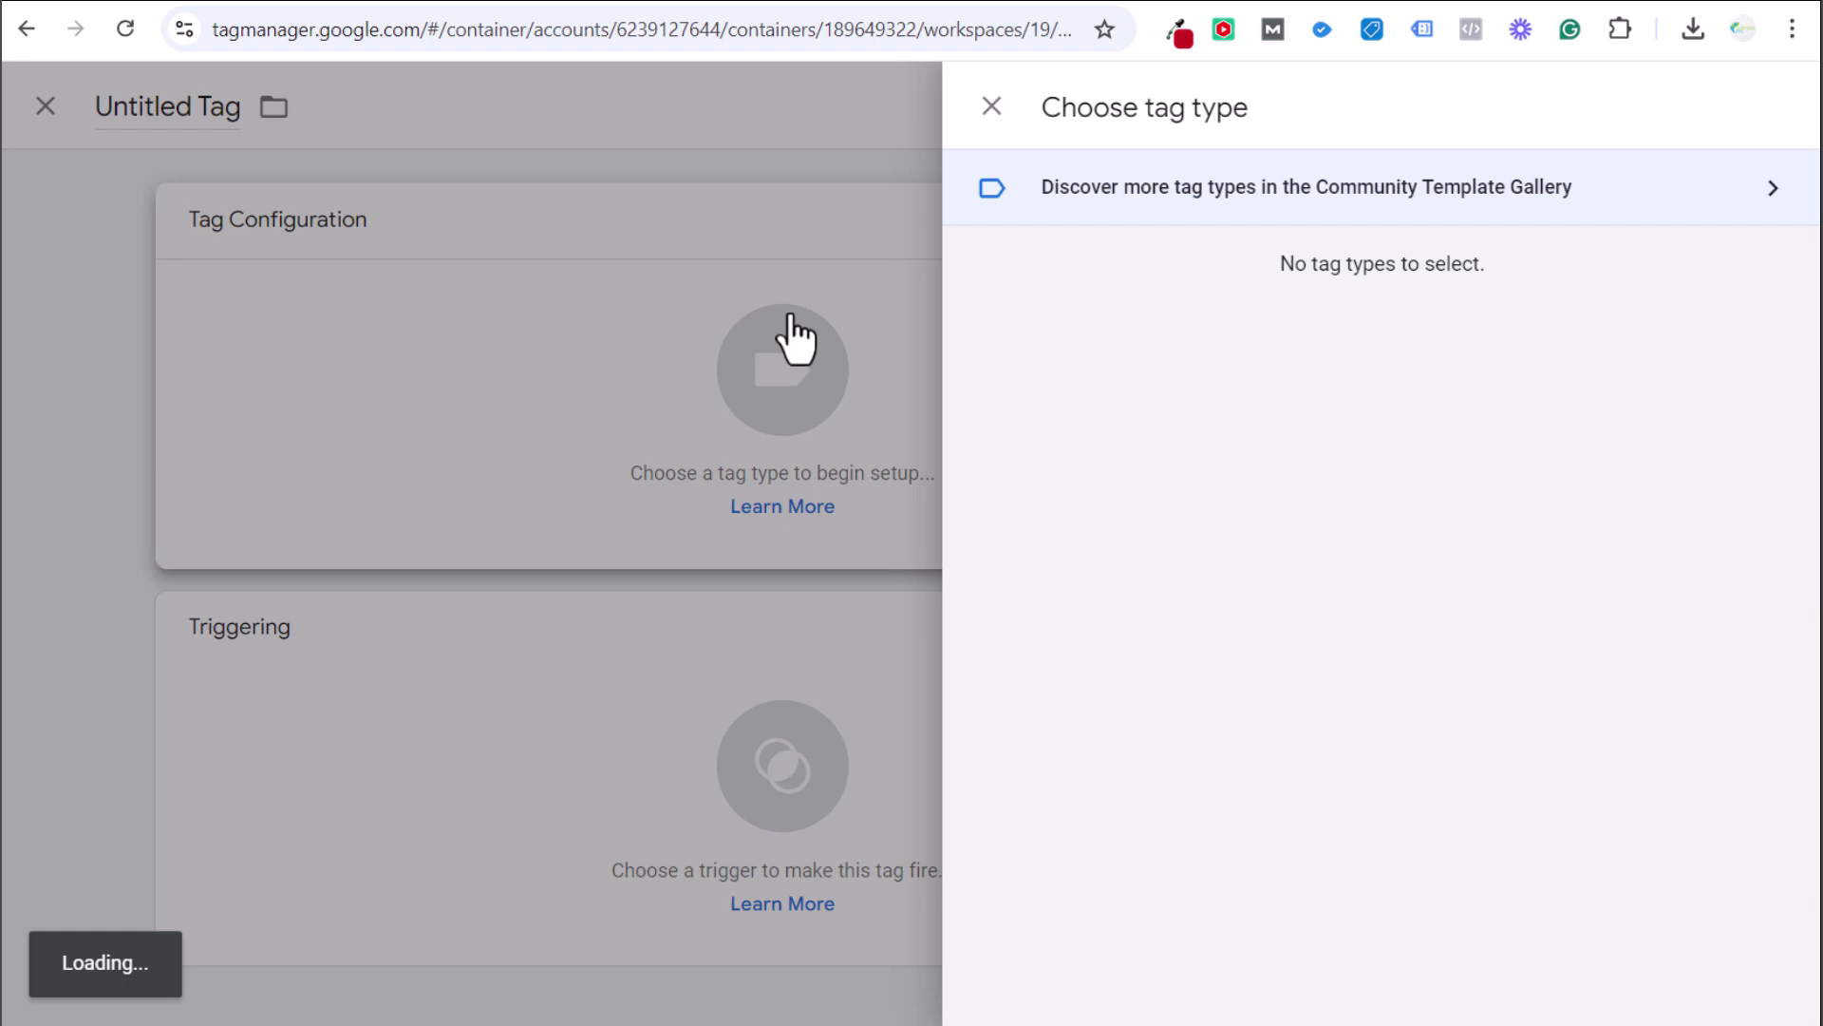
pyautogui.click(1116, 458)
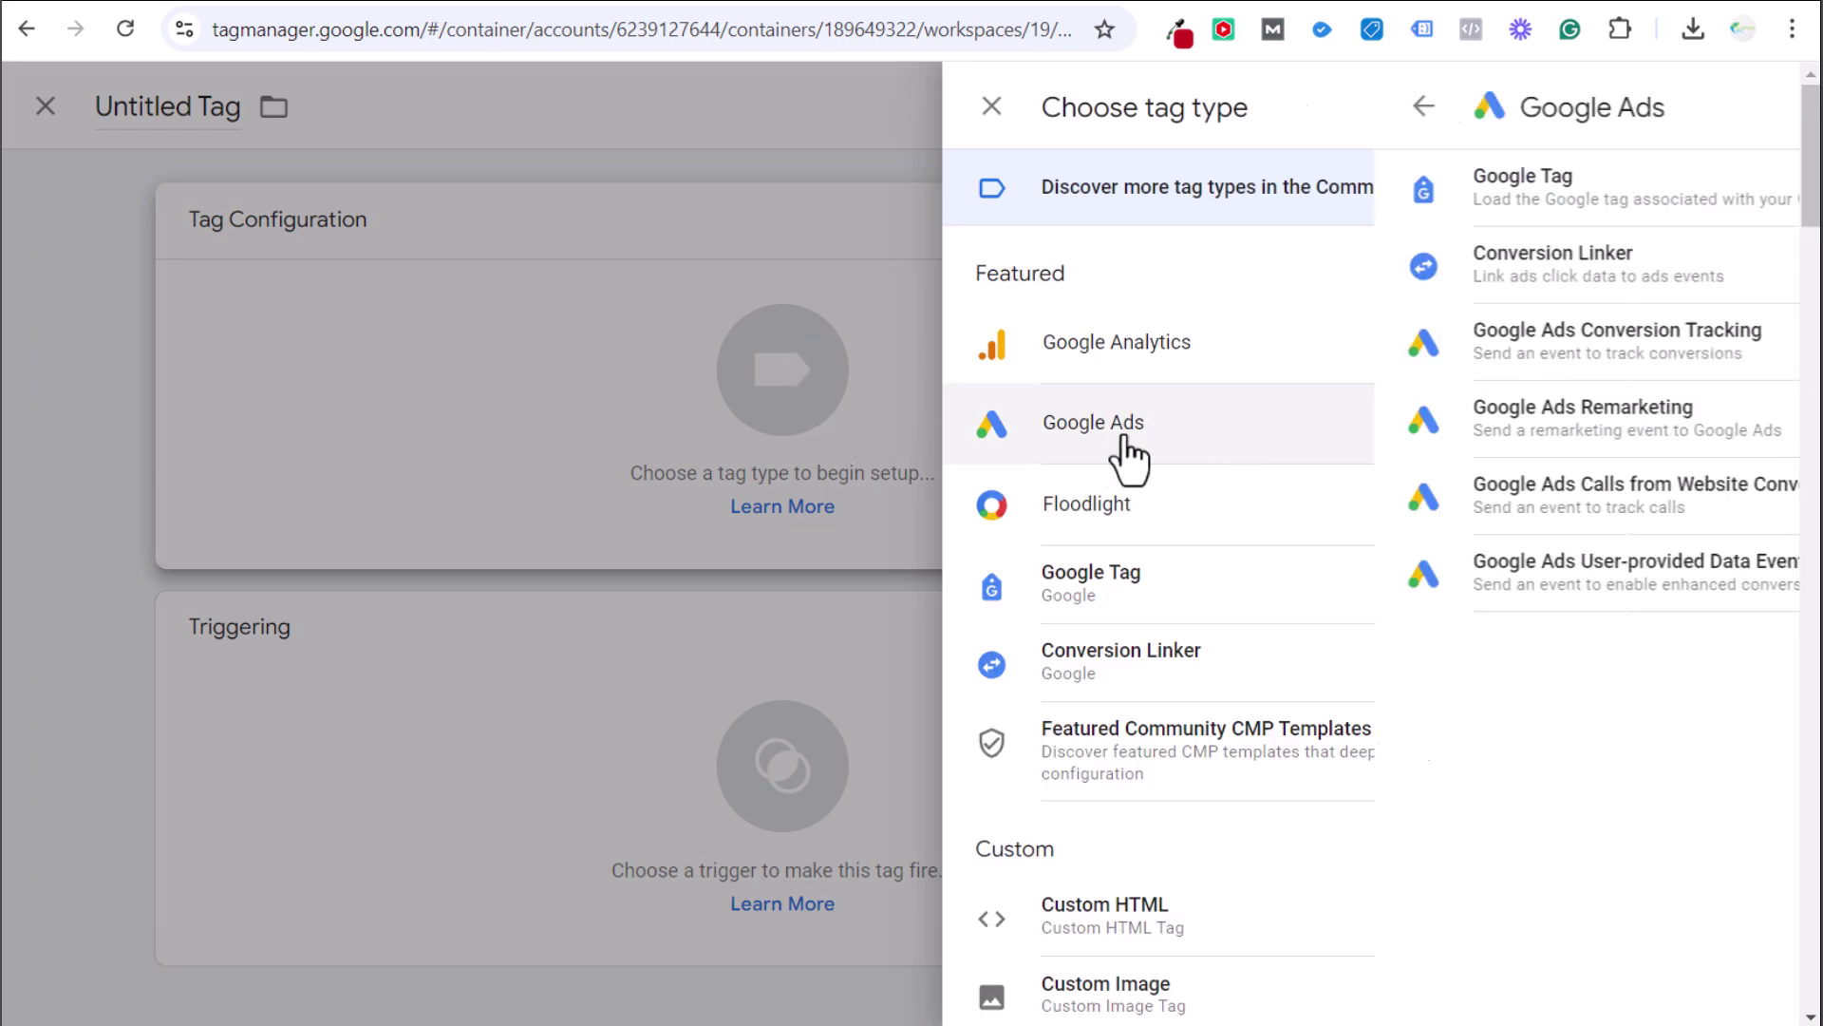
pyautogui.click(1152, 276)
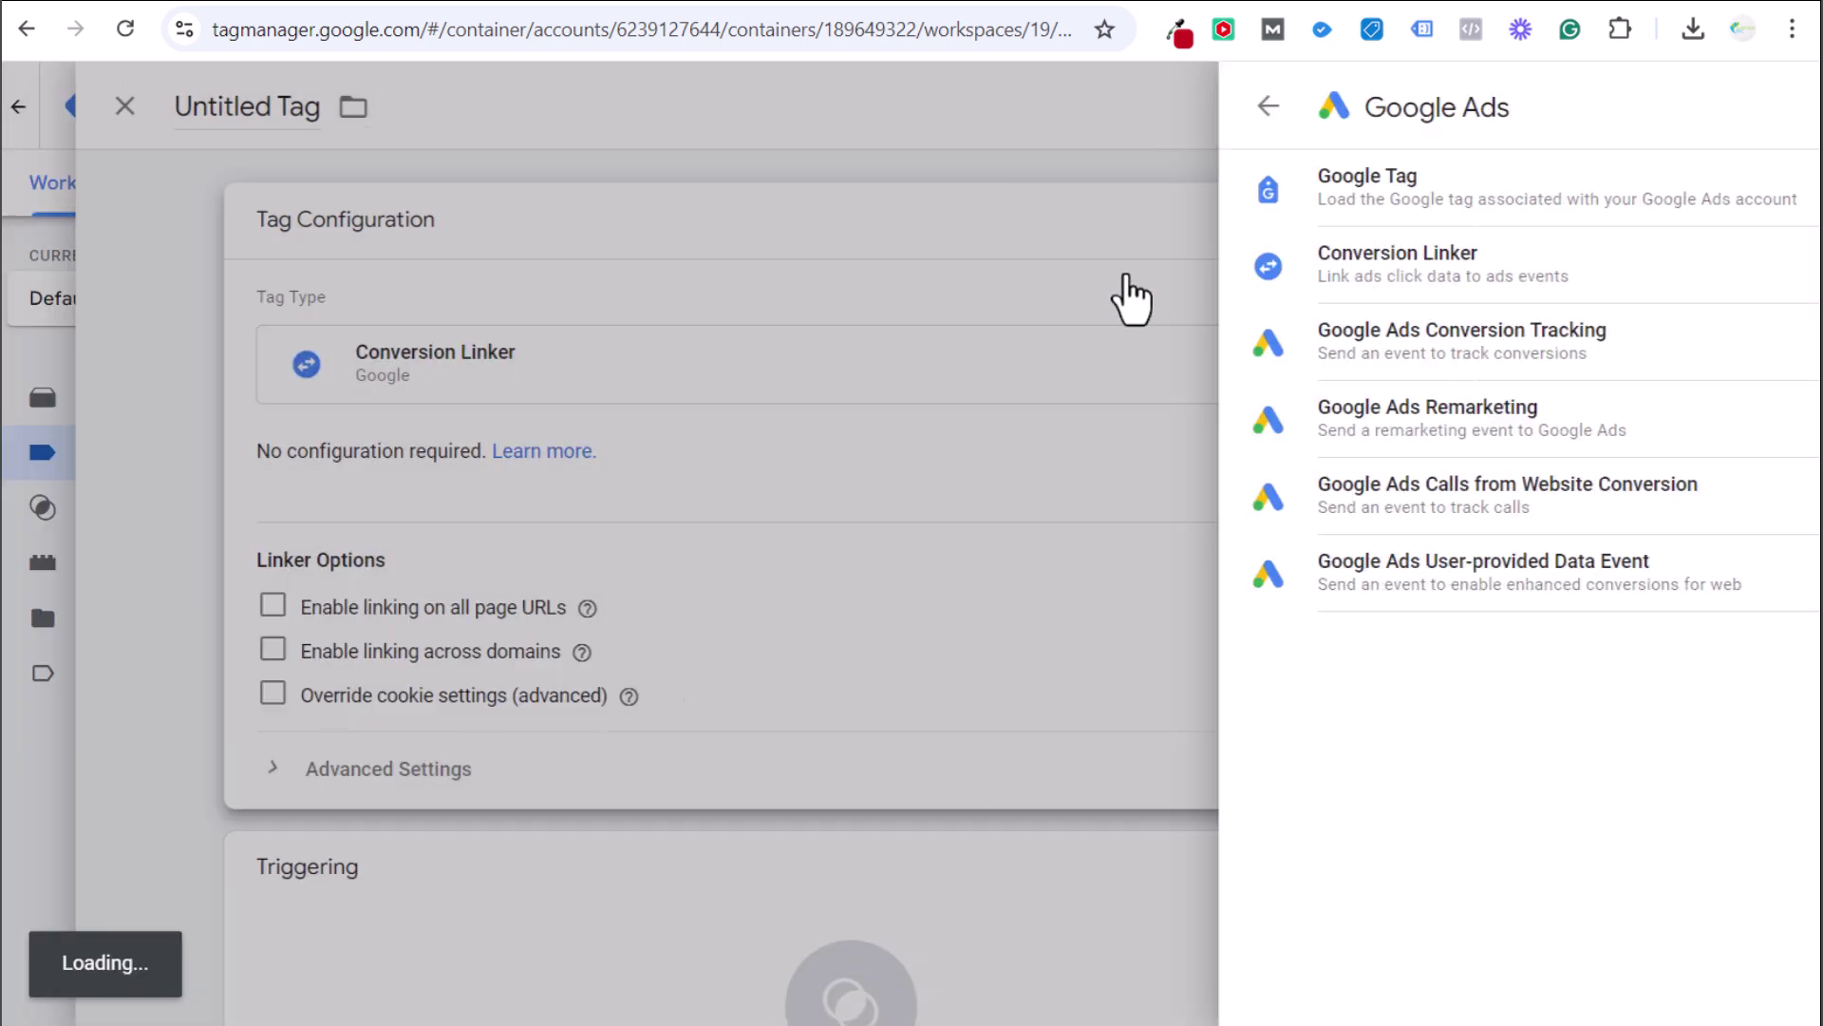
pyautogui.scroll(-2, 340, 475)
pyautogui.click(796, 805)
pyautogui.click(796, 805)
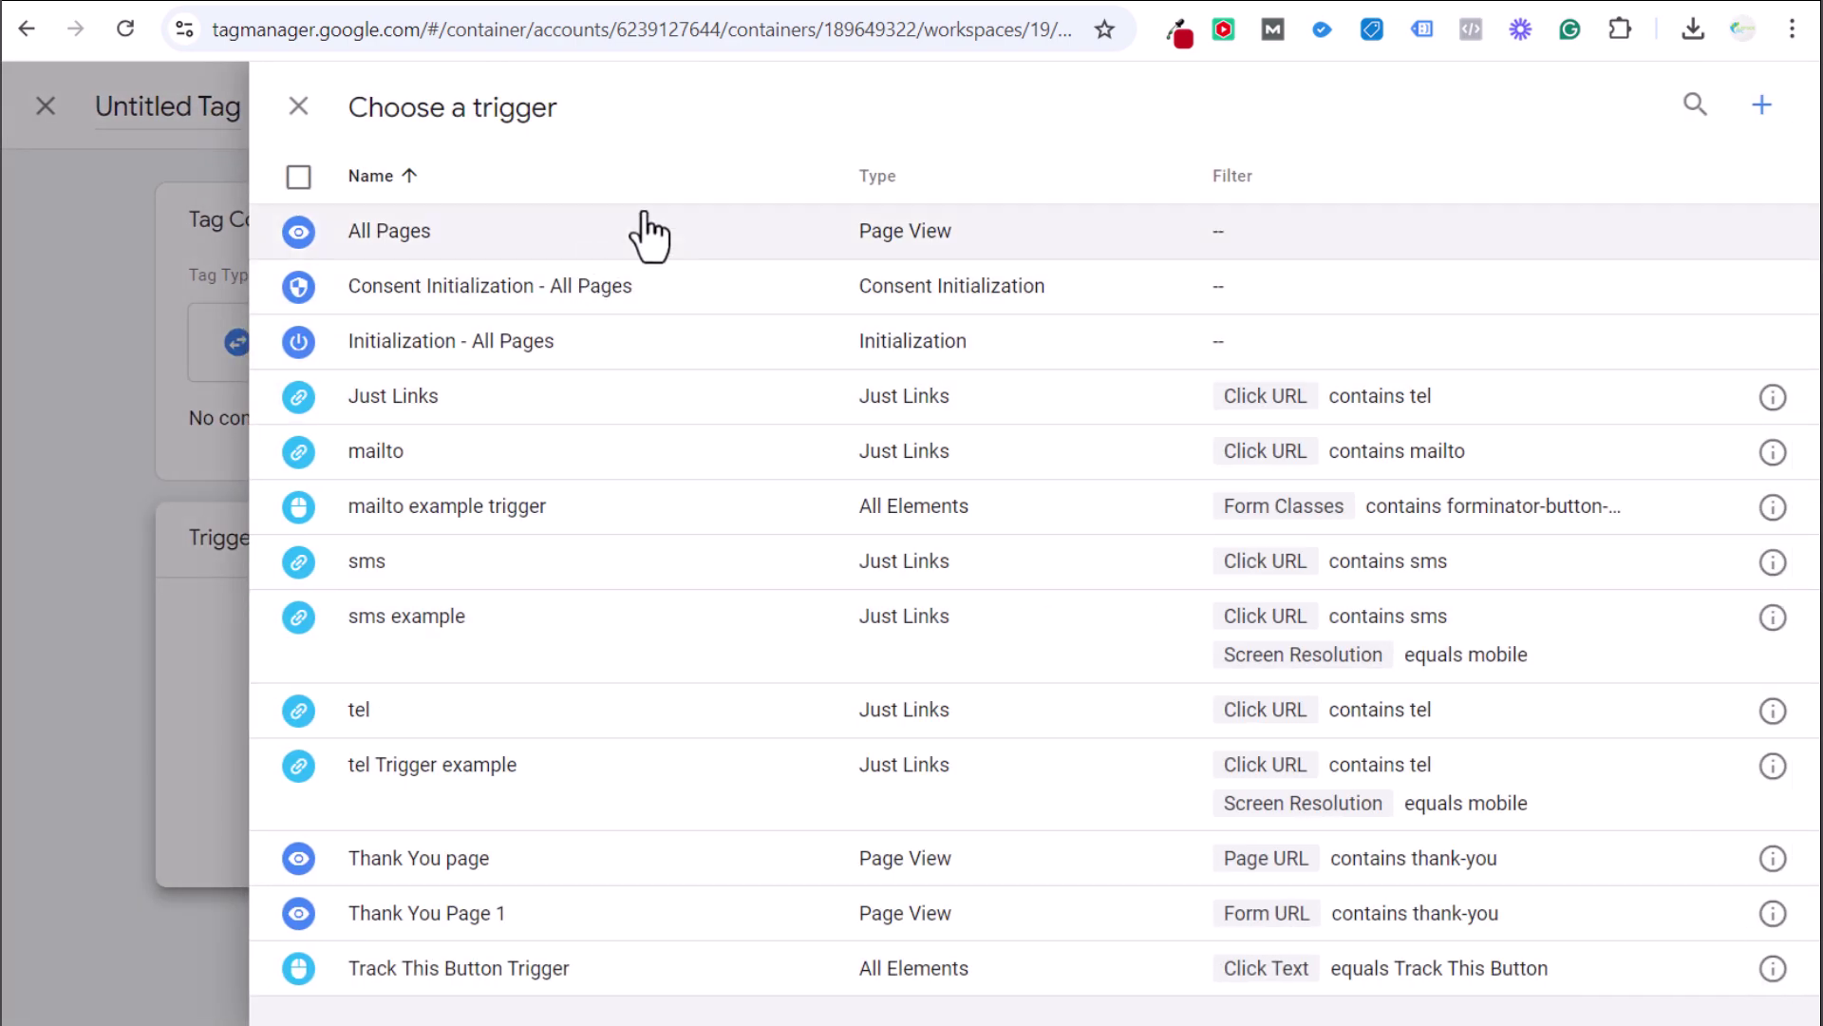
pyautogui.click(298, 107)
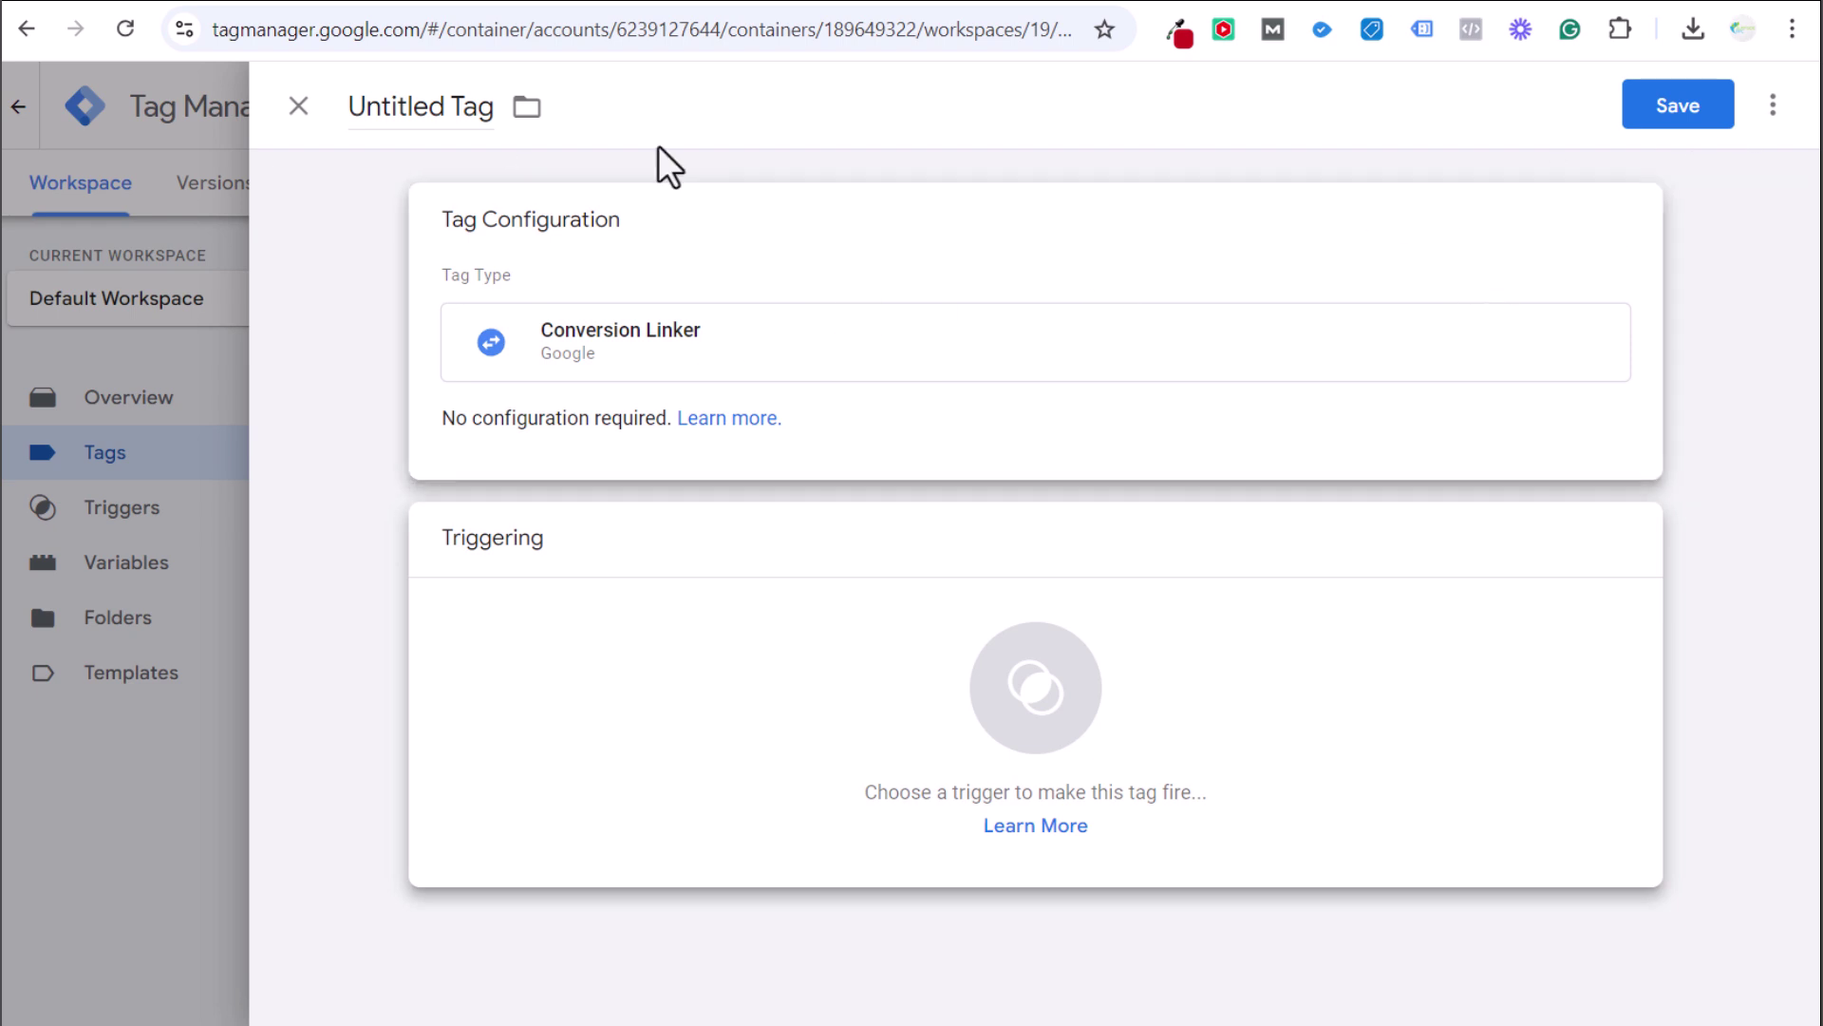
pyautogui.click(299, 108)
pyautogui.click(1096, 439)
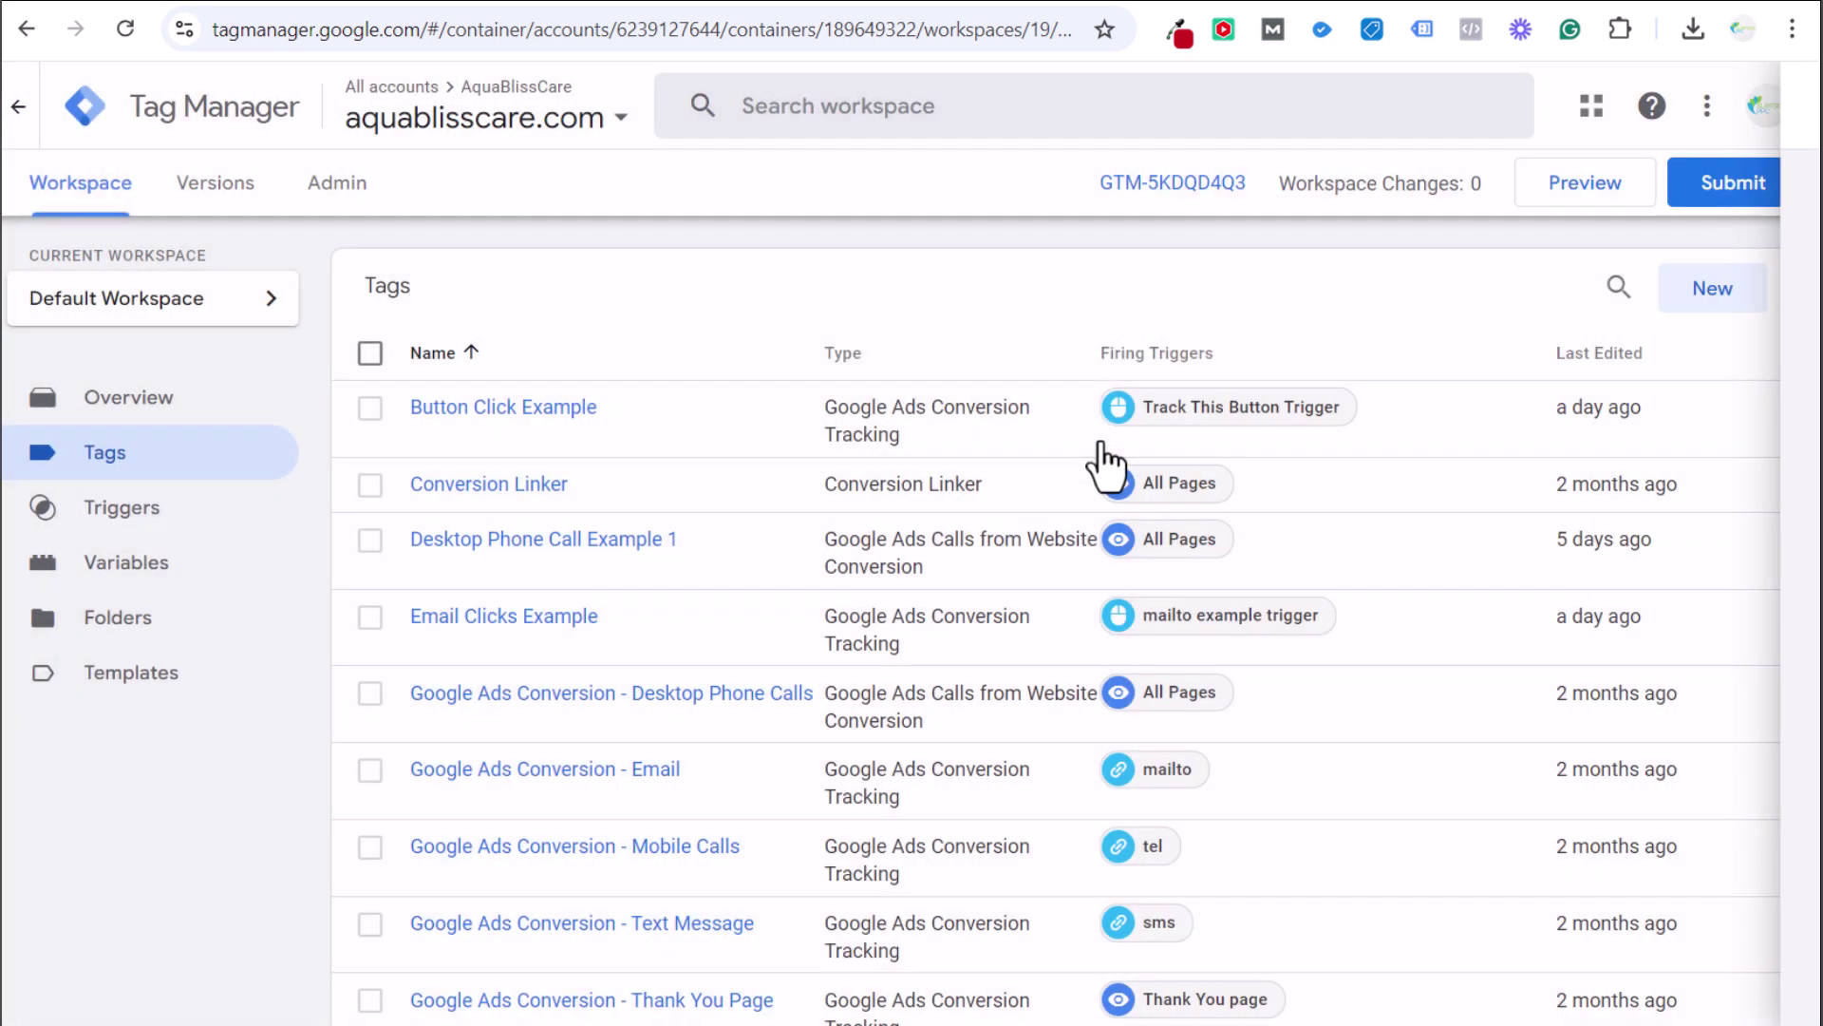
# Check the type and firing trigger of the existing Conversion Linker tag and close it
pyautogui.click(458, 481)
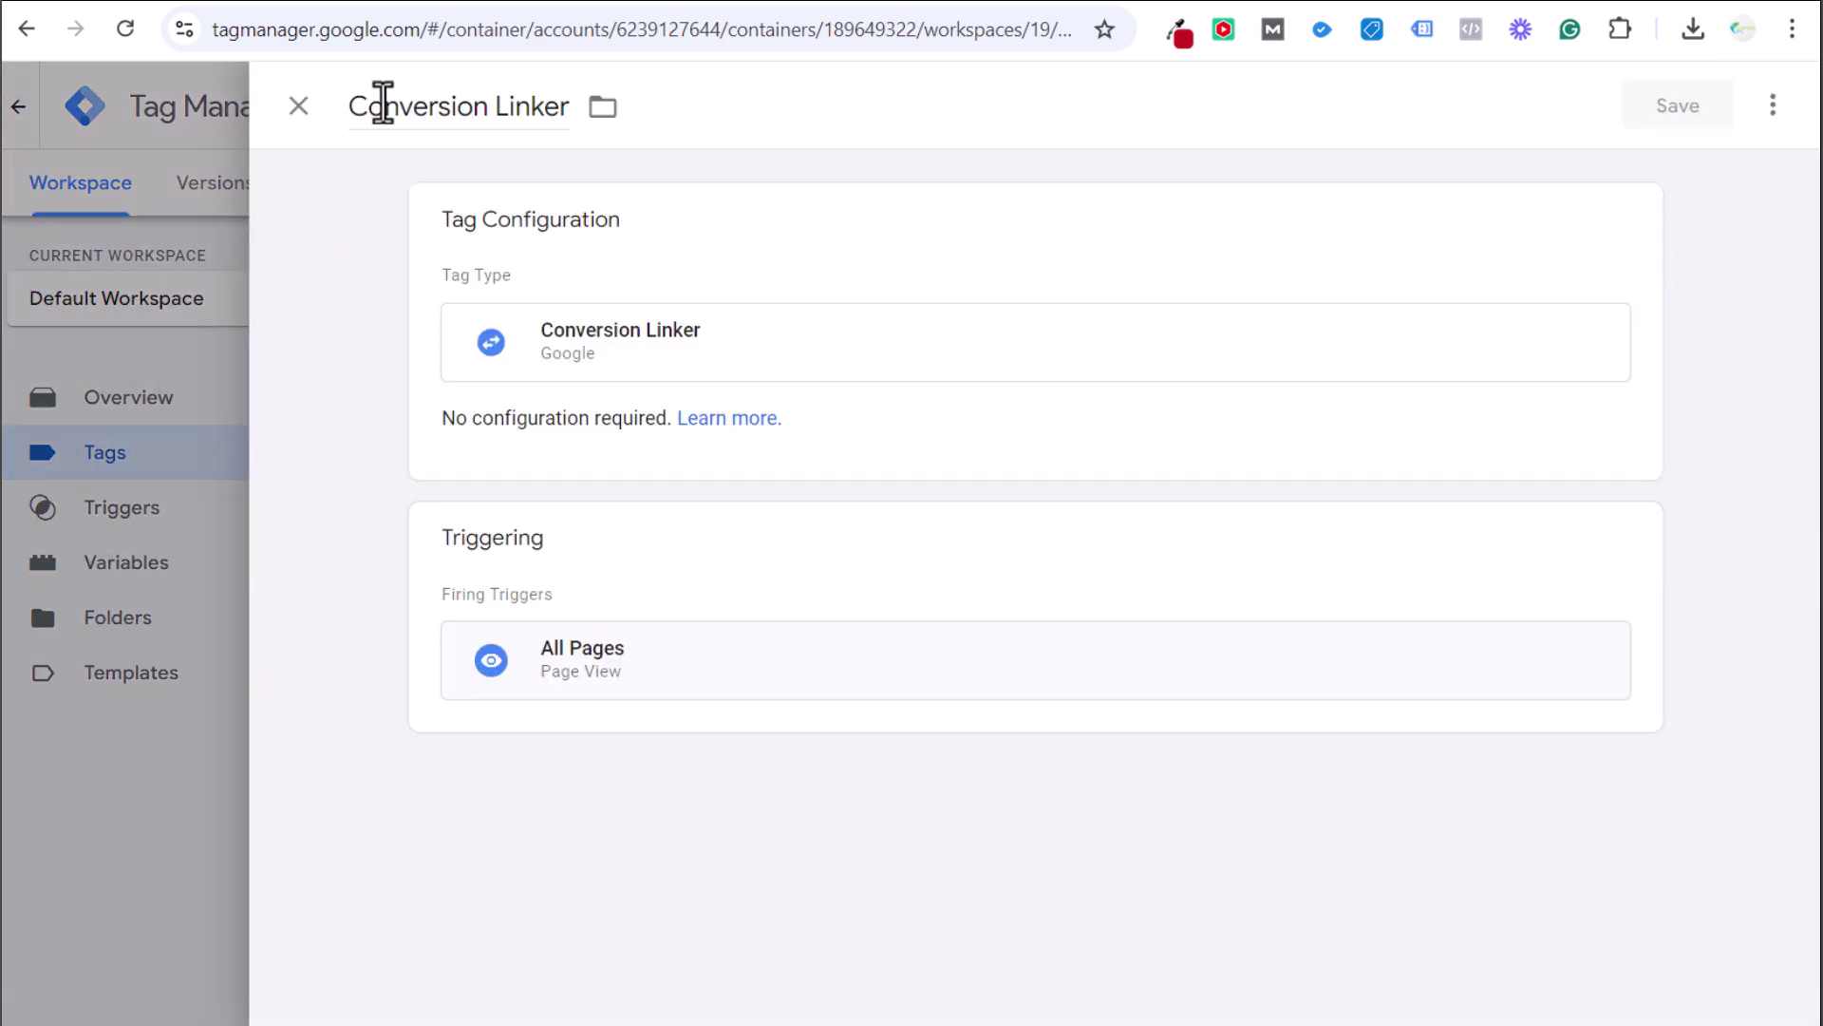
pyautogui.click(299, 108)
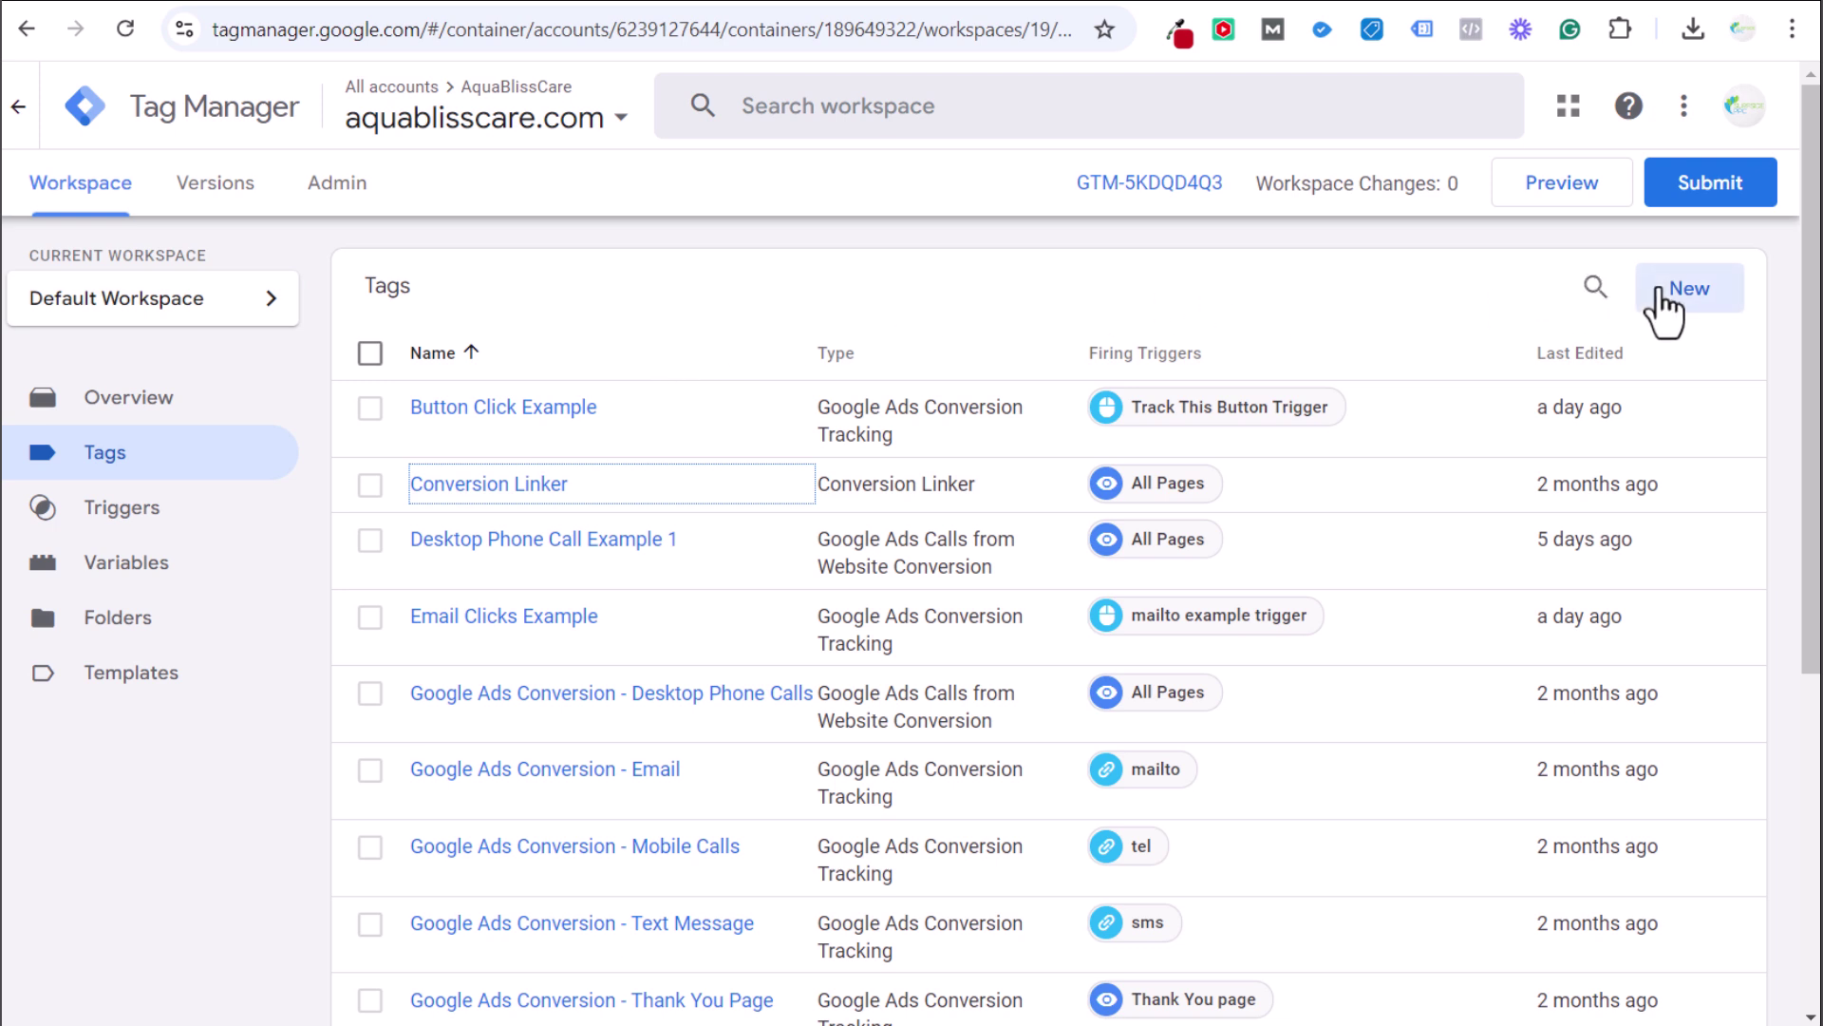
# Create a new tag named "Contact Form Example" with the Google Ads Conversion Tracking type
pyautogui.click(1673, 302)
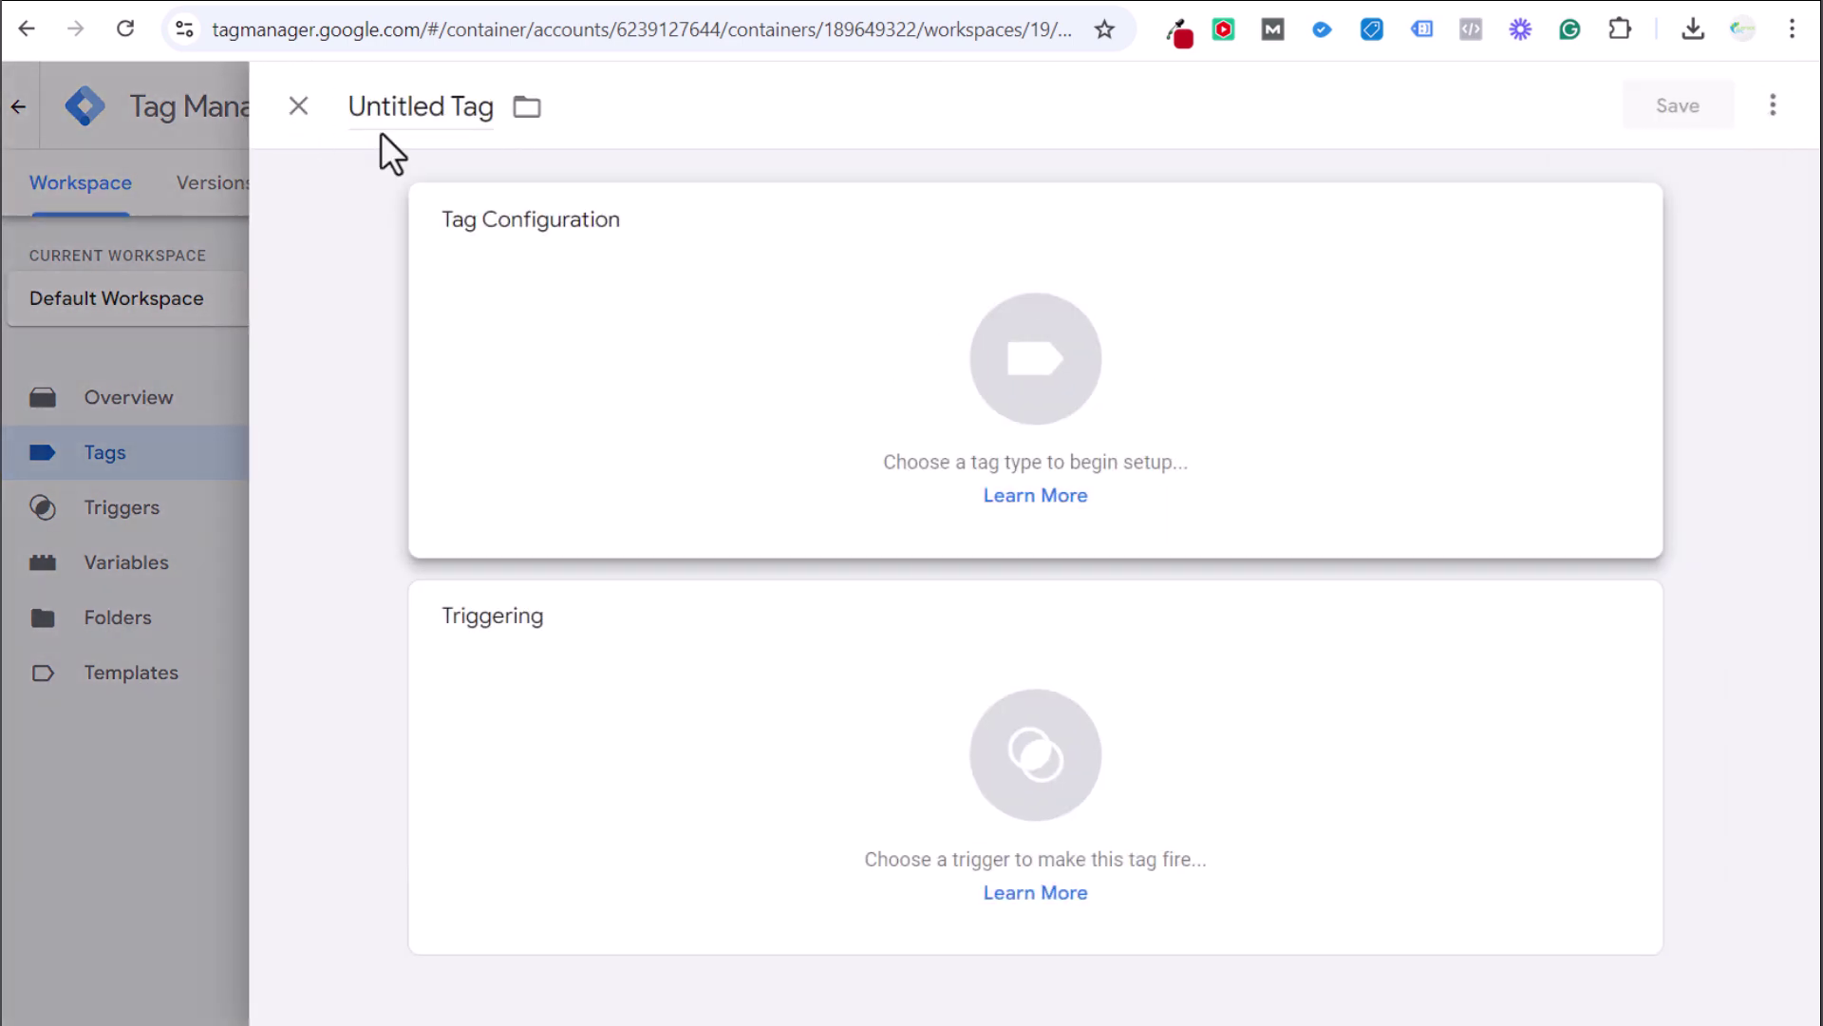
pyautogui.click(439, 94)
pyautogui.write('Contact Form Example')
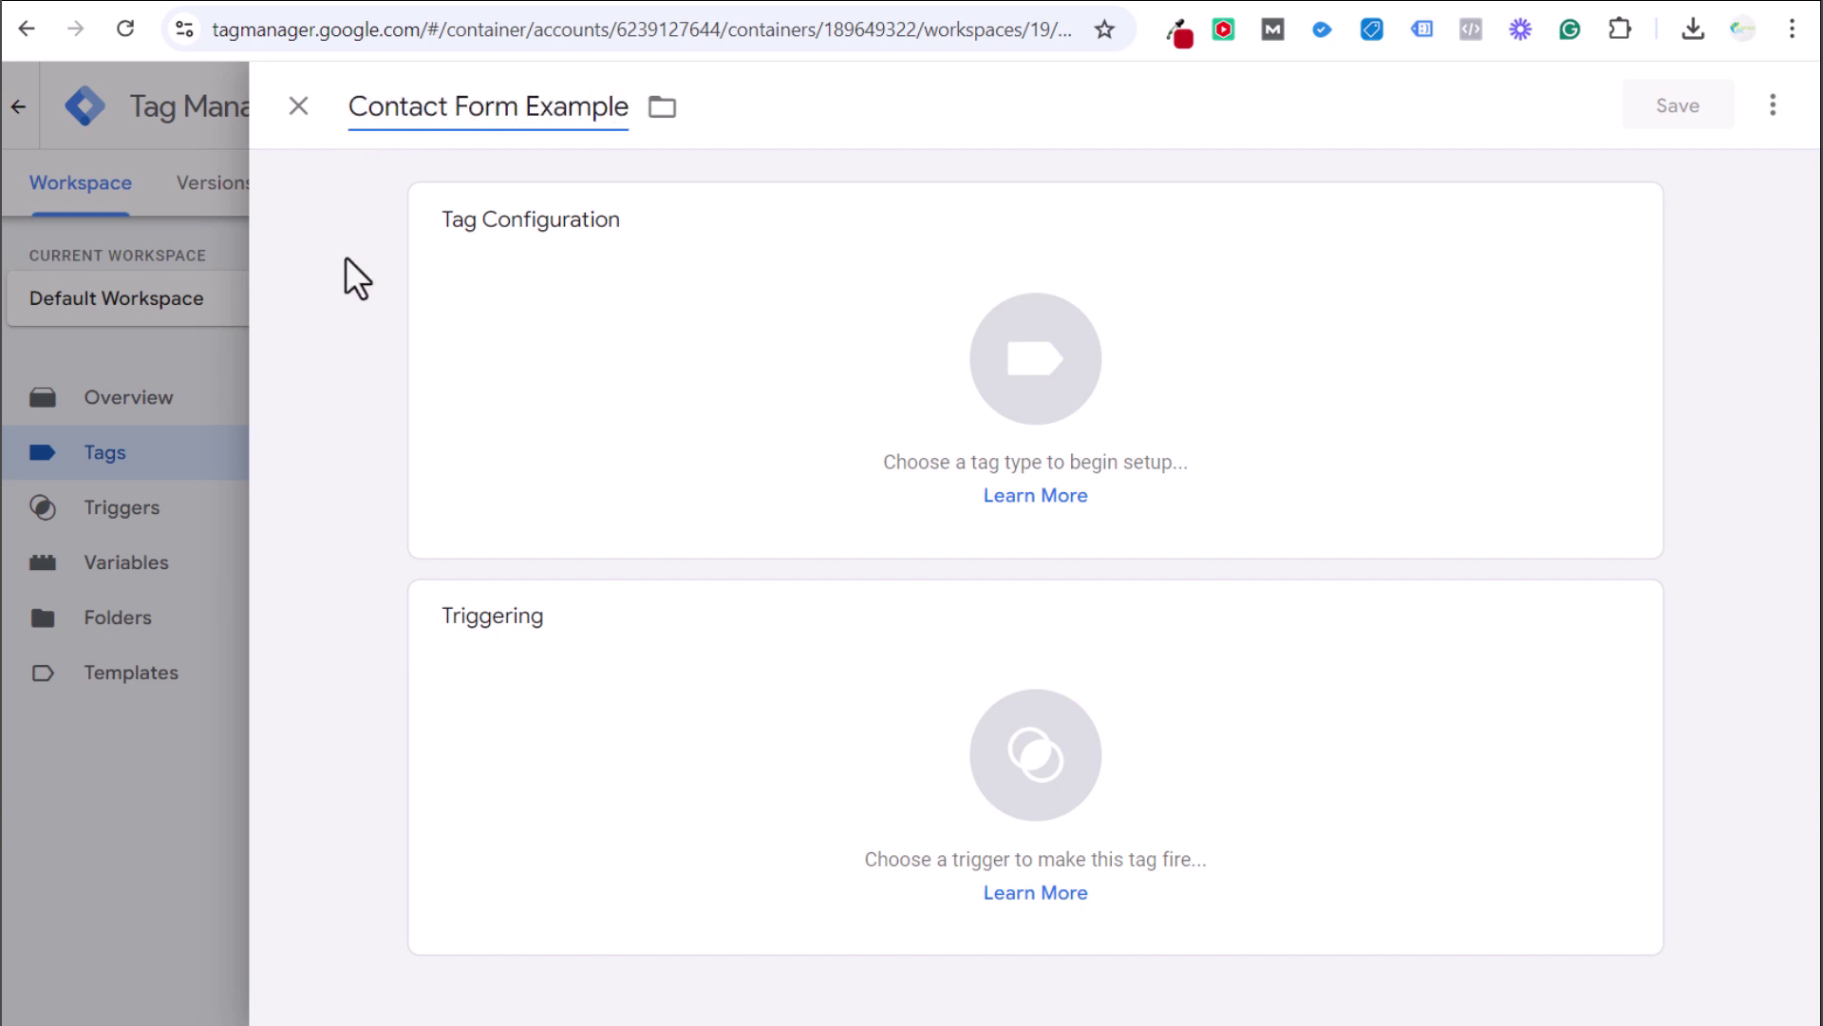
pyautogui.click(607, 350)
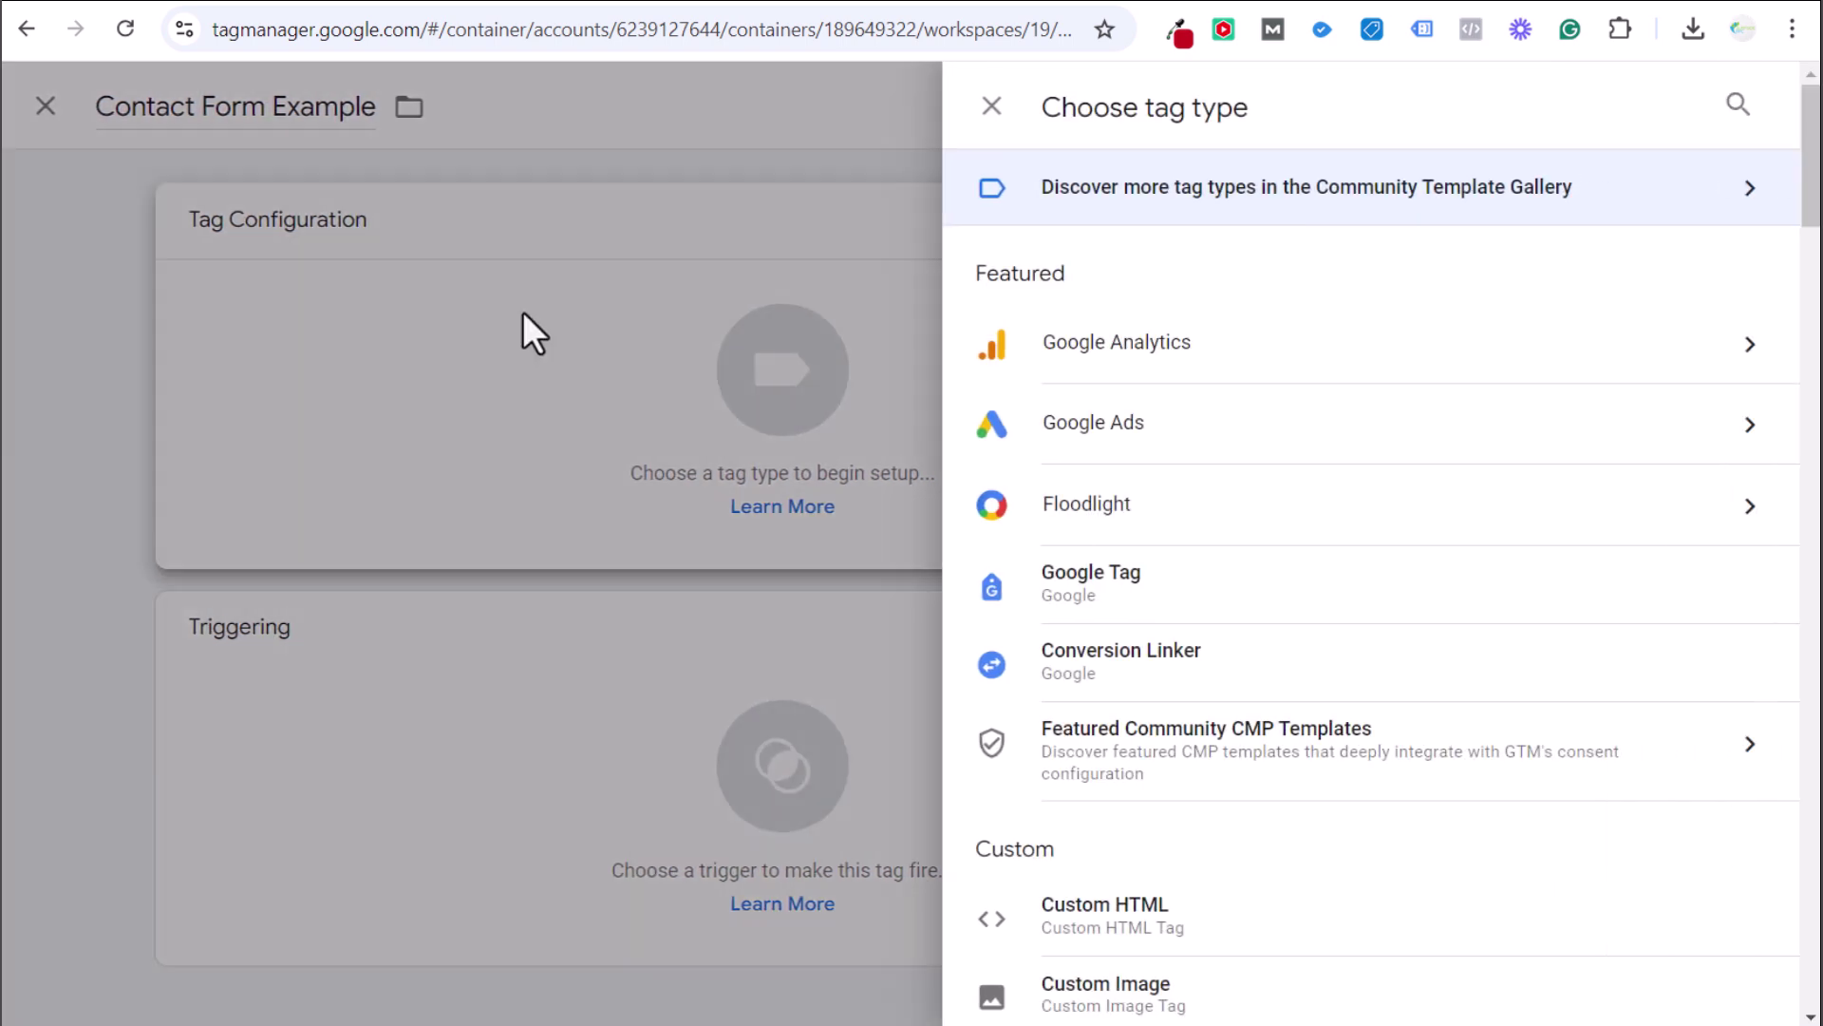
pyautogui.click(1277, 445)
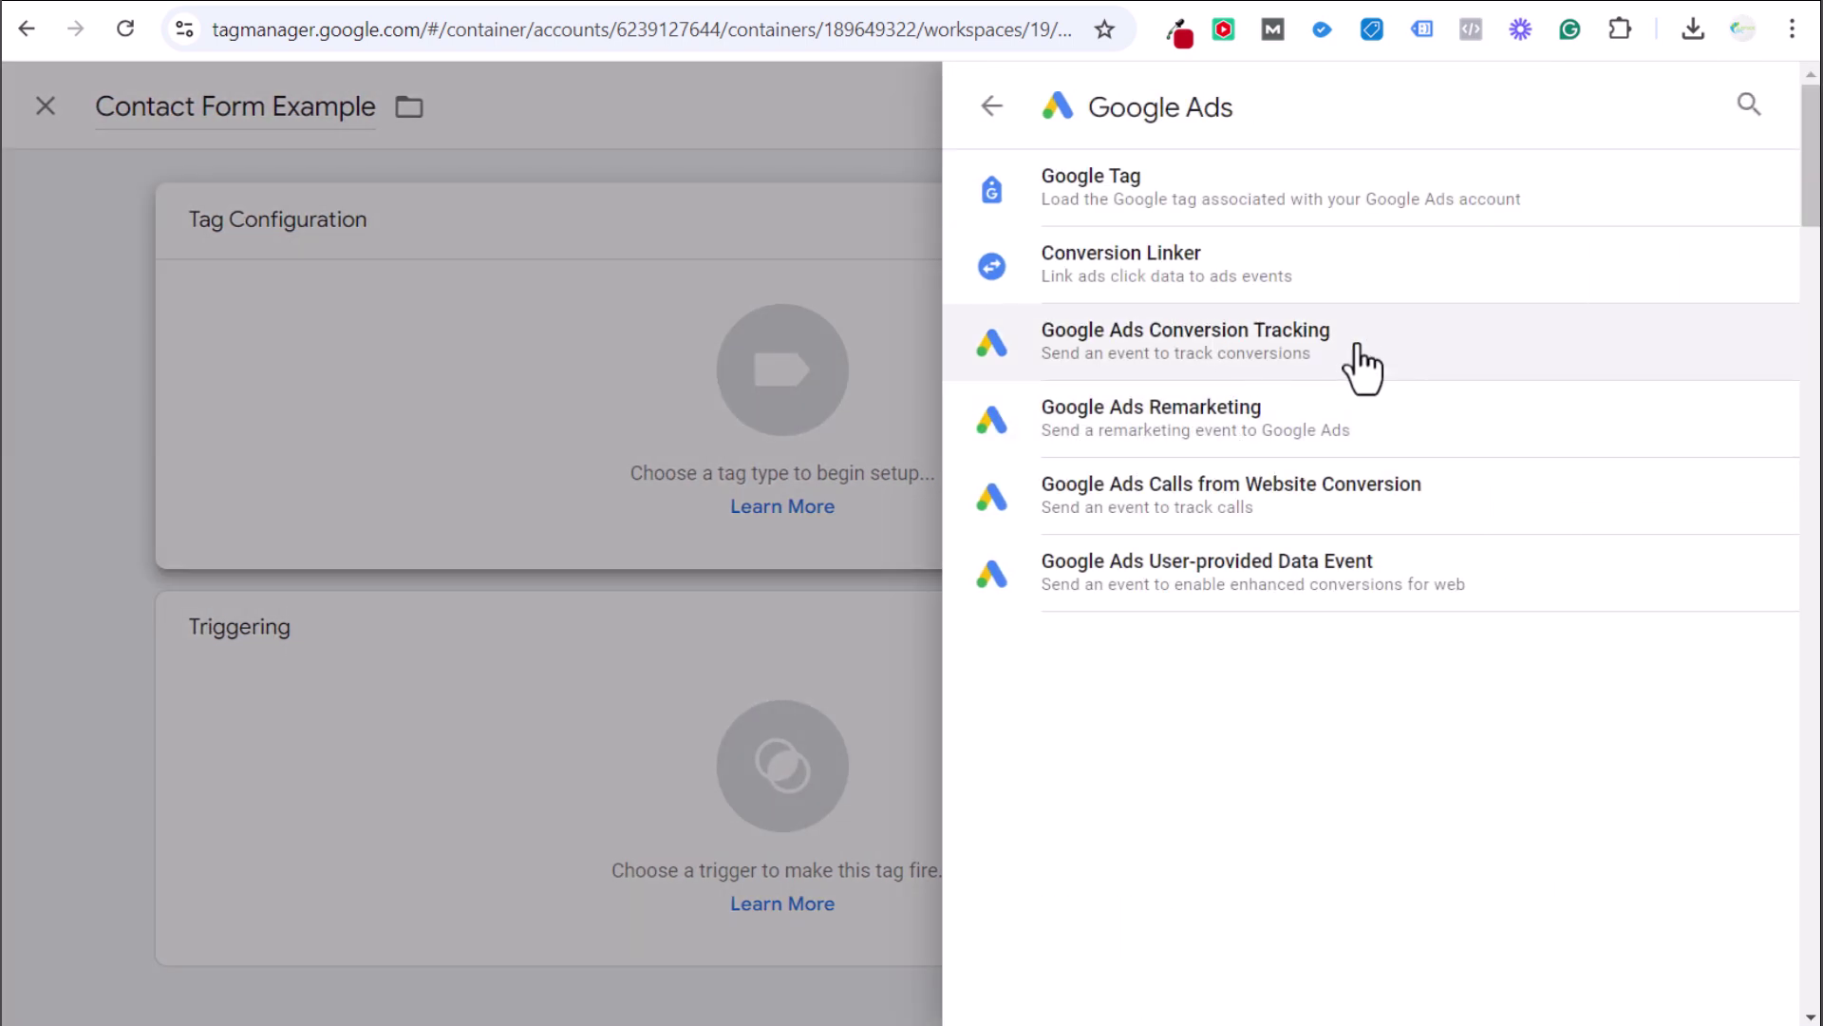
pyautogui.click(1314, 365)
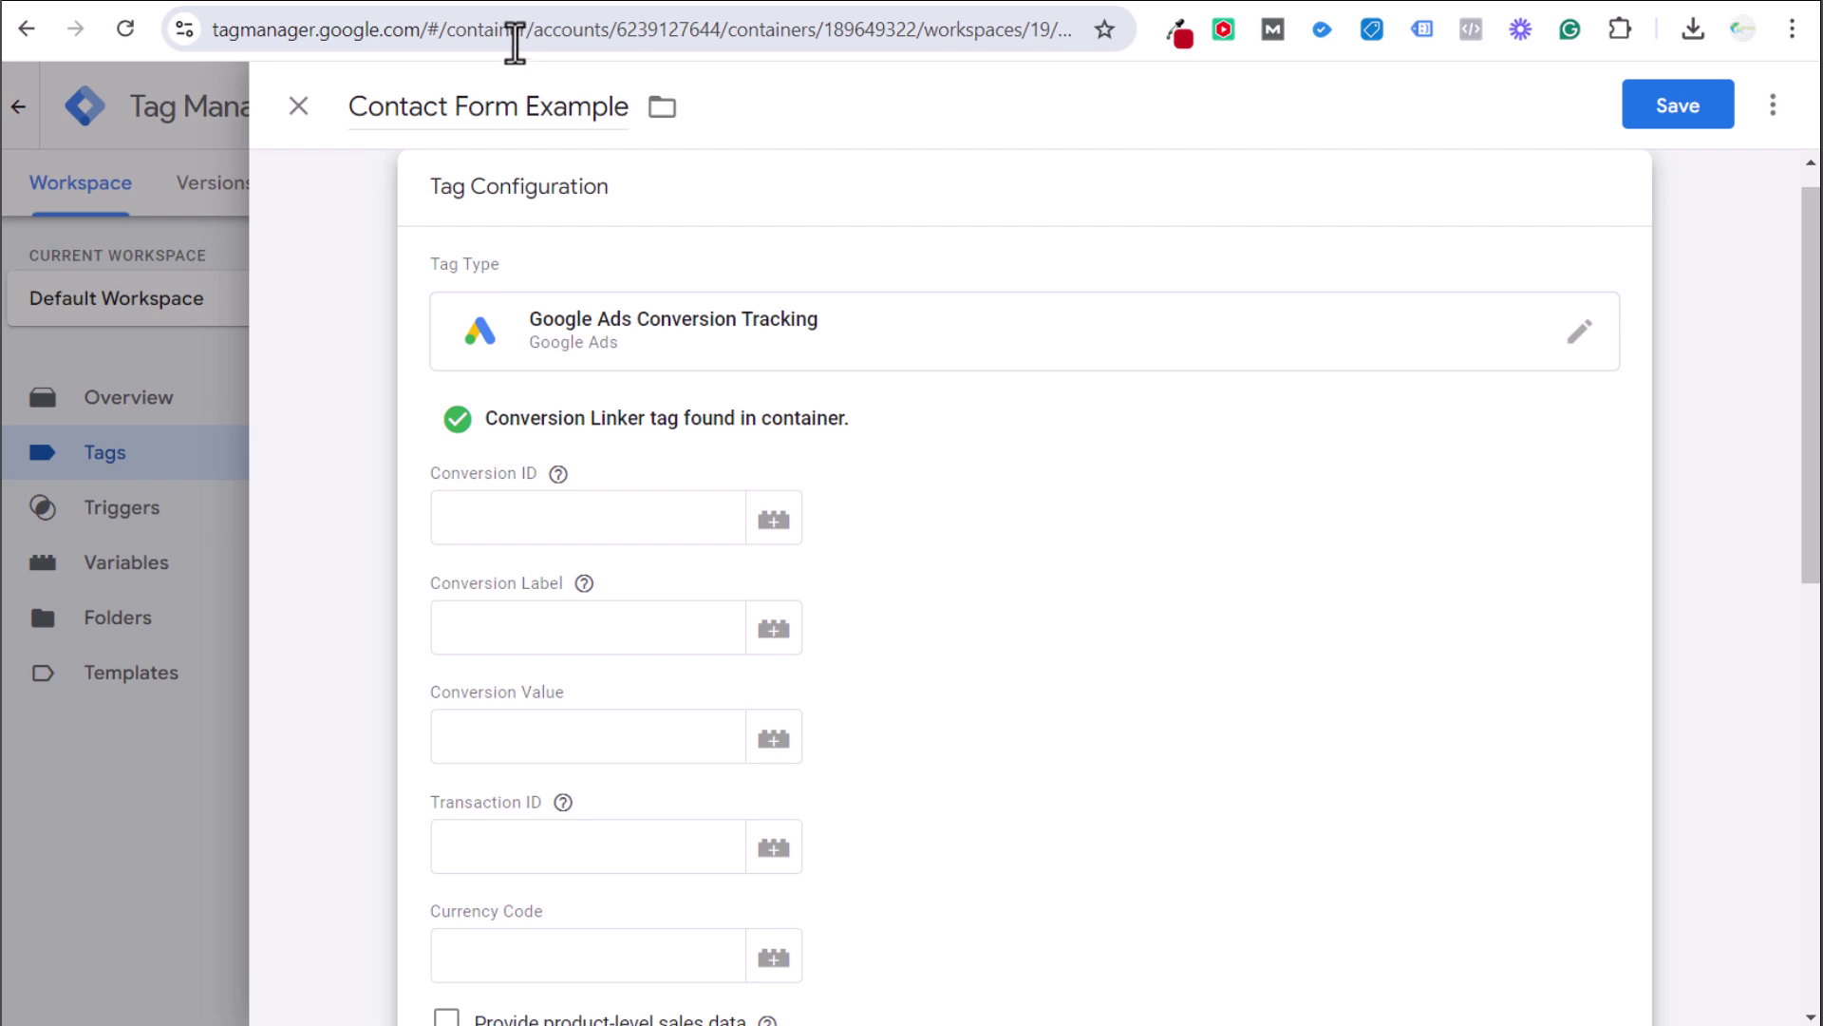
# Copy the conversion ID from the Google Ads setup instructions into the Contact Form Example tag in Tag Manager
pyautogui.click(432, 5)
pyautogui.doubleClick(175, 500)
pyautogui.hotkey('ctrl', 'c')
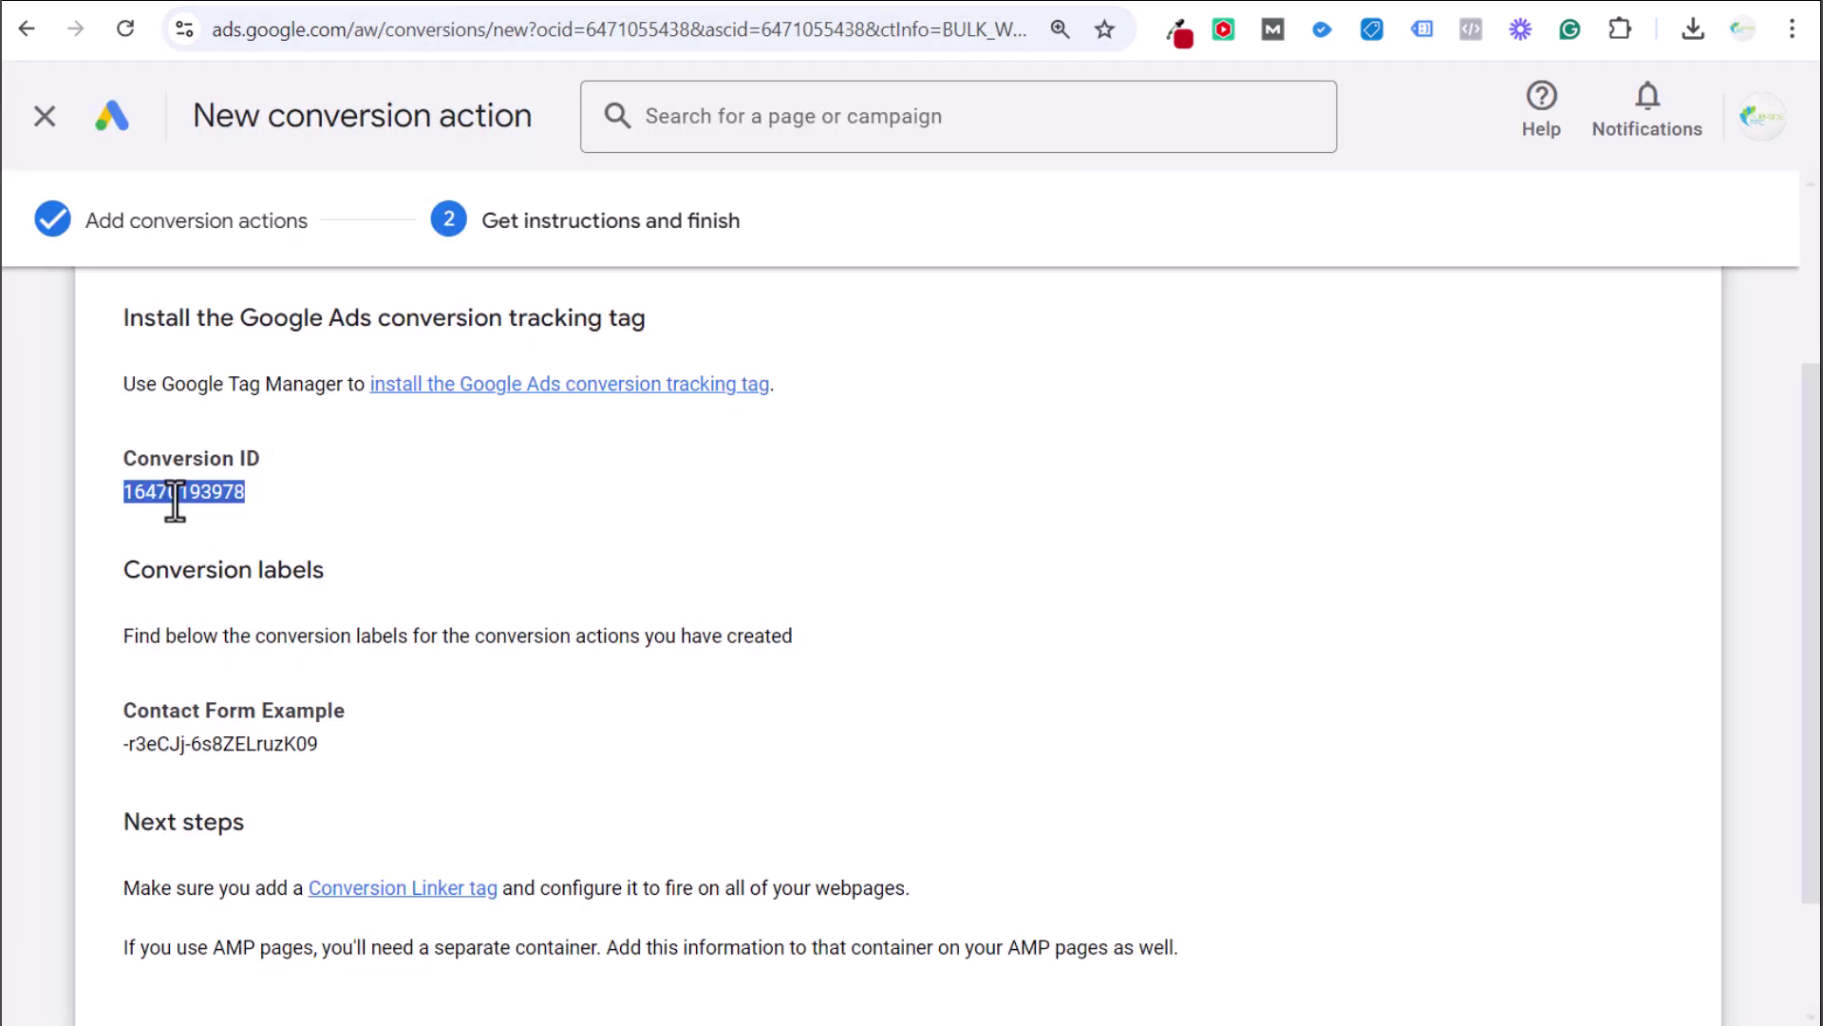
pyautogui.click(577, 8)
pyautogui.click(517, 513)
pyautogui.hotkey('ctrl', 'v')
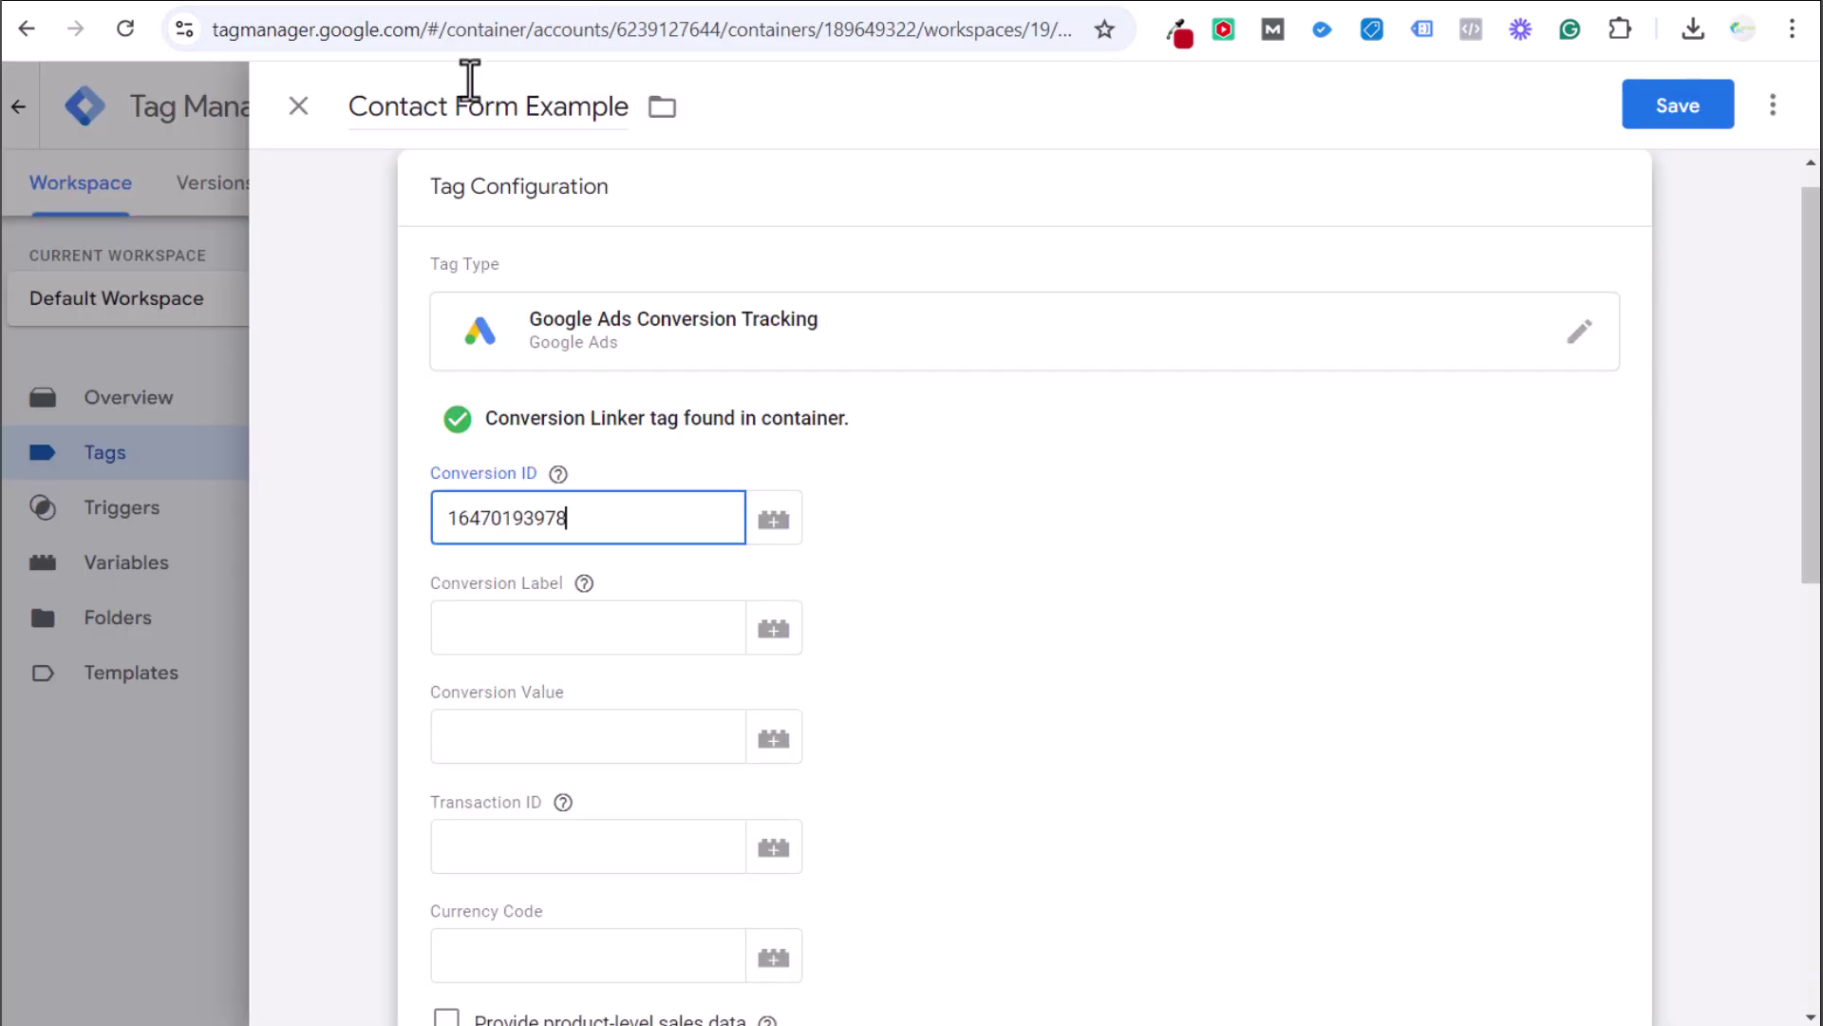
# Copy the Contact Form Example conversion label from Google Ads into the tag's Conversion Label in Tag Manager
pyautogui.click(442, 3)
pyautogui.doubleClick(232, 743)
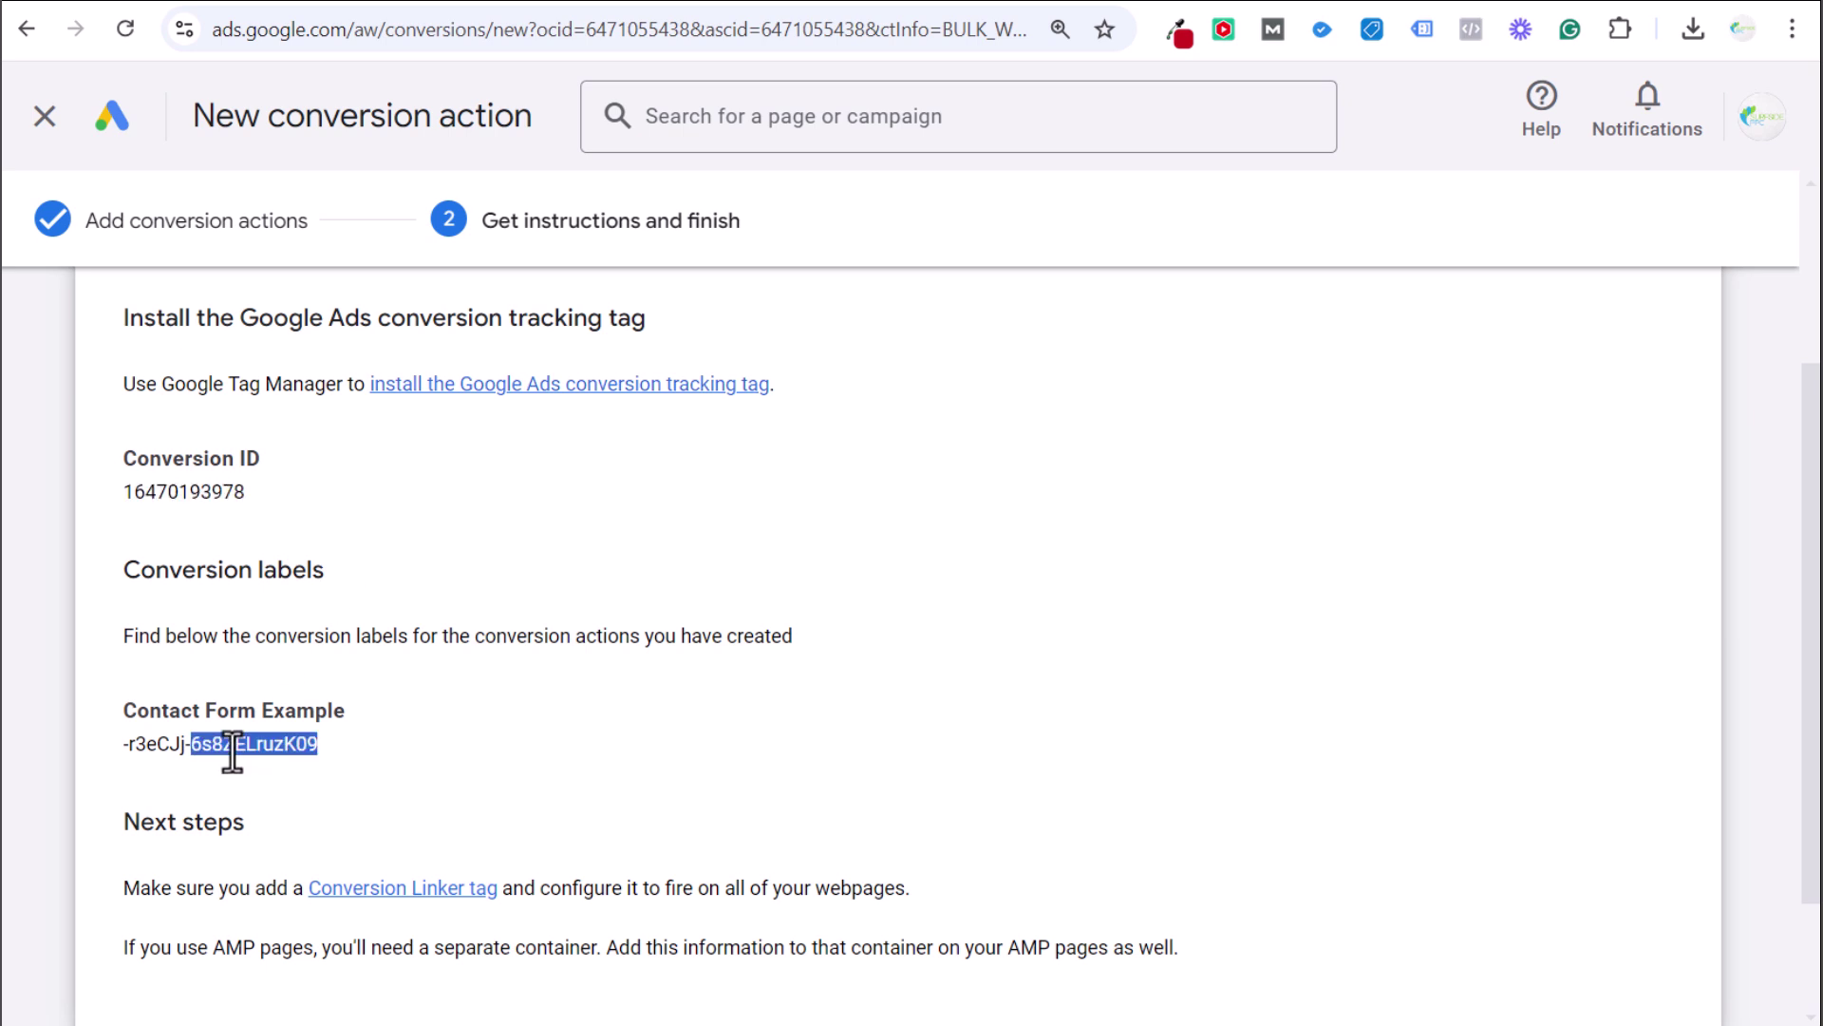
pyautogui.hotkey('ctrl', 'c')
pyautogui.click(581, 4)
pyautogui.click(489, 627)
pyautogui.hotkey('ctrl', 'v')
pyautogui.click(313, 321)
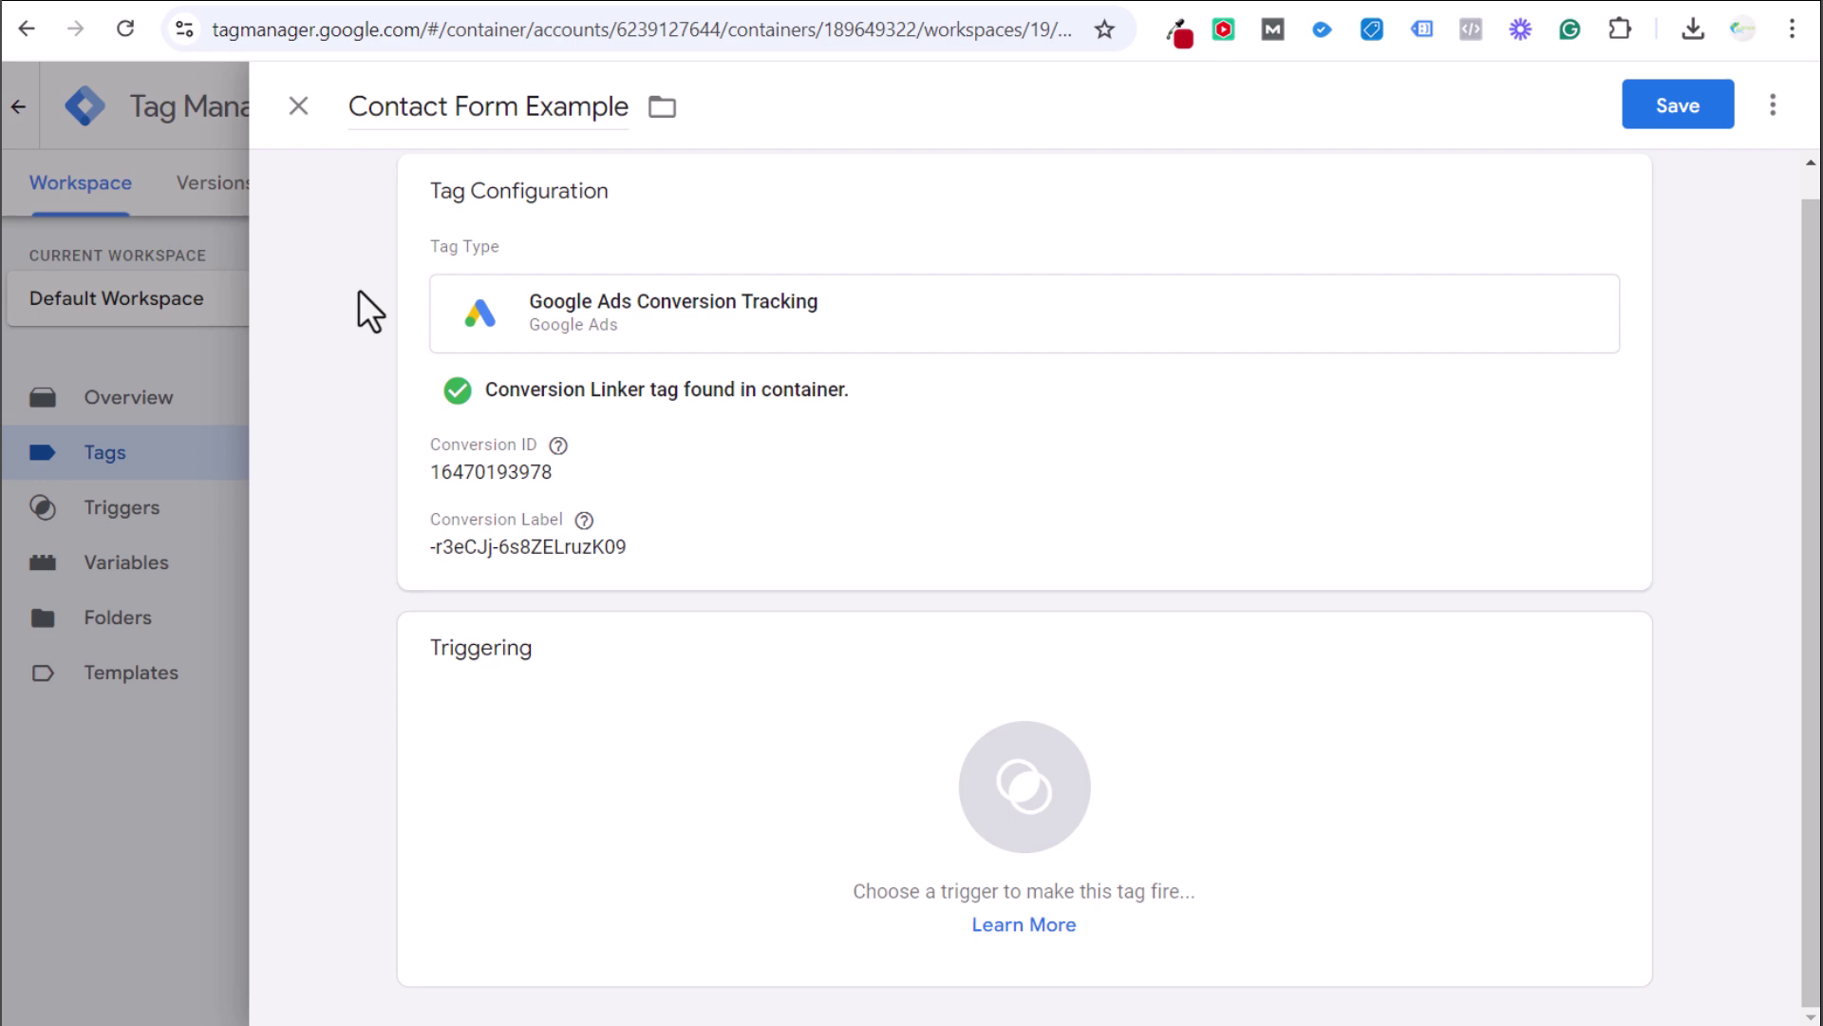
# Set All Pages as the firing trigger of the Contact Form Example tag and save the tag
pyautogui.click(810, 814)
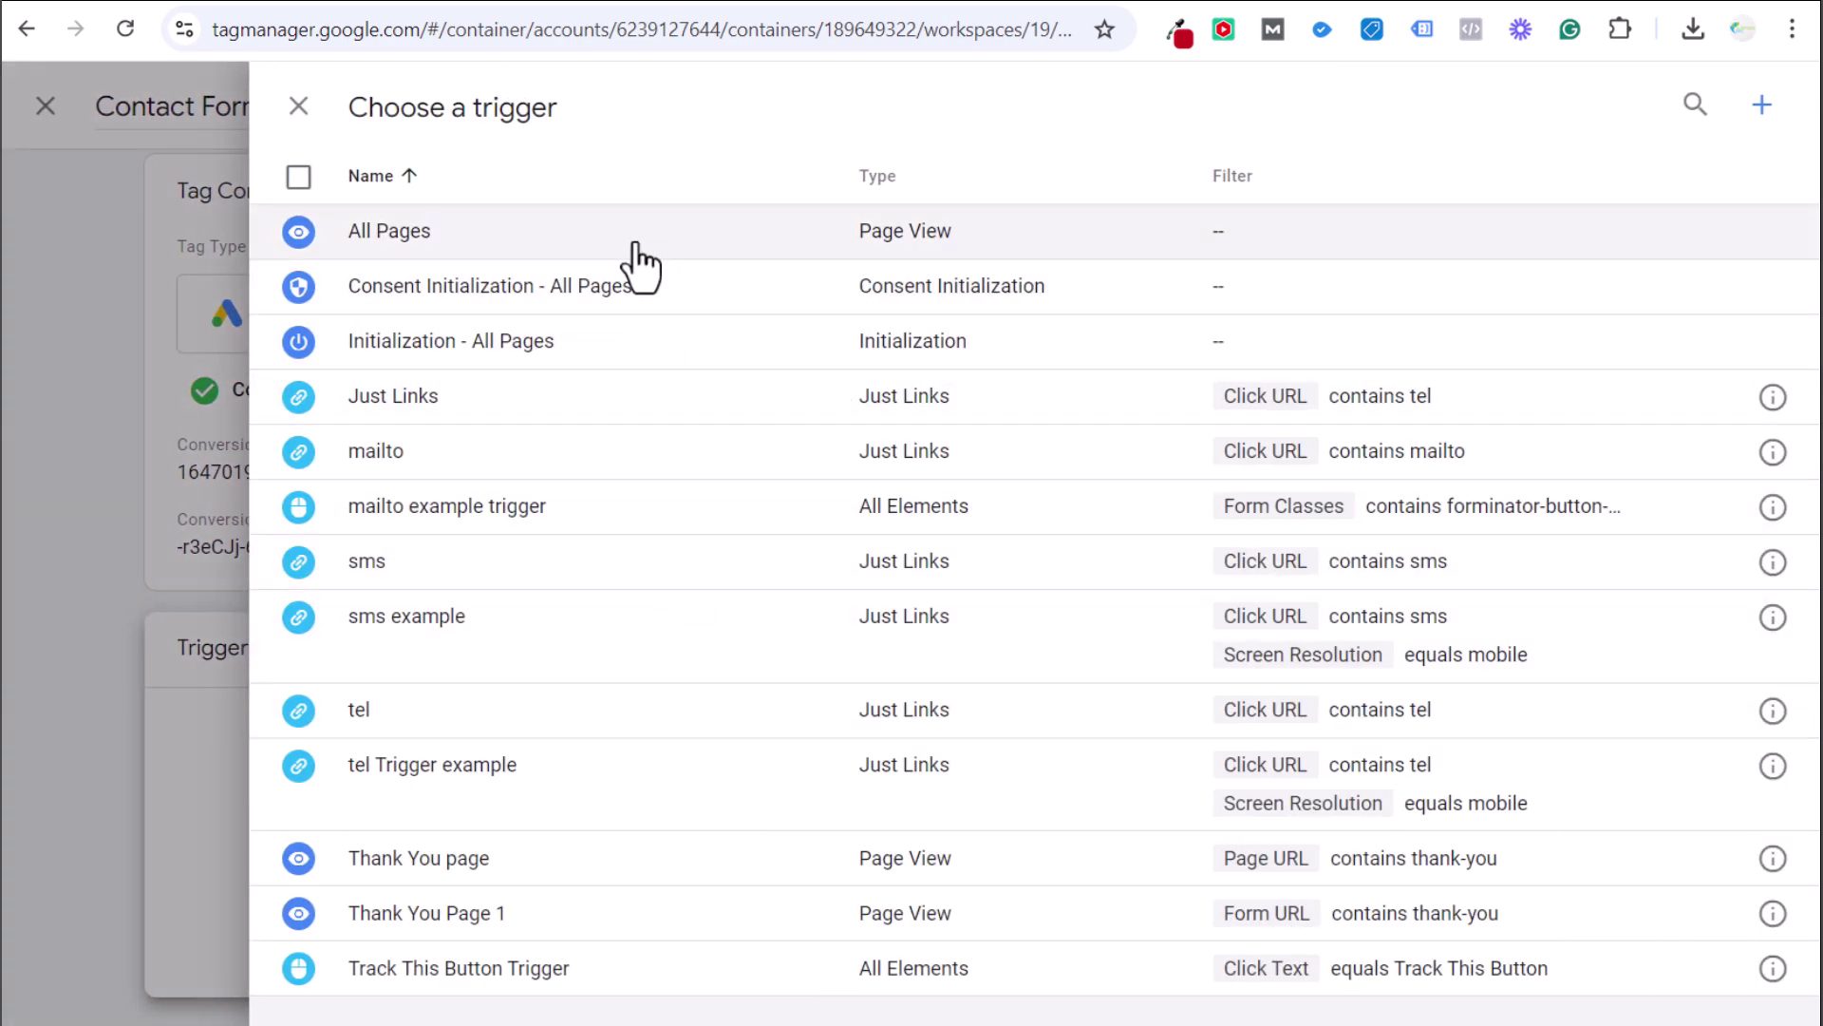
pyautogui.click(701, 245)
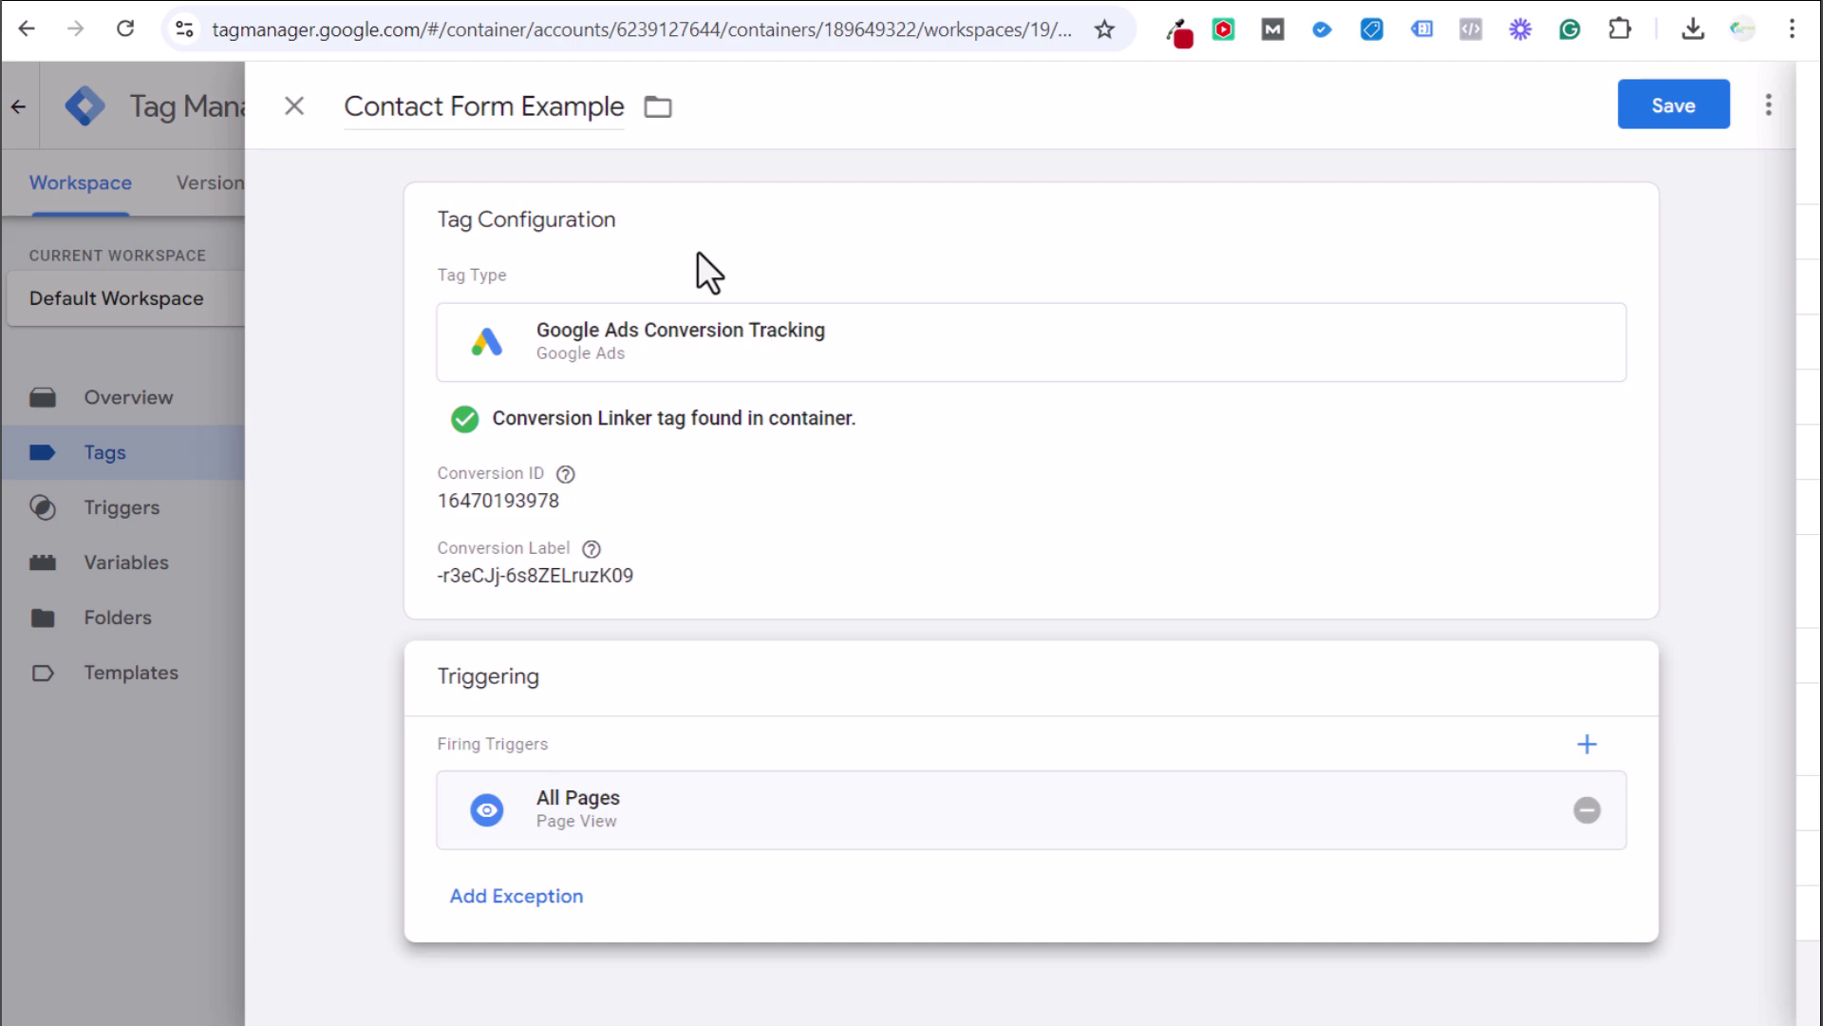
pyautogui.click(1677, 109)
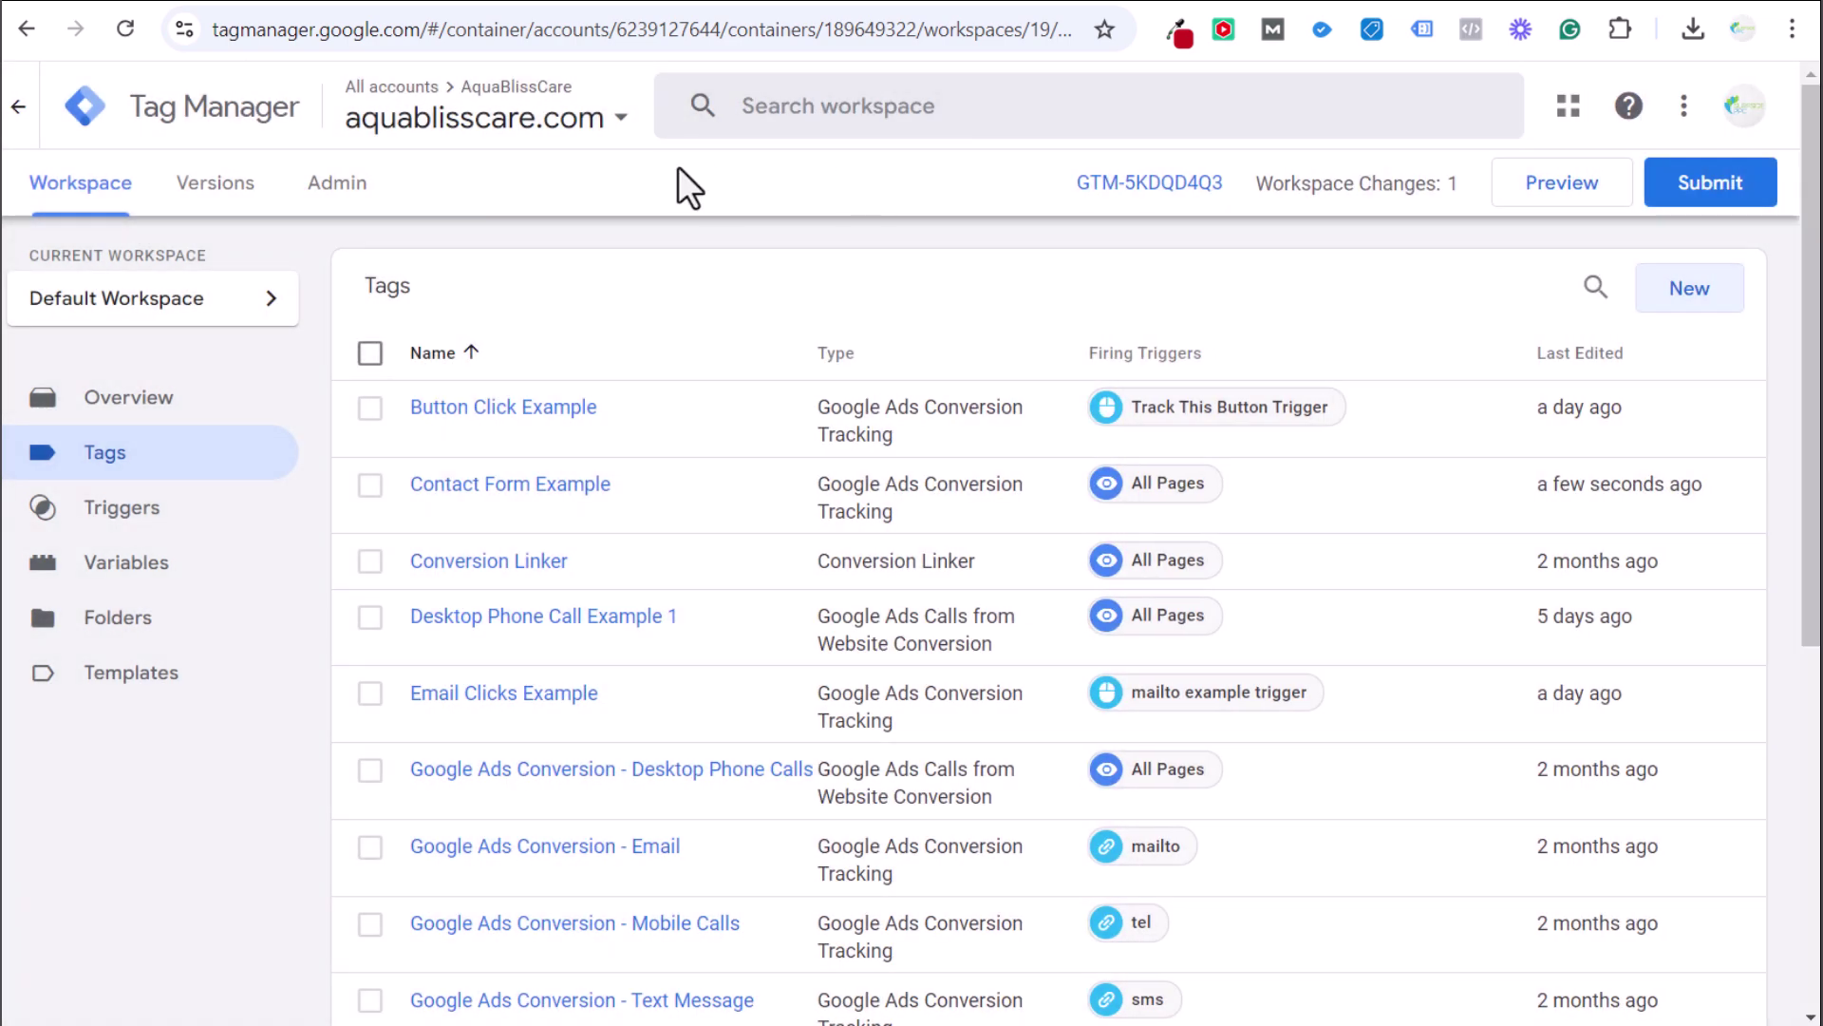
# Preview the container on the Aqua Bliss Care contact page and submit the empty Schedule A Service form
pyautogui.click(1520, 190)
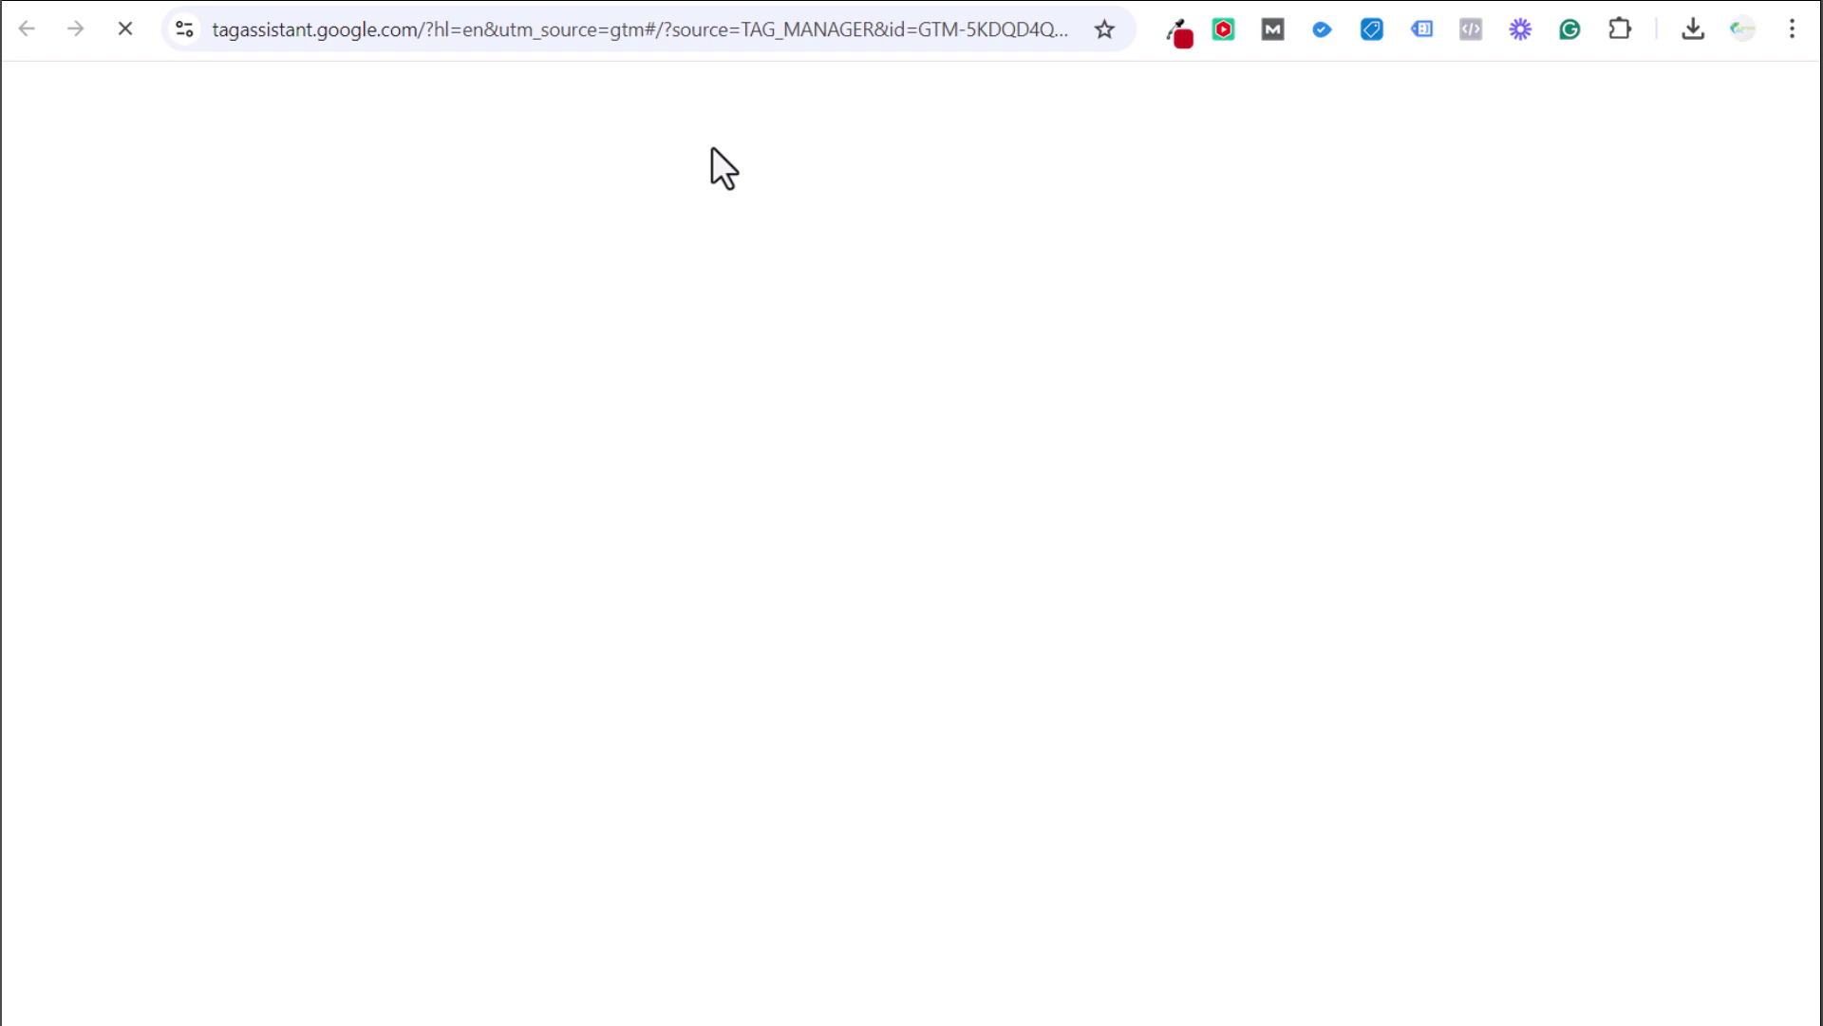
pyautogui.scroll(-10, 1108, 594)
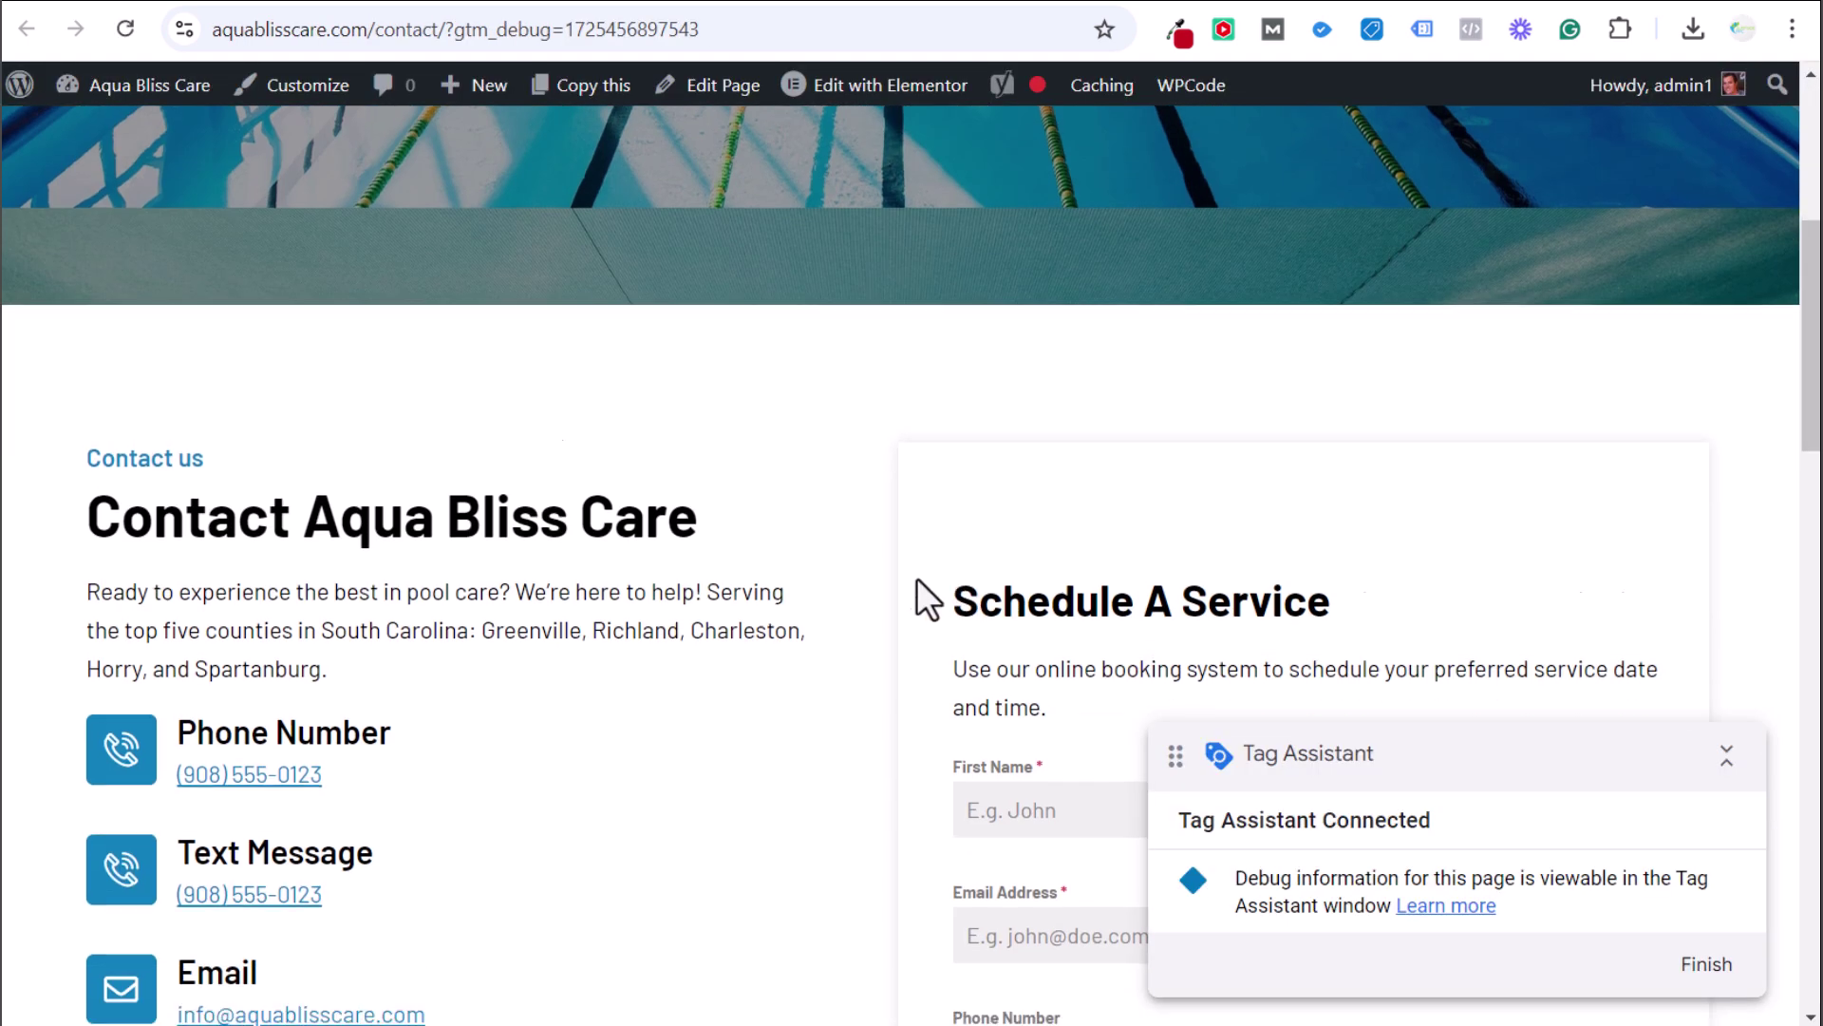
pyautogui.scroll(-2, 916, 317)
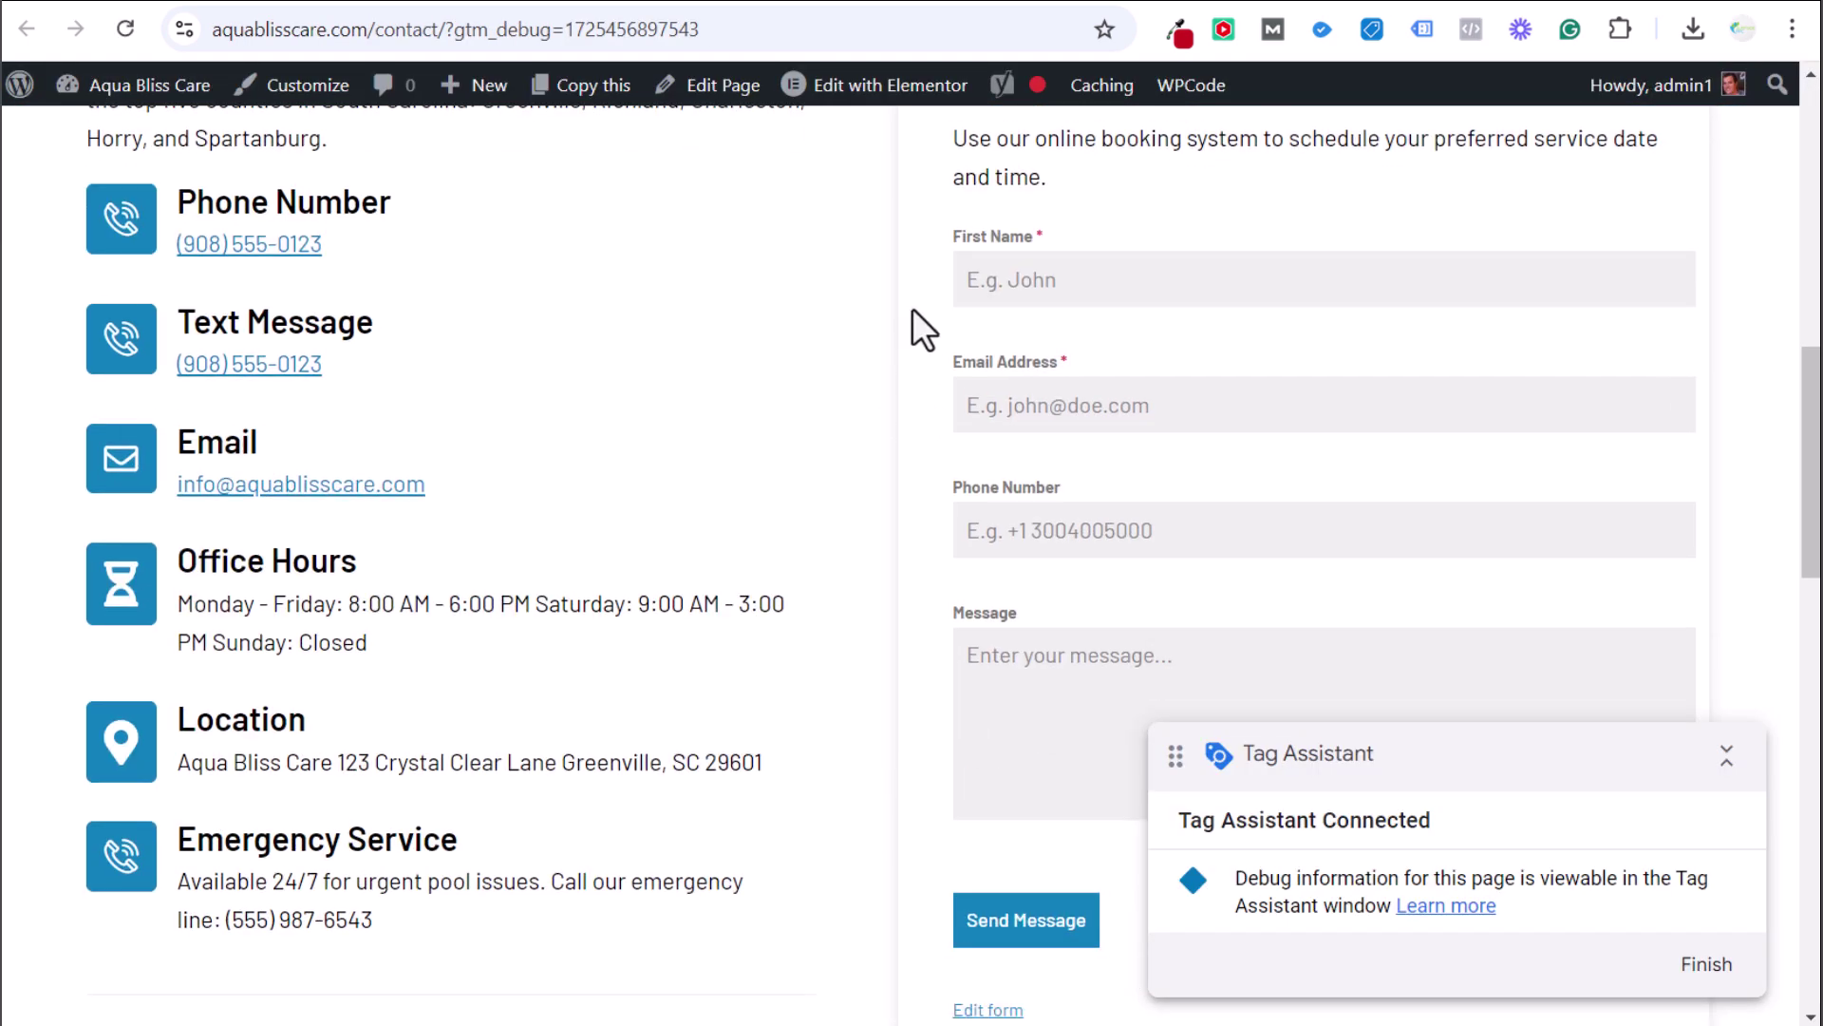
pyautogui.click(1042, 942)
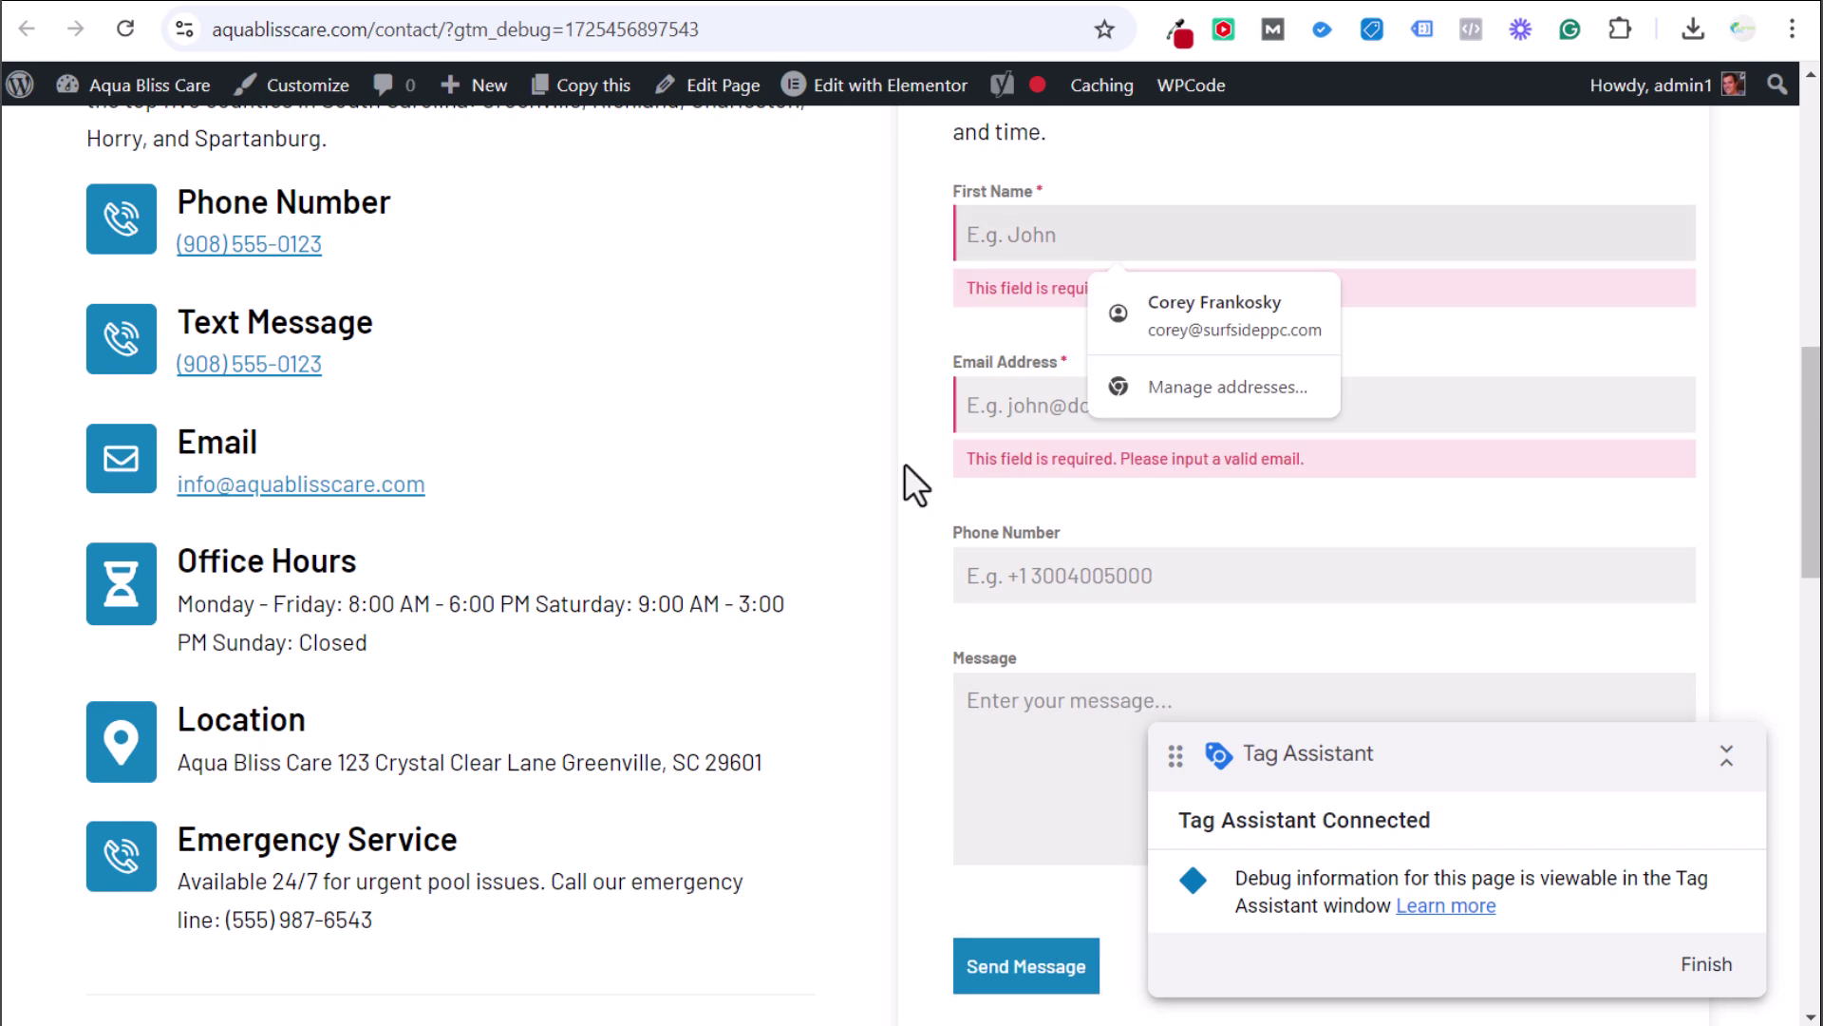
# Inspect the Click event's variables in Tag Assistant and highlight "forminator-button-submit" in the Form Classes value
pyautogui.click(581, 8)
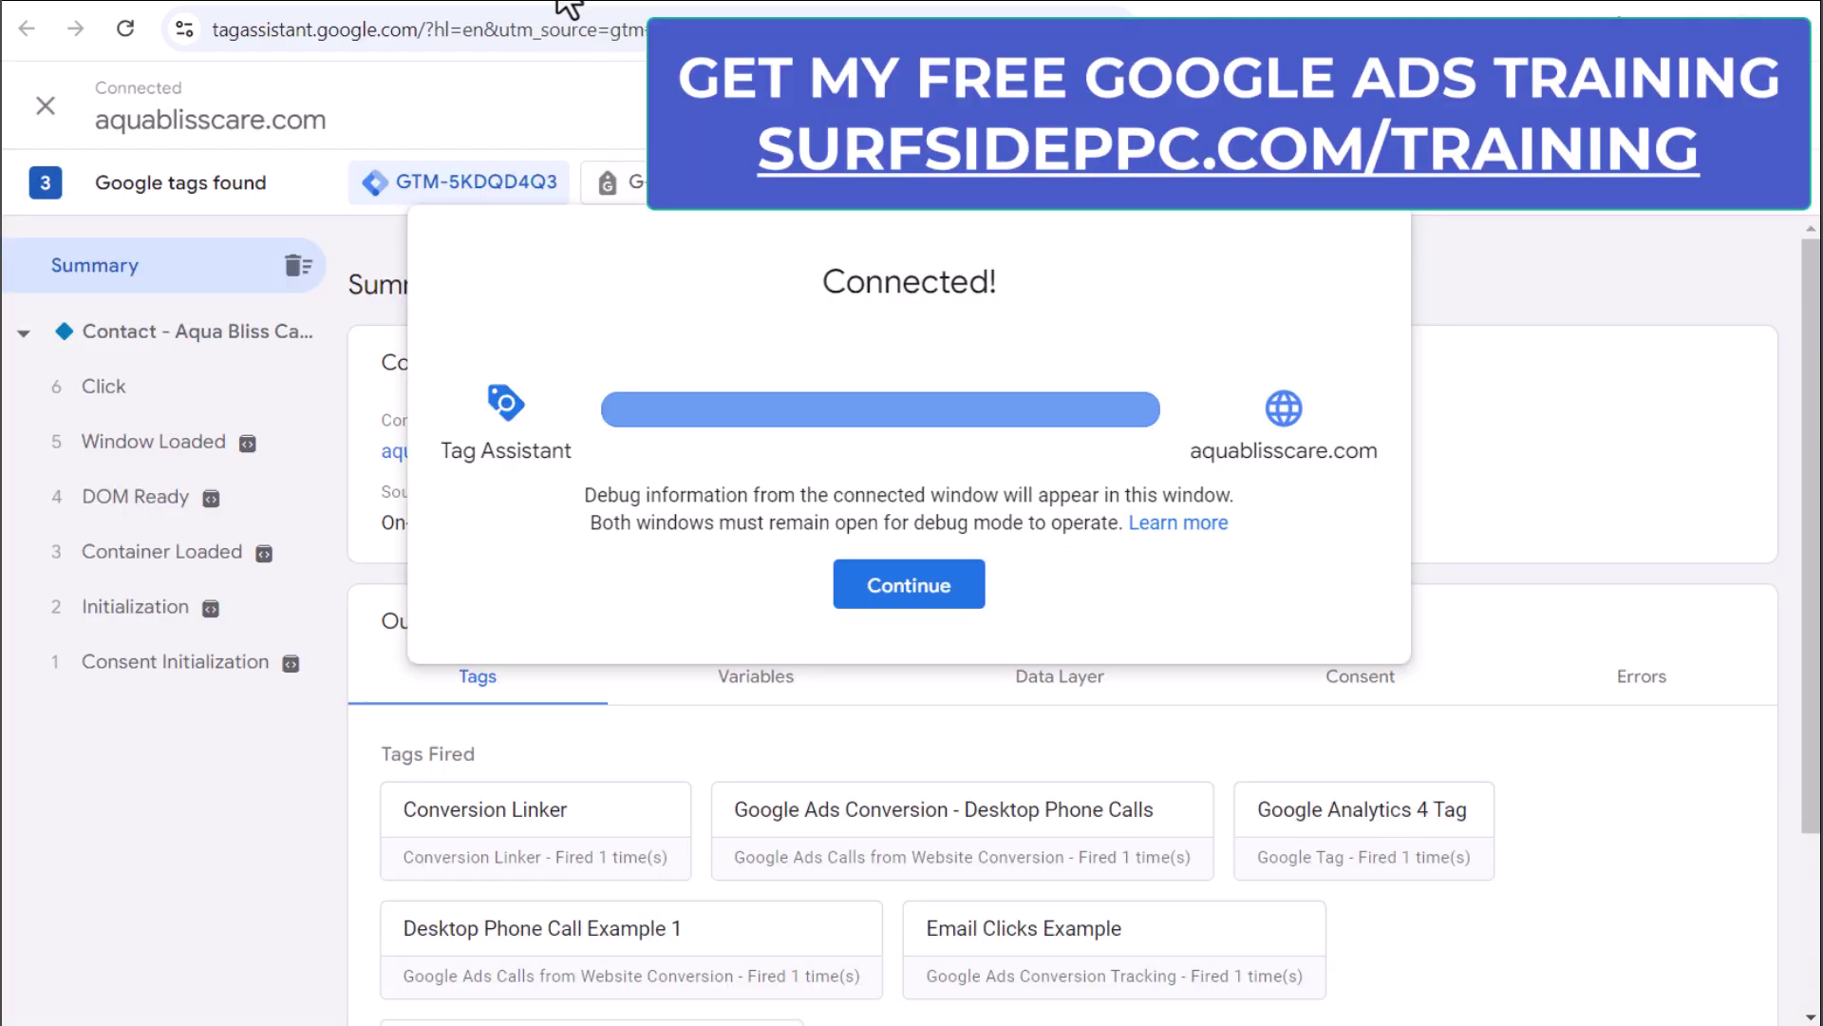
pyautogui.click(147, 406)
pyautogui.click(107, 390)
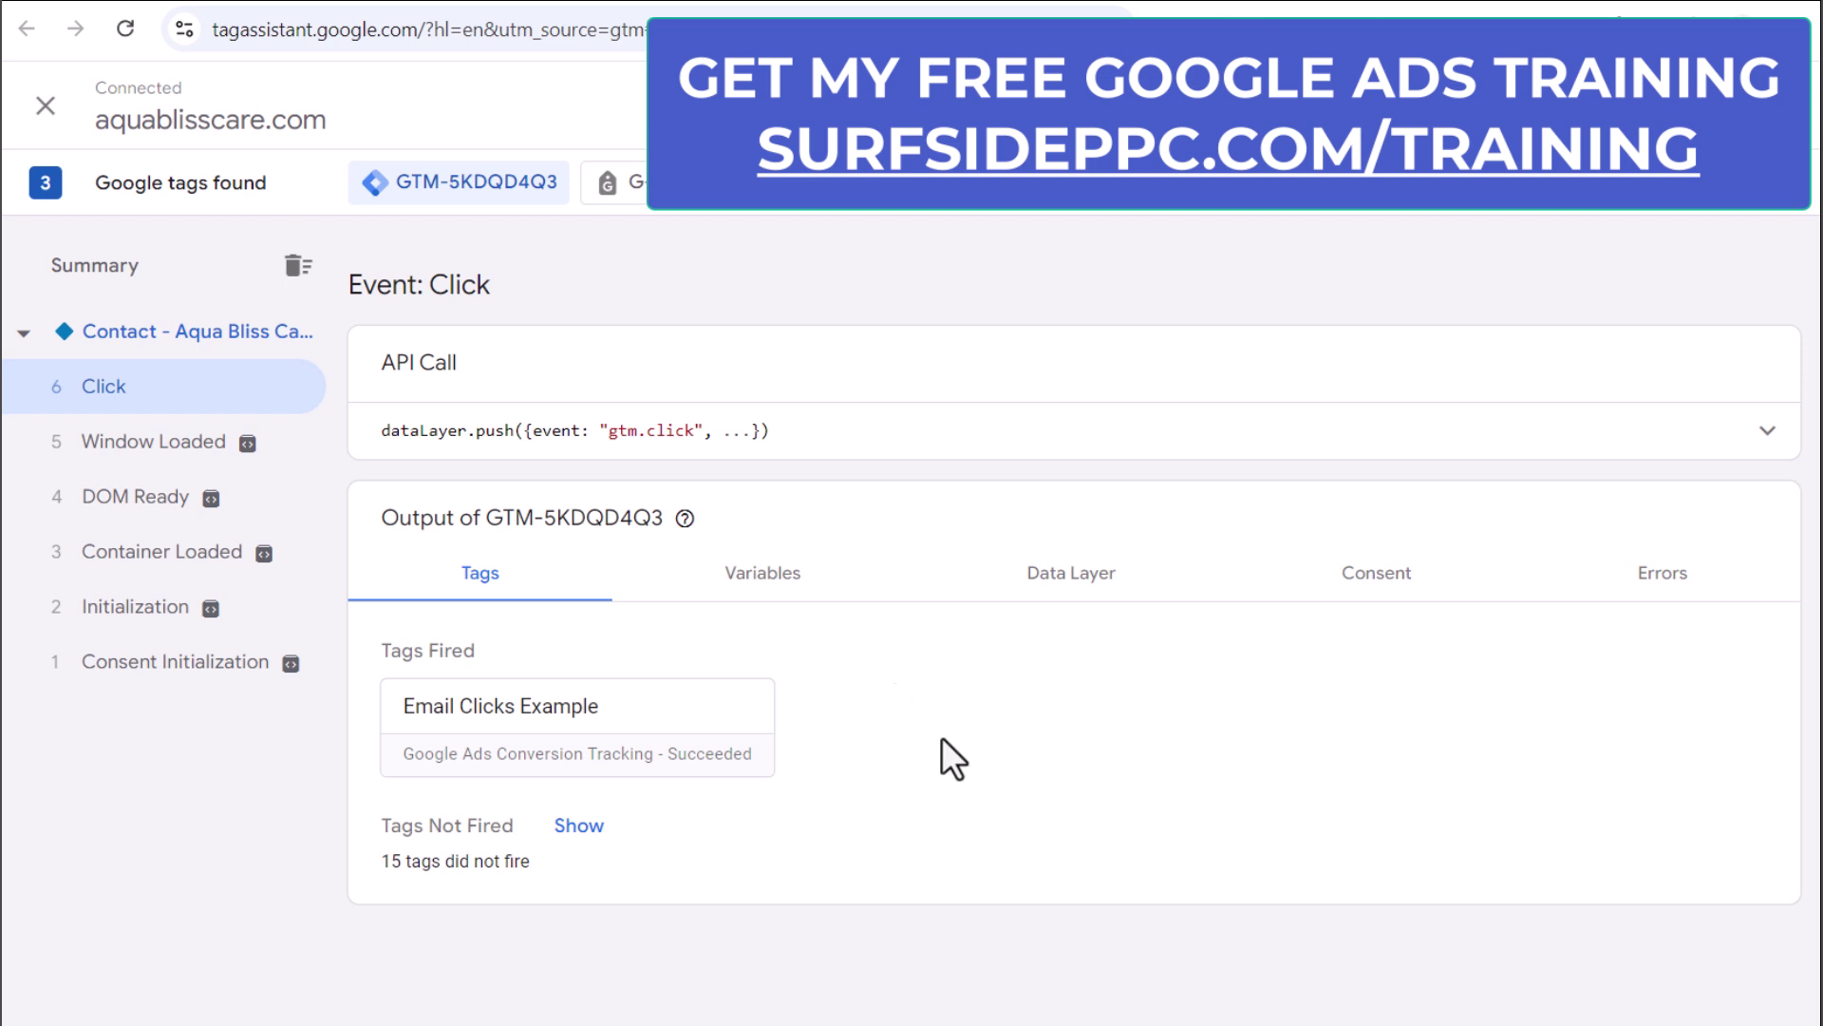
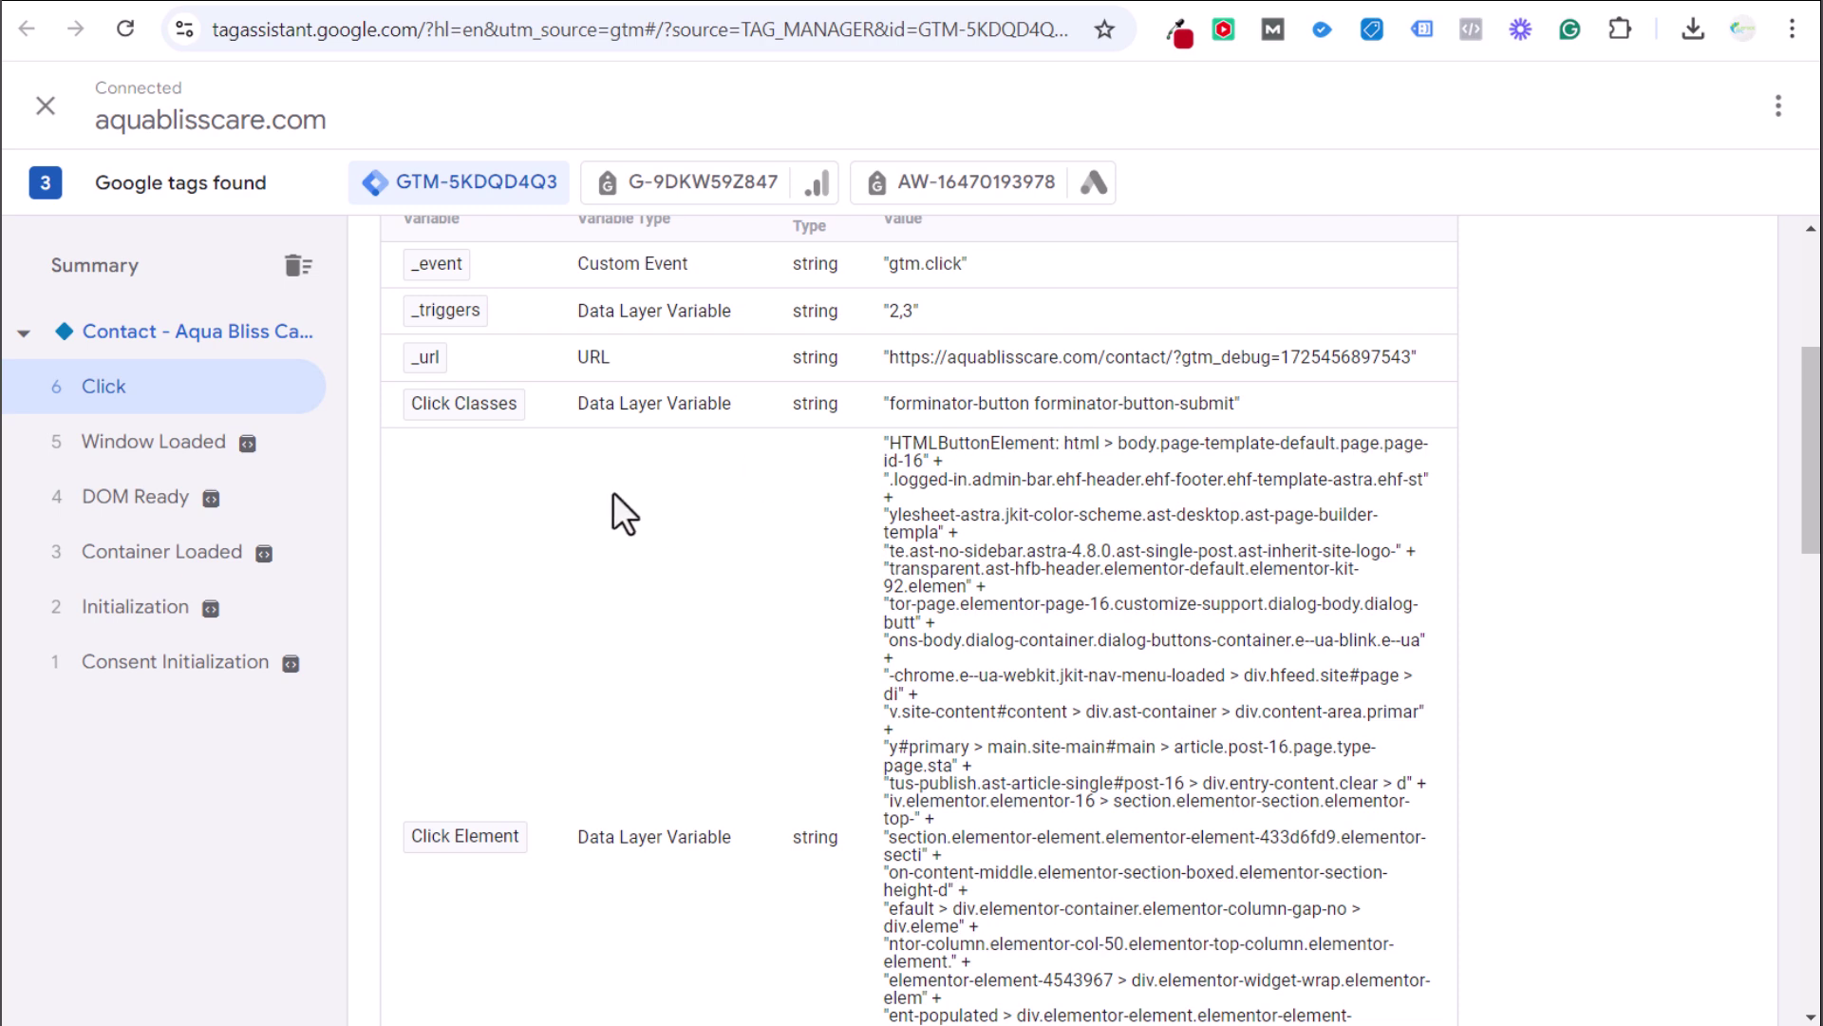
pyautogui.scroll(-10, 628, 502)
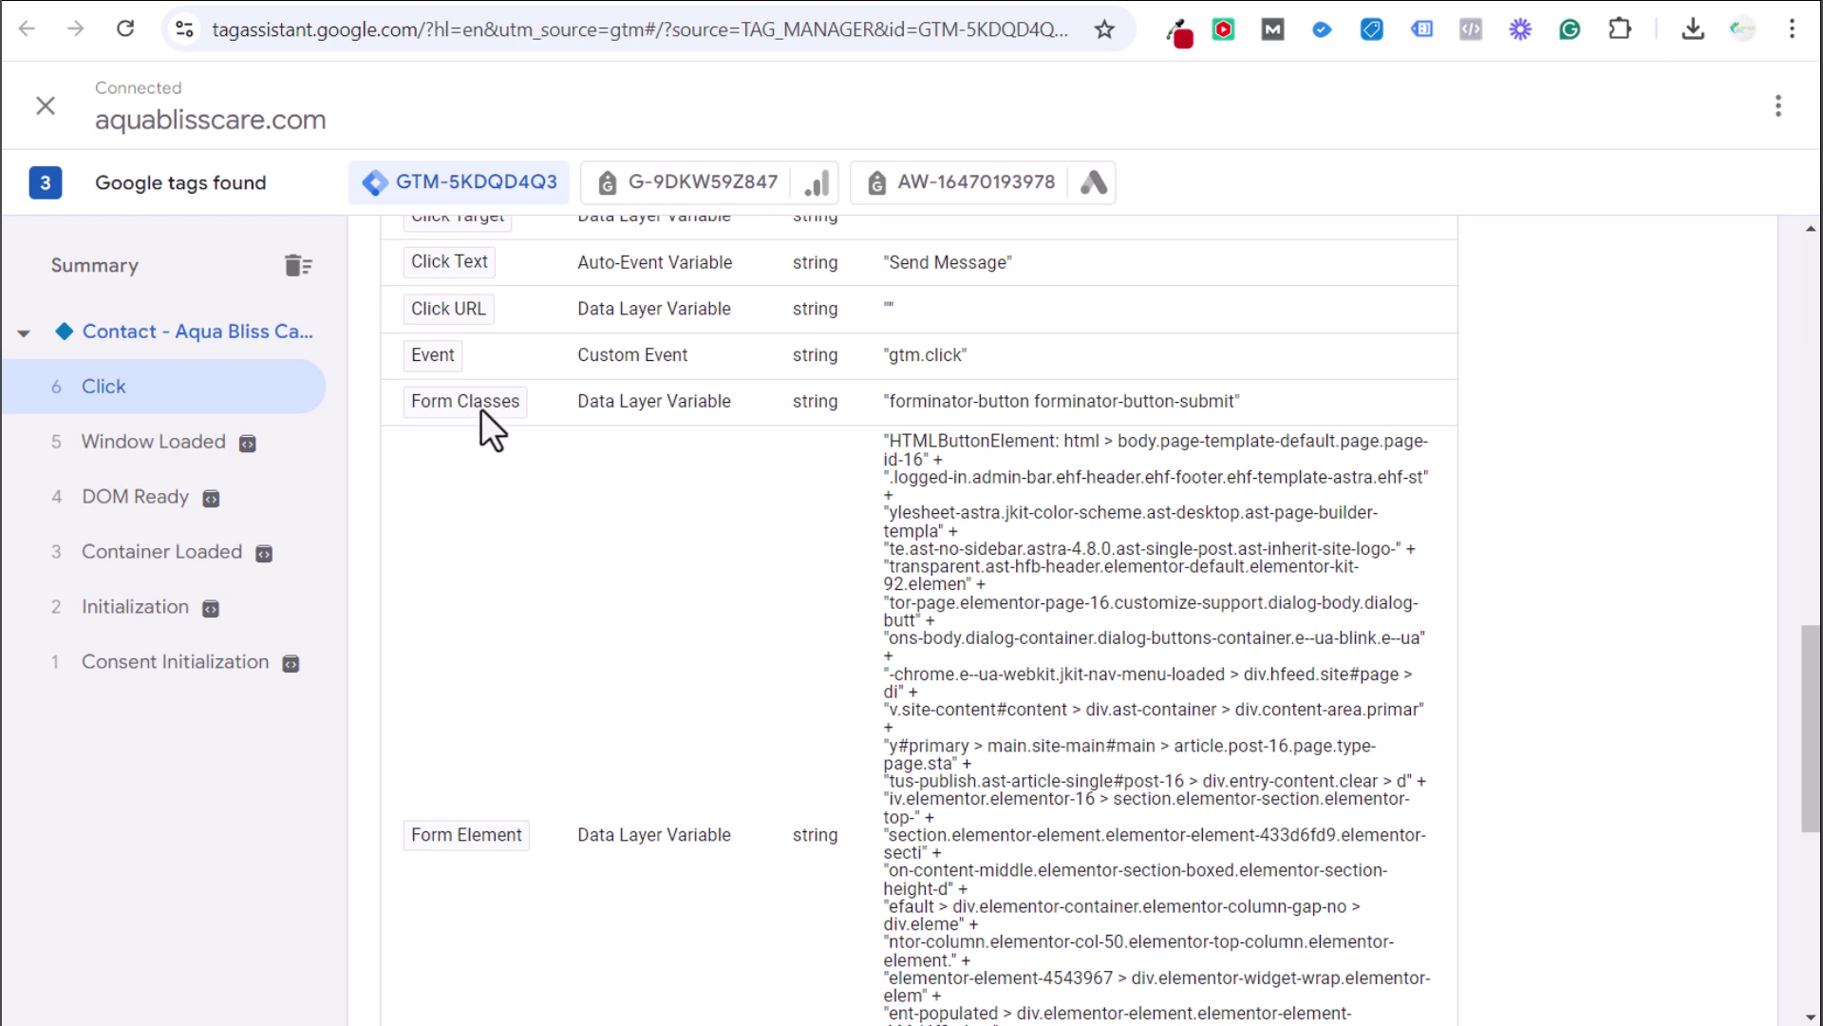
pyautogui.click(771, 408)
pyautogui.moveTo(1013, 401); pyautogui.dragTo(1029, 401)
pyautogui.click(1029, 401)
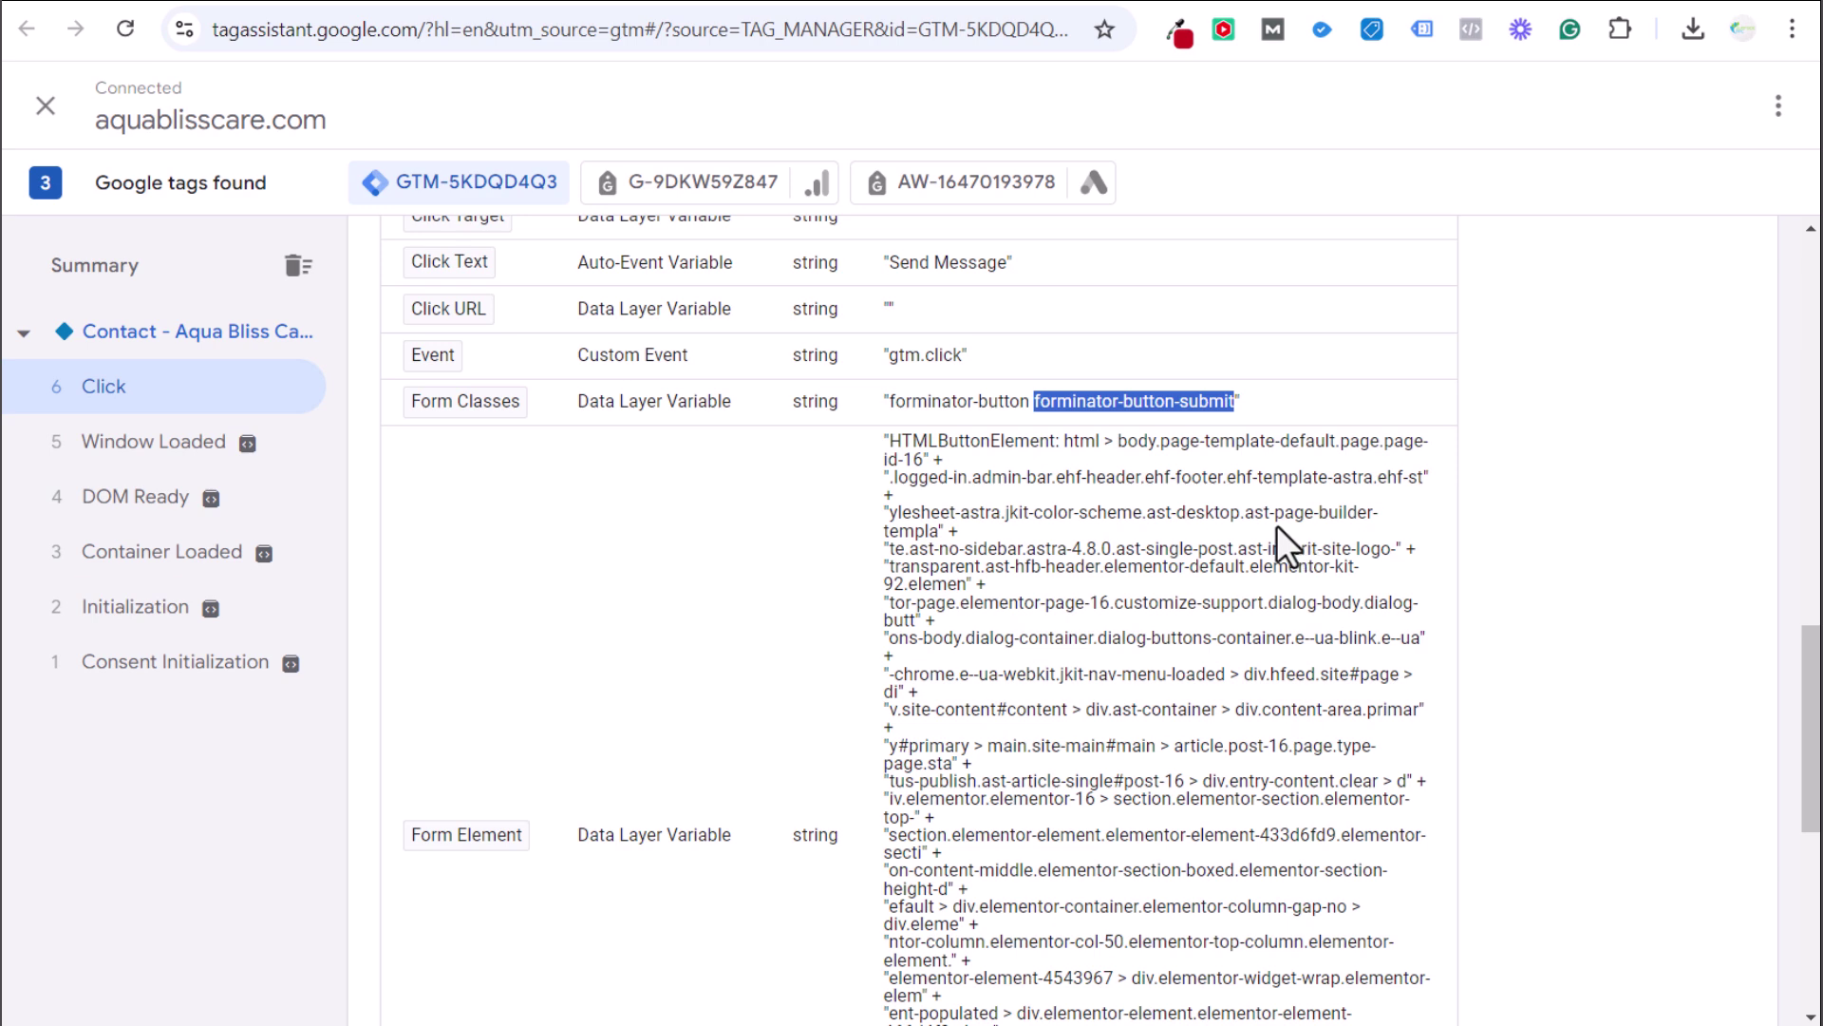
# Return to Tag Manager, sort the tags by most recently edited and open the Email Clicks Example tag
pyautogui.click(537, 2)
pyautogui.scroll(-5, 1022, 639)
pyautogui.scroll(5, 1034, 611)
pyautogui.click(1543, 354)
pyautogui.click(1548, 361)
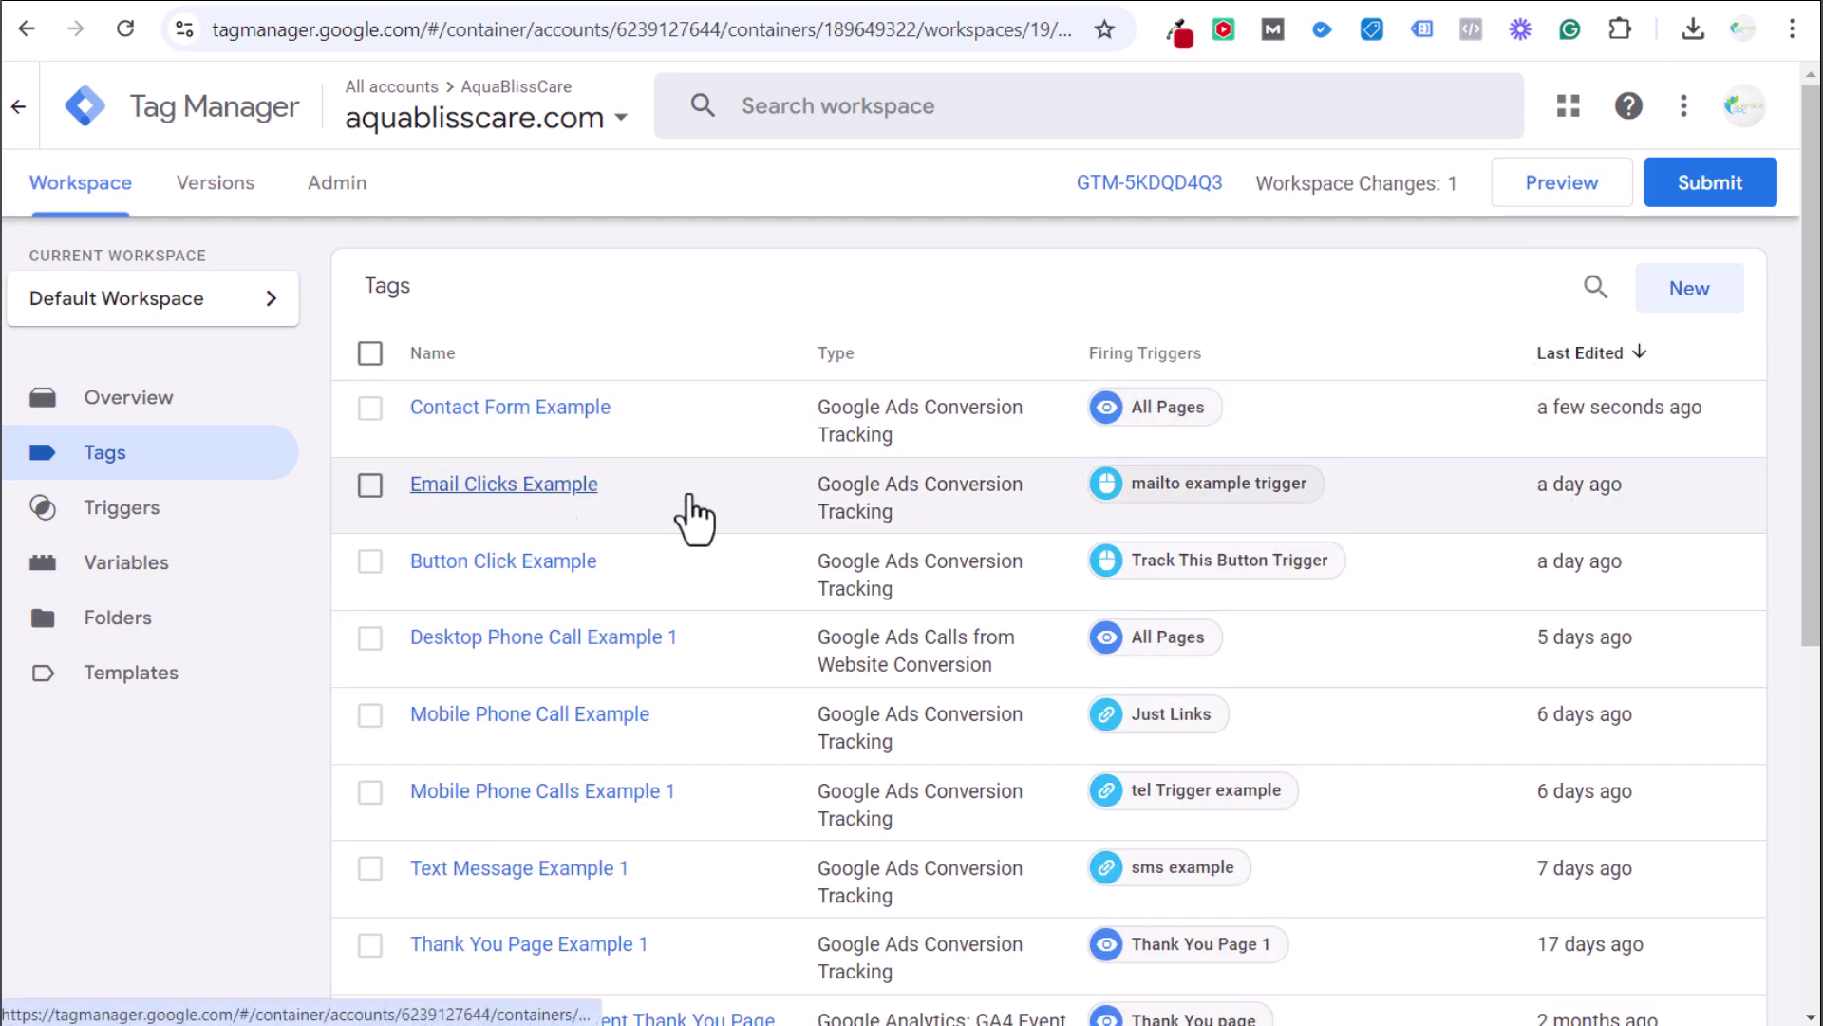
pyautogui.click(589, 497)
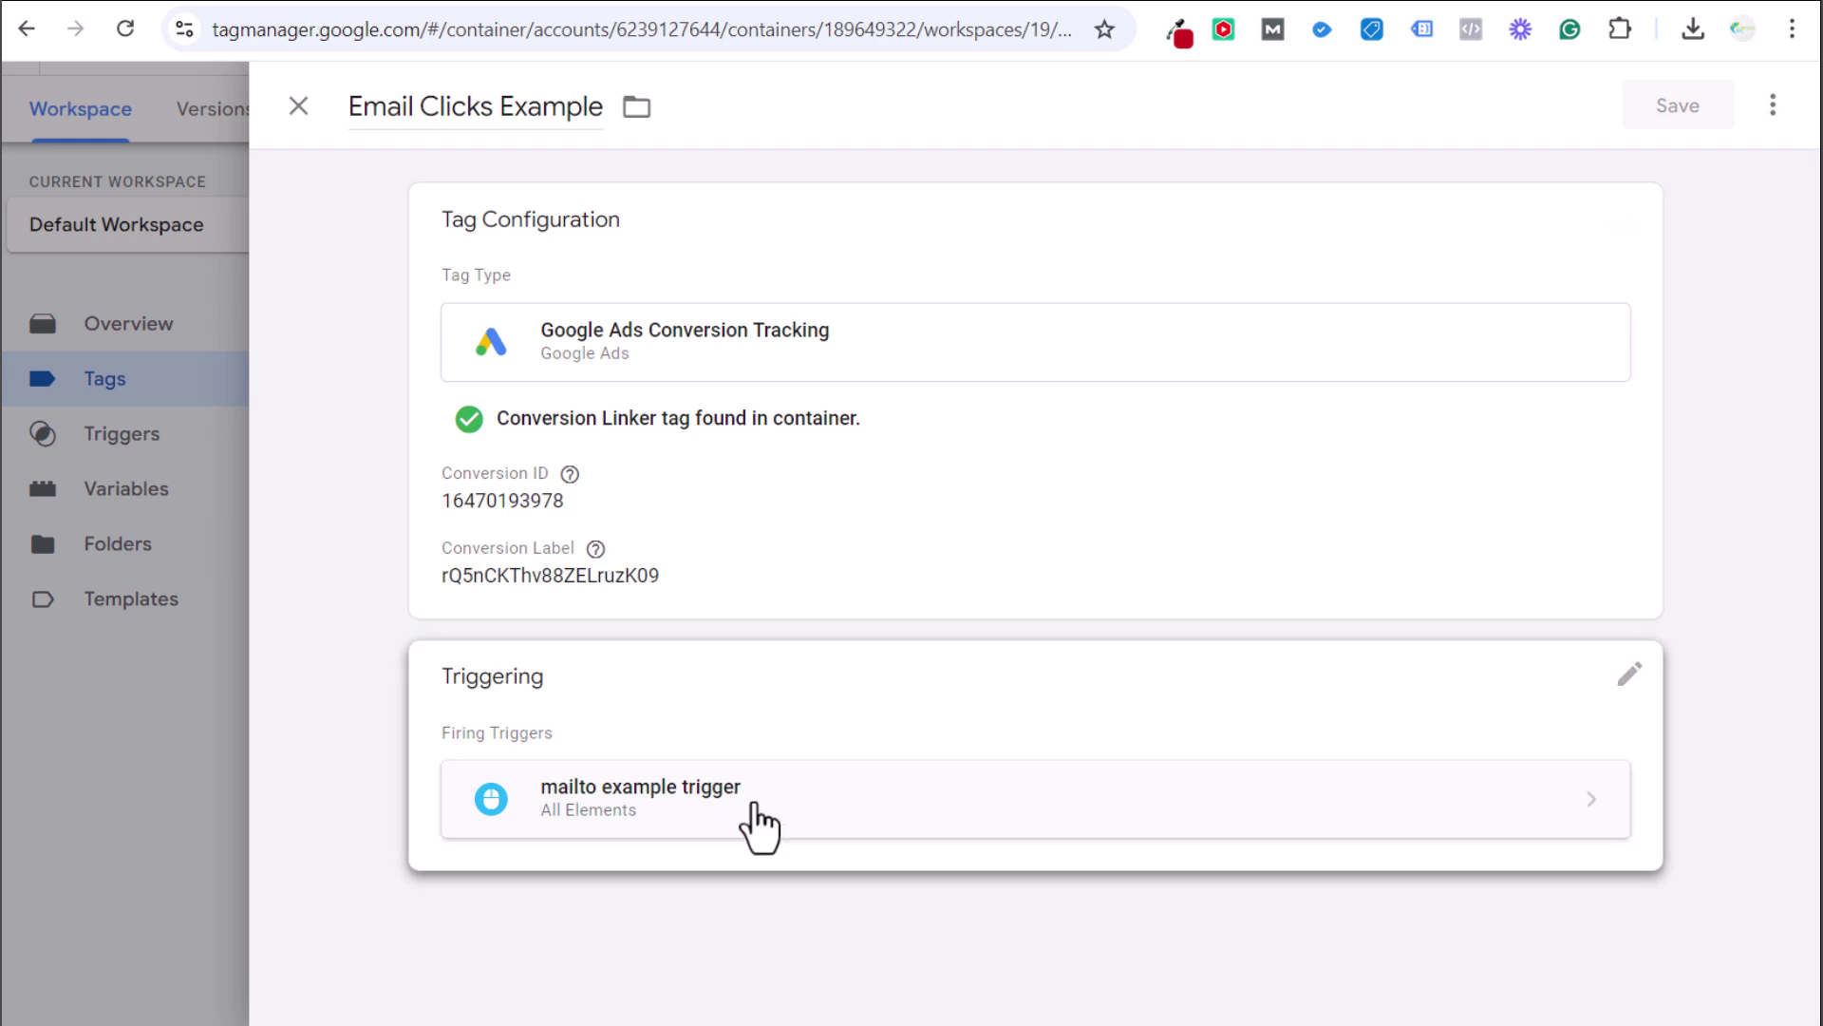
# Review the firing condition of the mailto example trigger in the Email Clicks Example tag and return to the tag list
pyautogui.click(879, 826)
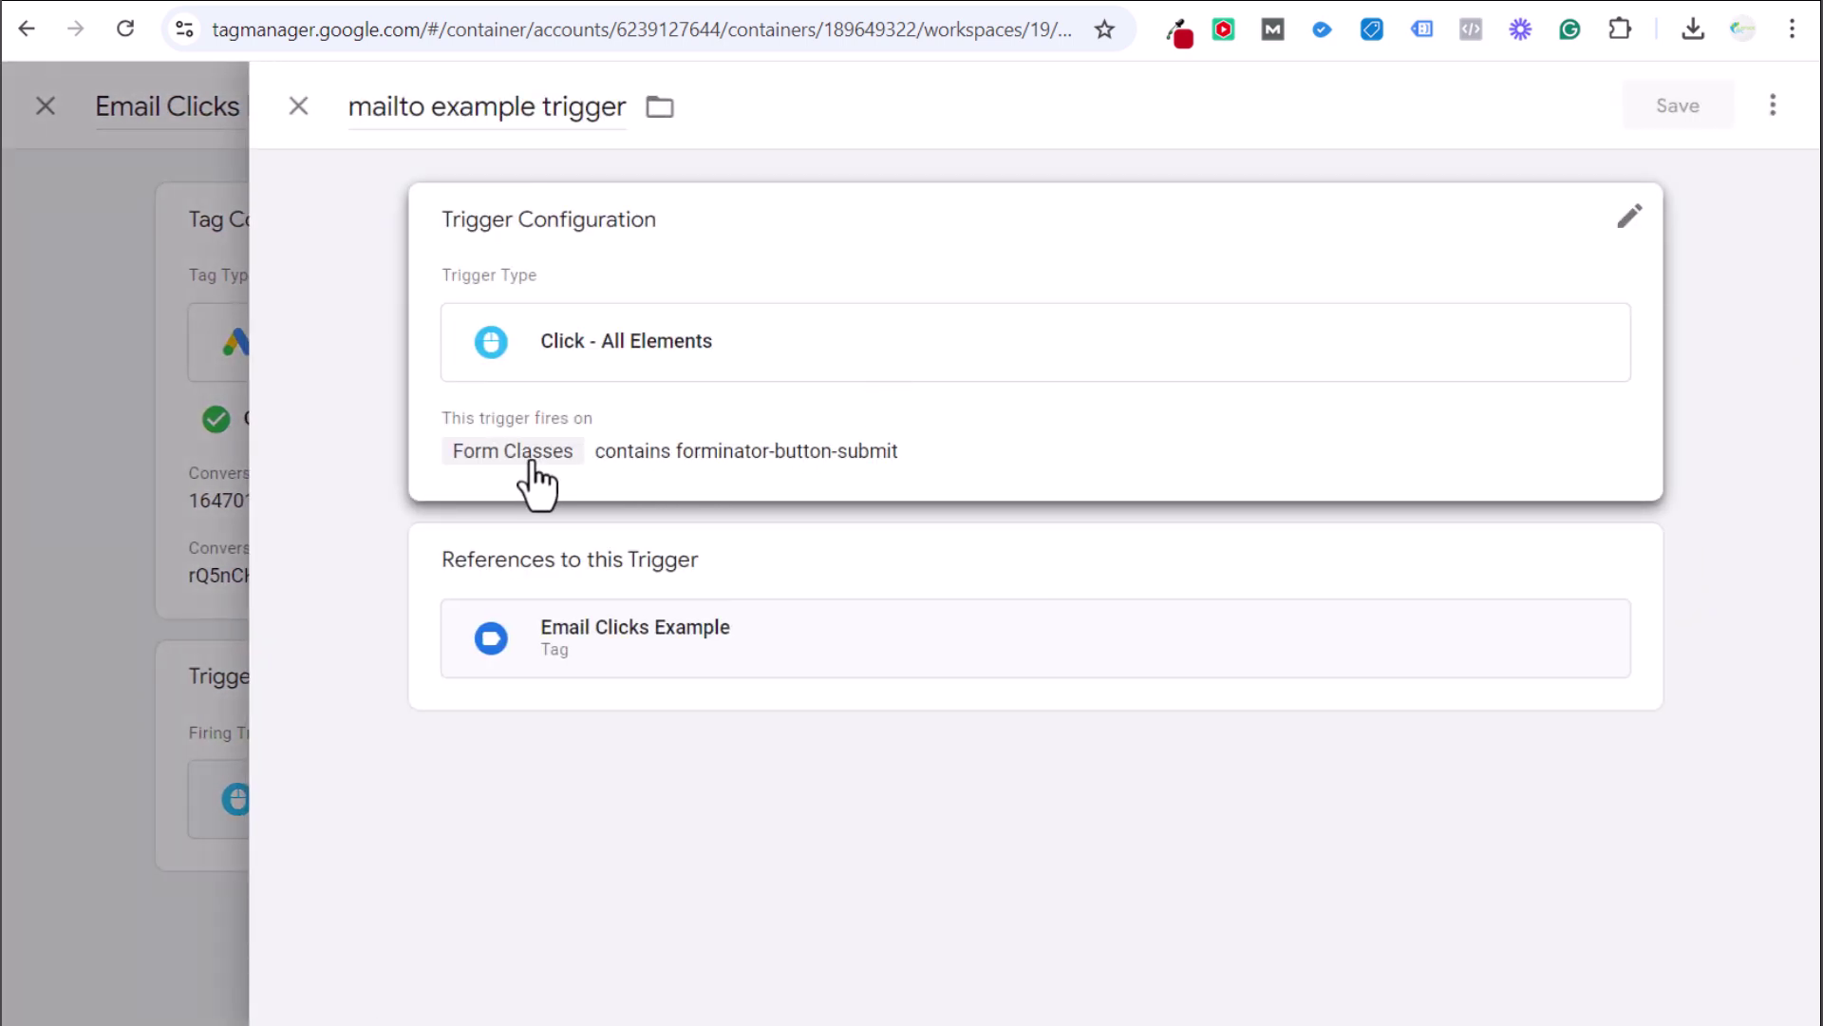
pyautogui.click(815, 462)
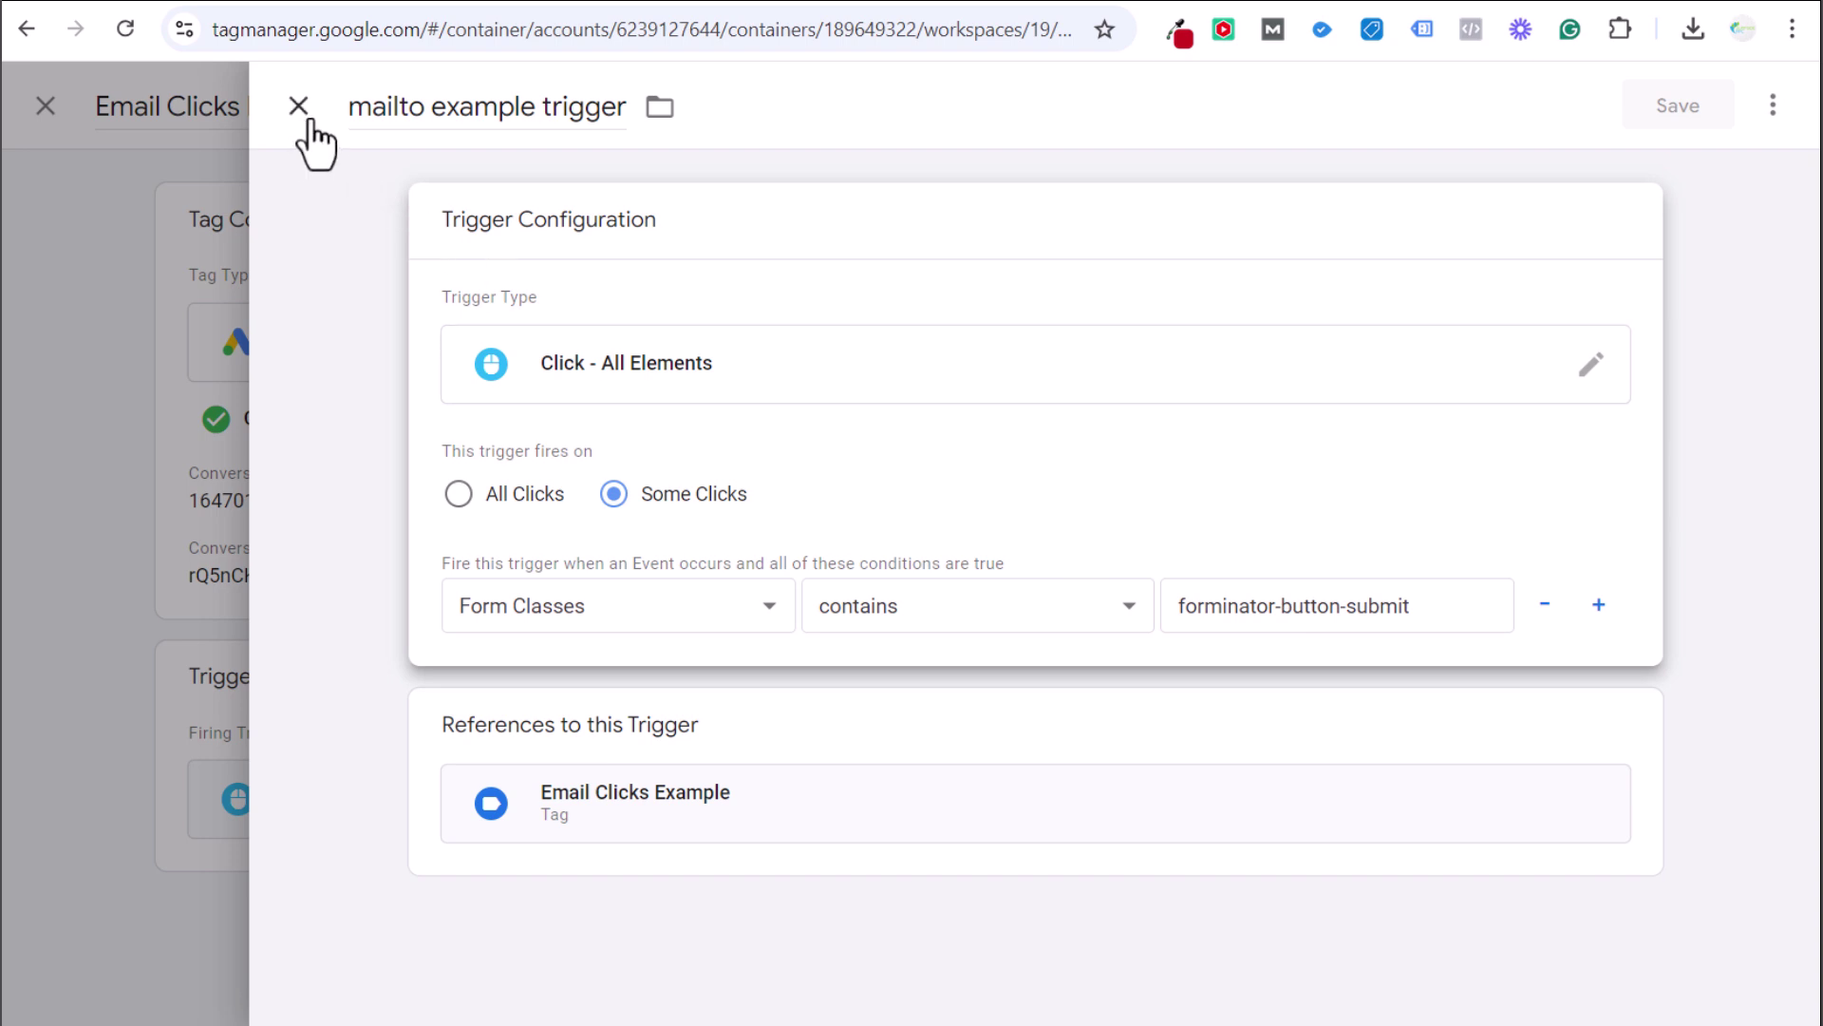
pyautogui.click(479, 14)
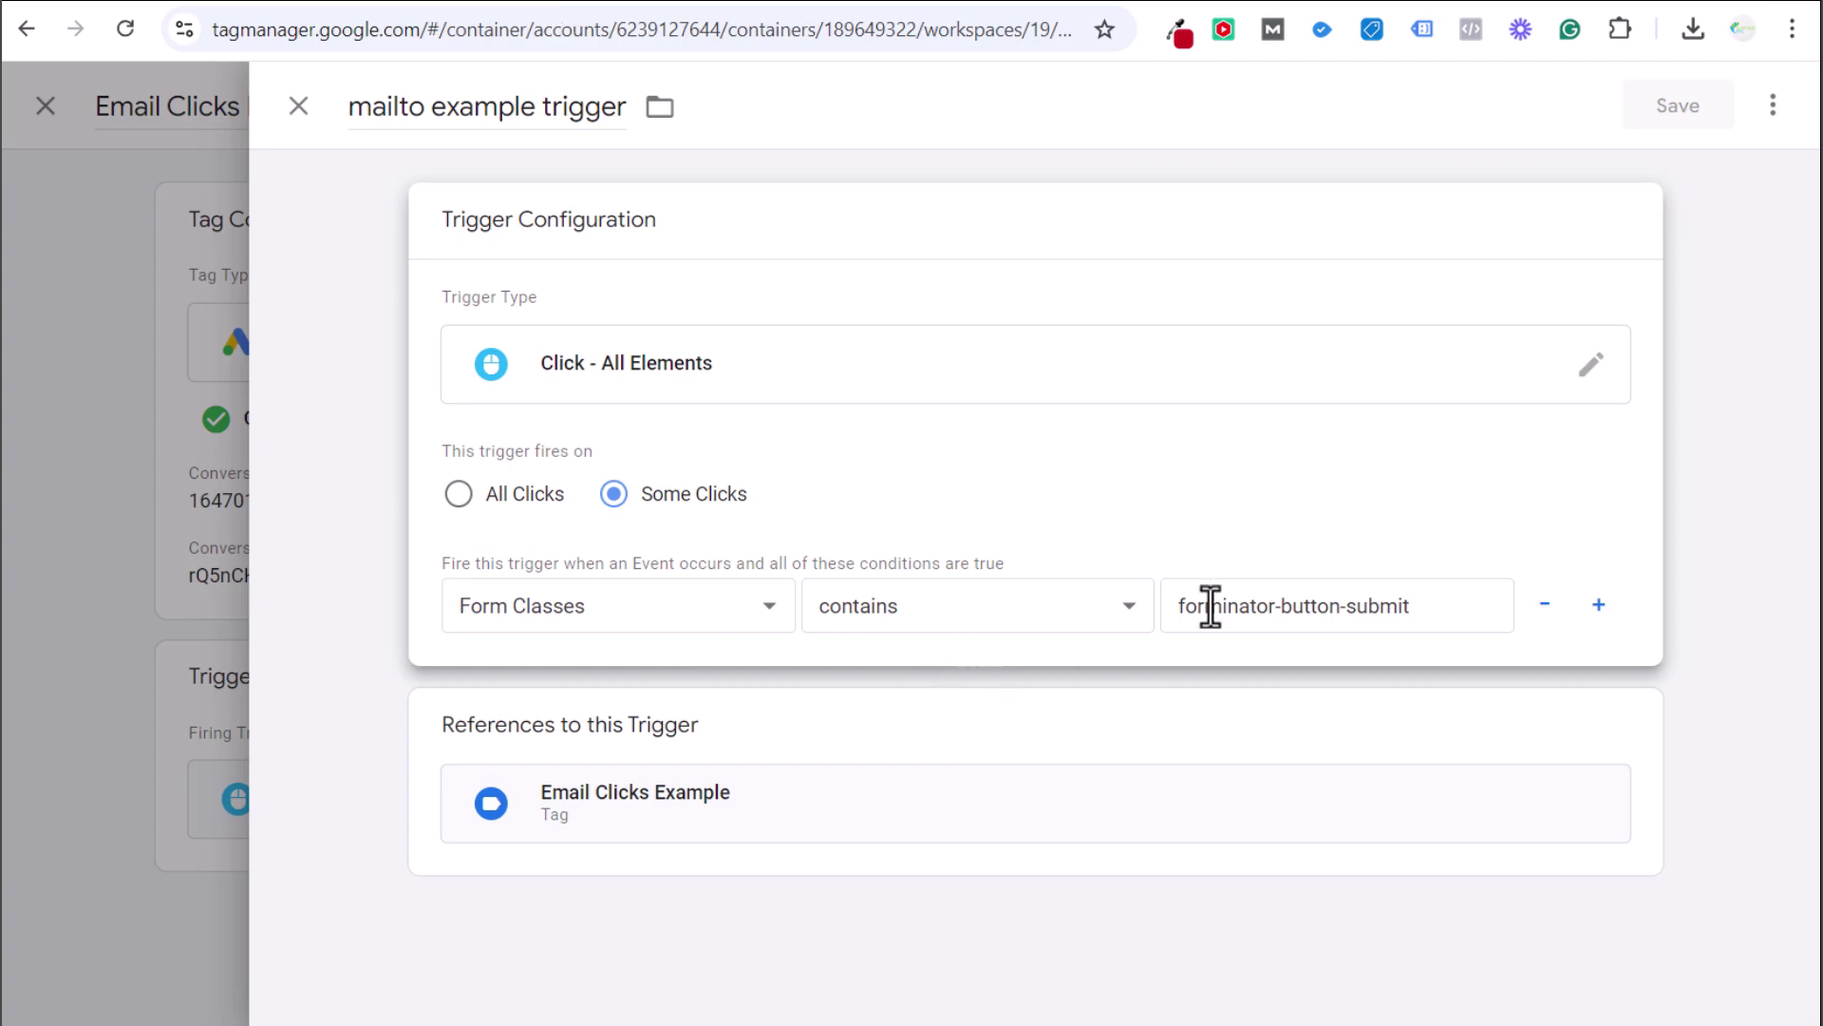
pyautogui.click(296, 107)
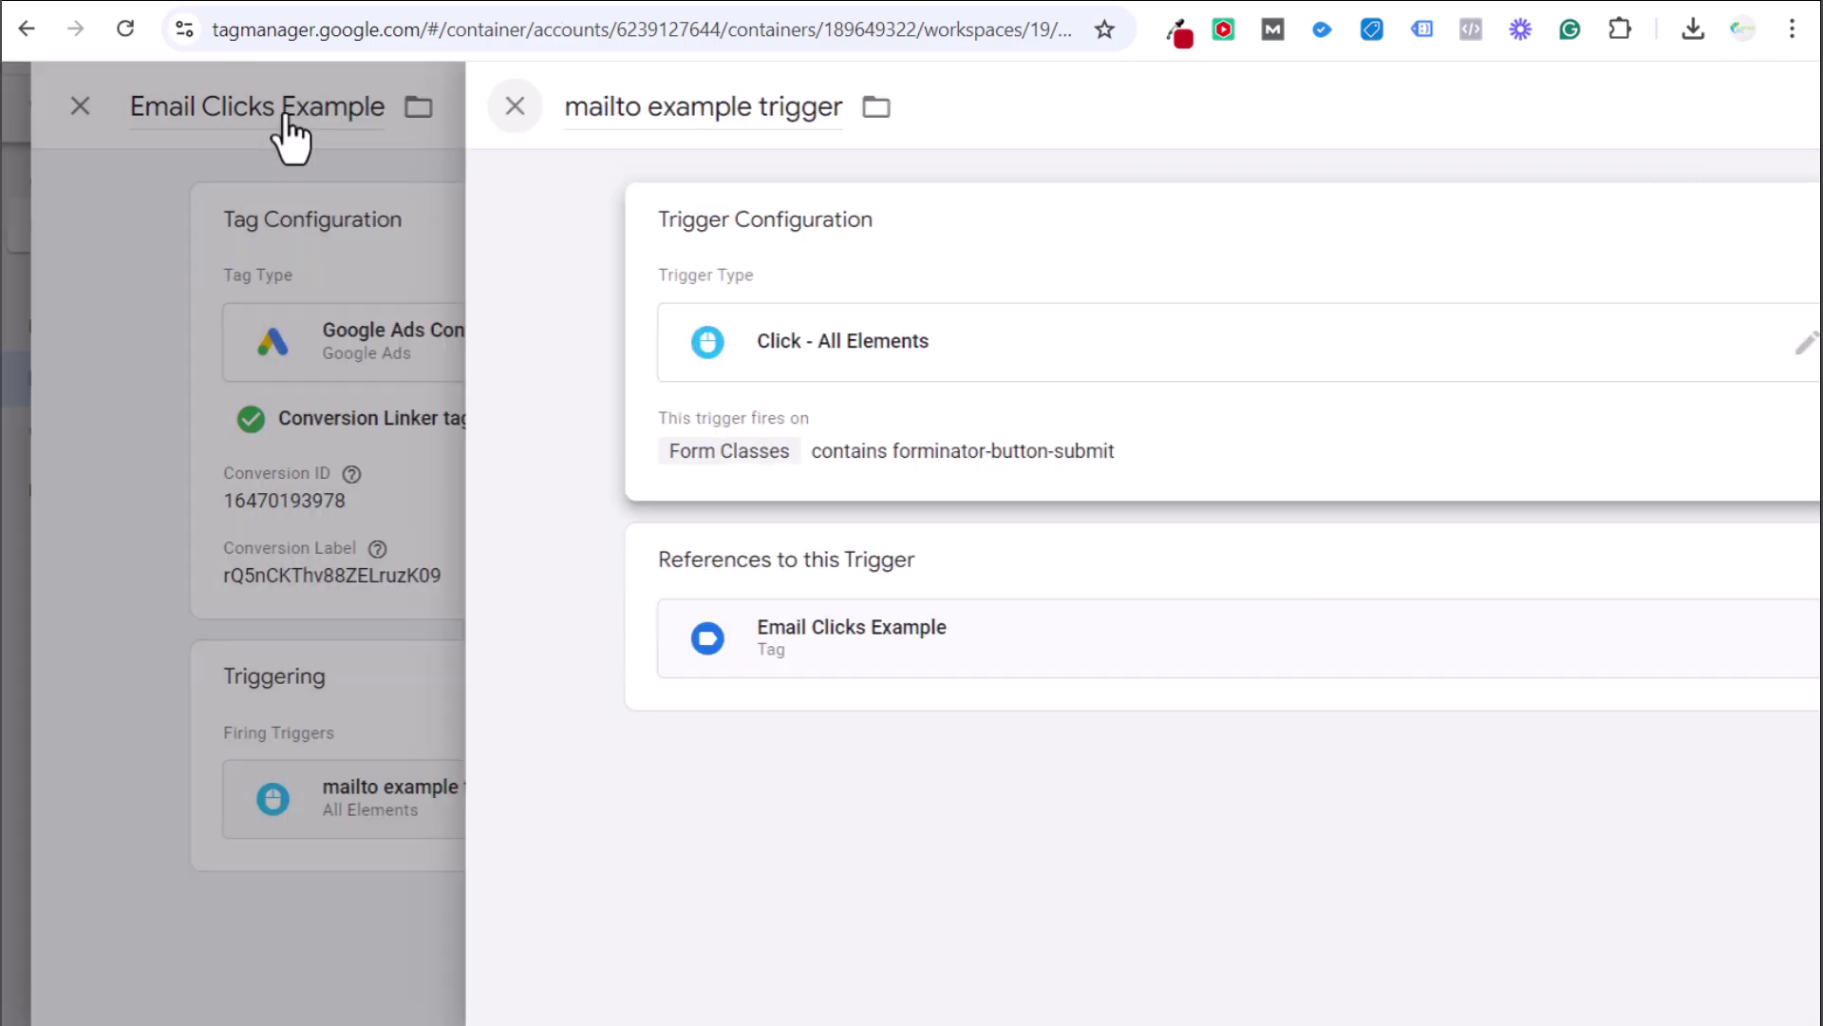
pyautogui.click(297, 107)
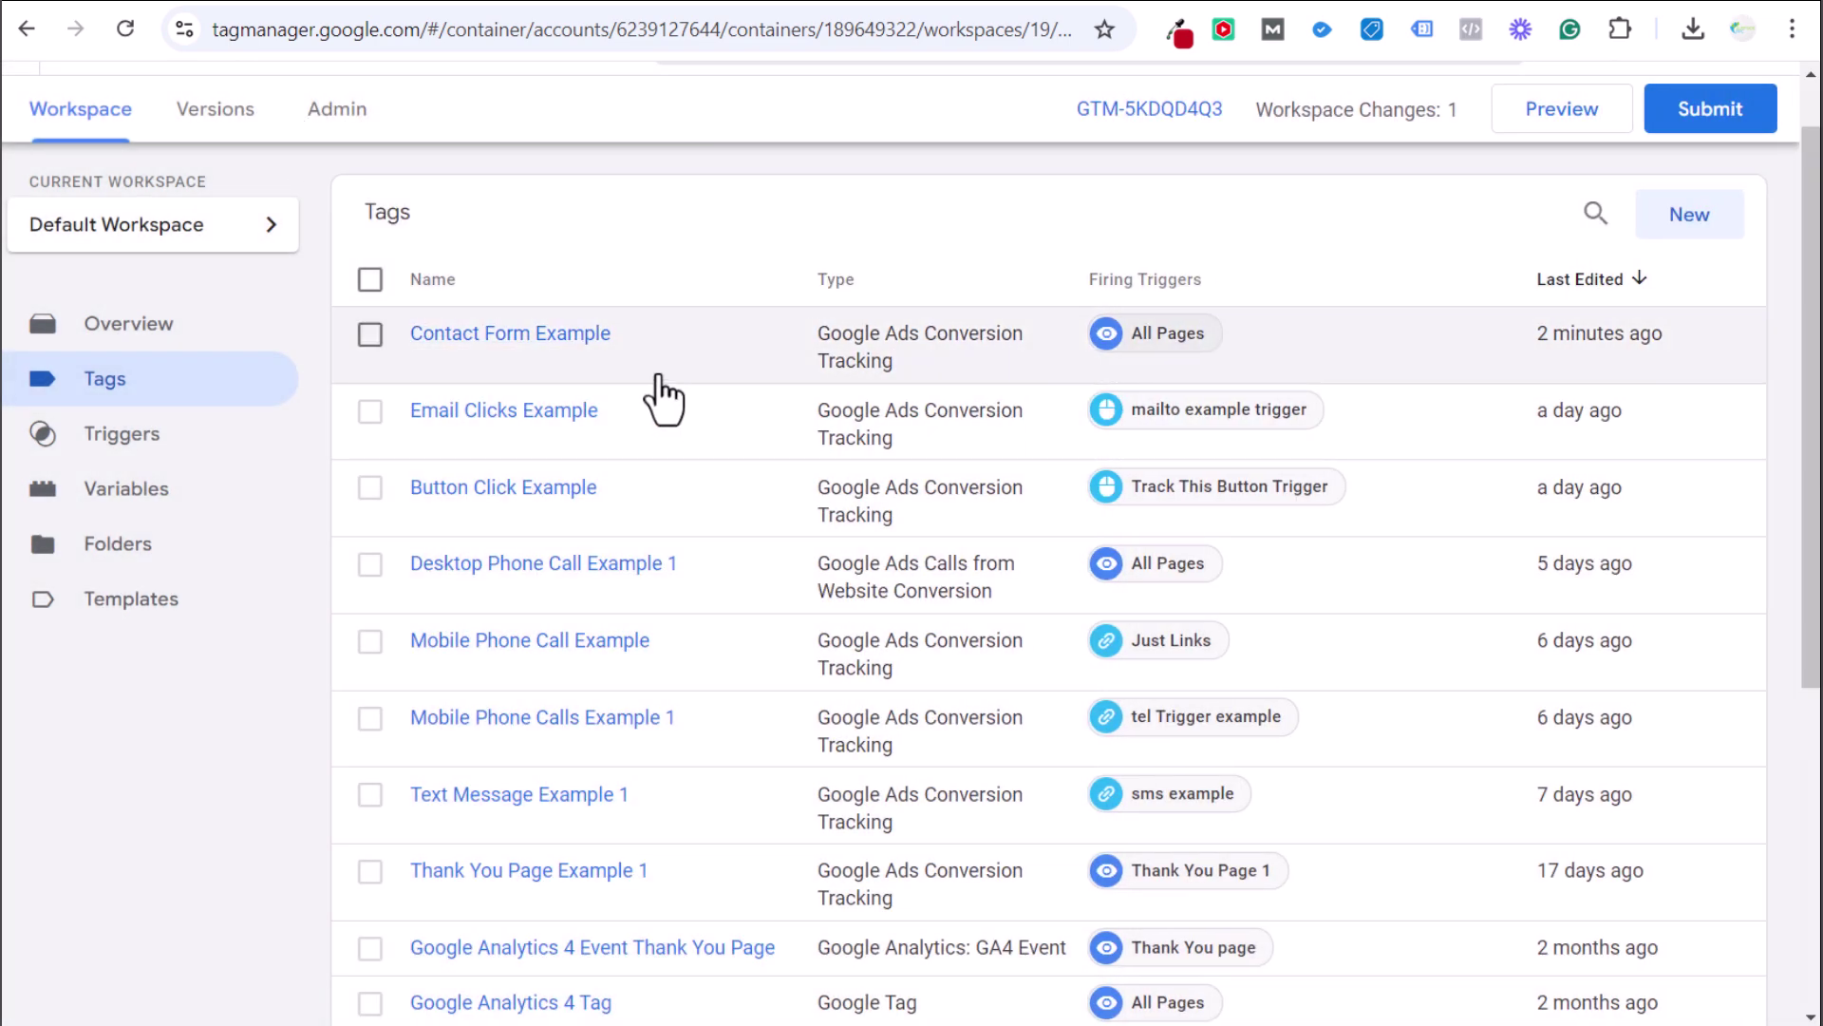
# Open the Contact Form Example tag and remove its All Pages firing trigger
pyautogui.click(487, 358)
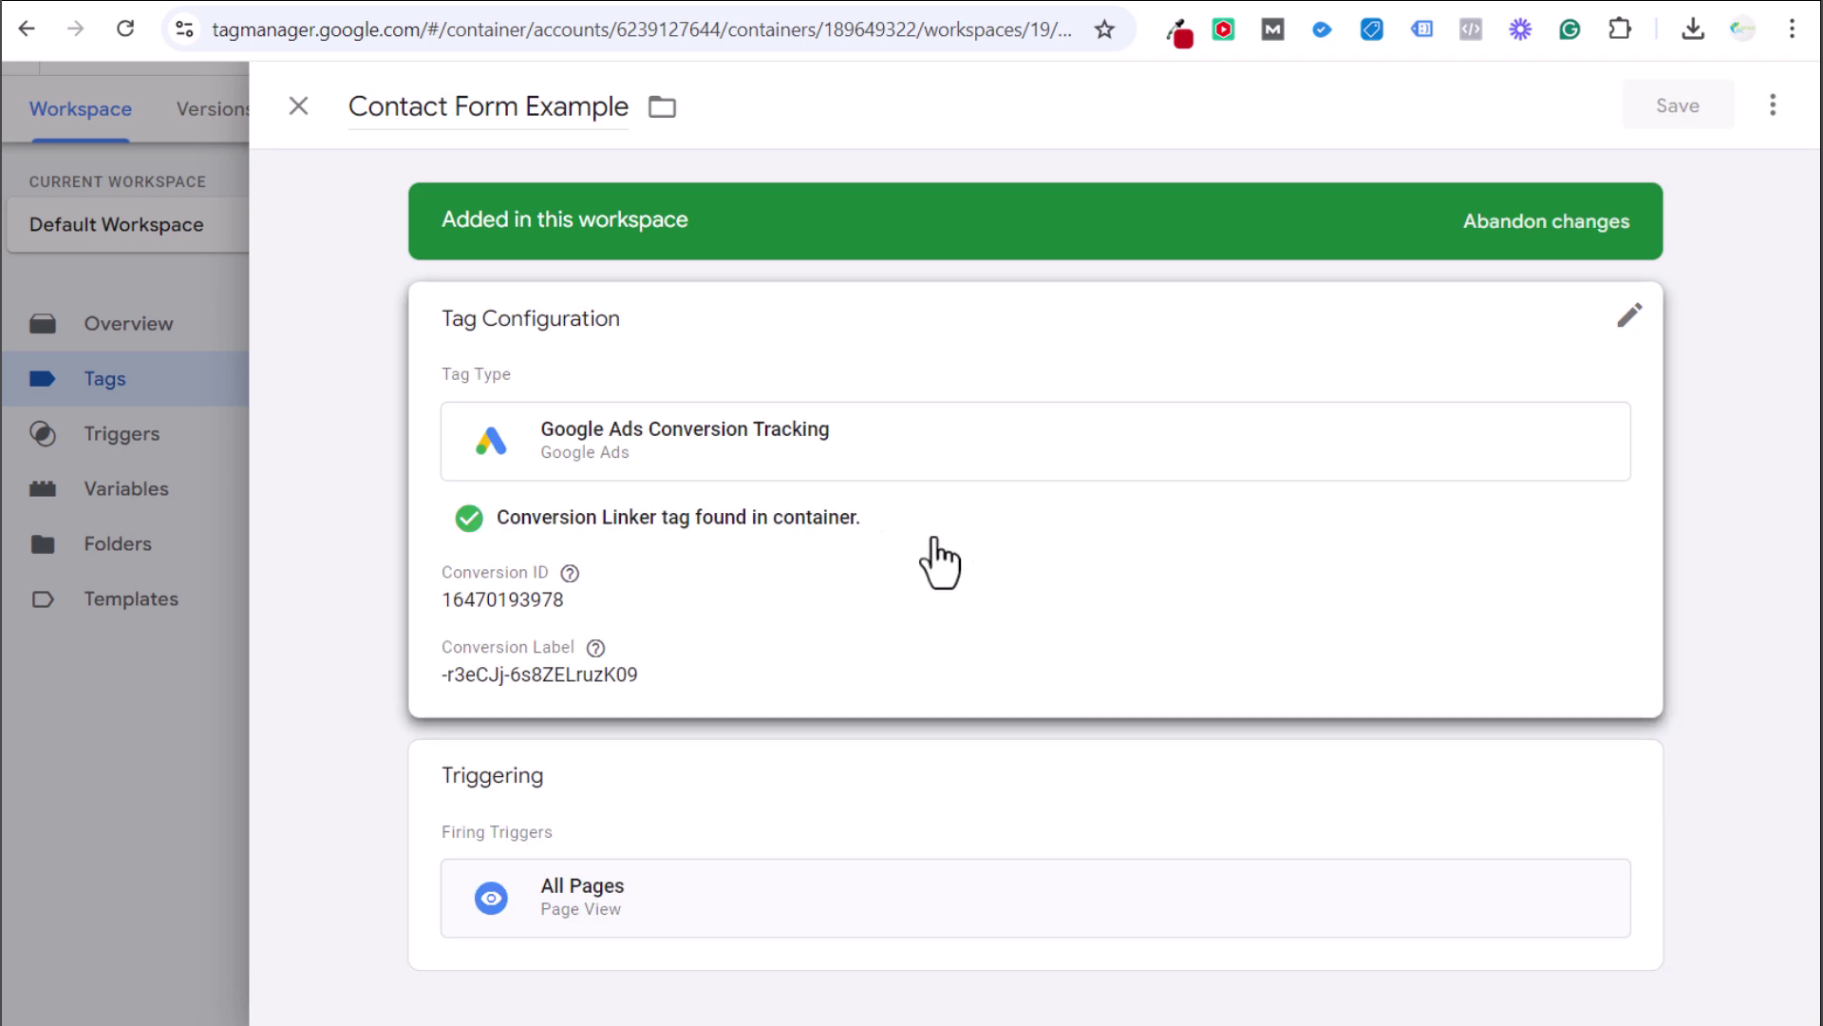
pyautogui.scroll(-2, 1021, 542)
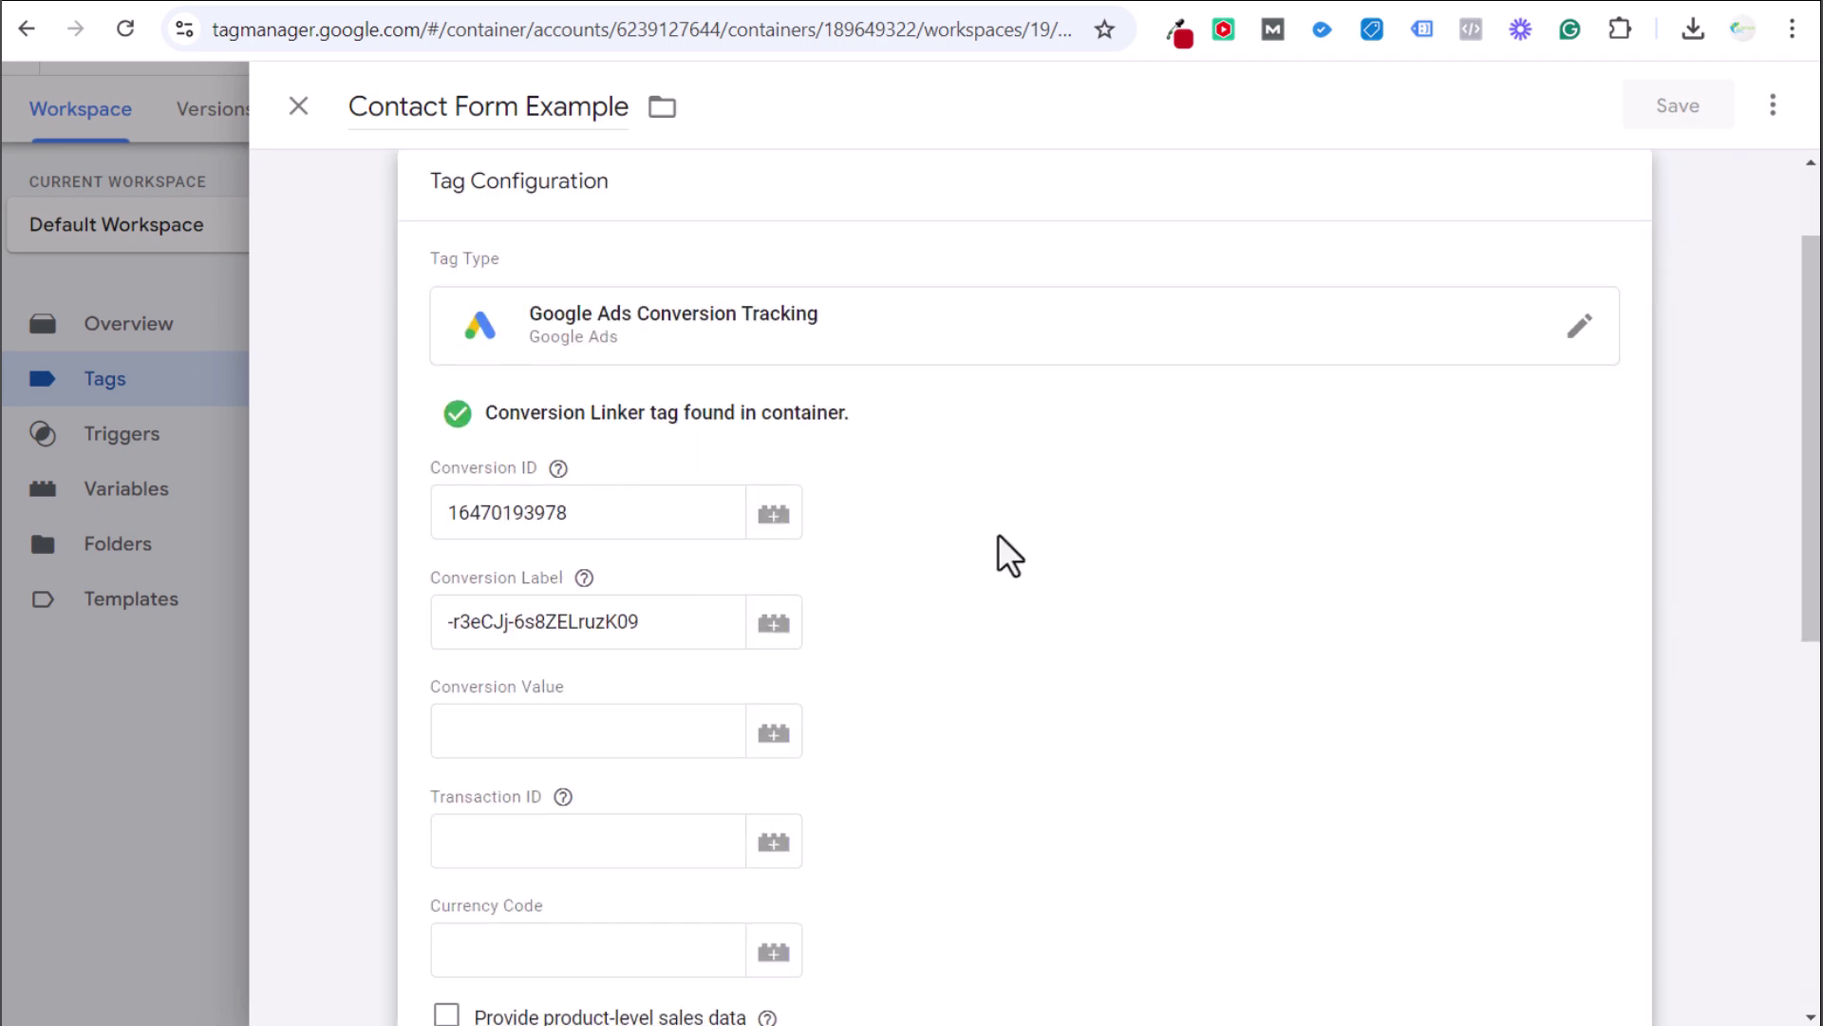
pyautogui.scroll(-5, 1021, 522)
pyautogui.scroll(-2, 1049, 494)
pyautogui.click(915, 902)
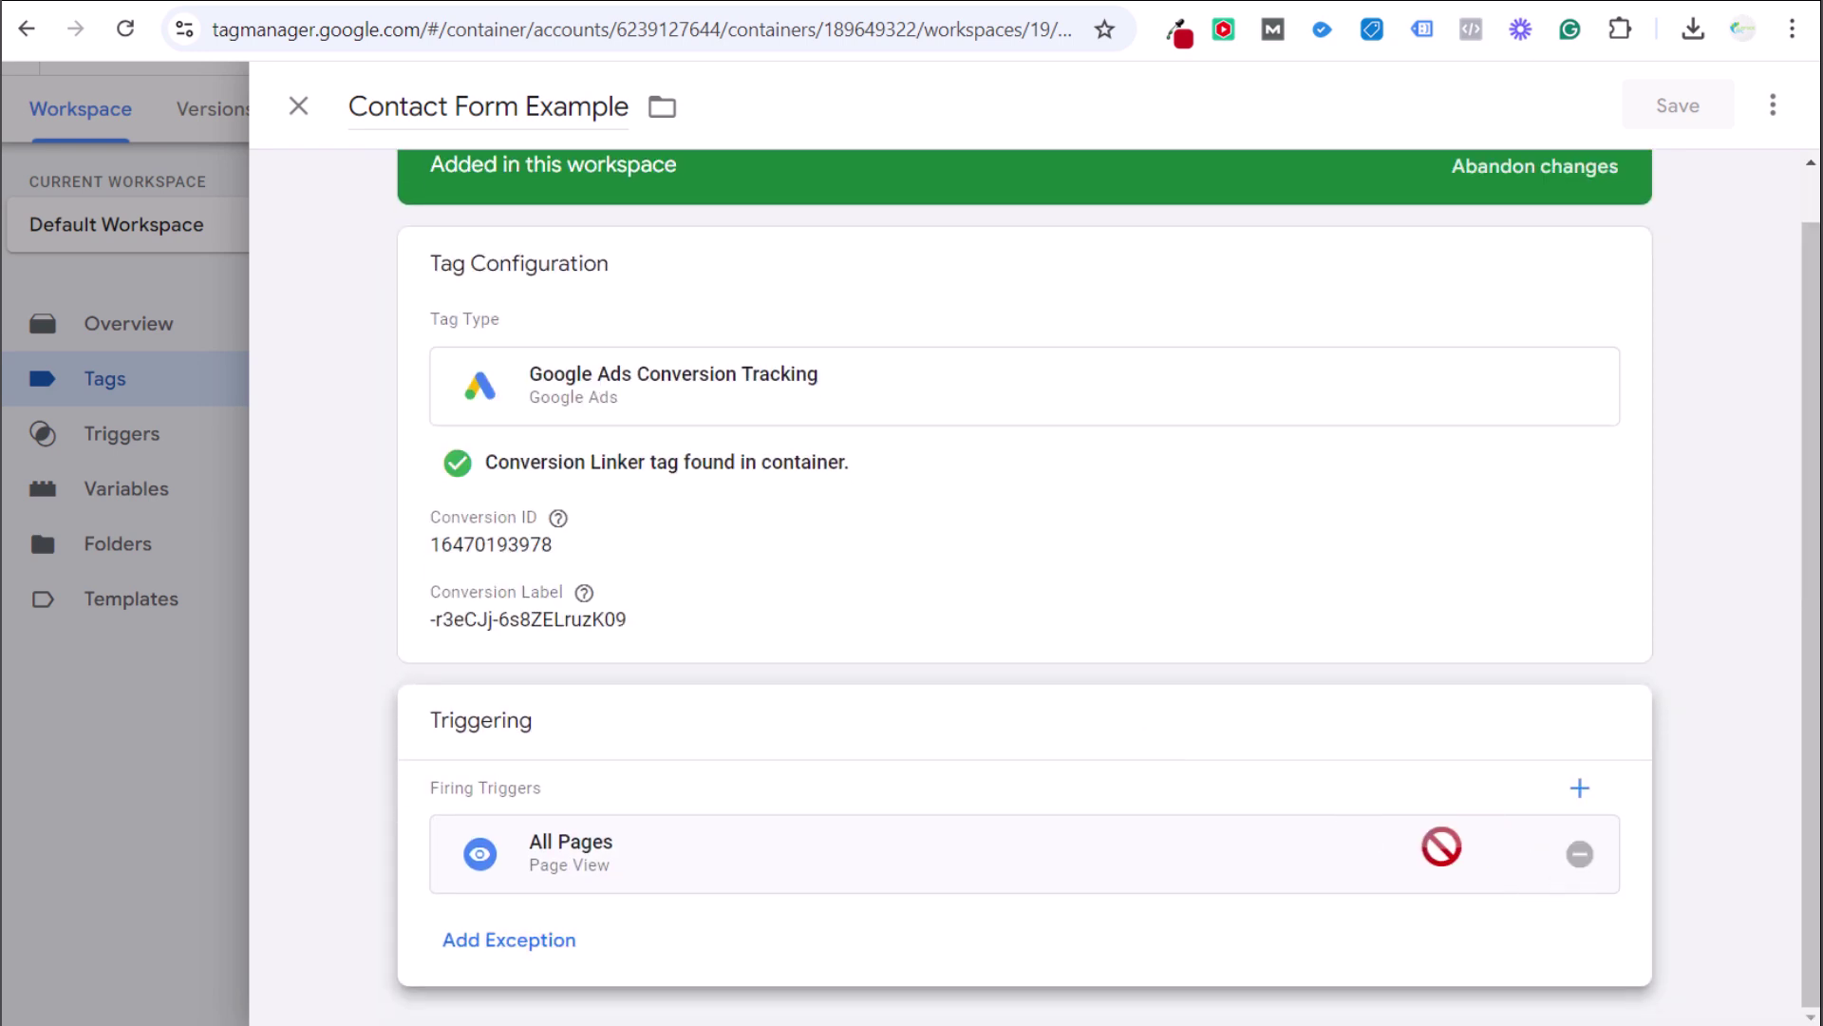
pyautogui.click(1581, 853)
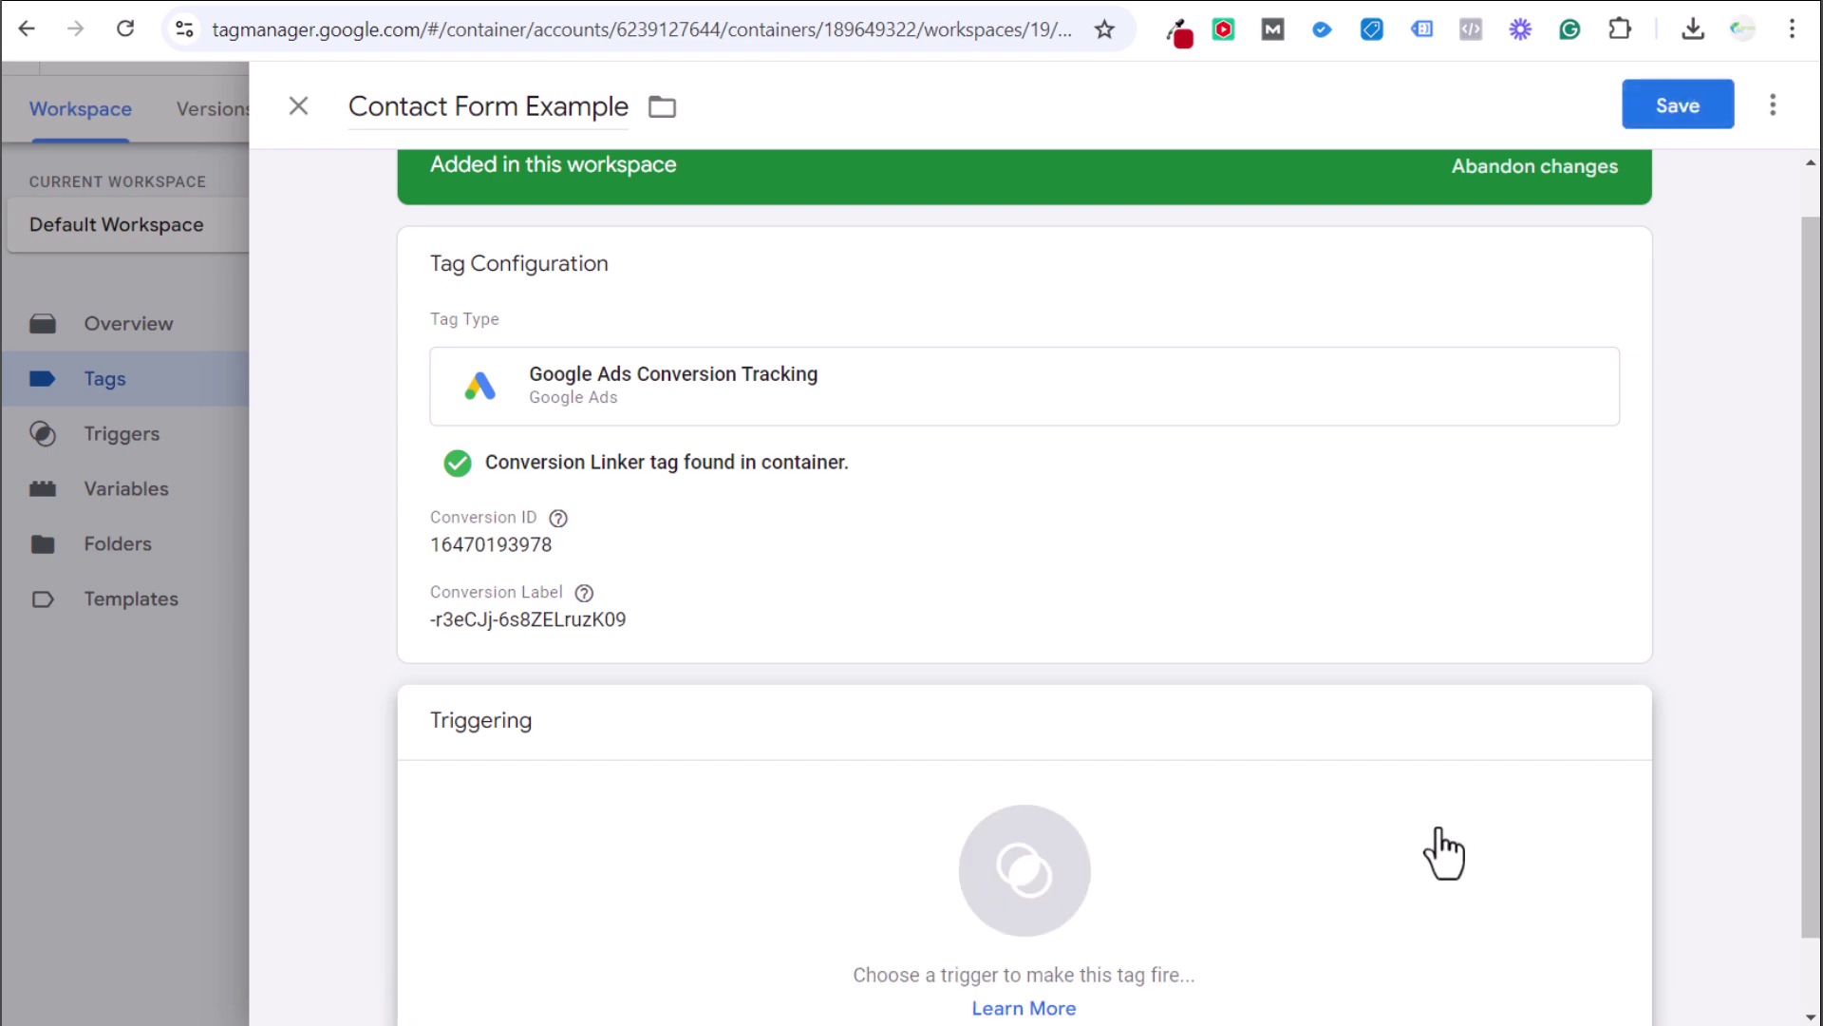
# Create a new firing trigger of type Click - All Elements and limit it to Some Clicks
pyautogui.click(1416, 845)
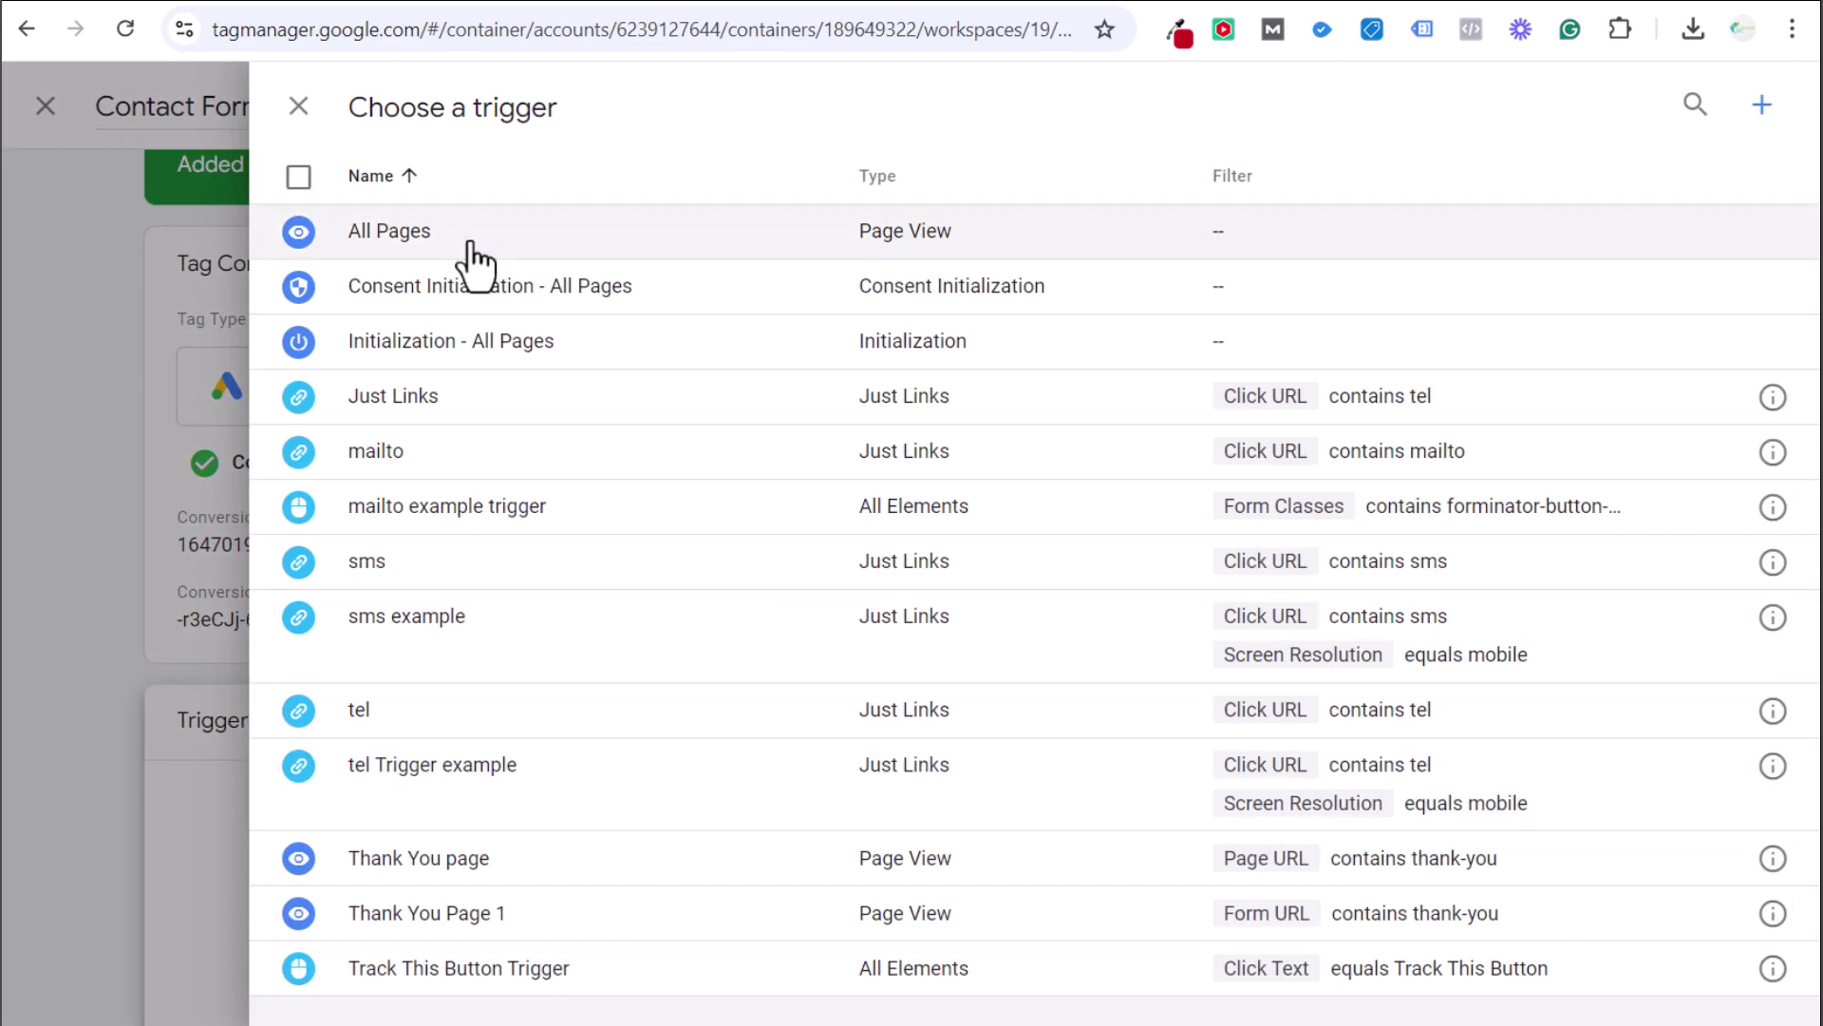
pyautogui.click(1761, 106)
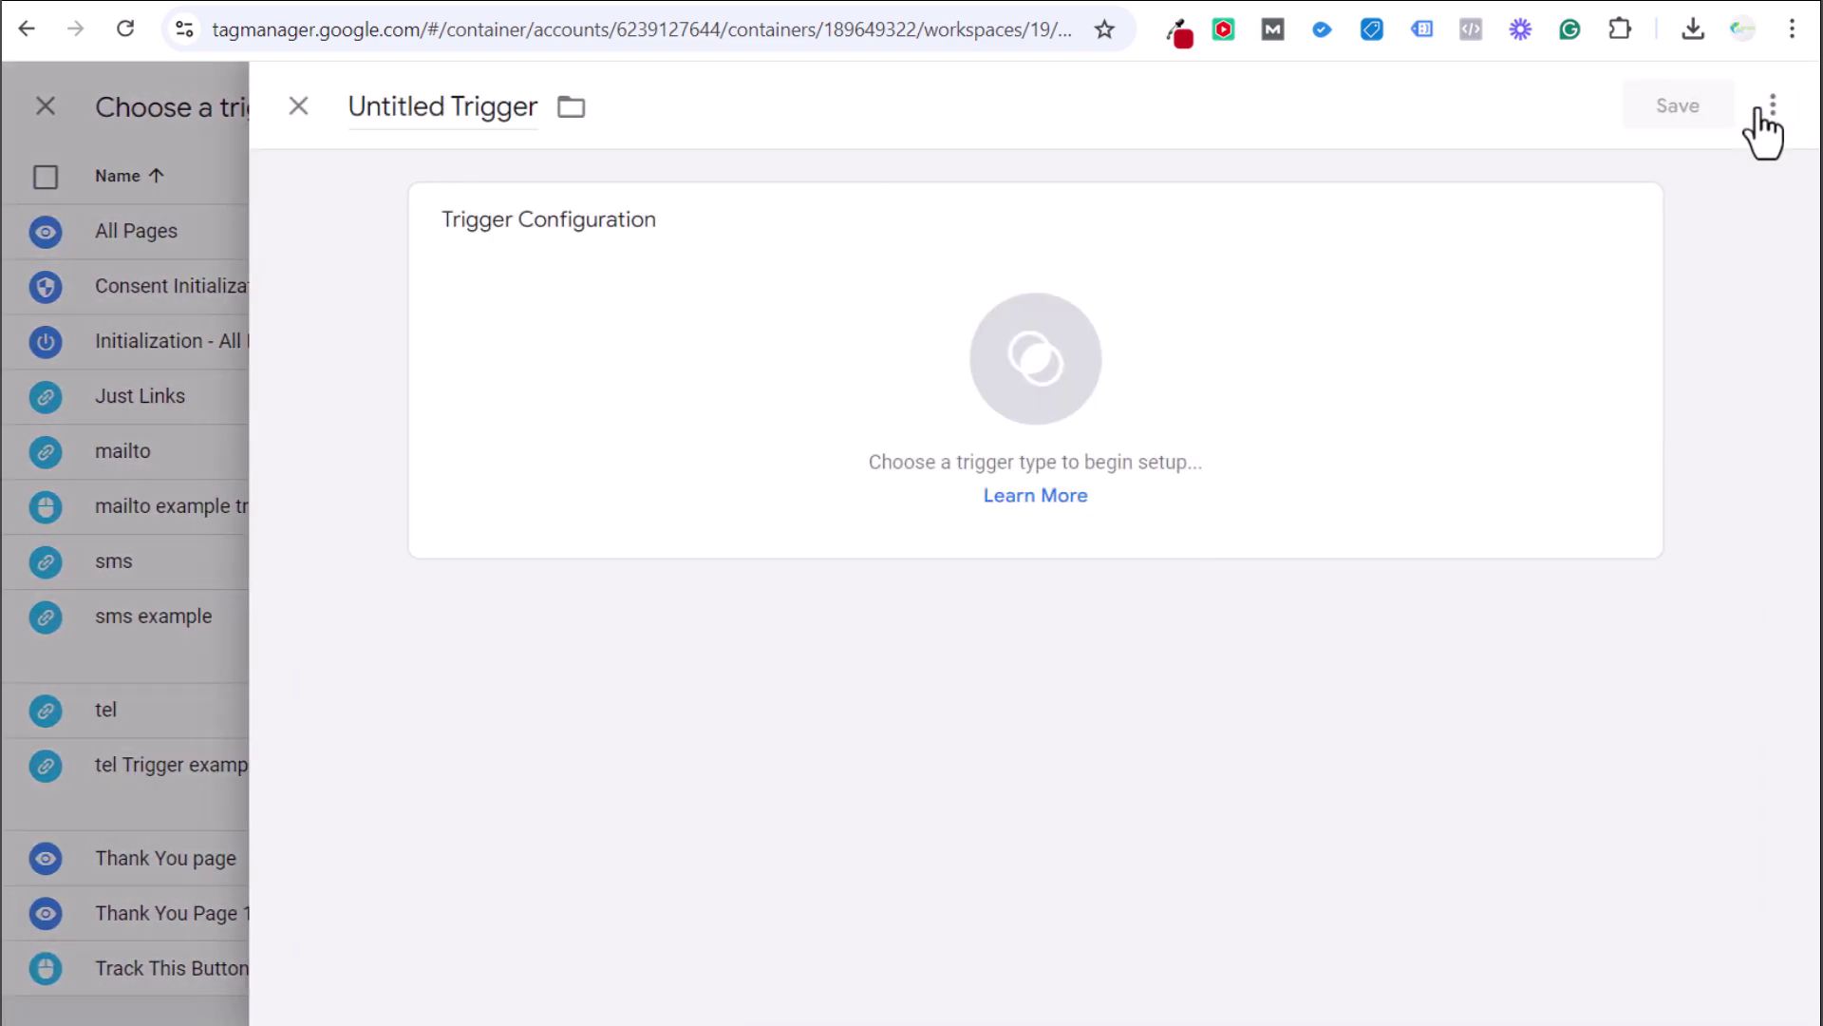
pyautogui.click(692, 346)
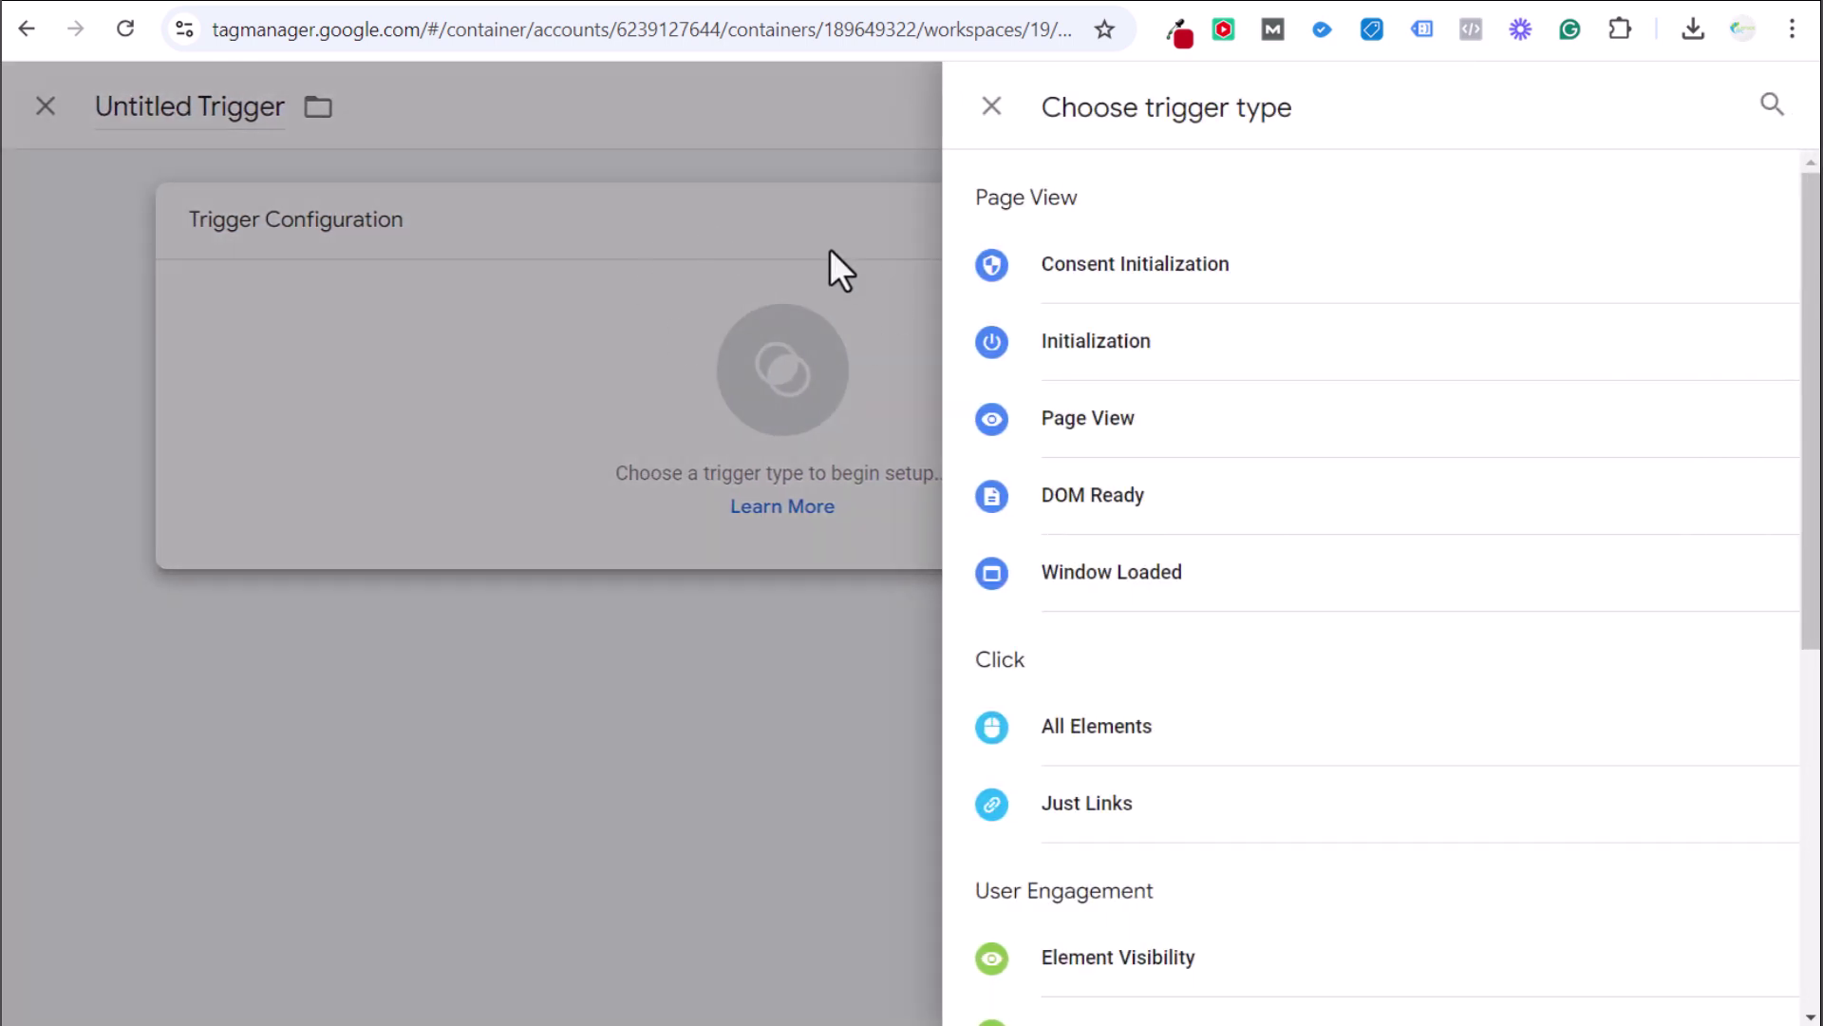
pyautogui.click(1056, 727)
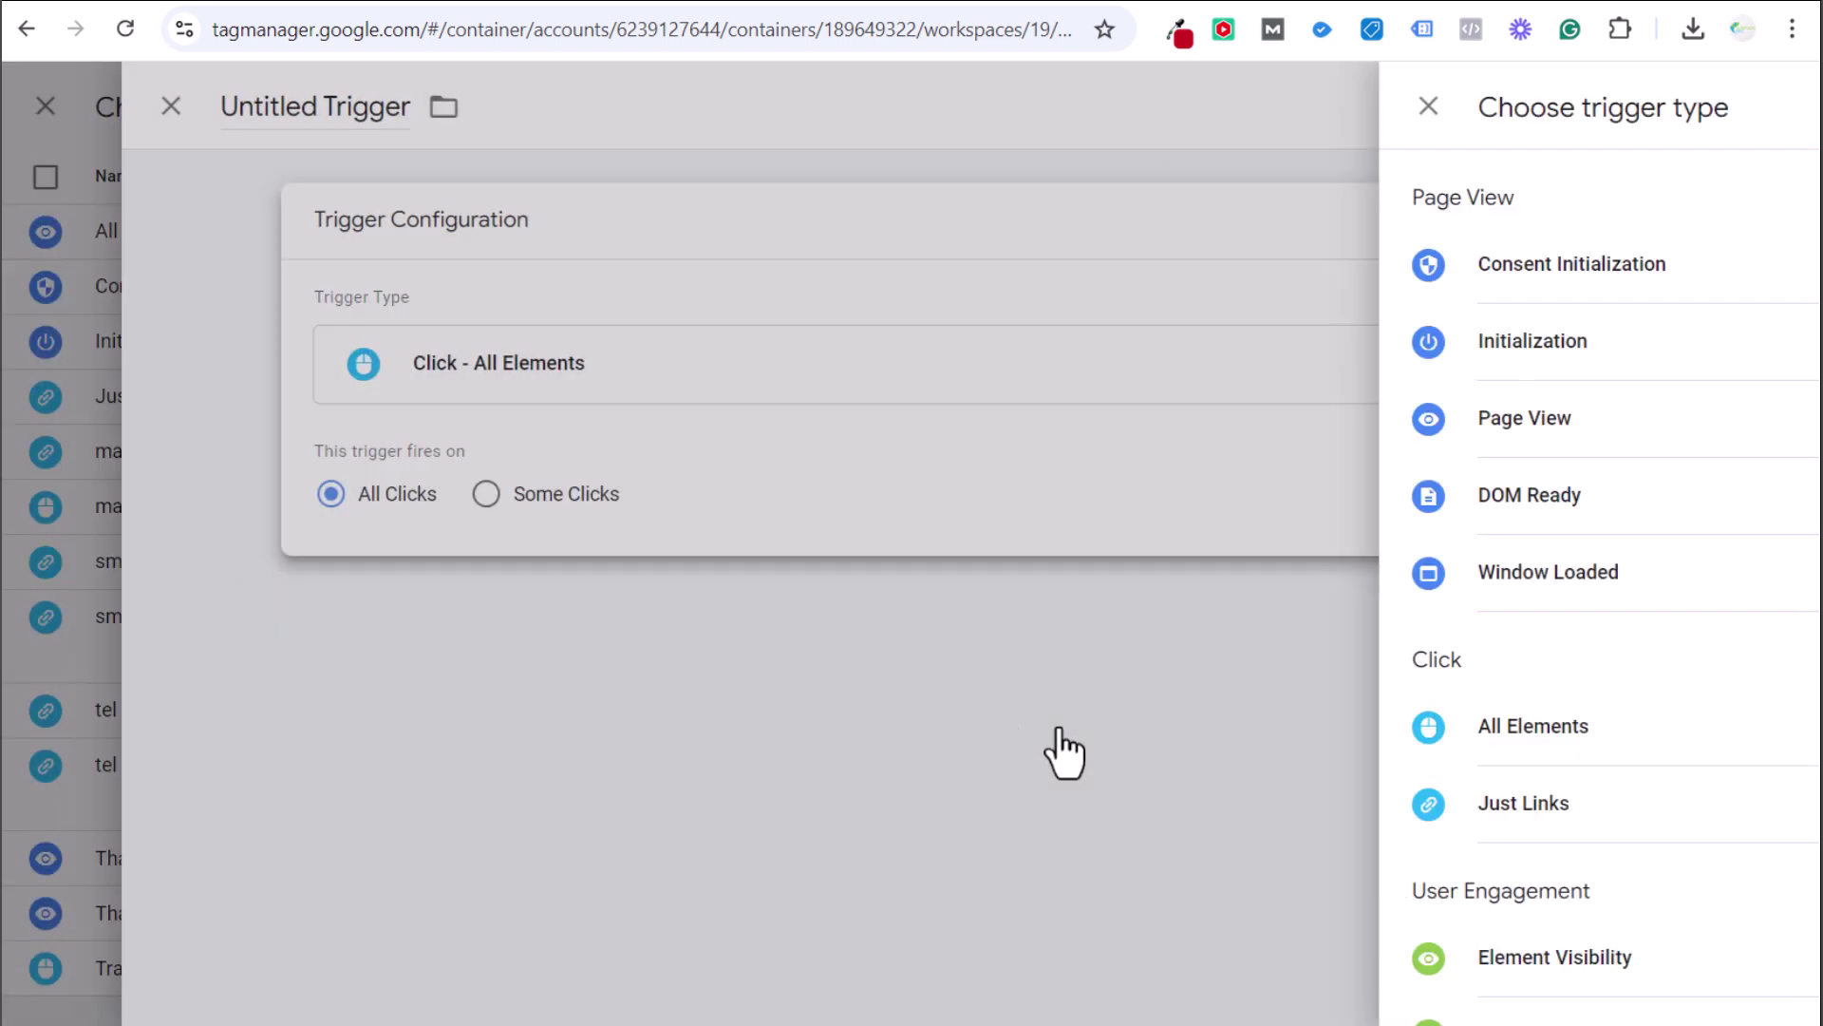
pyautogui.click(685, 518)
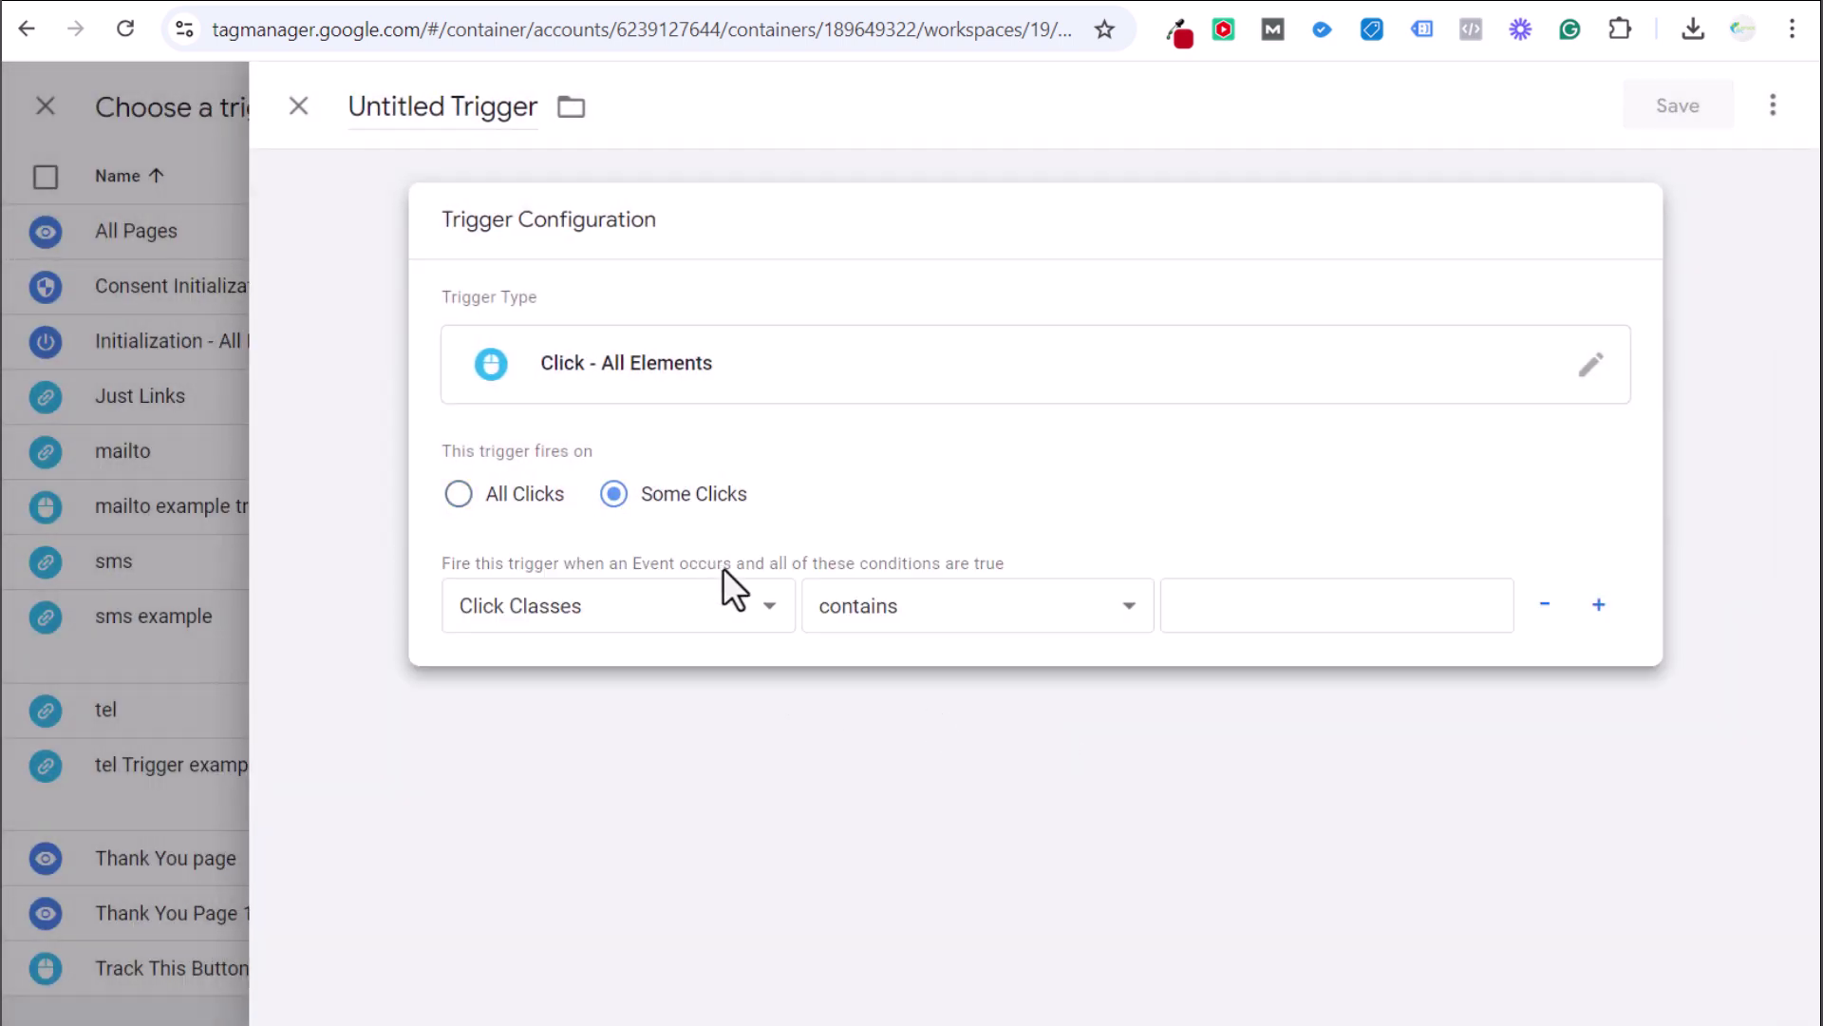
# Set the trigger's condition to Form Classes contains "forminator-button-submit"
pyautogui.click(756, 591)
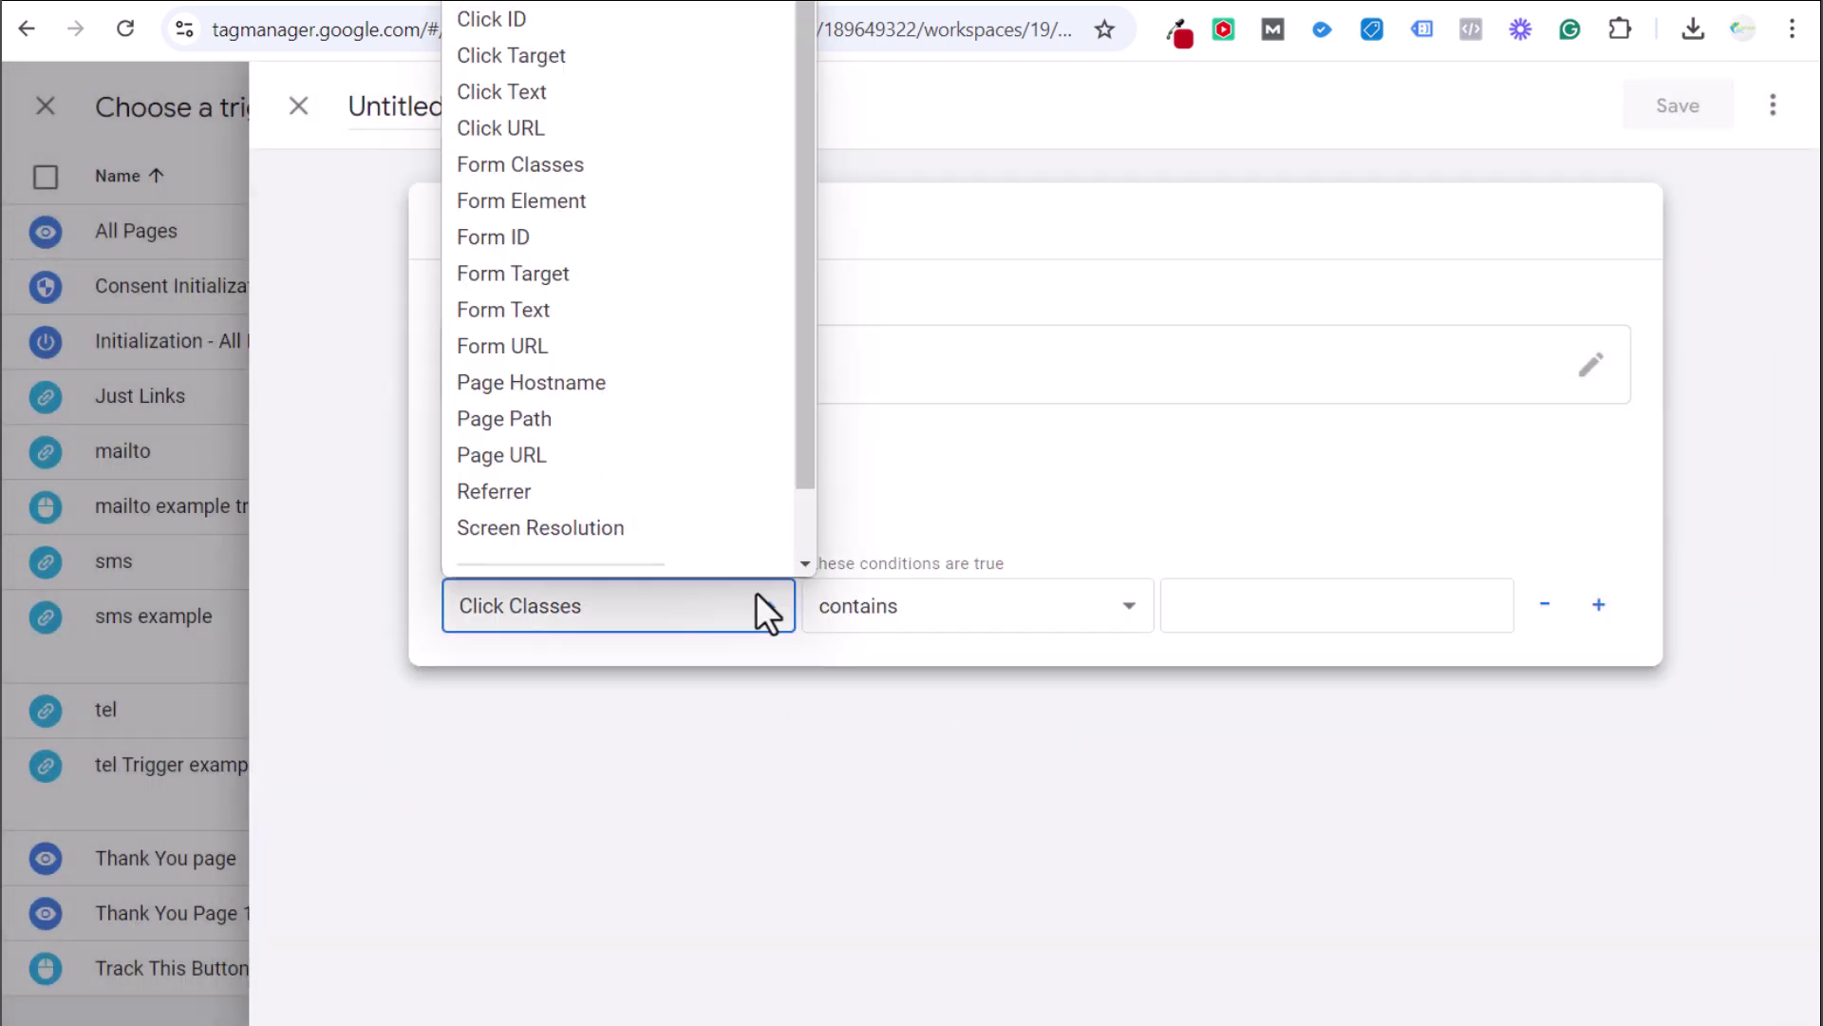
pyautogui.click(579, 163)
pyautogui.click(1261, 594)
pyautogui.write('forminator-button-submit')
pyautogui.click(1304, 786)
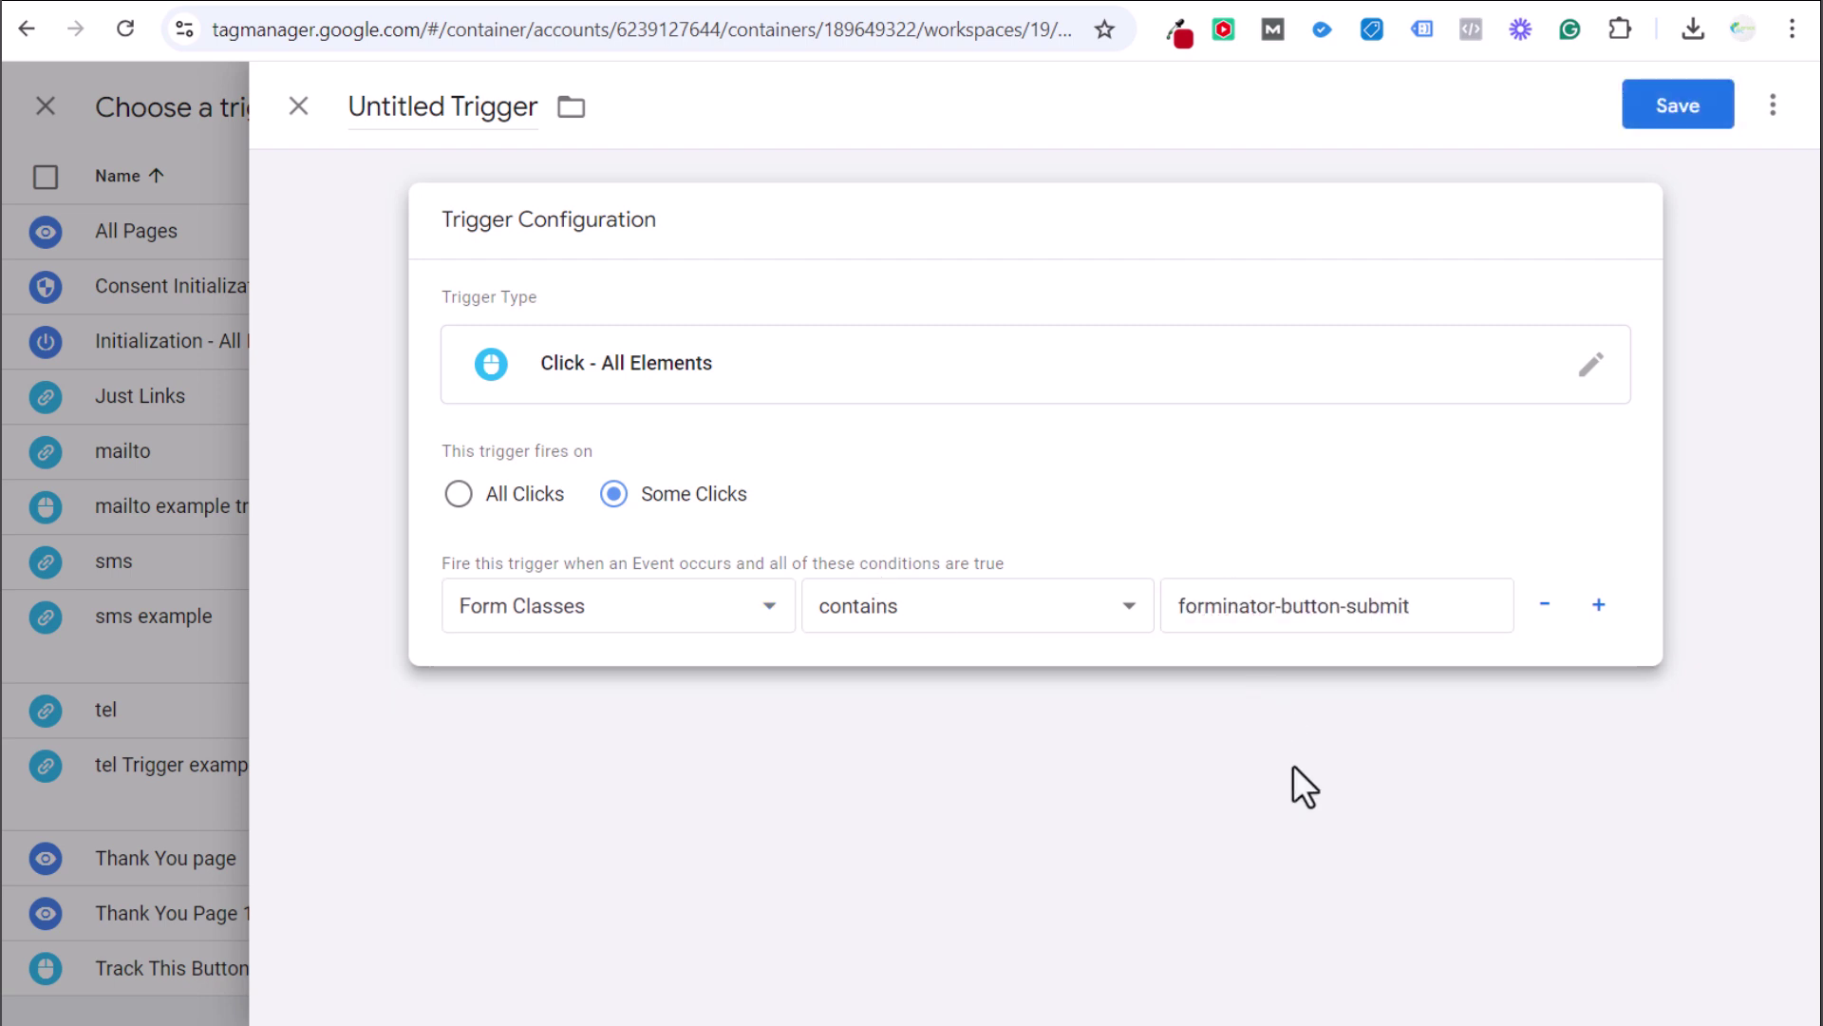
# Name the trigger "Contact Form Button Clicked" and save it as the tag's firing trigger
pyautogui.click(449, 109)
pyautogui.write('Contact Form Button Clicked')
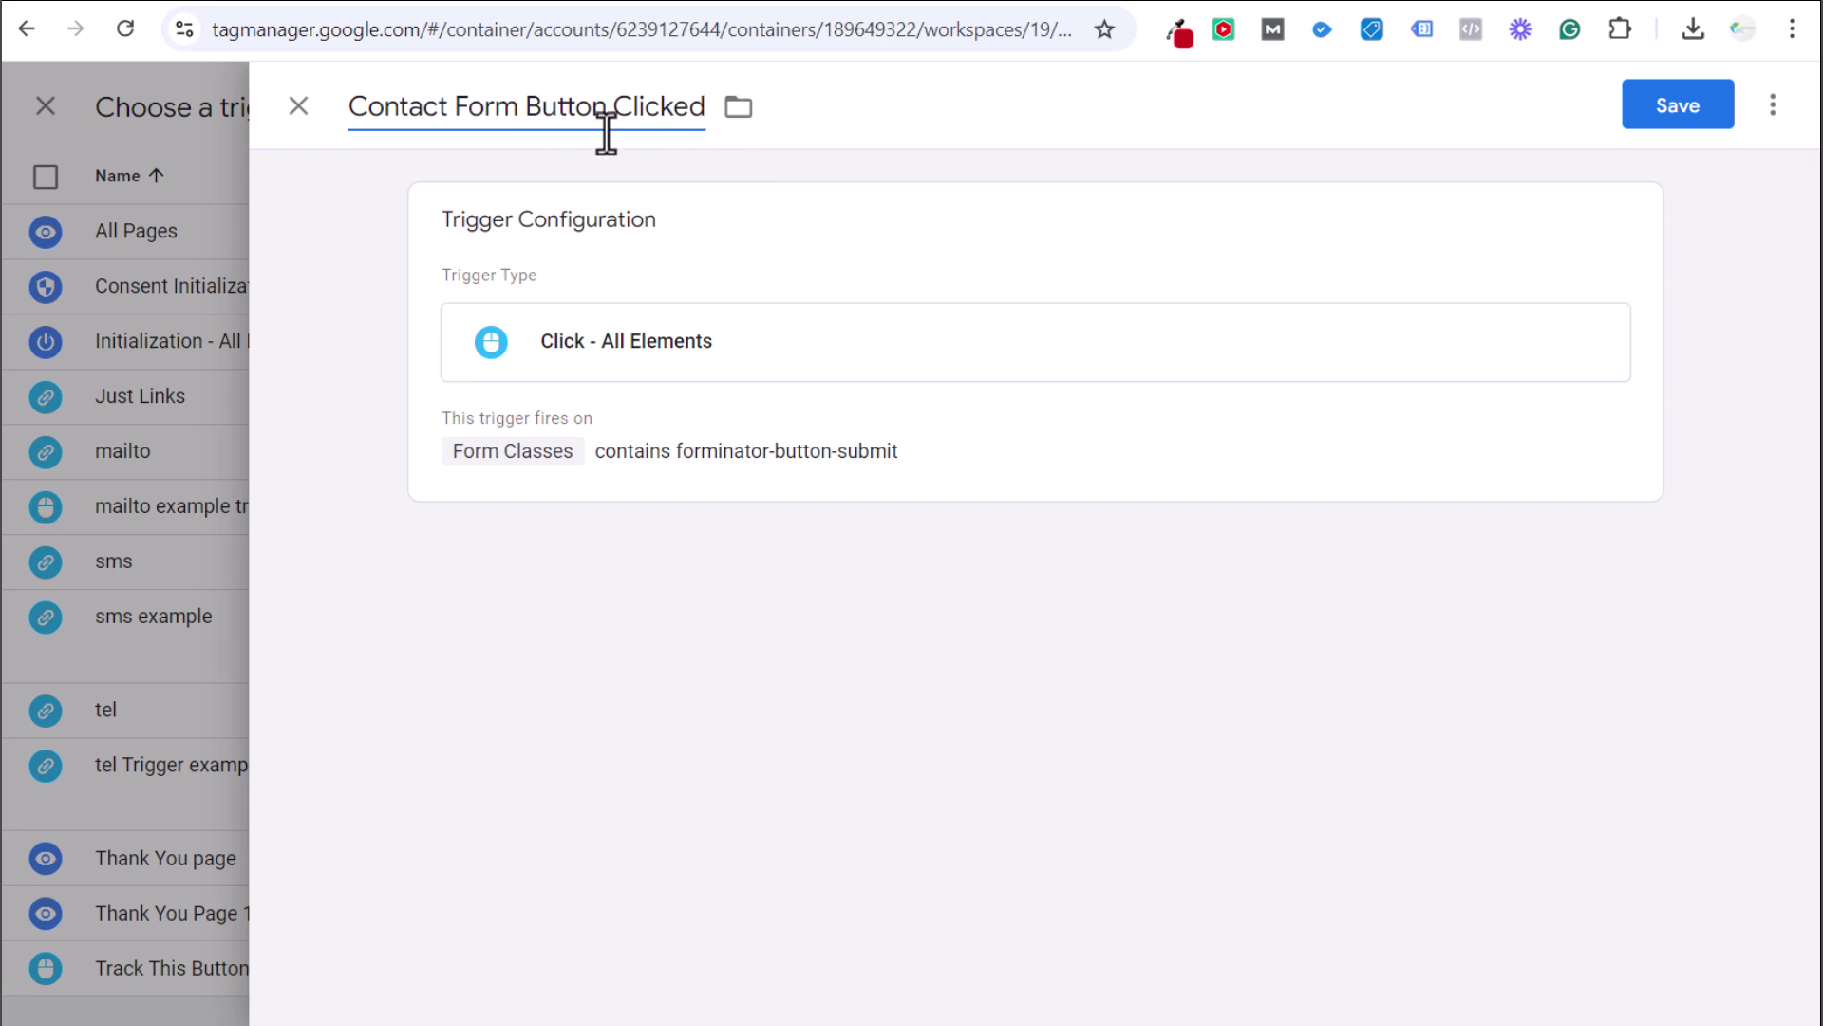
pyautogui.click(1699, 115)
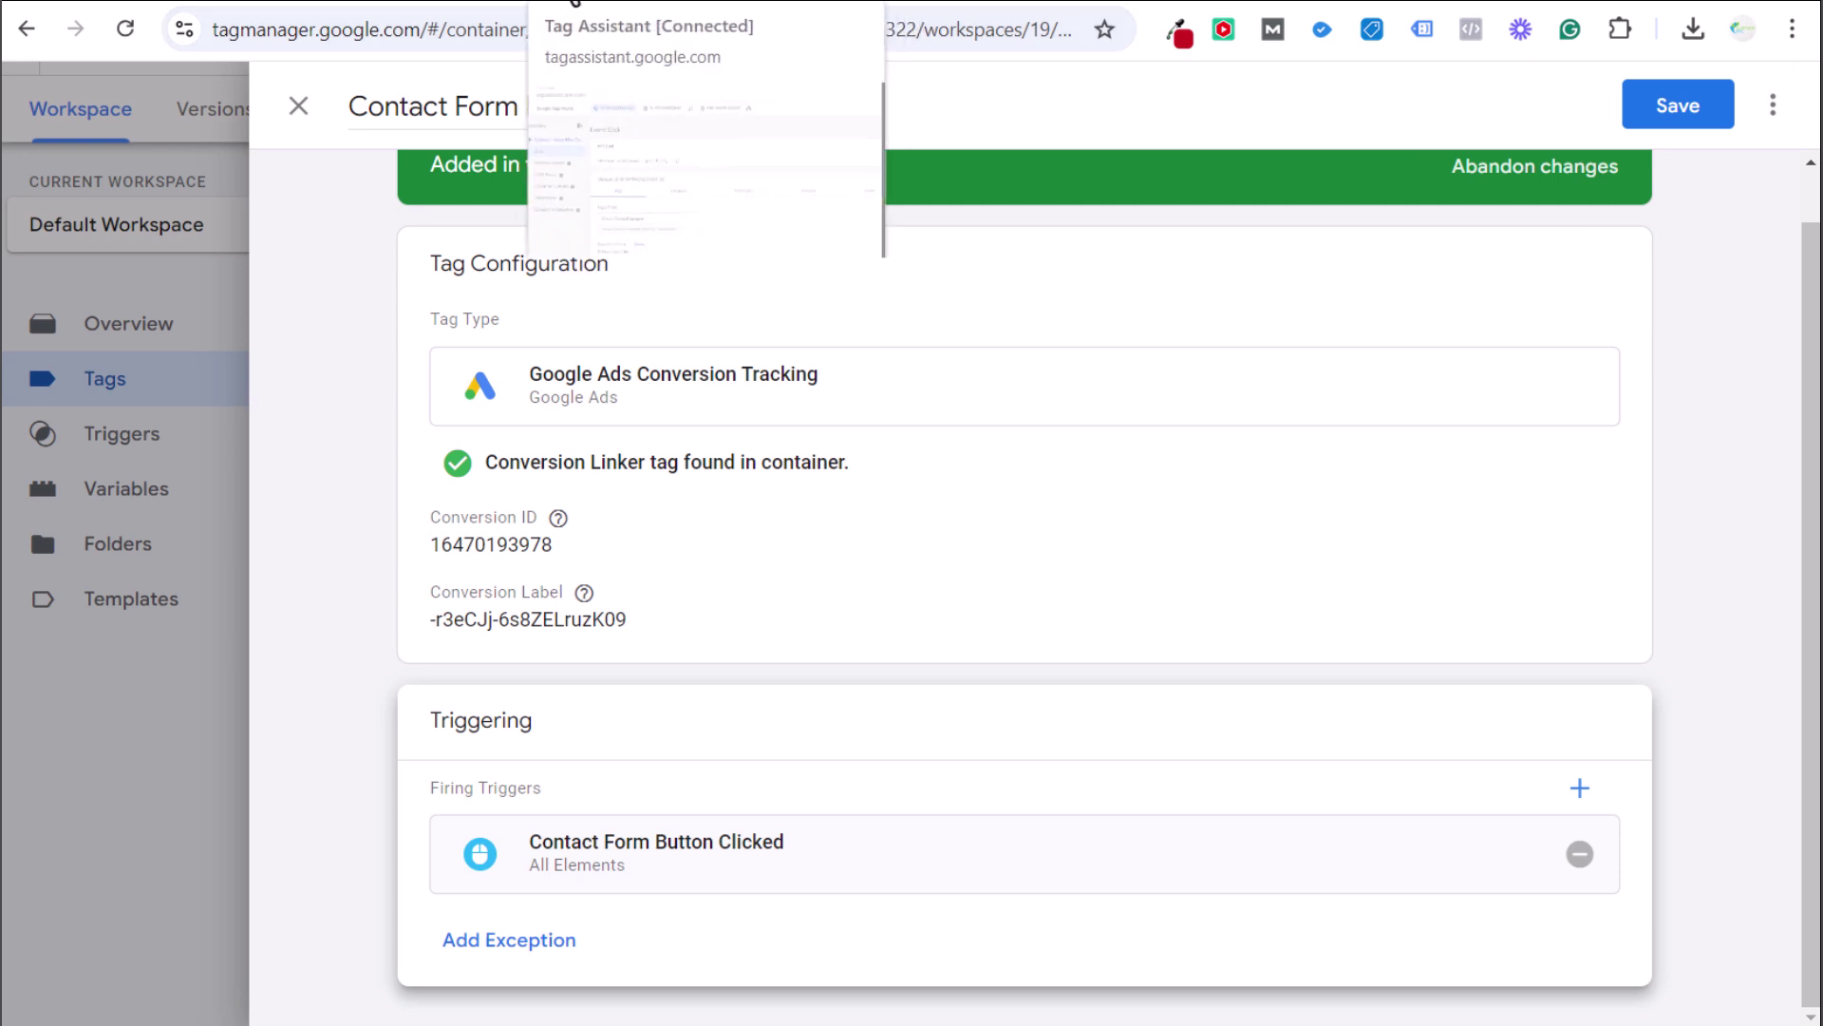
# Look up the Click event's Click Text variable in Tag Assistant, highlight "Send Message" and return to Tag Manager
pyautogui.click(575, 2)
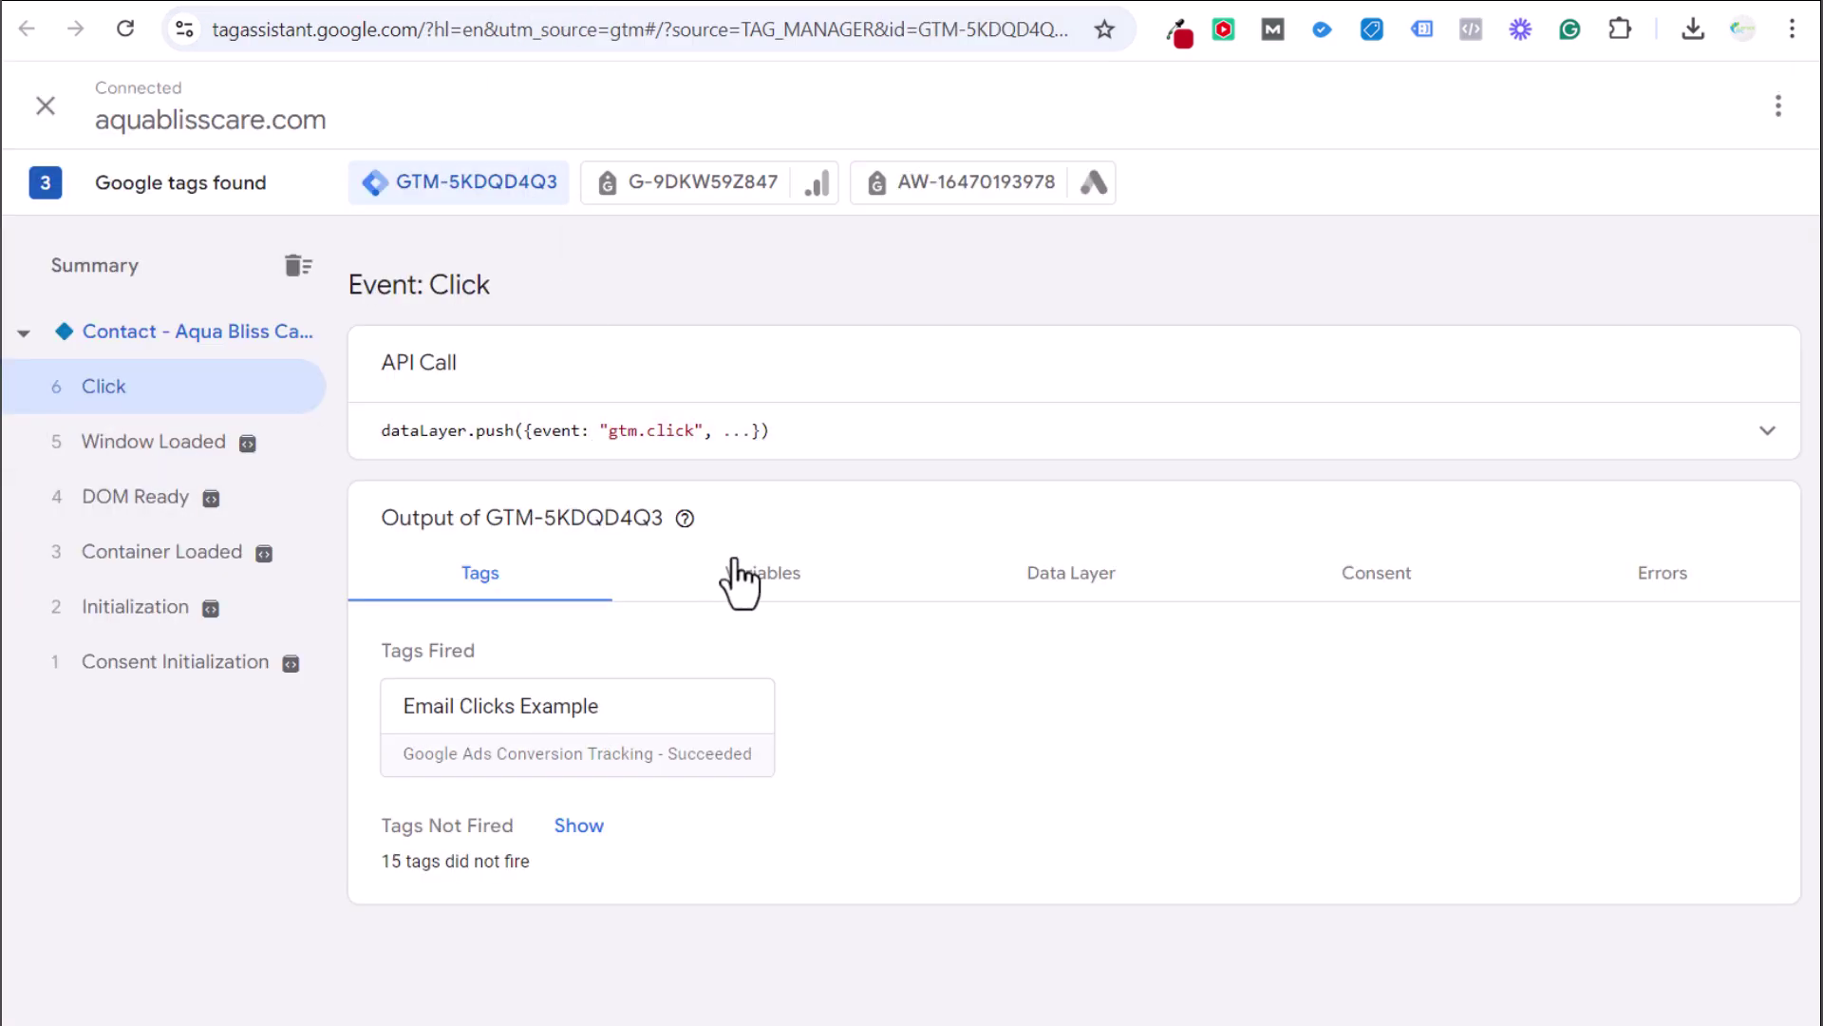
pyautogui.click(719, 581)
pyautogui.scroll(-6, 1547, 746)
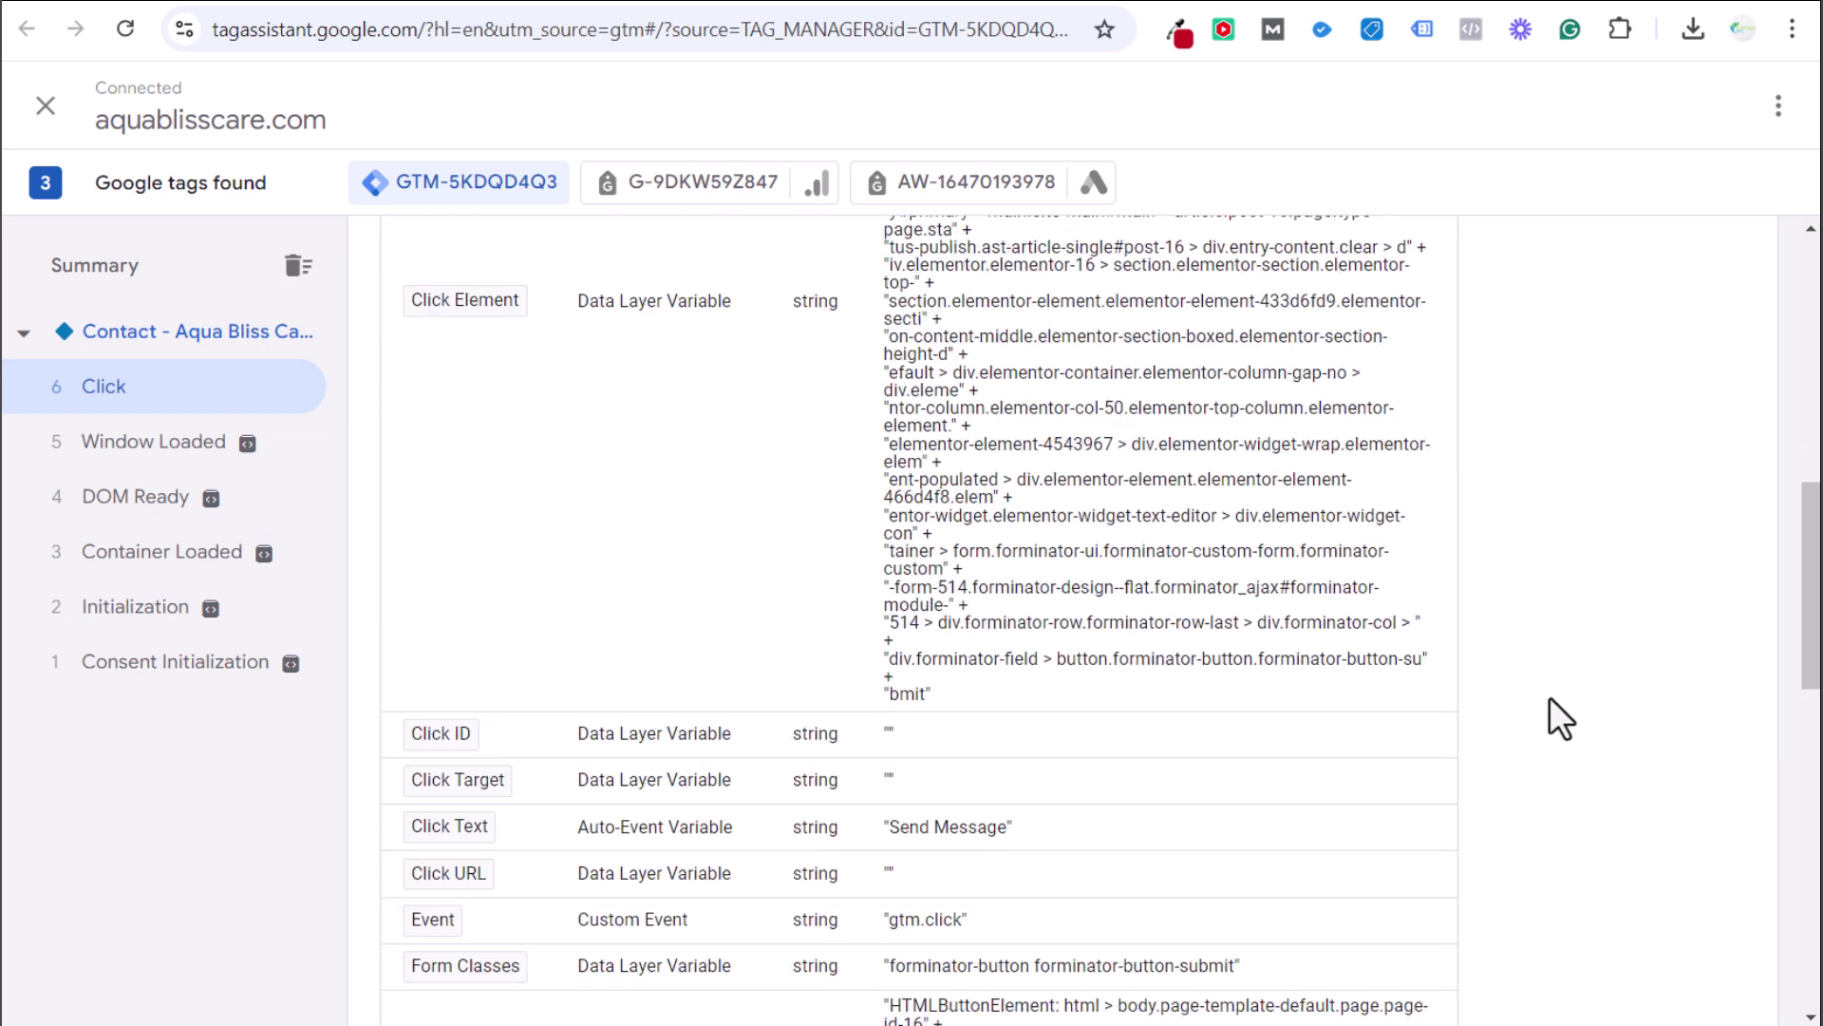
pyautogui.scroll(-5, 1558, 721)
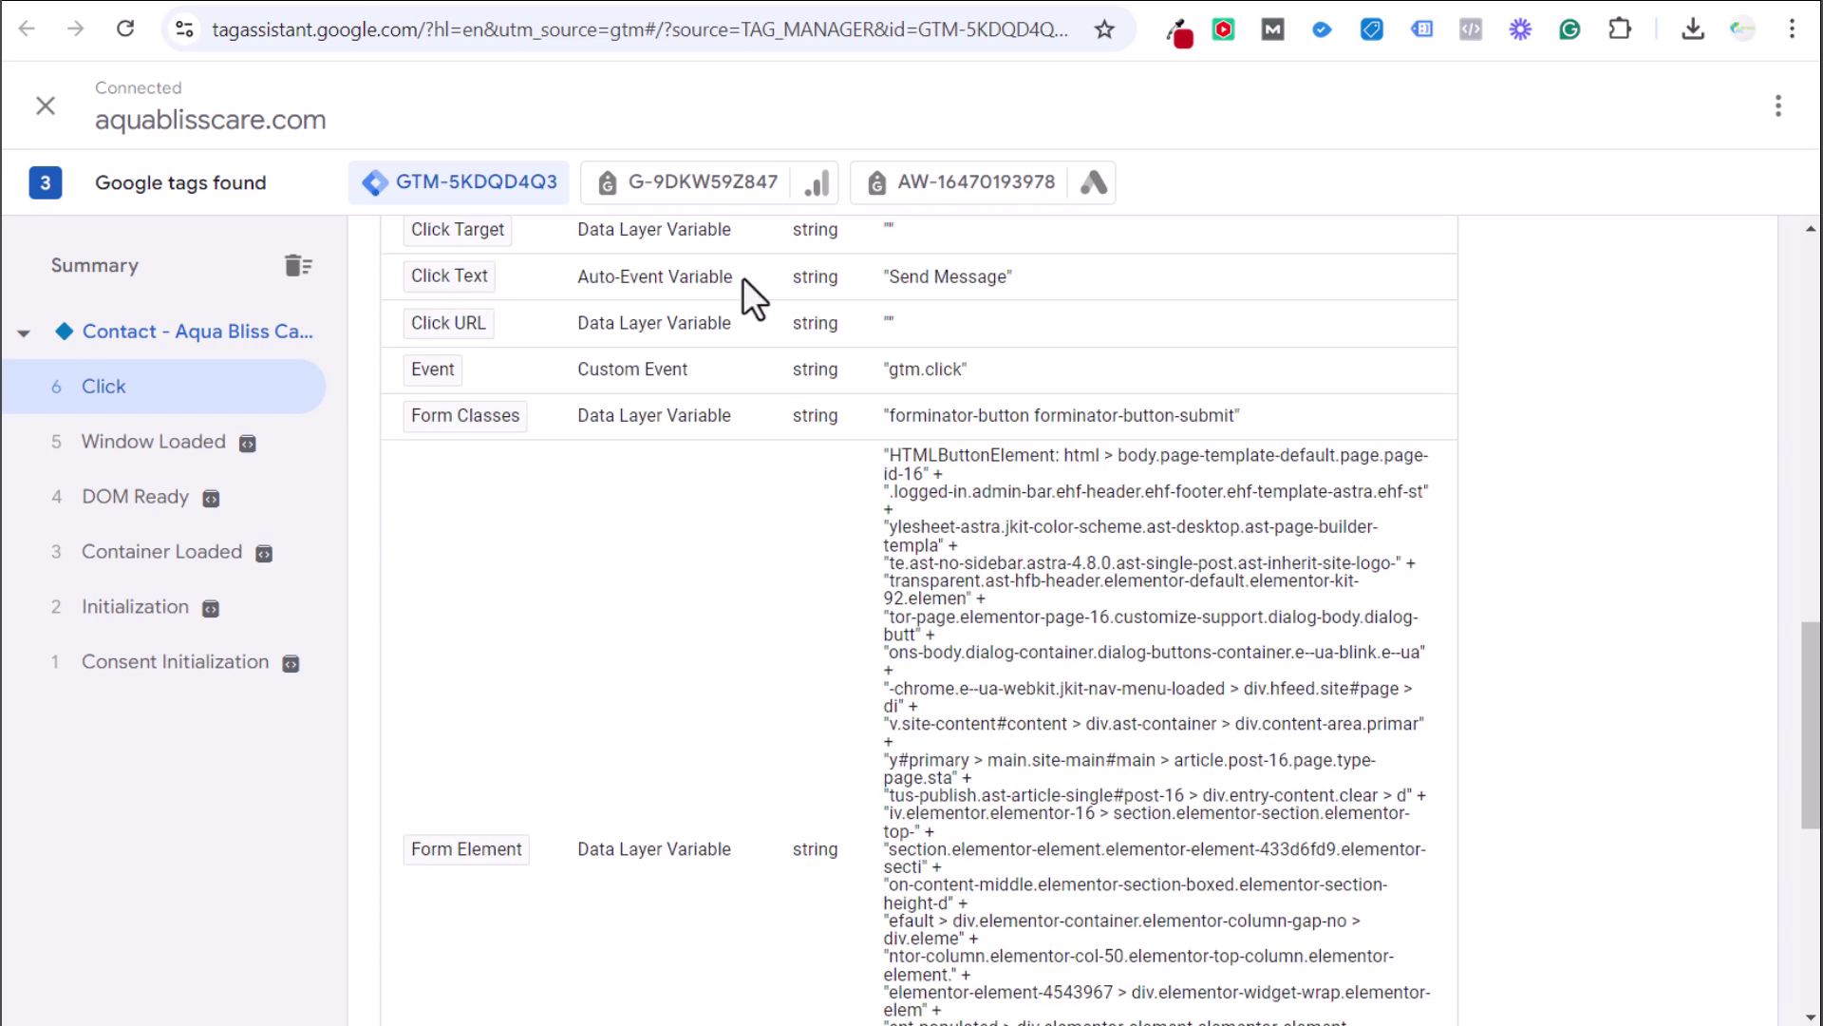
pyautogui.moveTo(889, 279); pyautogui.dragTo(999, 285)
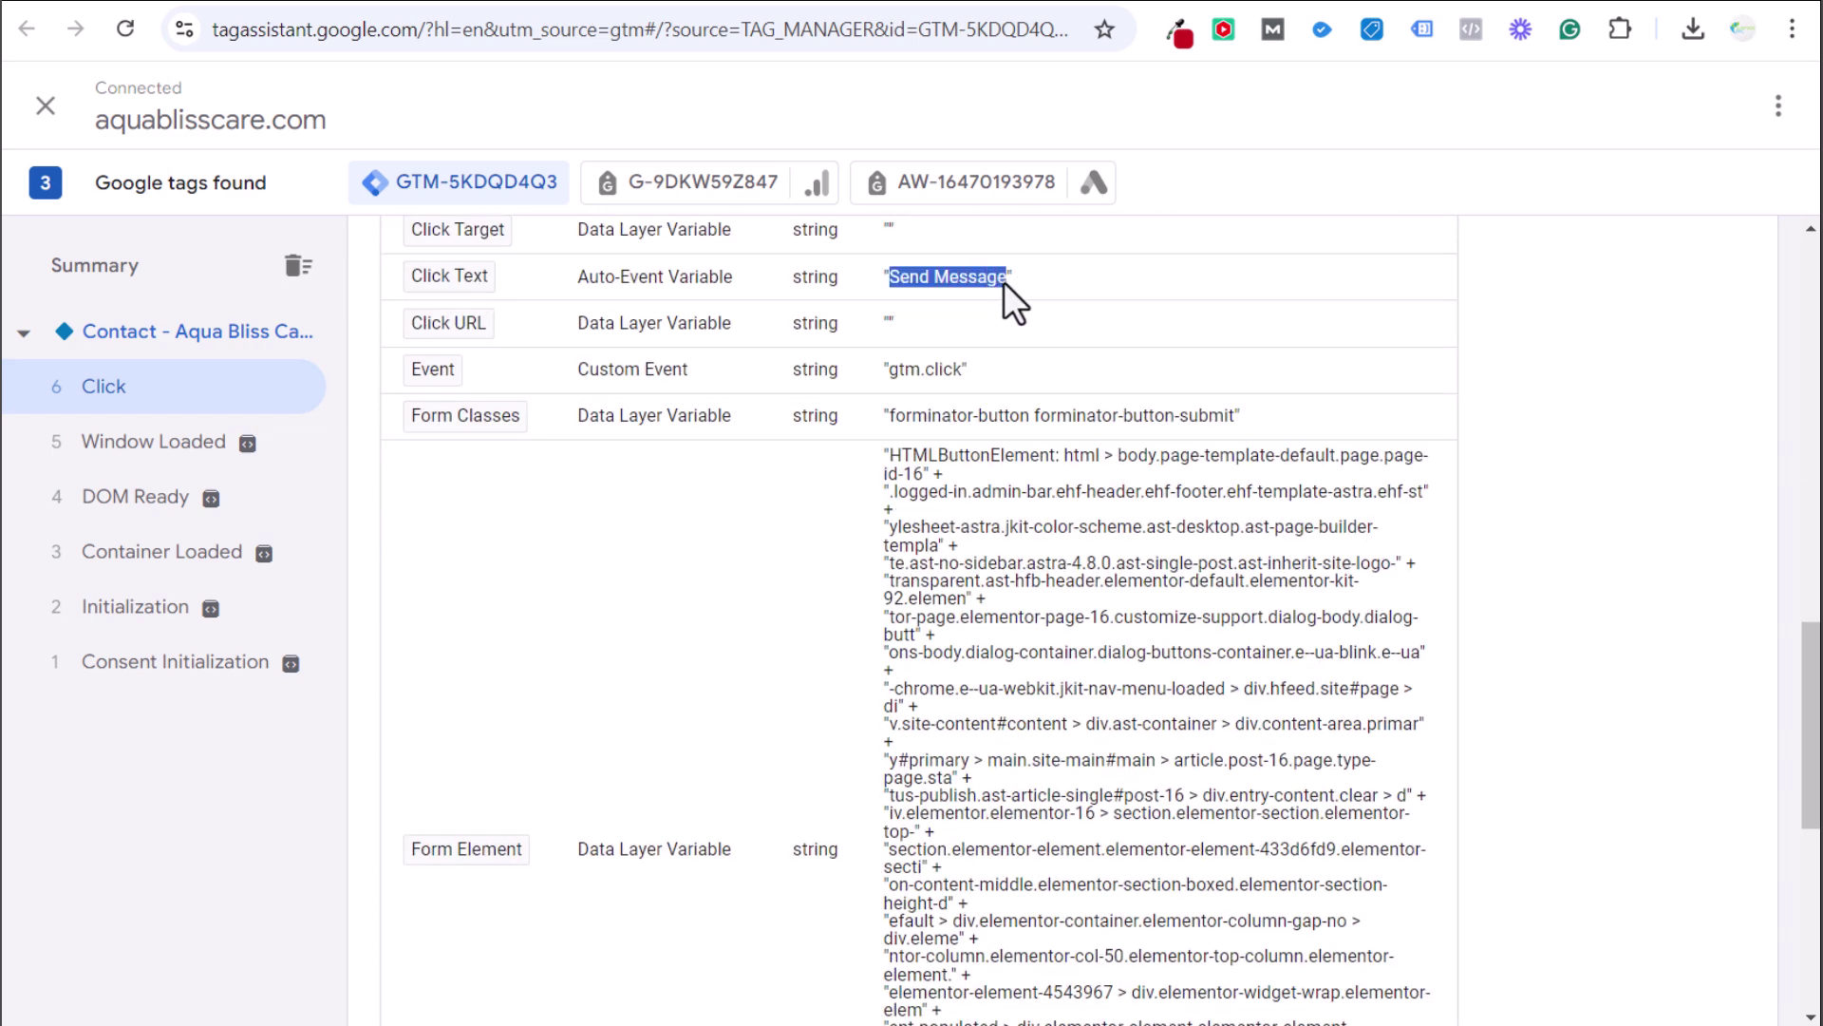
pyautogui.click(1023, 285)
pyautogui.click(536, 5)
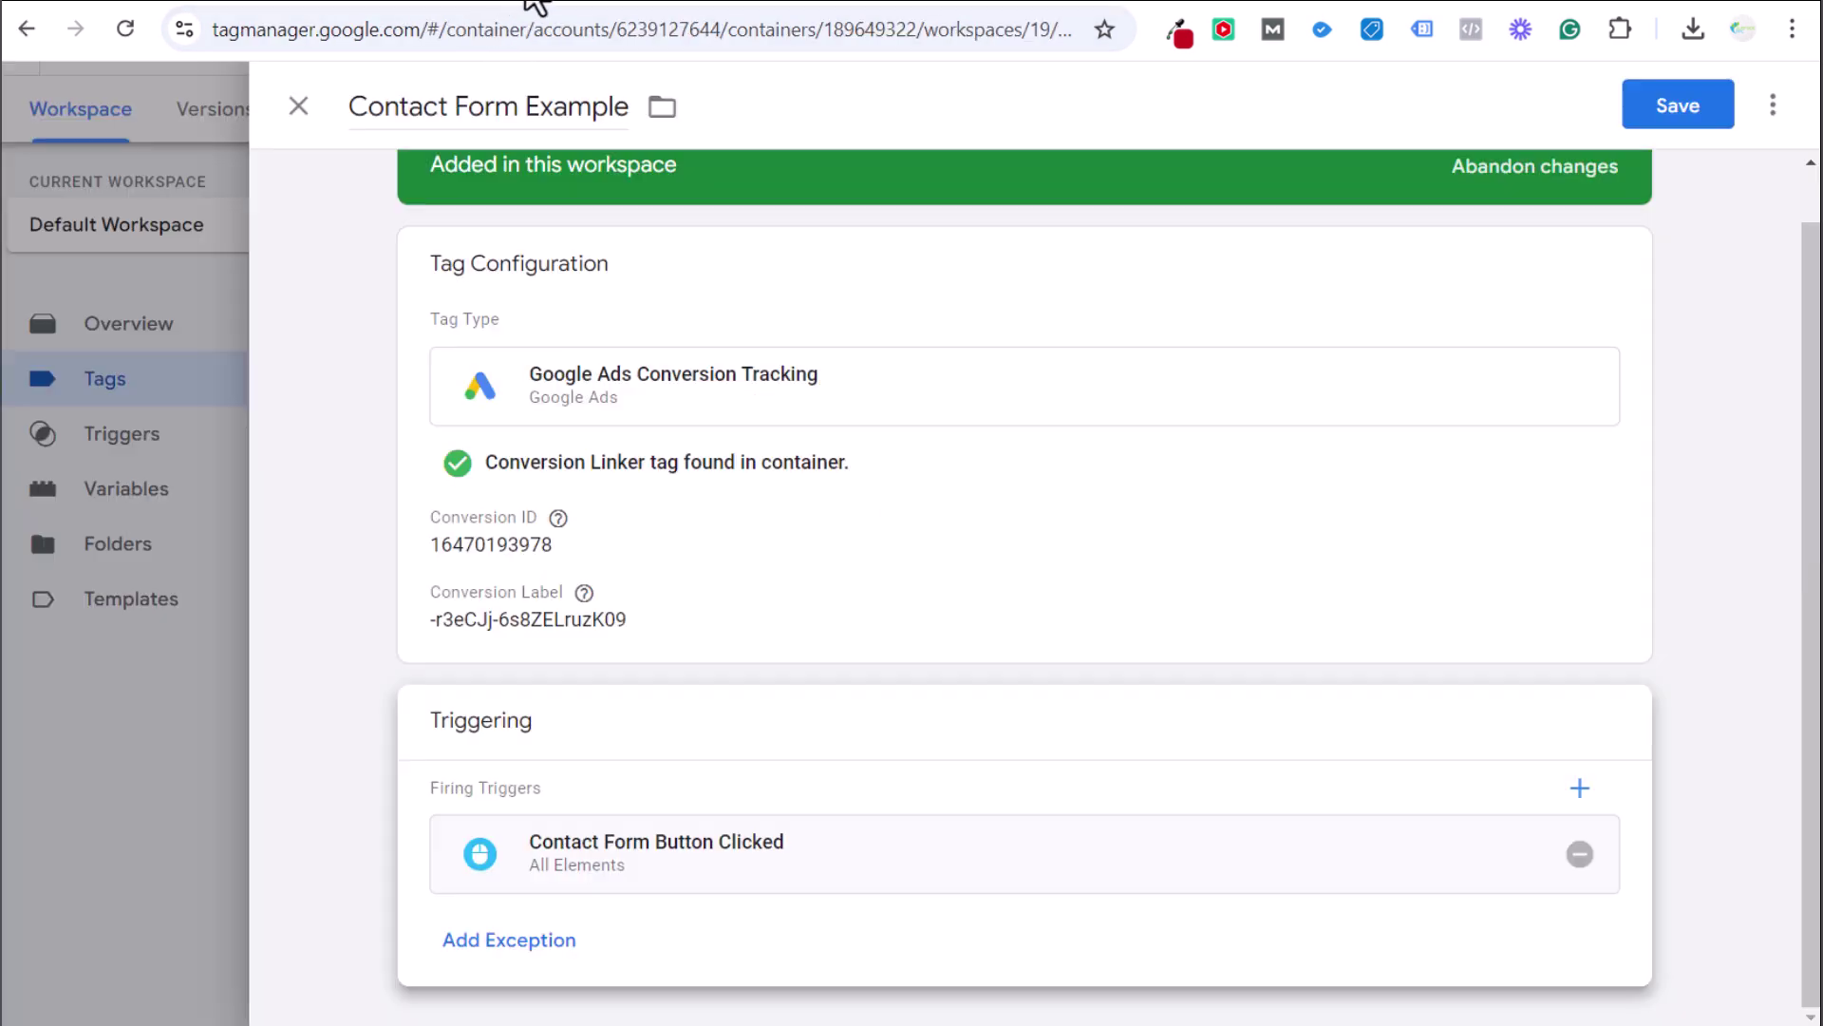
# Add a second condition, Click Text contains "Send Message", to the Contact Form Button Clicked trigger
pyautogui.click(1251, 864)
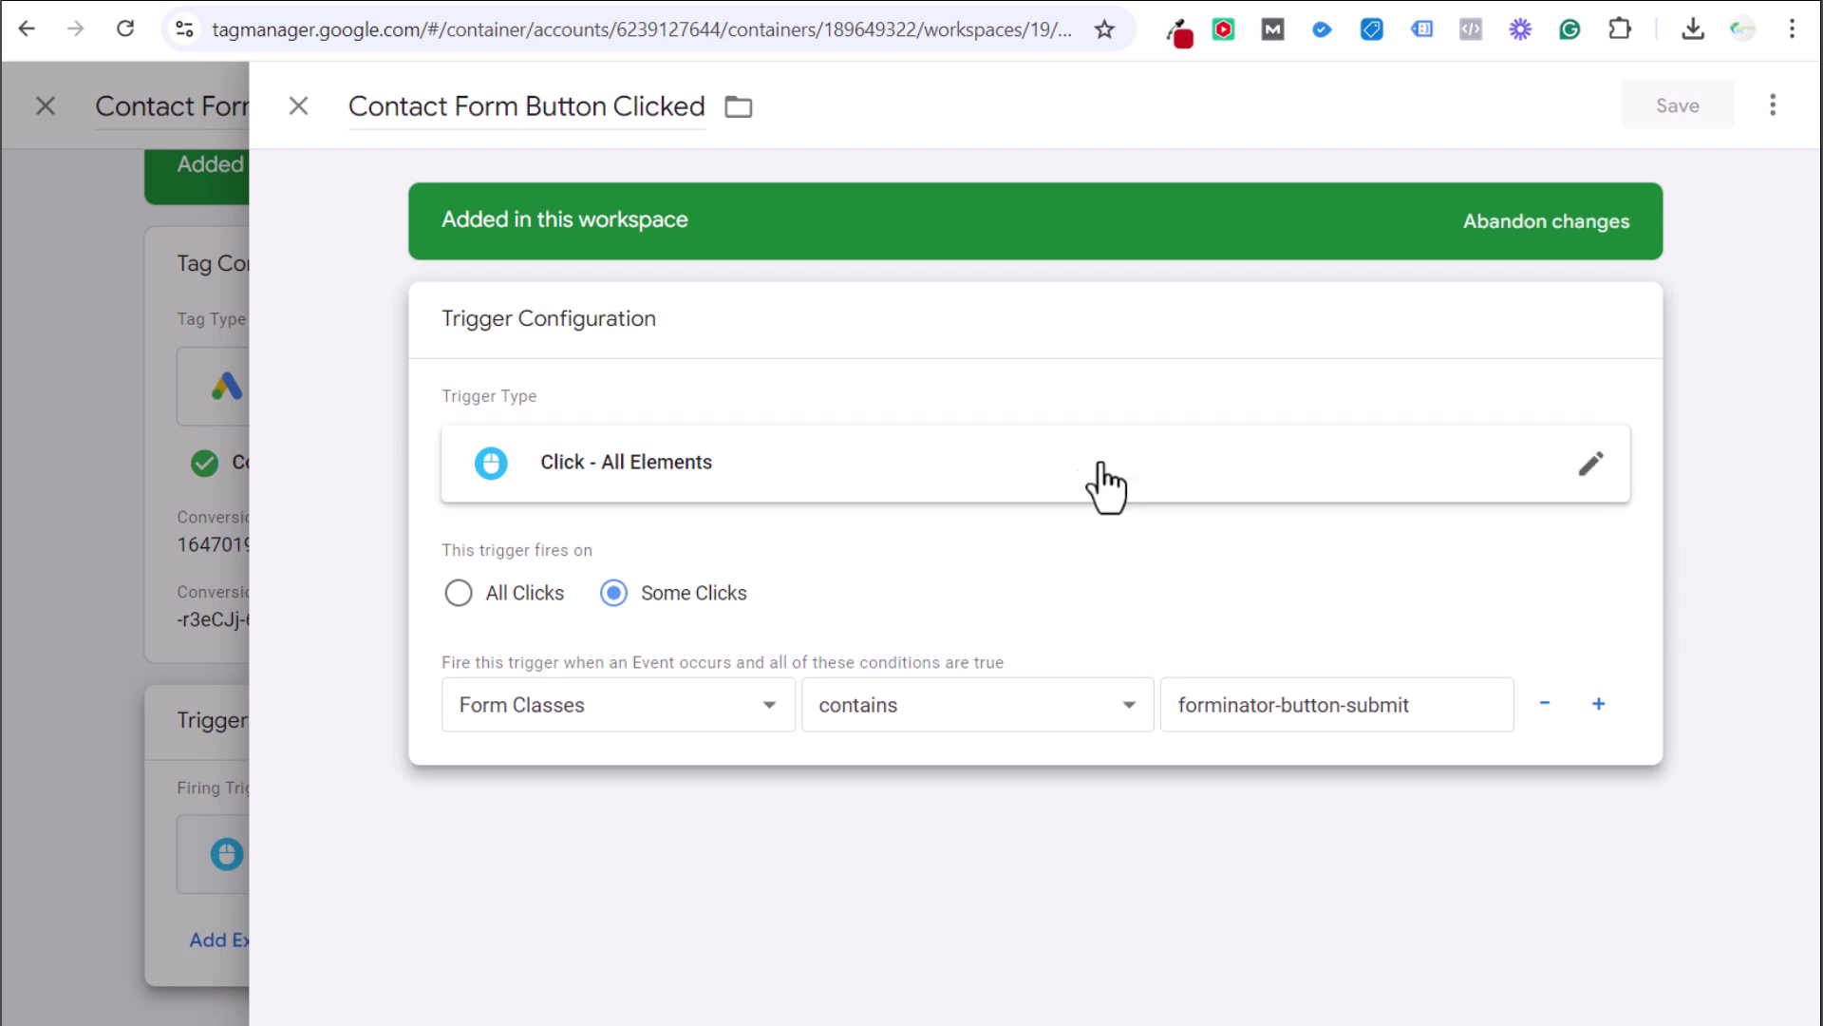
pyautogui.click(1599, 703)
pyautogui.click(731, 774)
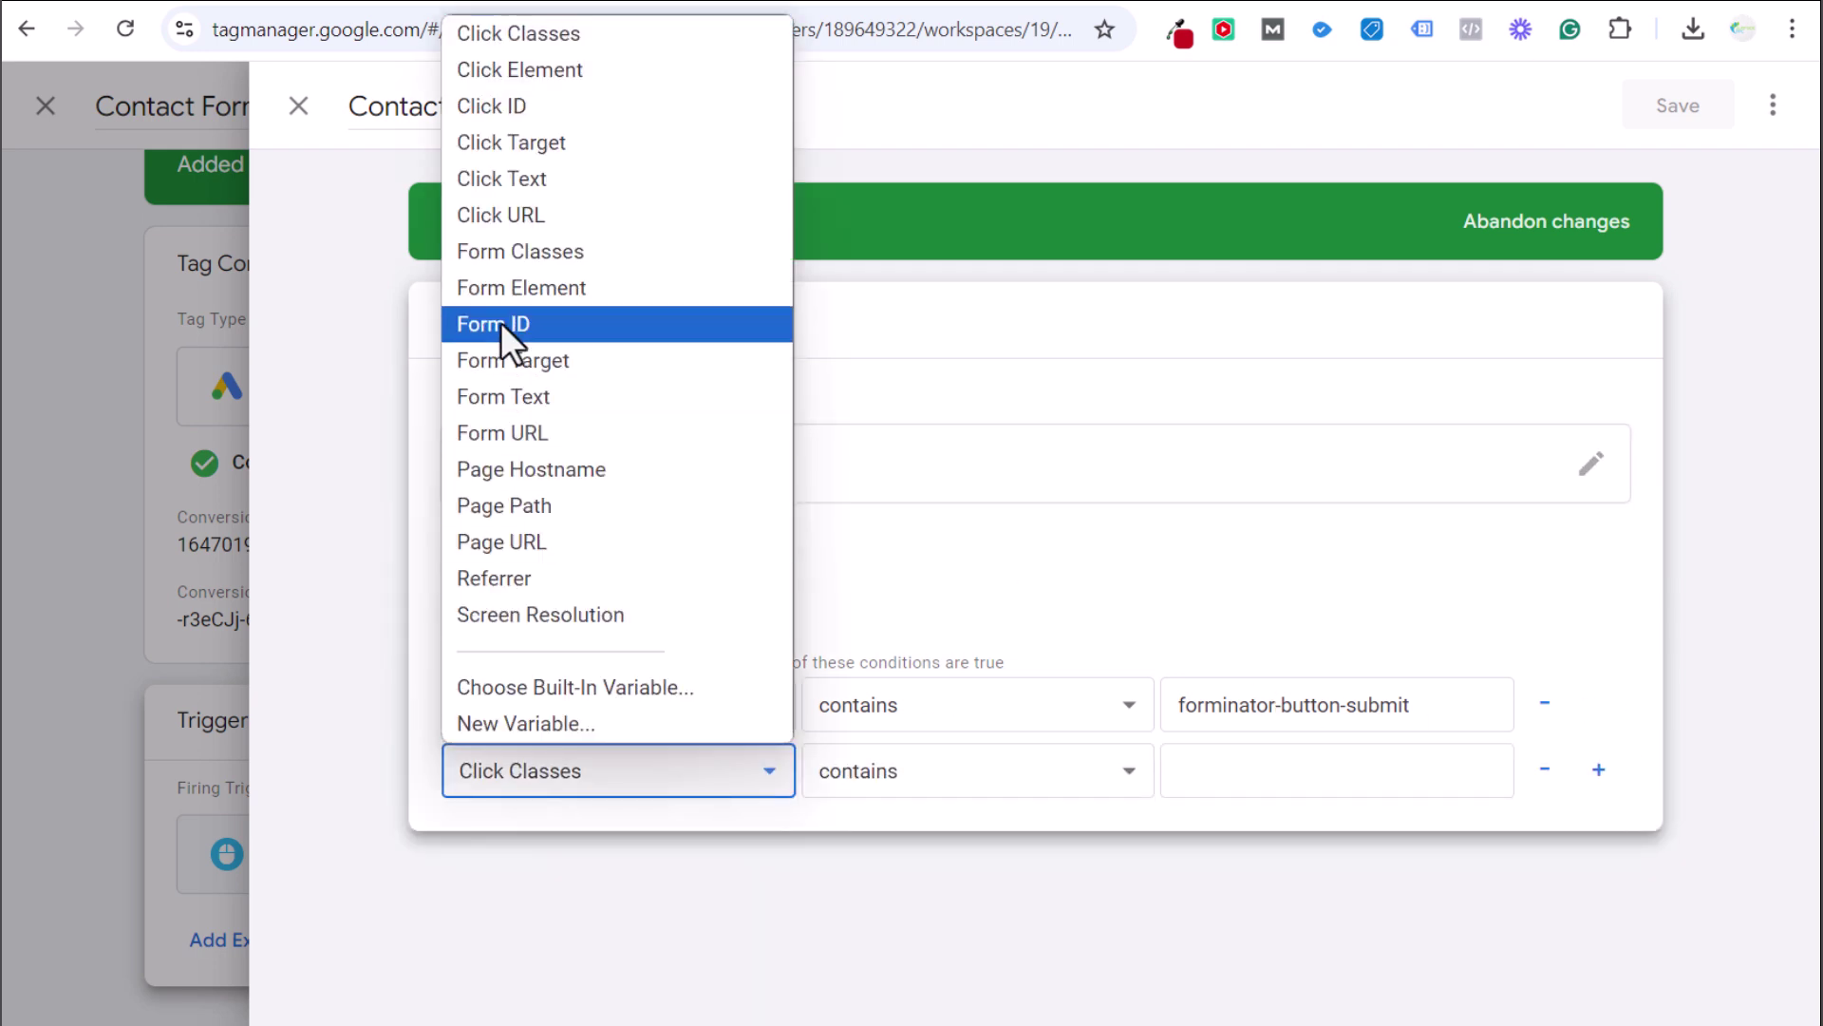
pyautogui.click(551, 178)
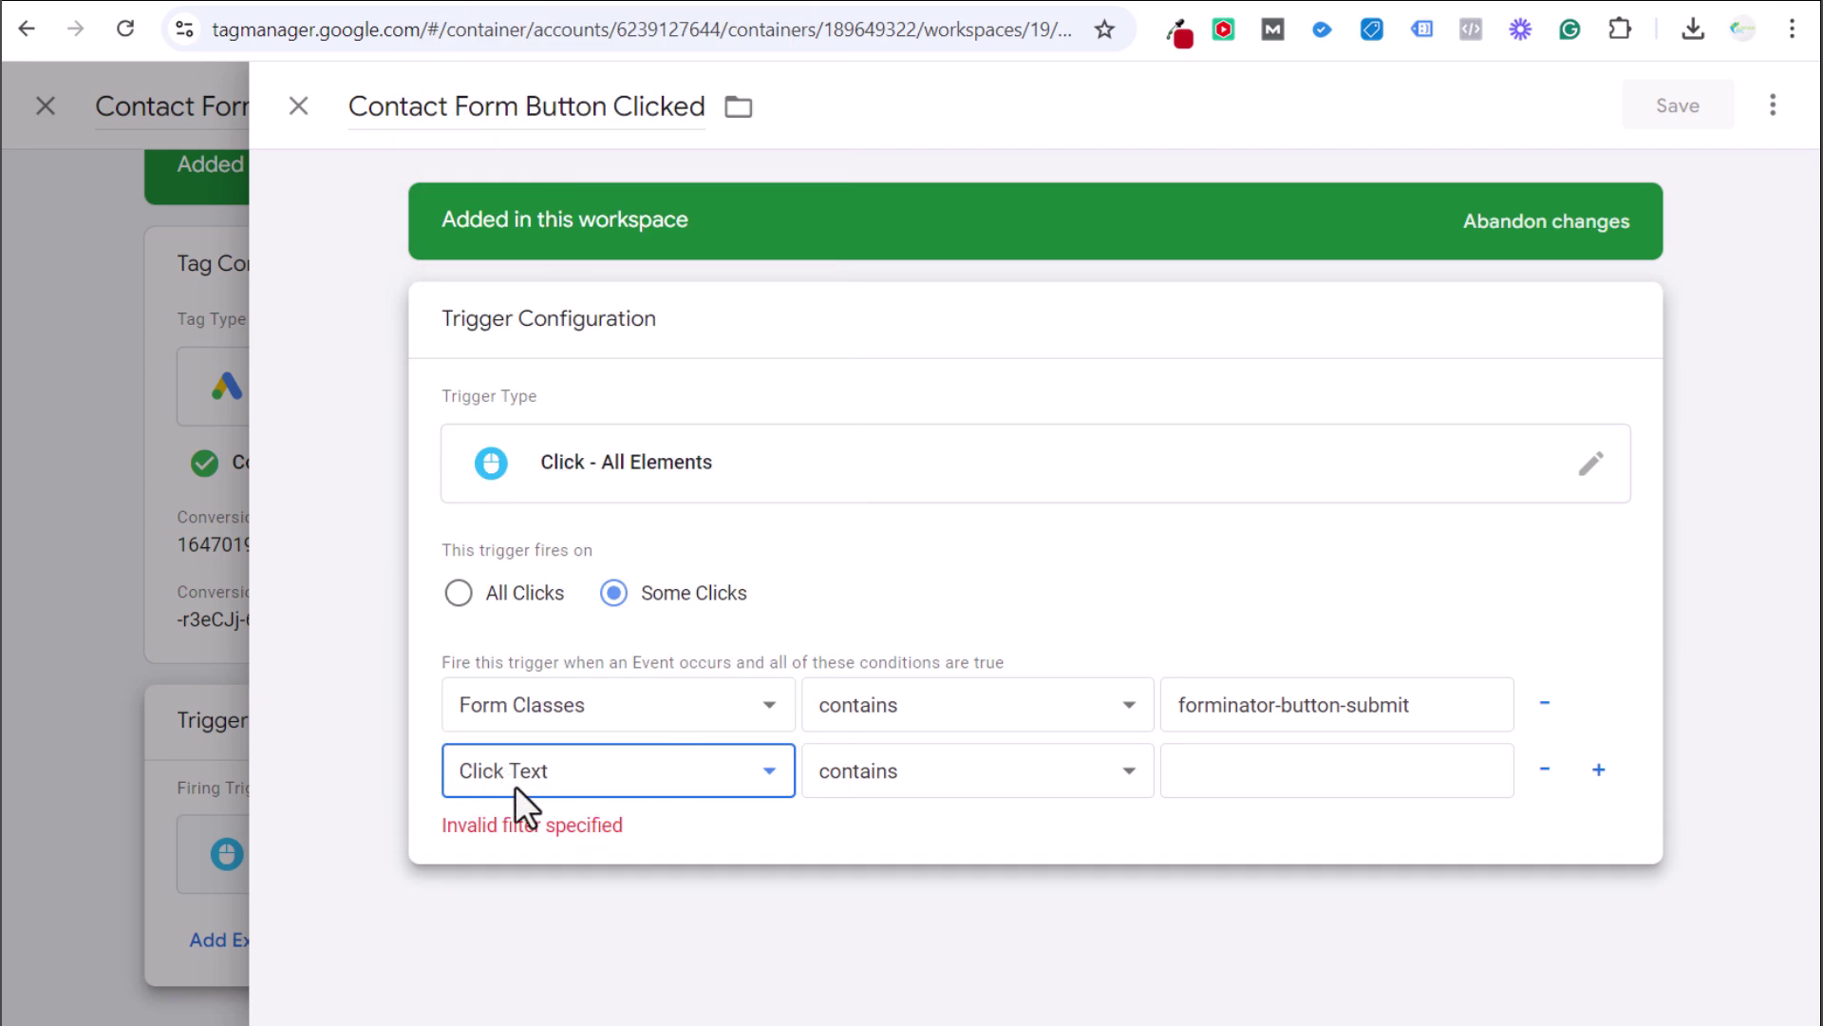
pyautogui.click(1247, 785)
pyautogui.write('Send')
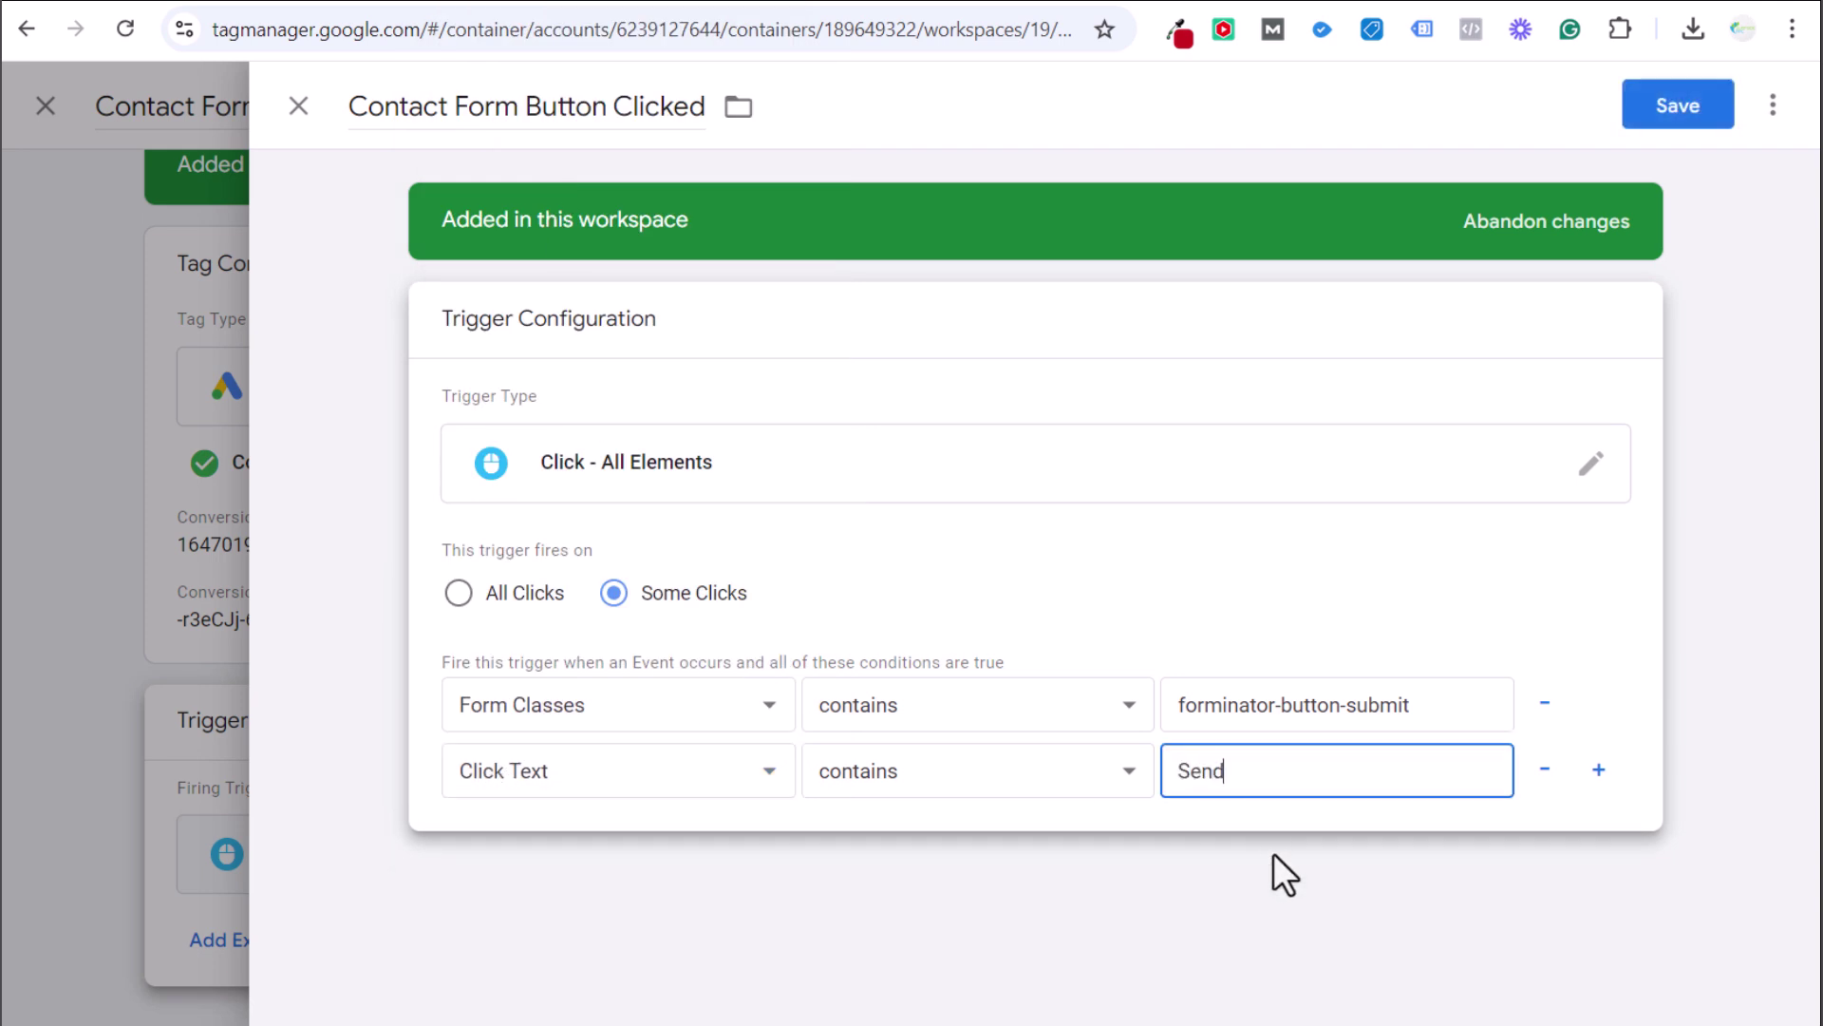
pyautogui.write(' Message')
pyautogui.click(1274, 853)
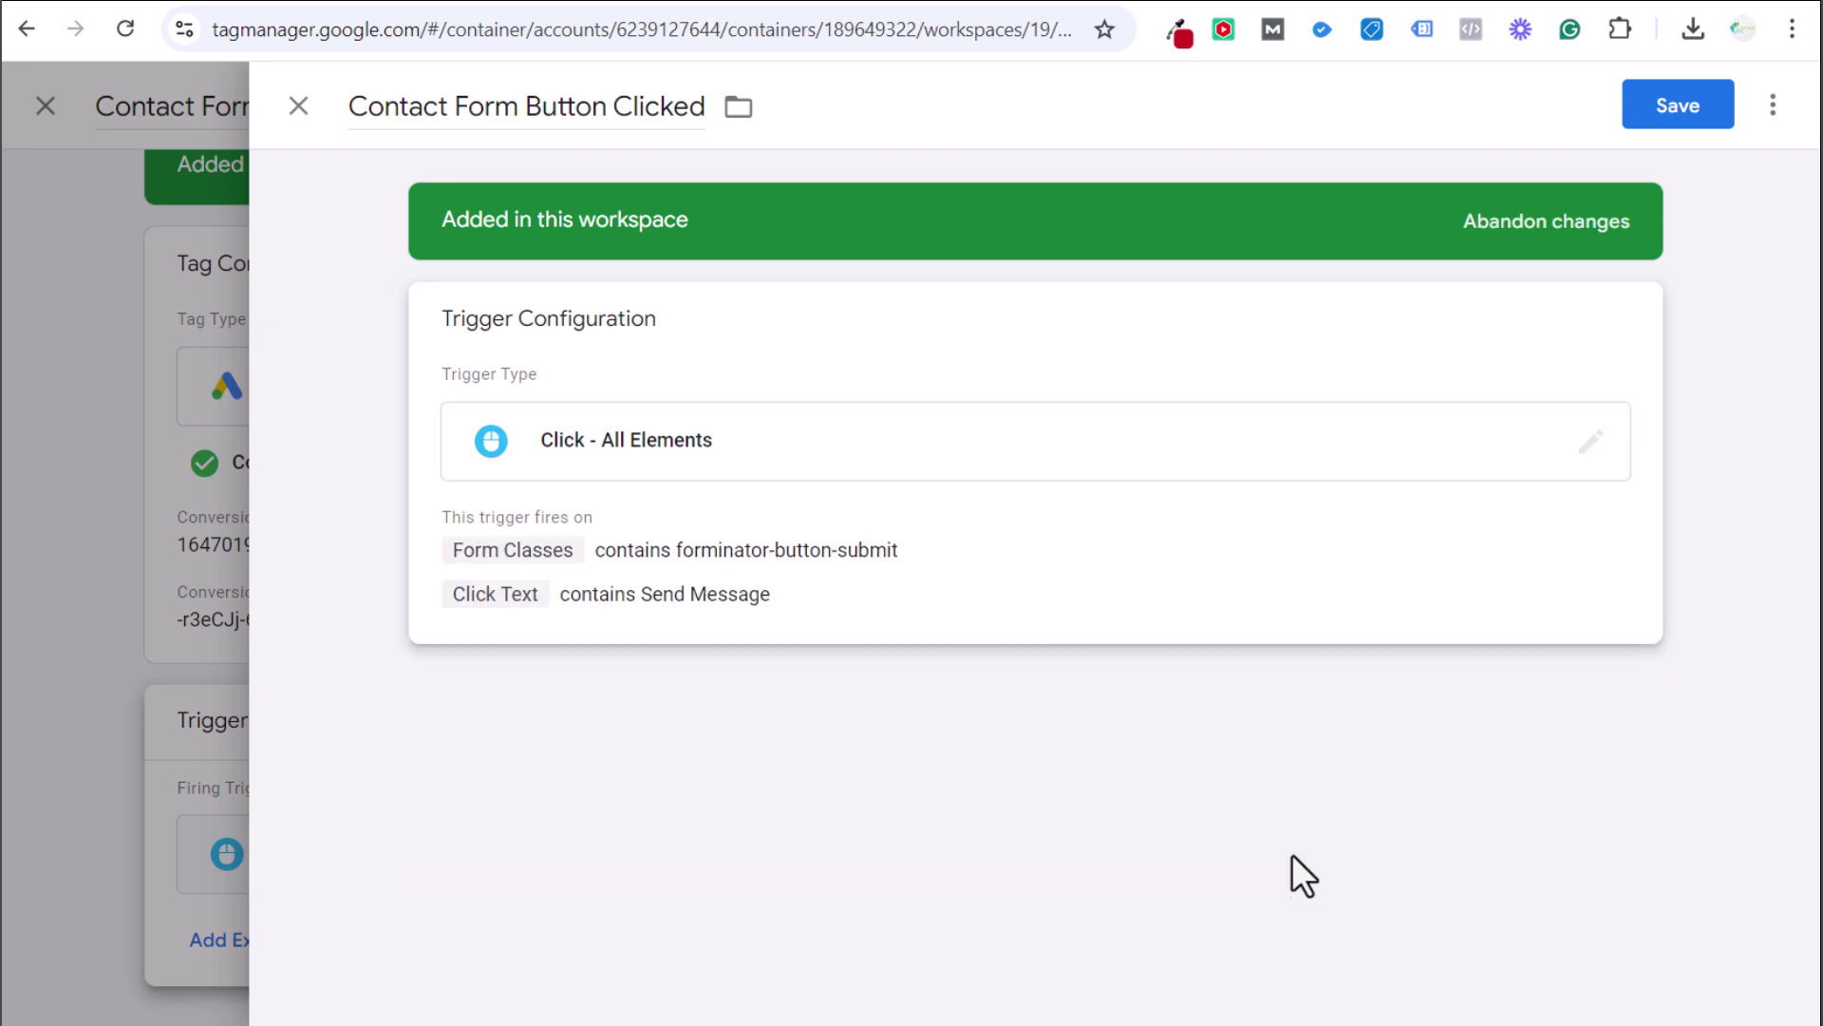
# Remove the Click Text condition from the Contact Form Button Clicked trigger
pyautogui.click(1125, 631)
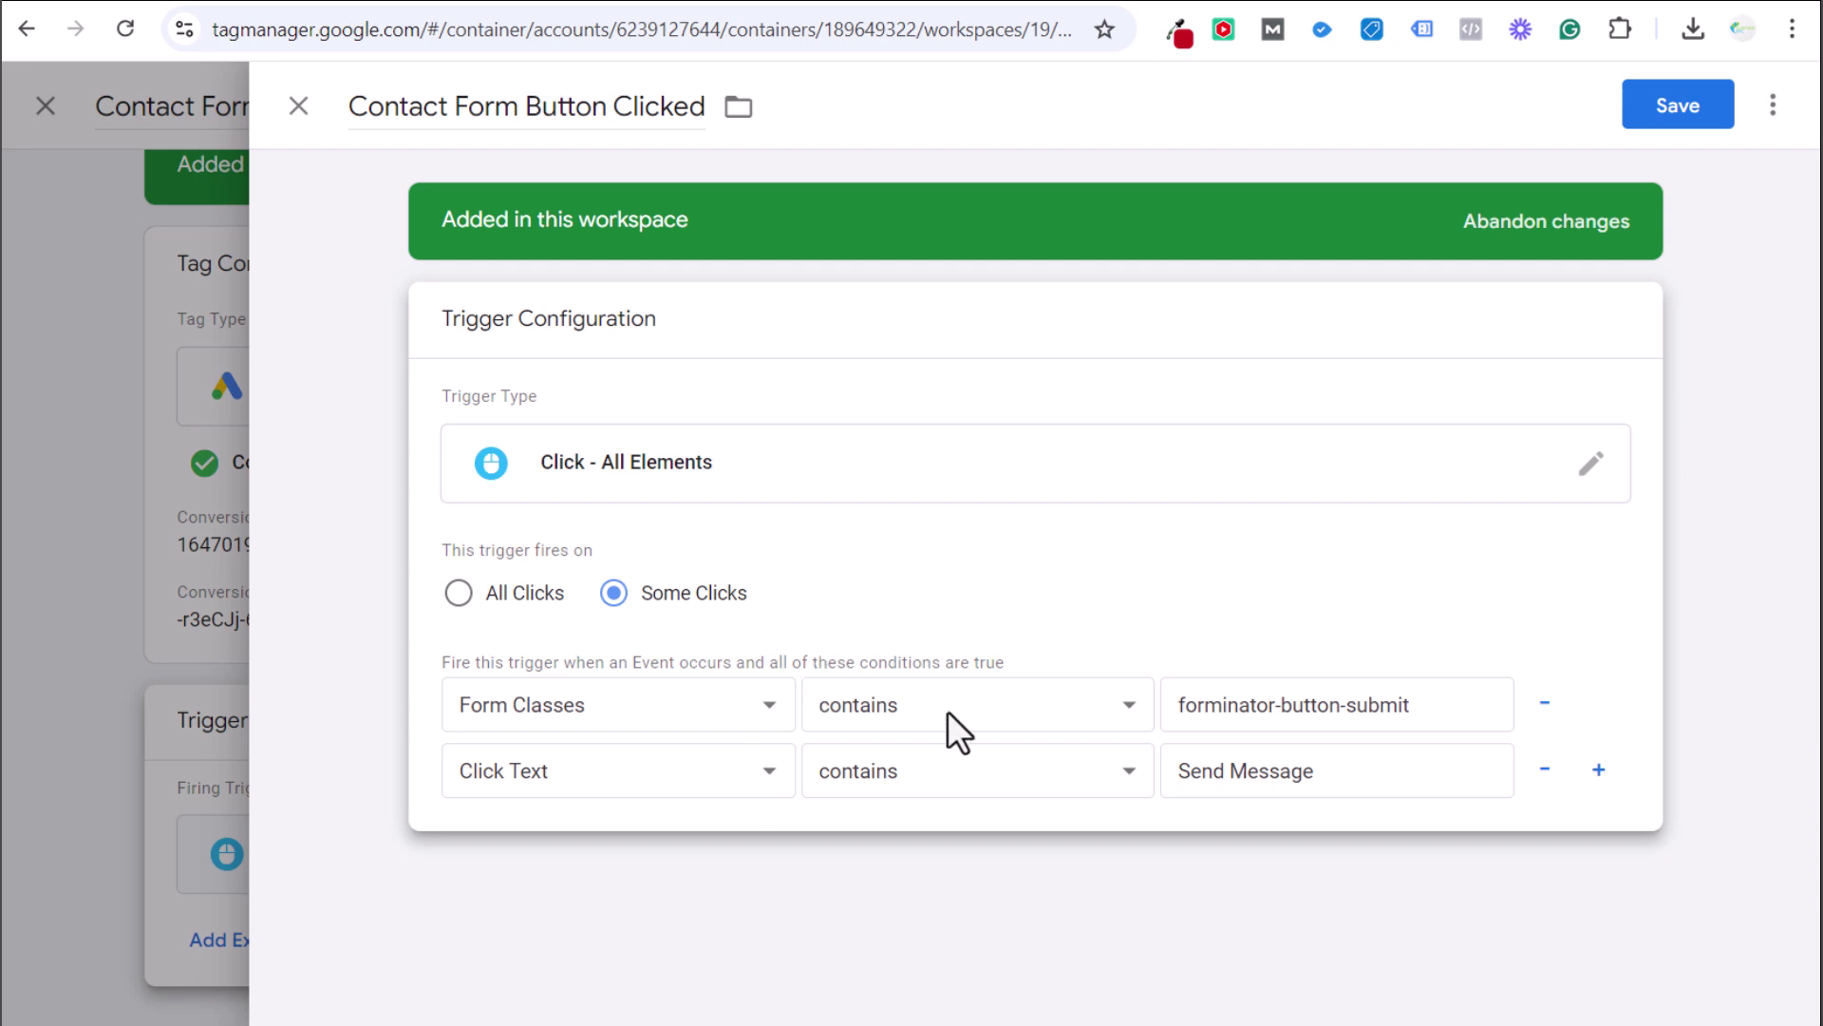
pyautogui.moveTo(1342, 772); pyautogui.dragTo(1165, 771)
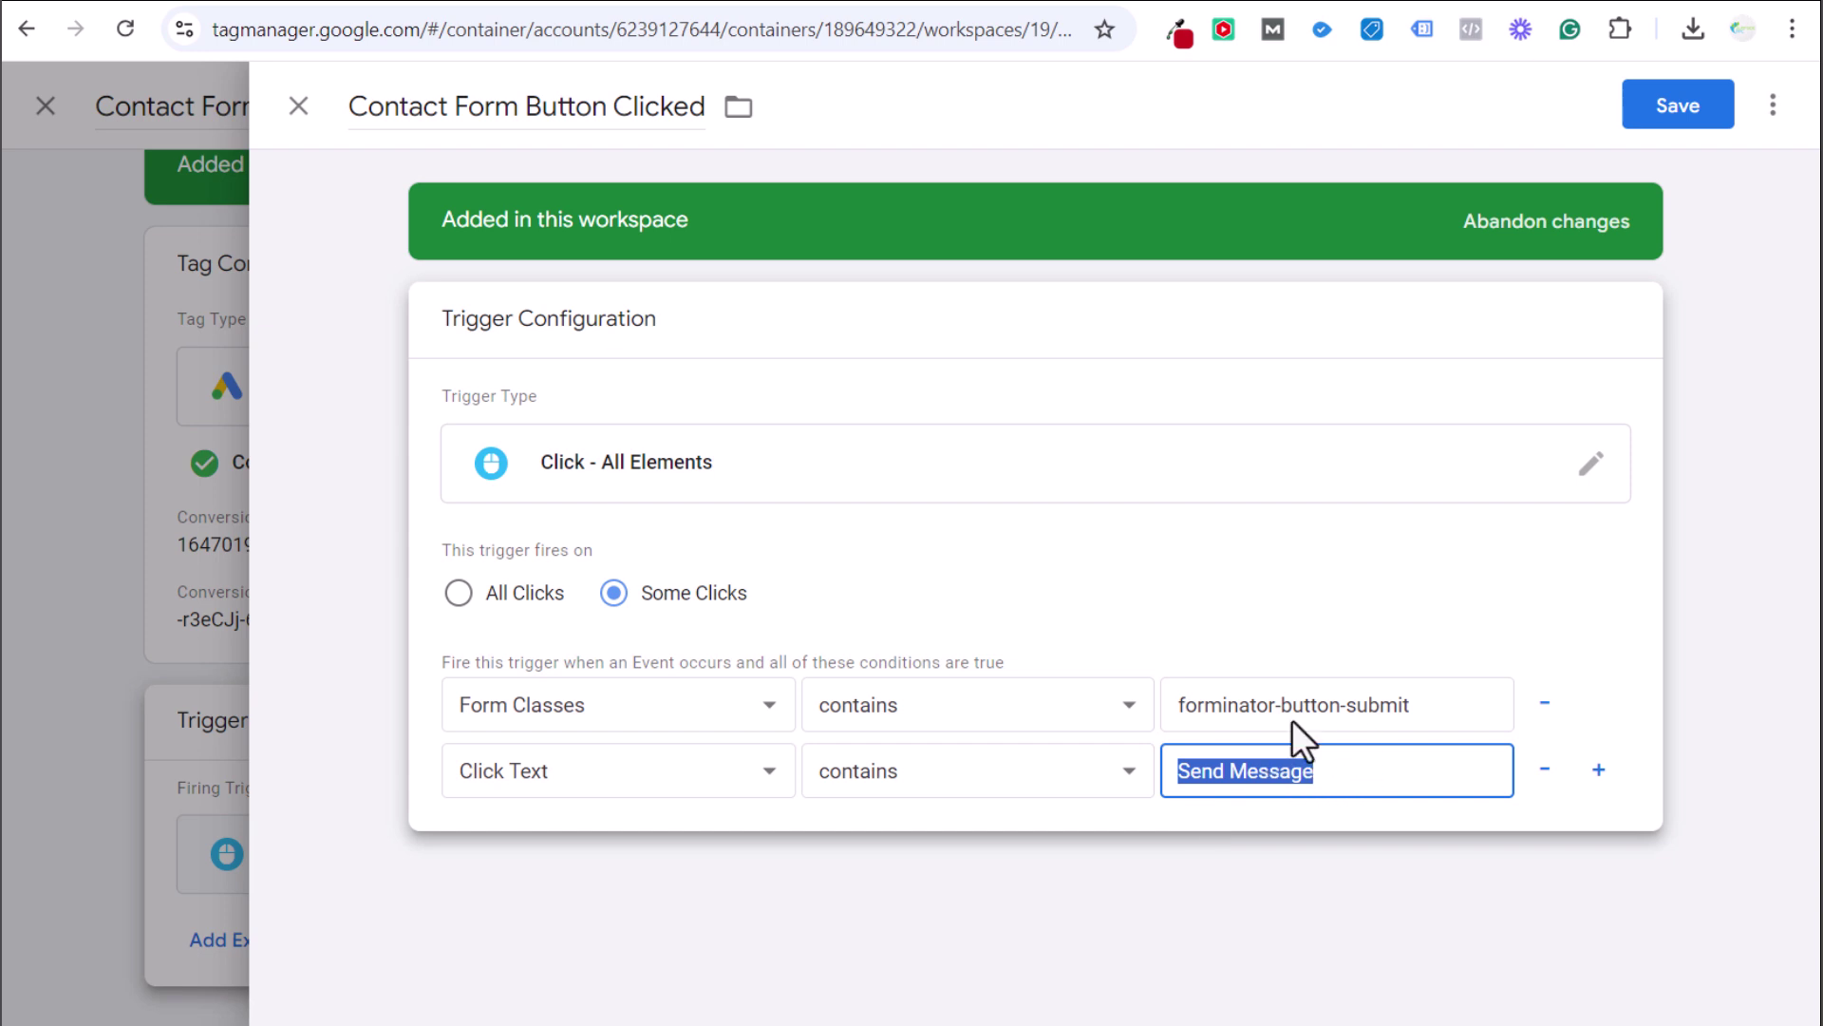
pyautogui.click(1545, 769)
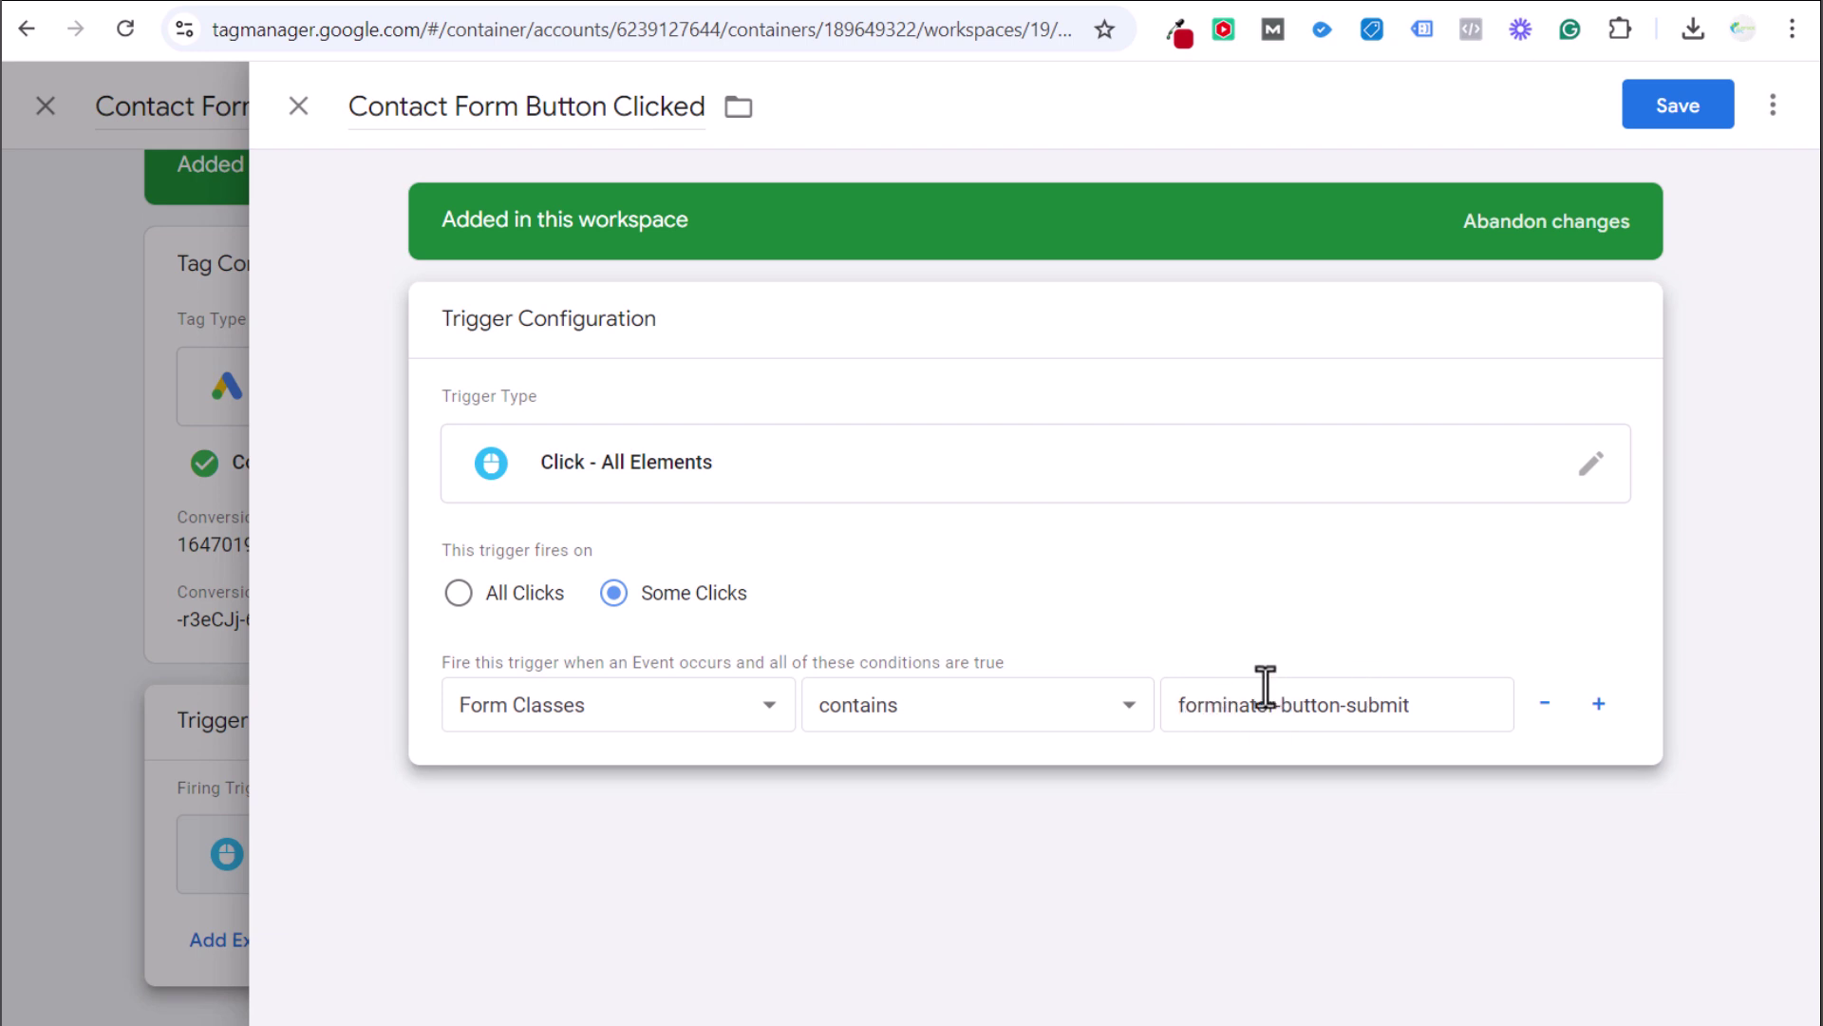
# Save the Contact Form Button Clicked trigger and the Contact Form Example tag
pyautogui.click(1681, 100)
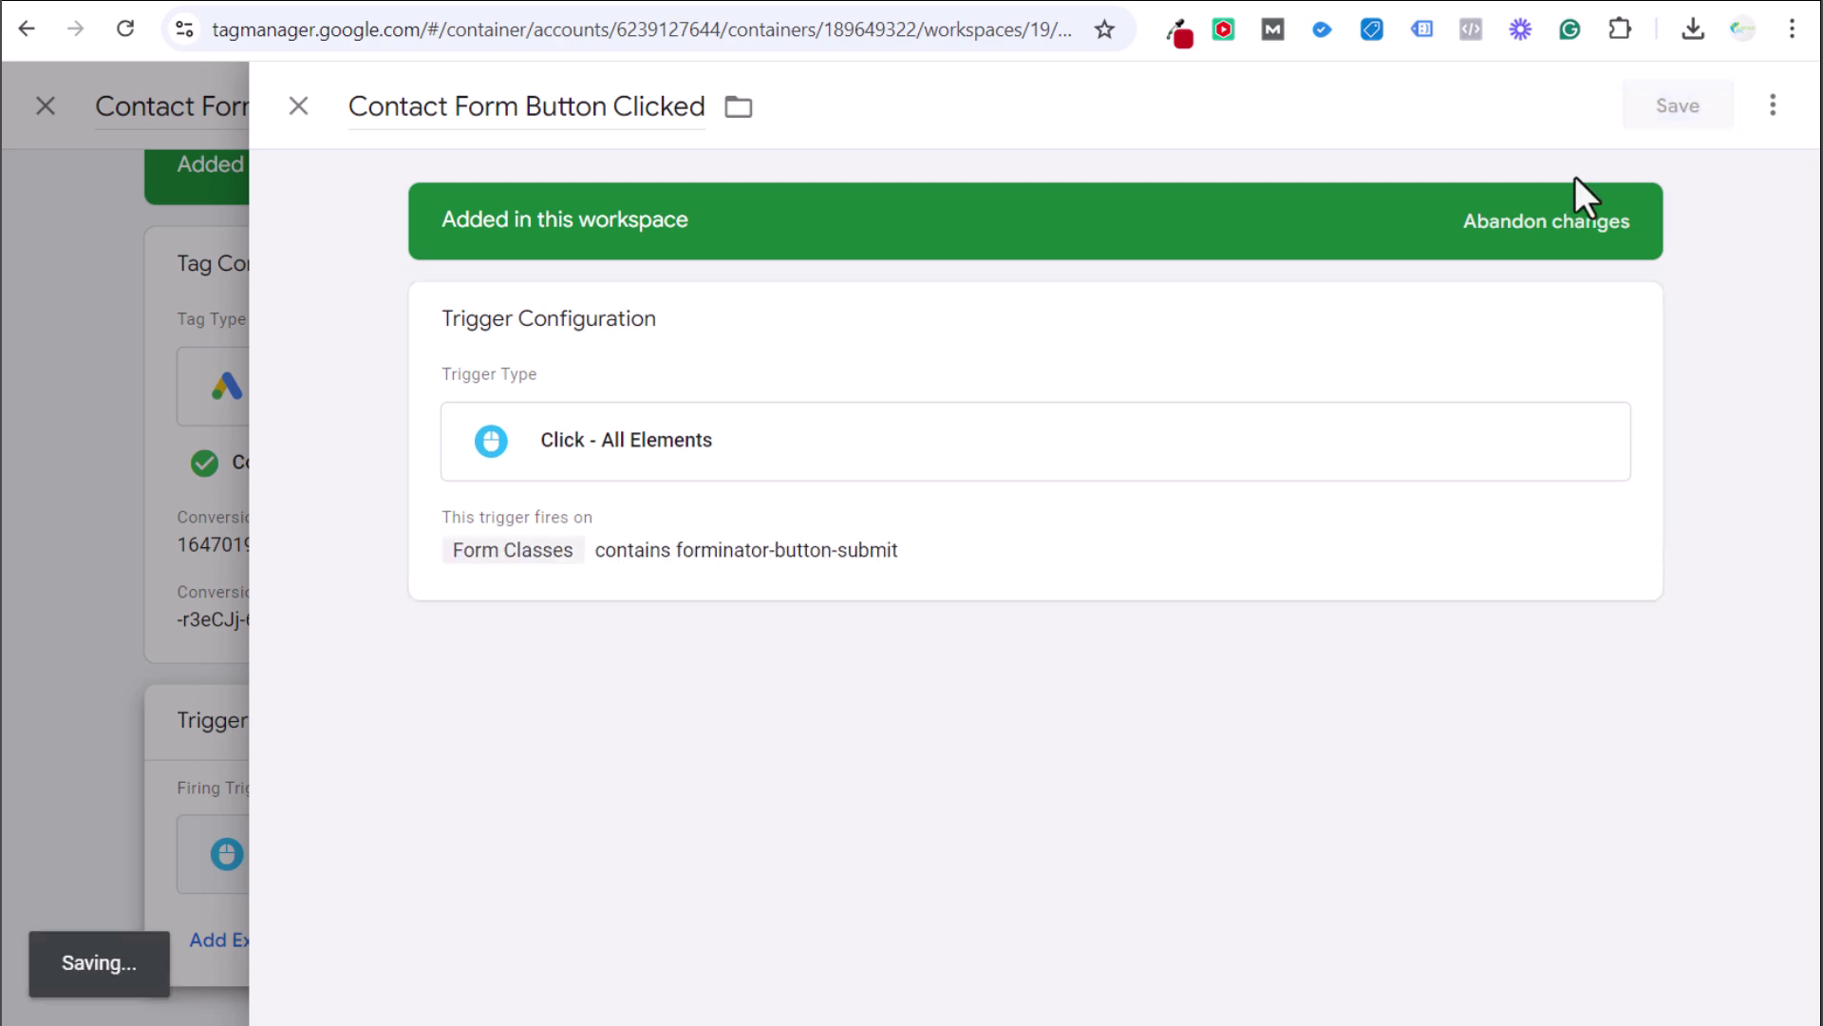
pyautogui.click(1681, 105)
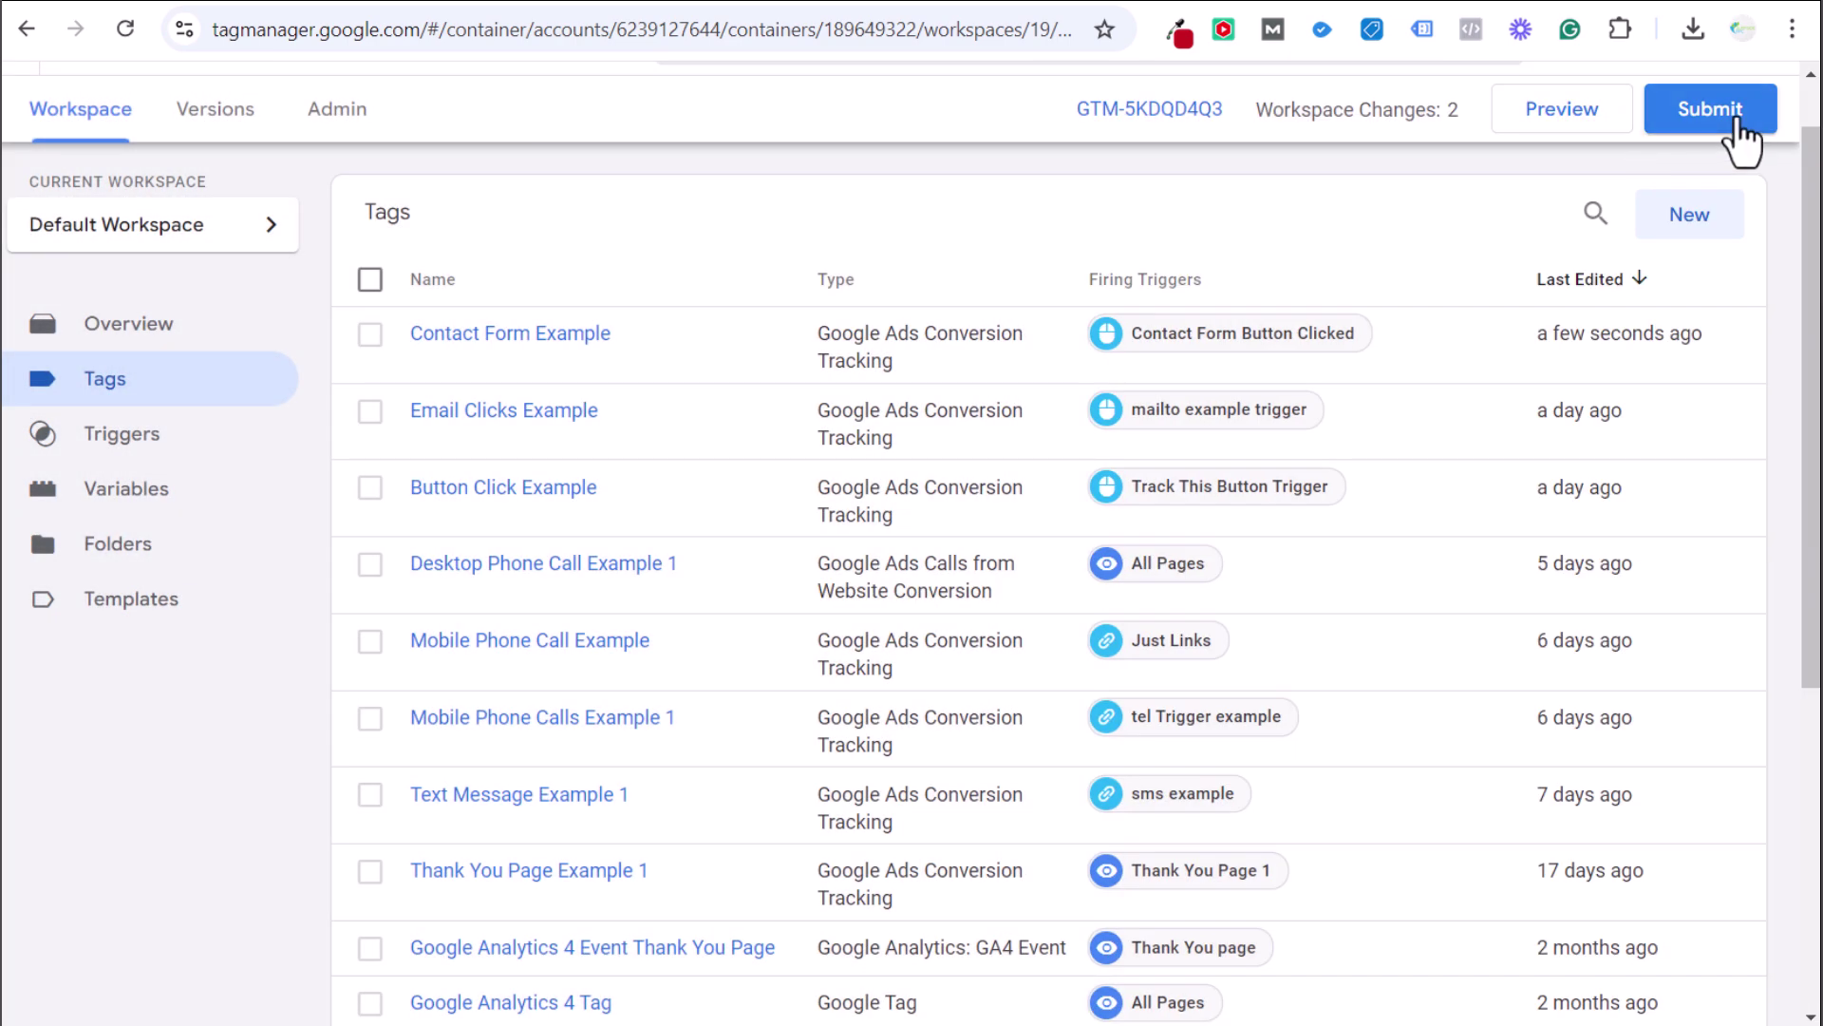
# Publish the workspace changes as a version with the name and description "New", and return to the workspace overview
pyautogui.click(1729, 112)
pyautogui.click(641, 419)
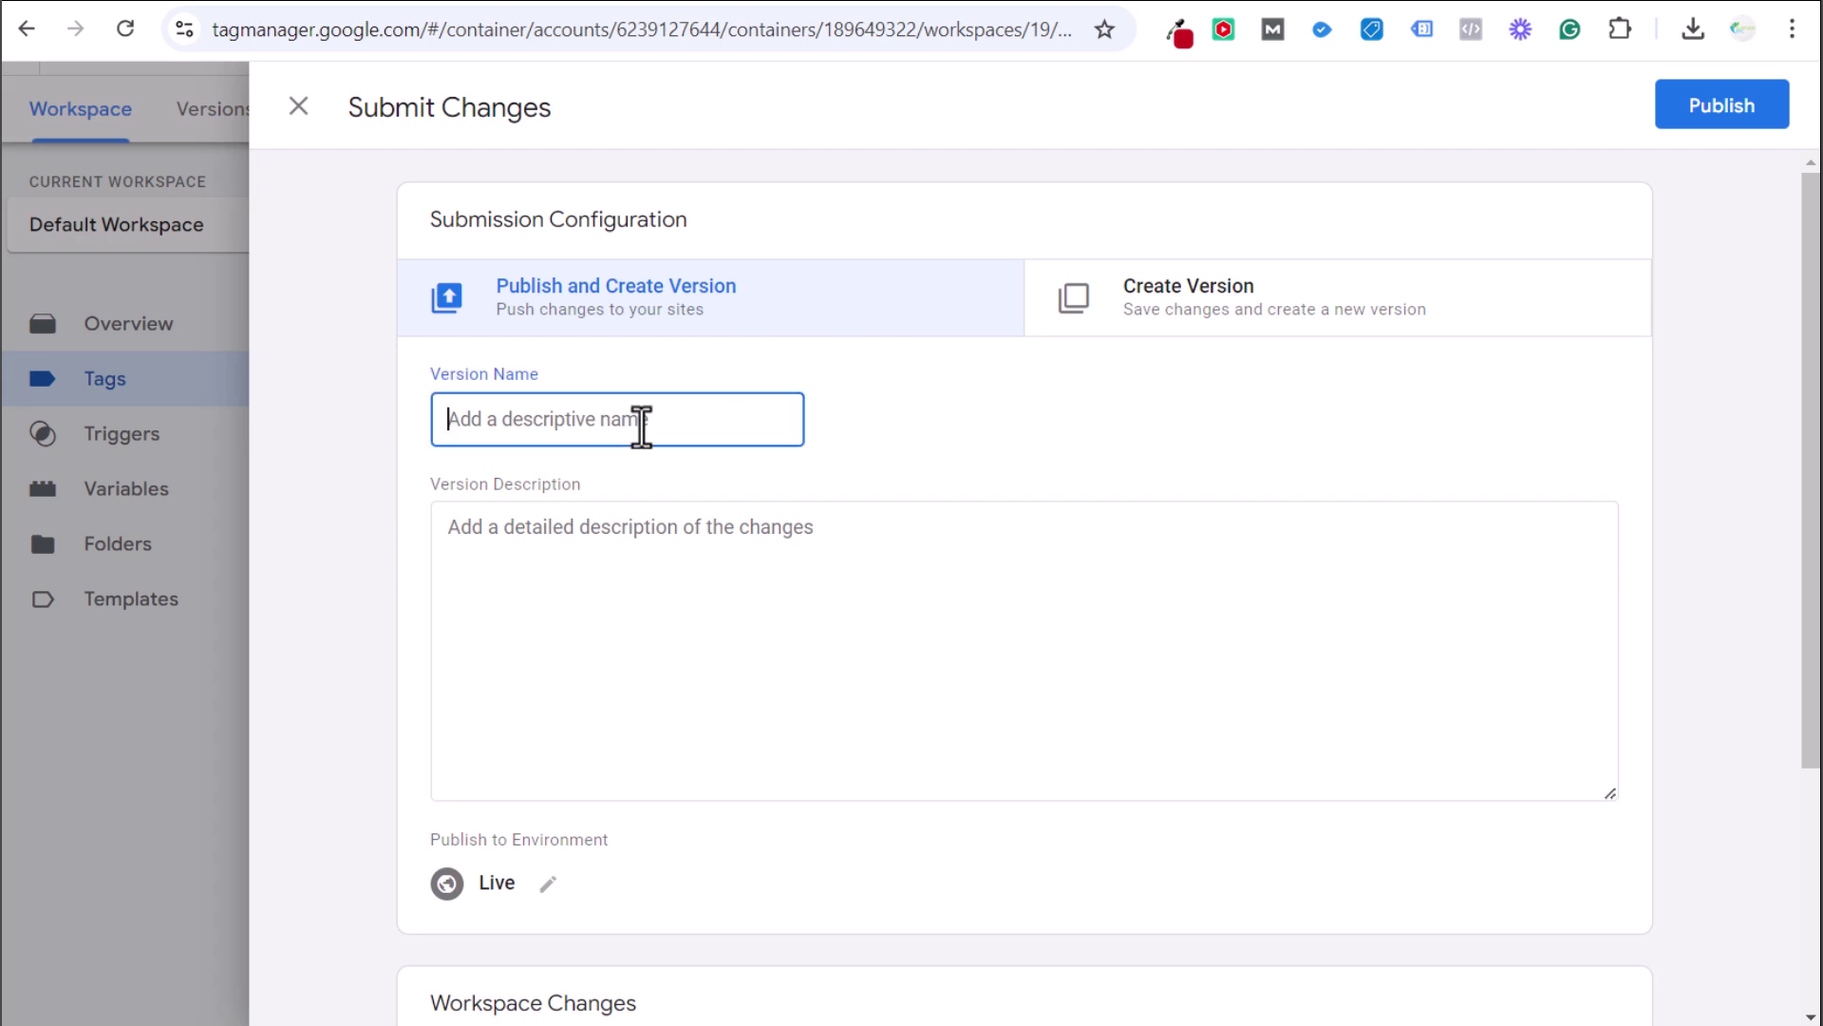
pyautogui.write('New')
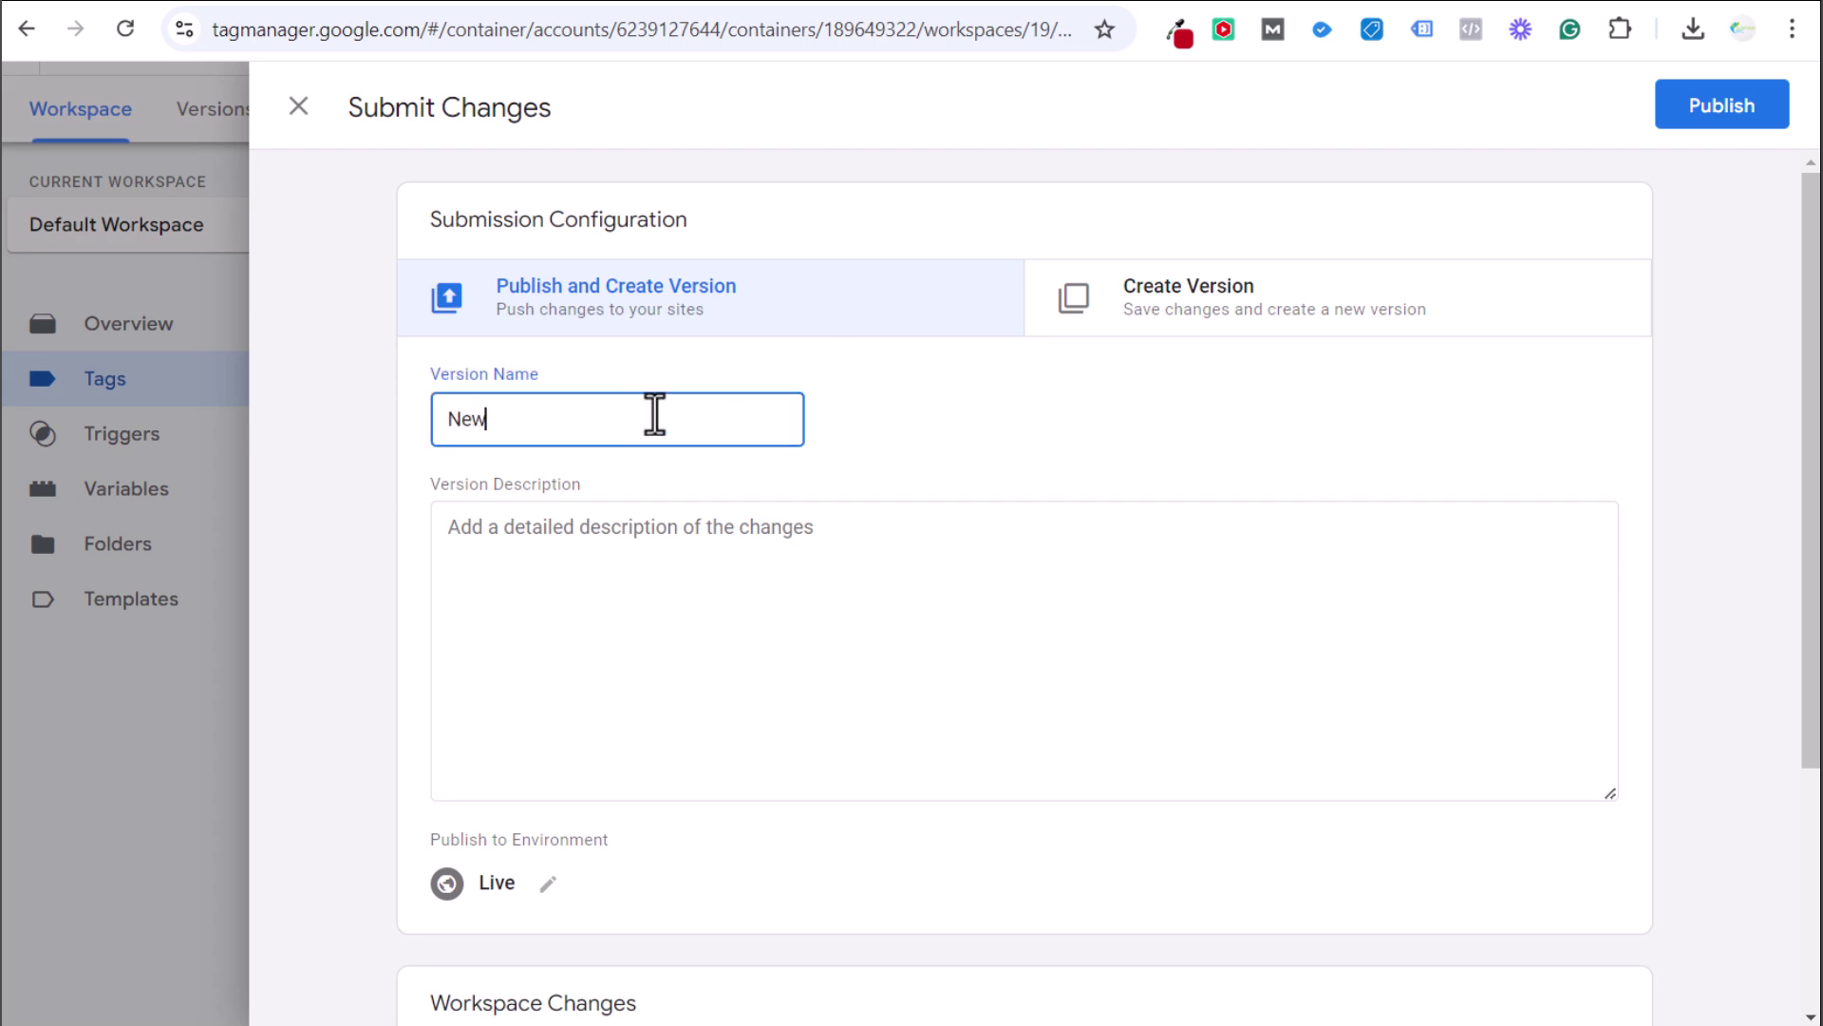
pyautogui.hotkey('ctrl', 'a')
pyautogui.hotkey('ctrl', 'c')
pyautogui.click(533, 535)
pyautogui.hotkey('ctrl', 'v')
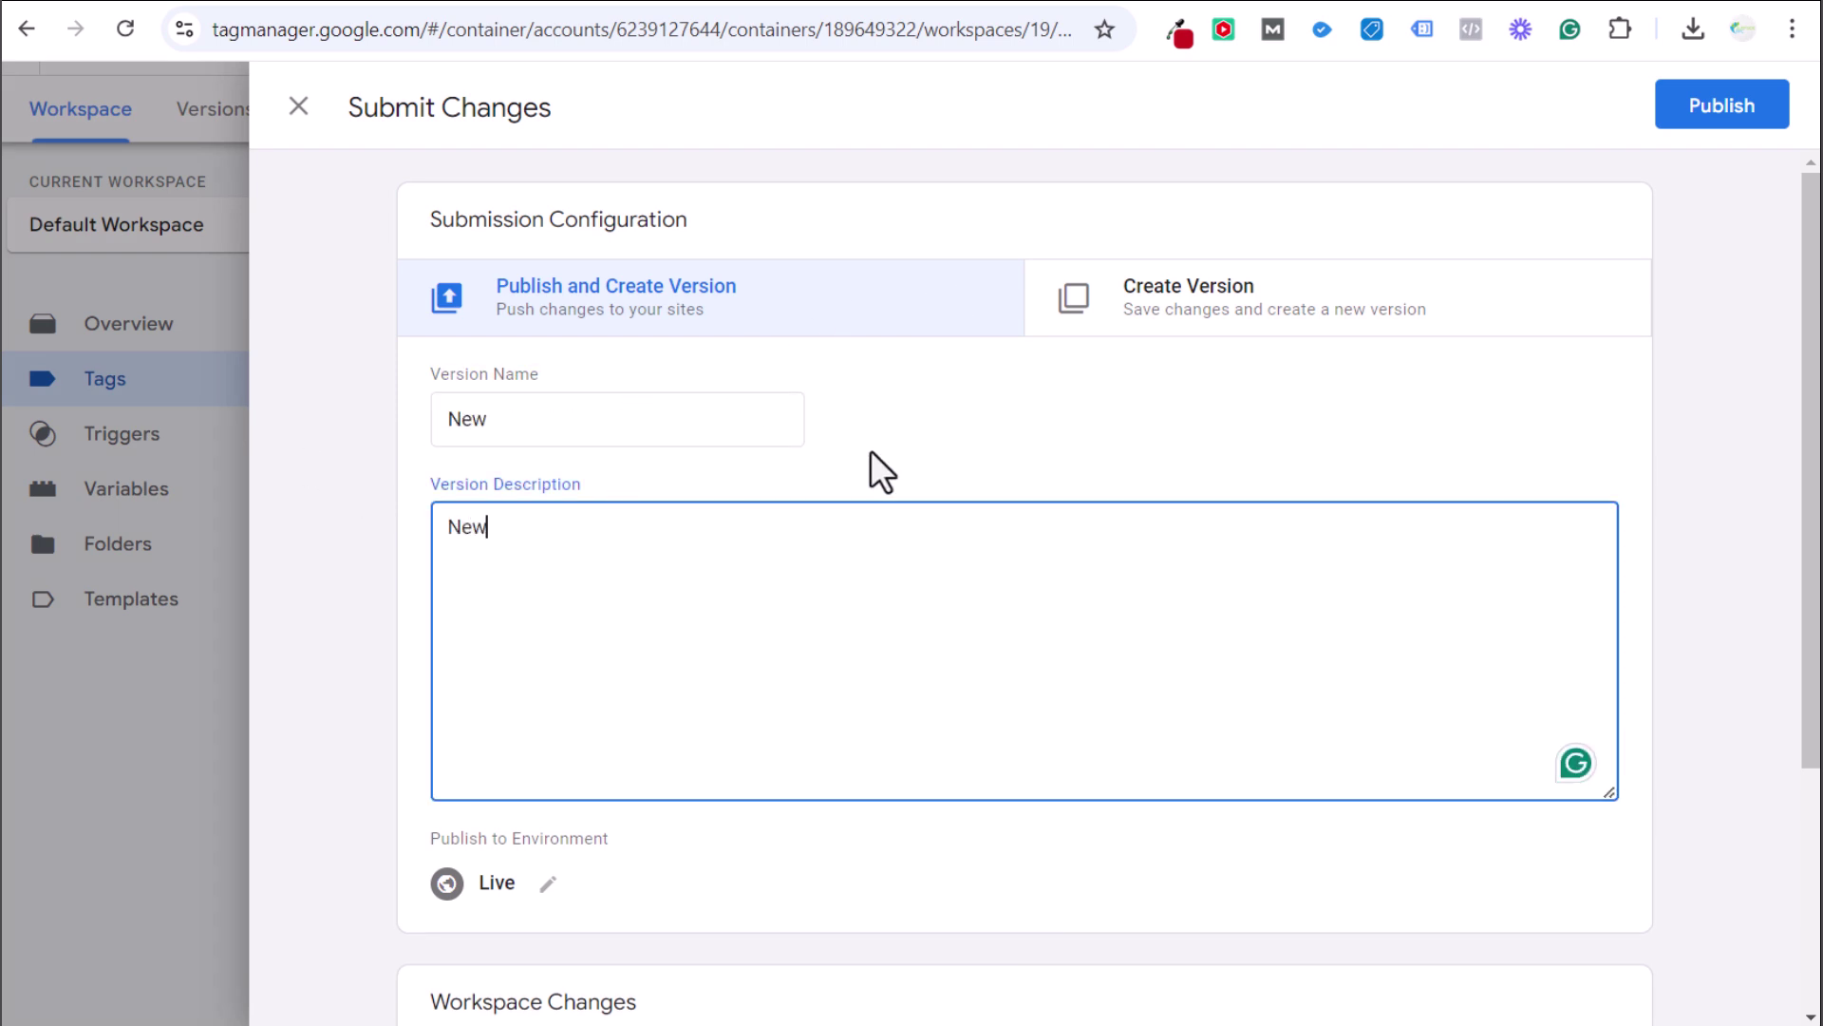
pyautogui.click(1709, 122)
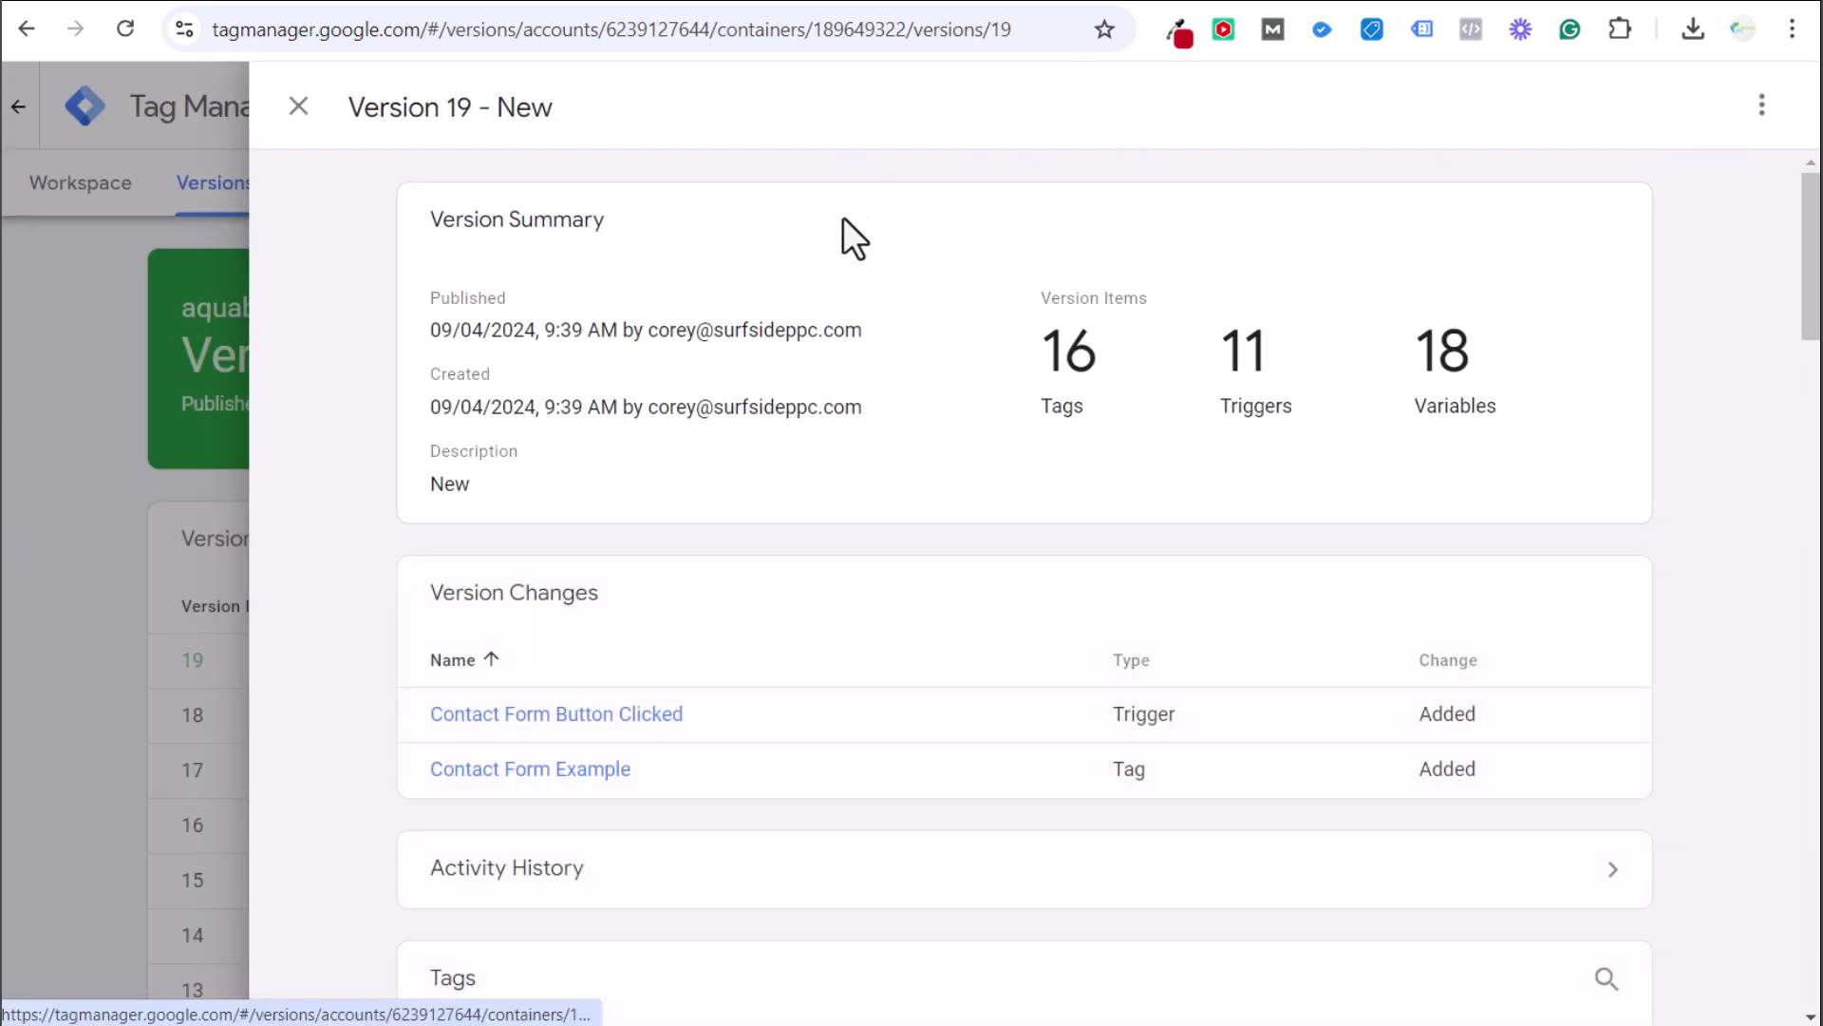
pyautogui.click(295, 112)
pyautogui.click(76, 186)
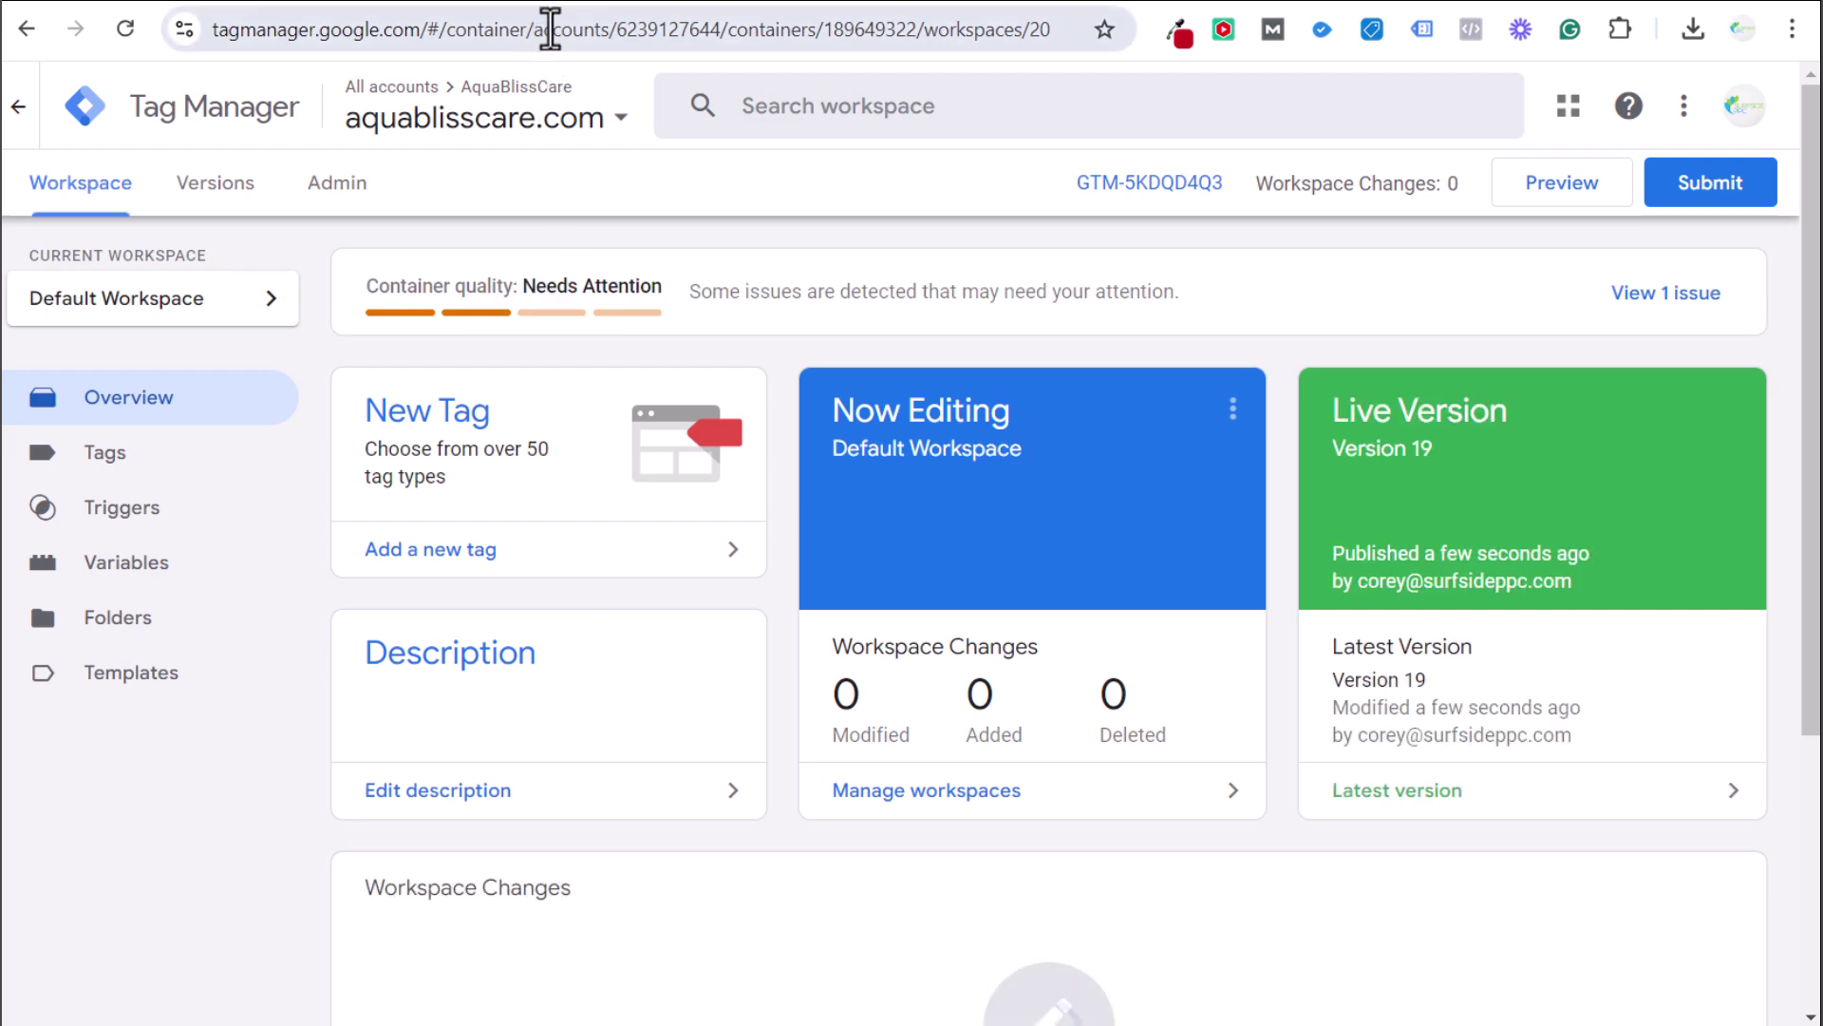
# Examine the test entries in the connected contact page's form and the recorded events in Tag Assistant
pyautogui.click(579, 0)
pyautogui.click(567, 2)
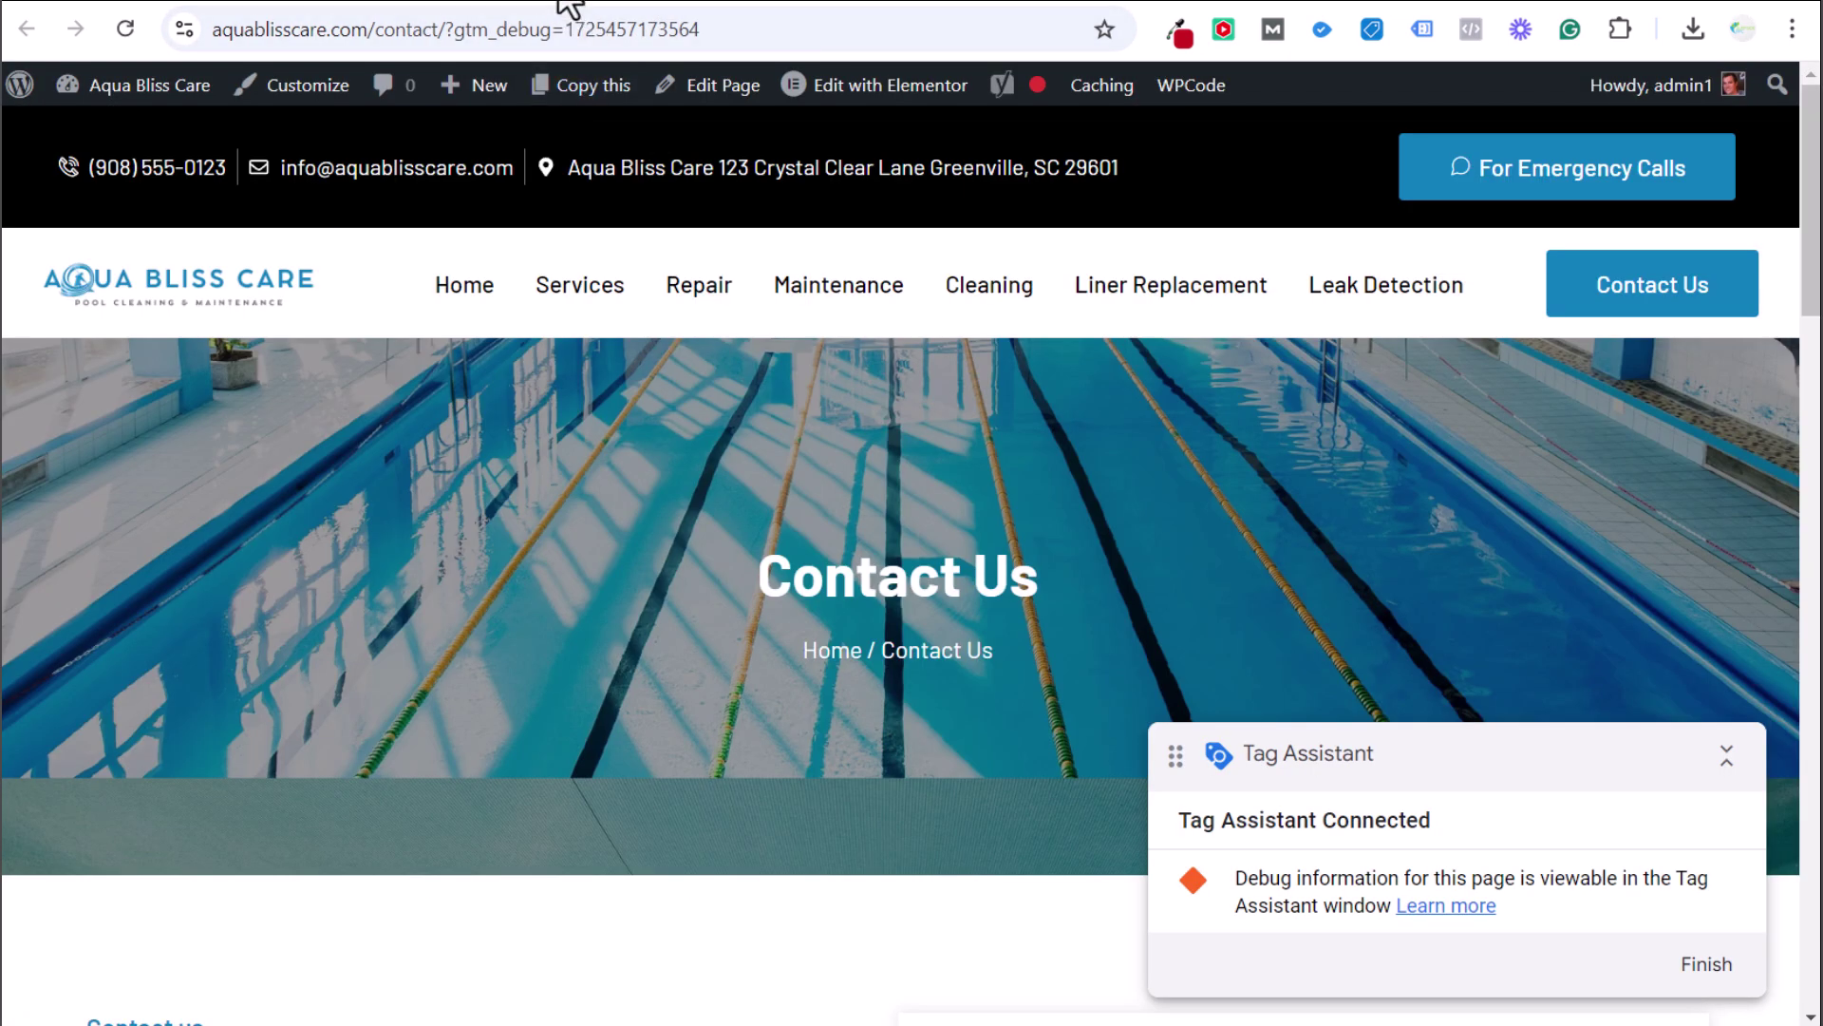
pyautogui.click(568, 5)
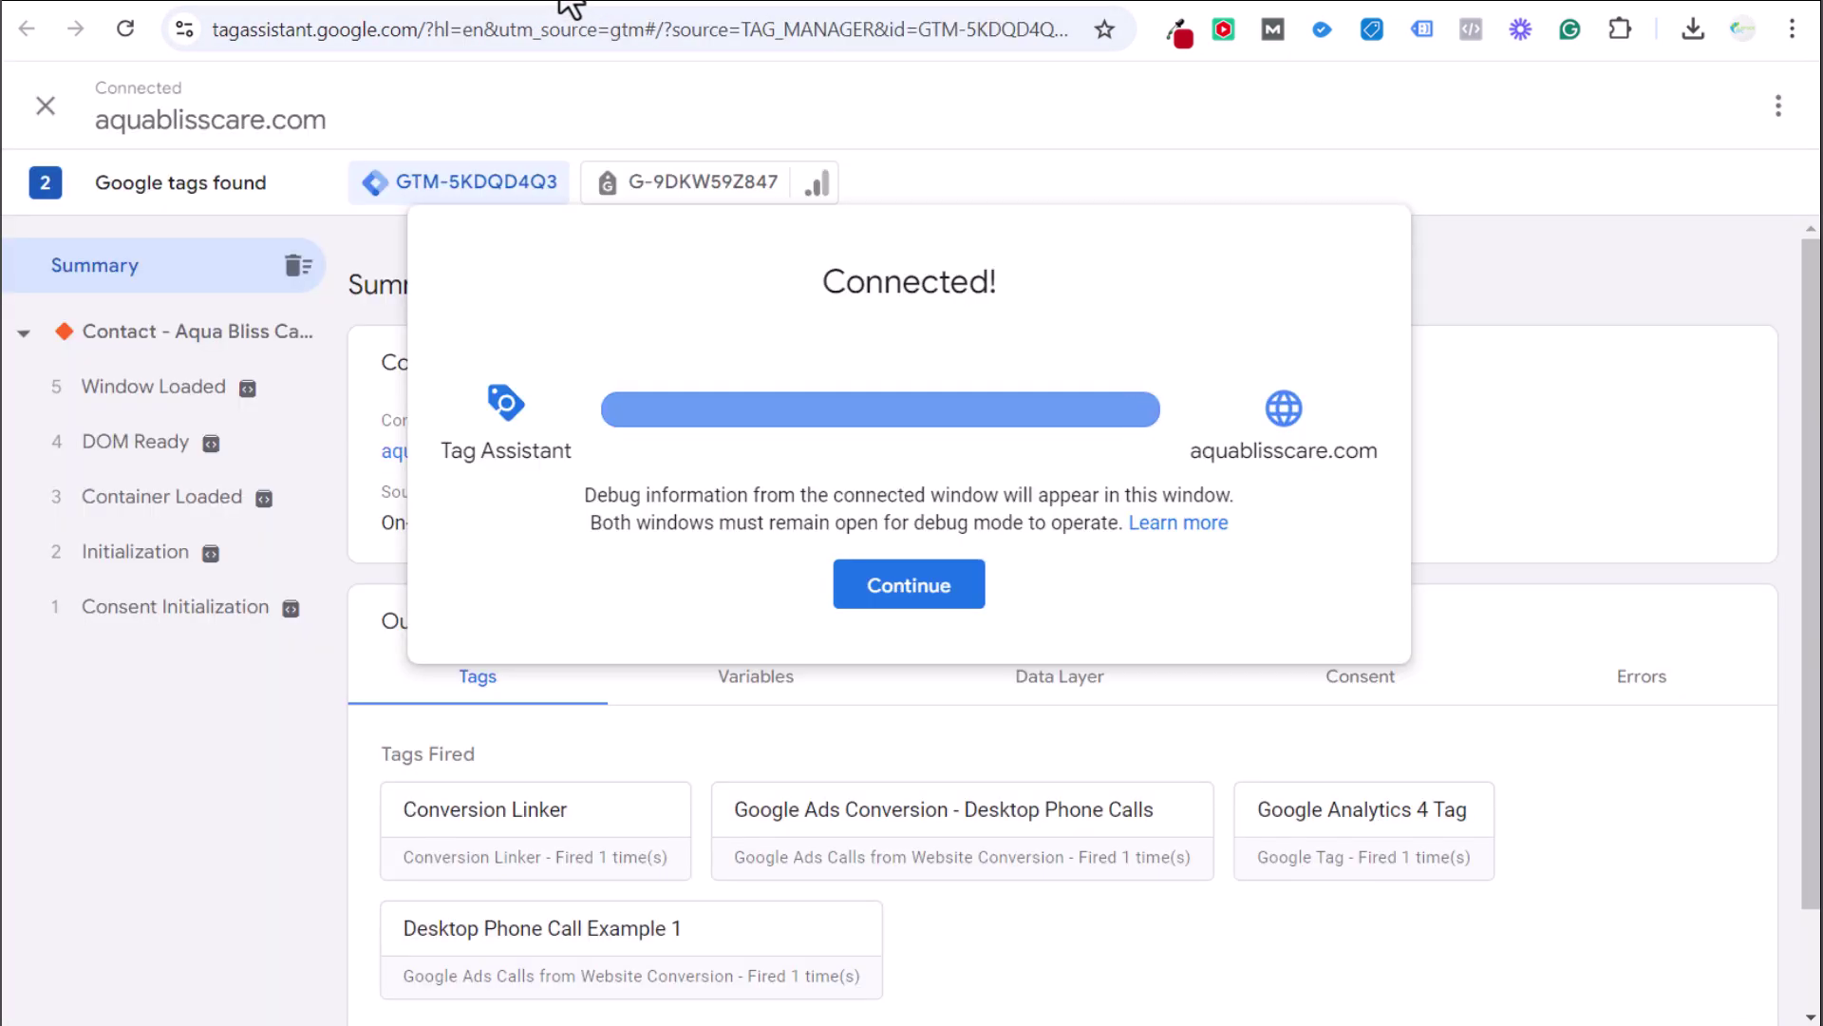
pyautogui.click(607, 5)
pyautogui.scroll(-10, 924, 532)
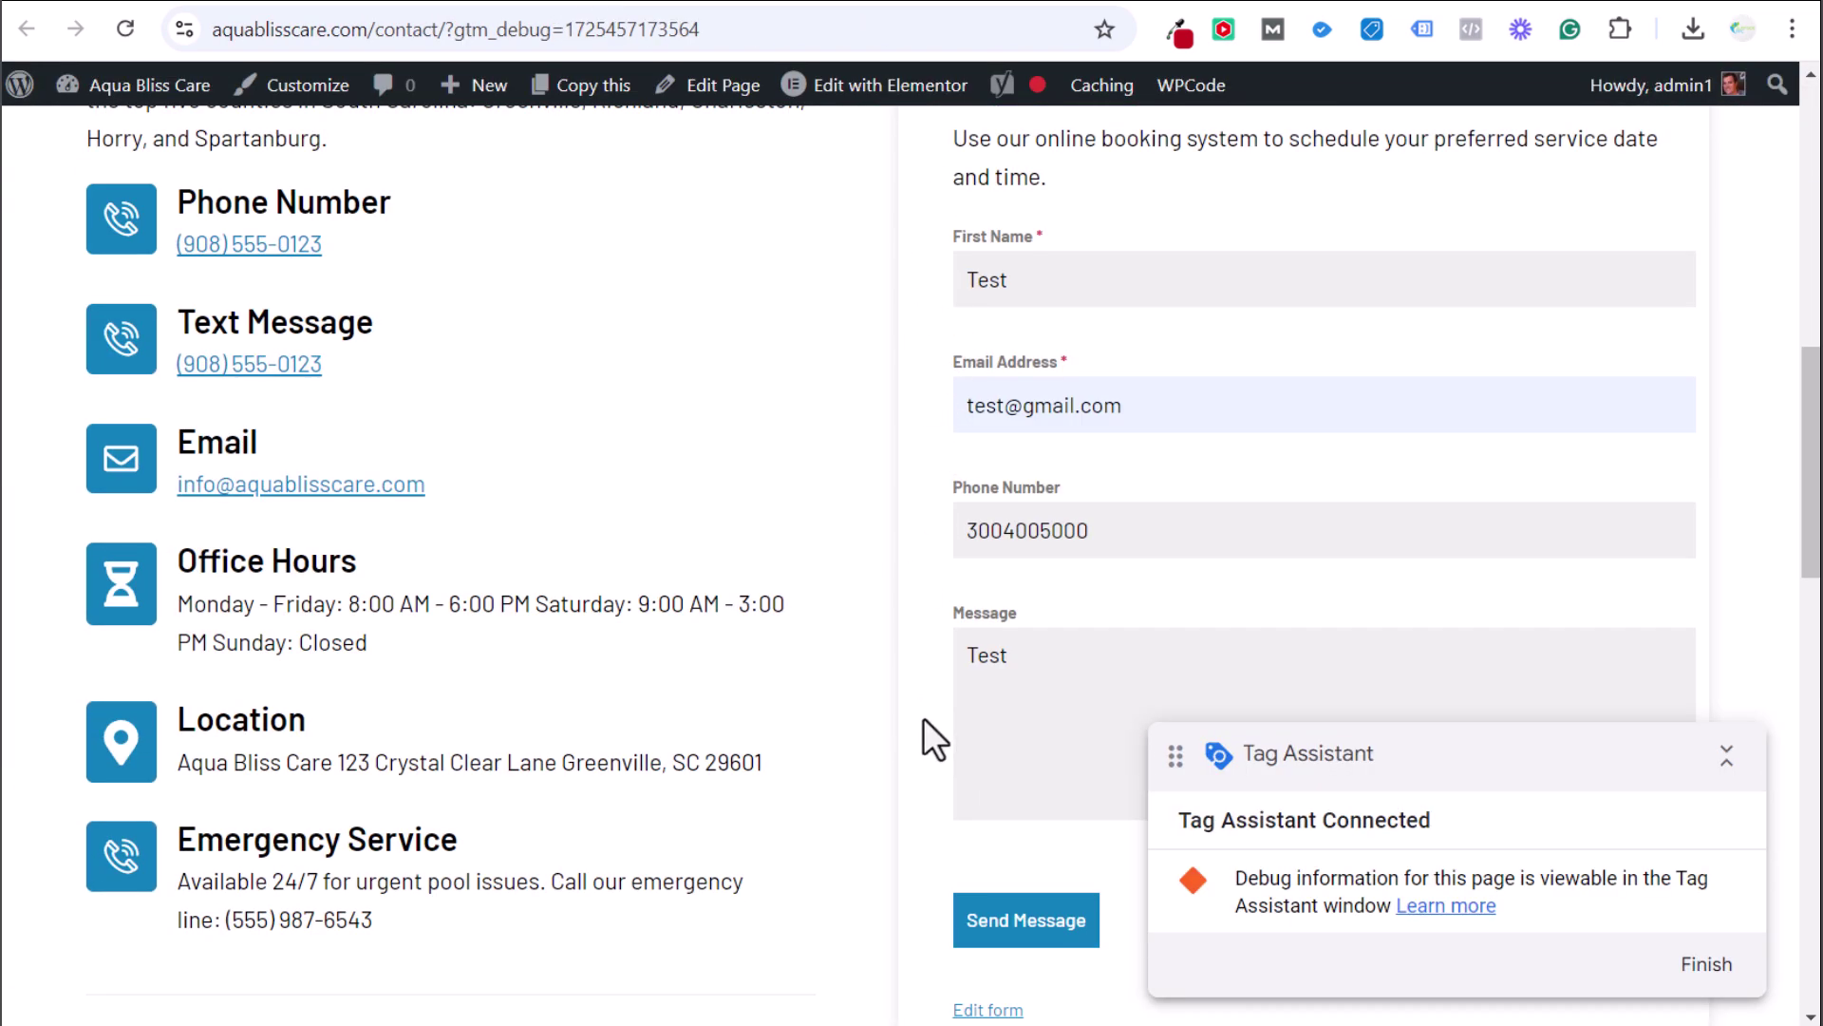
pyautogui.click(550, 9)
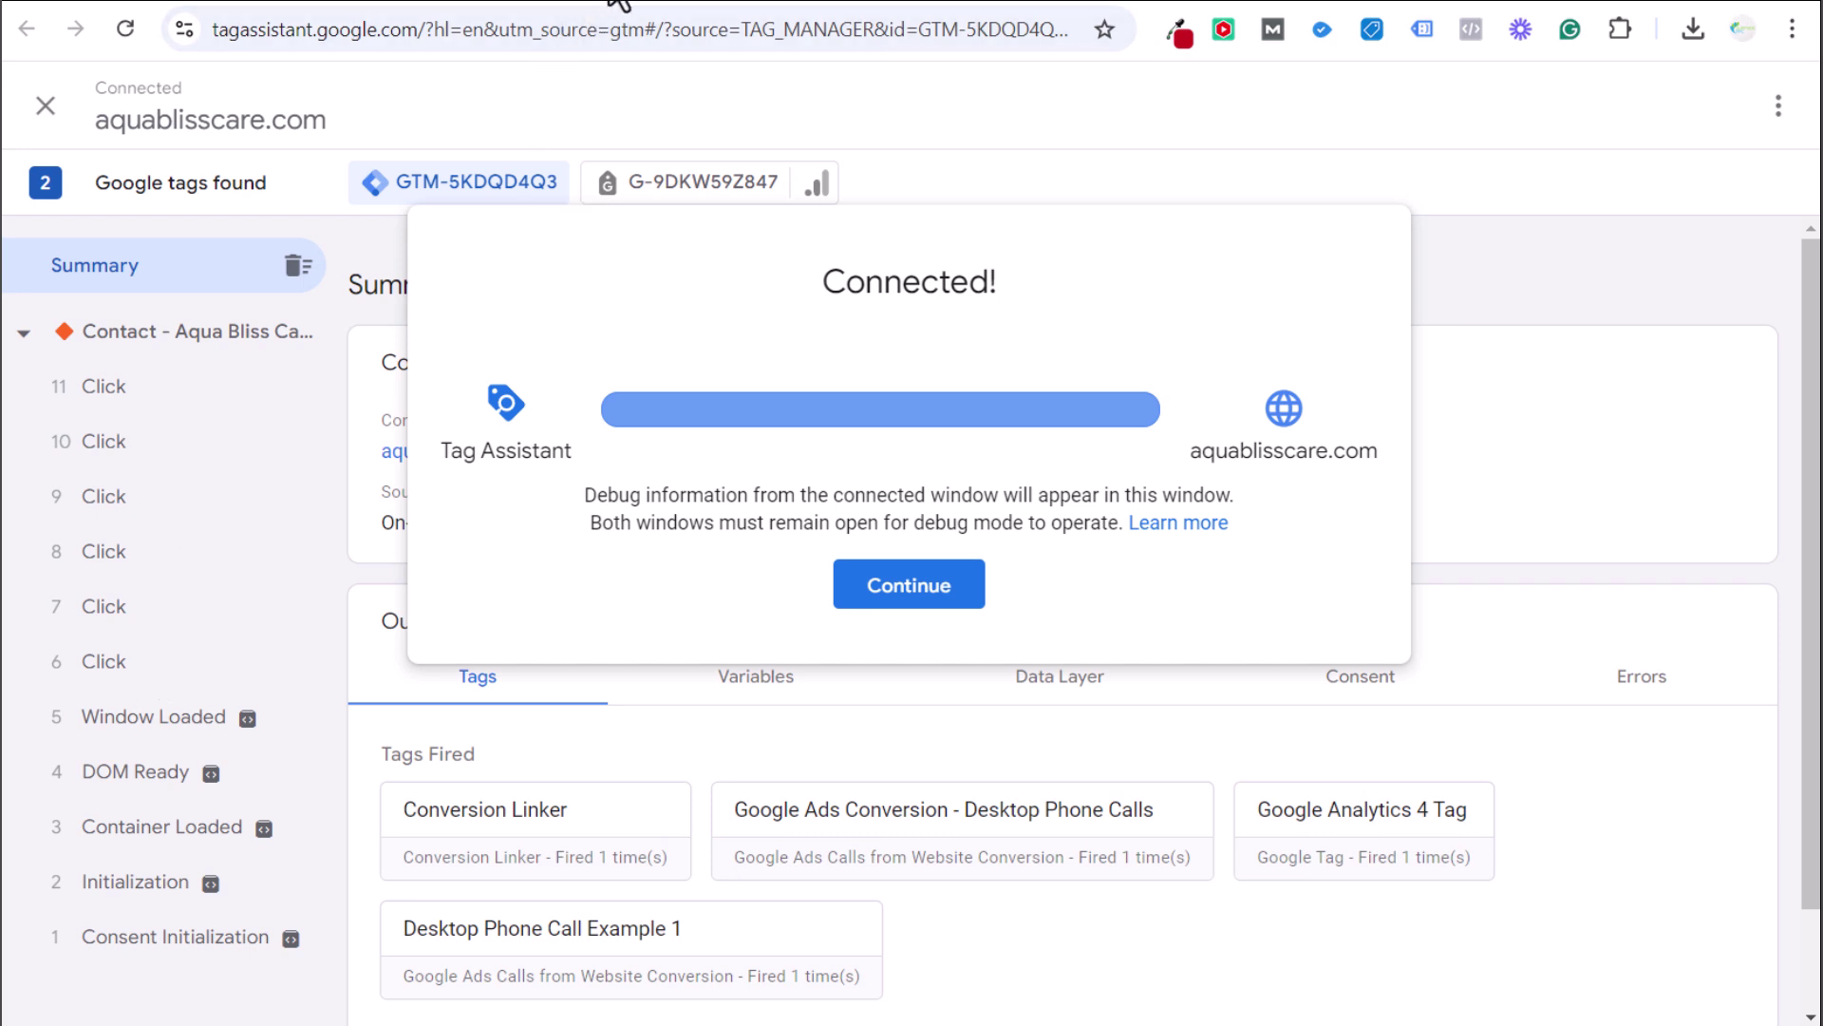
# Submit the test message from the contact form and inspect the tags fired by the latest Click event in Tag Assistant
pyautogui.click(1691, 852)
pyautogui.scroll(-1, 1671, 855)
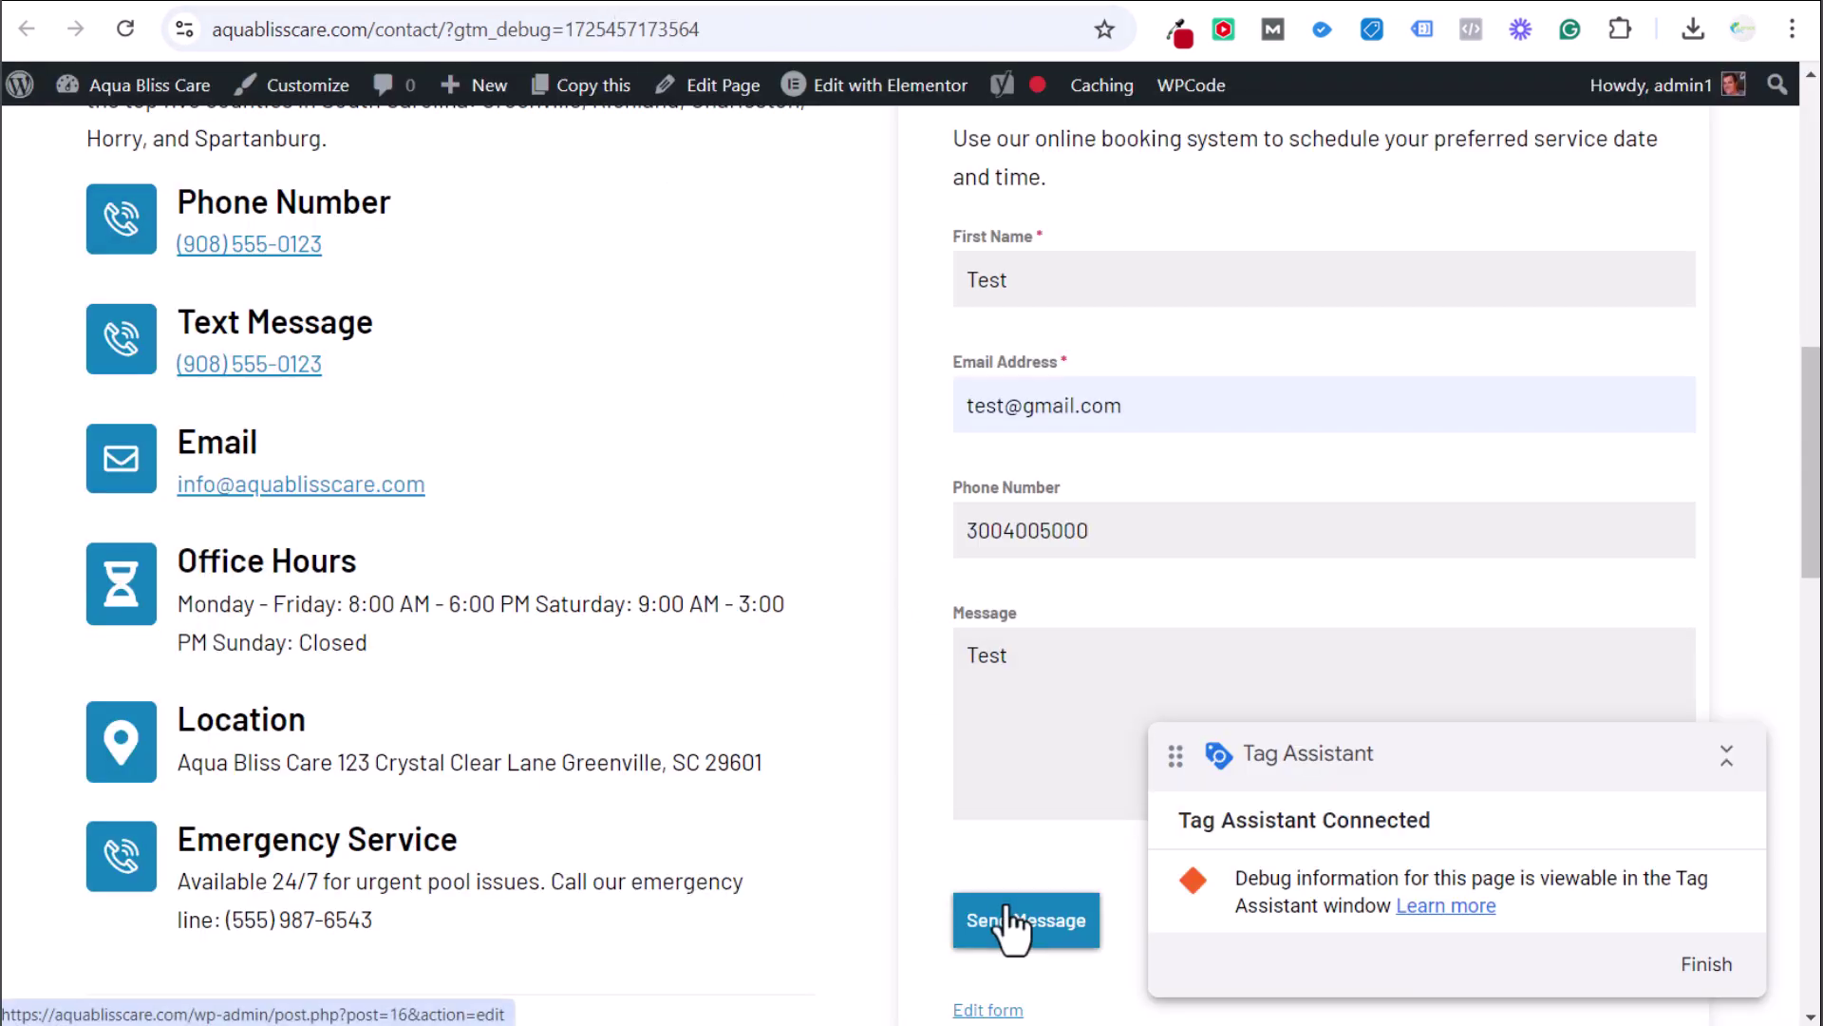
pyautogui.click(1021, 917)
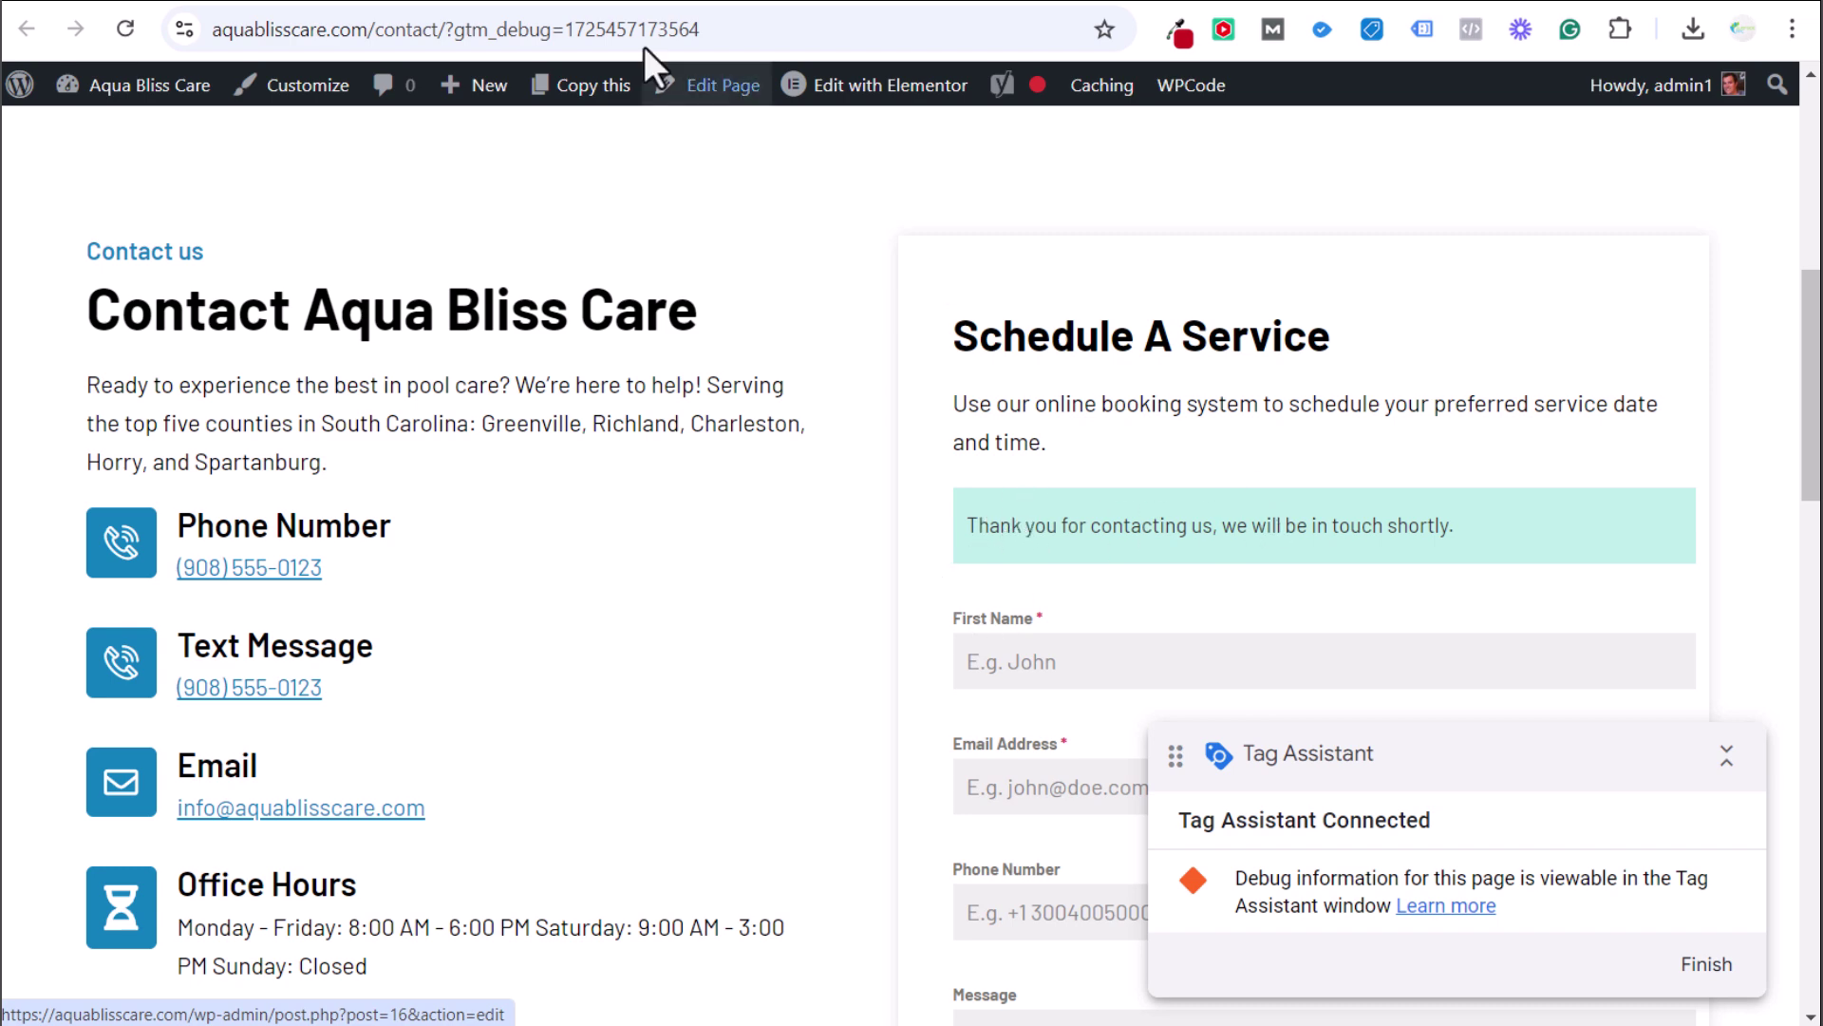
pyautogui.click(549, 8)
pyautogui.click(211, 392)
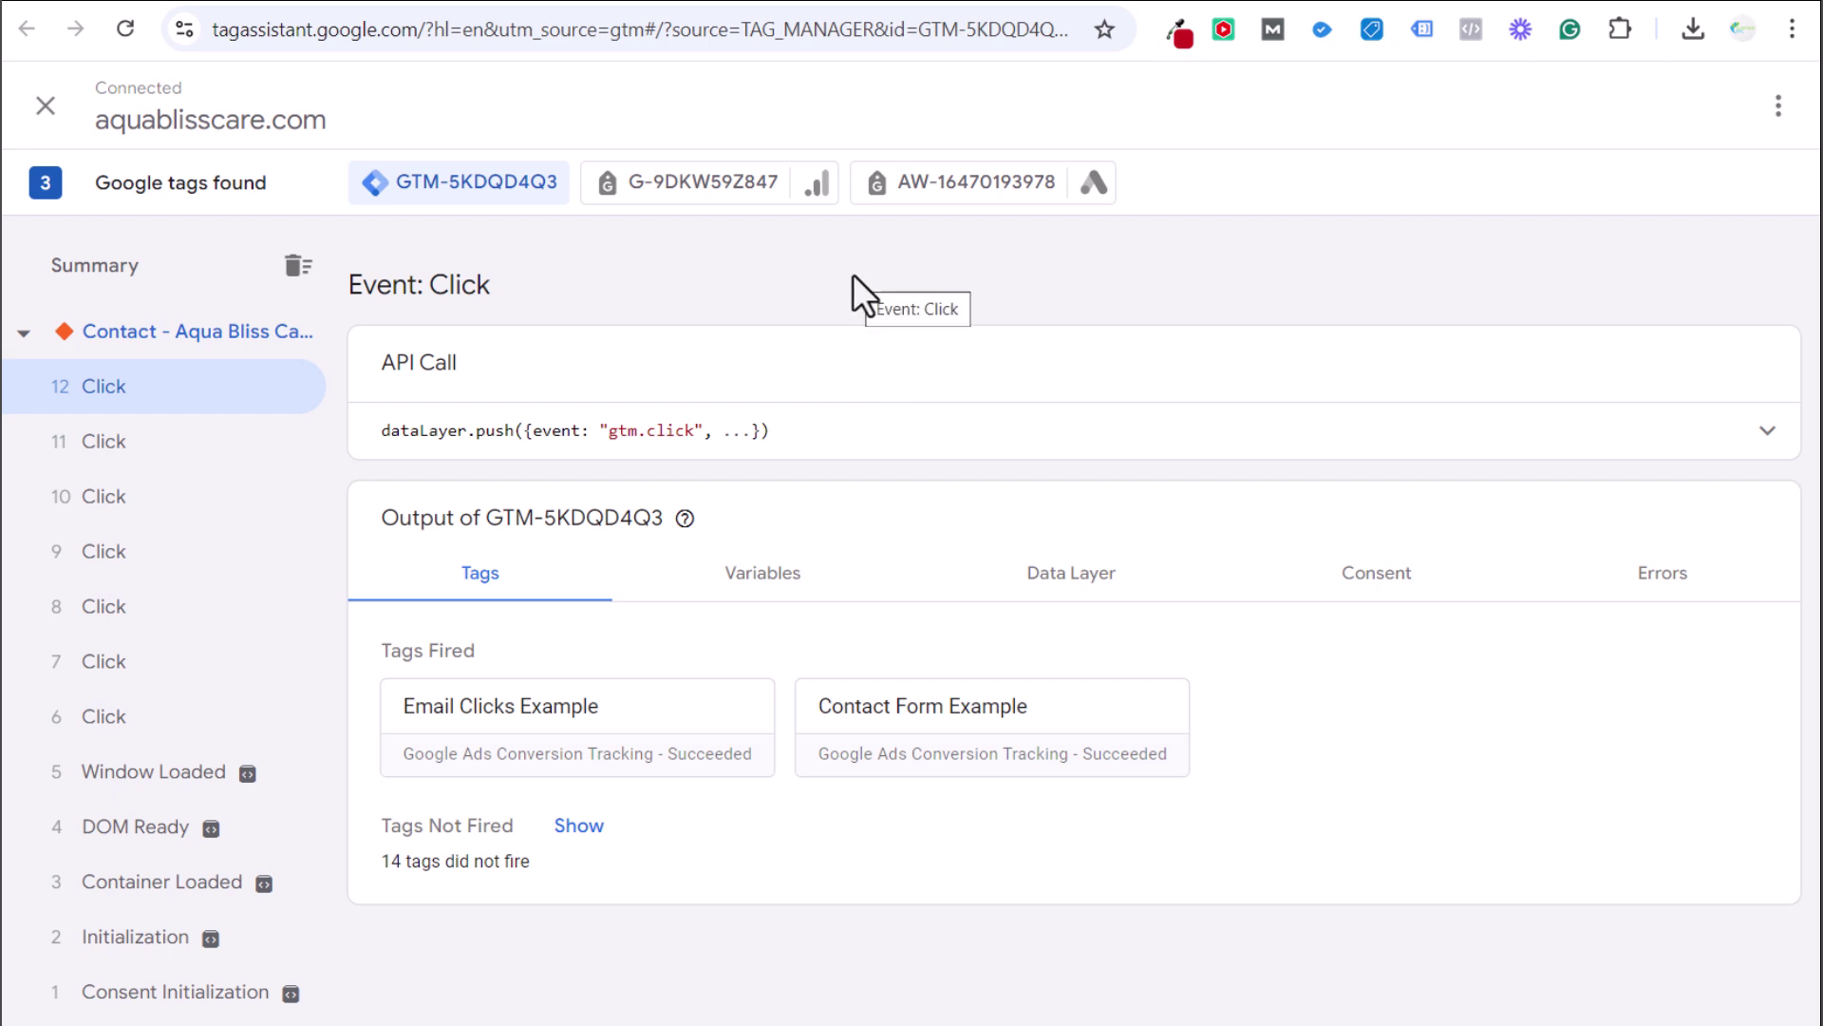
pyautogui.click(572, 4)
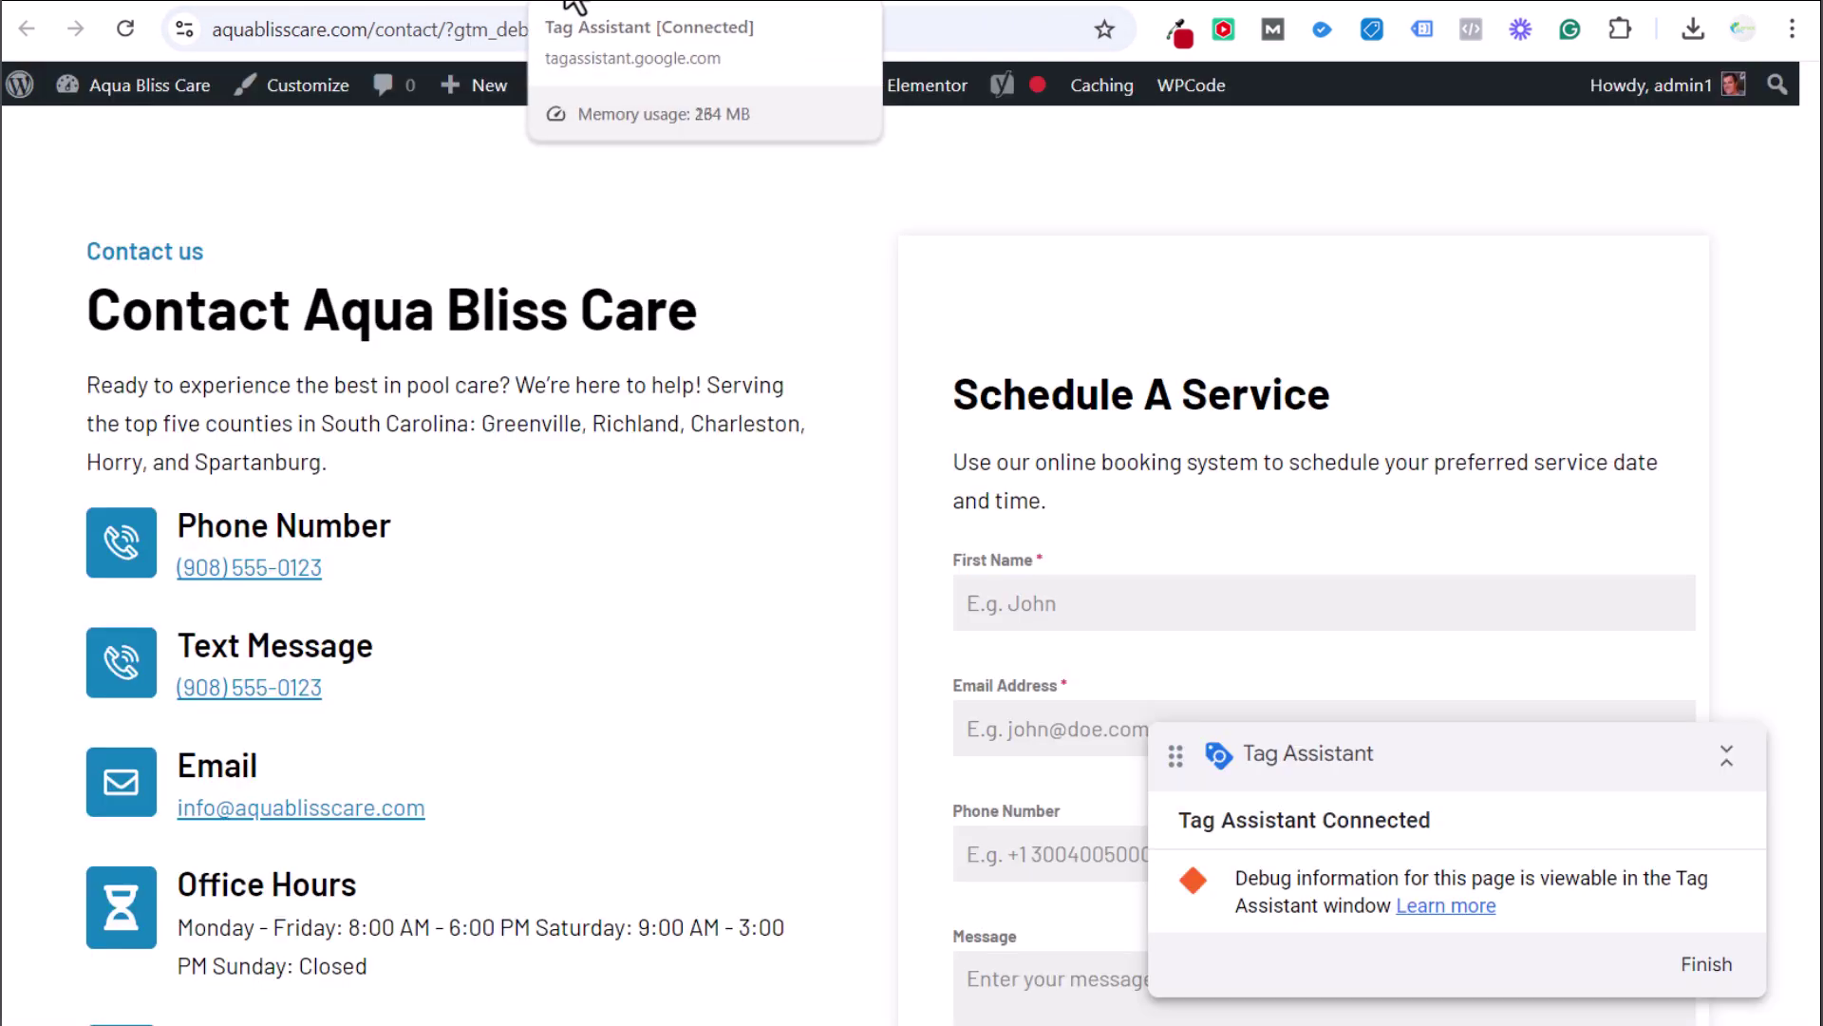
pyautogui.click(537, 6)
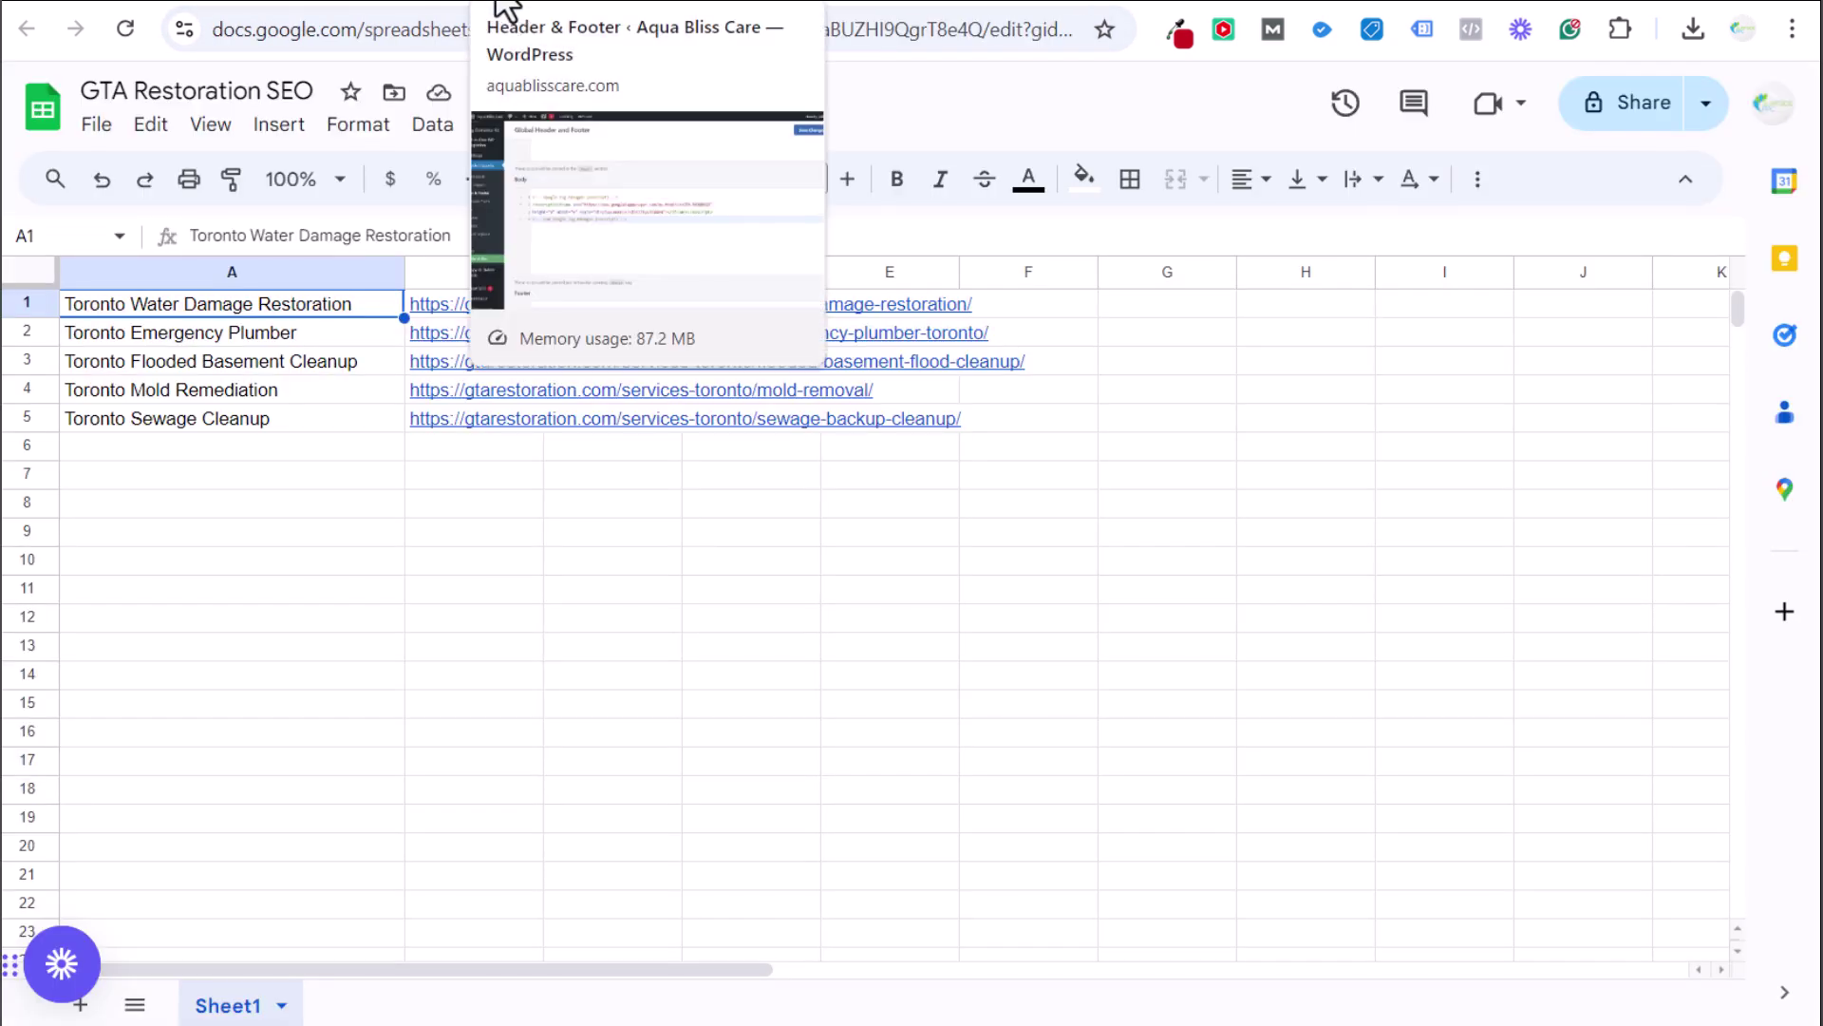
pyautogui.click(465, 4)
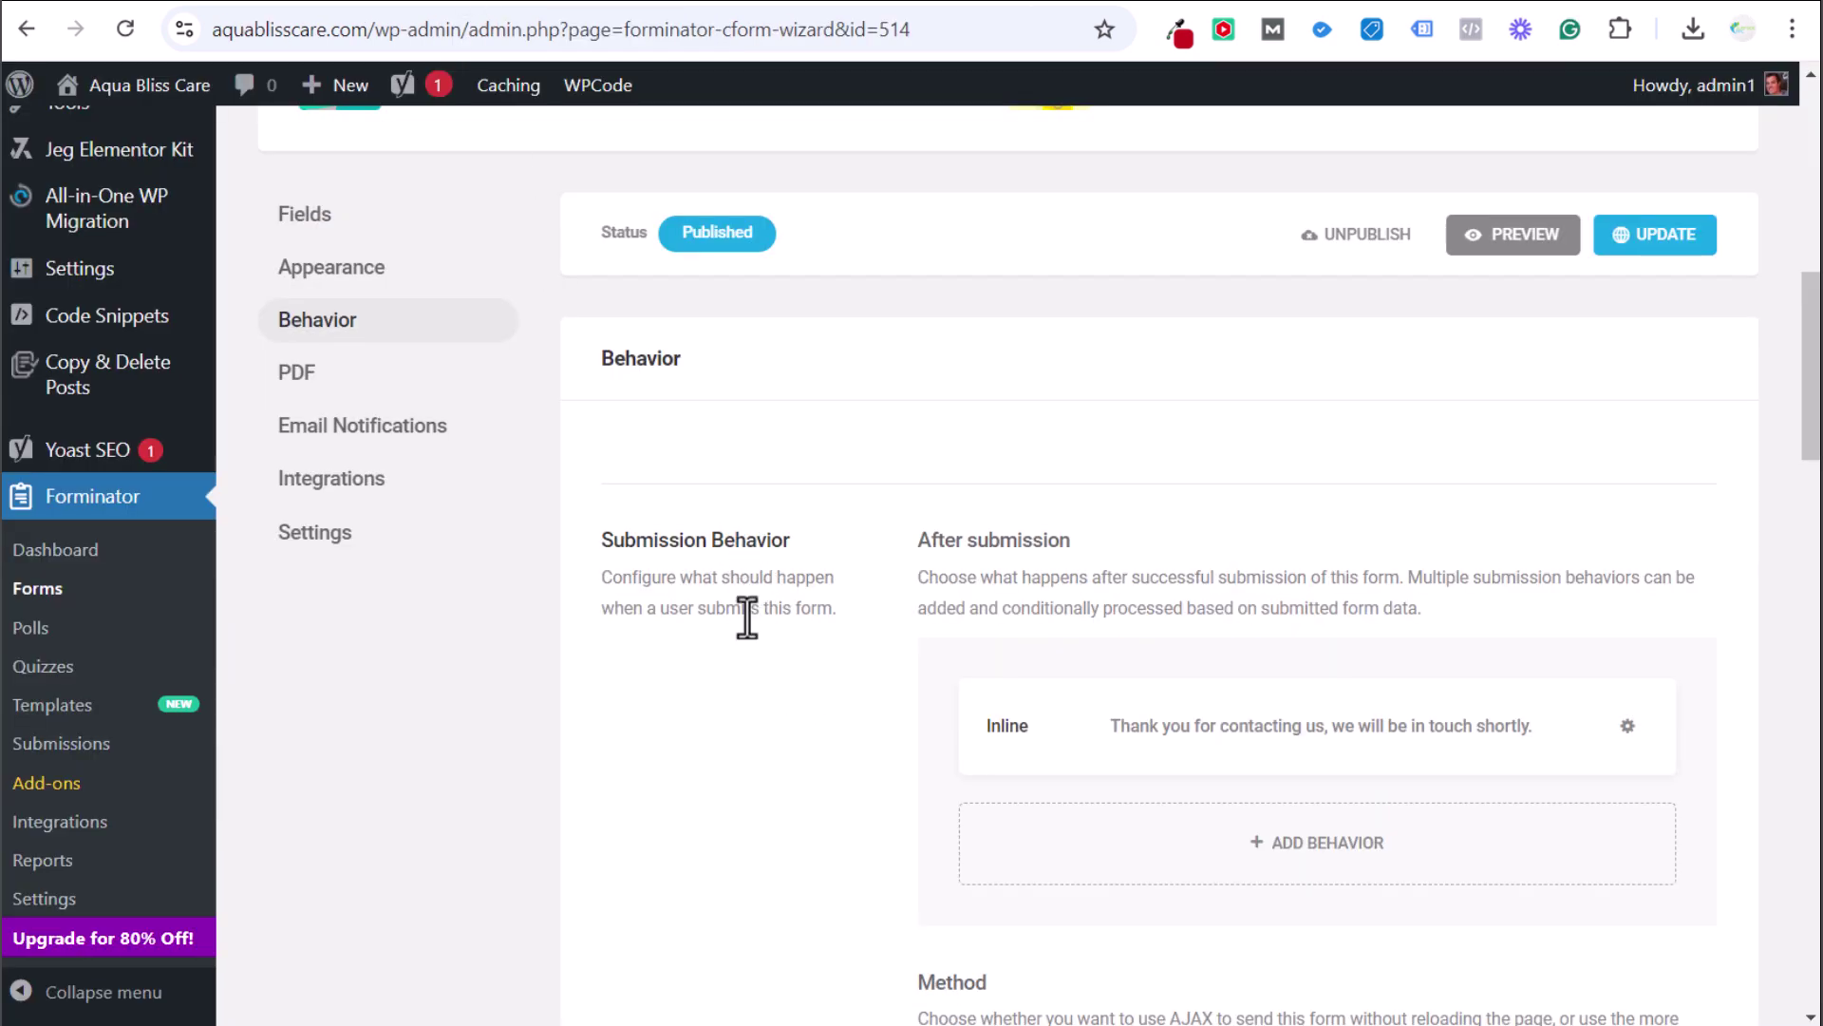
pyautogui.click(433, 5)
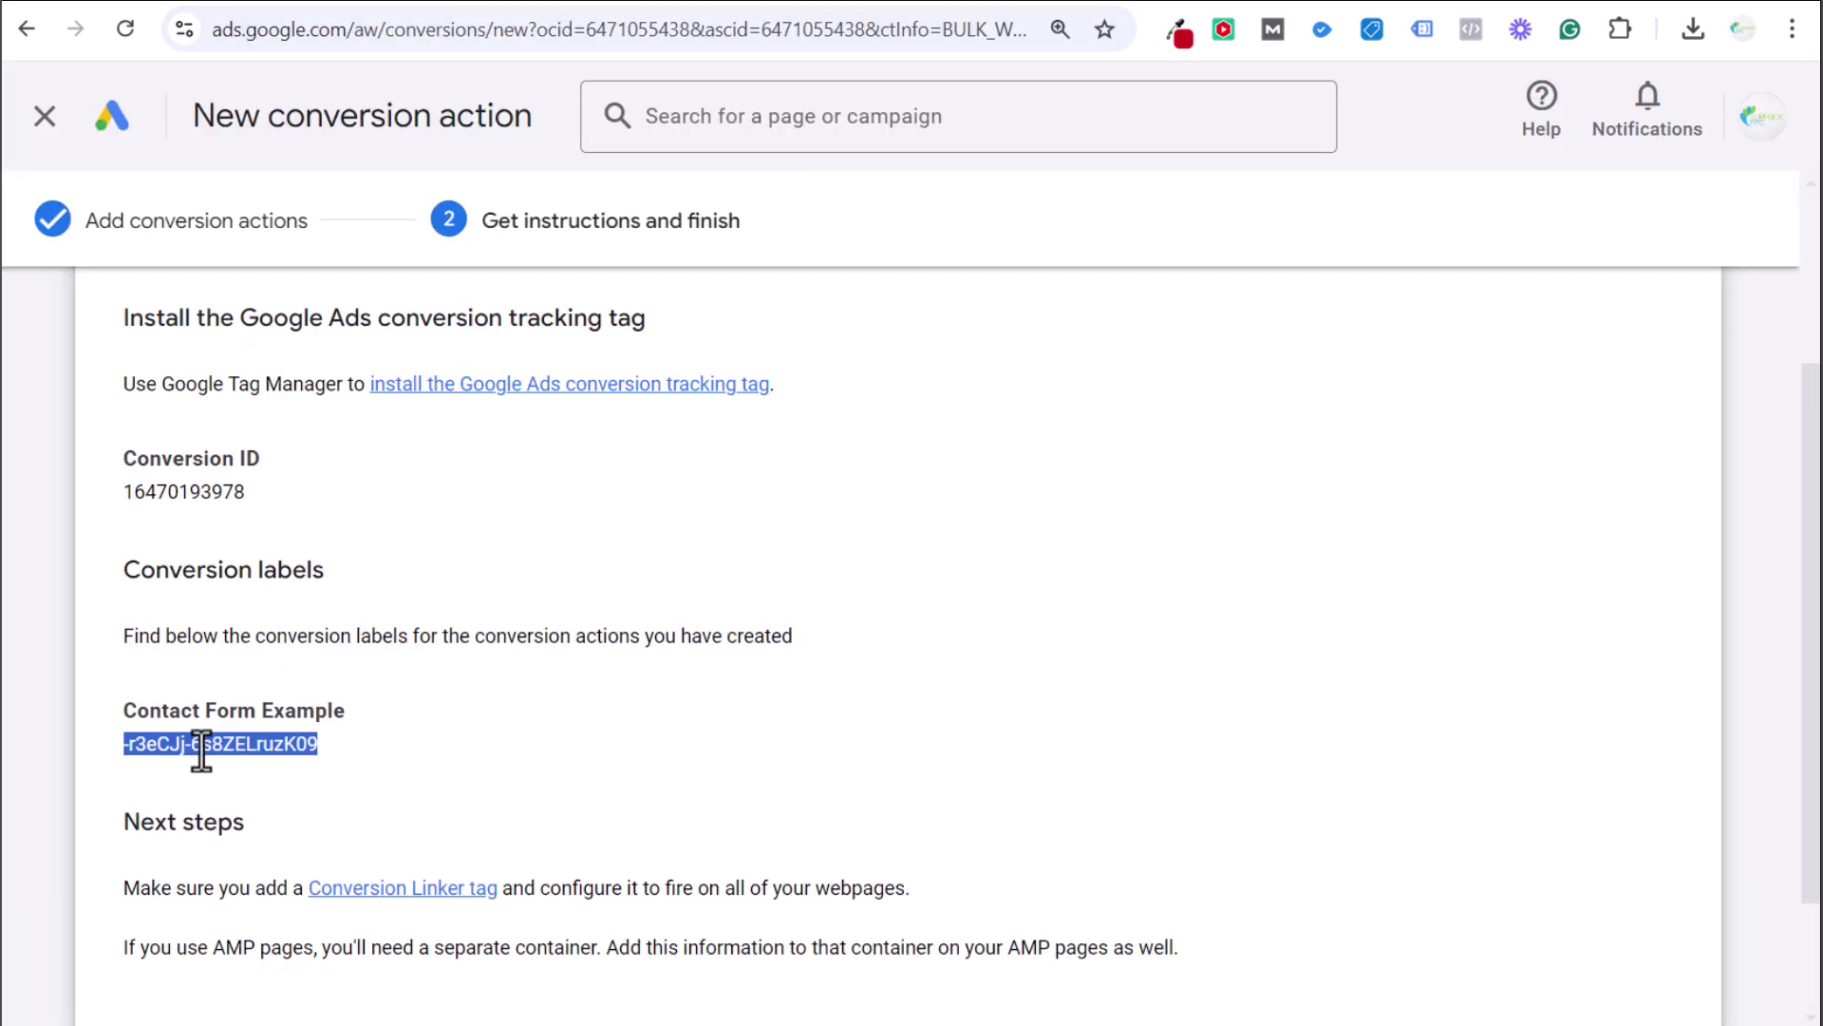
# In Tag Manager, sort the tags by most recently edited and open the Contact Form Example tag
pyautogui.click(574, 7)
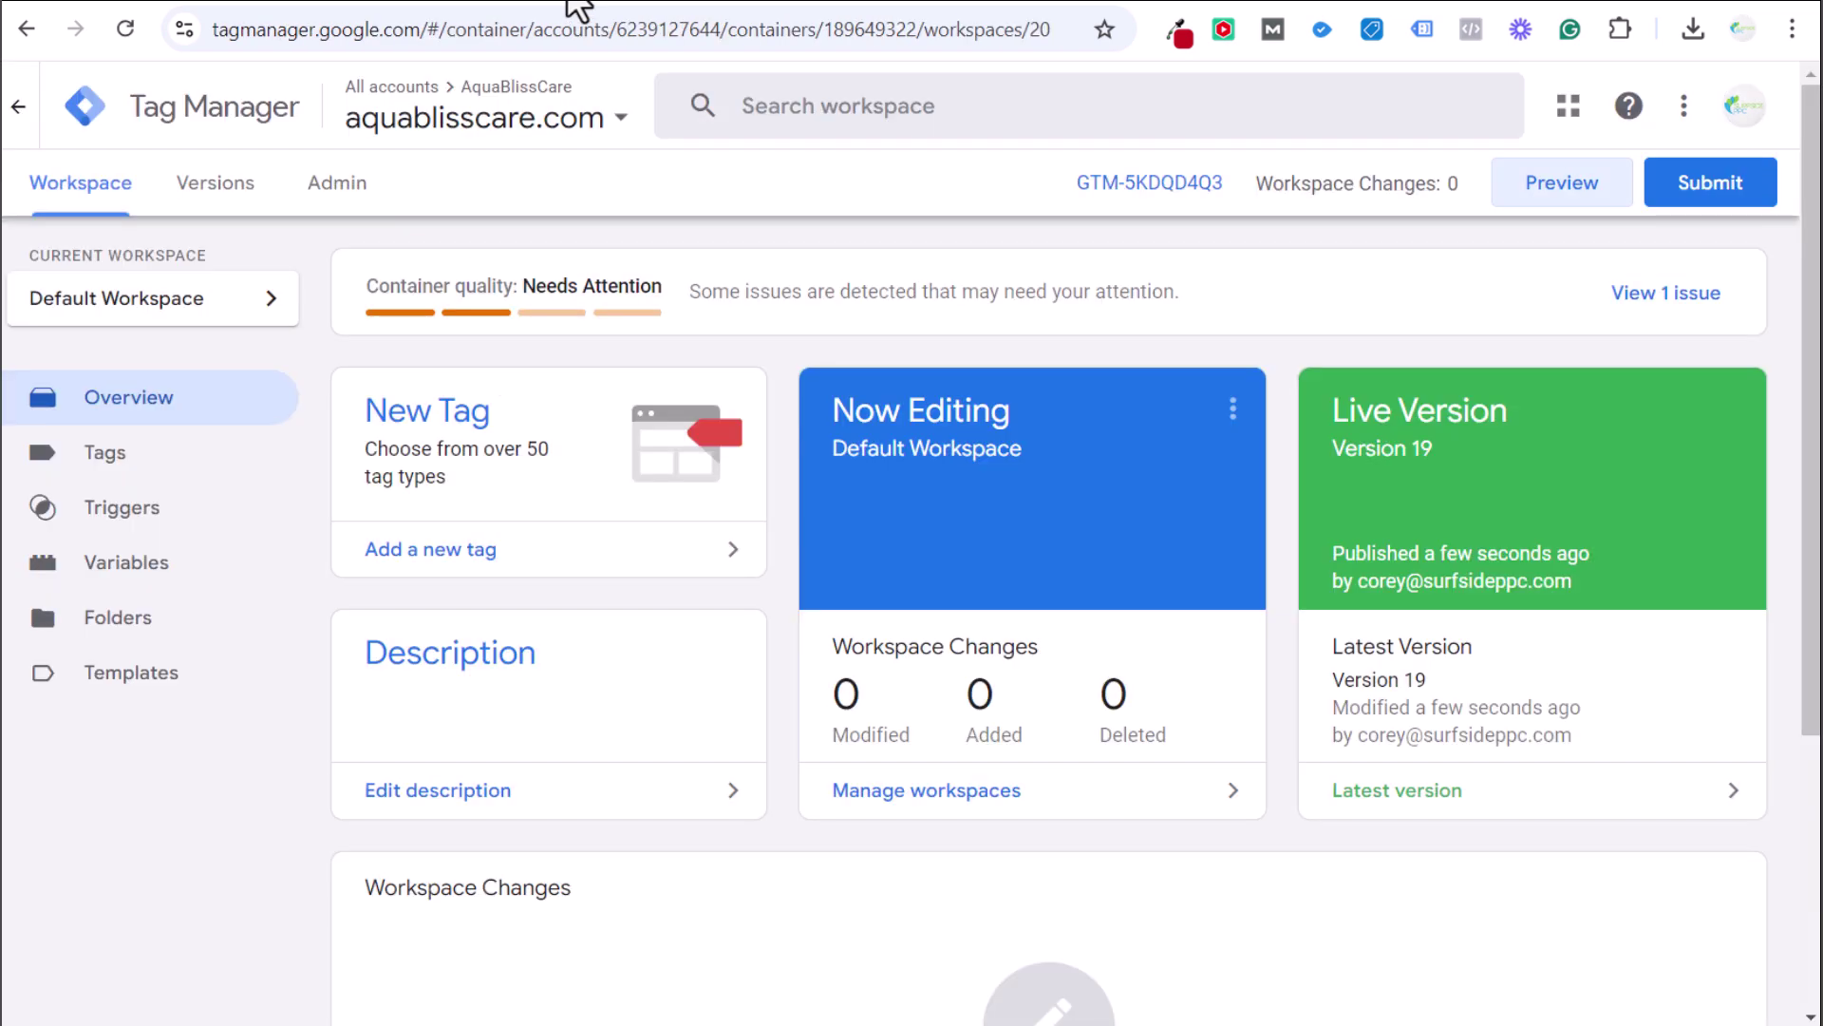
pyautogui.click(249, 483)
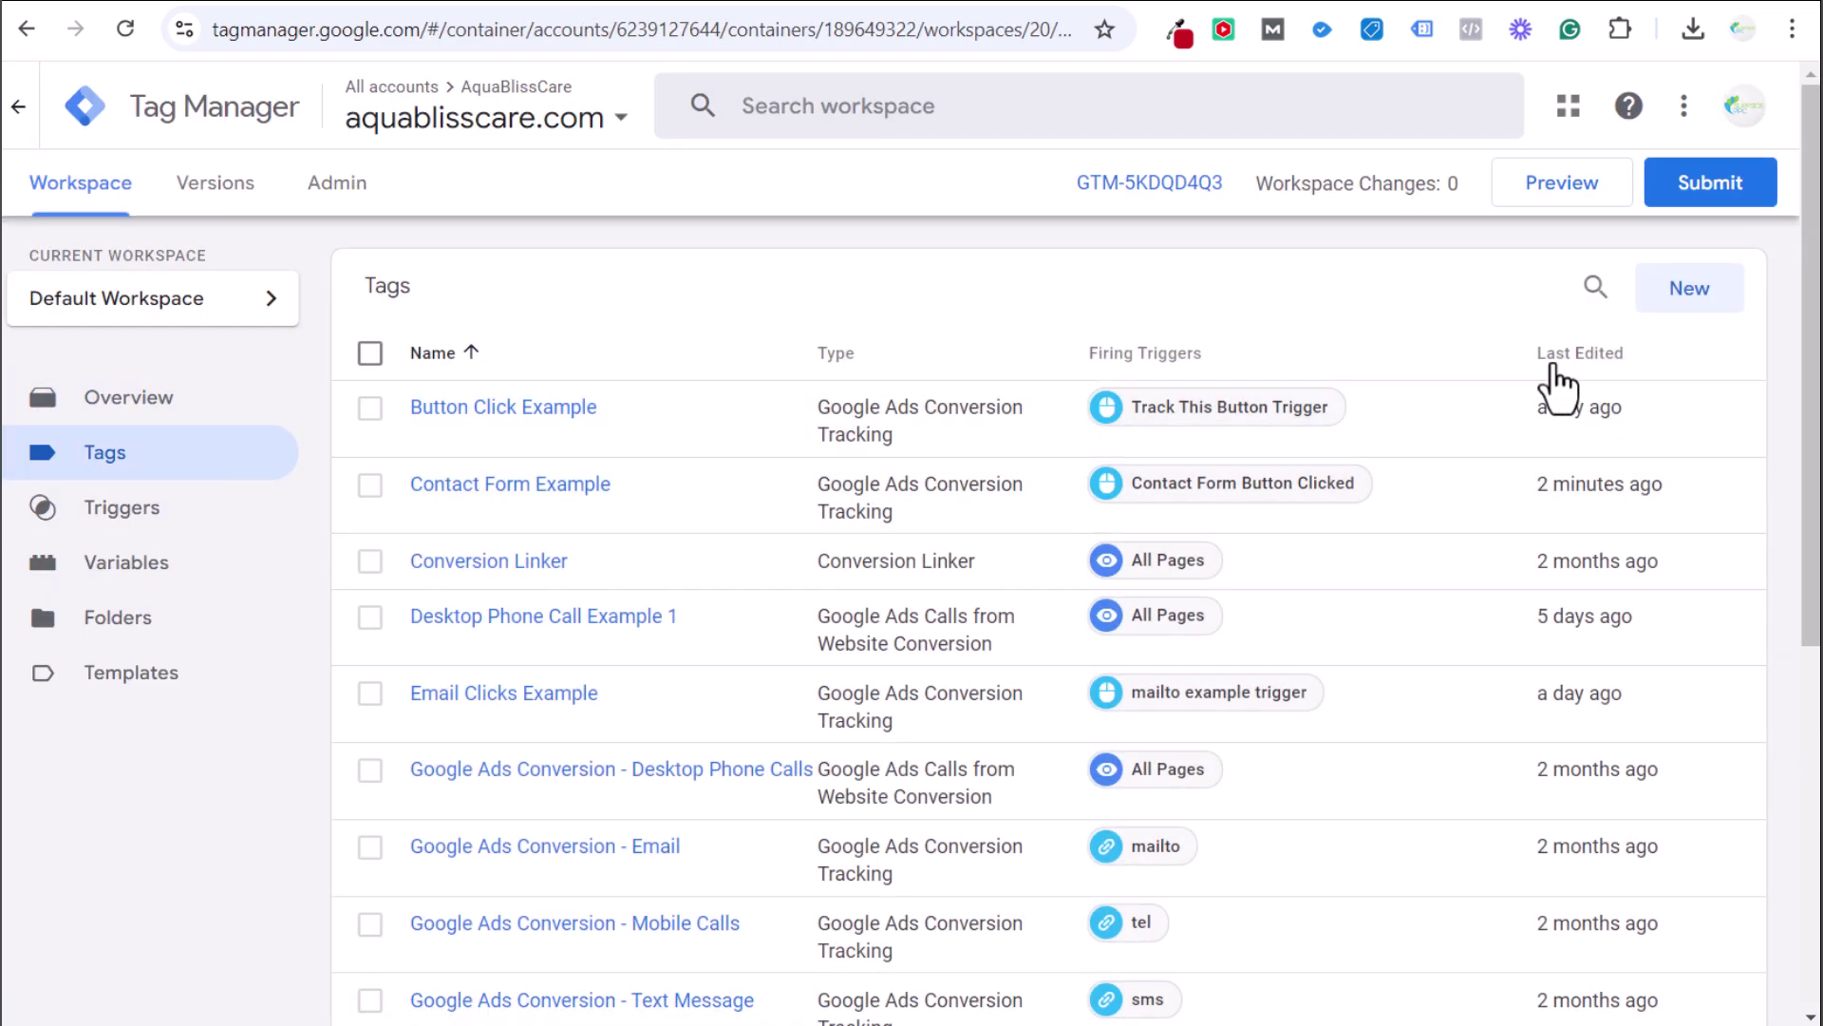
pyautogui.click(1556, 364)
pyautogui.click(1555, 364)
pyautogui.click(527, 410)
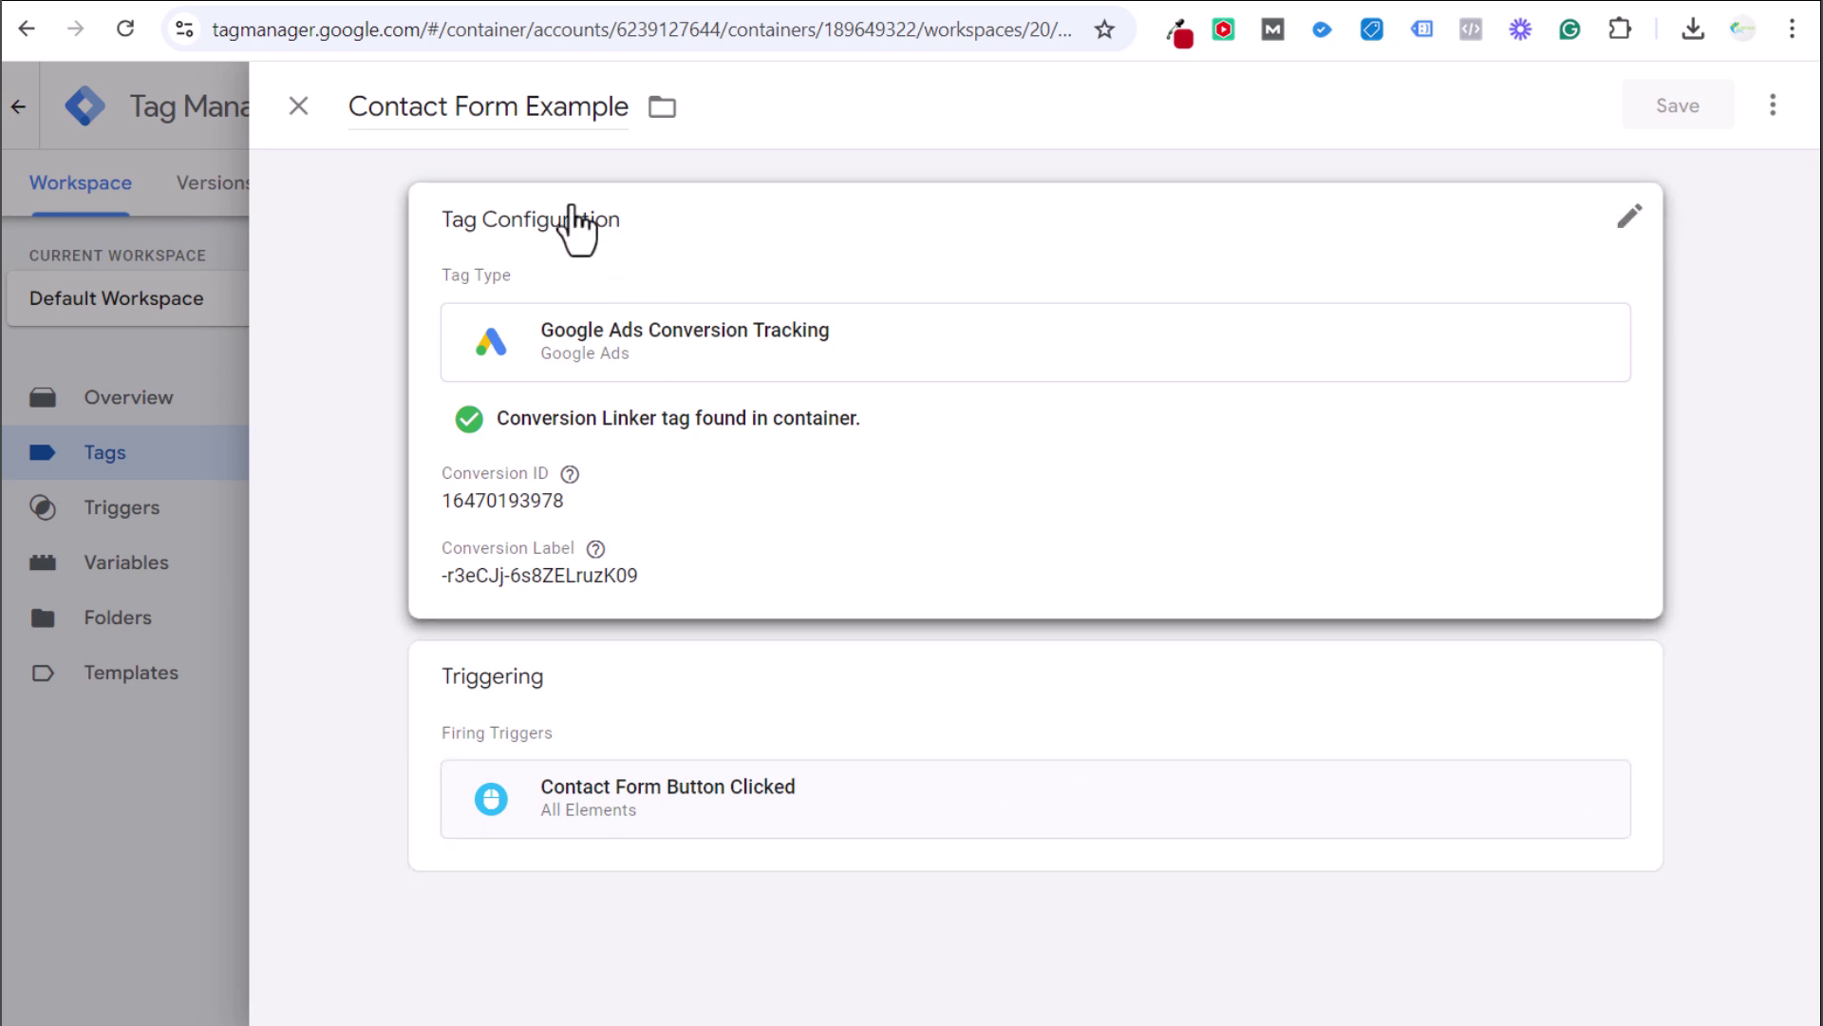
pyautogui.click(487, 5)
pyautogui.click(1628, 726)
pyautogui.click(1577, 815)
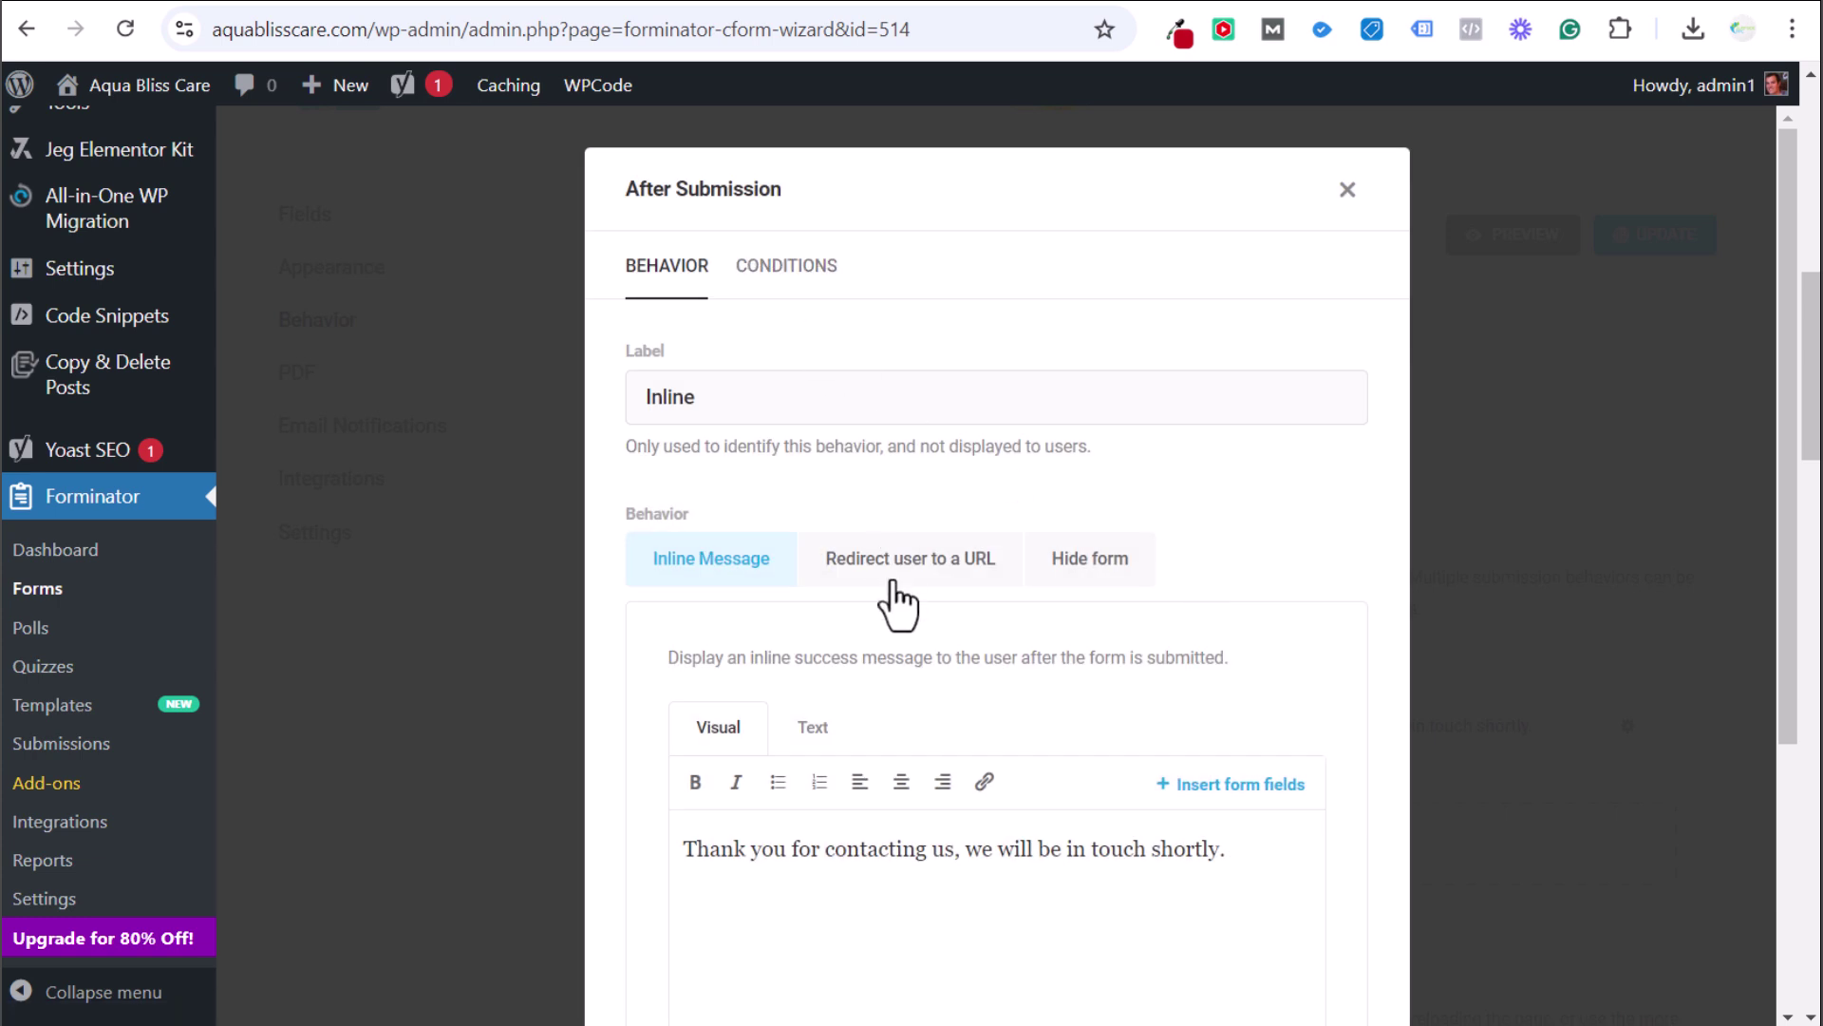
pyautogui.click(893, 562)
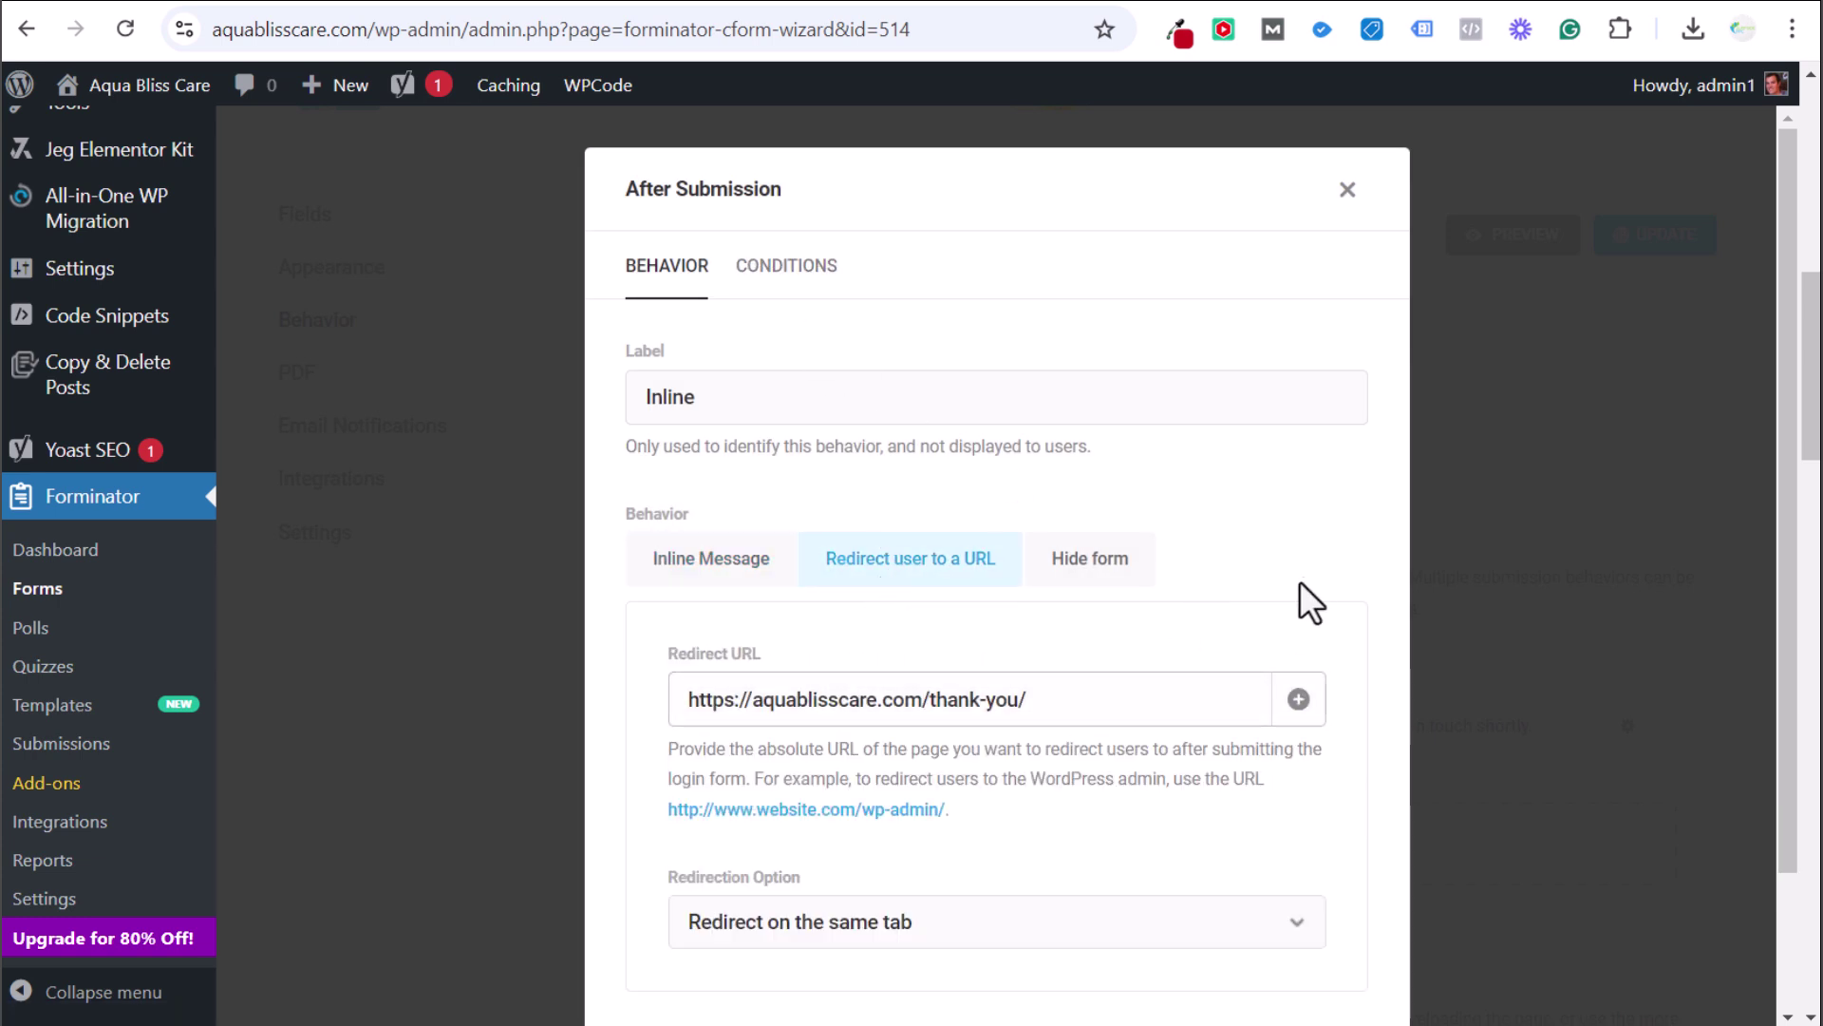
pyautogui.scroll(-2, 1330, 665)
pyautogui.click(1323, 931)
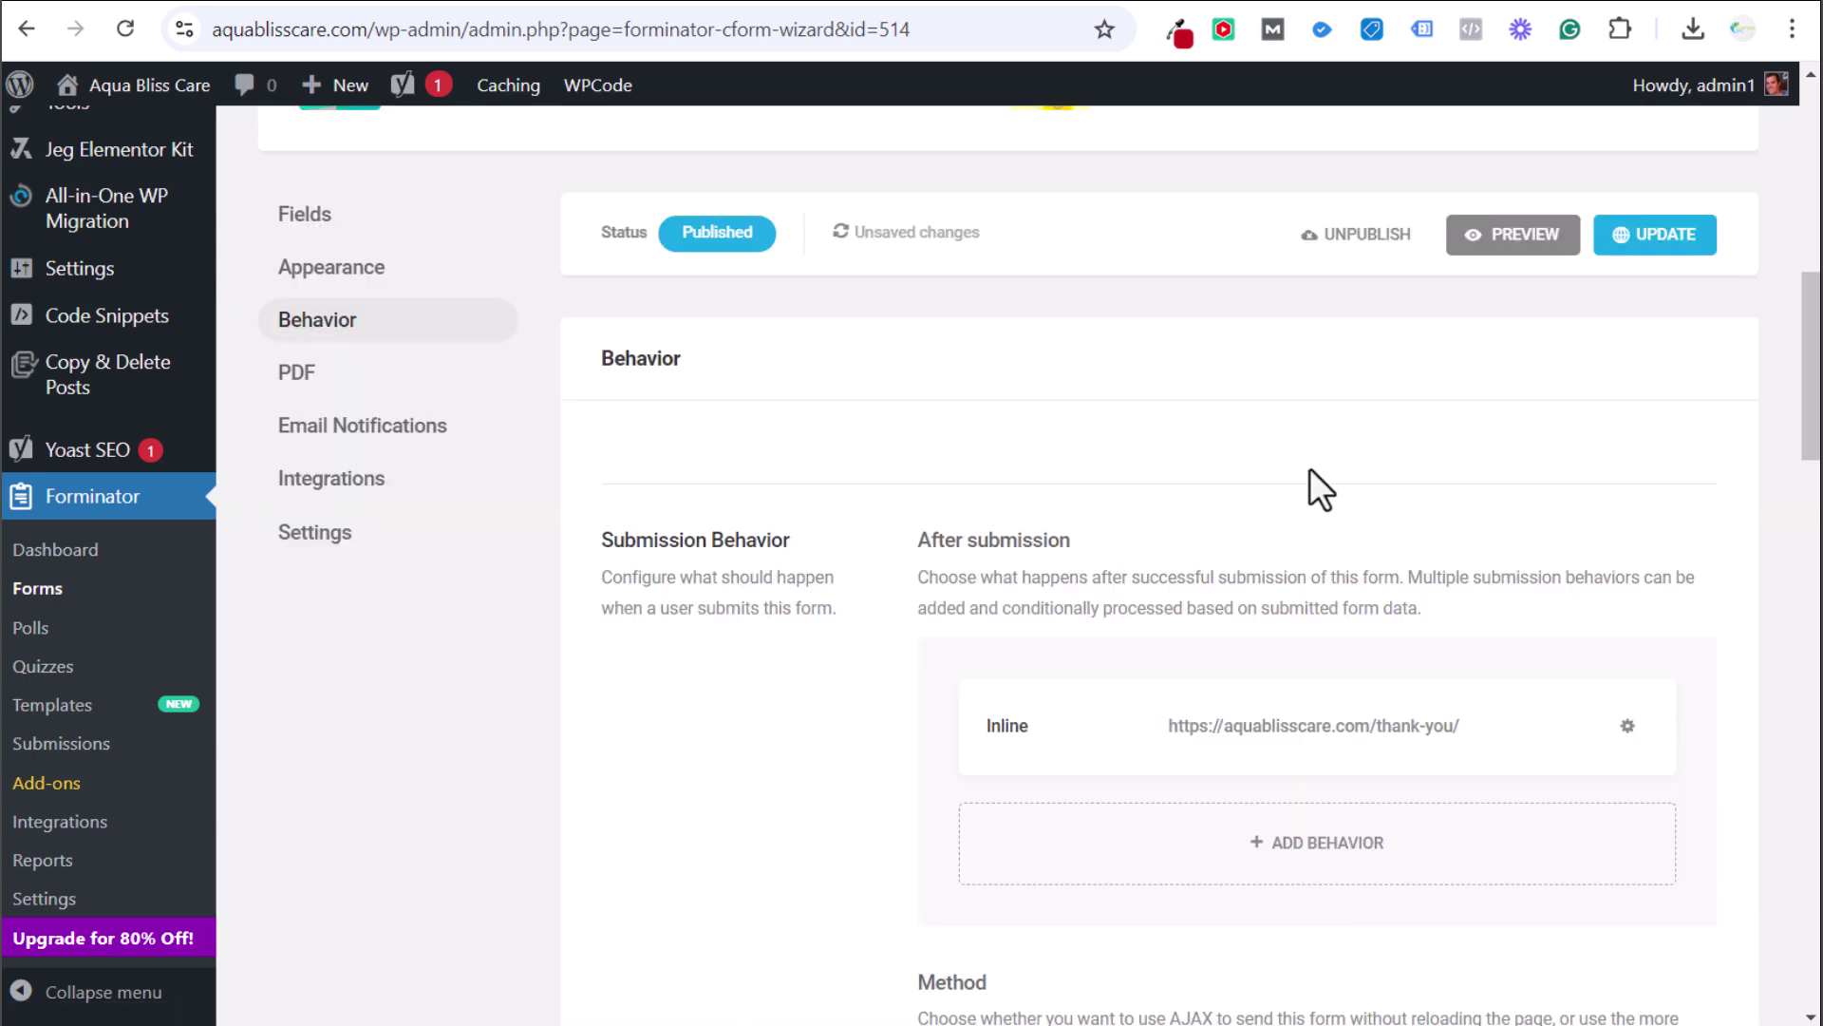
pyautogui.click(1668, 241)
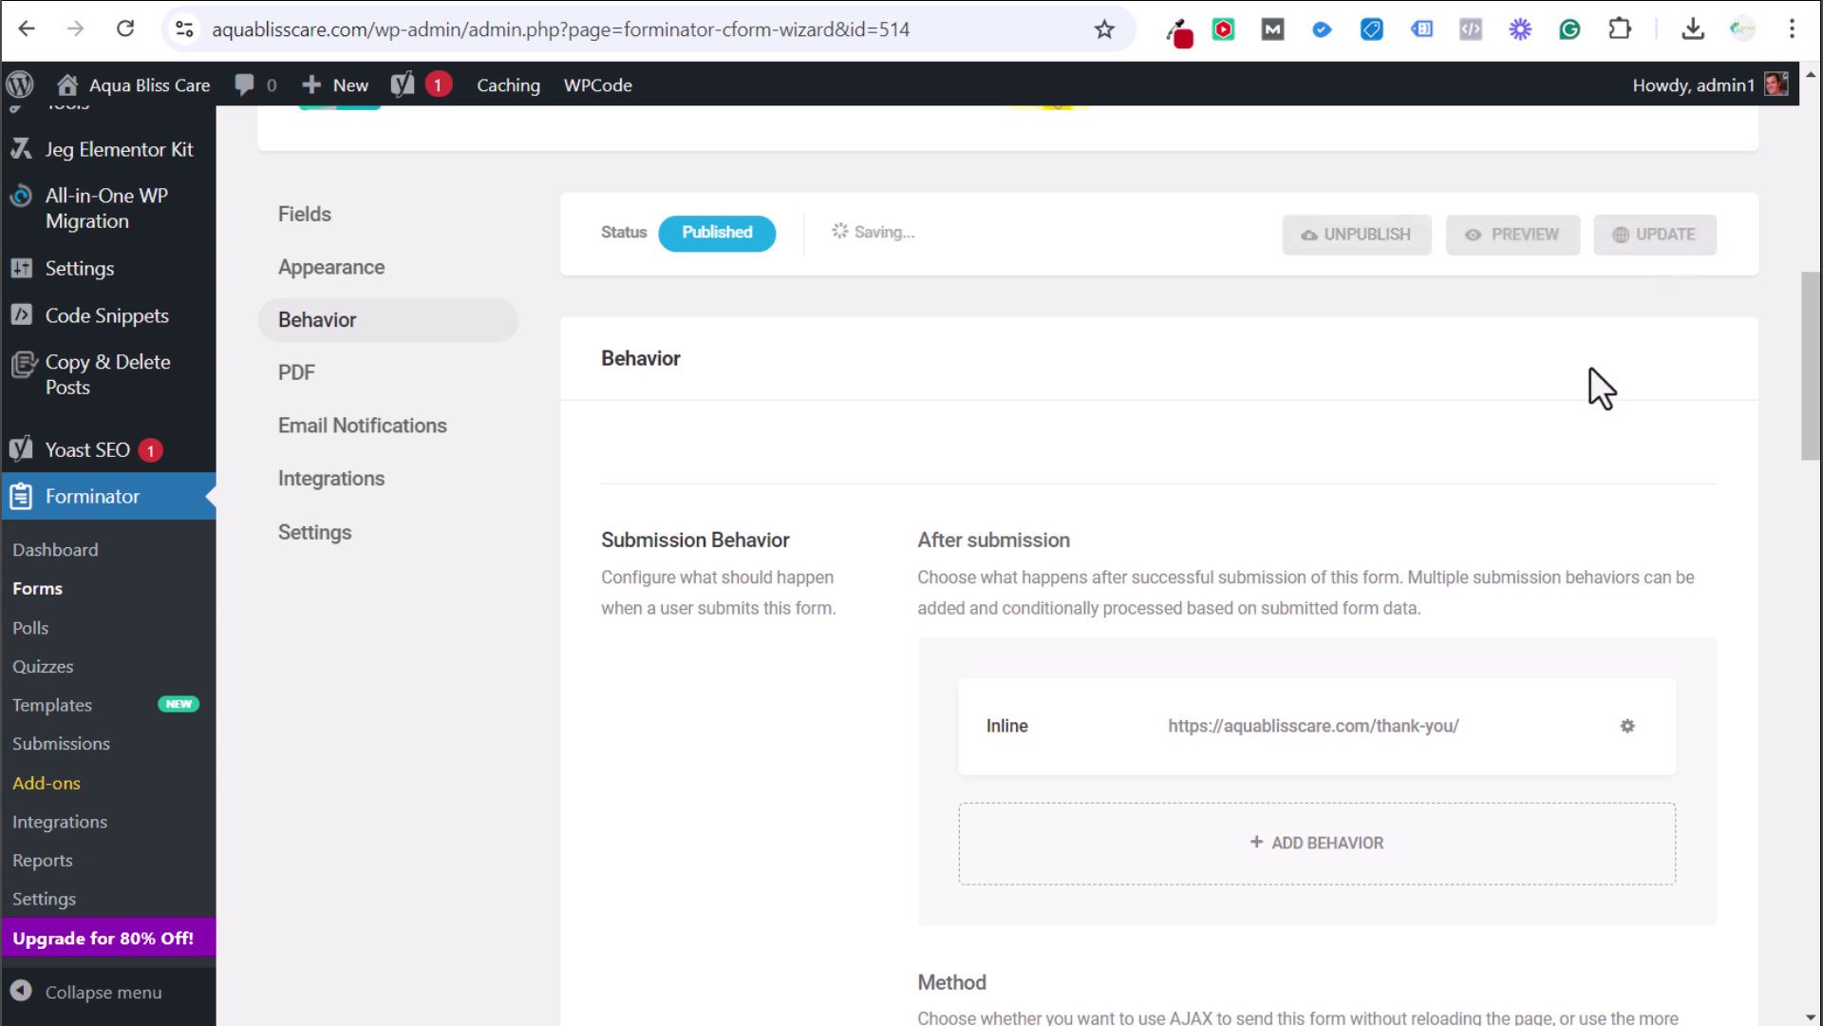
# Reload the live contact page and update the form once more in Forminator
pyautogui.click(473, 3)
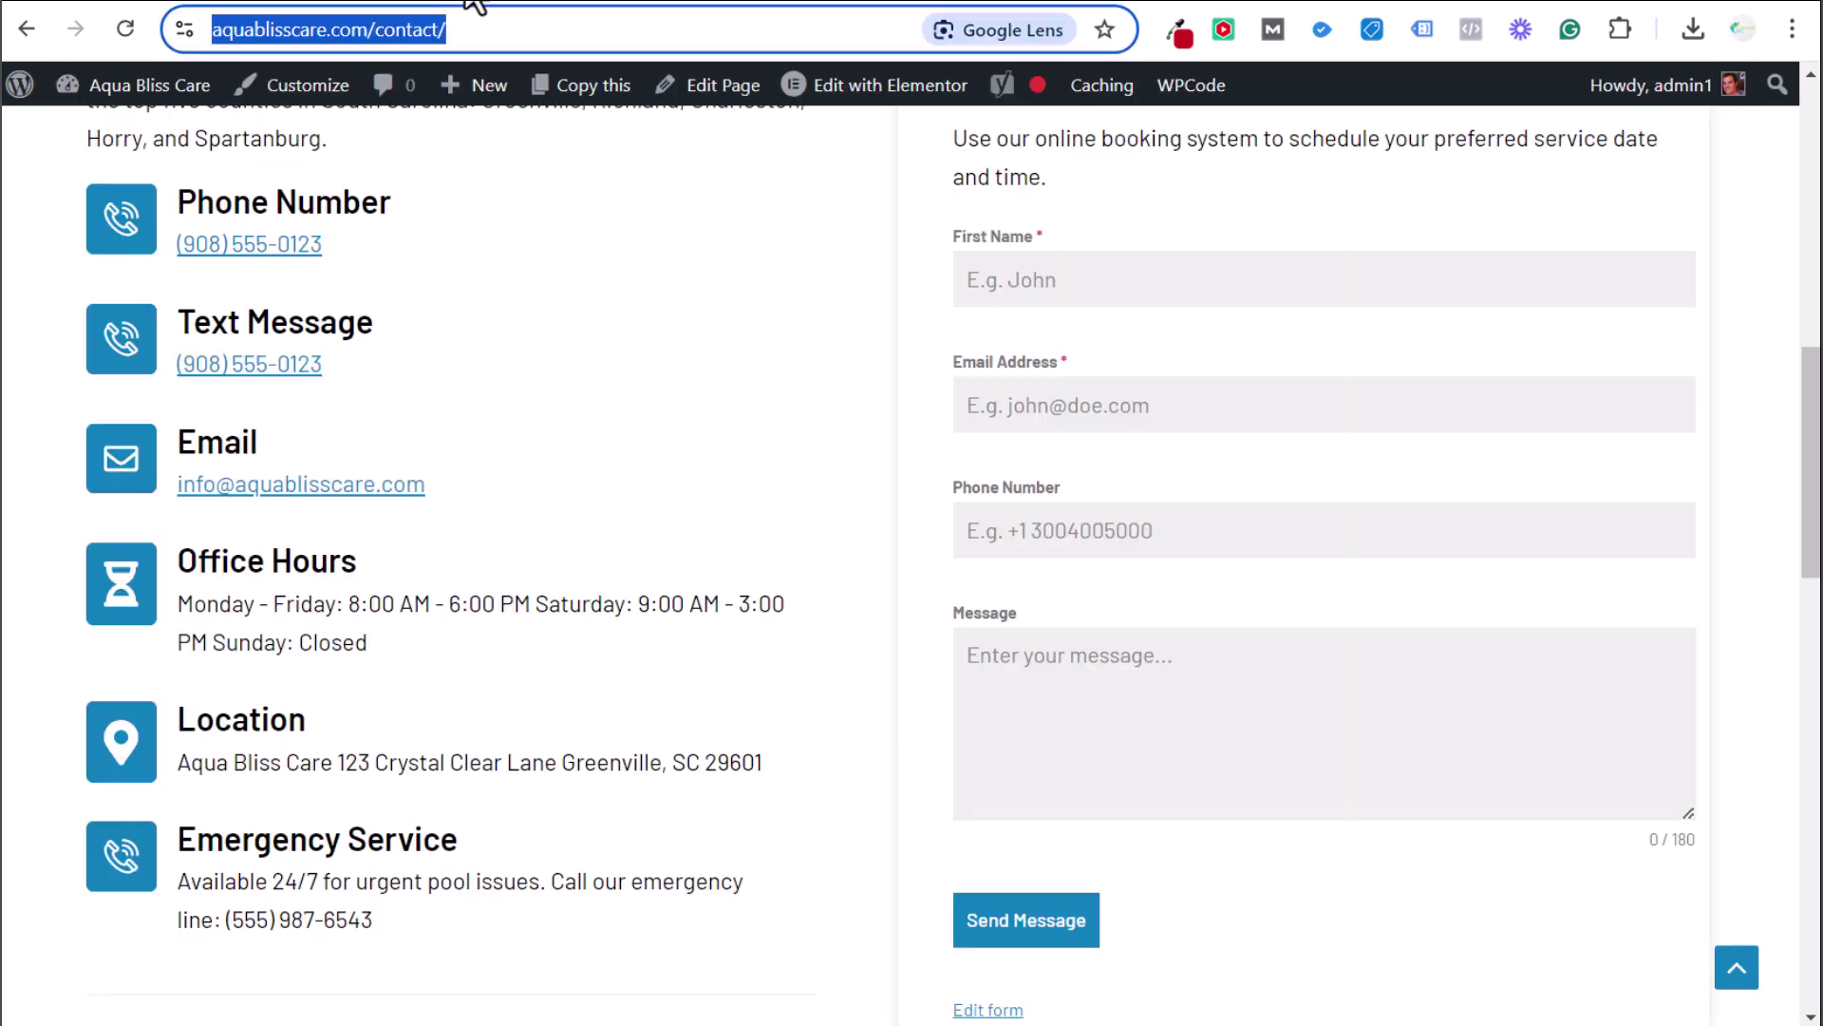
pyautogui.click(124, 30)
pyautogui.click(519, 4)
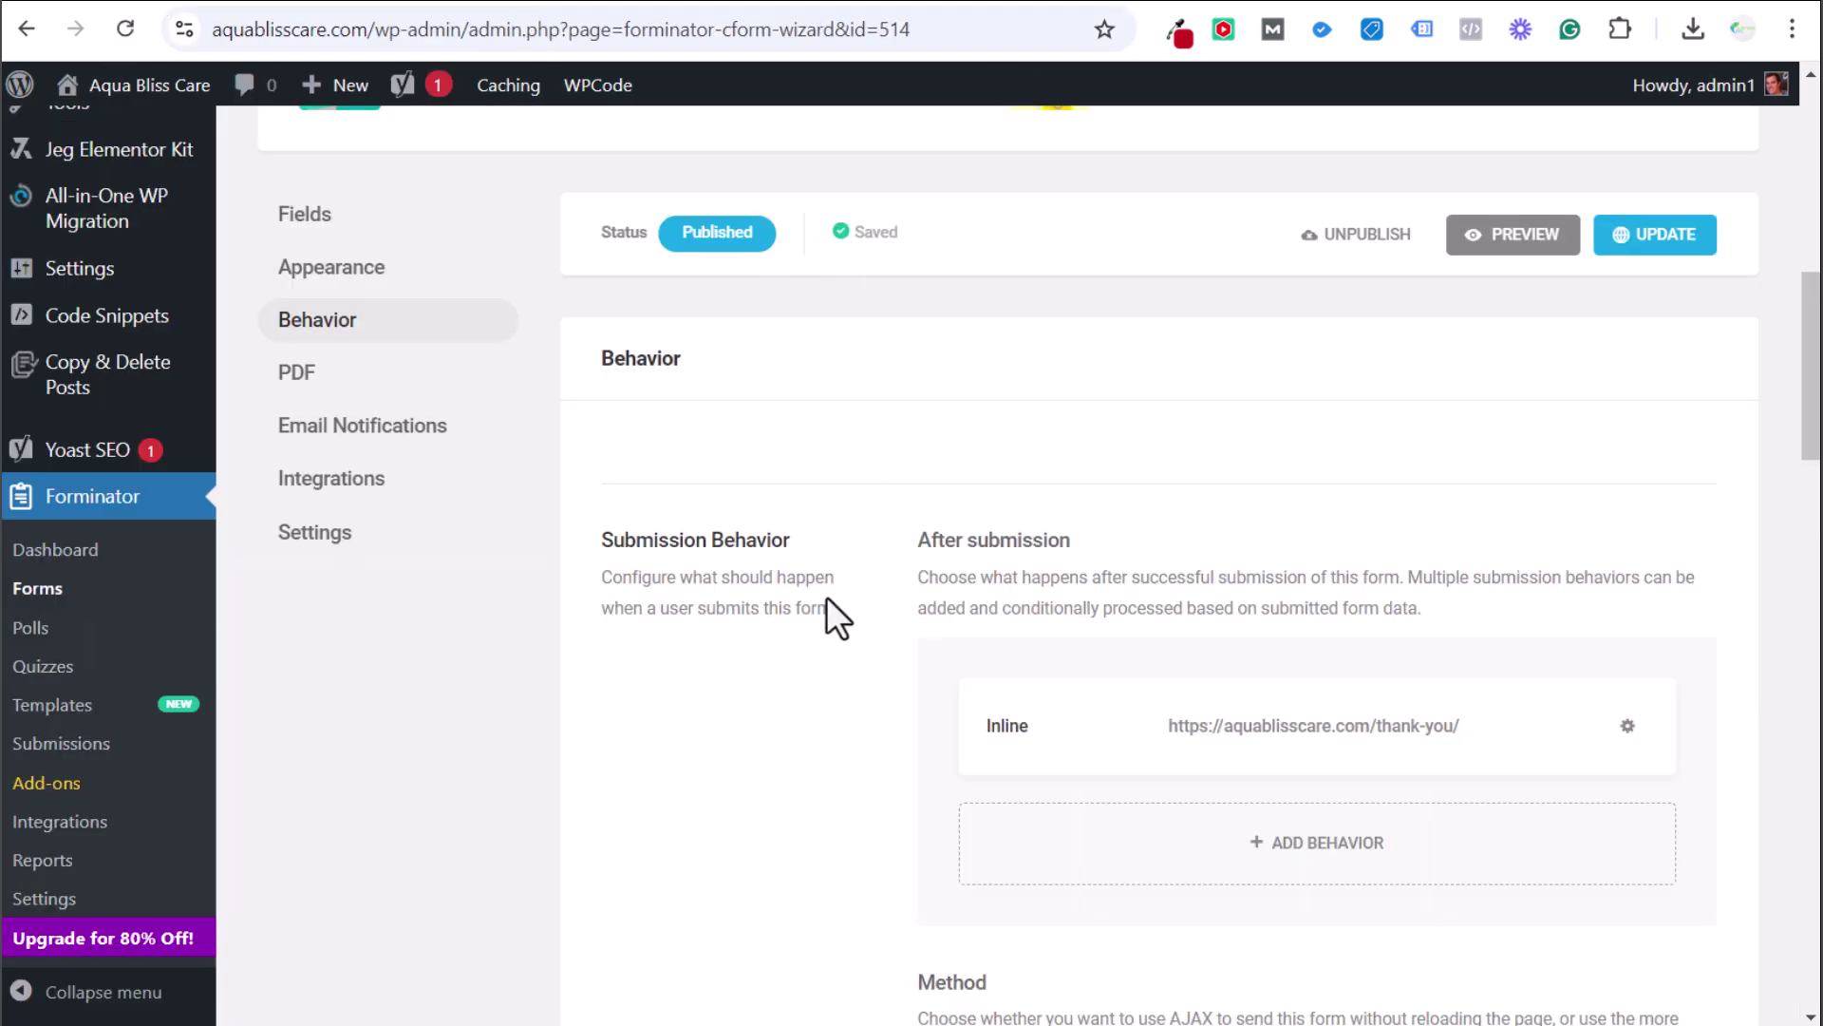
pyautogui.click(1660, 245)
# Reopen the "contact us" form from Forminator's forms list and display its submission behavior settings
pyautogui.click(106, 593)
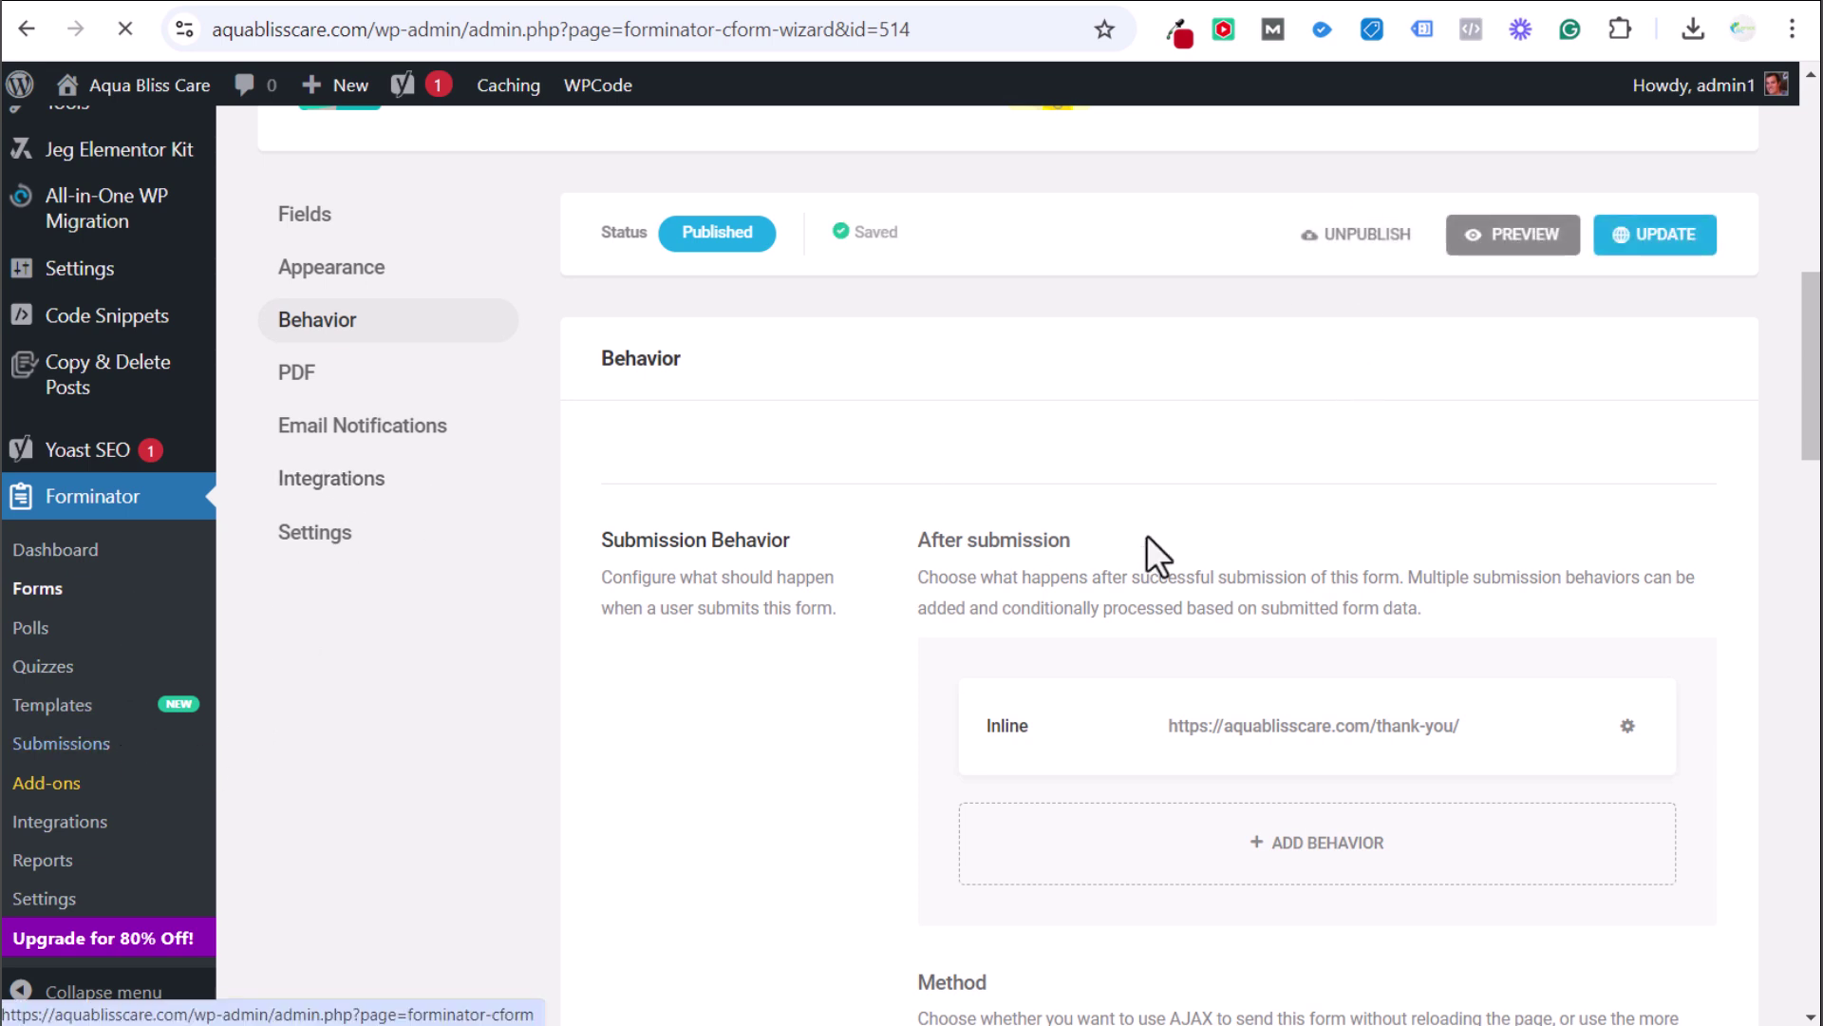
pyautogui.scroll(-10, 987, 359)
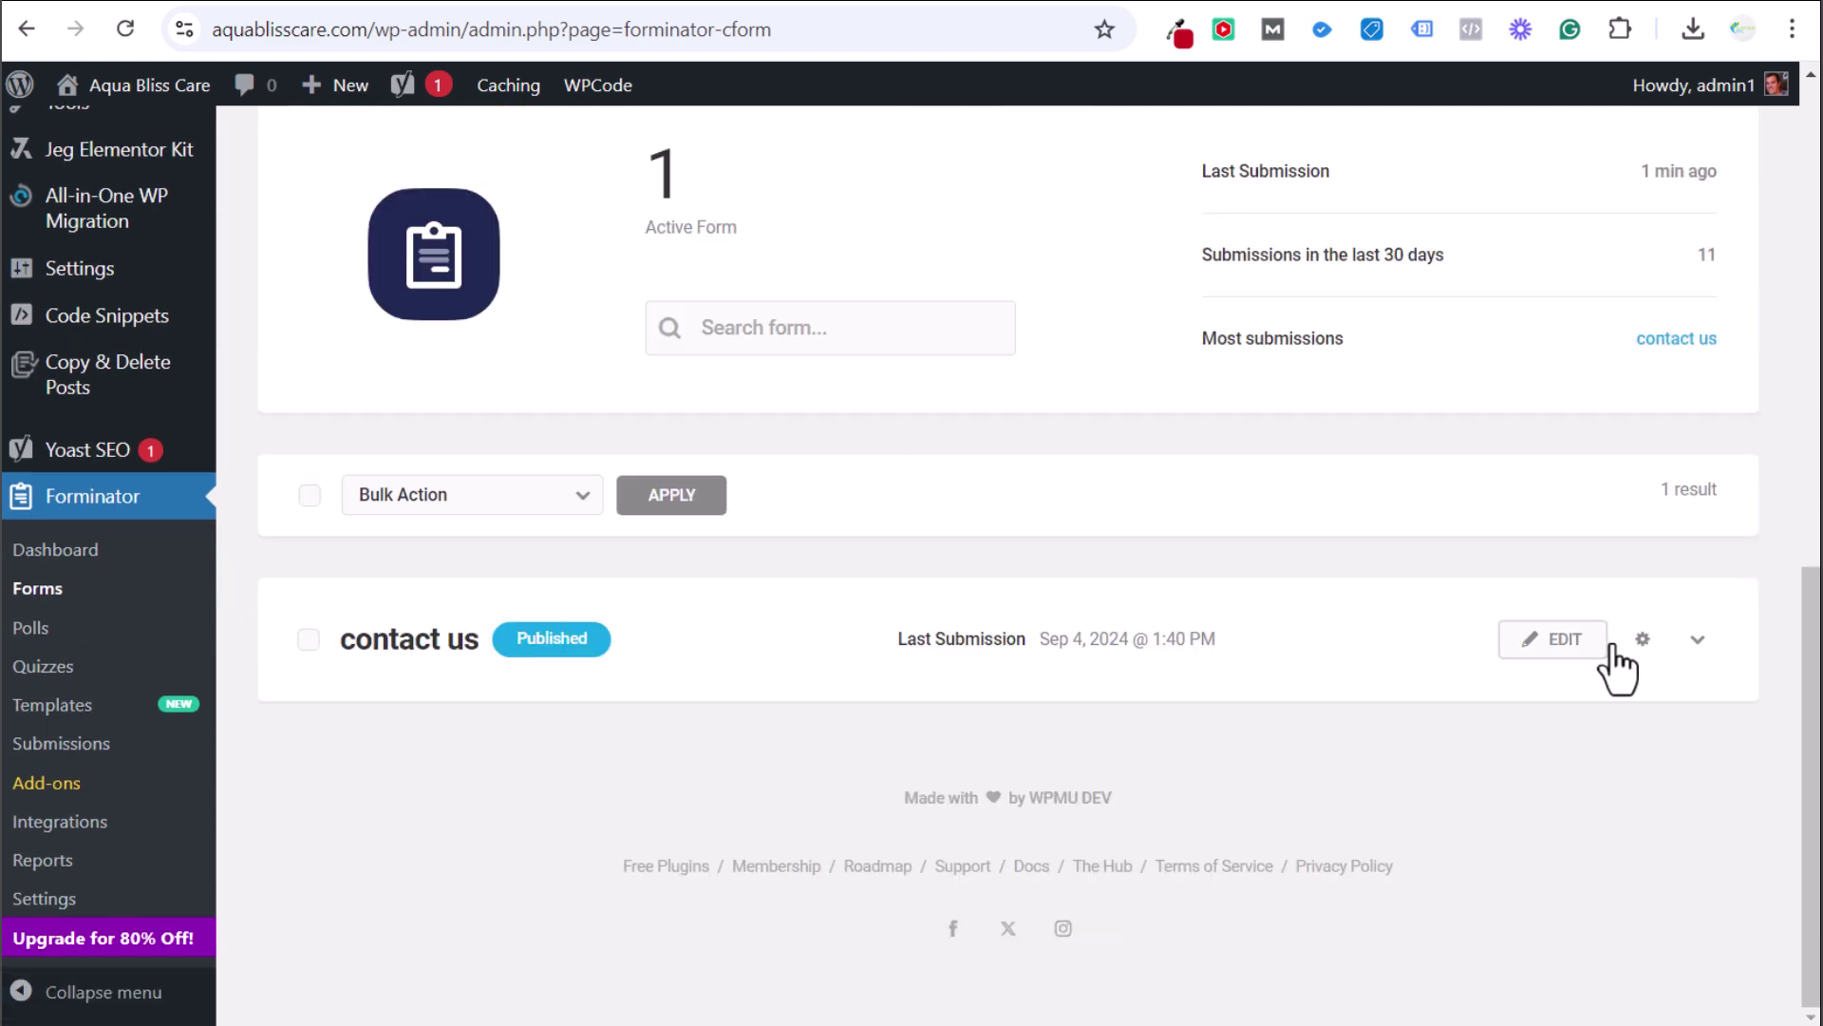
pyautogui.click(1617, 665)
pyautogui.click(1567, 664)
pyautogui.scroll(-8, 1056, 581)
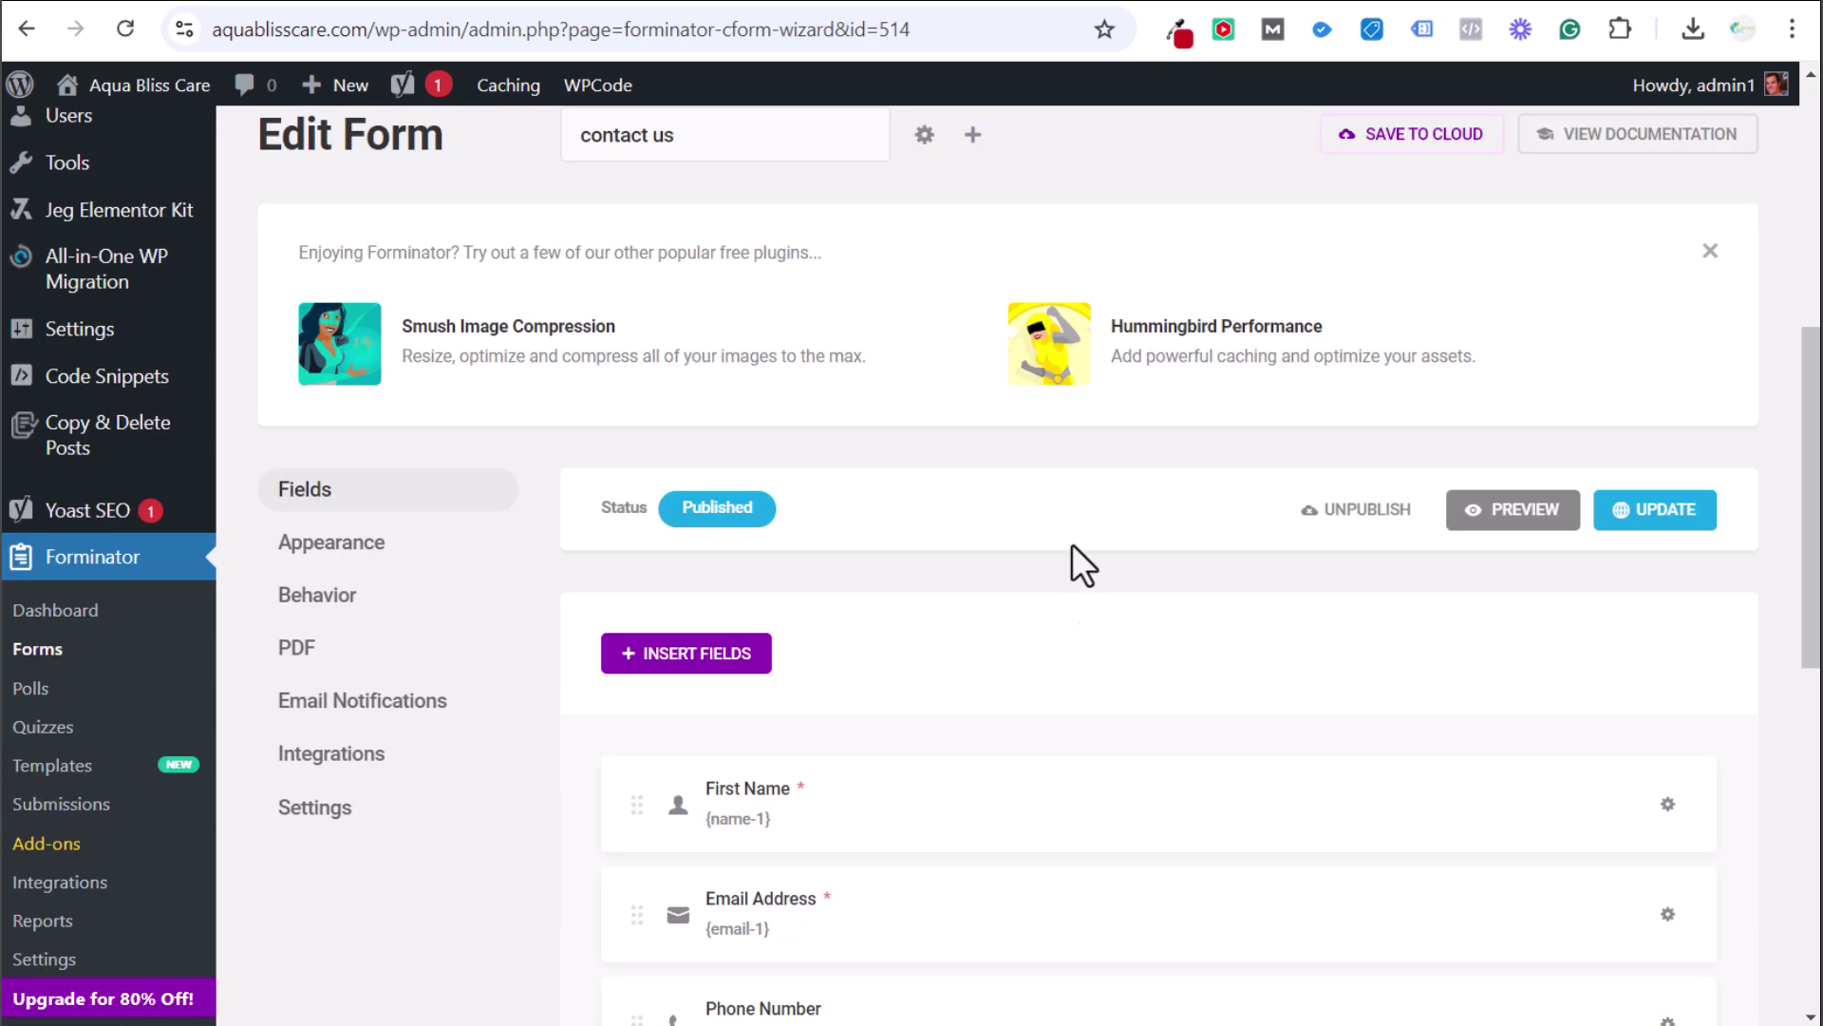
pyautogui.click(318, 253)
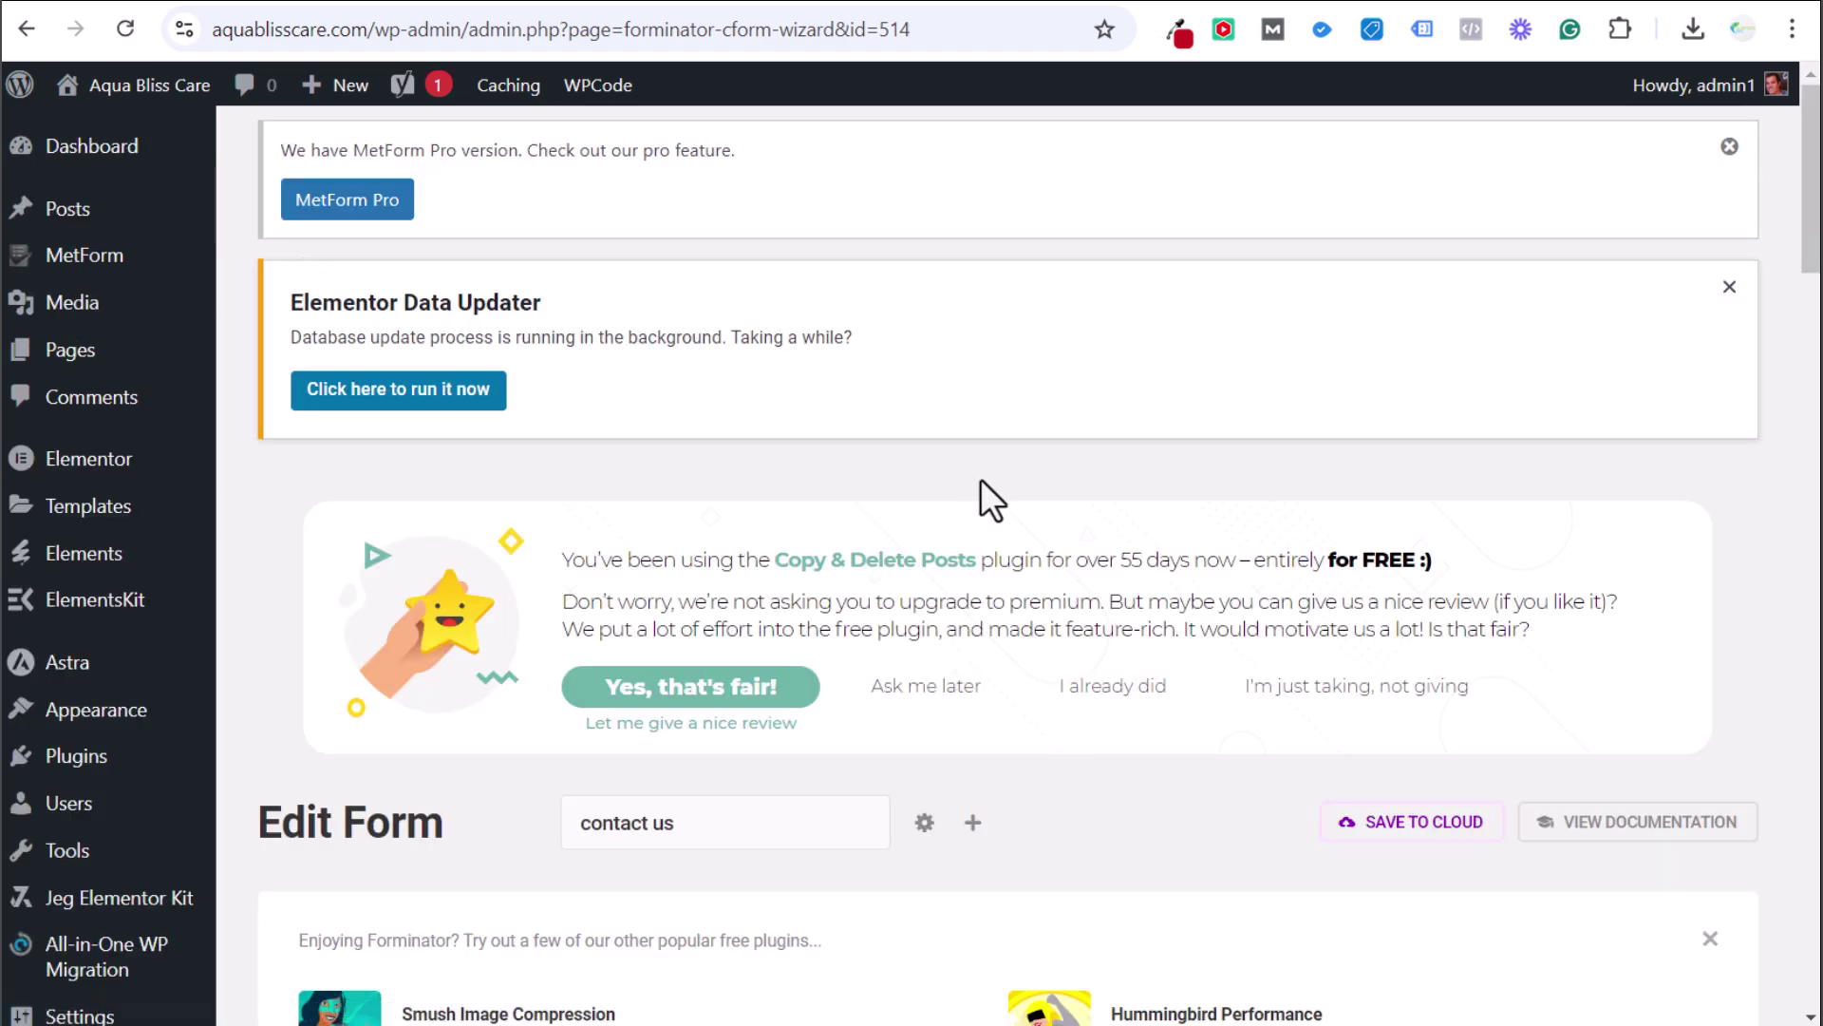
pyautogui.scroll(-6, 978, 475)
pyautogui.scroll(-4, 977, 468)
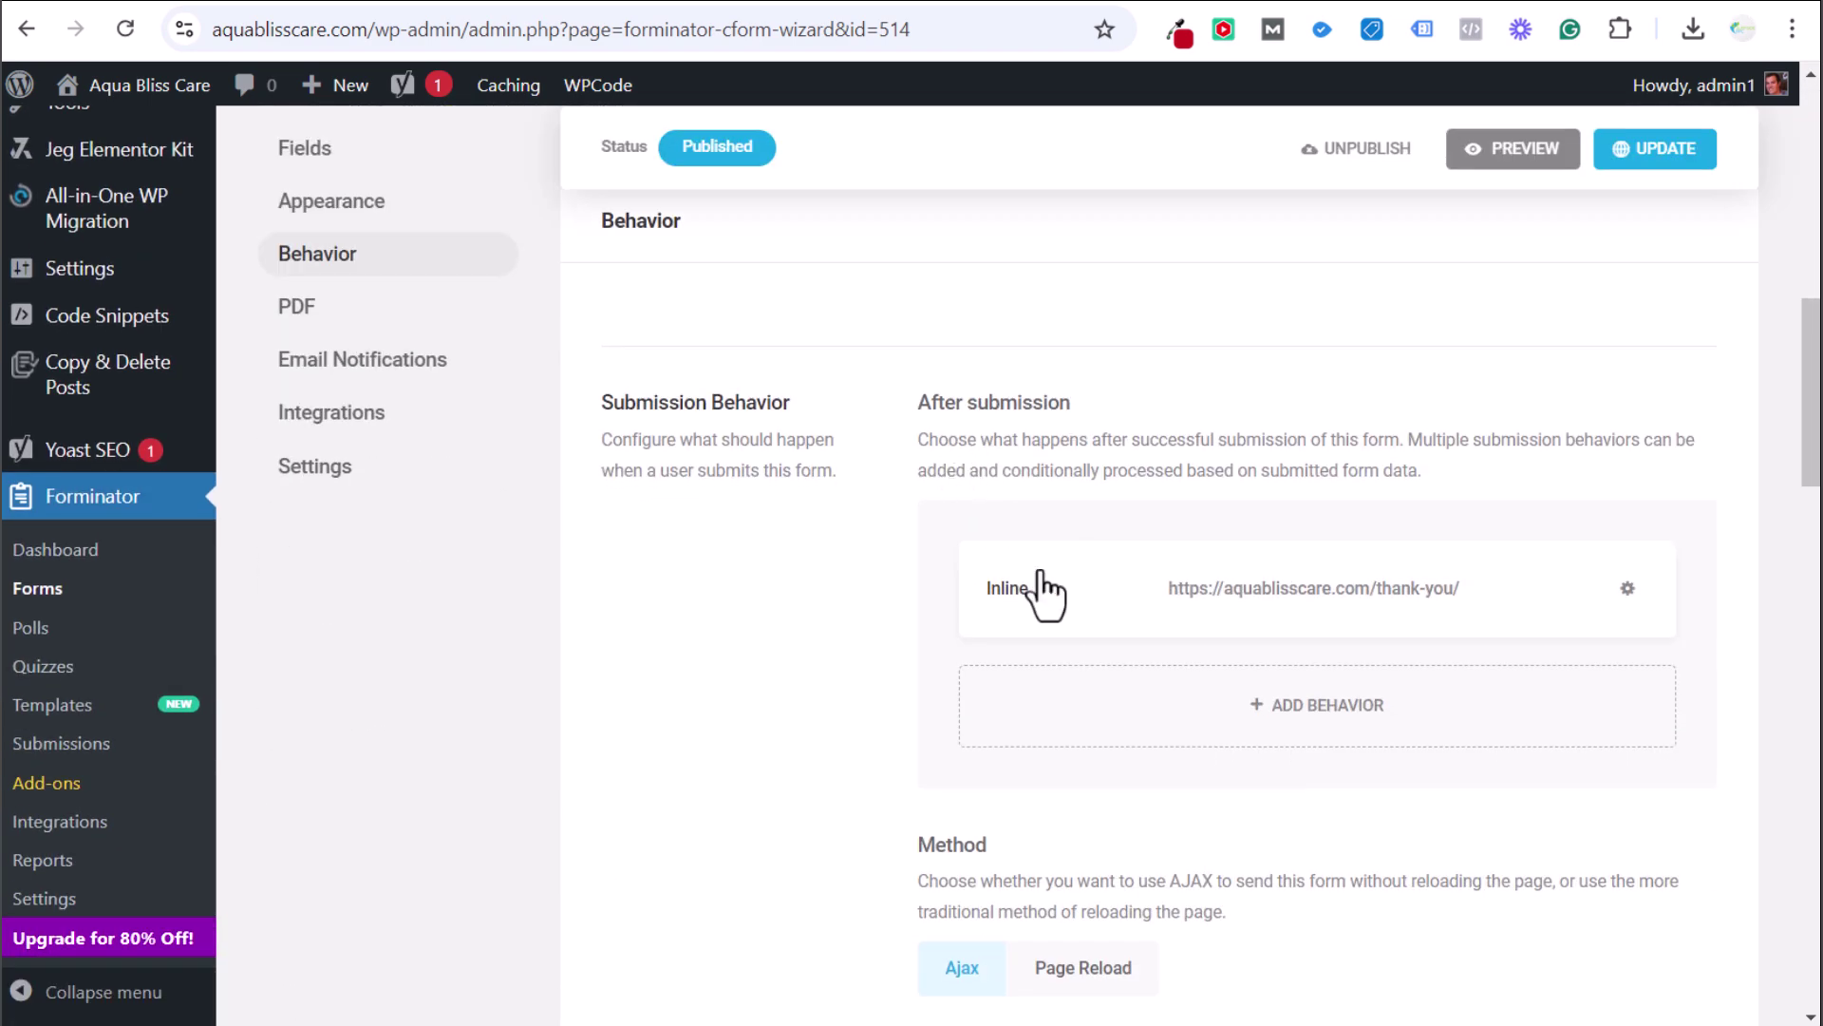
# Rename the after-submission behavior's label to "Redirect", apply it and update the form
pyautogui.click(1172, 582)
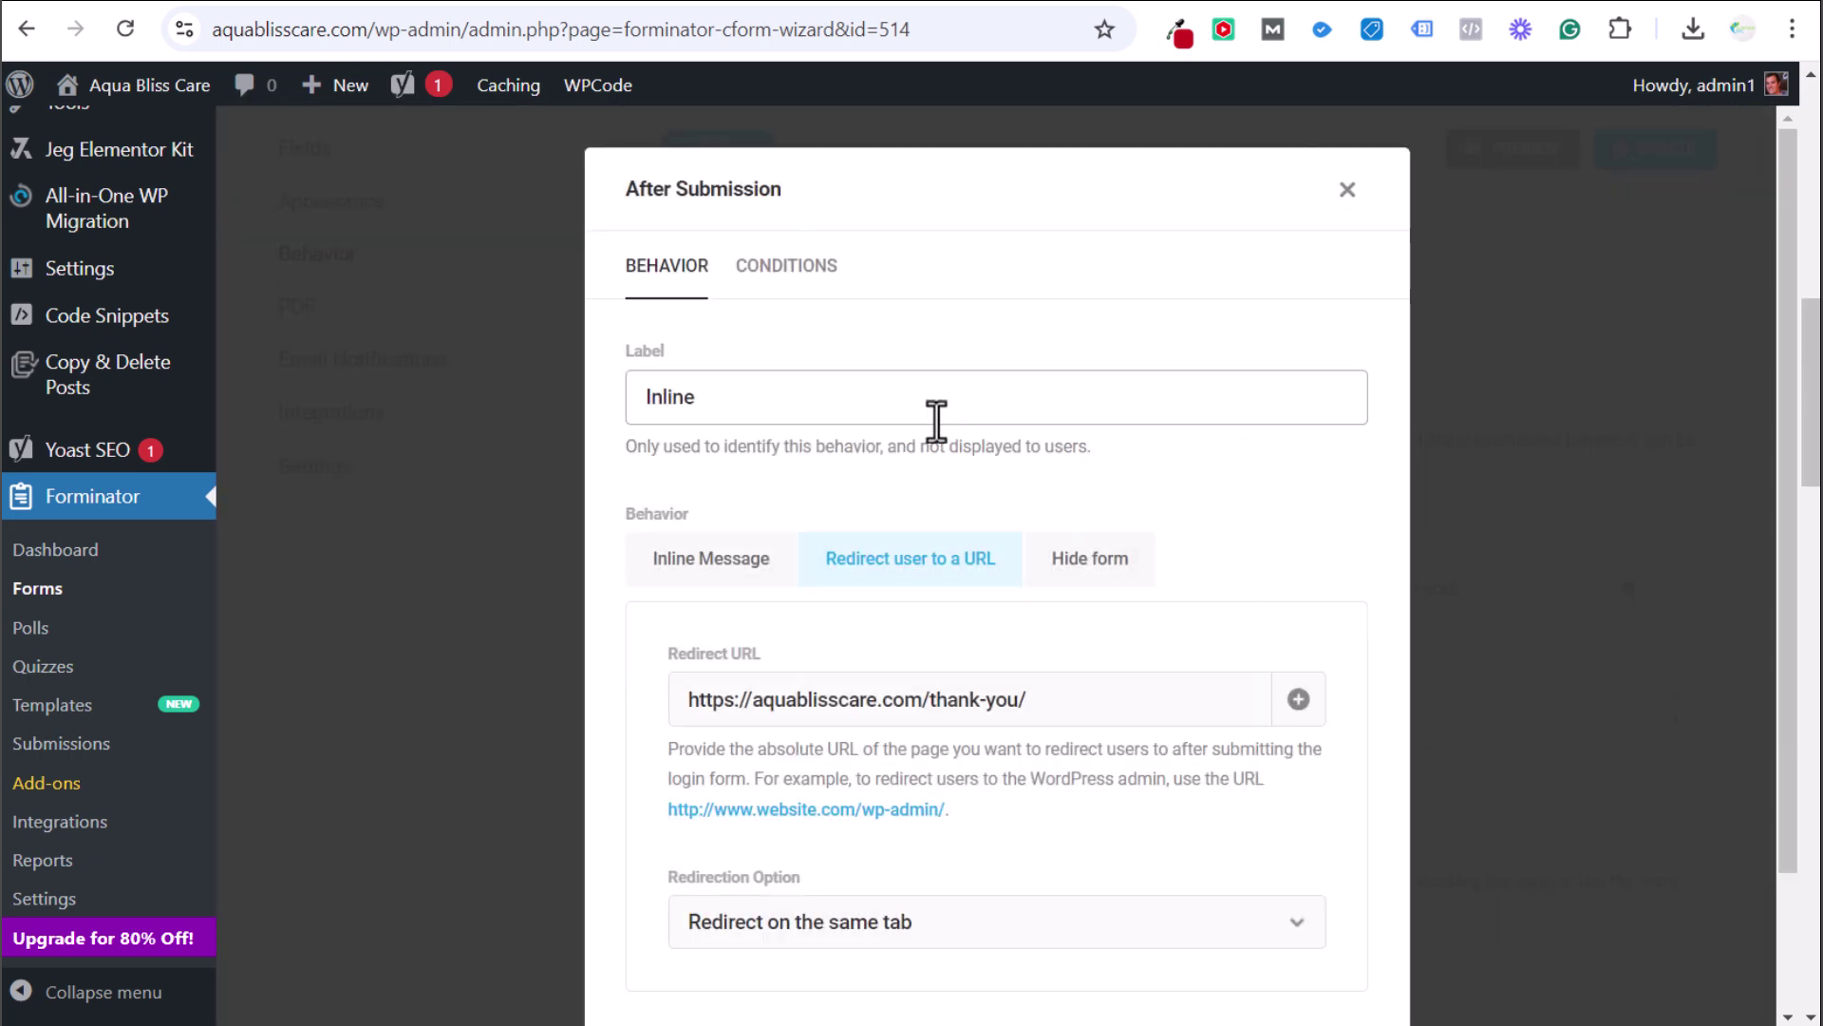
pyautogui.doubleClick(653, 397)
pyautogui.write('Redirect')
pyautogui.click(1273, 343)
pyautogui.scroll(-2, 1348, 797)
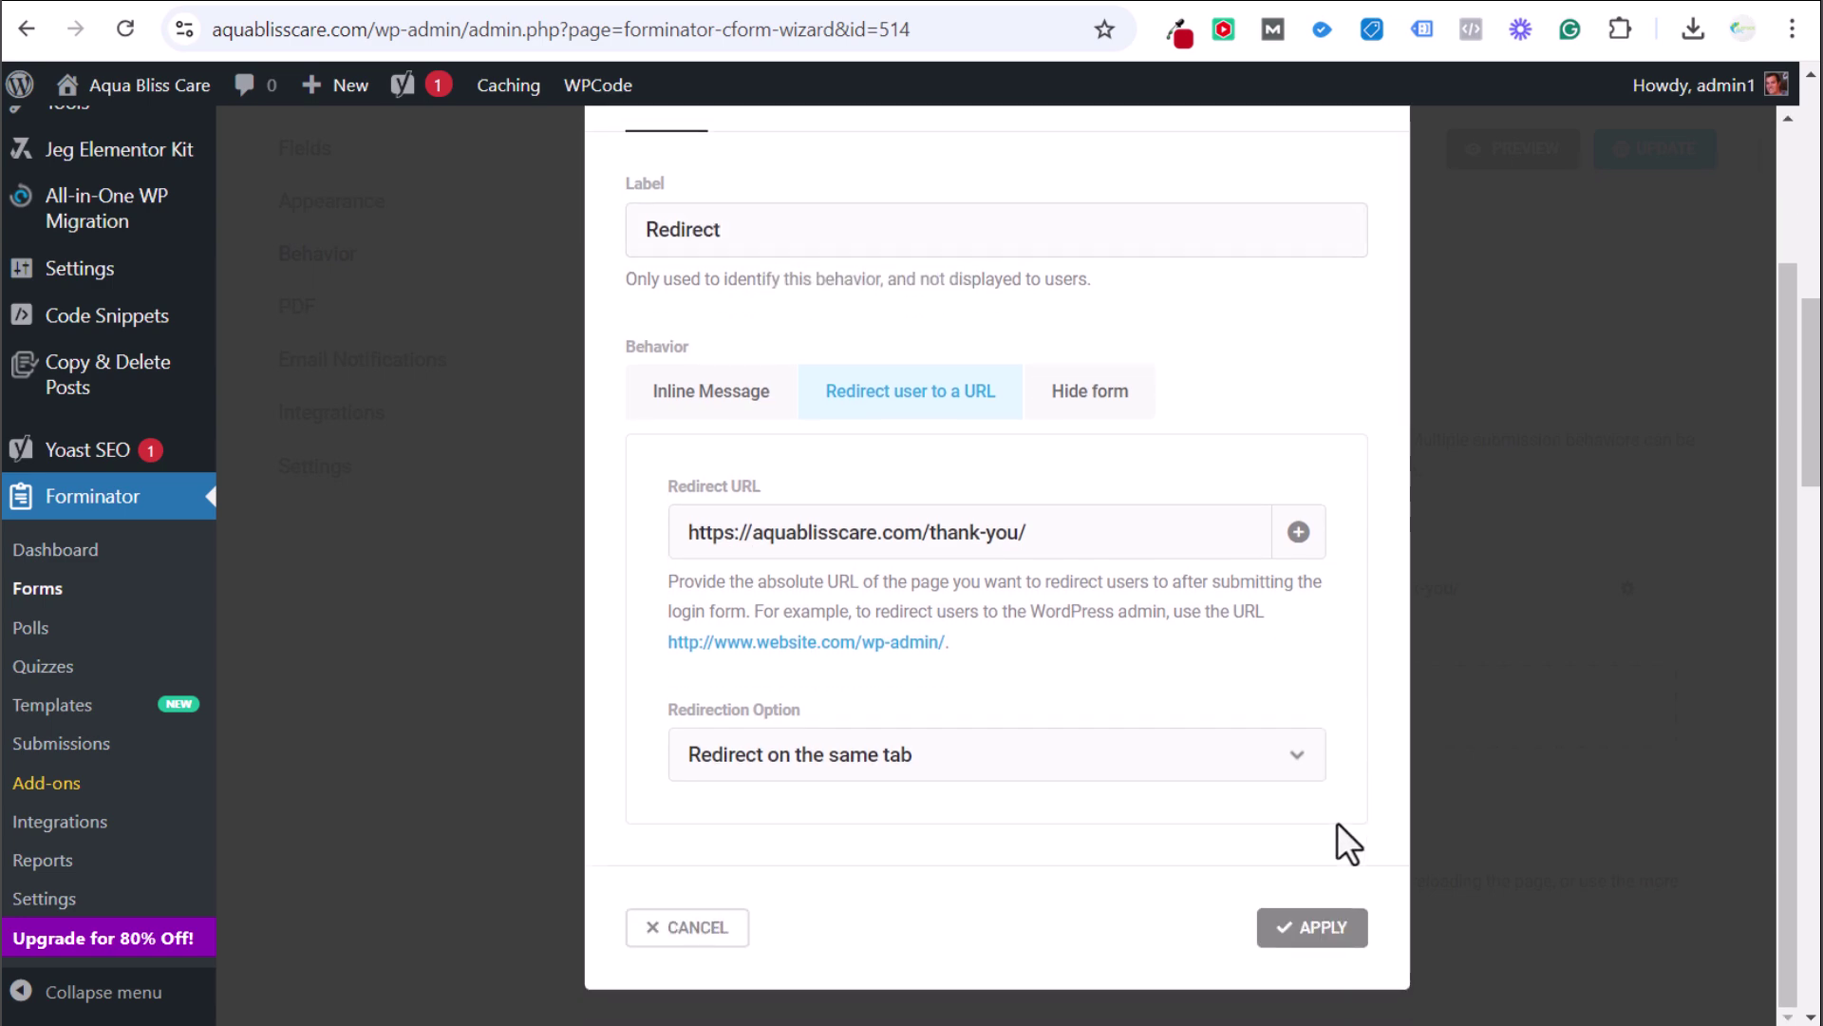
pyautogui.click(1312, 926)
pyautogui.click(1662, 152)
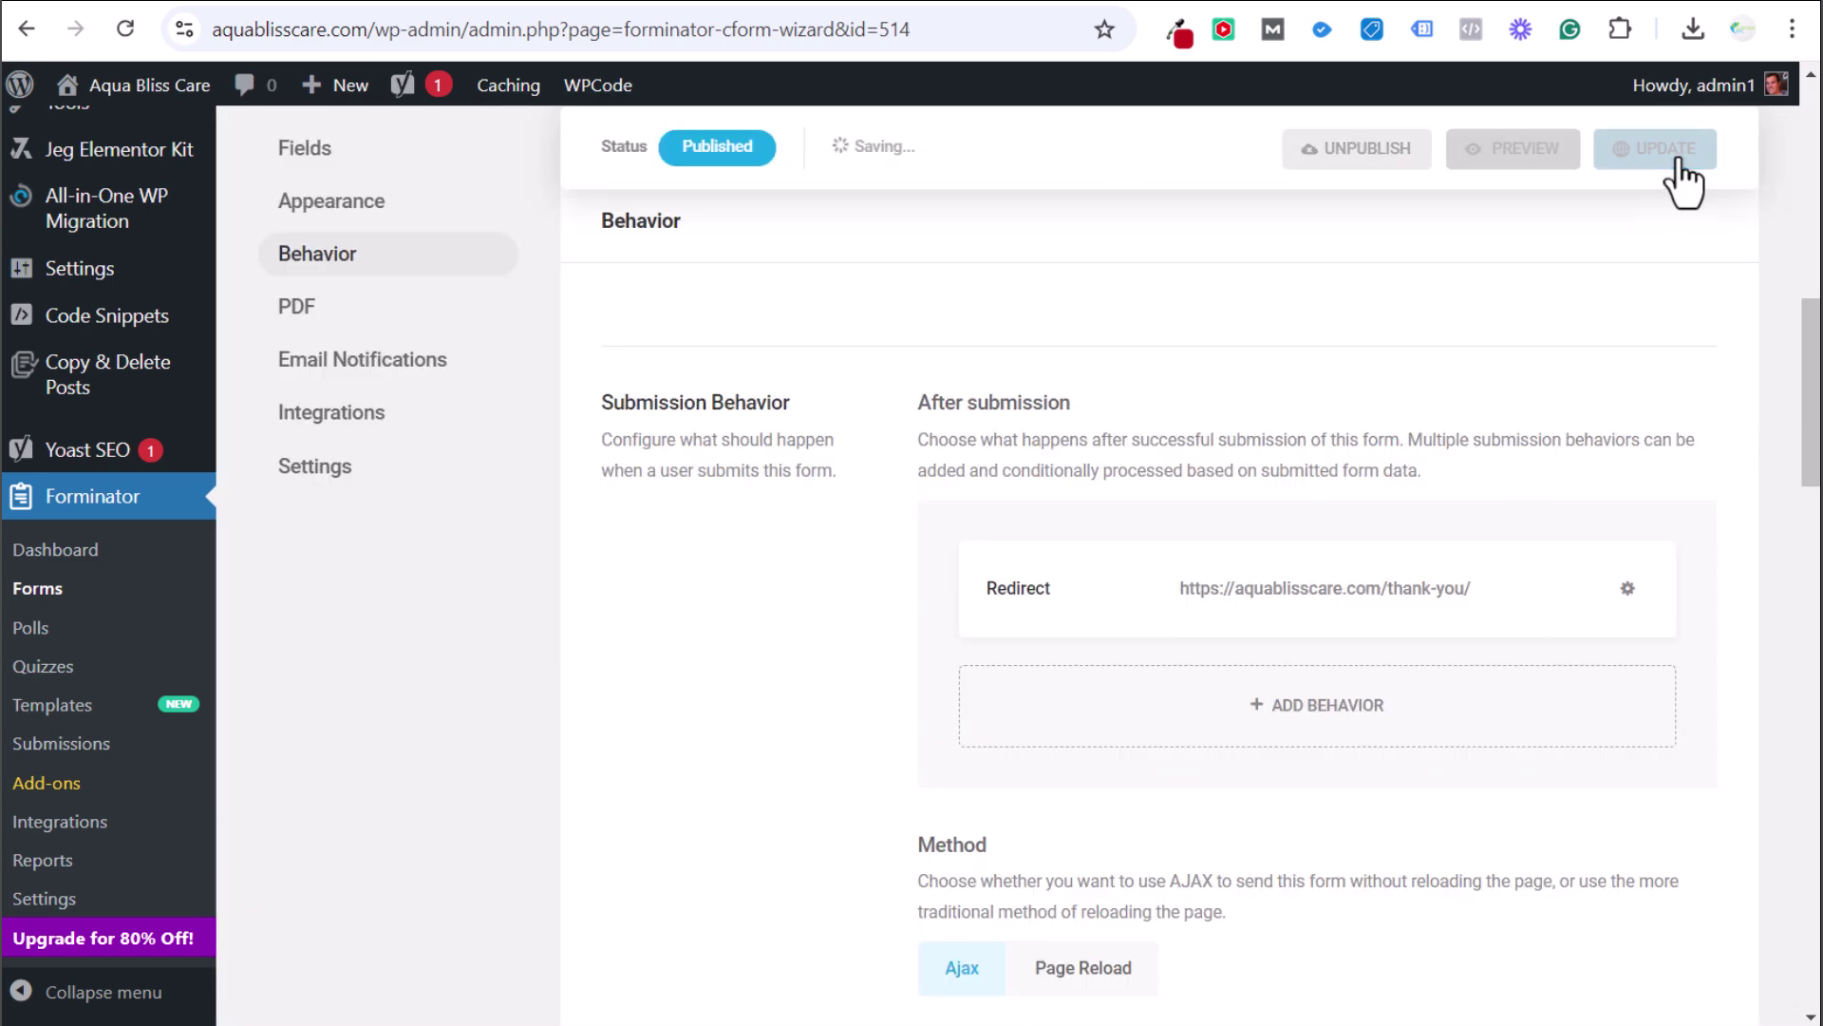
# Review the live contact page, the "Contact Form Button Clicked" trigger in Tag Manager and the form's redirect behavior in Forminator
pyautogui.click(456, 2)
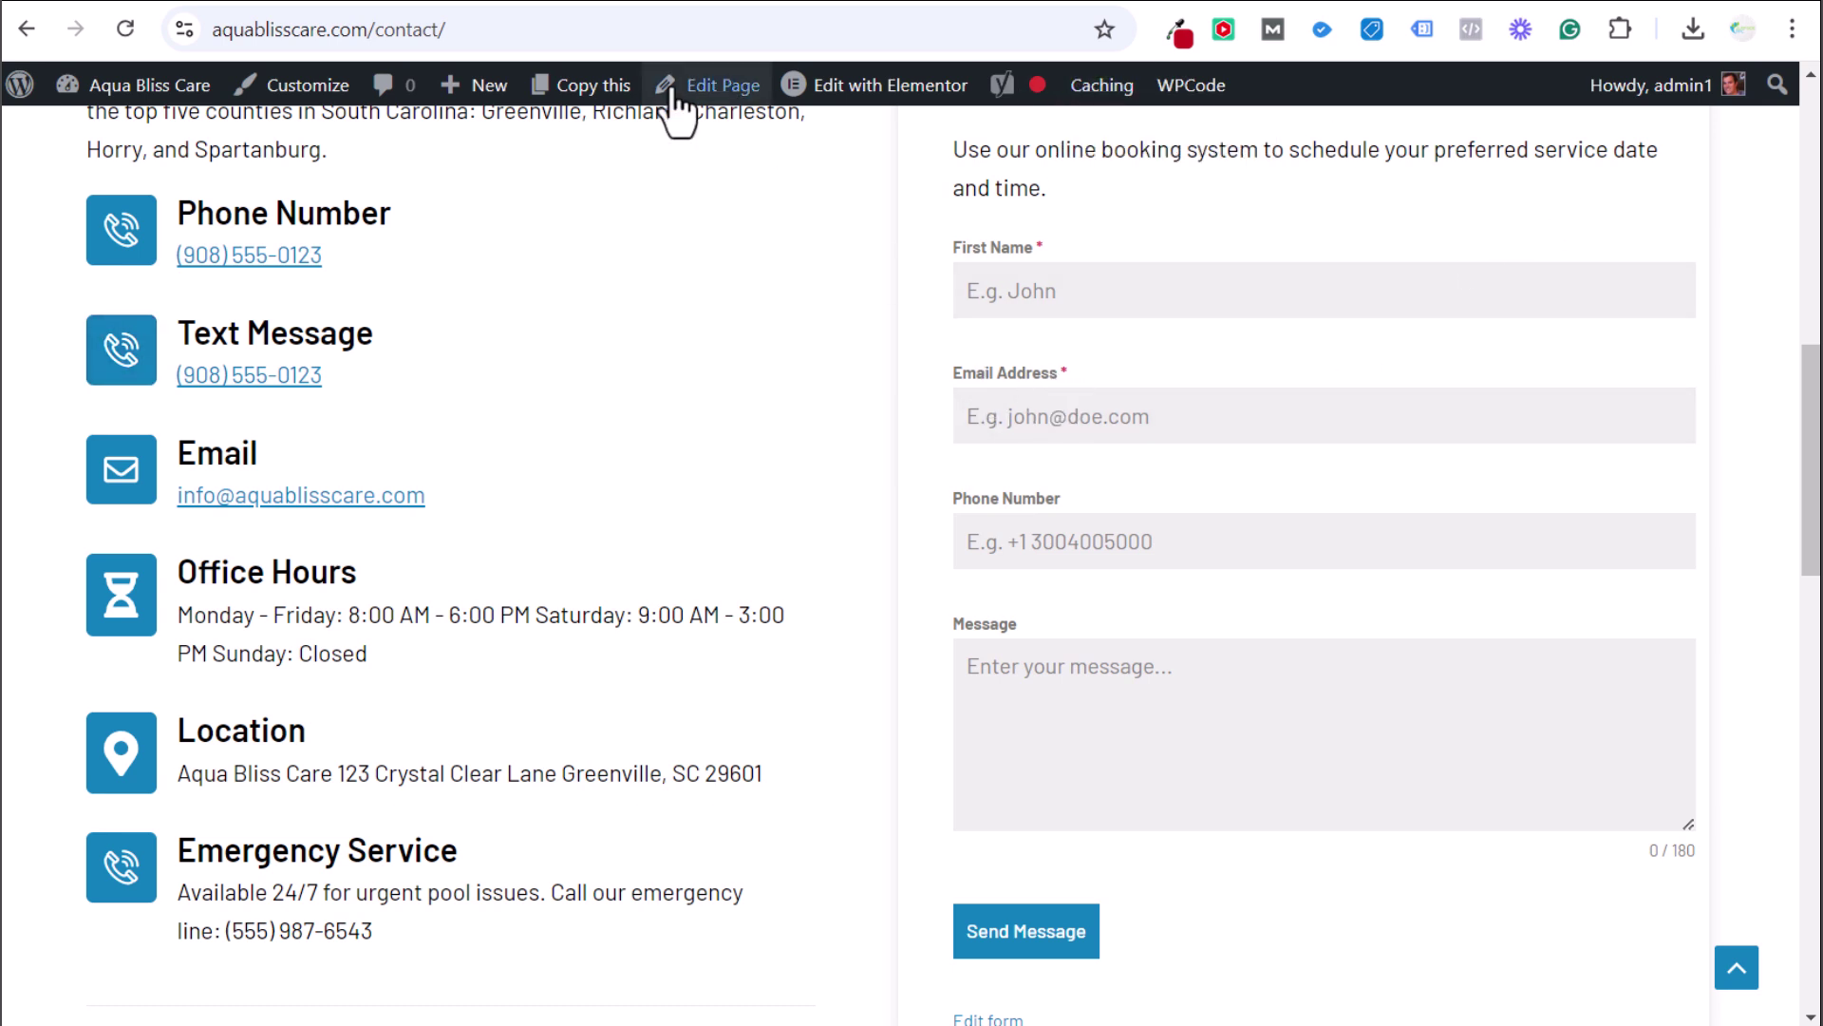
pyautogui.click(579, 7)
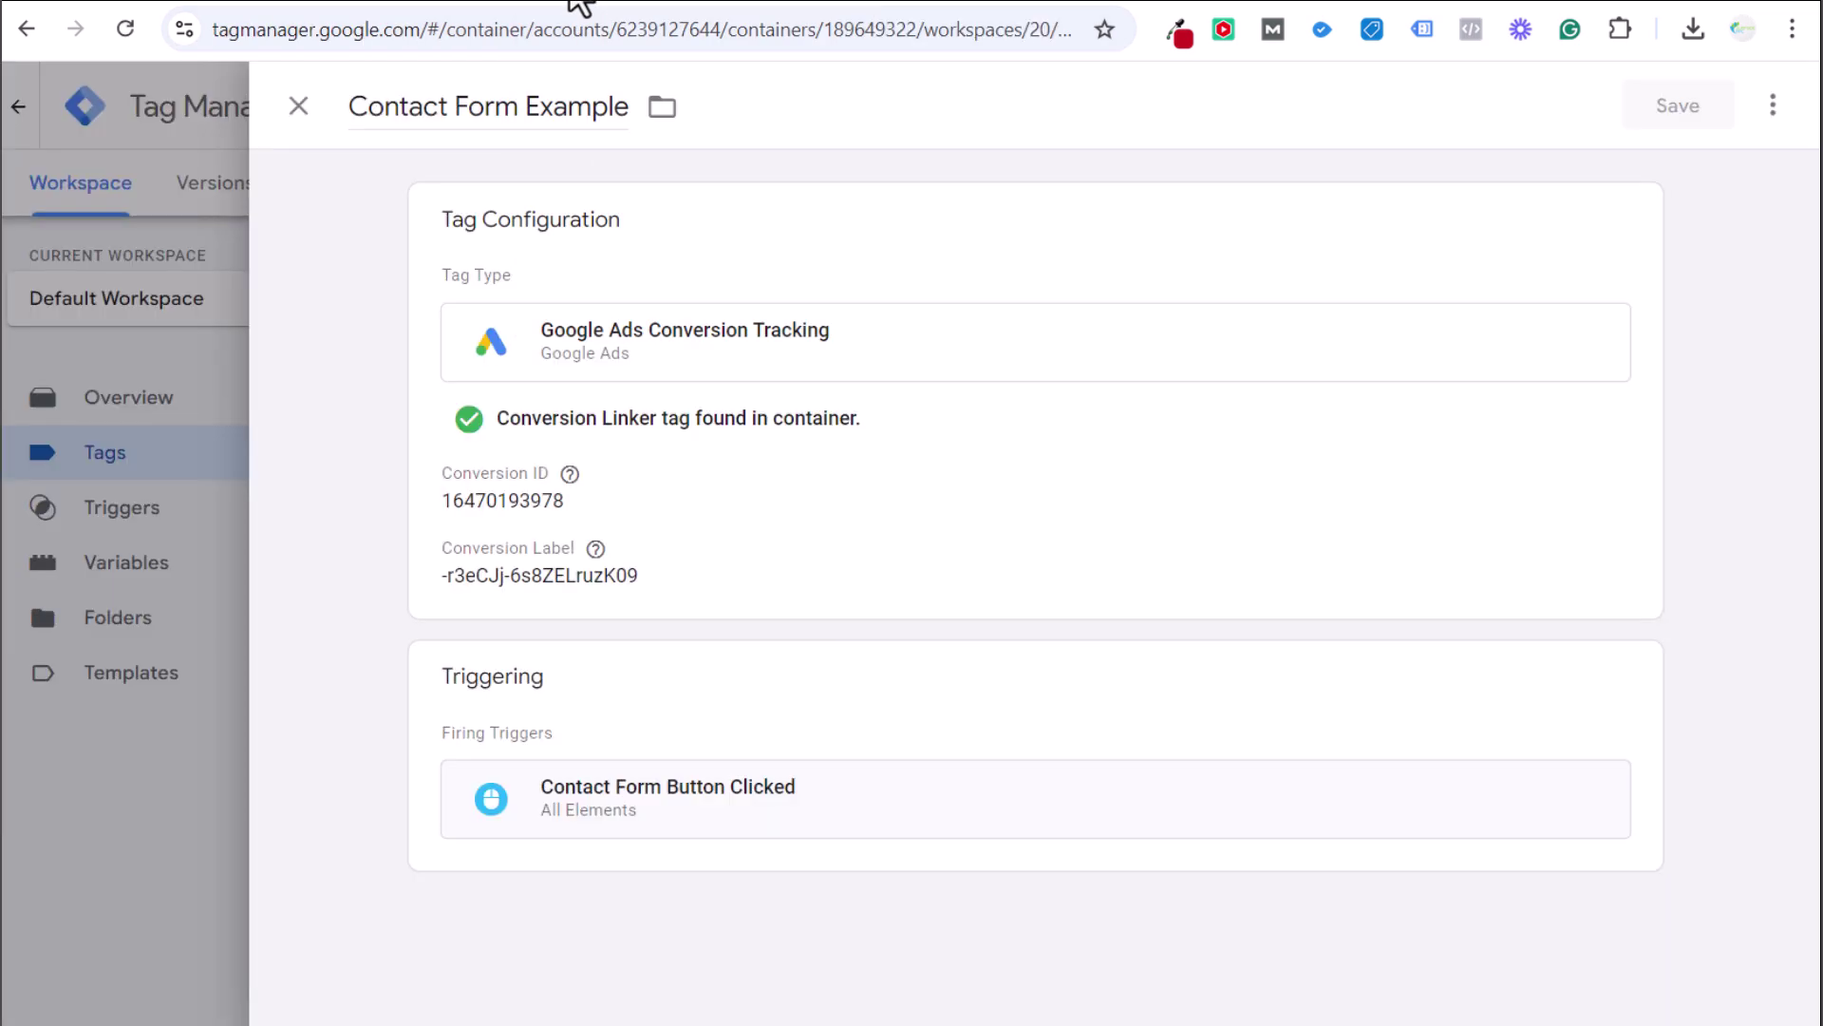
pyautogui.click(867, 836)
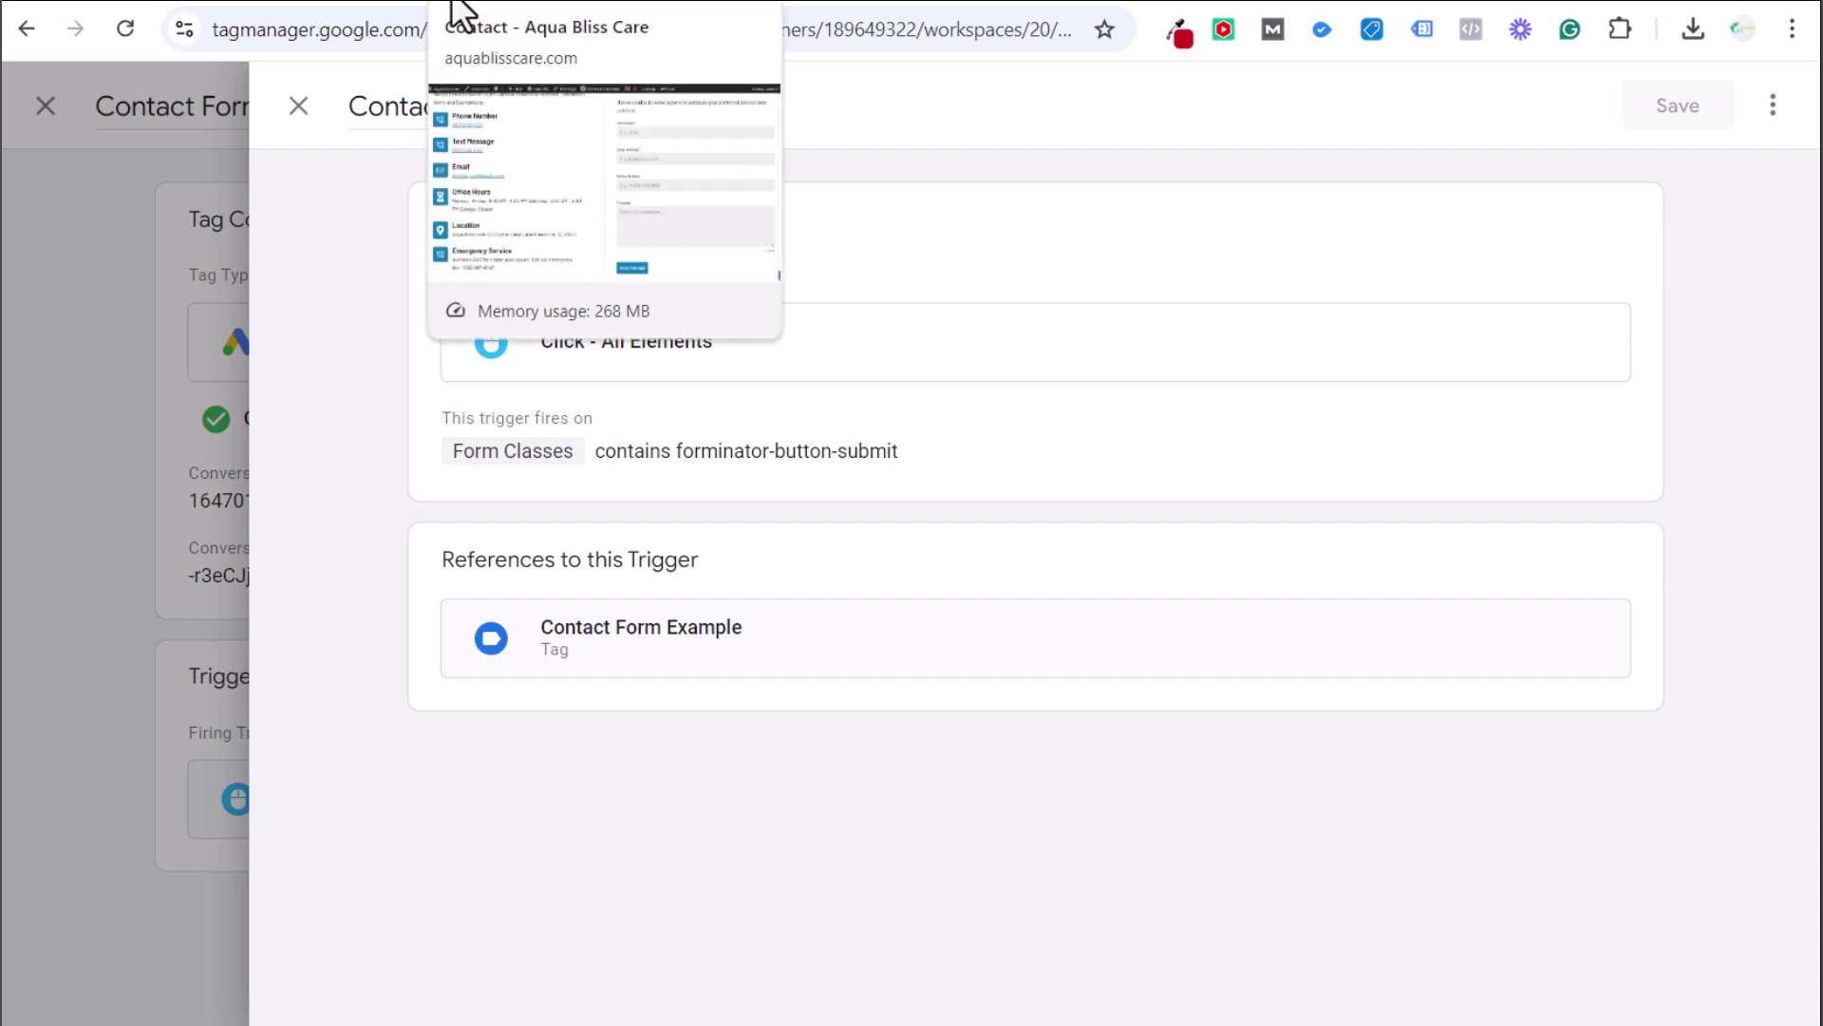
pyautogui.click(454, 10)
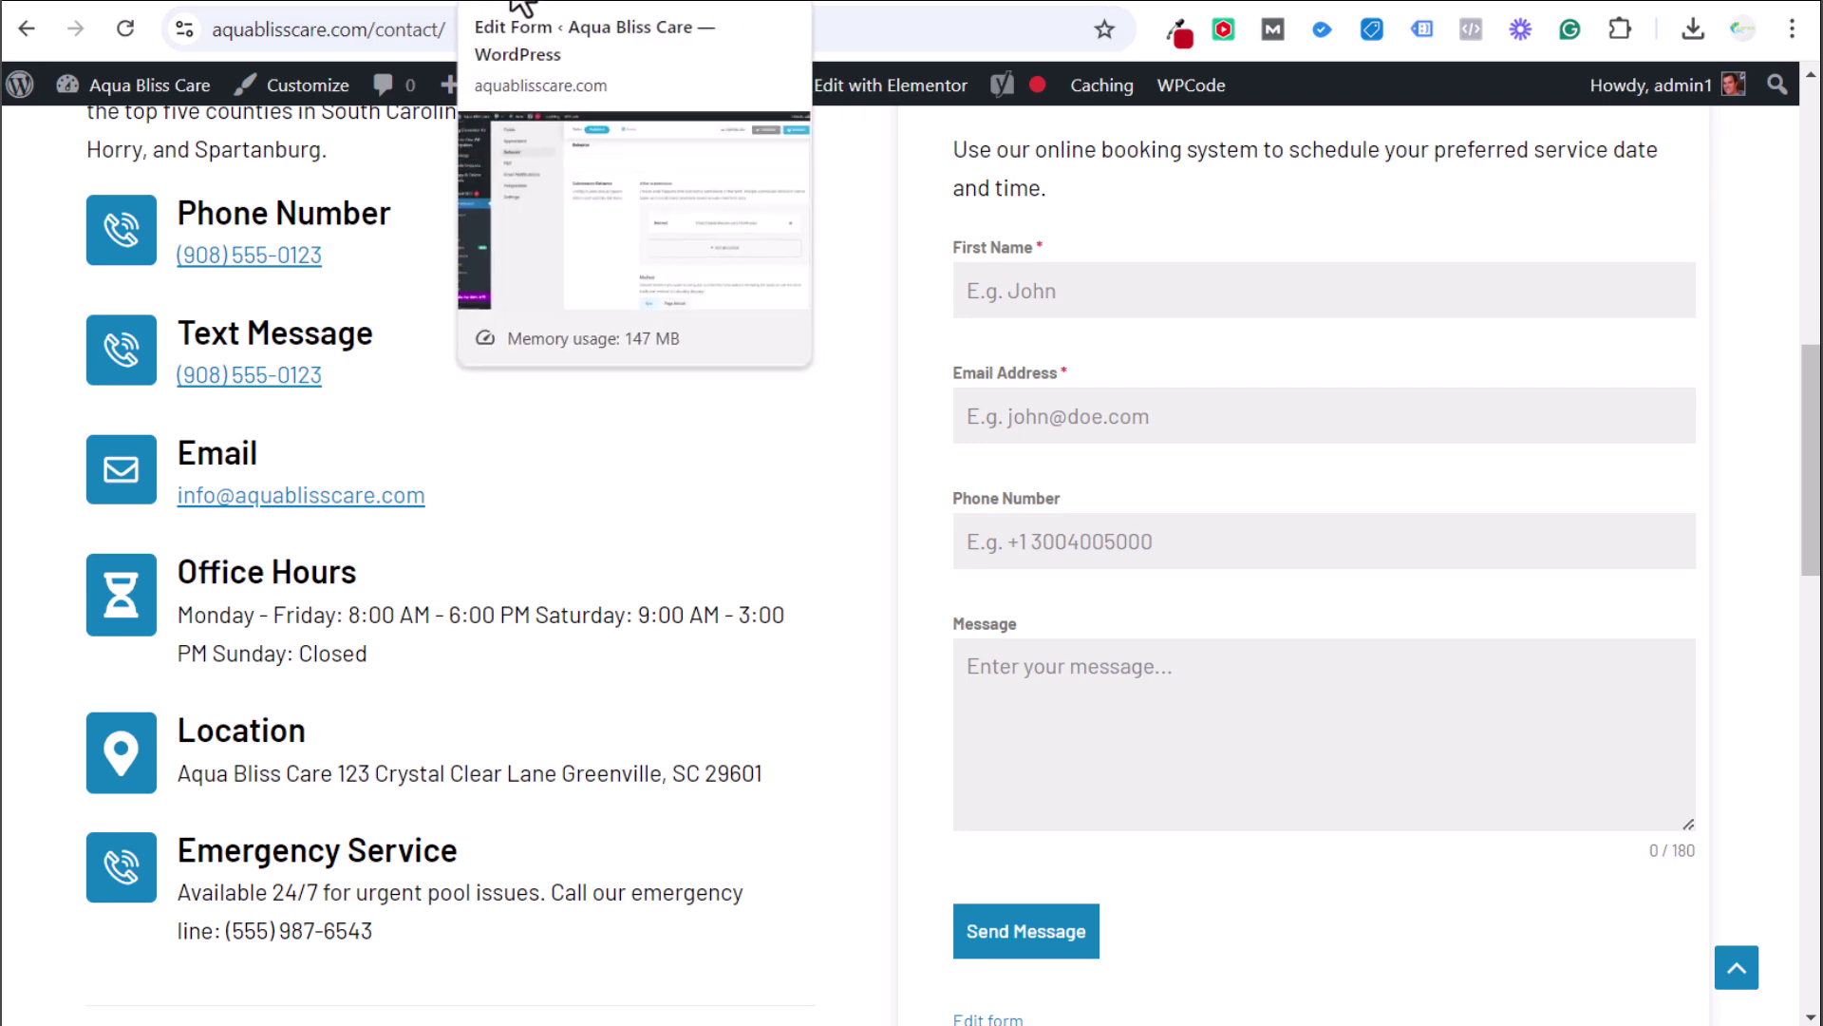
pyautogui.click(518, 8)
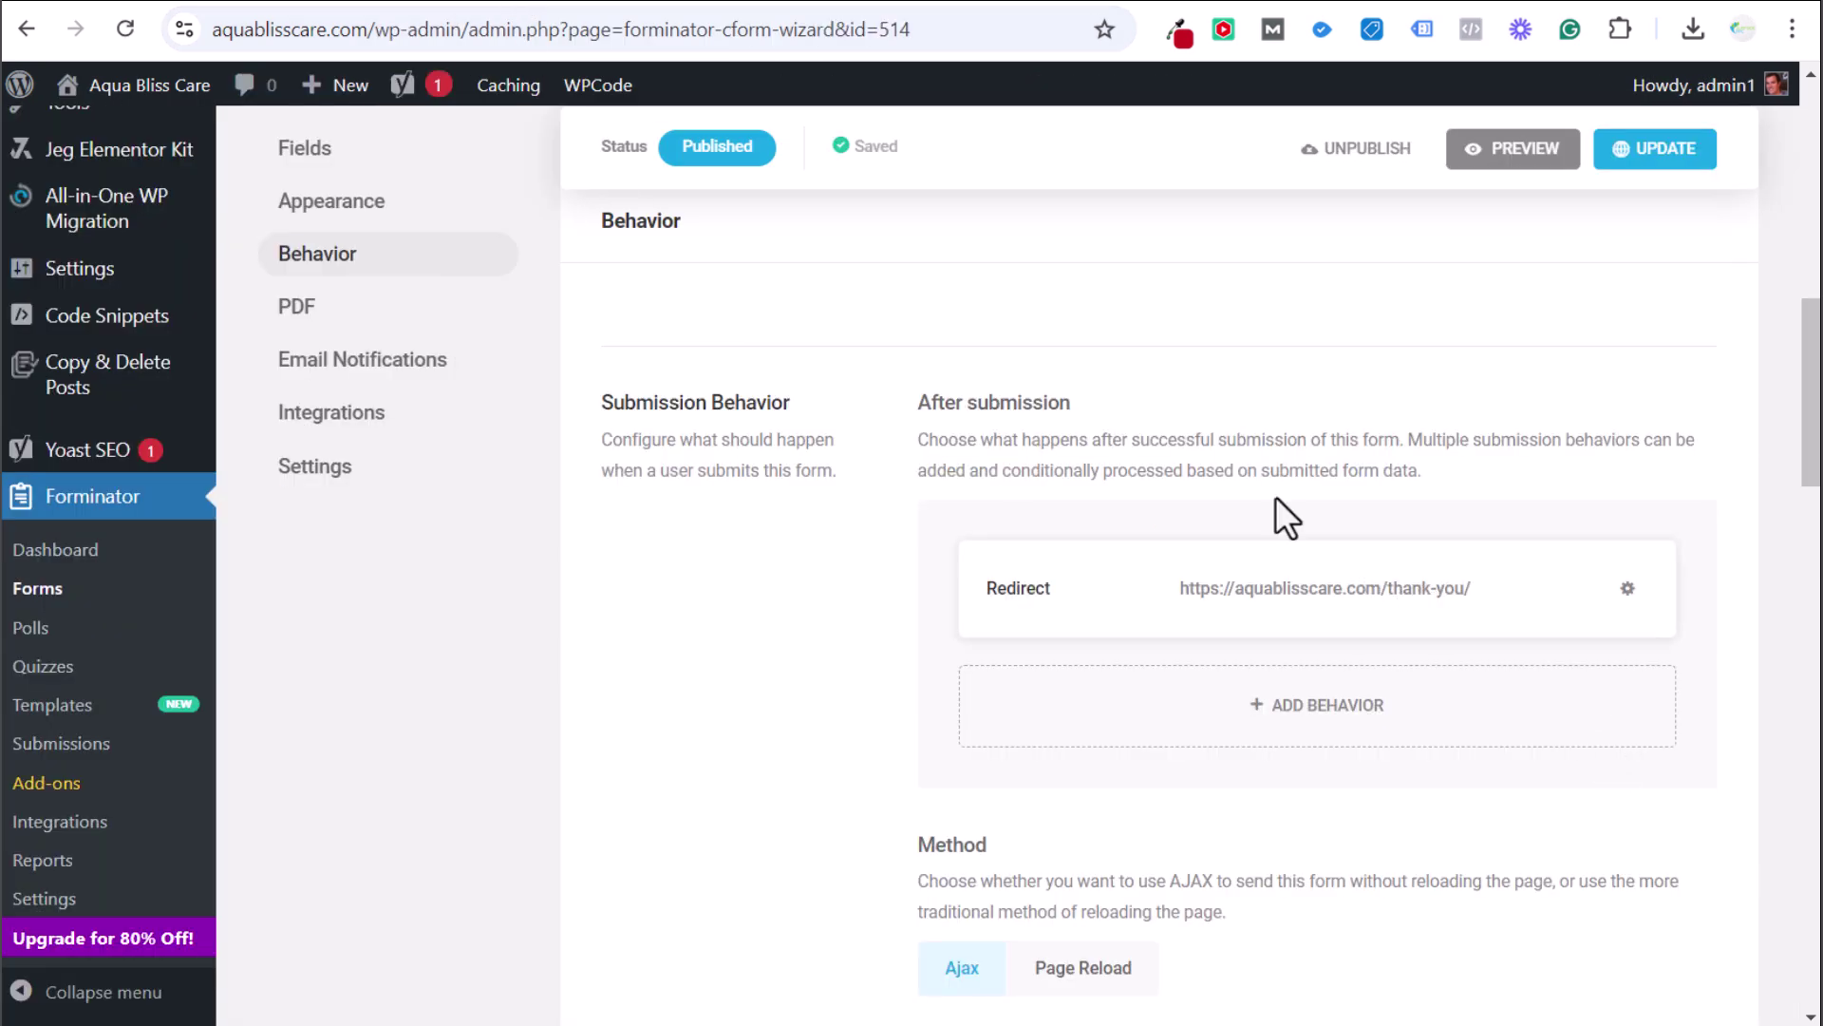
pyautogui.click(580, 5)
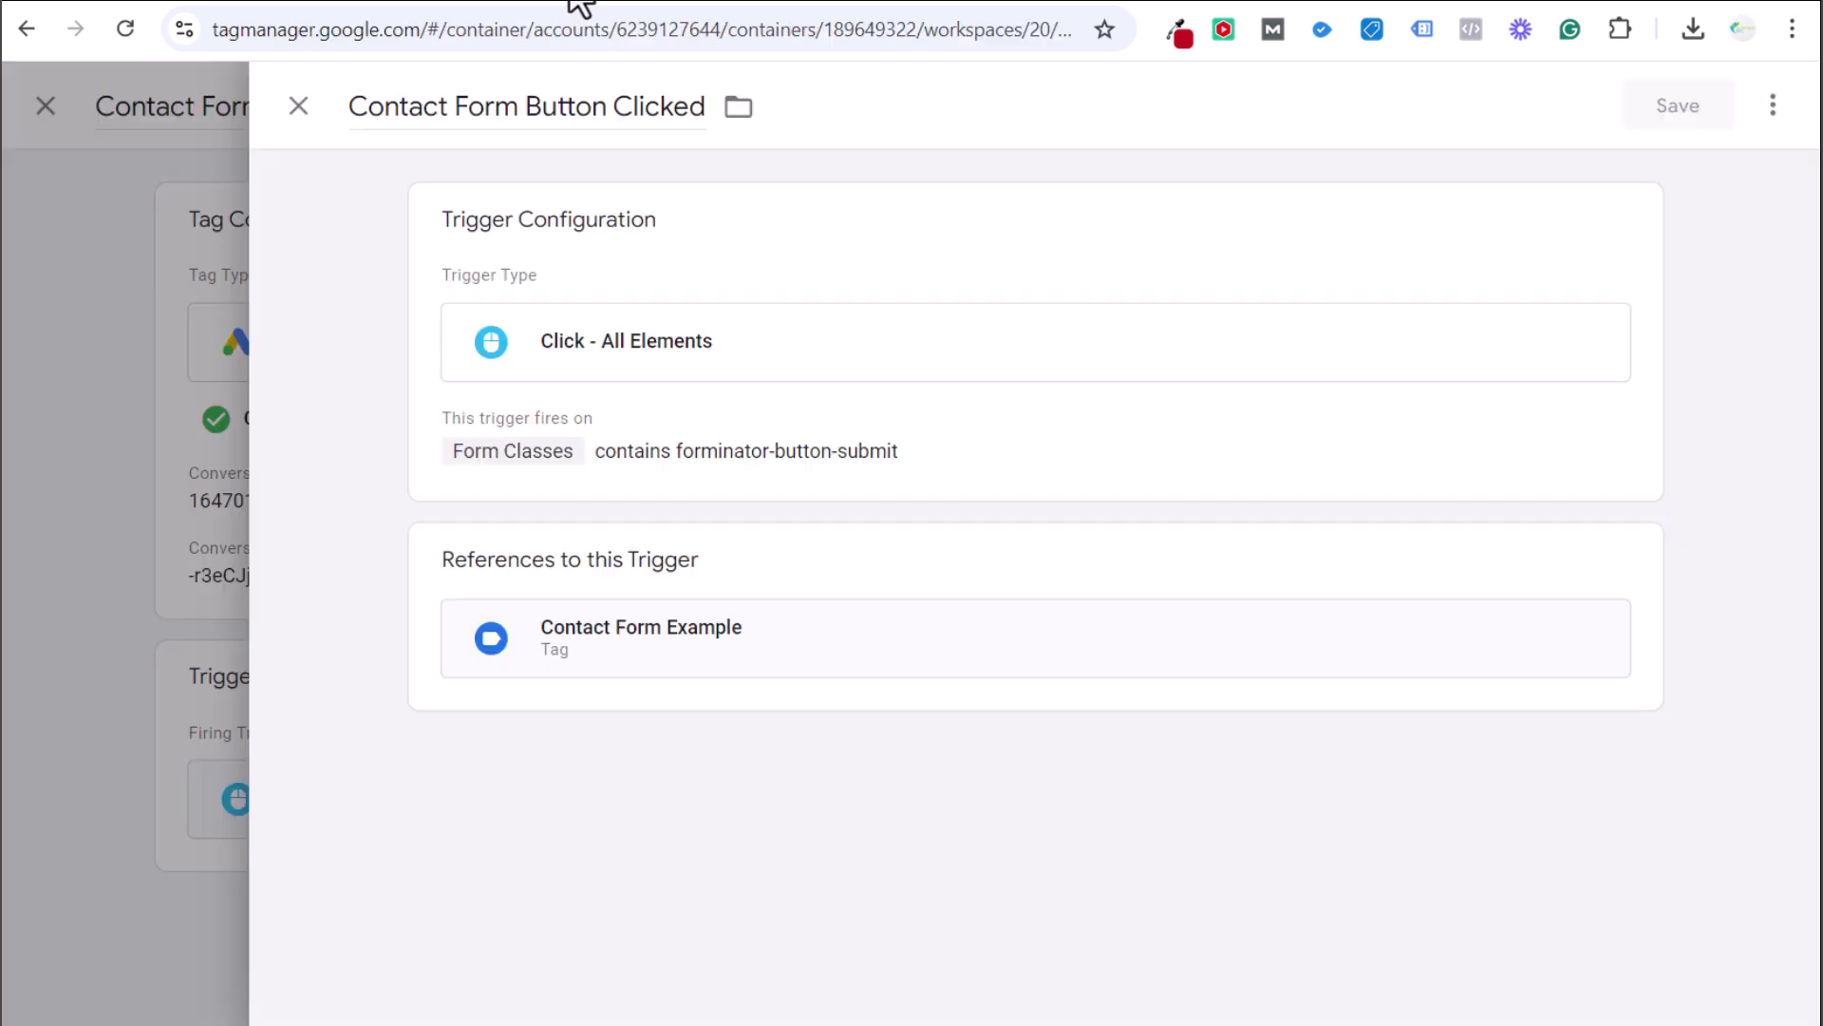
# Open the firing trigger of the Contact Form Example tag for editing and change its trigger type to Page View
pyautogui.click(1209, 664)
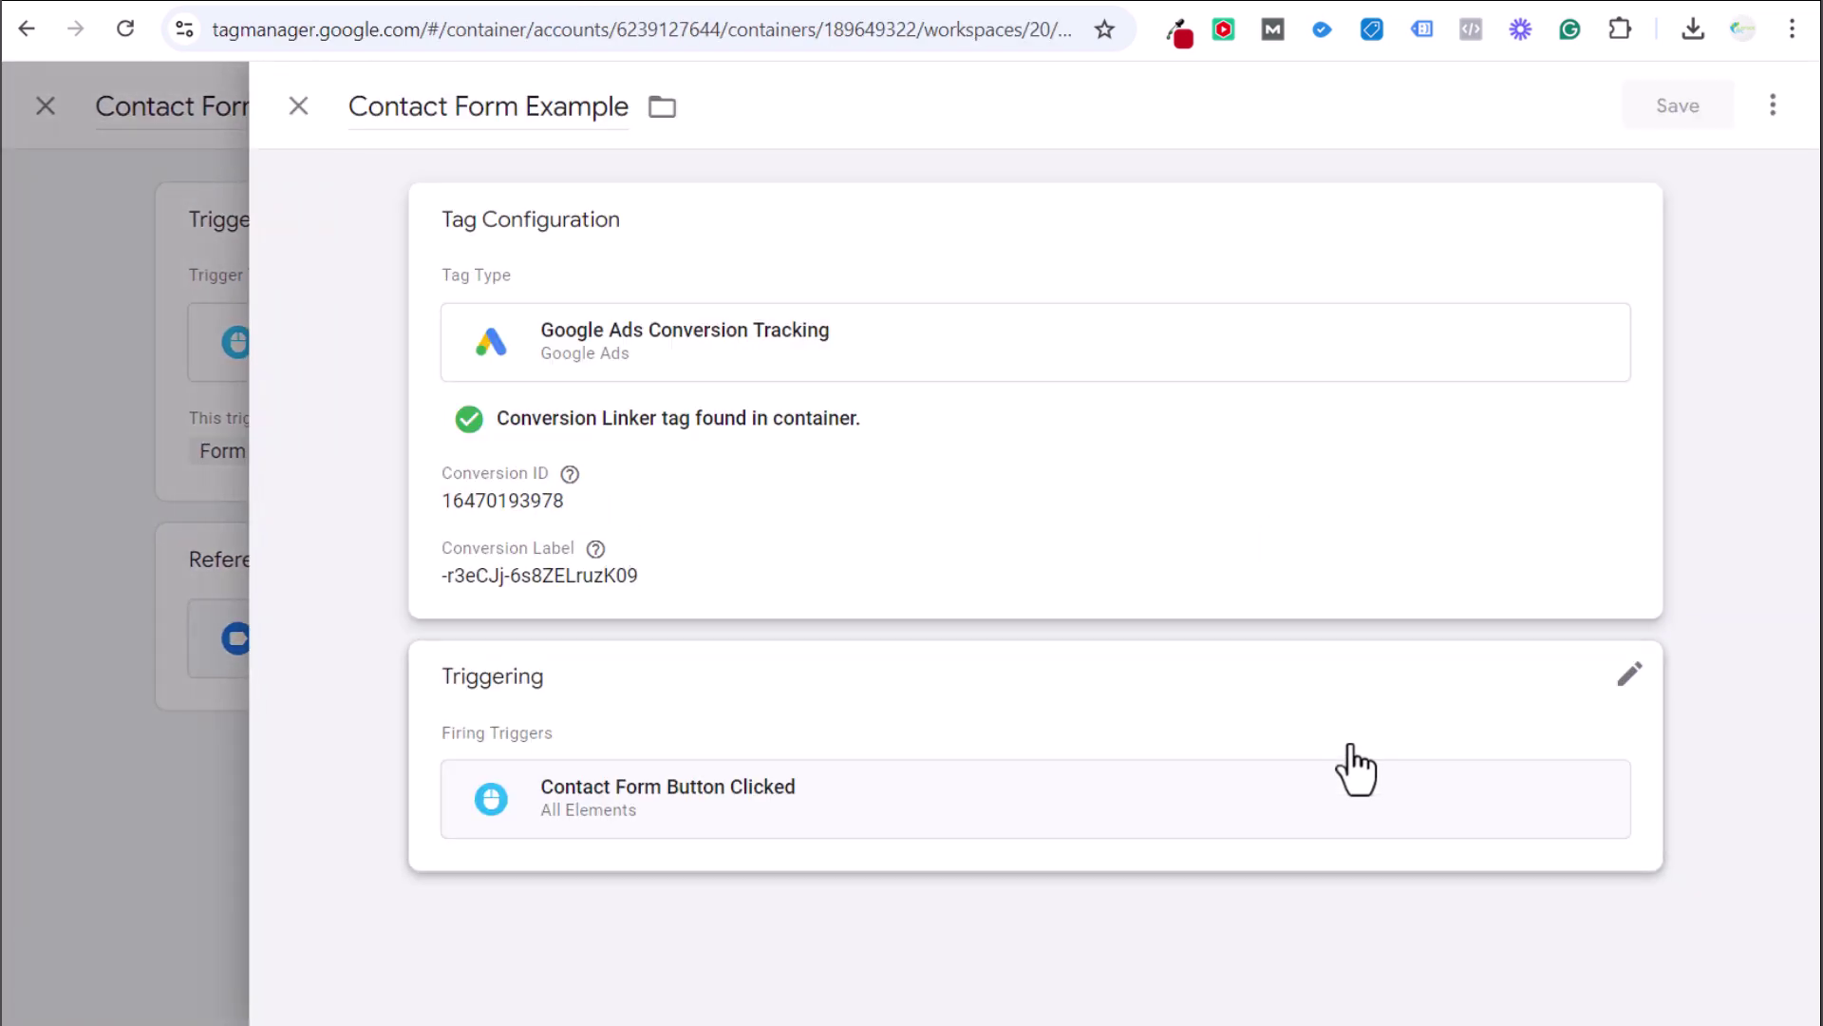
pyautogui.click(1360, 742)
pyautogui.click(1359, 828)
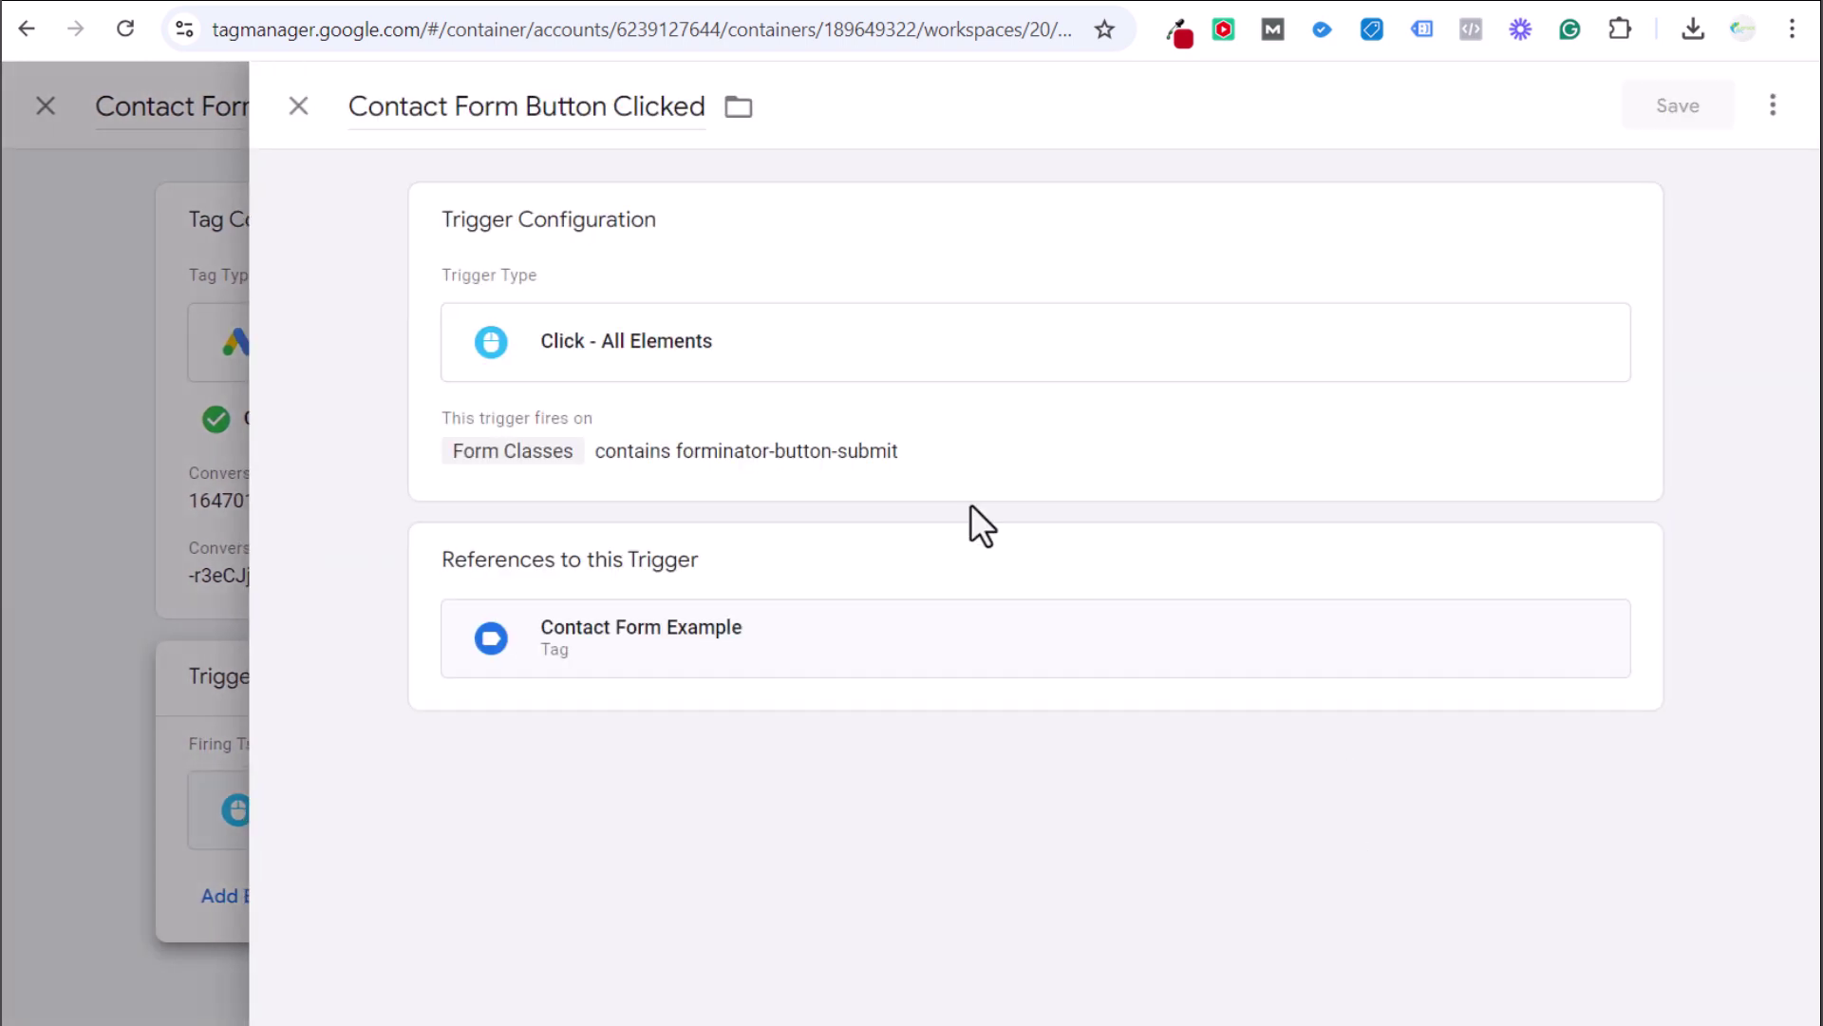
pyautogui.click(1005, 423)
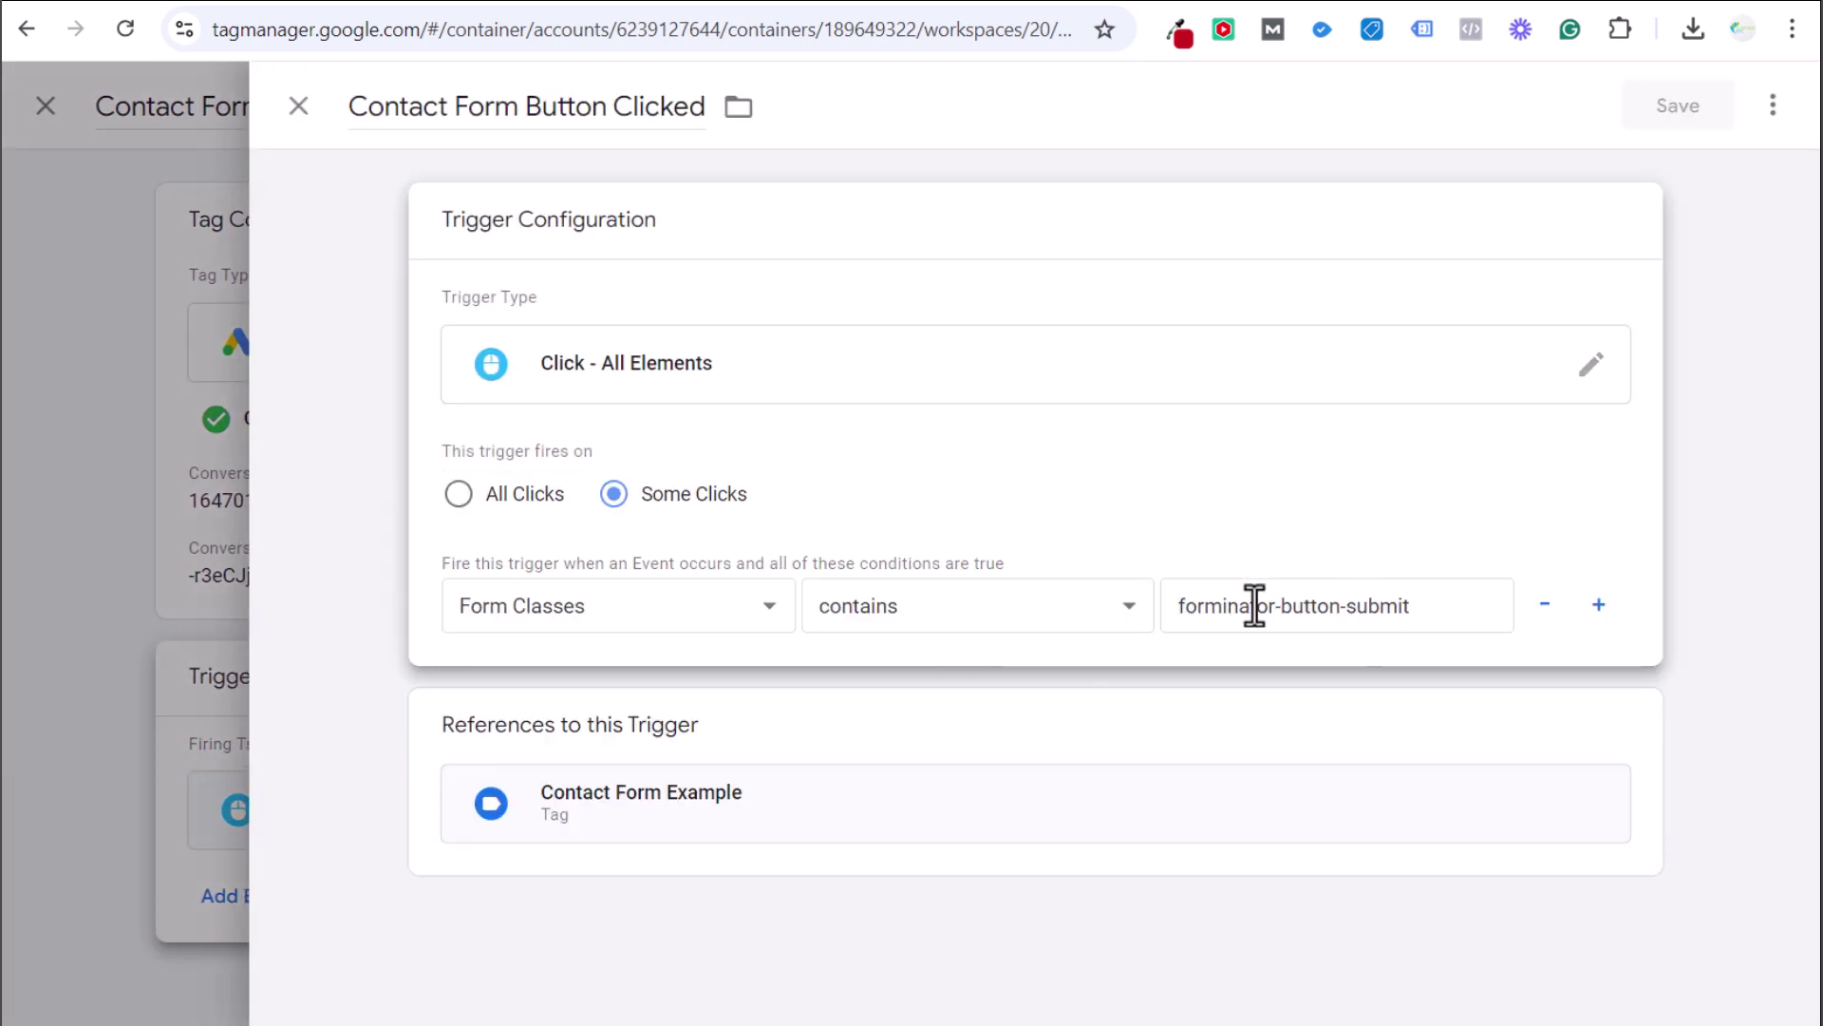
pyautogui.click(1590, 369)
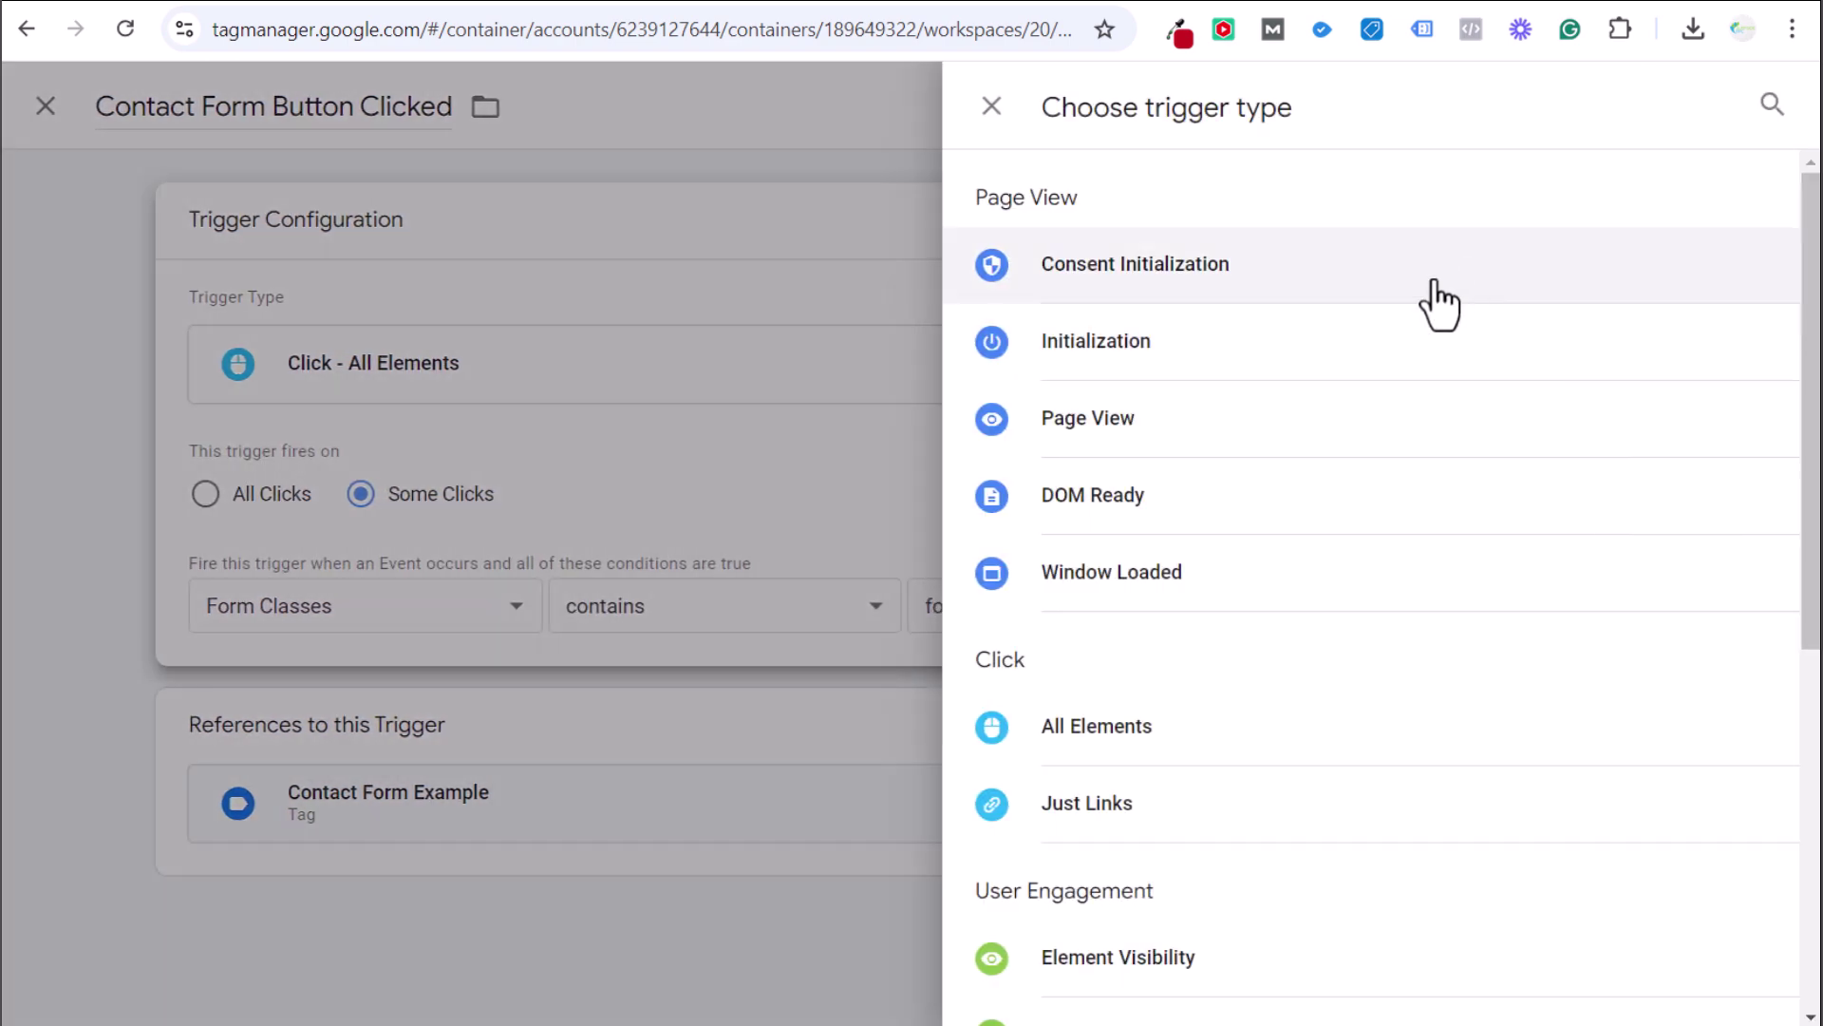
pyautogui.click(1168, 420)
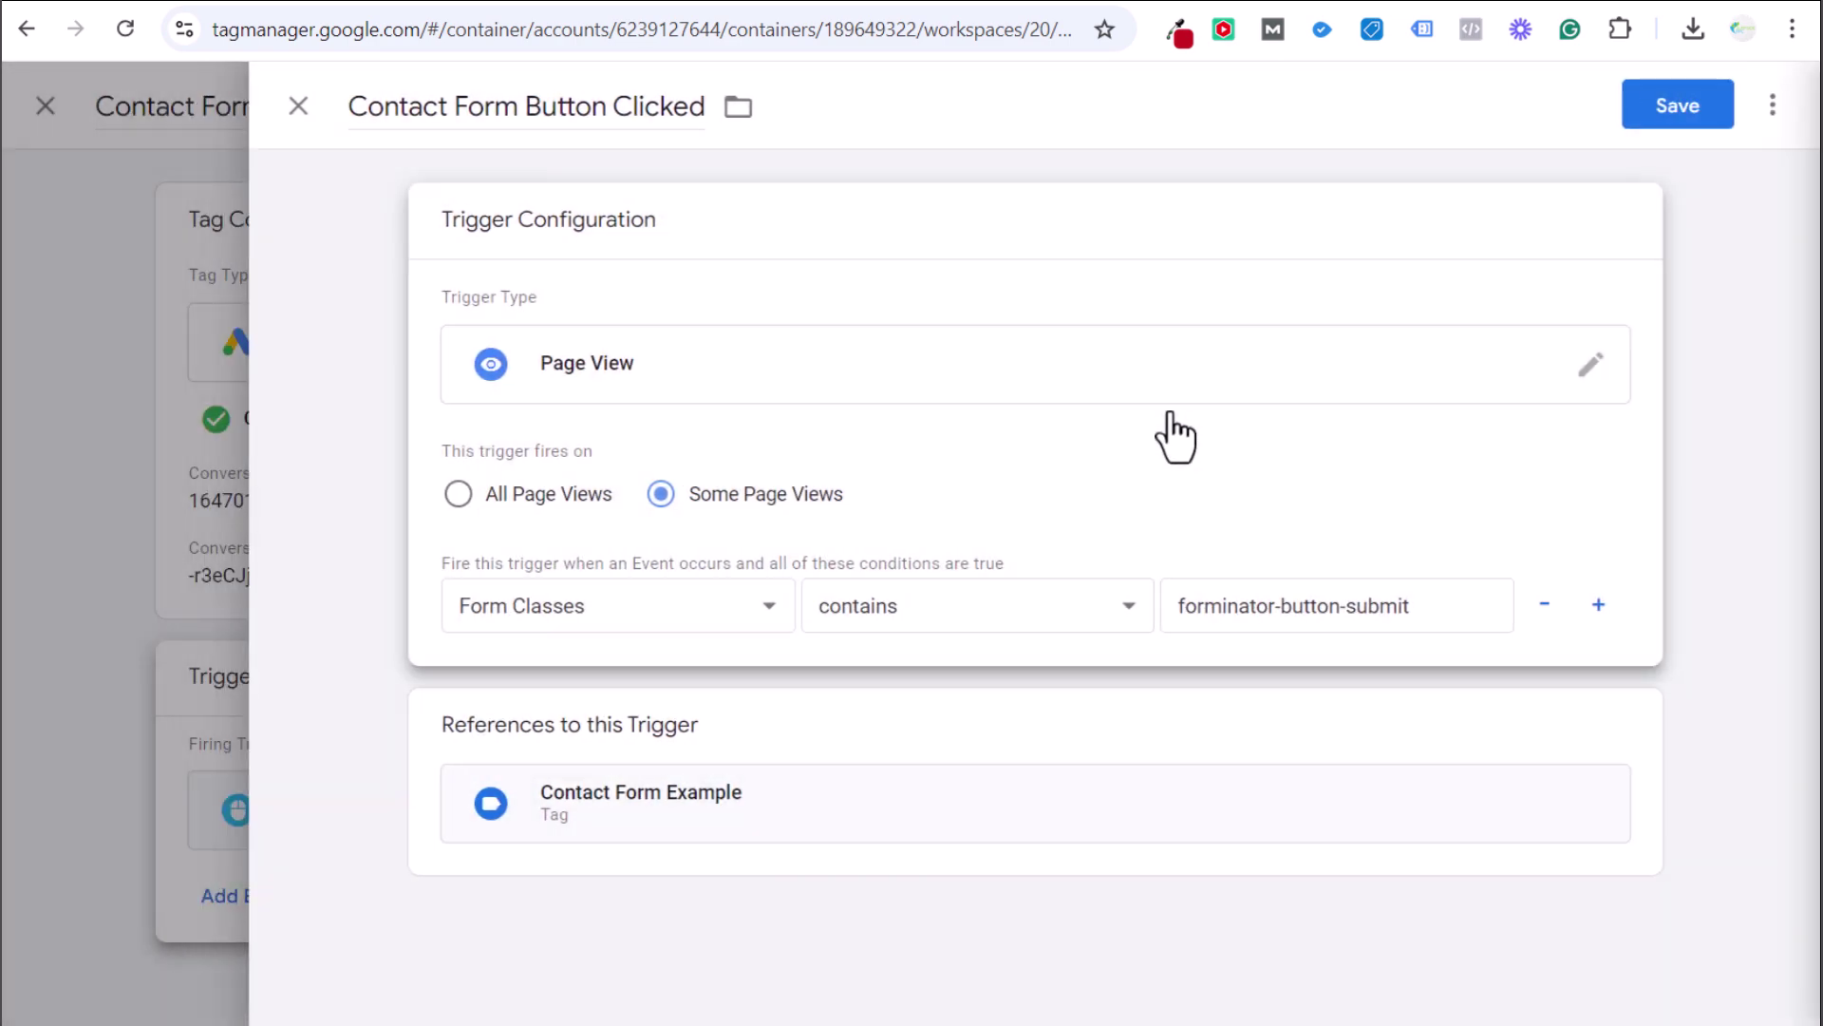
# Set the trigger's firing condition for some page views to Page URL contains "thank-you"
pyautogui.click(765, 604)
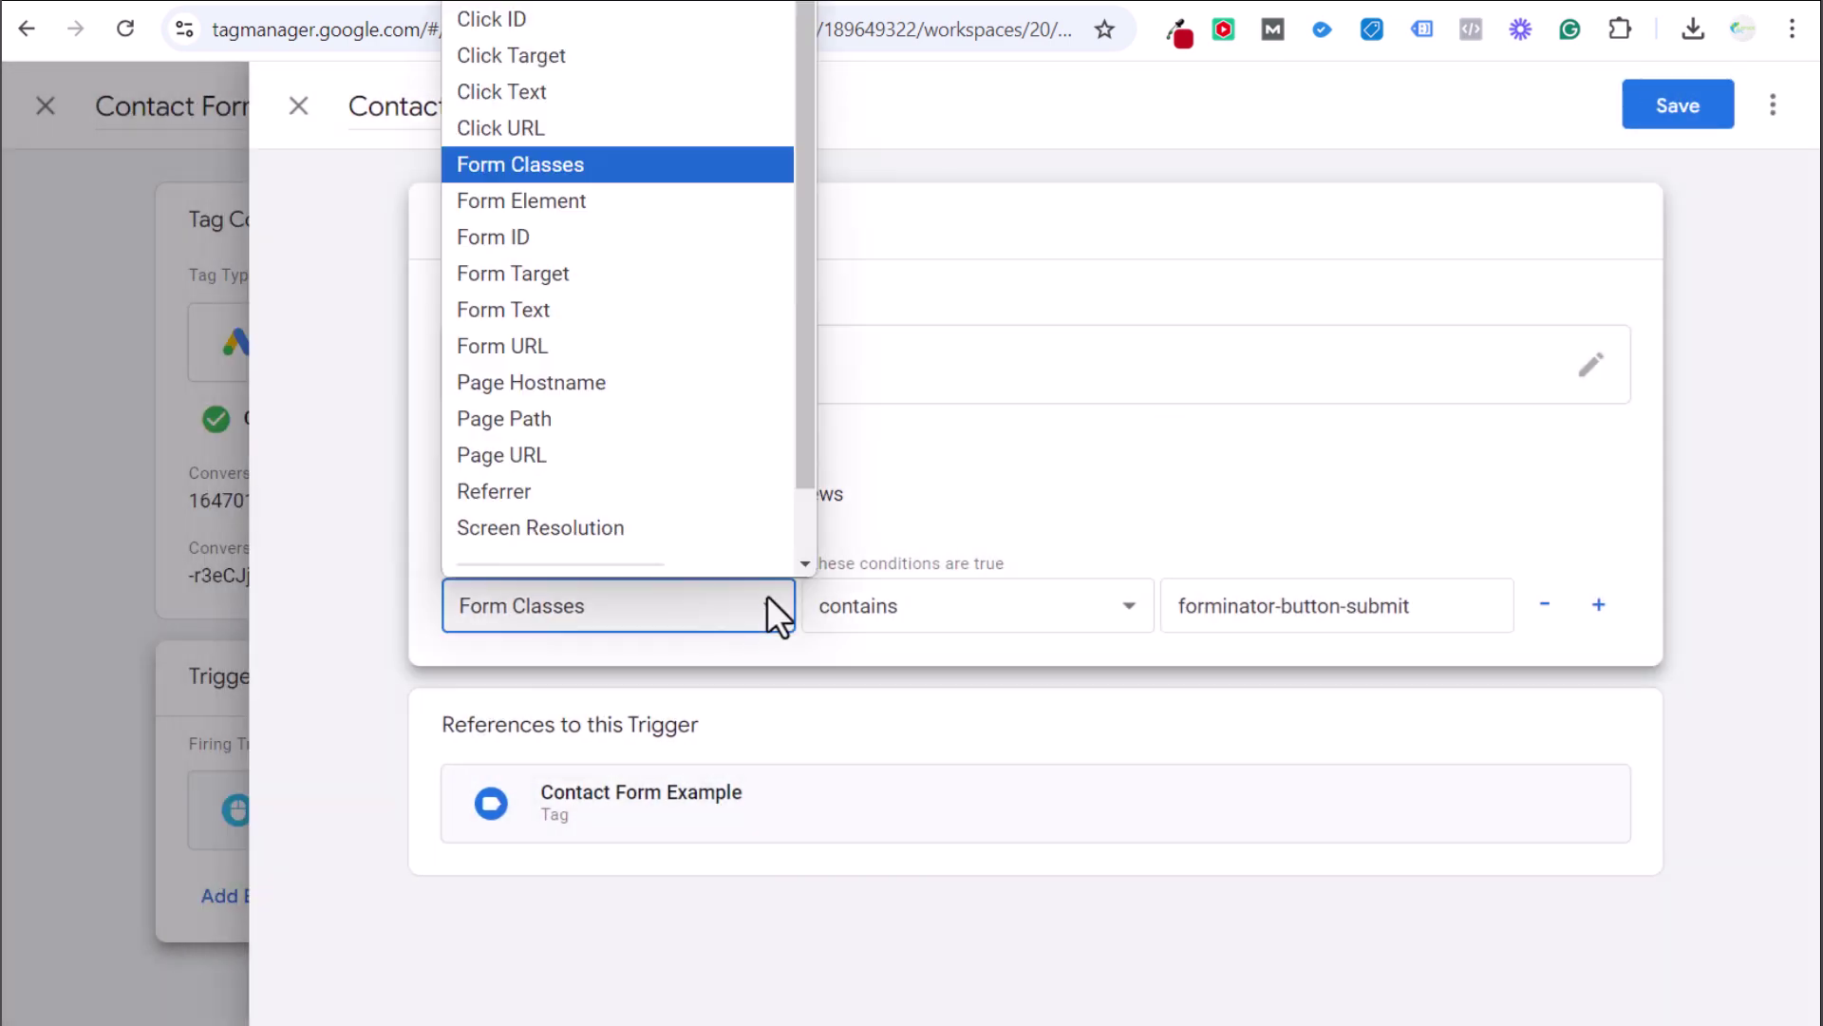
pyautogui.click(570, 455)
pyautogui.moveTo(1414, 607); pyautogui.dragTo(1075, 590)
pyautogui.write('thank-you')
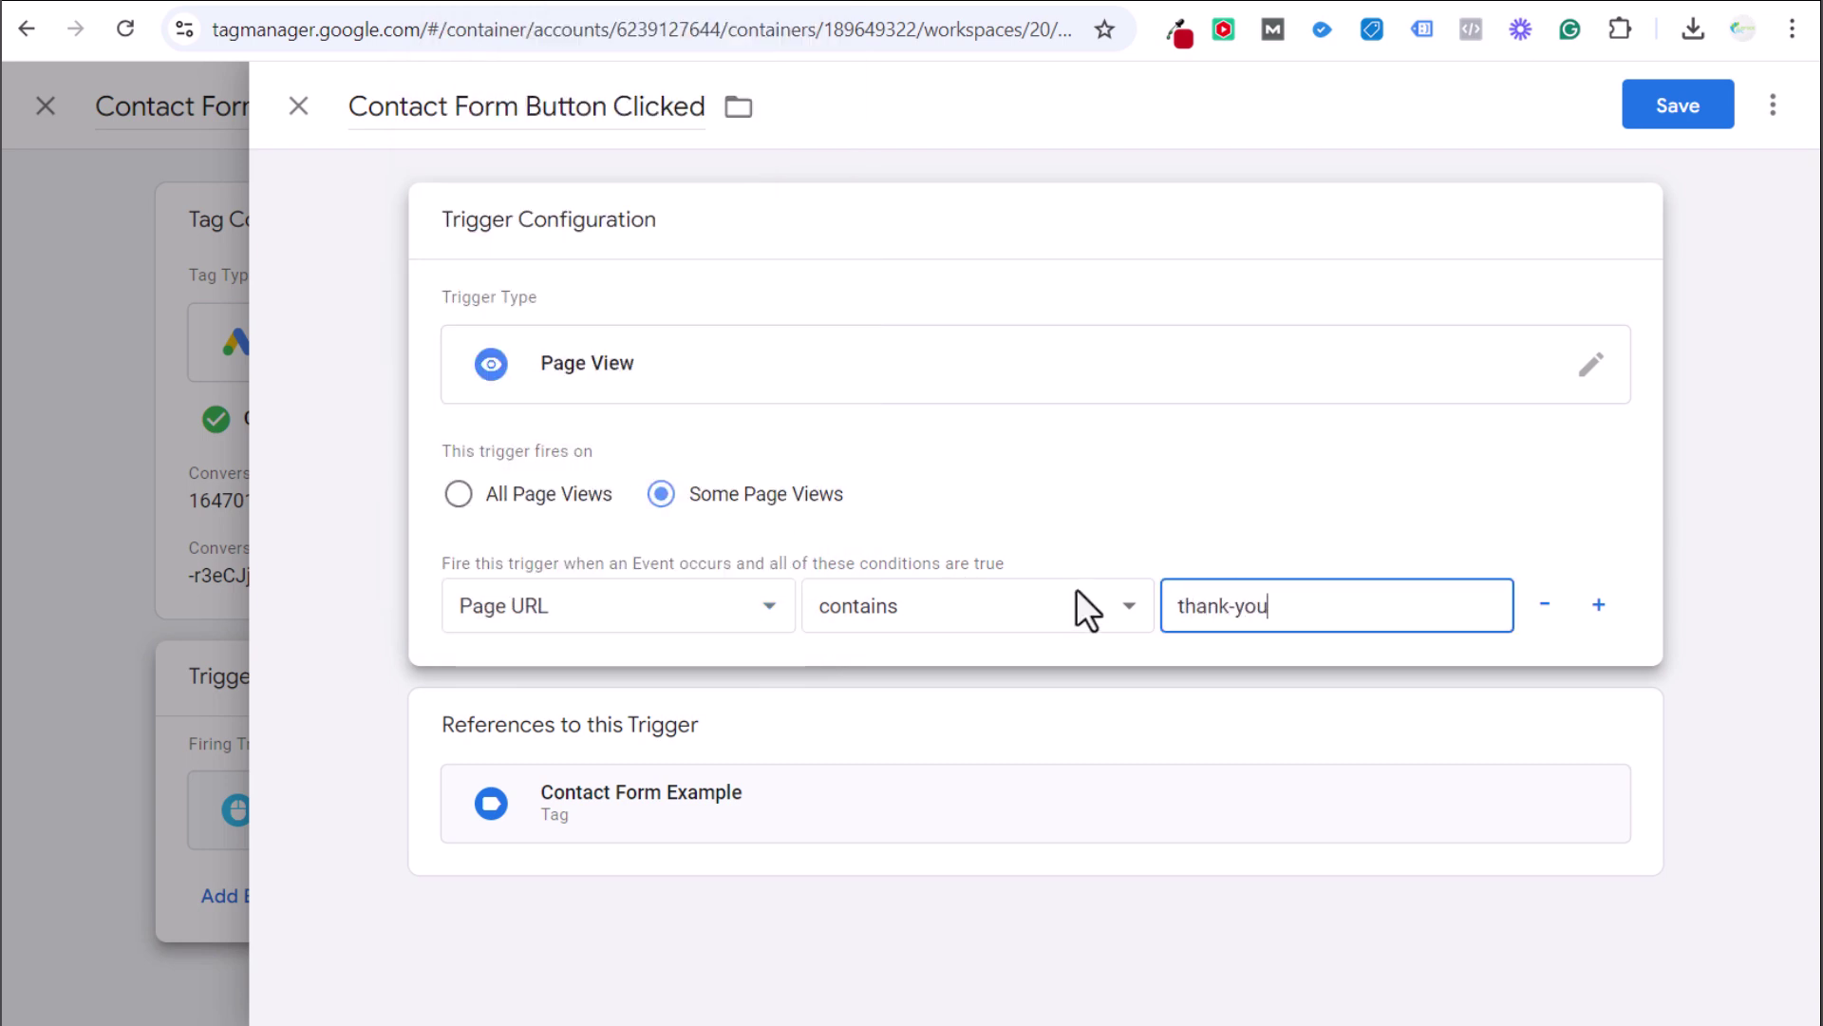
pyautogui.click(1700, 428)
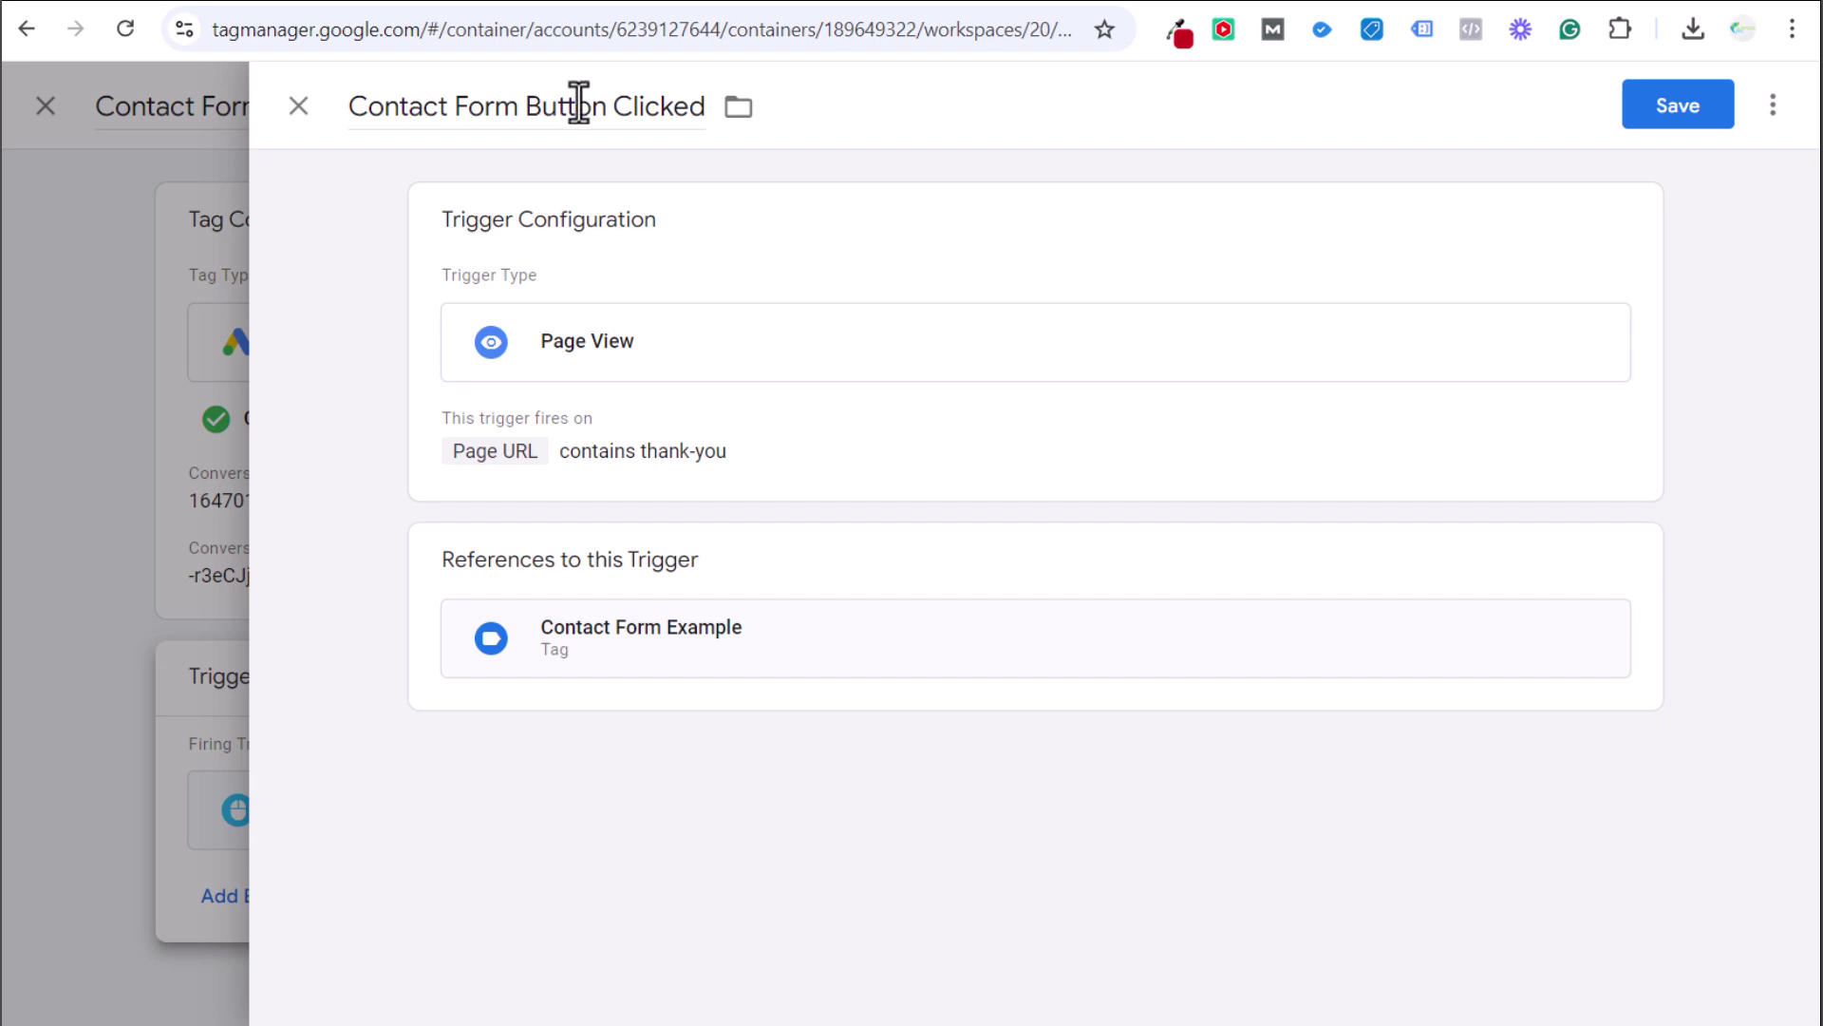
# Rename the trigger to "Contact Form Thank You Page" and save it
pyautogui.moveTo(528, 105); pyautogui.dragTo(744, 139)
pyautogui.write('Th')
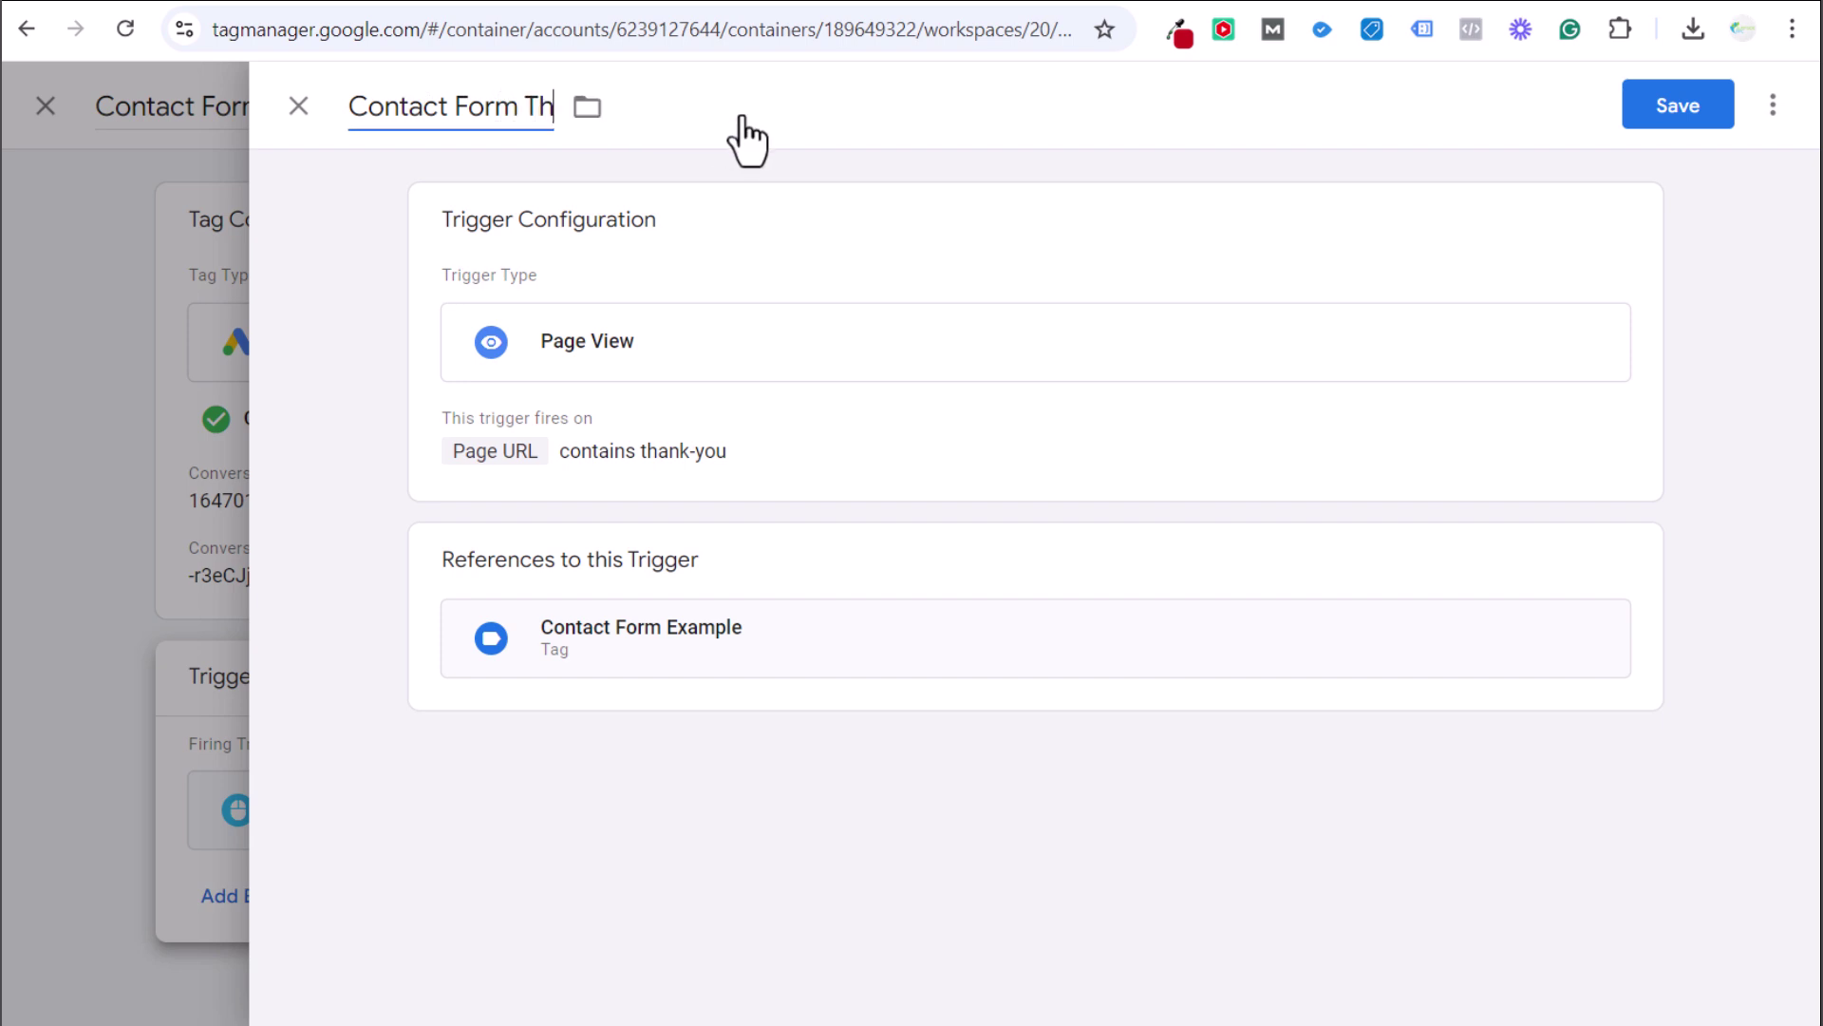
pyautogui.write('ank You Page')
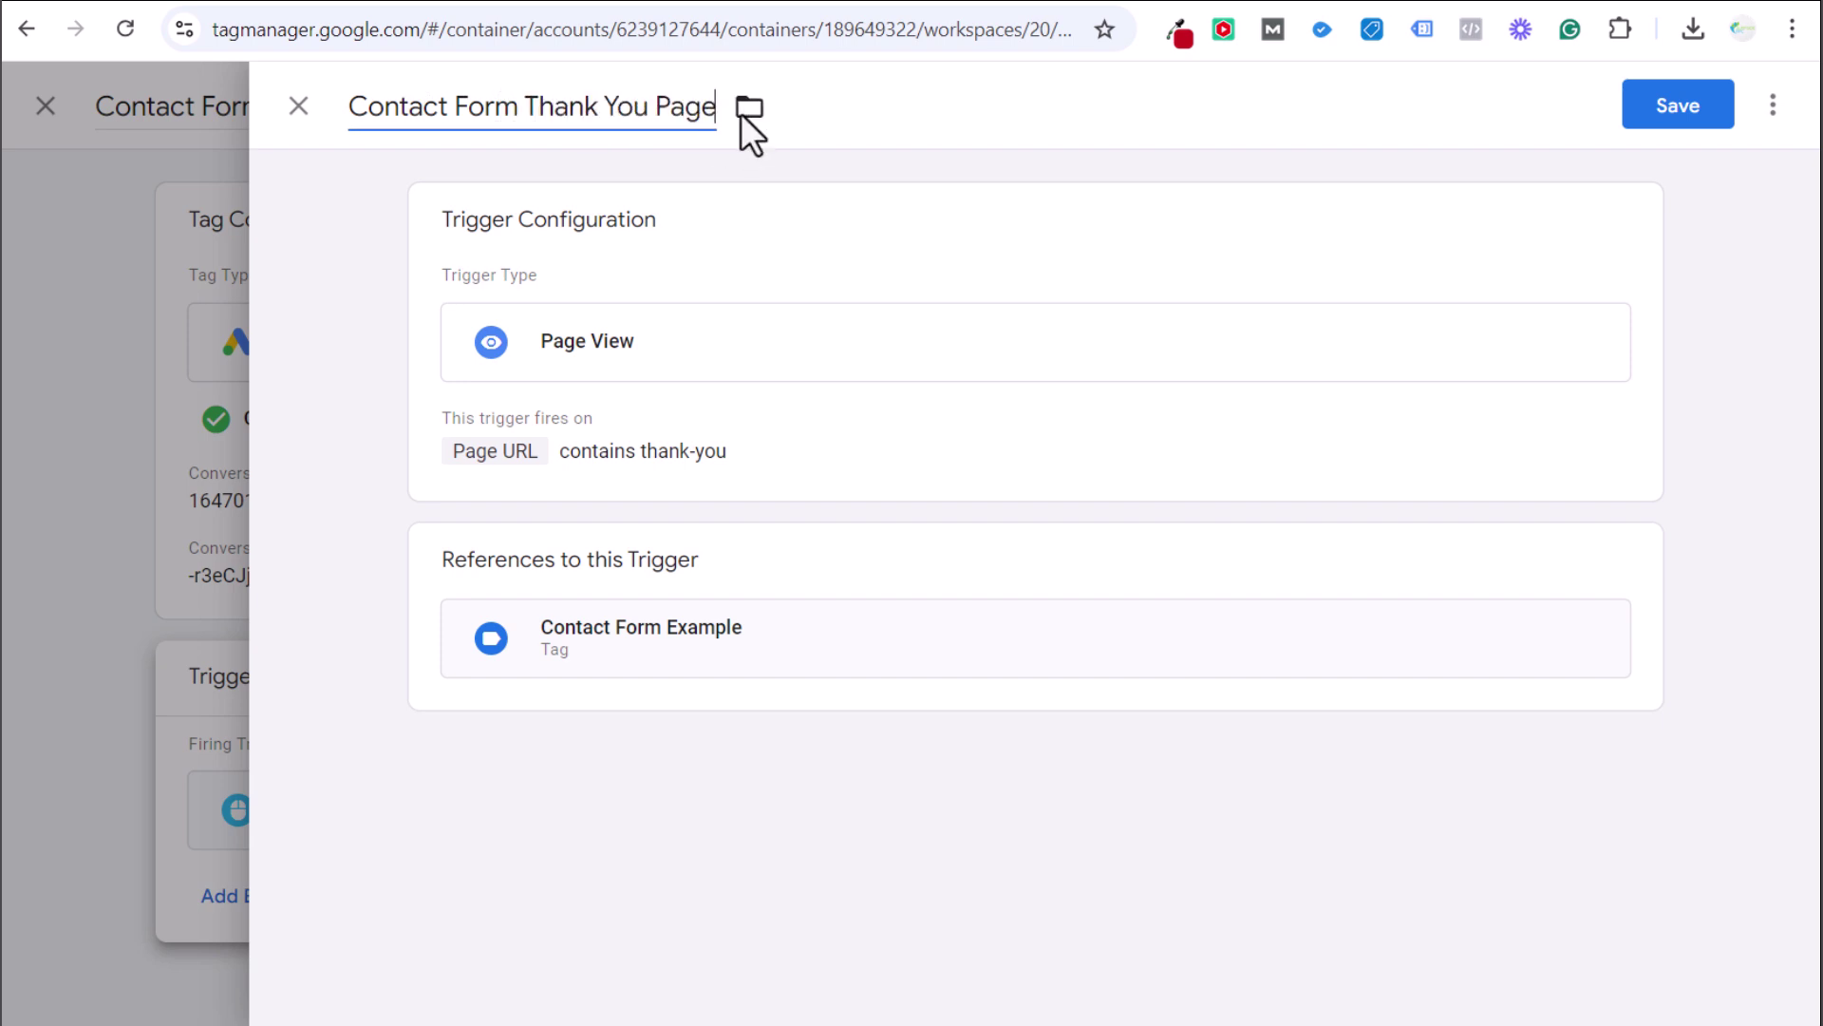
pyautogui.click(1652, 110)
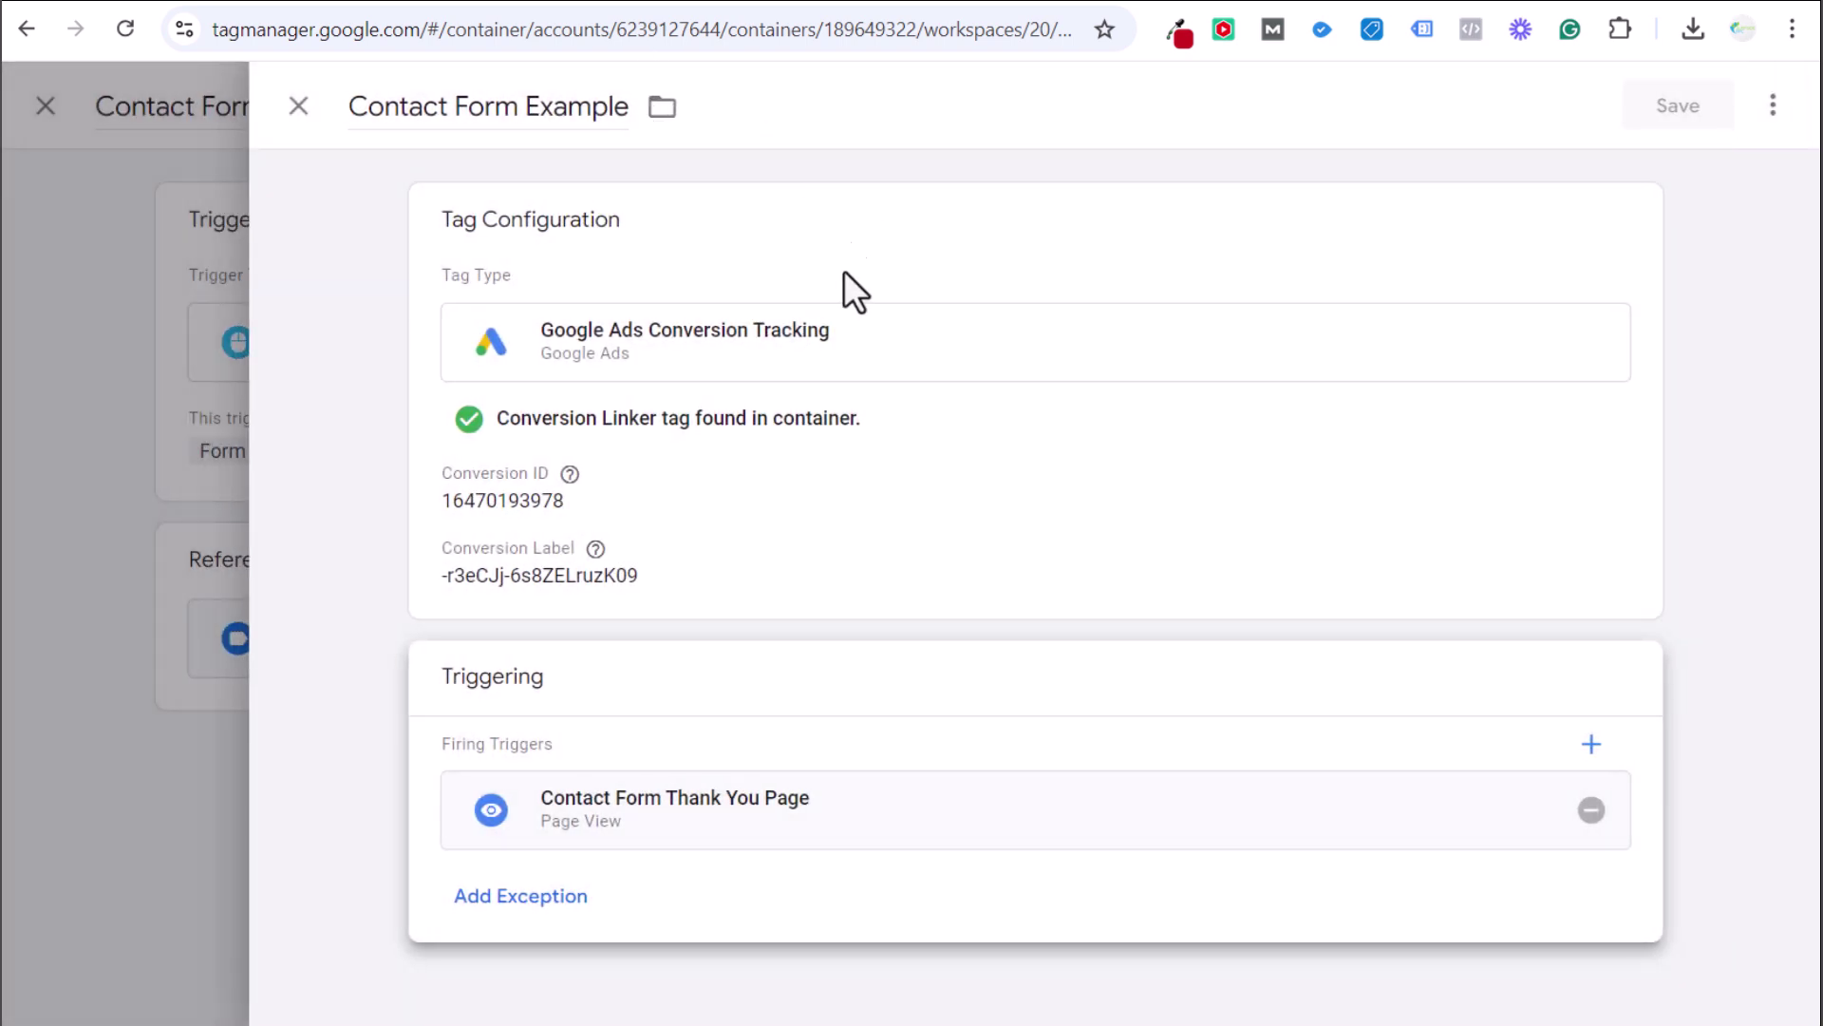
# Compare the tag's conversion ID and label with those in Google Ads, and return to Tag Manager's tags list
pyautogui.click(570, 473)
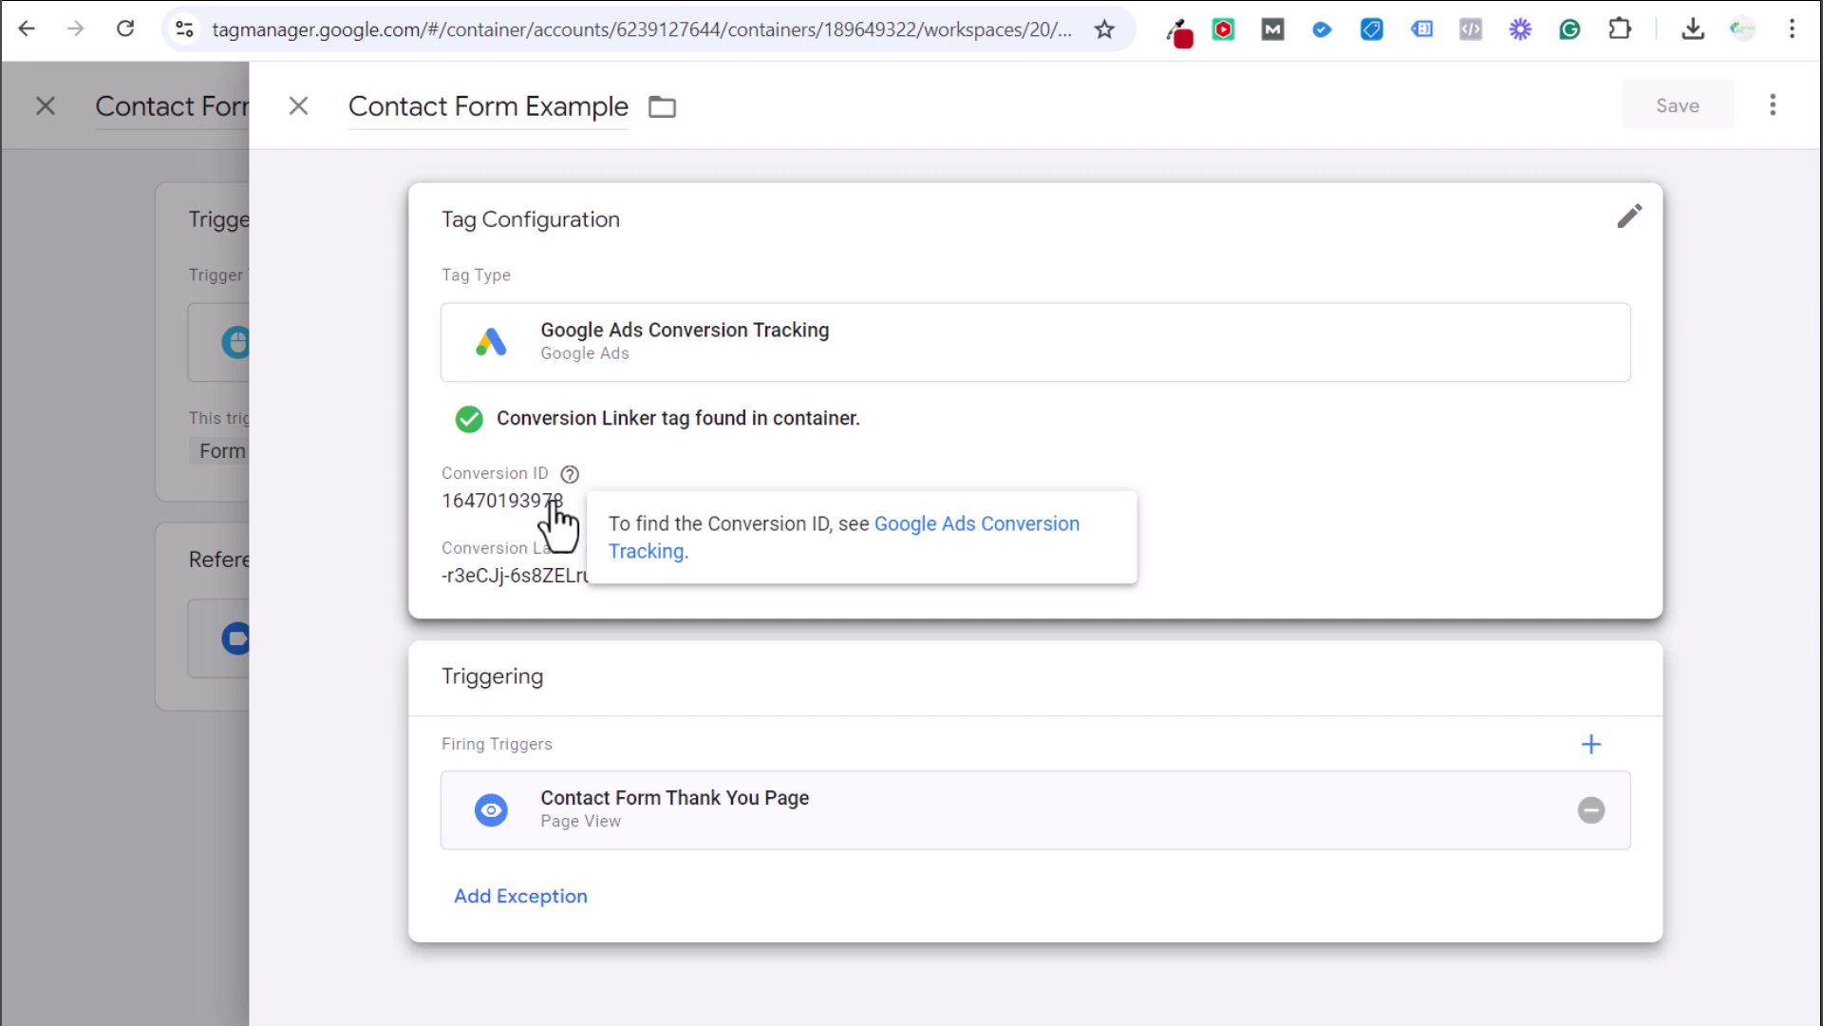
pyautogui.click(446, 5)
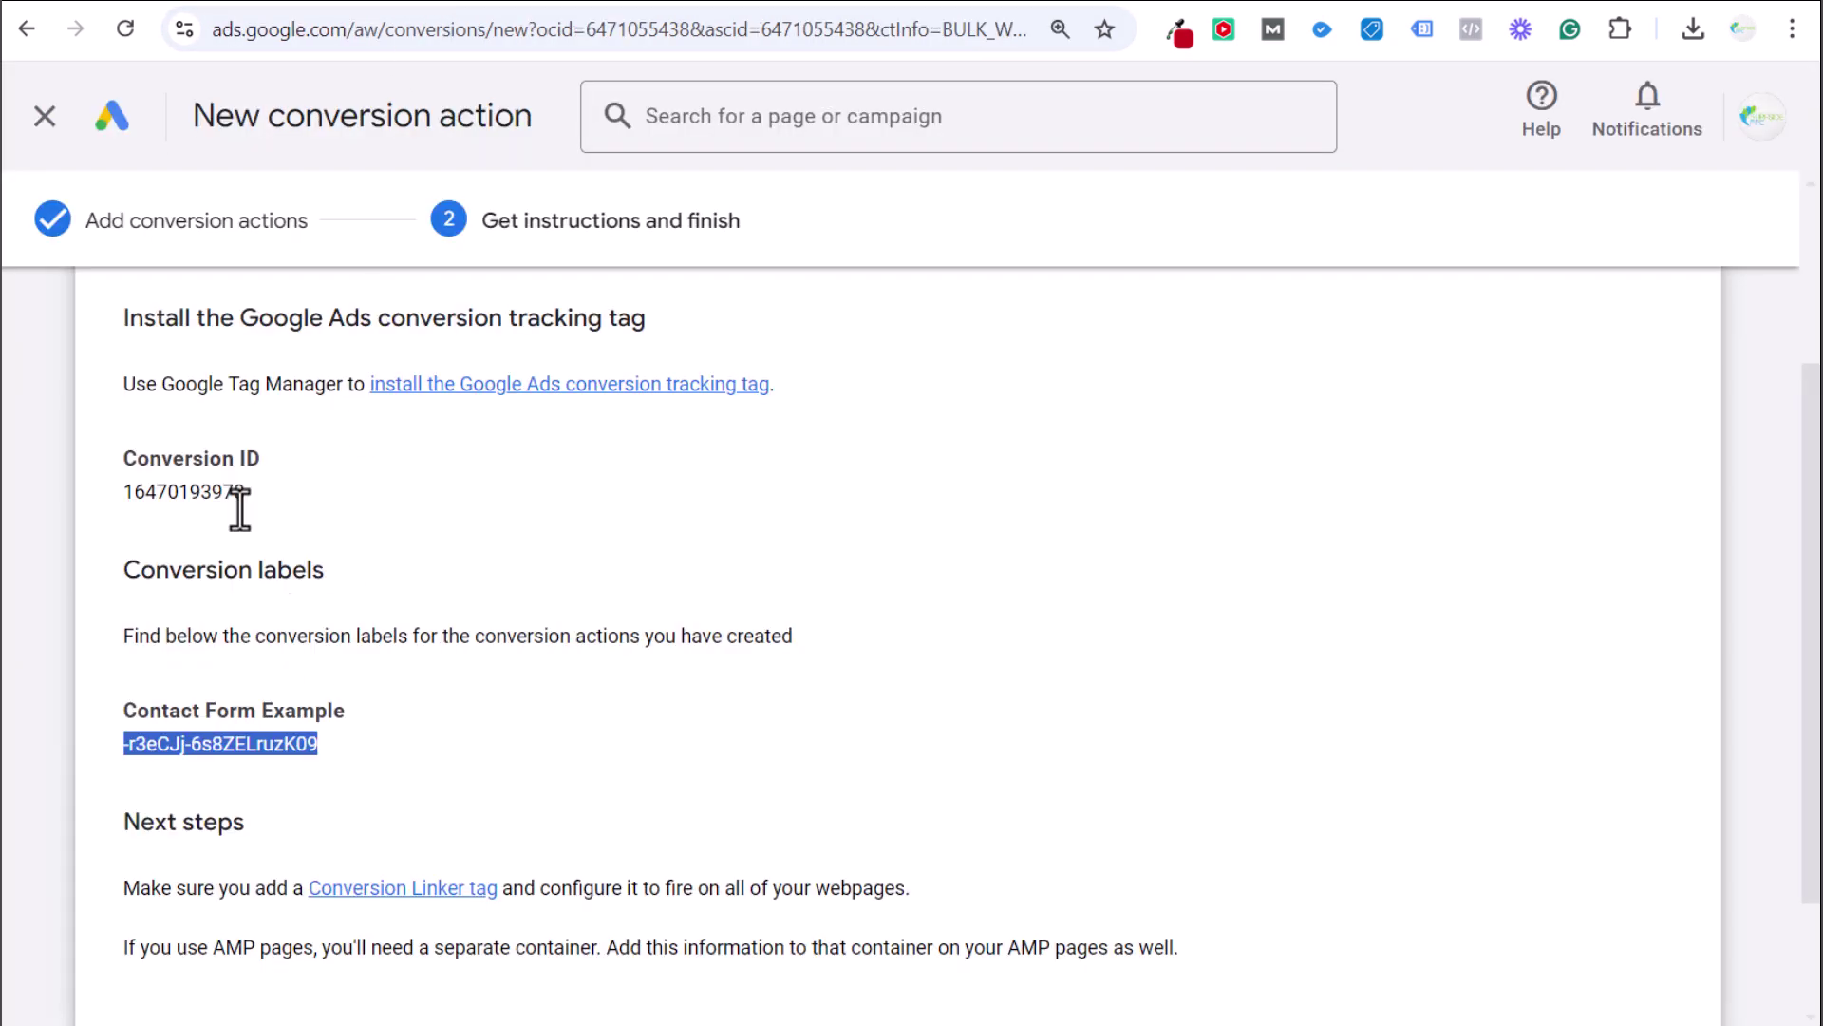
pyautogui.click(570, 5)
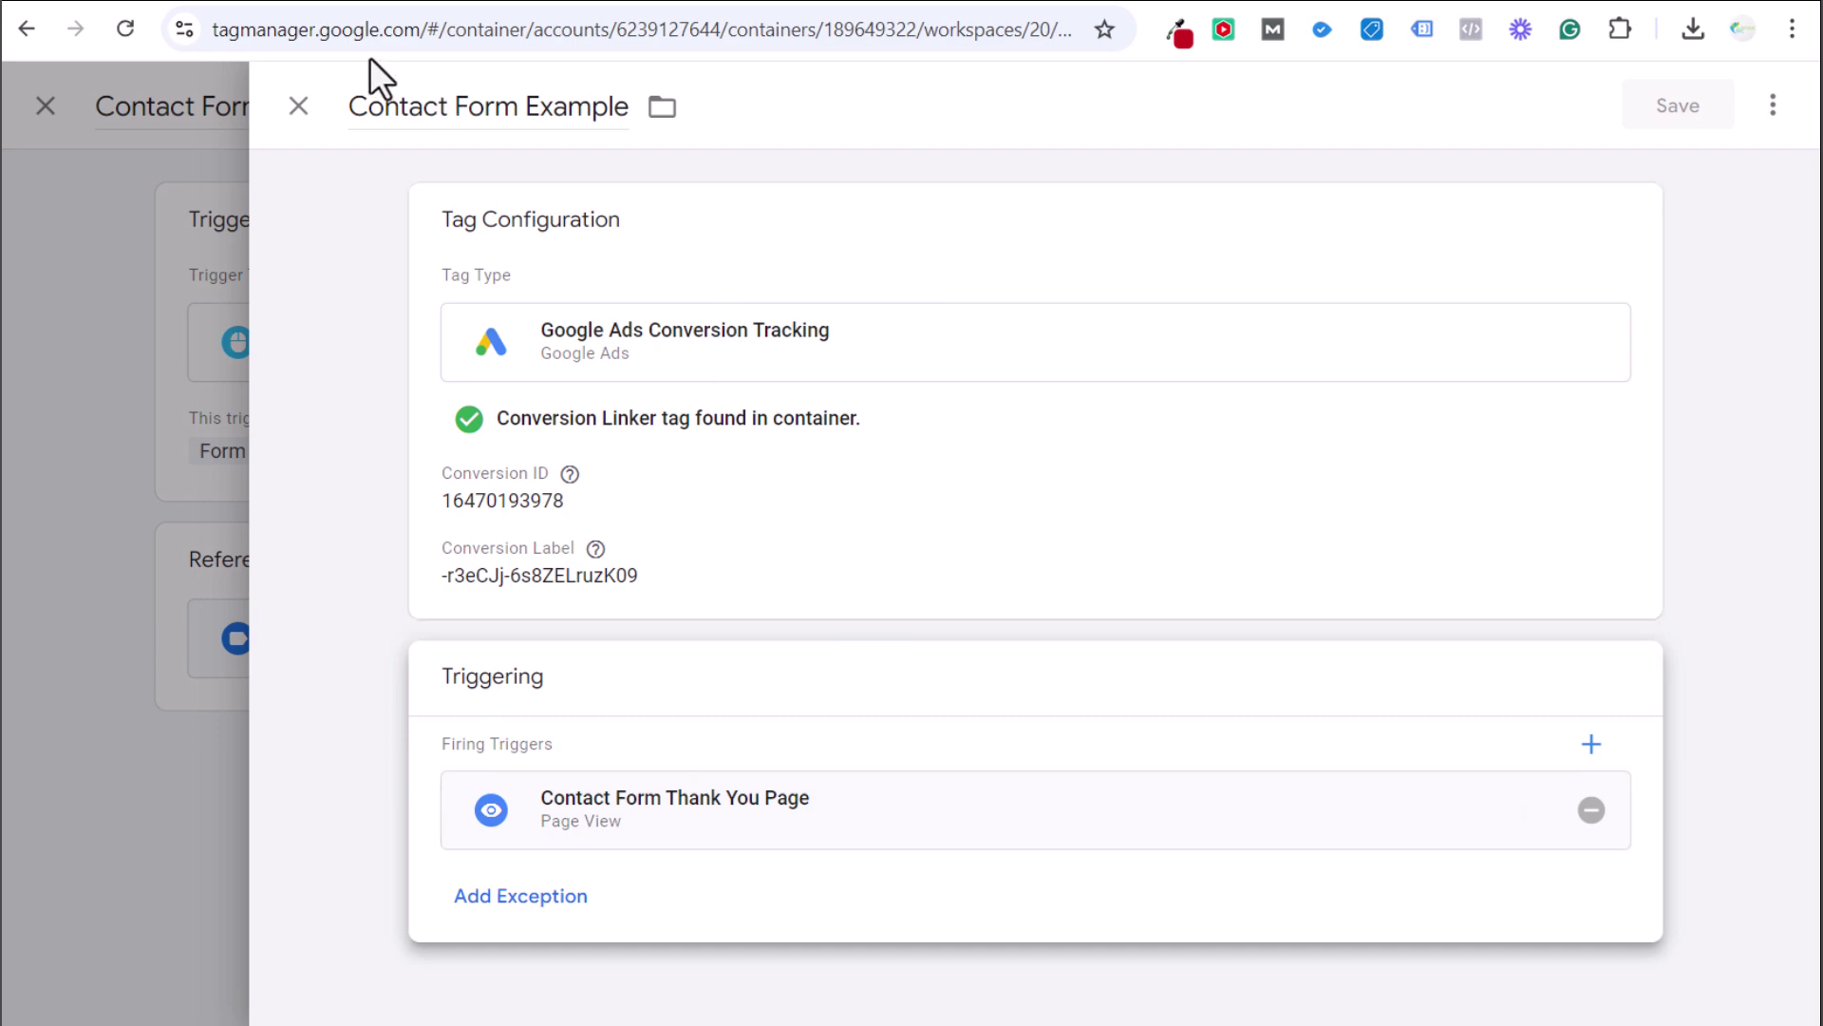
pyautogui.click(298, 105)
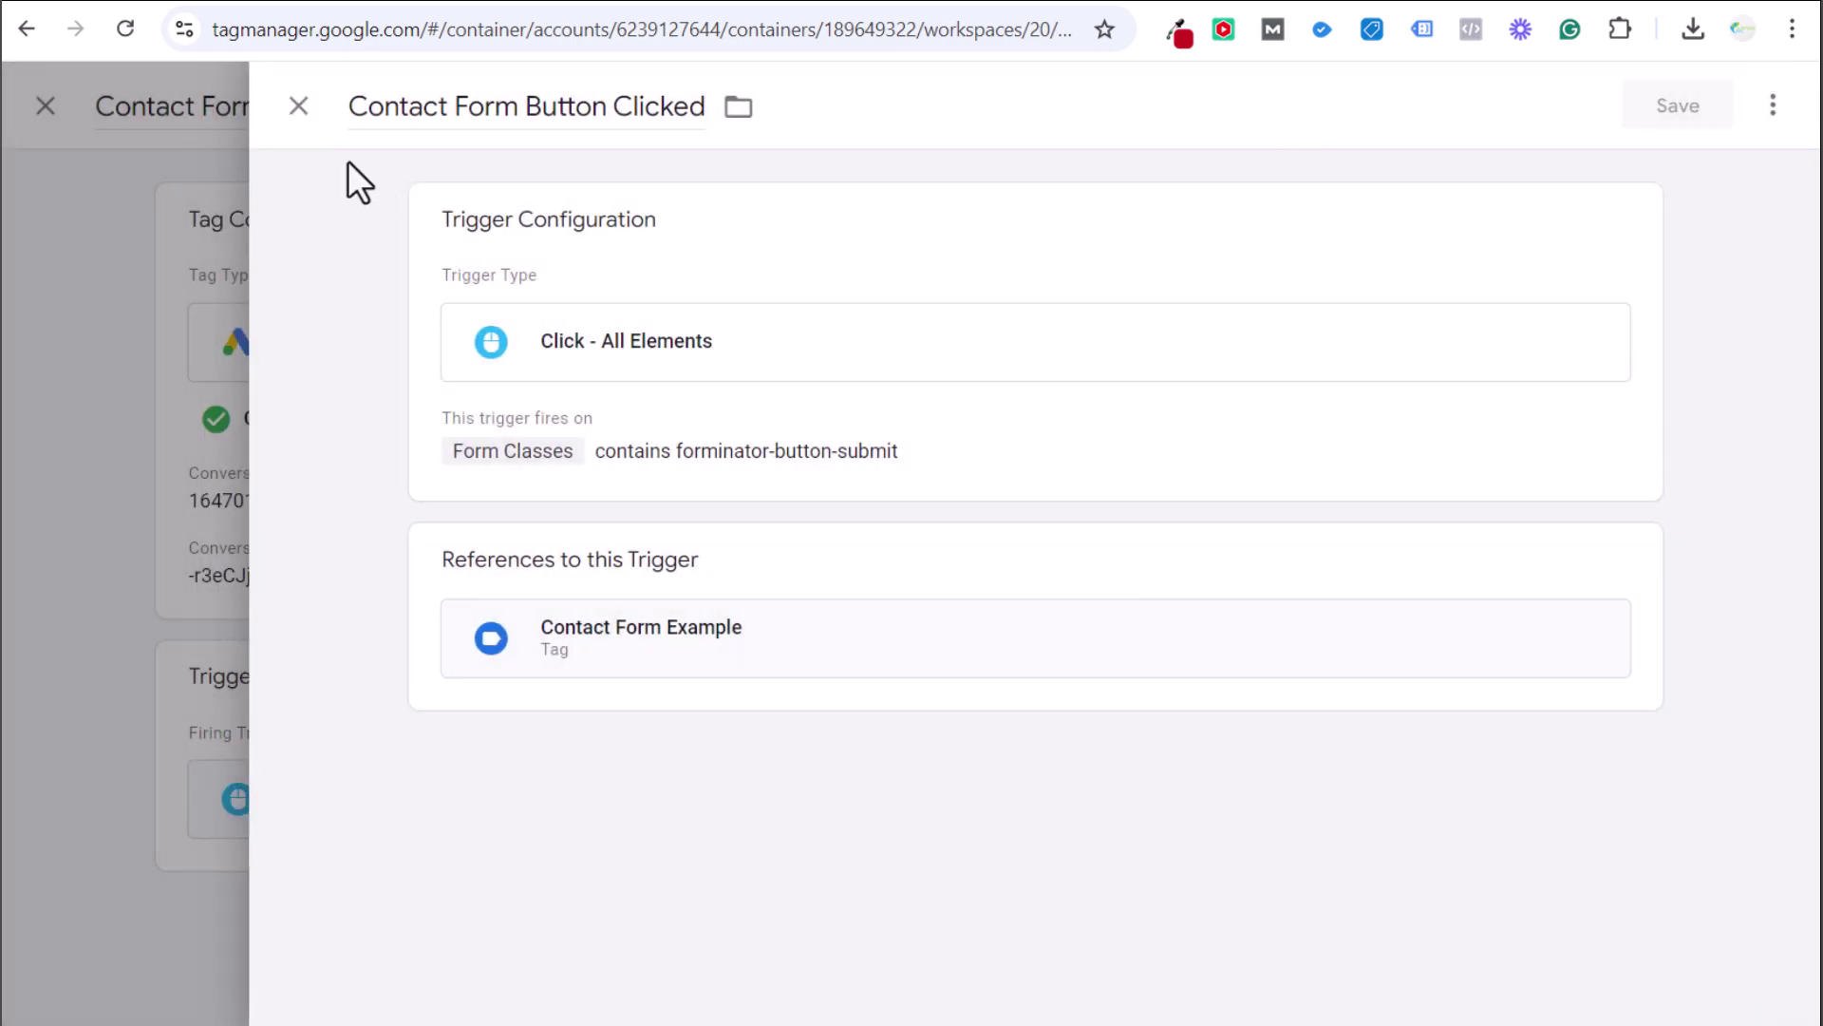
pyautogui.click(298, 106)
pyautogui.click(300, 109)
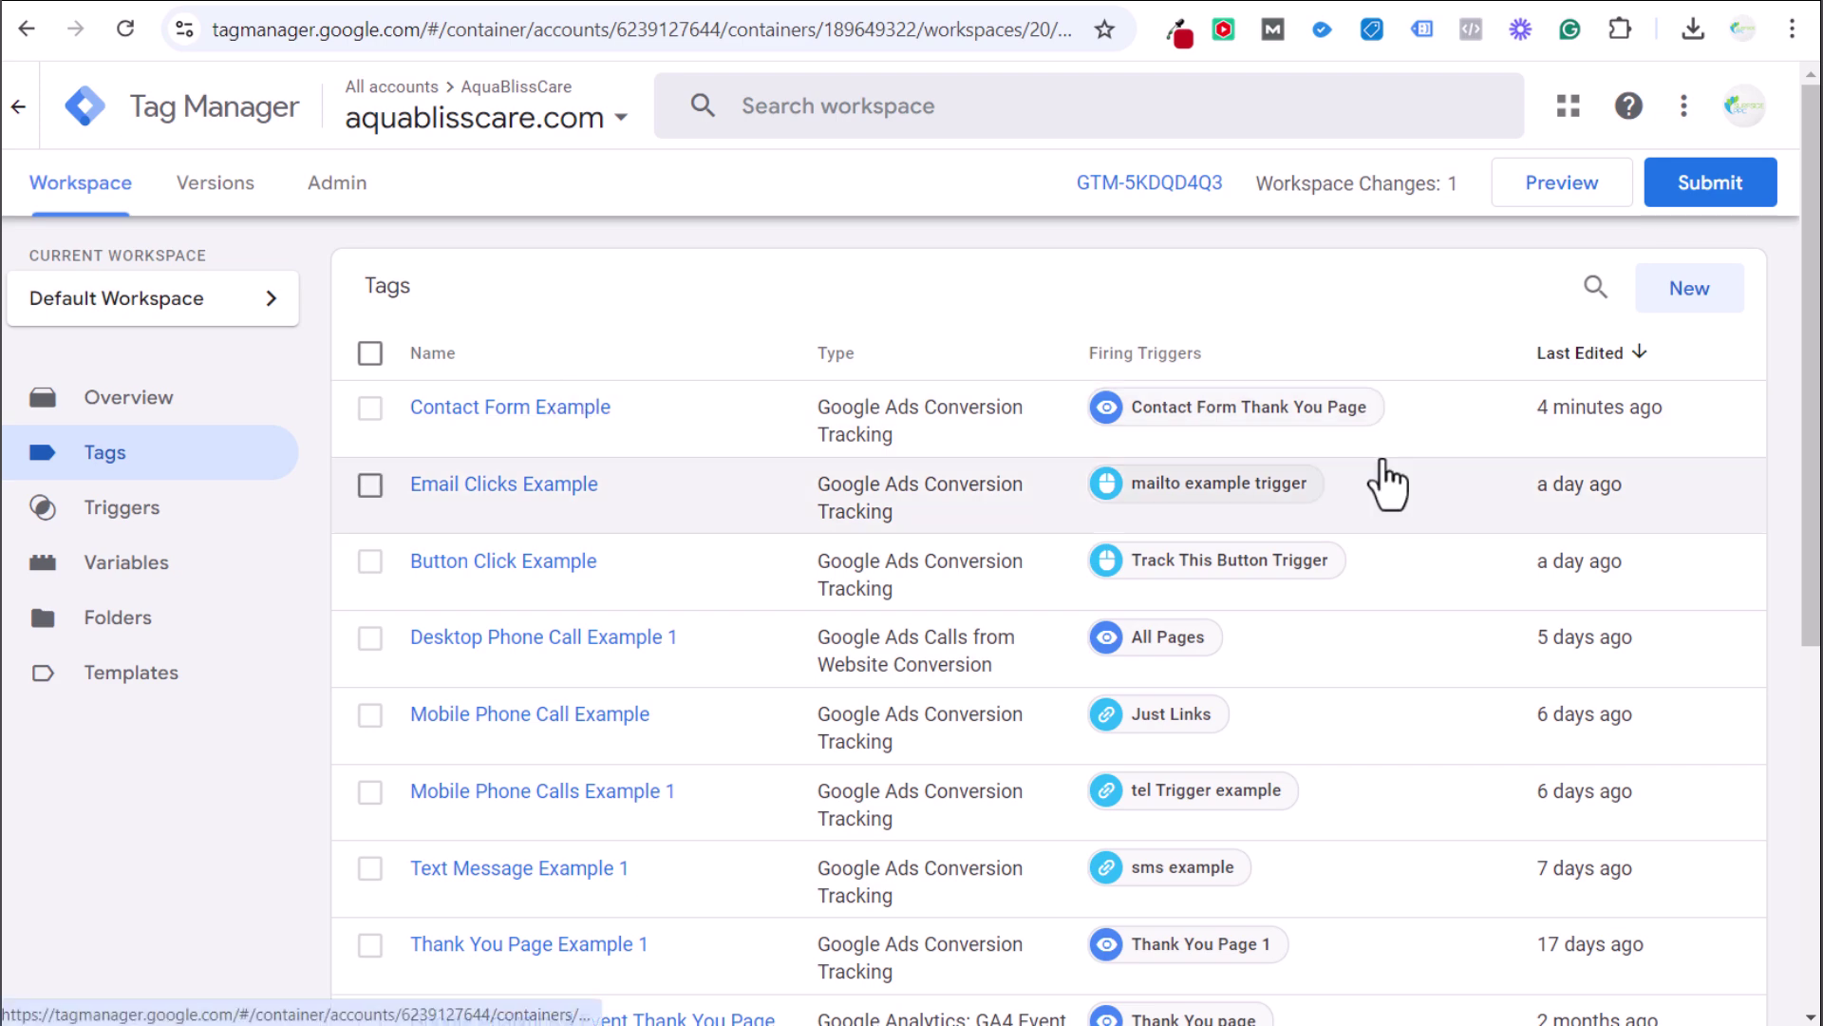
# Publish the workspace changes as a version with "New" as both name and description, and return to the workspace
pyautogui.click(1709, 185)
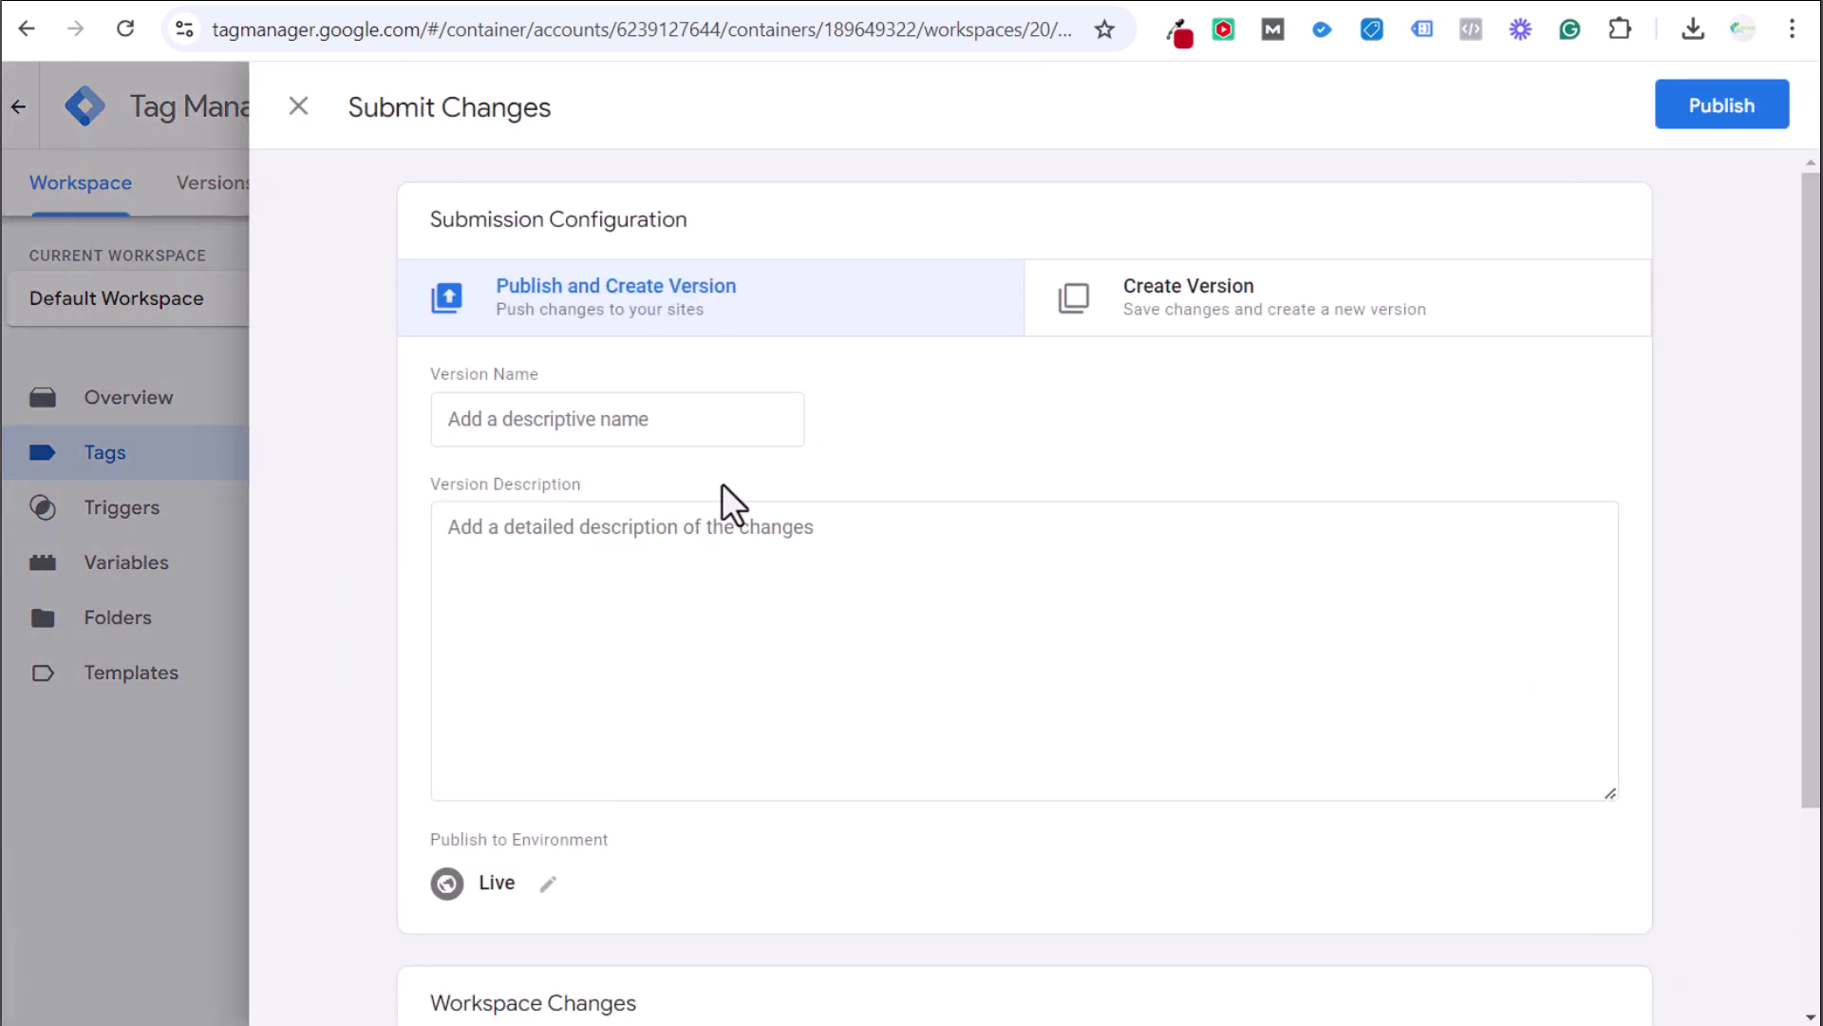
pyautogui.write('New')
pyautogui.click(692, 554)
pyautogui.write('New')
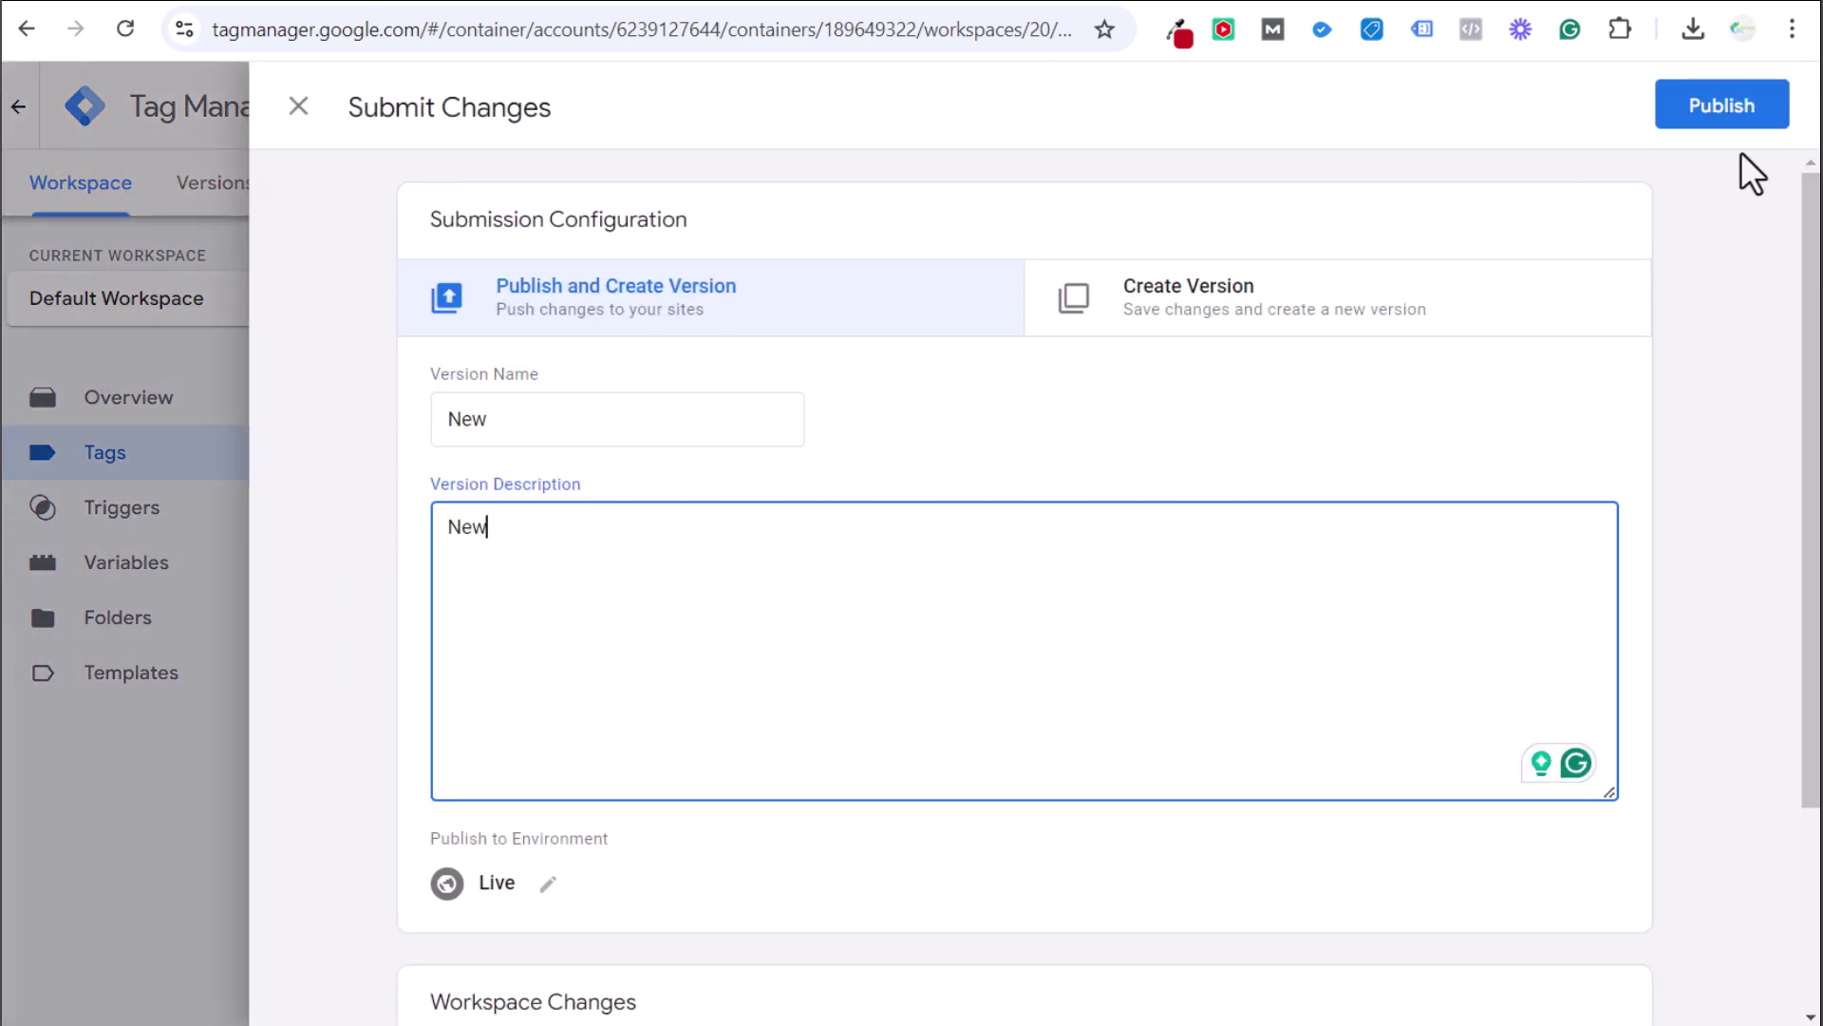
pyautogui.click(1743, 121)
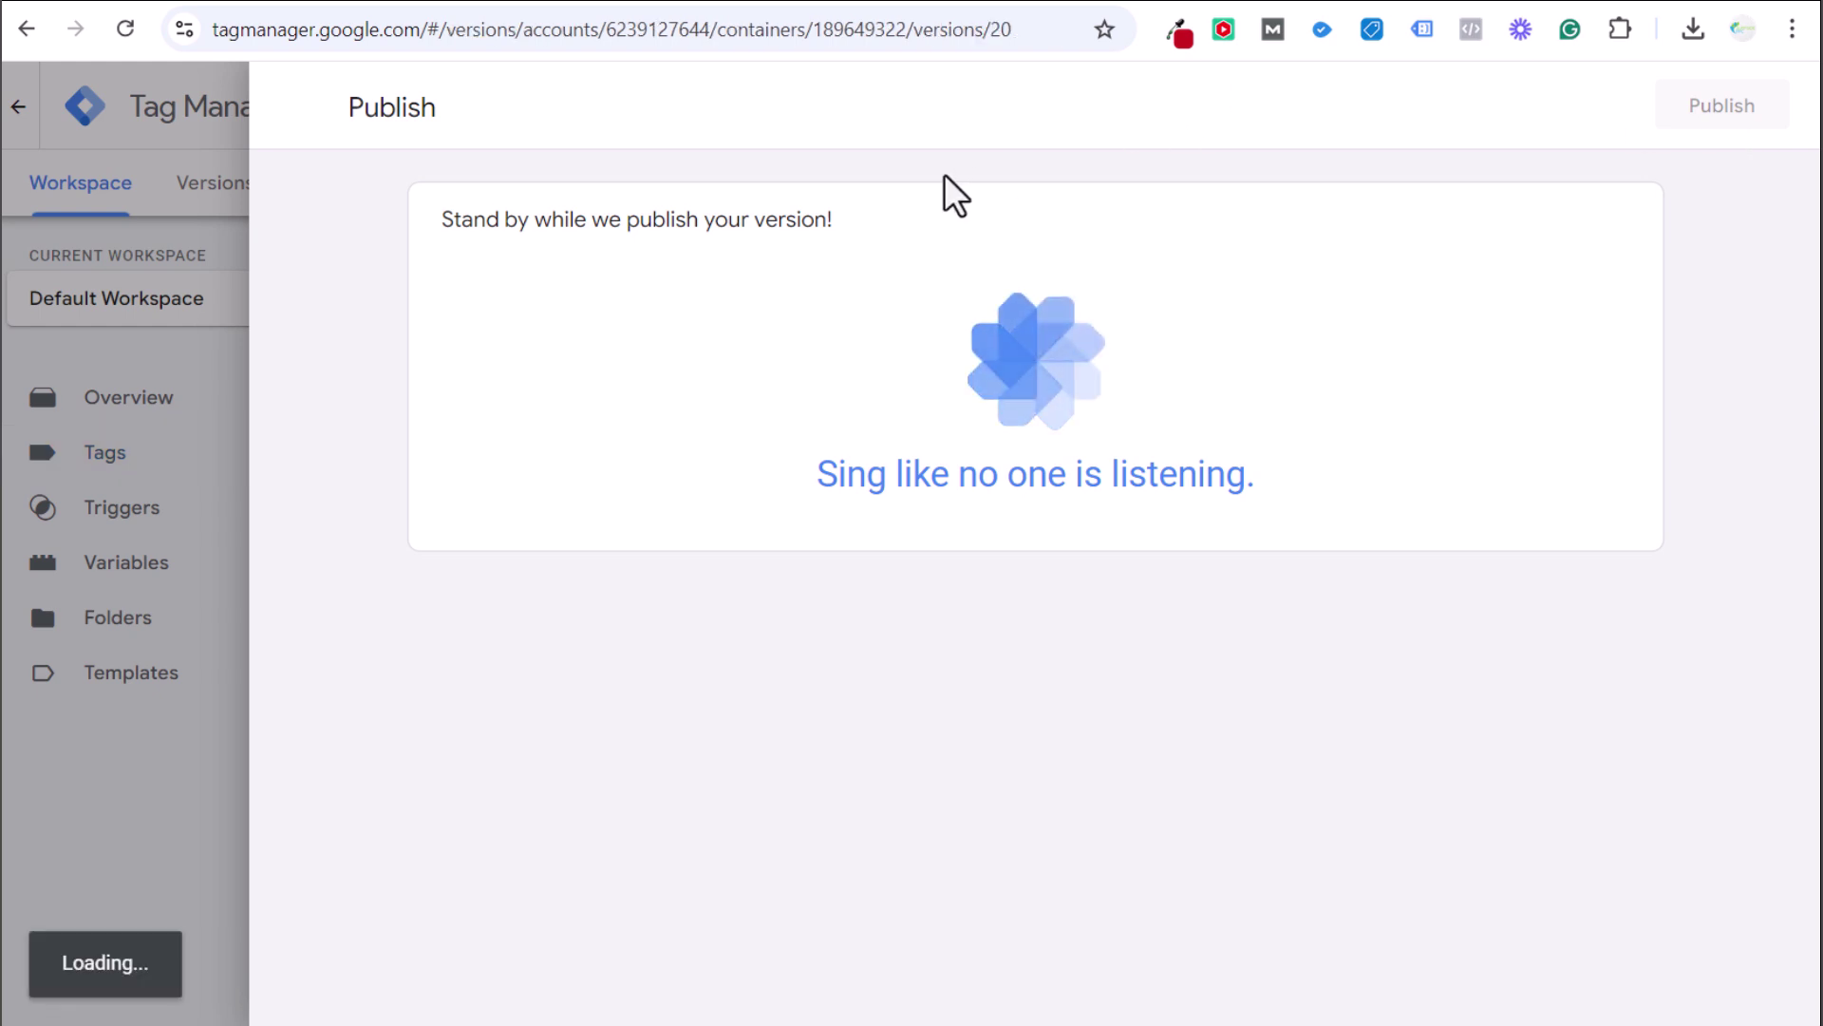
pyautogui.click(287, 121)
pyautogui.click(109, 190)
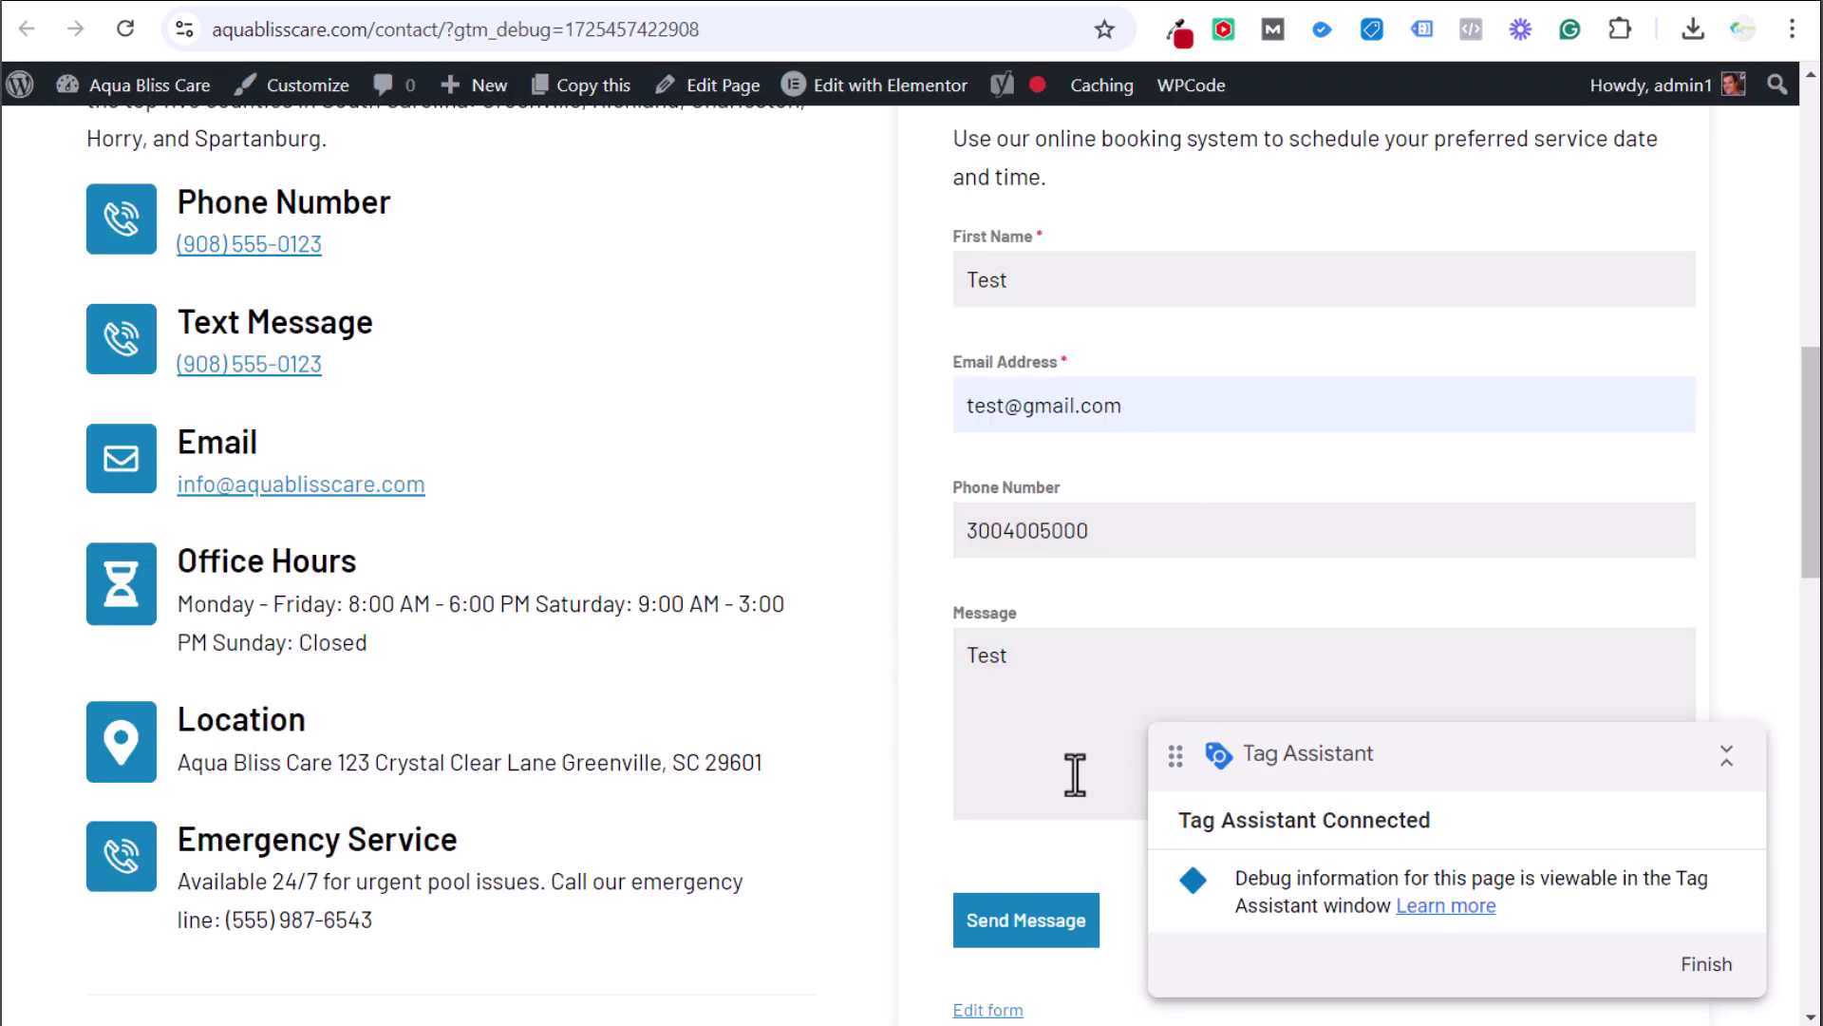
# Check the Tag Assistant connection, submit the filled-in test contact form in the debug window and review the thank-you page's confirmation message
pyautogui.click(560, 3)
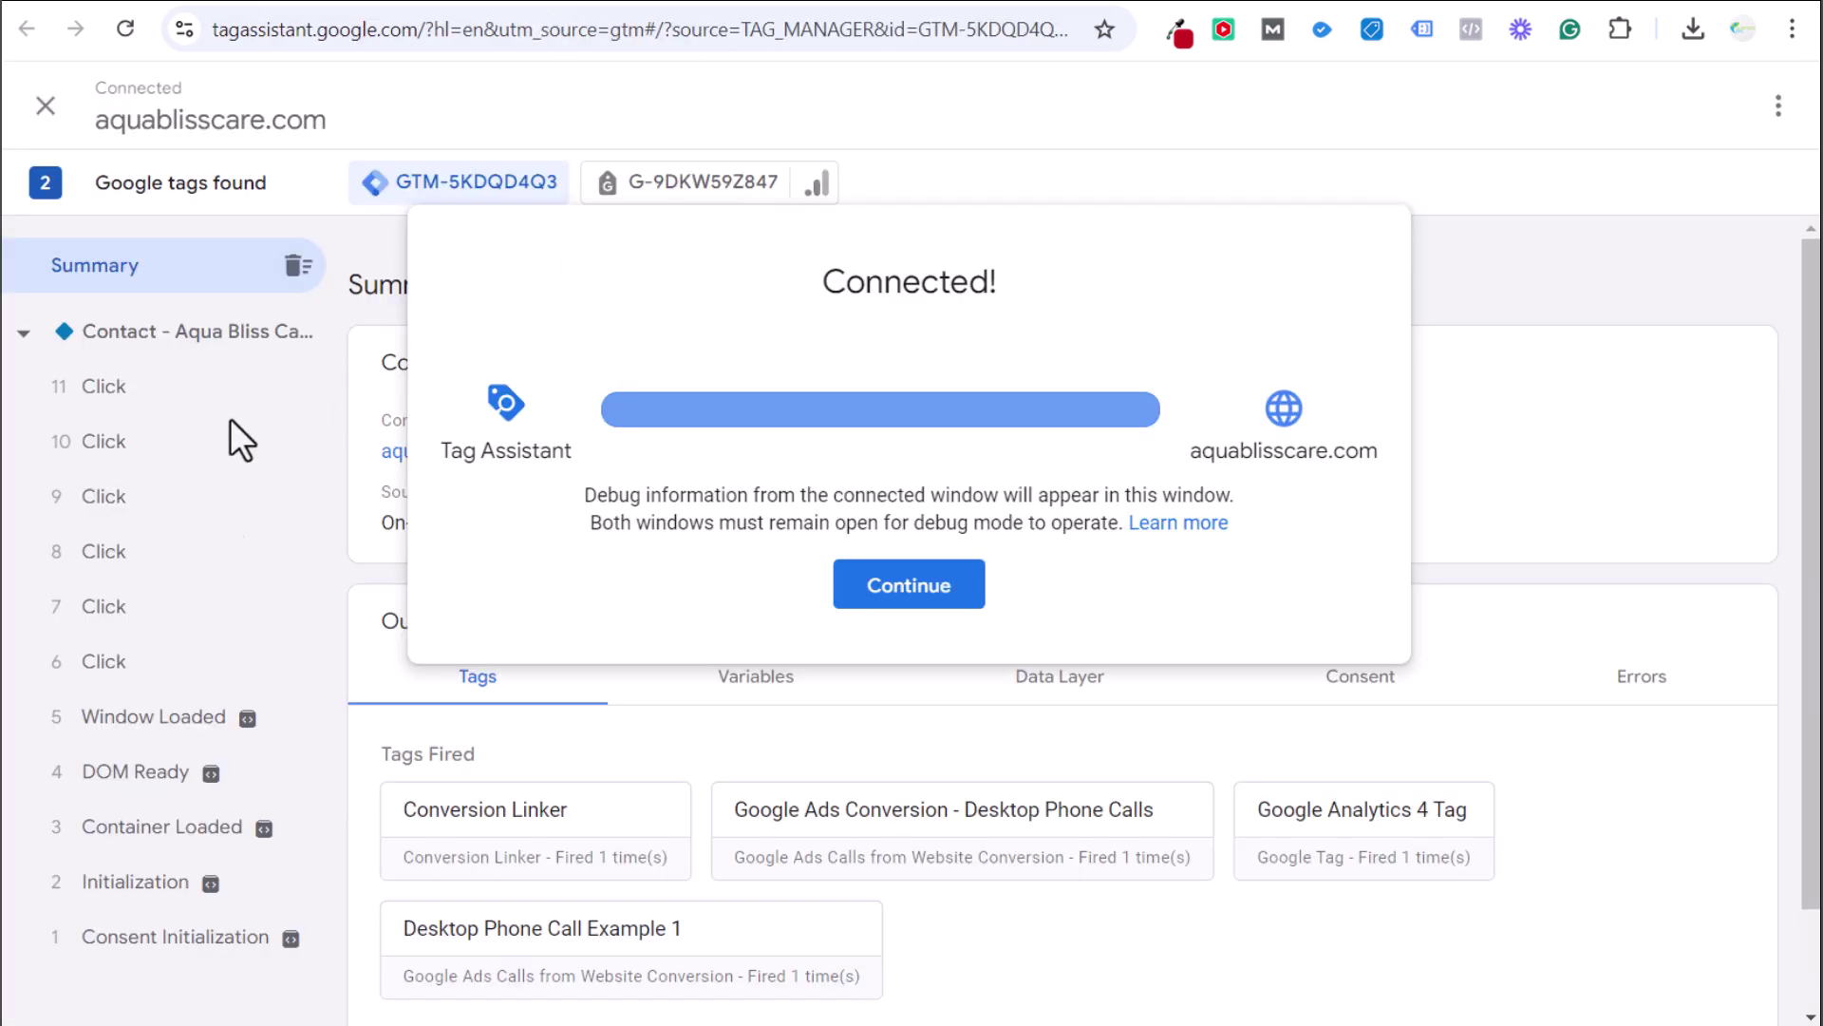
pyautogui.click(598, 8)
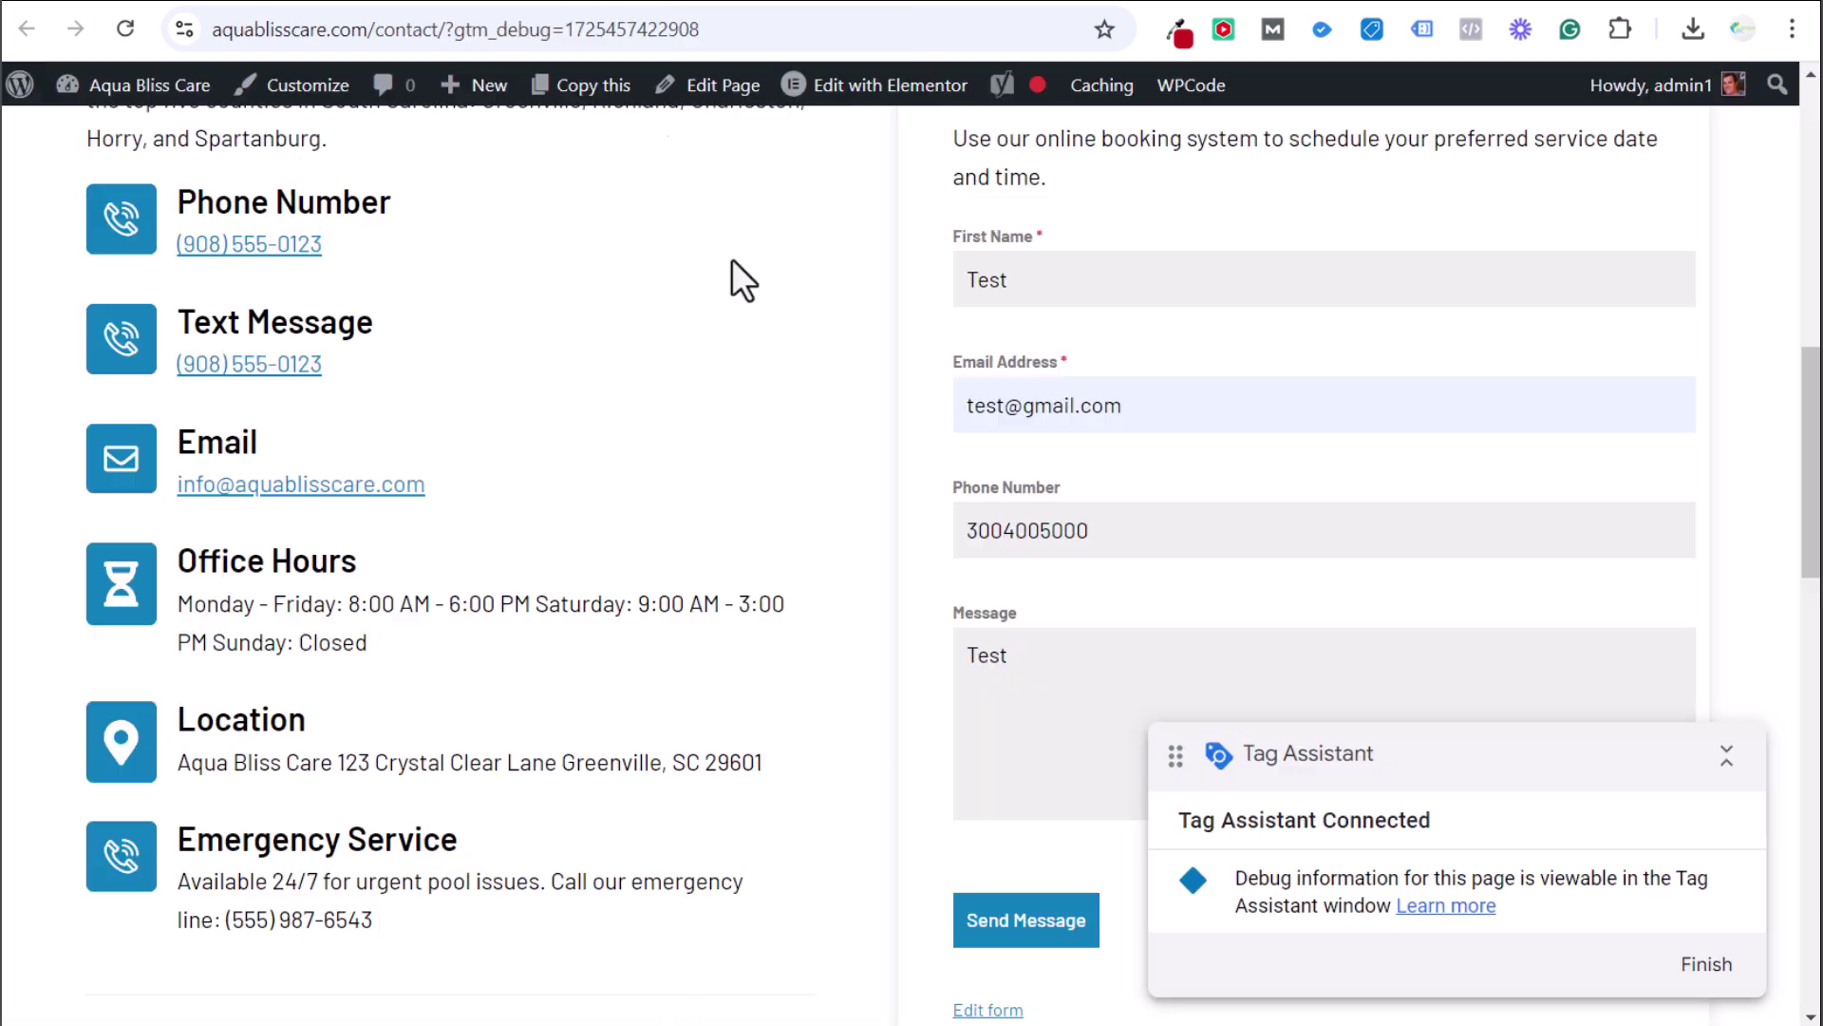
pyautogui.click(1005, 902)
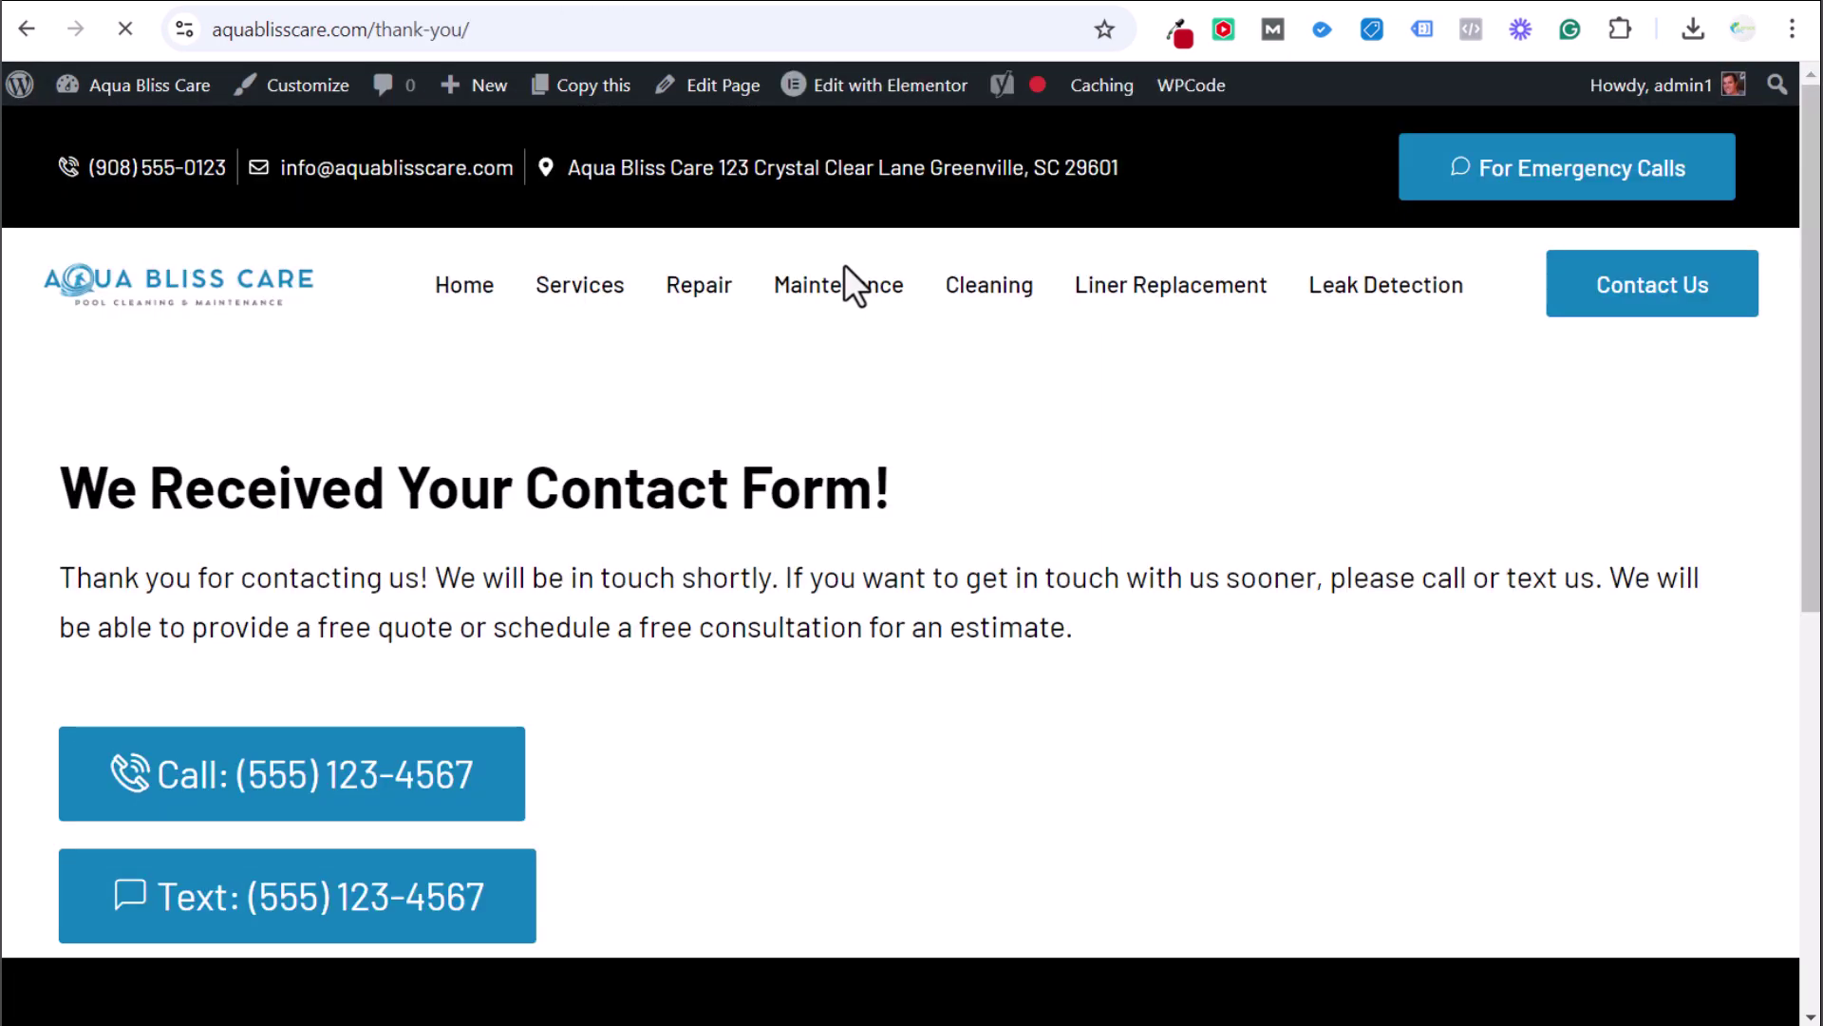
pyautogui.moveTo(74, 351); pyautogui.dragTo(664, 353)
pyautogui.click(550, 517)
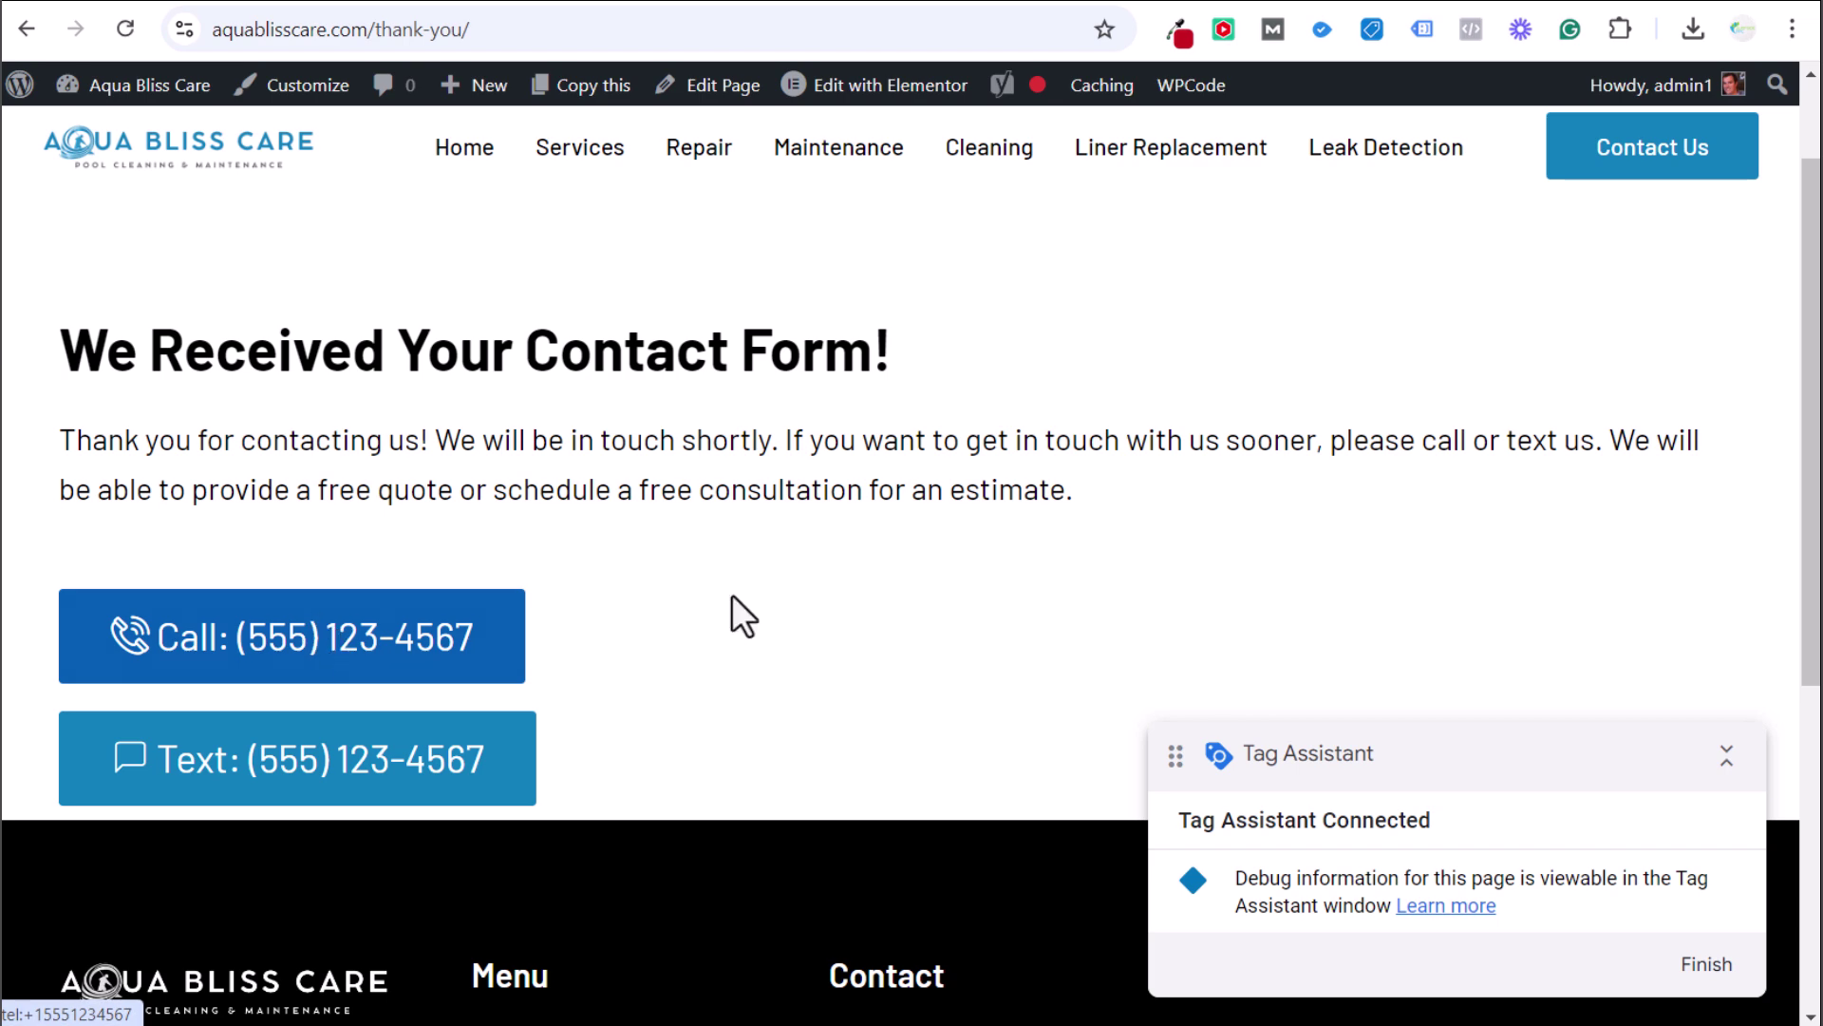
# In Tag Assistant, examine which tags fired for the thank-you page's click events and for the Contact page
pyautogui.click(565, 2)
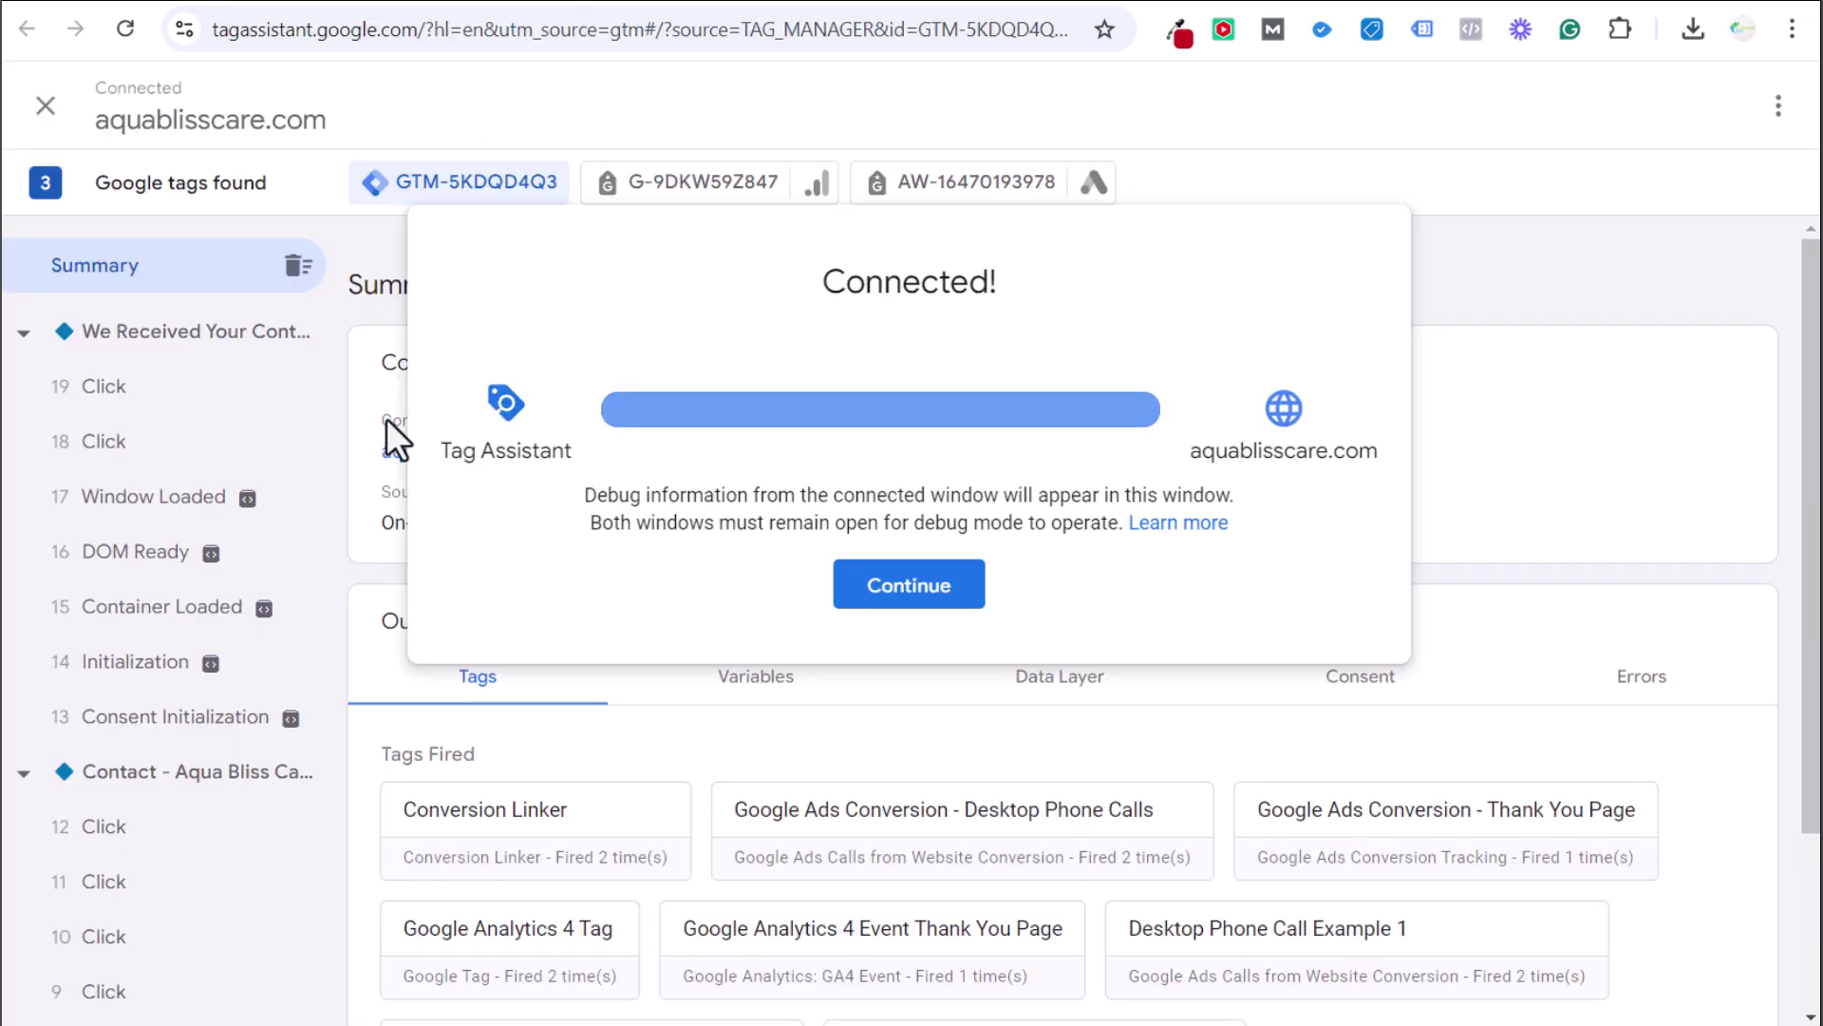
pyautogui.click(133, 470)
pyautogui.click(112, 475)
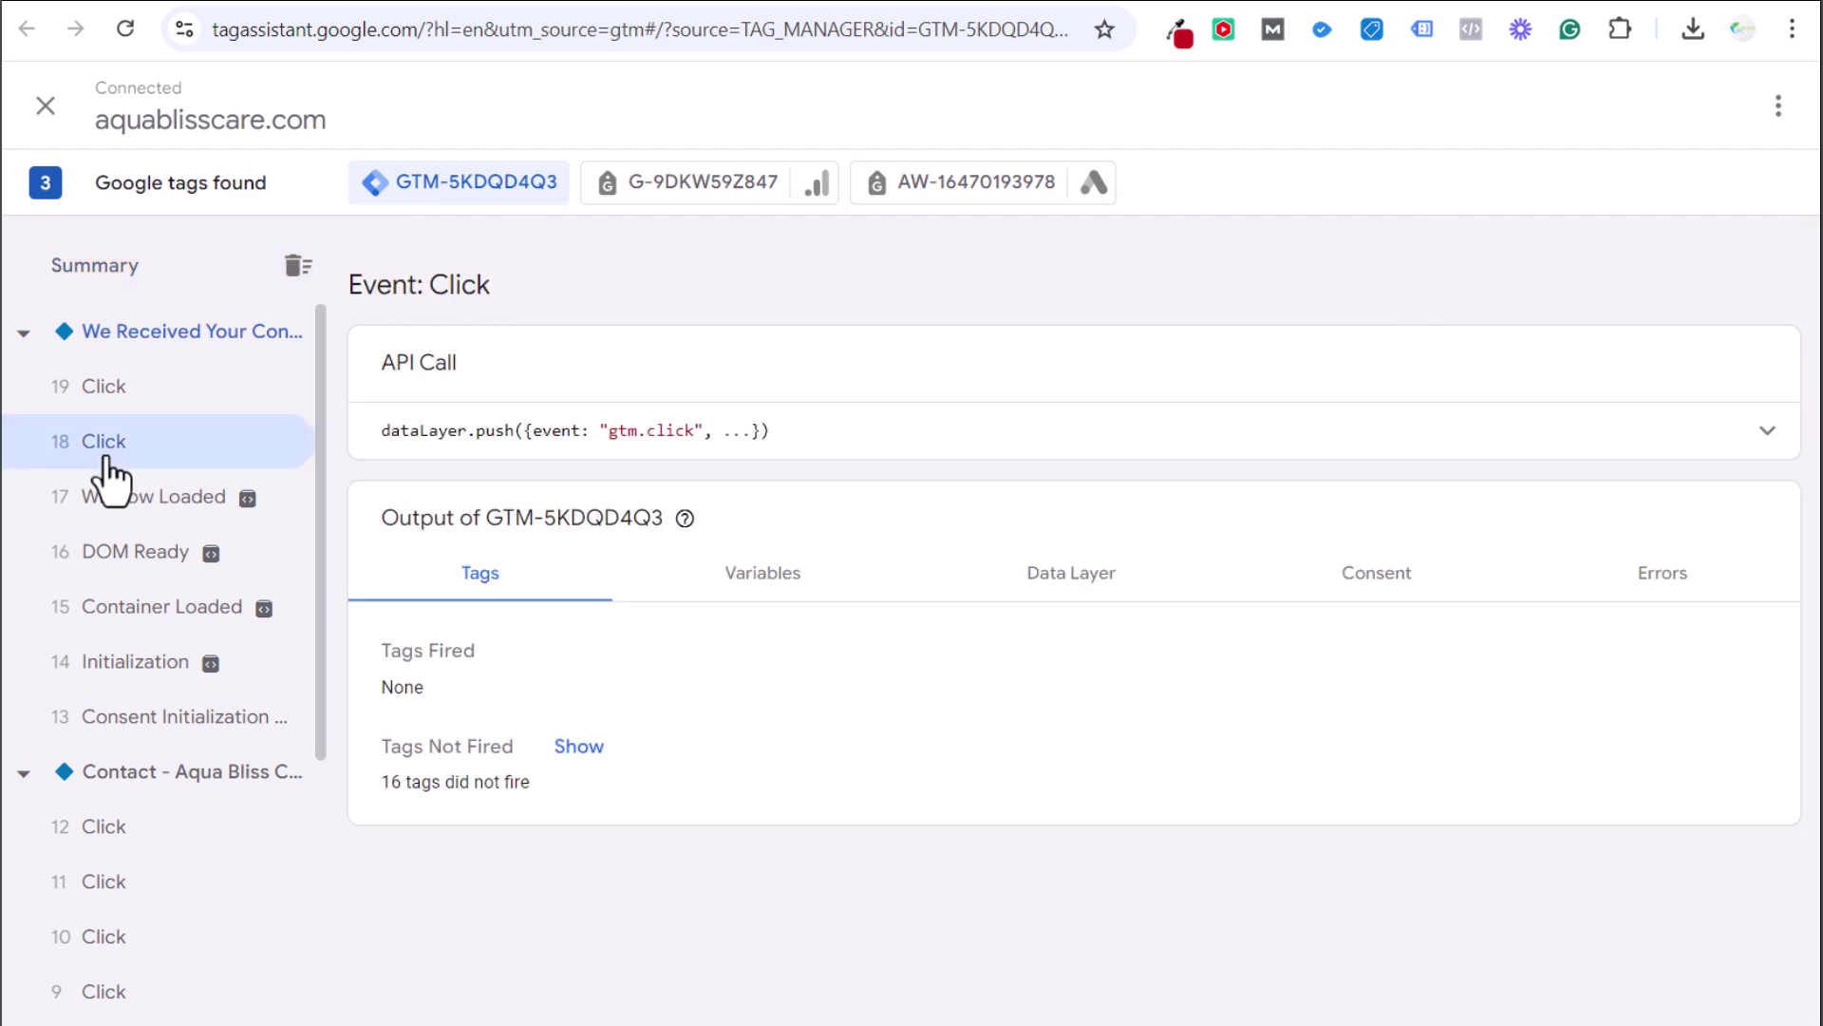
pyautogui.click(229, 390)
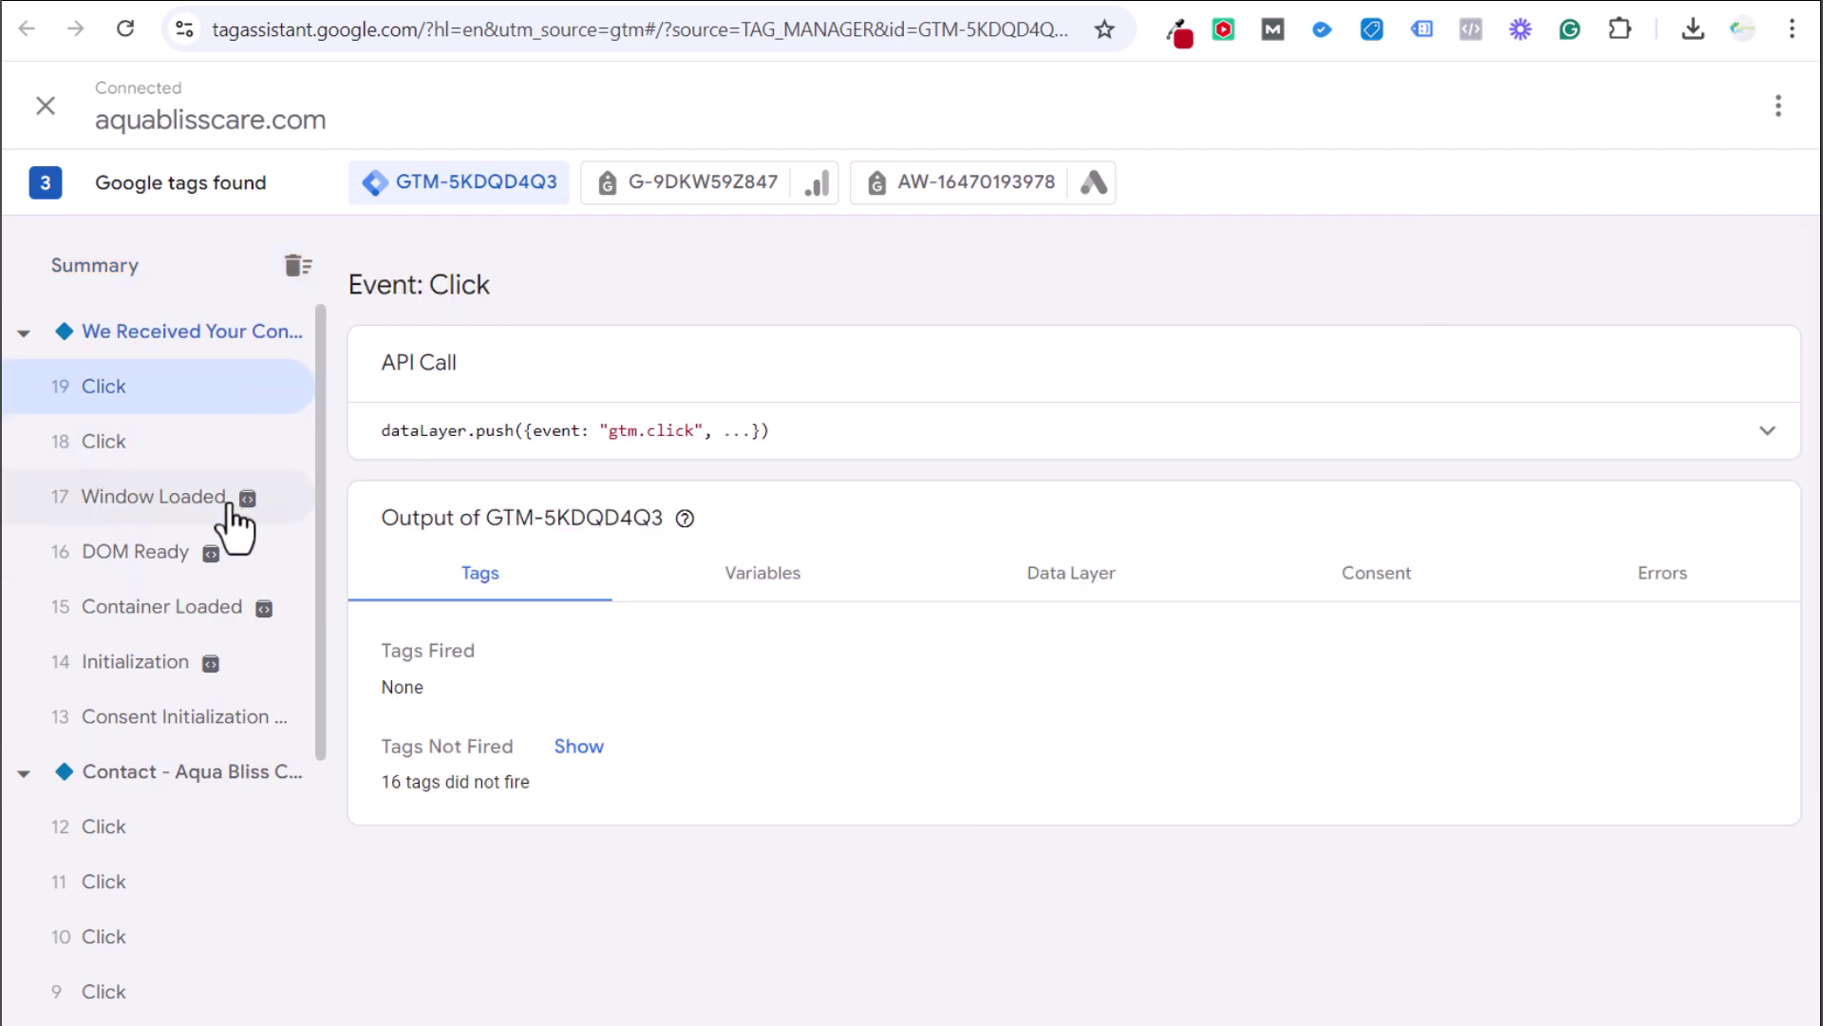
pyautogui.click(174, 793)
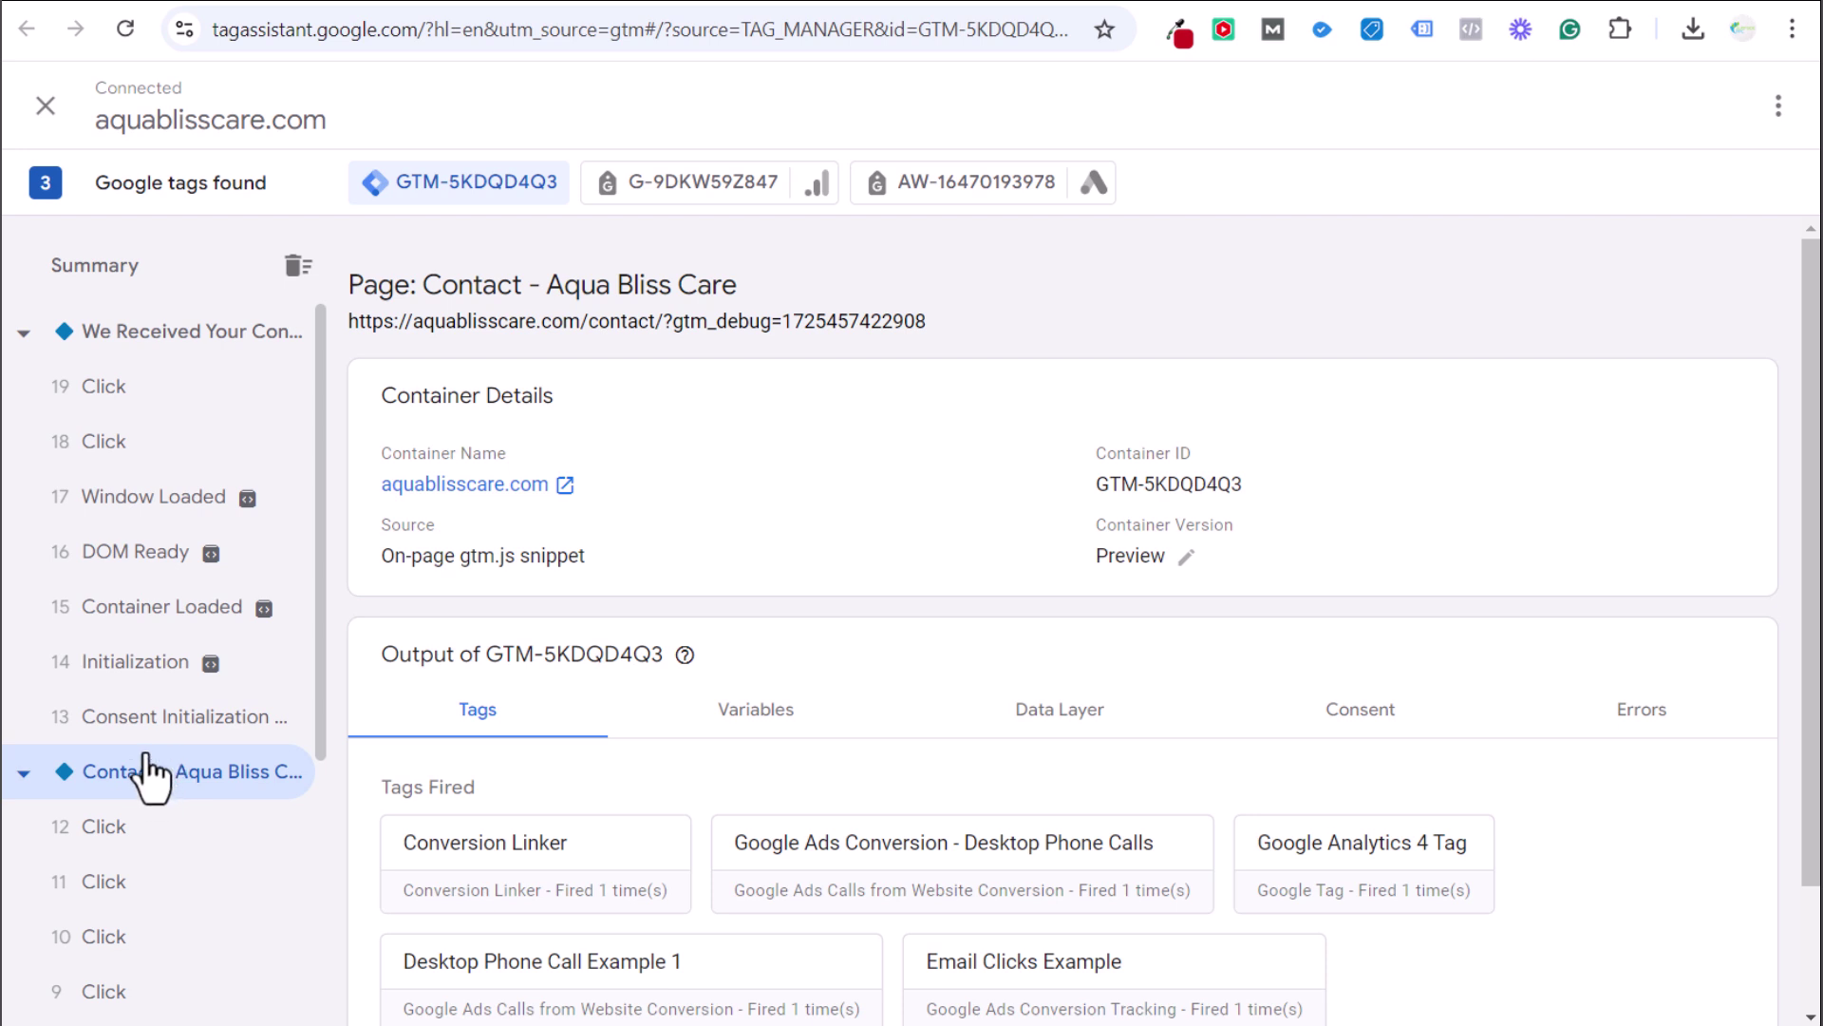
pyautogui.scroll(-2, 484, 869)
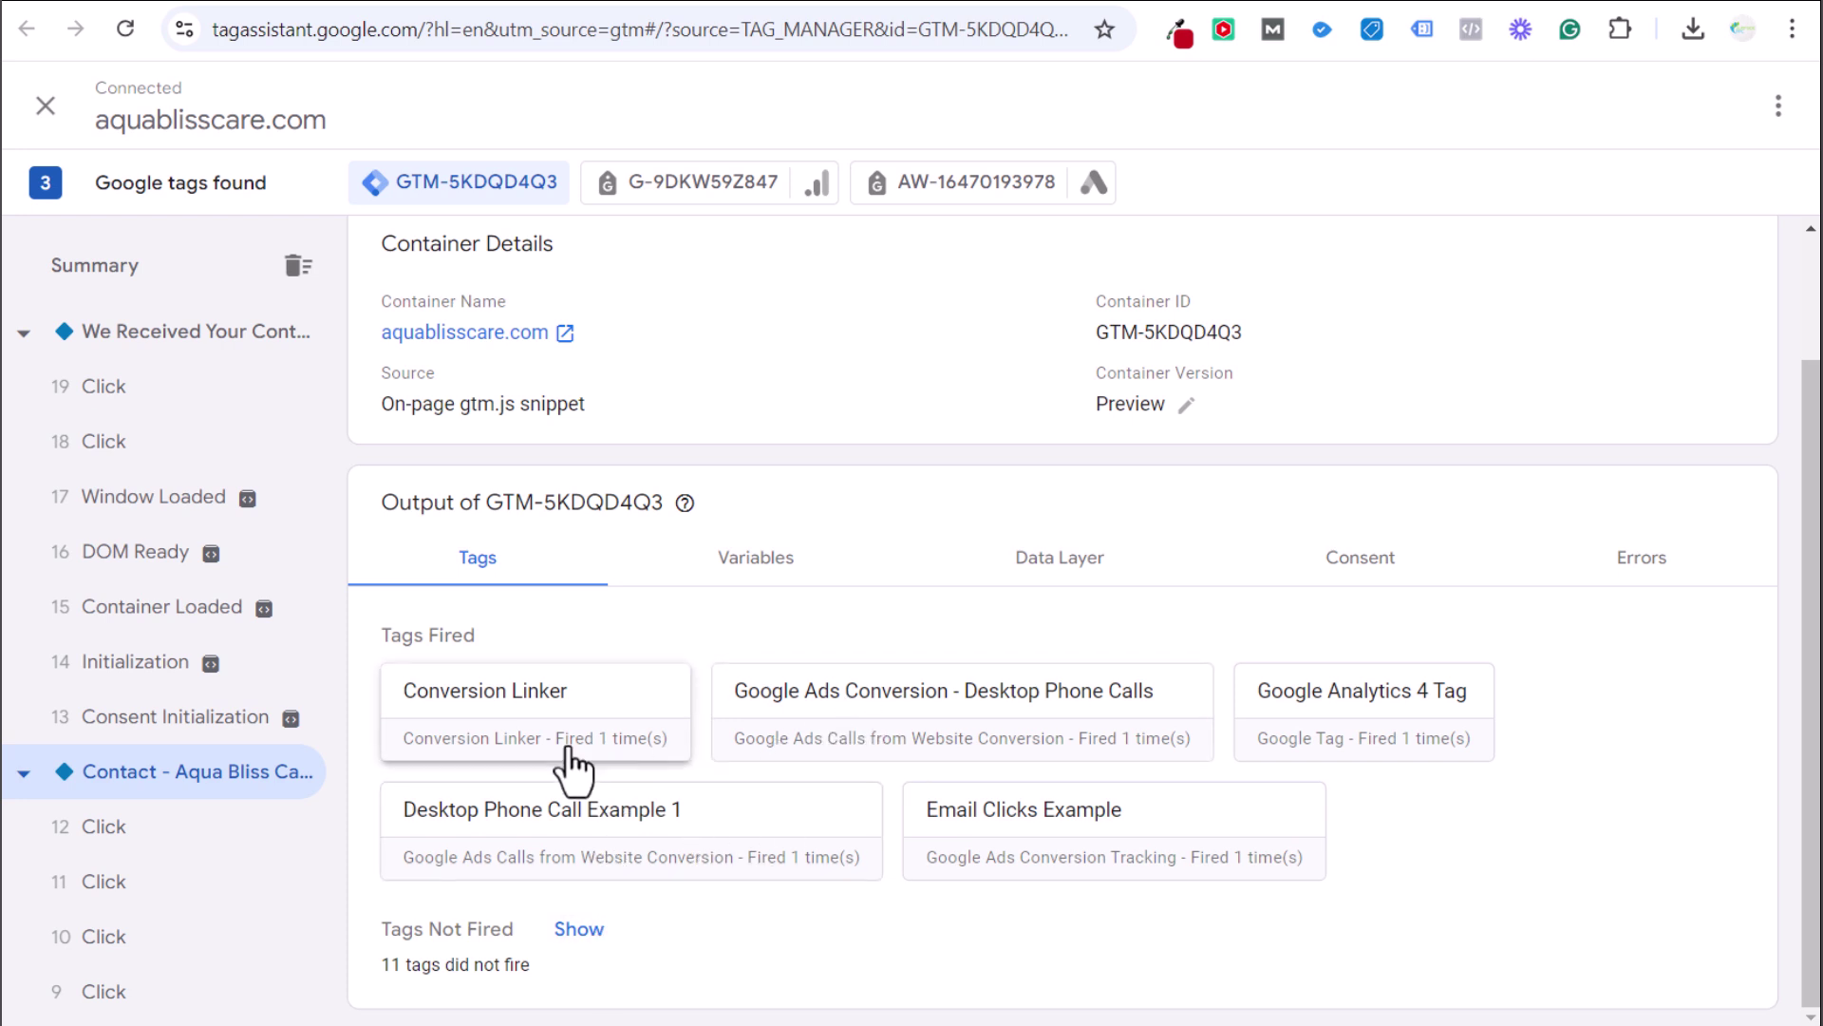
# Examine which tags fired for the thank-you page's Consent Initialization, Initialization and Container Loaded events, and return to Tag Manager's tags list
pyautogui.click(111, 723)
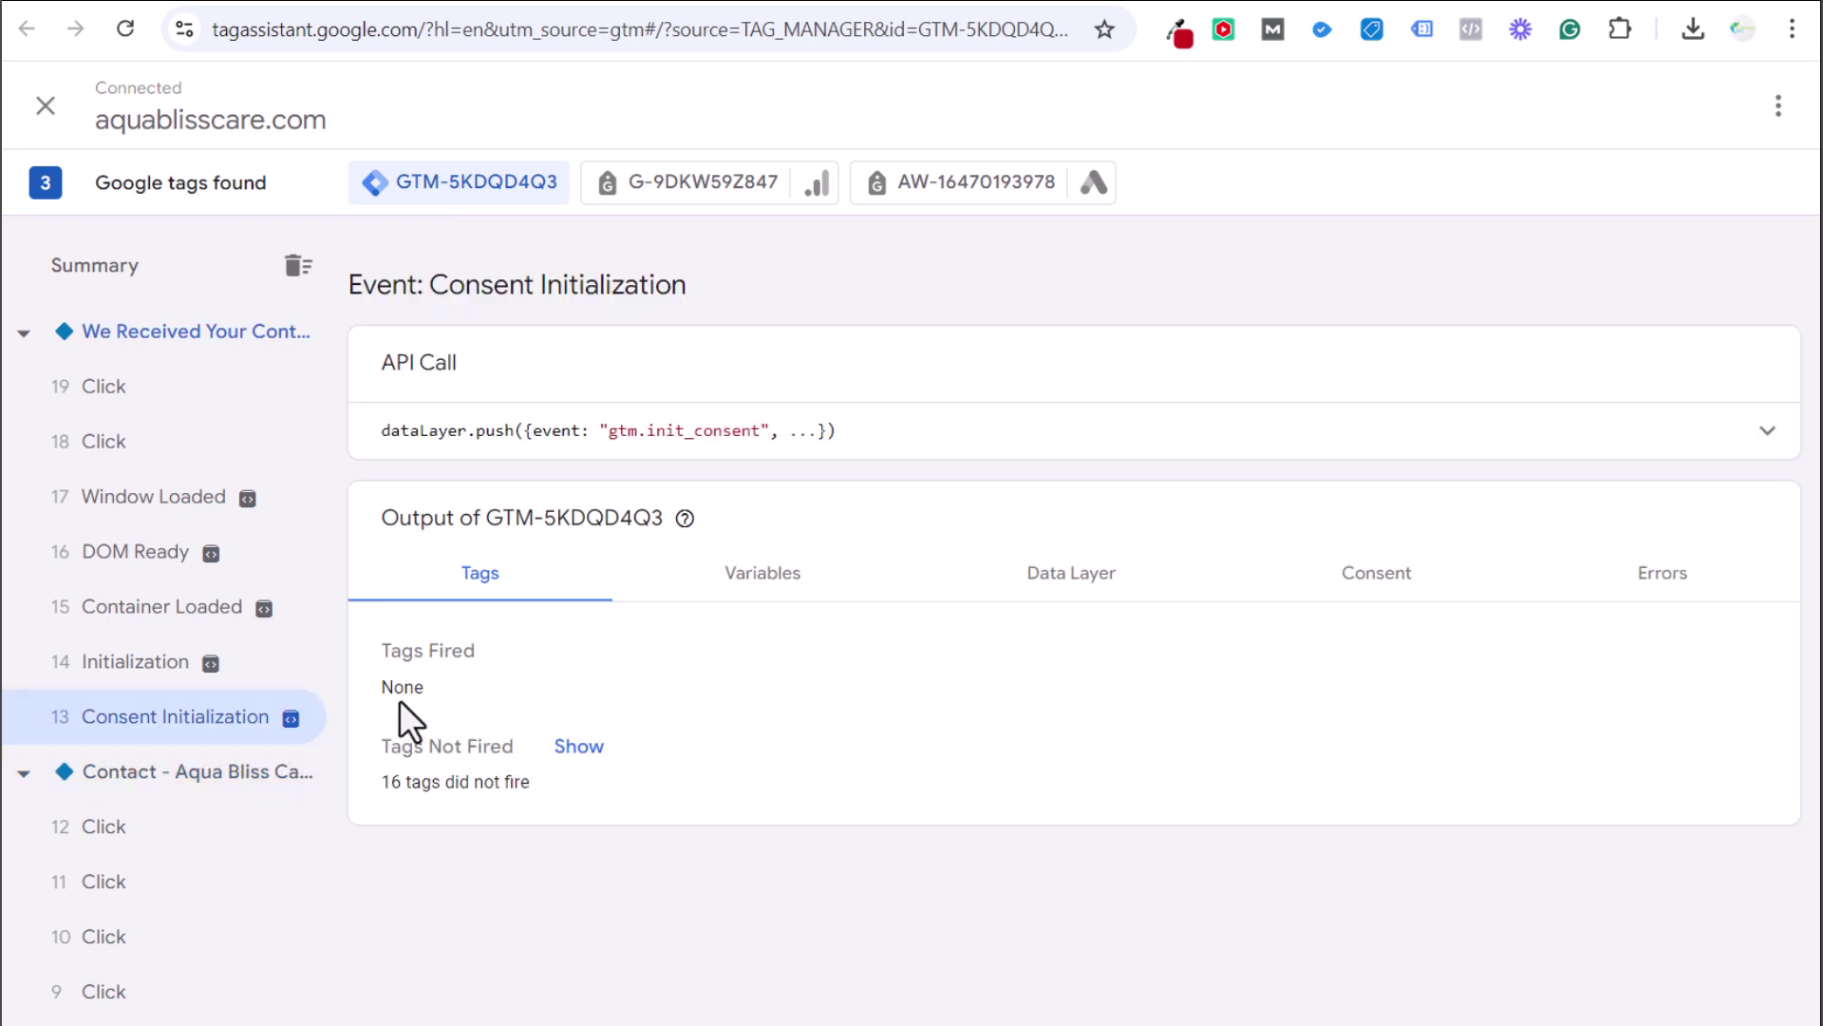
pyautogui.click(162, 676)
pyautogui.click(156, 612)
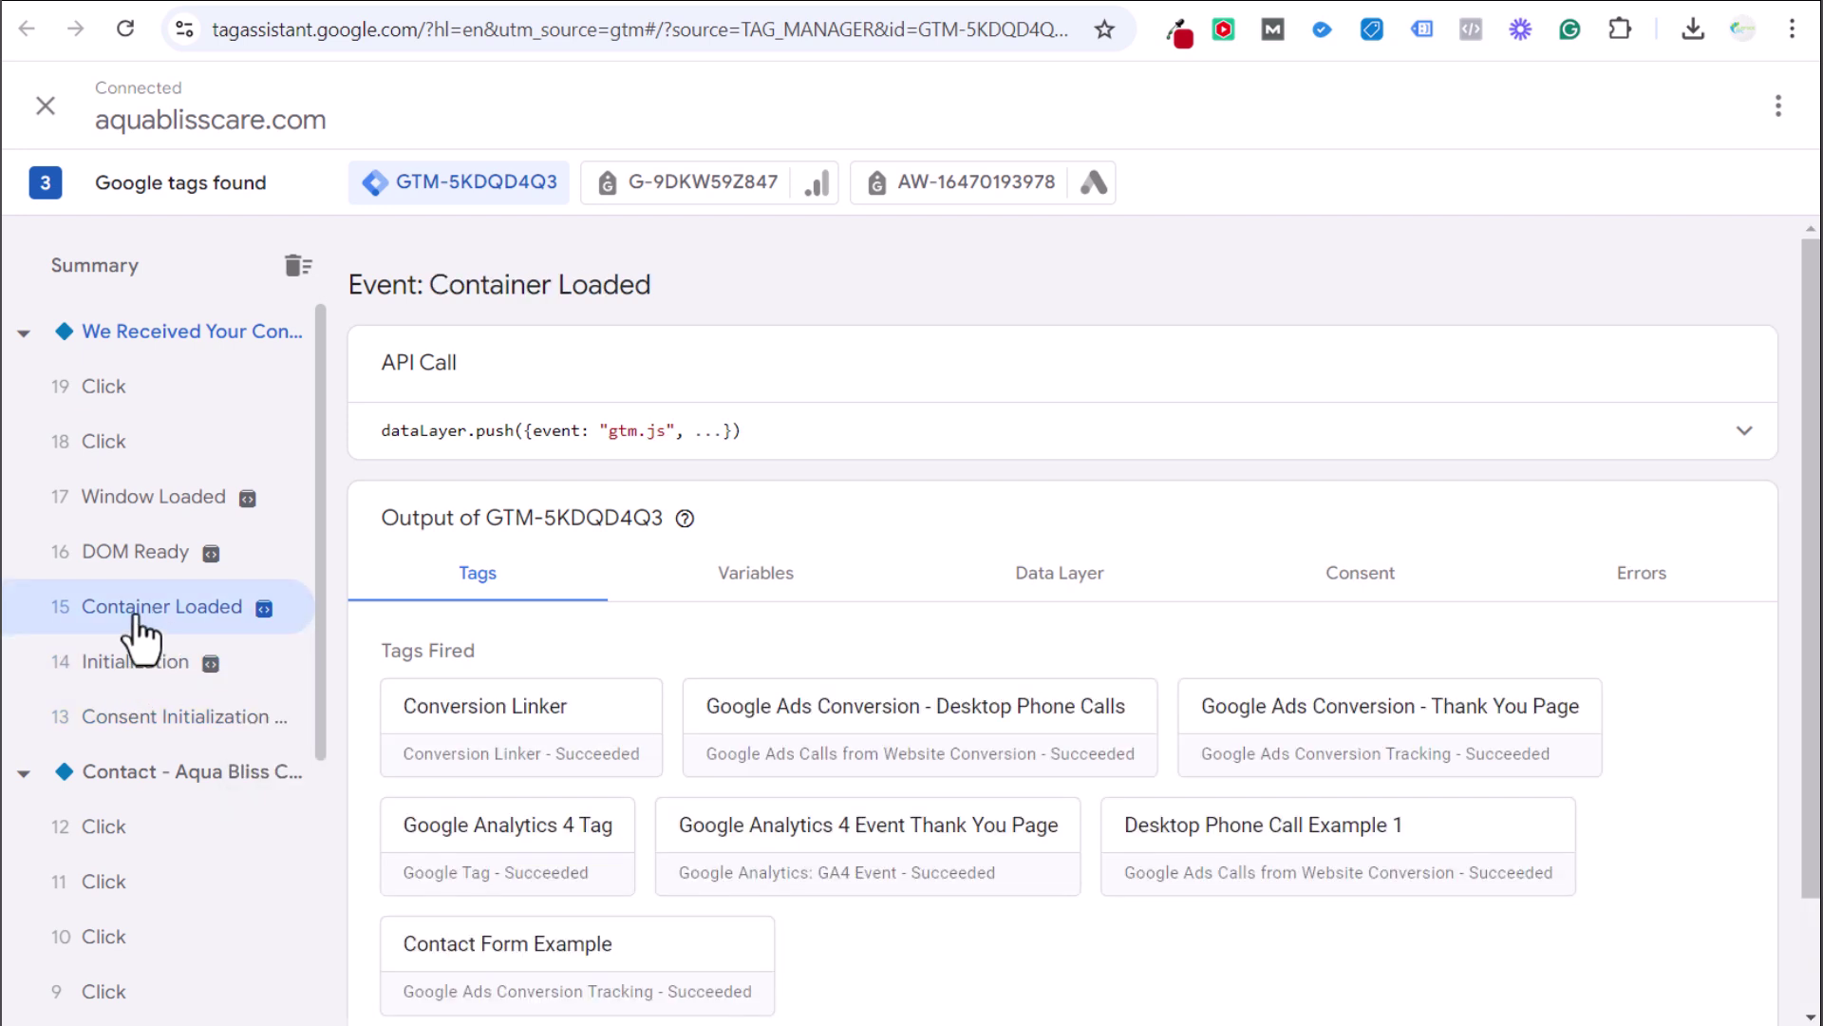
pyautogui.scroll(-2, 1620, 641)
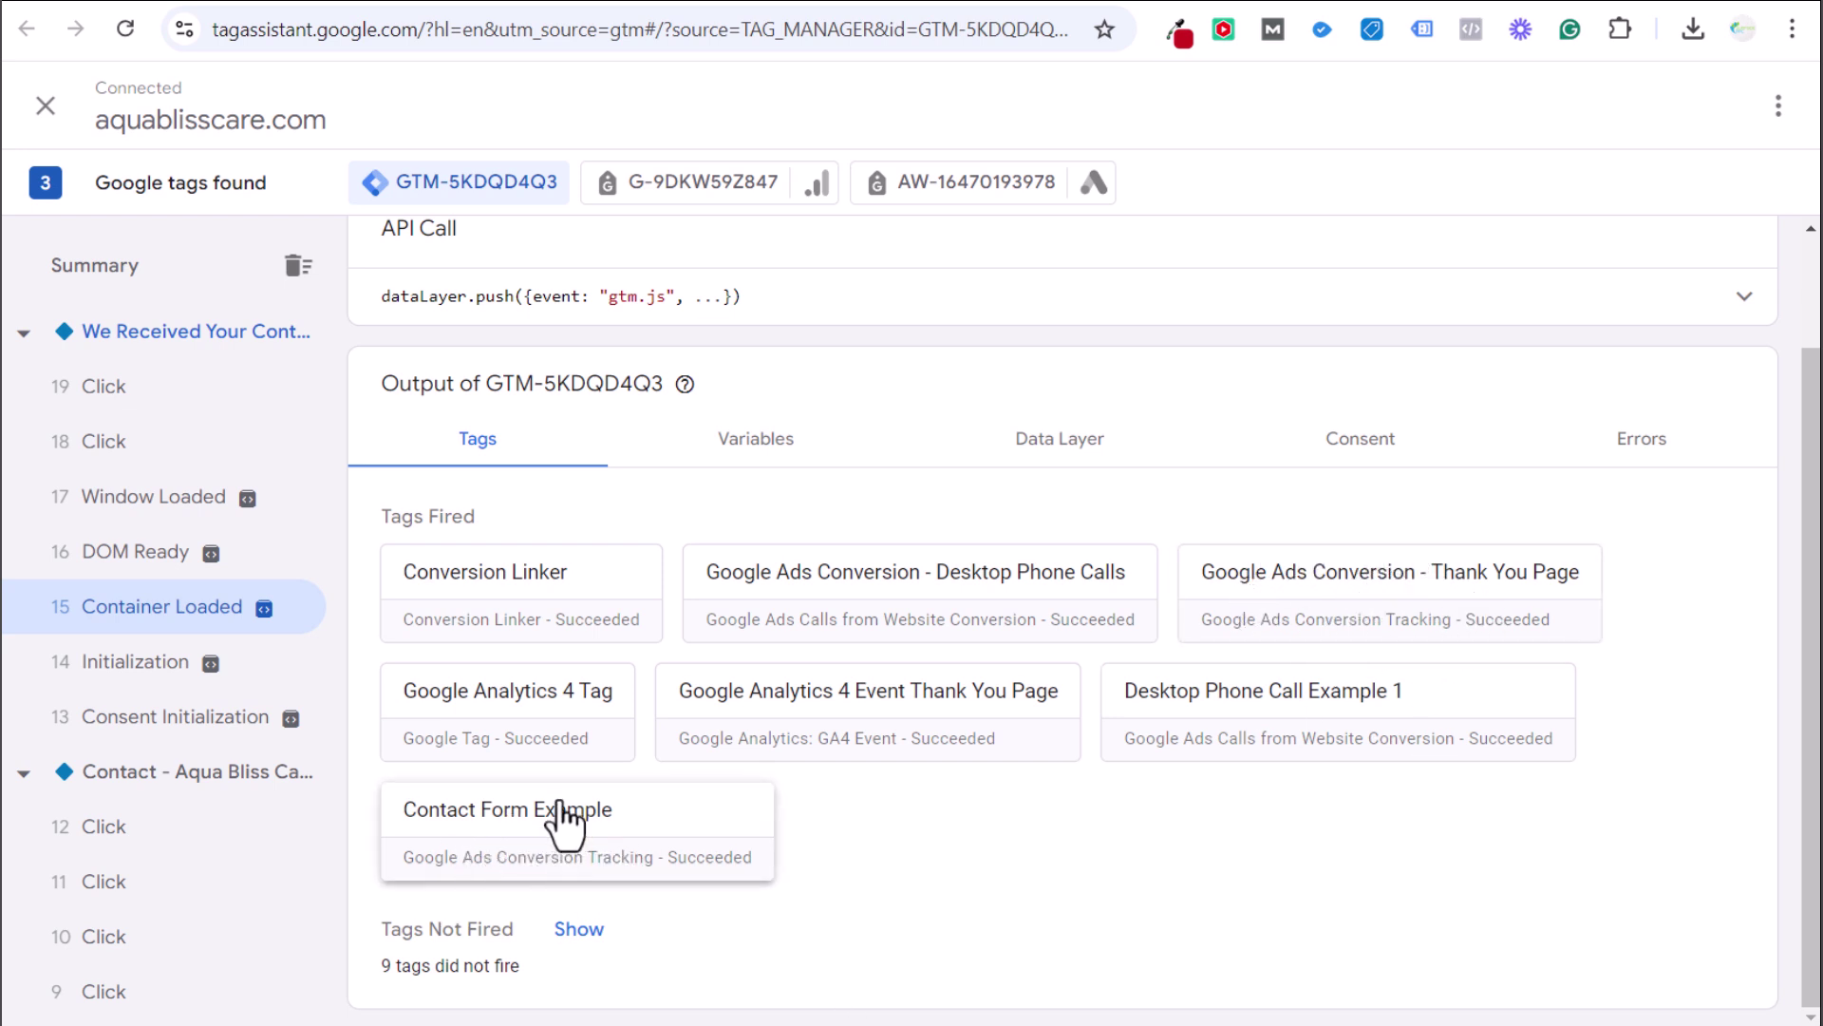
pyautogui.click(541, 4)
pyautogui.click(147, 461)
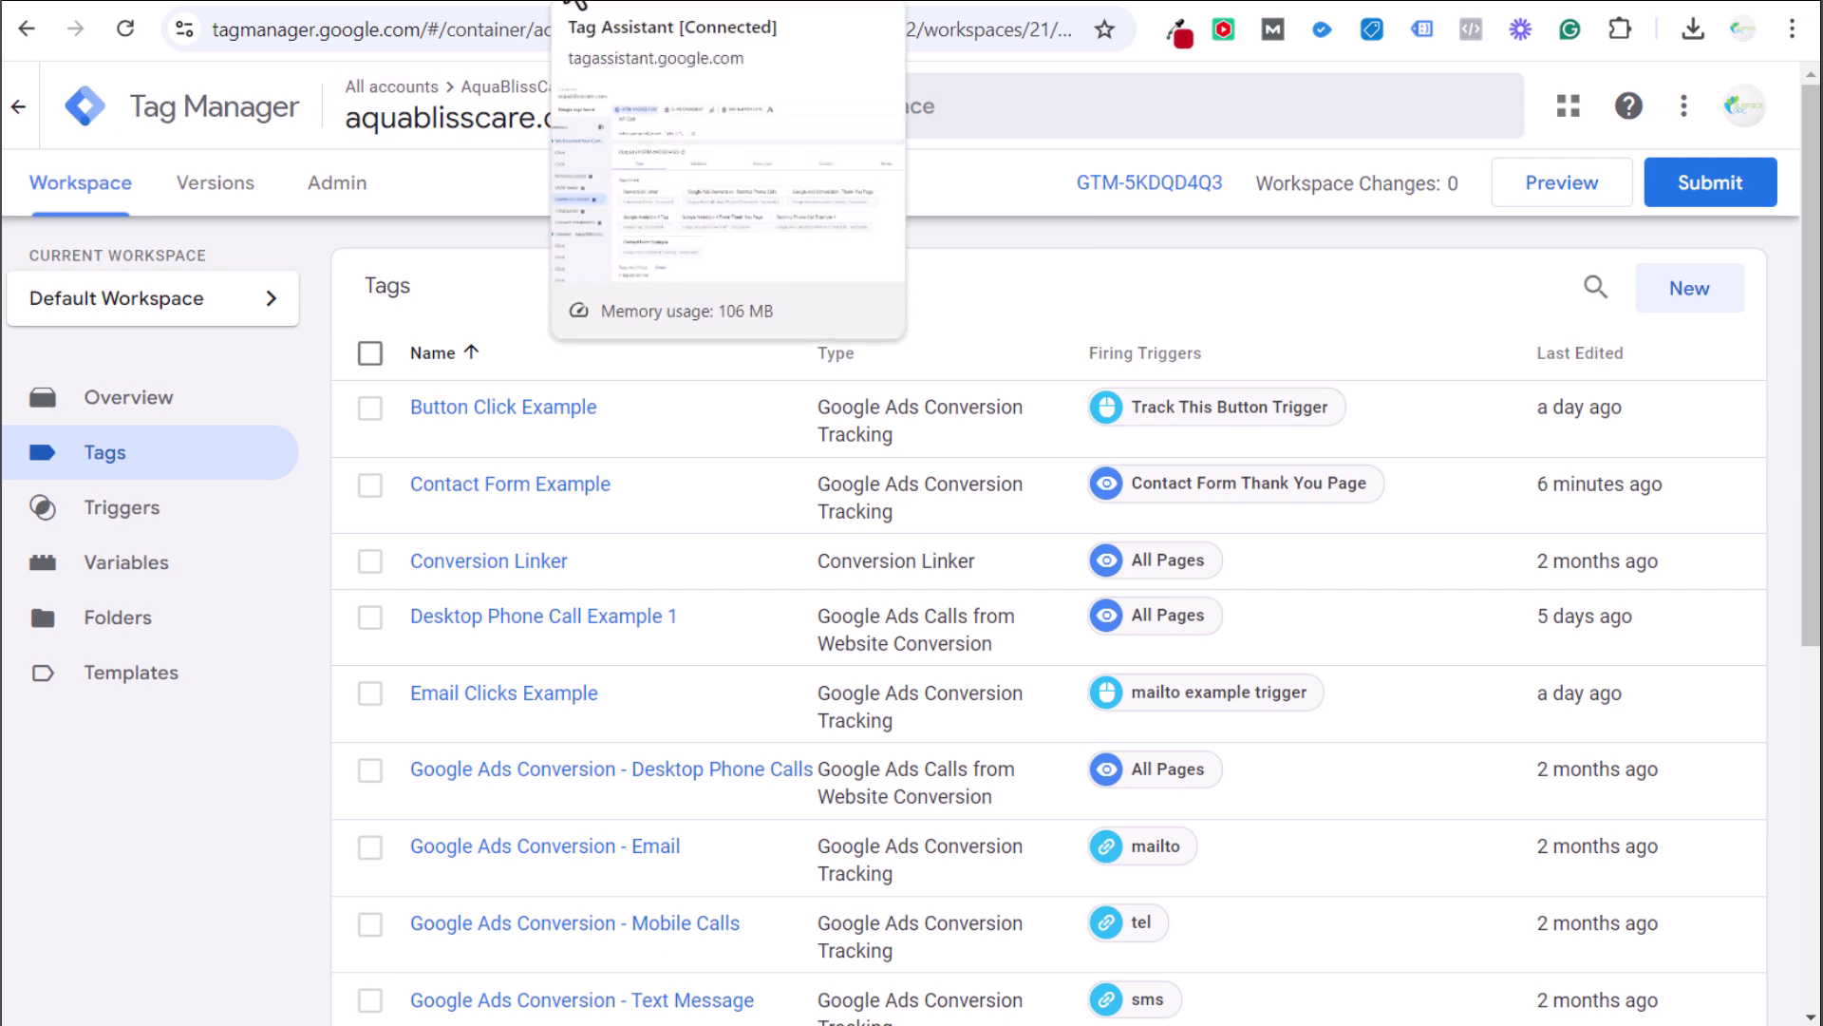
# Finish the new conversion action in Google Ads and find Contact Form Example under the Contact goal in the conversions summary
pyautogui.click(424, 3)
pyautogui.scroll(-2, 454, 599)
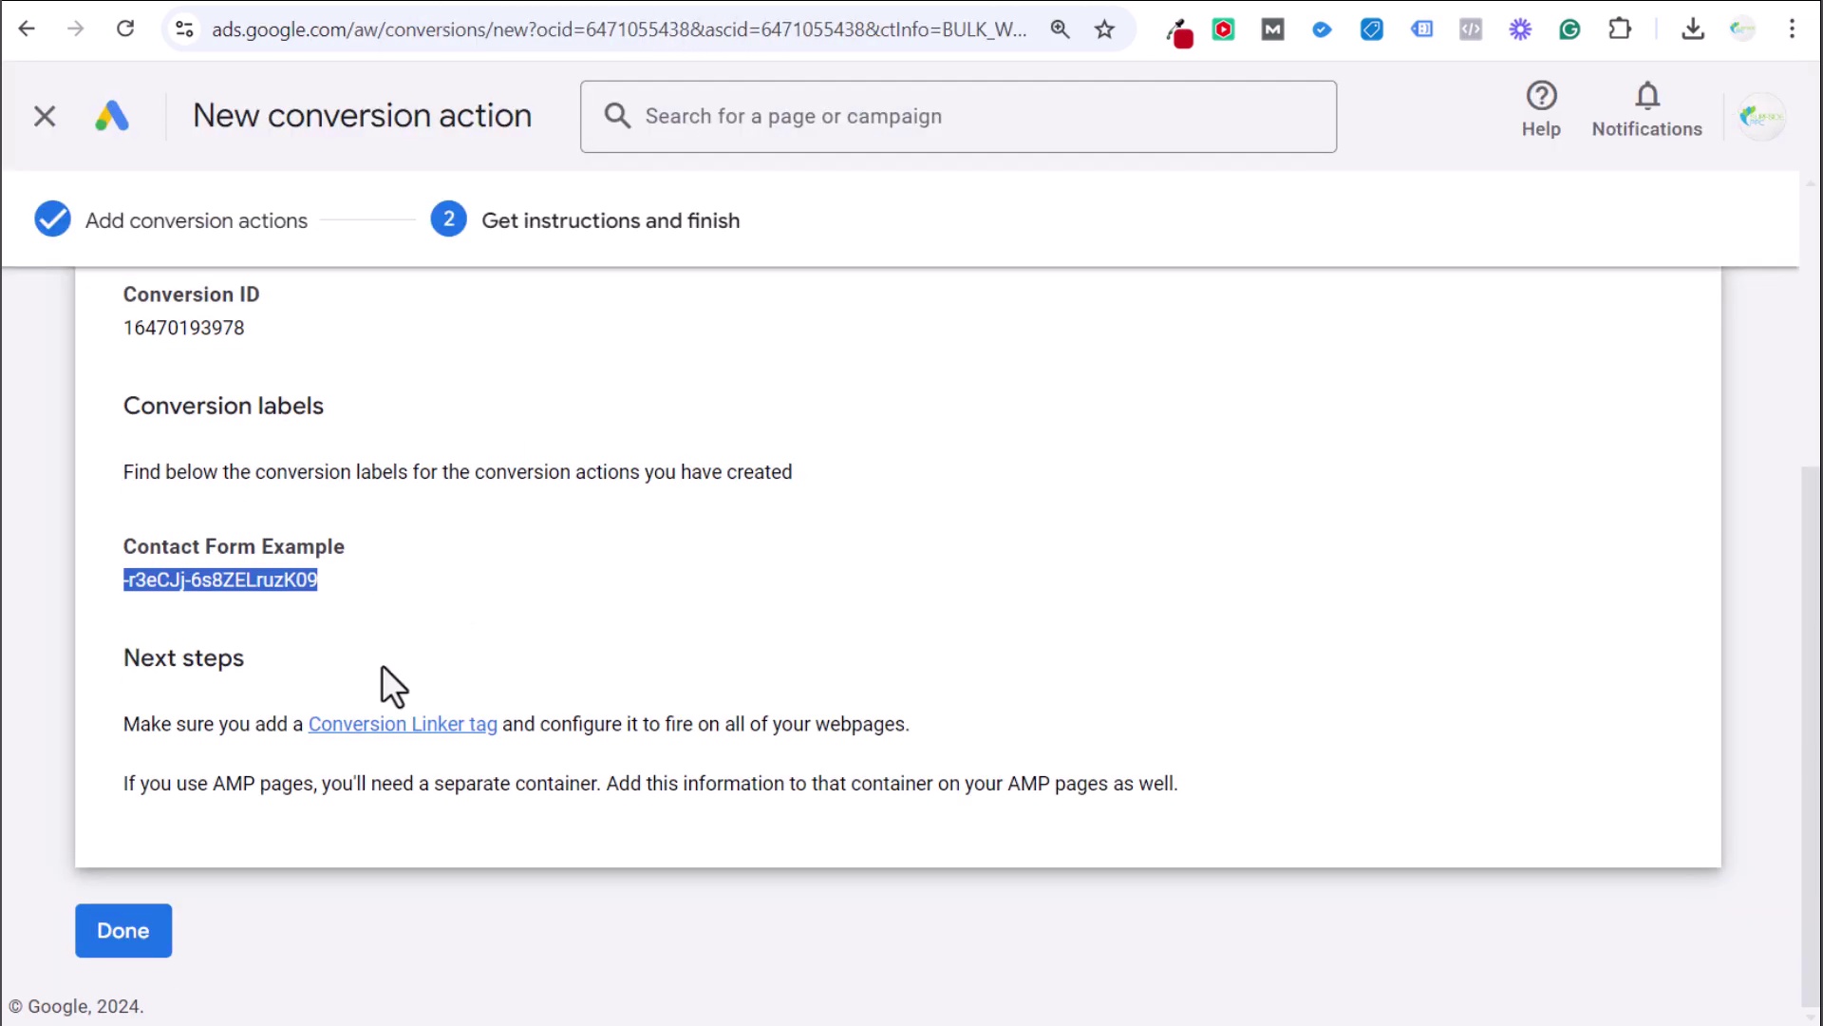
pyautogui.click(83, 952)
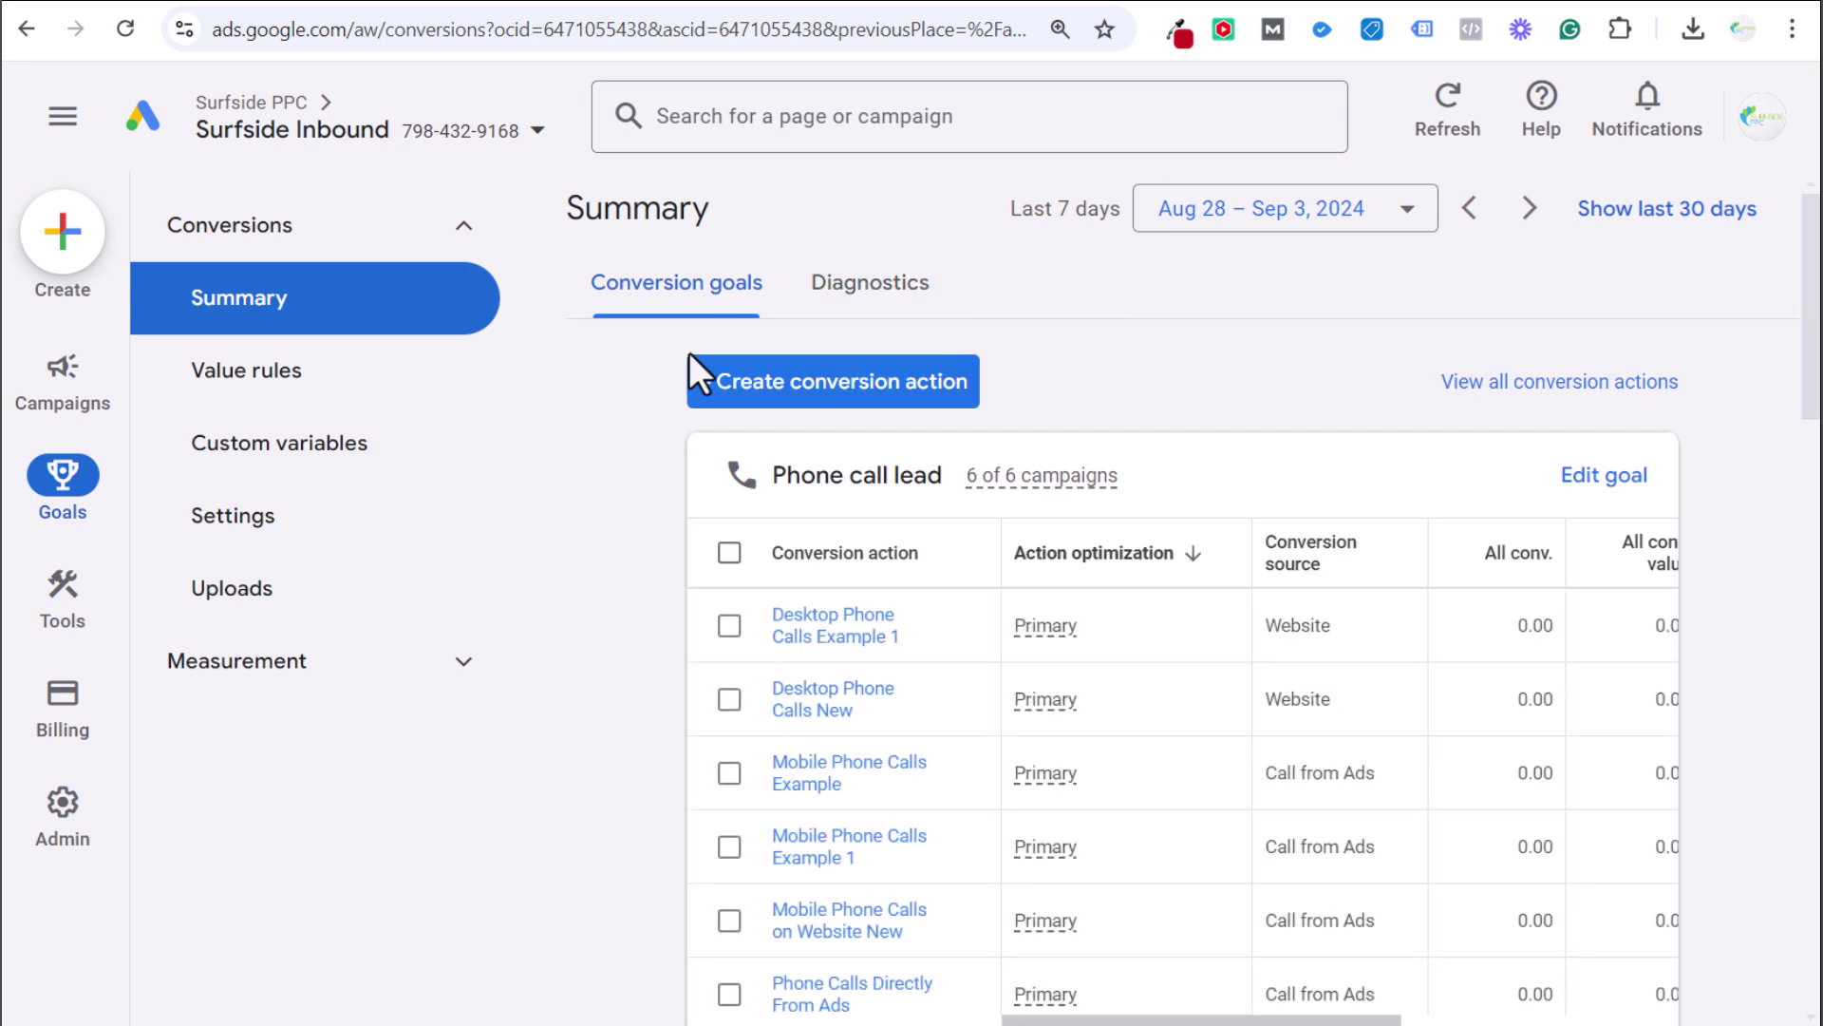
pyautogui.scroll(-8, 608, 498)
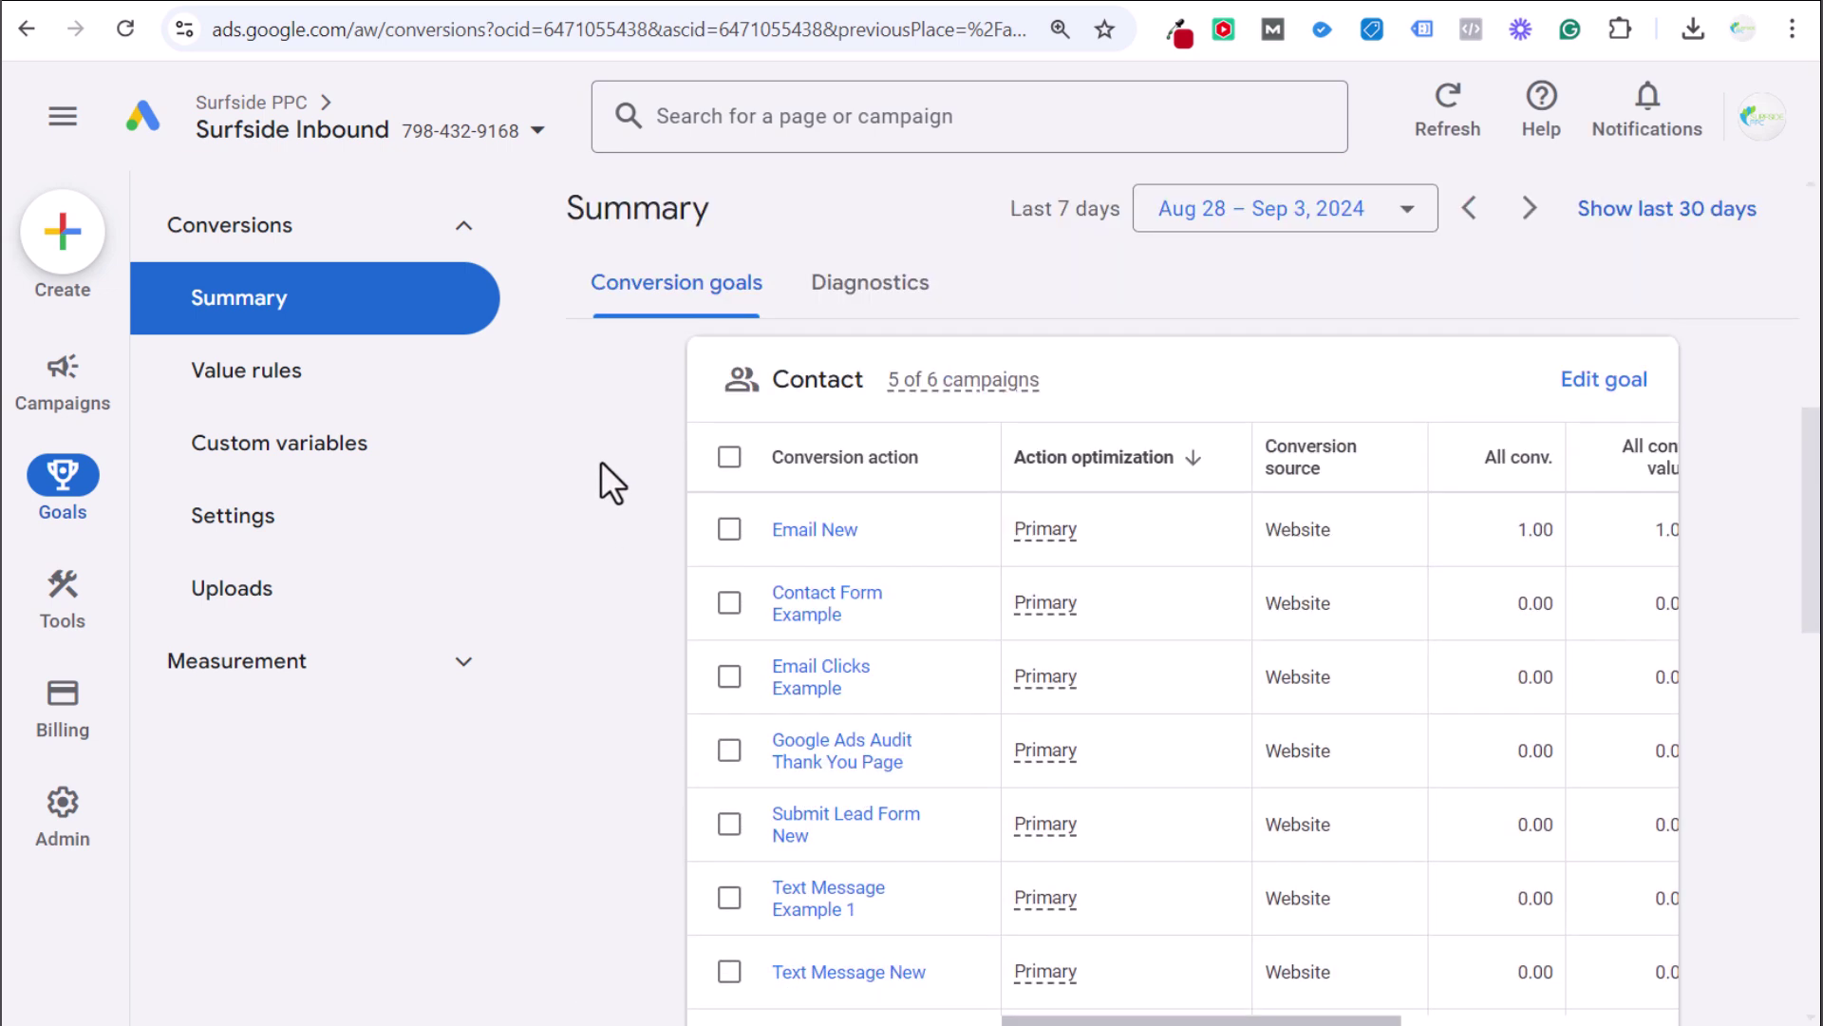
pyautogui.scroll(-1, 600, 467)
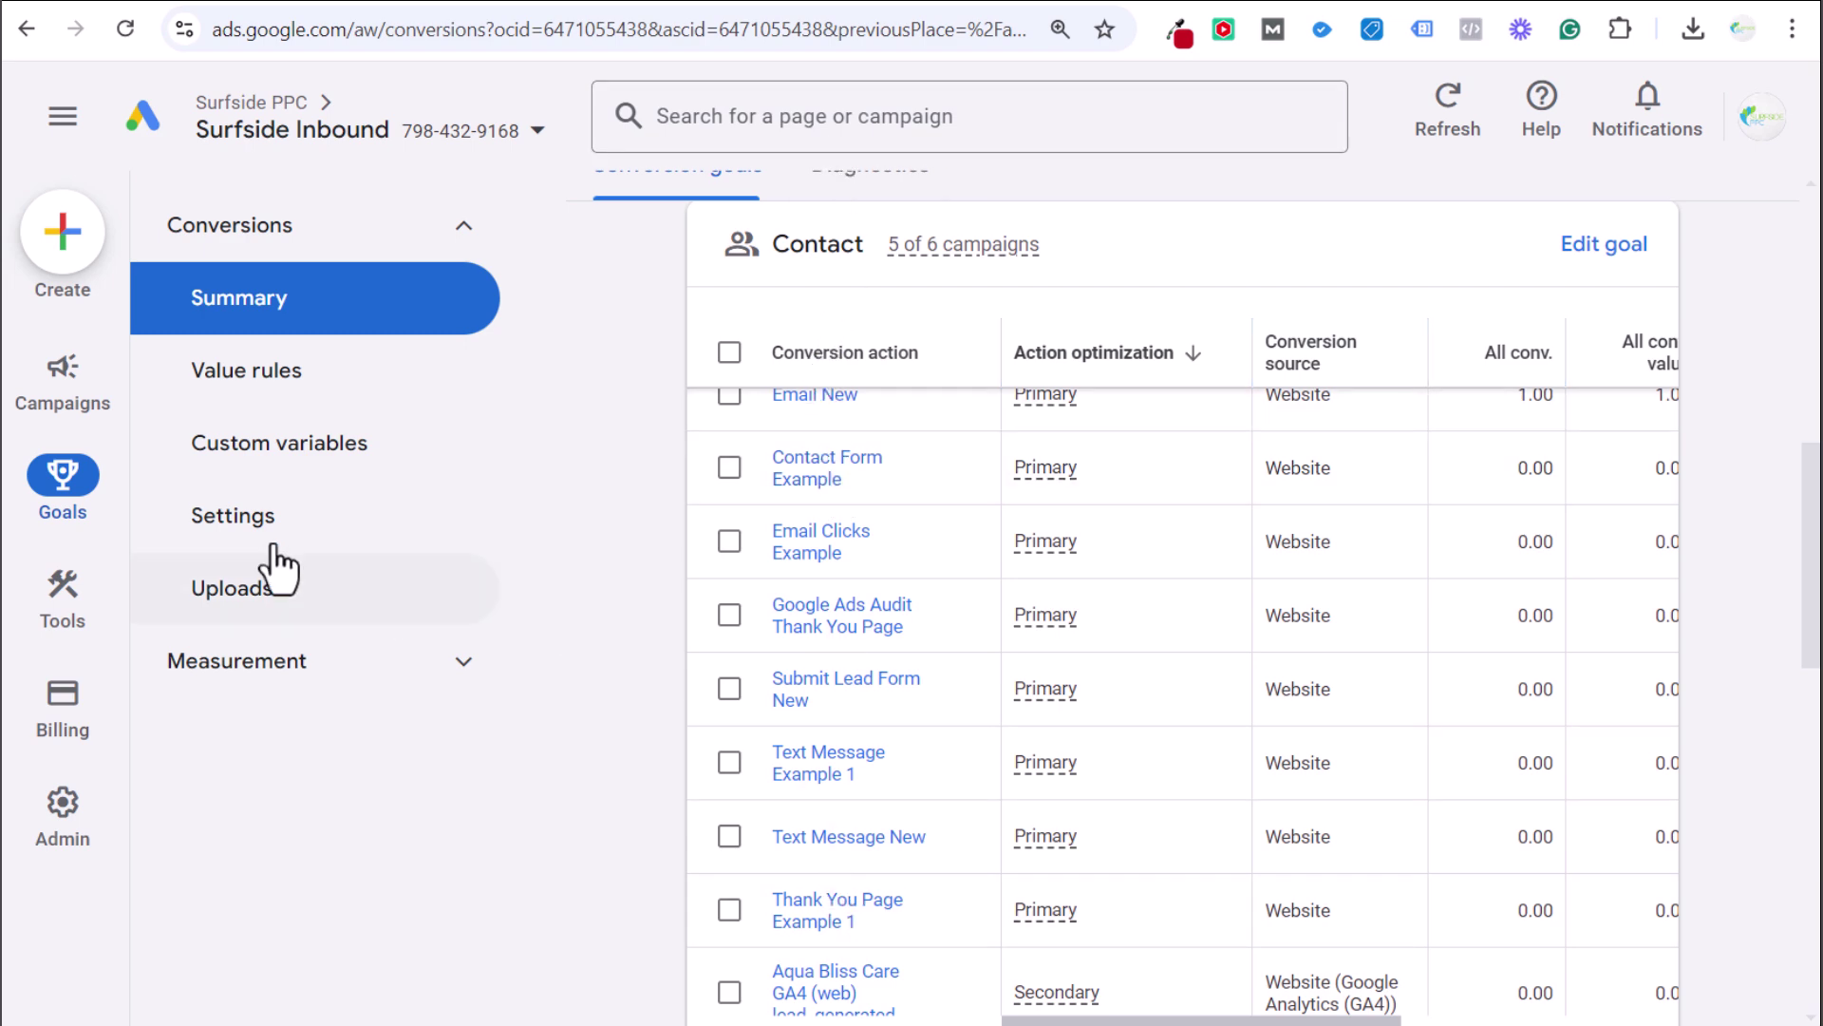
# Open the Aqua Bliss Care Search Campaign's settings and expand its conversion goals
pyautogui.moveTo(90, 407)
pyautogui.click(260, 445)
pyautogui.click(269, 520)
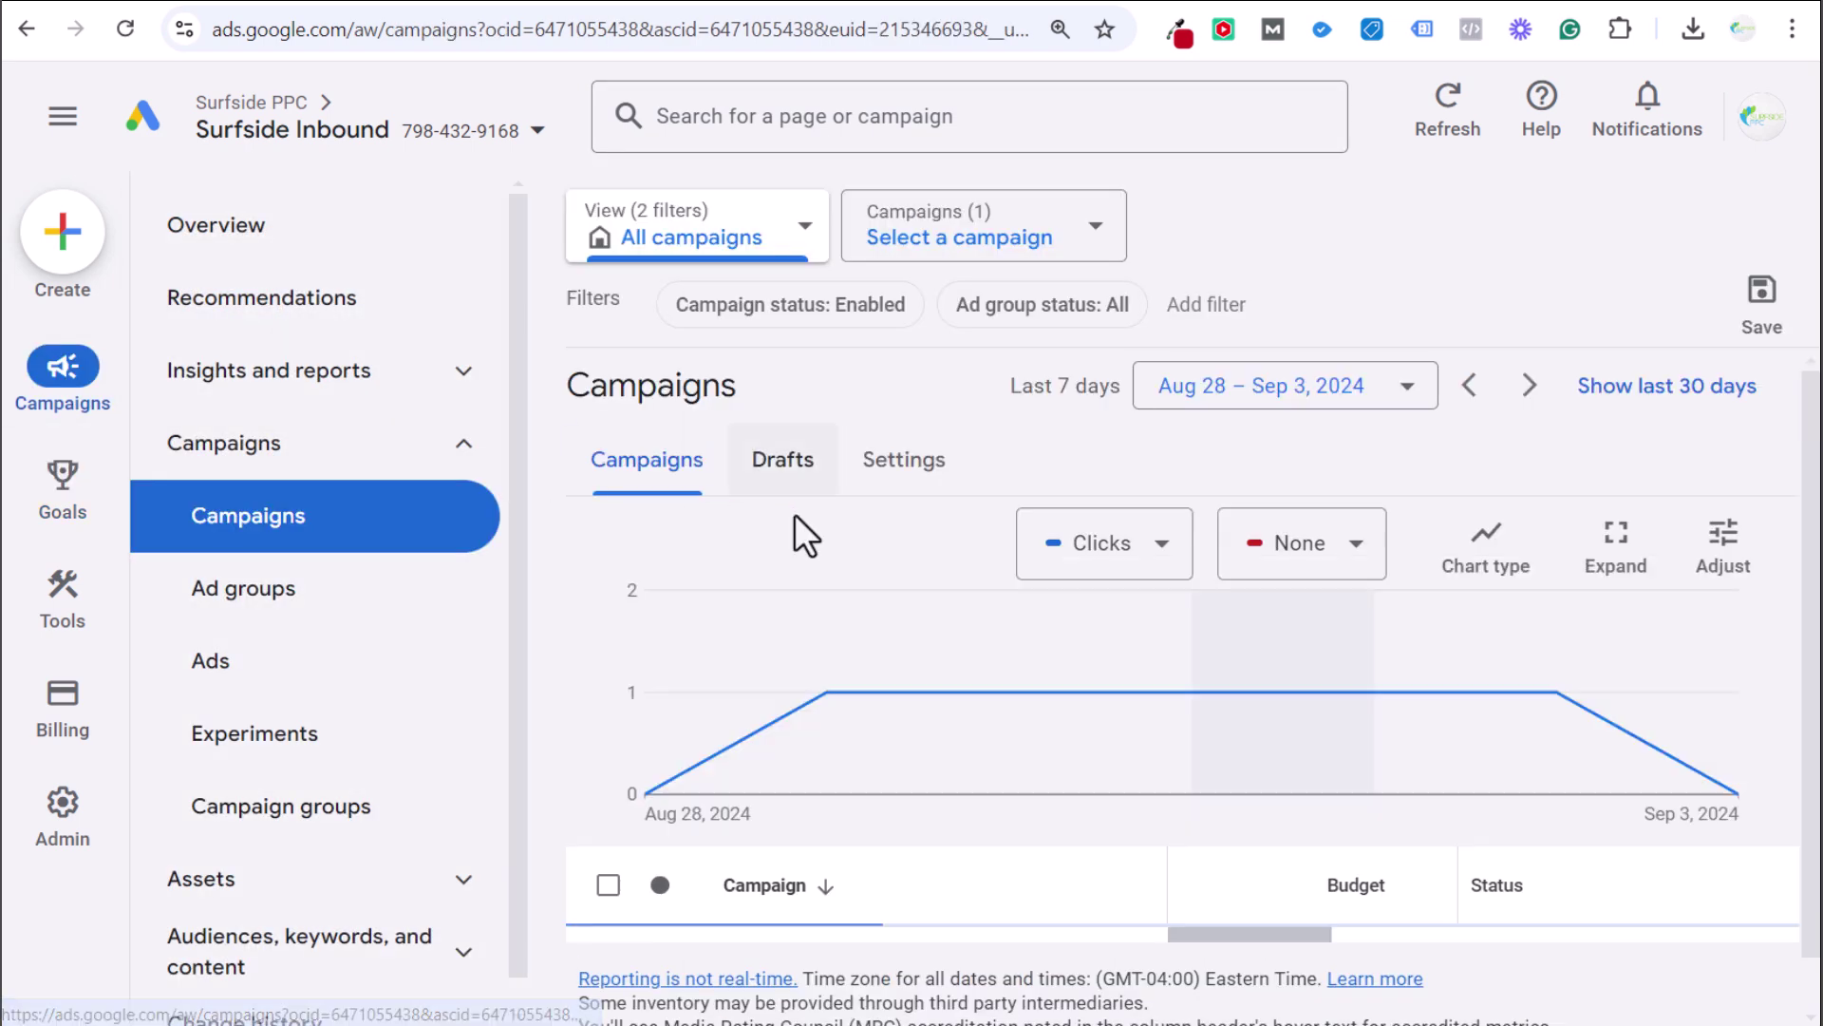
pyautogui.scroll(-3, 1009, 729)
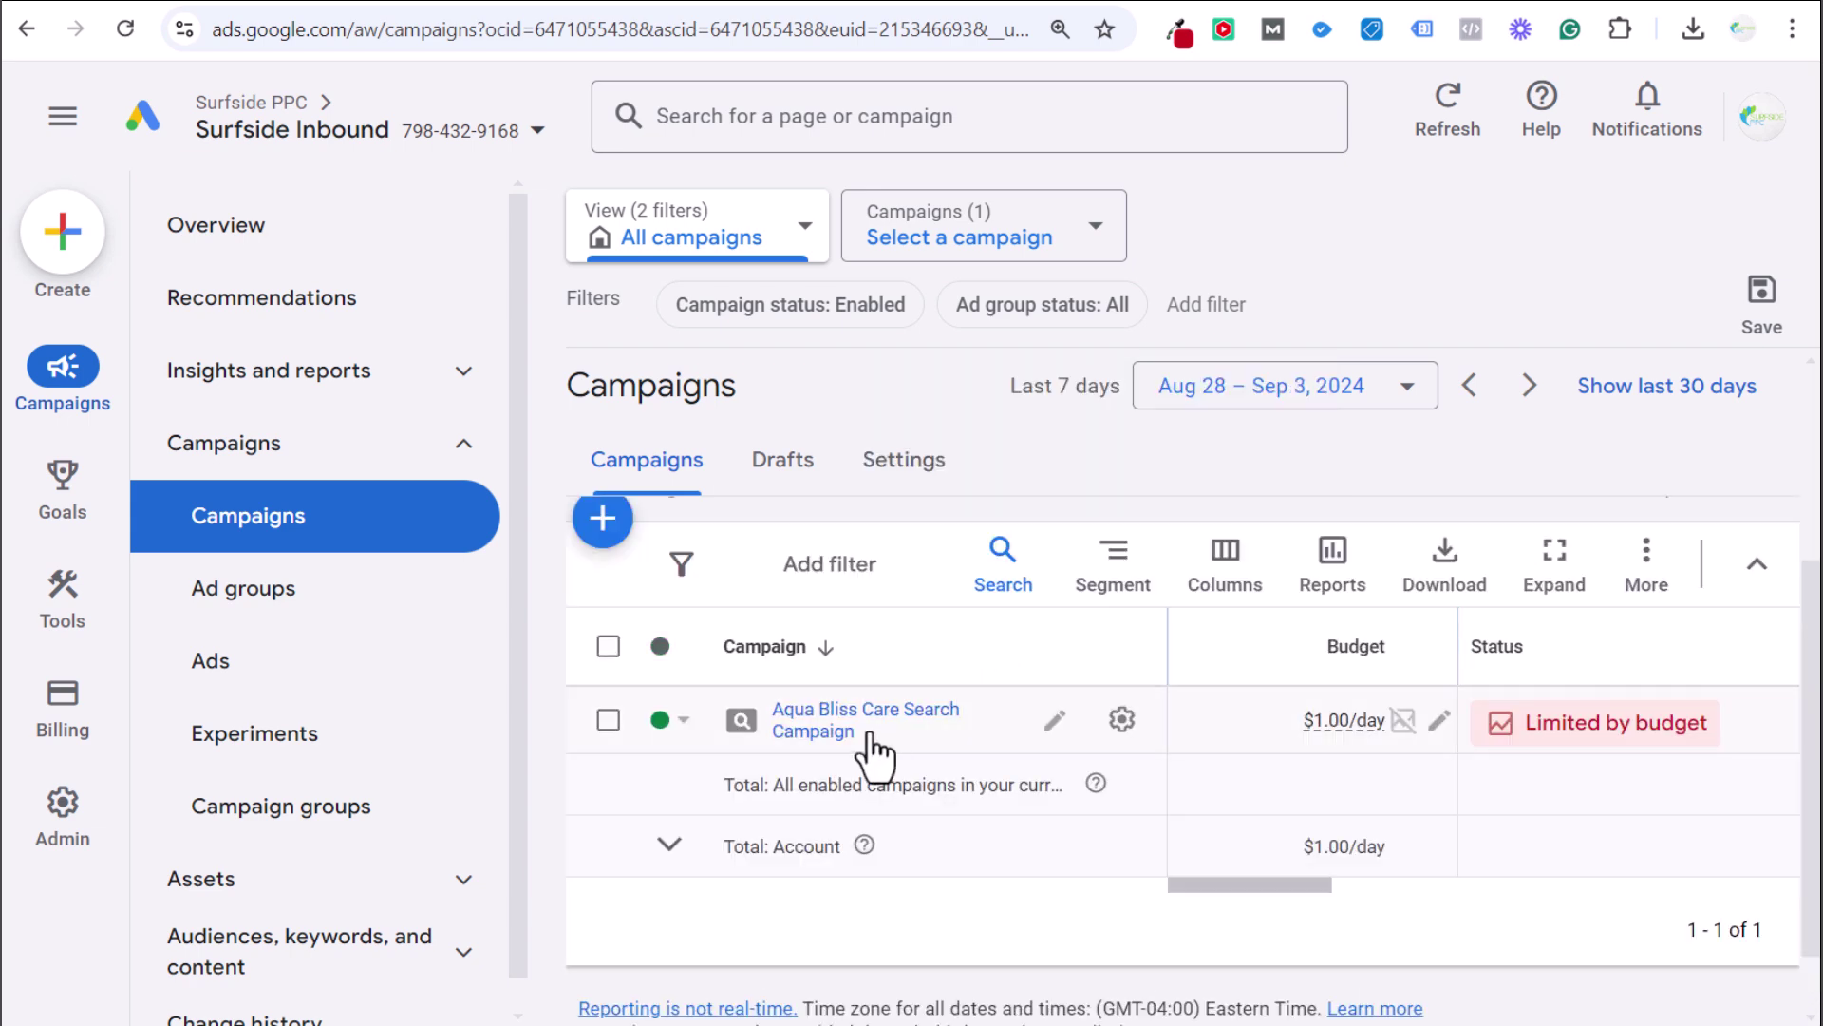
pyautogui.click(1130, 719)
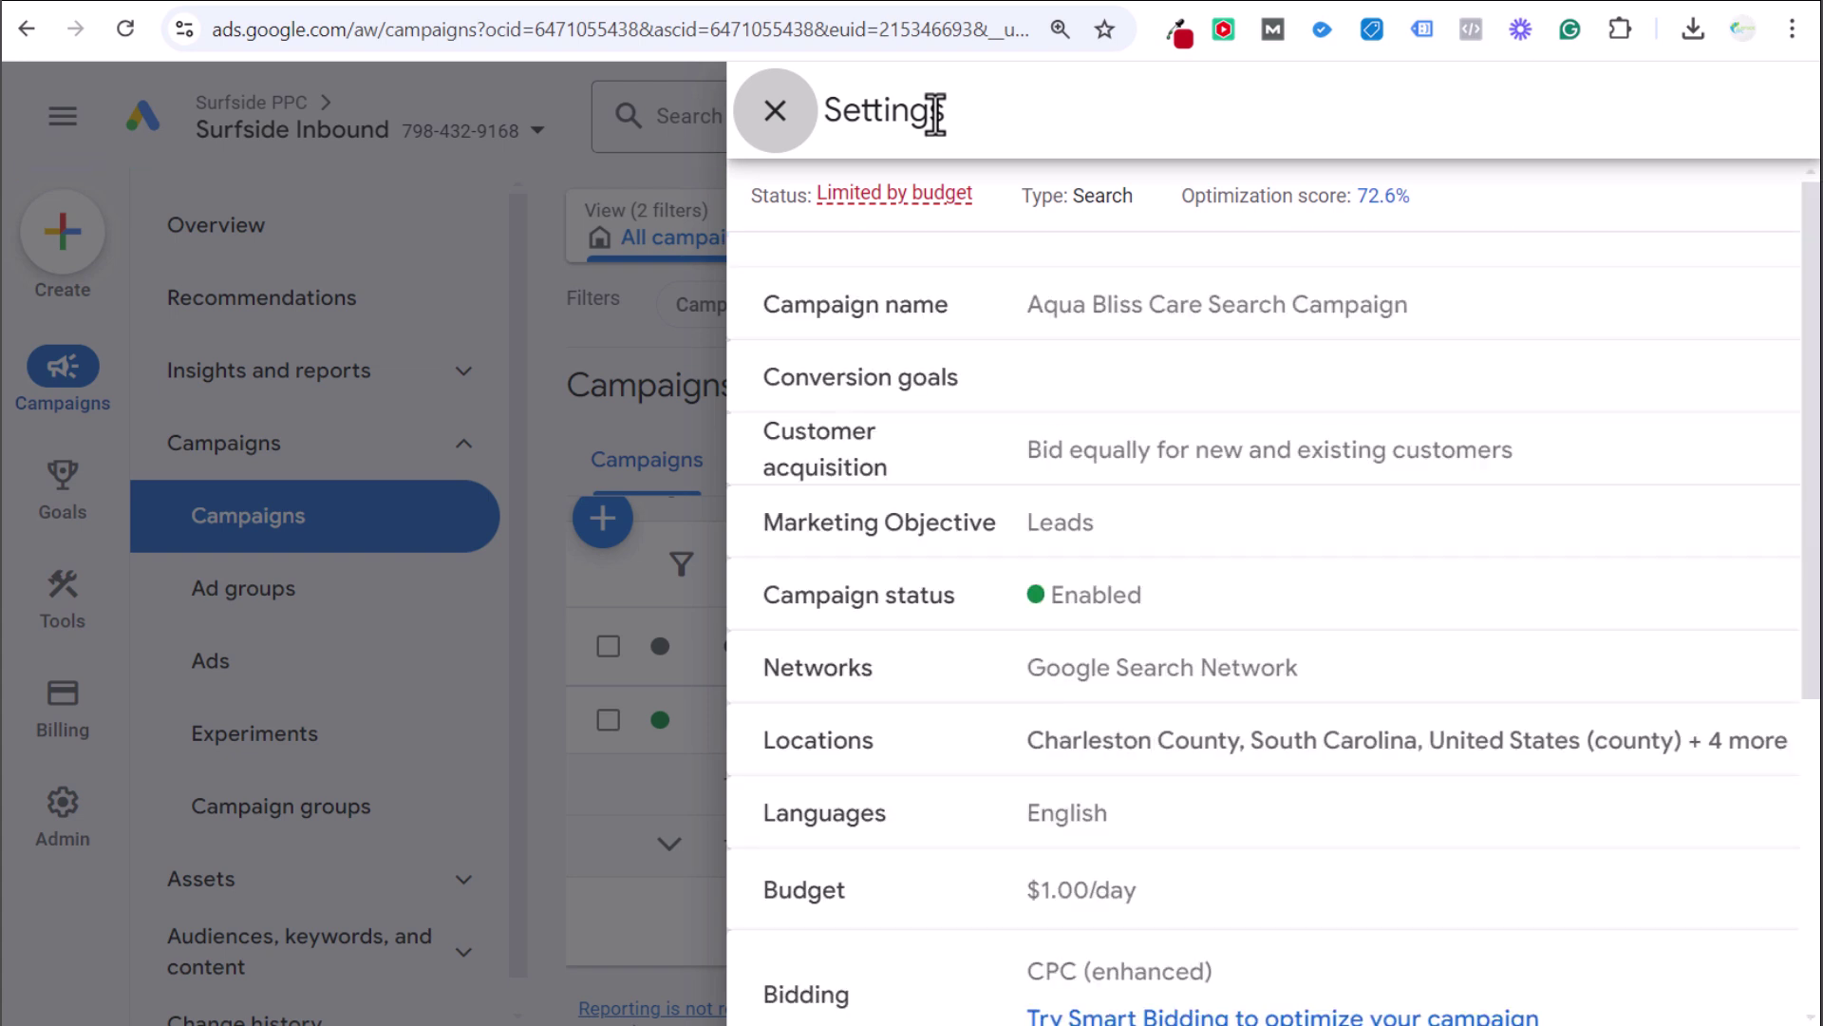
pyautogui.click(1669, 407)
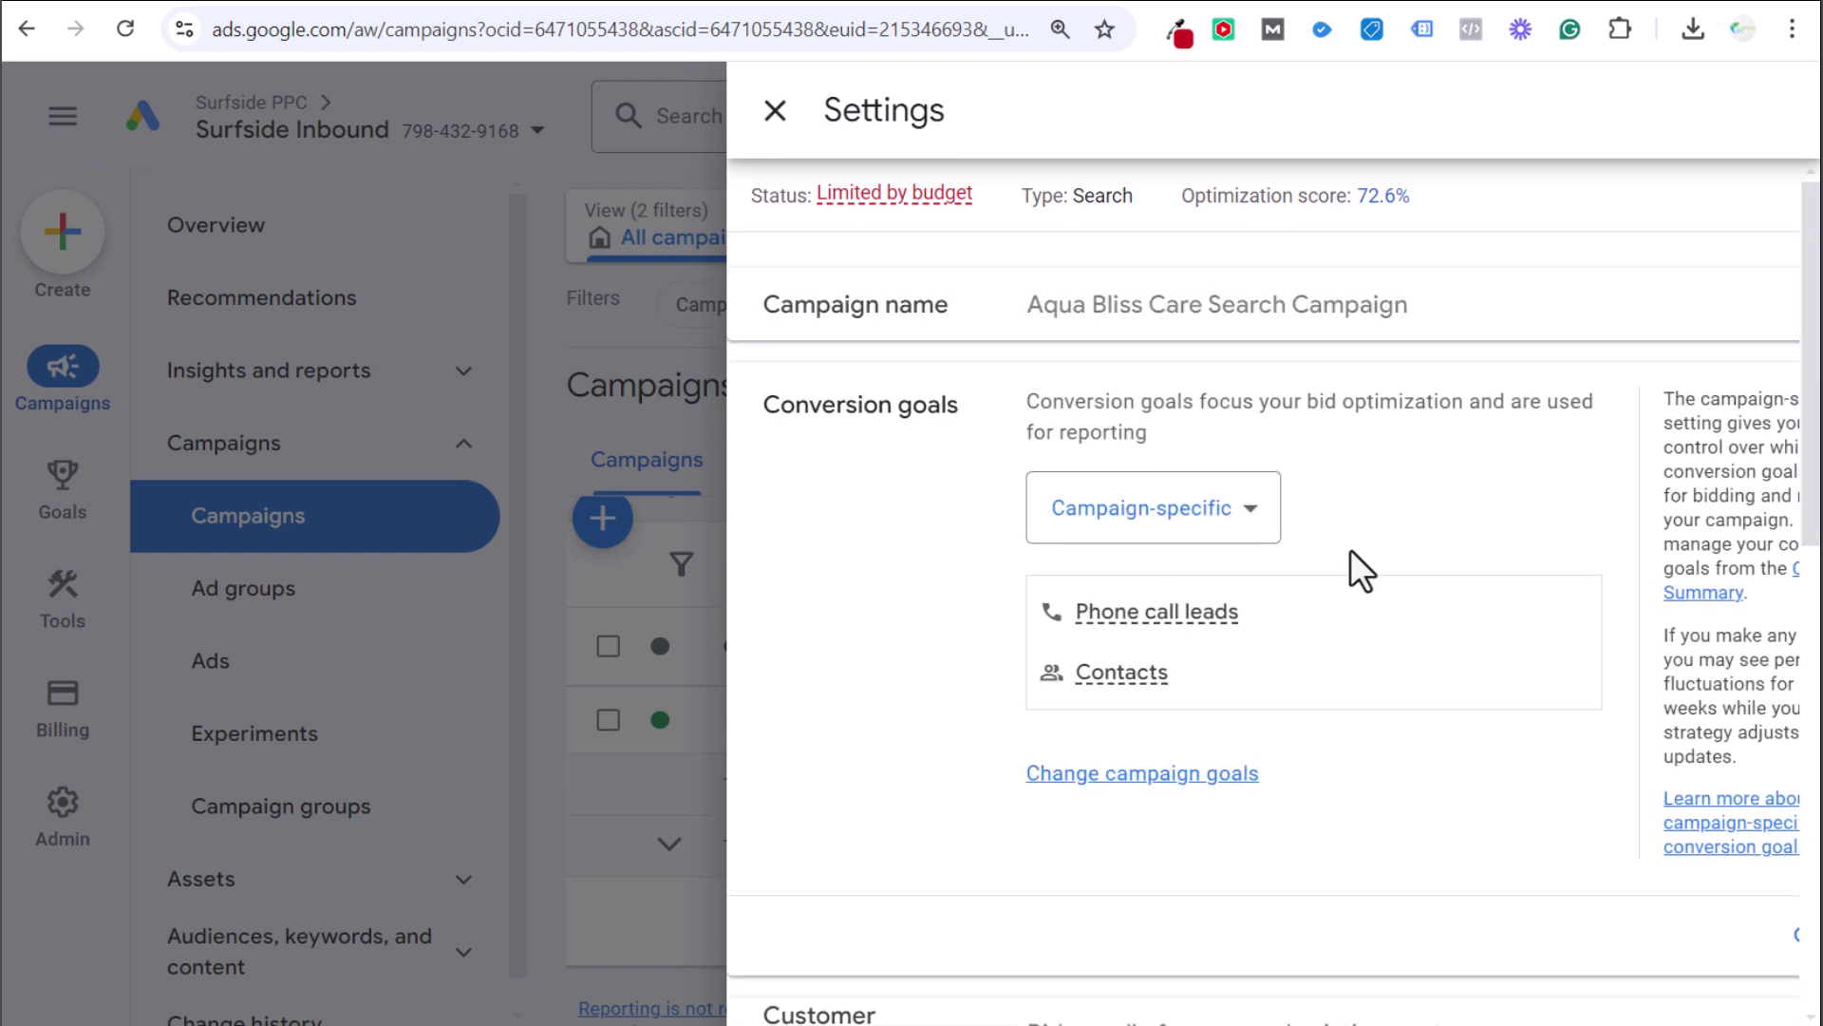
# Check the status of Contact Form Example within the campaign's Contacts goal, and close the campaign settings
pyautogui.scroll(-3, 1273, 582)
pyautogui.moveTo(1136, 398)
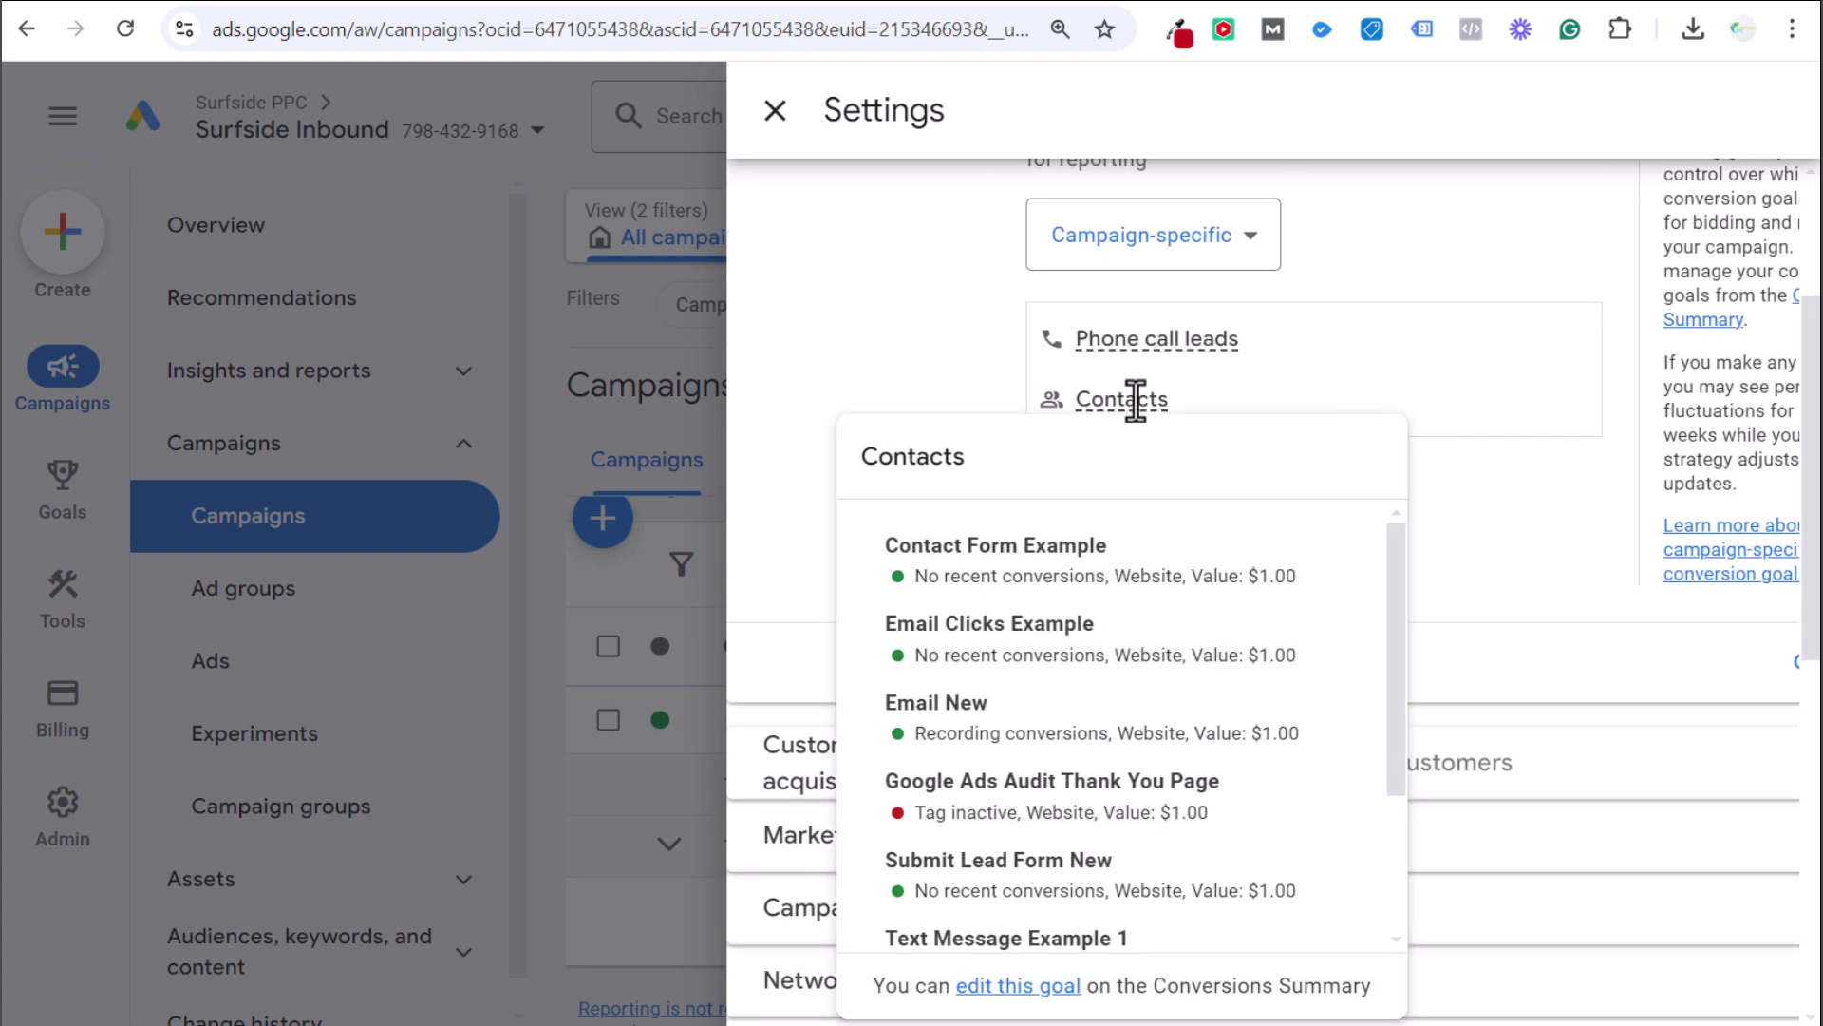
pyautogui.moveTo(915, 548); pyautogui.dragTo(1326, 610)
pyautogui.click(1014, 607)
pyautogui.moveTo(904, 576); pyautogui.dragTo(1083, 581)
pyautogui.click(1105, 576)
pyautogui.moveTo(565, 12)
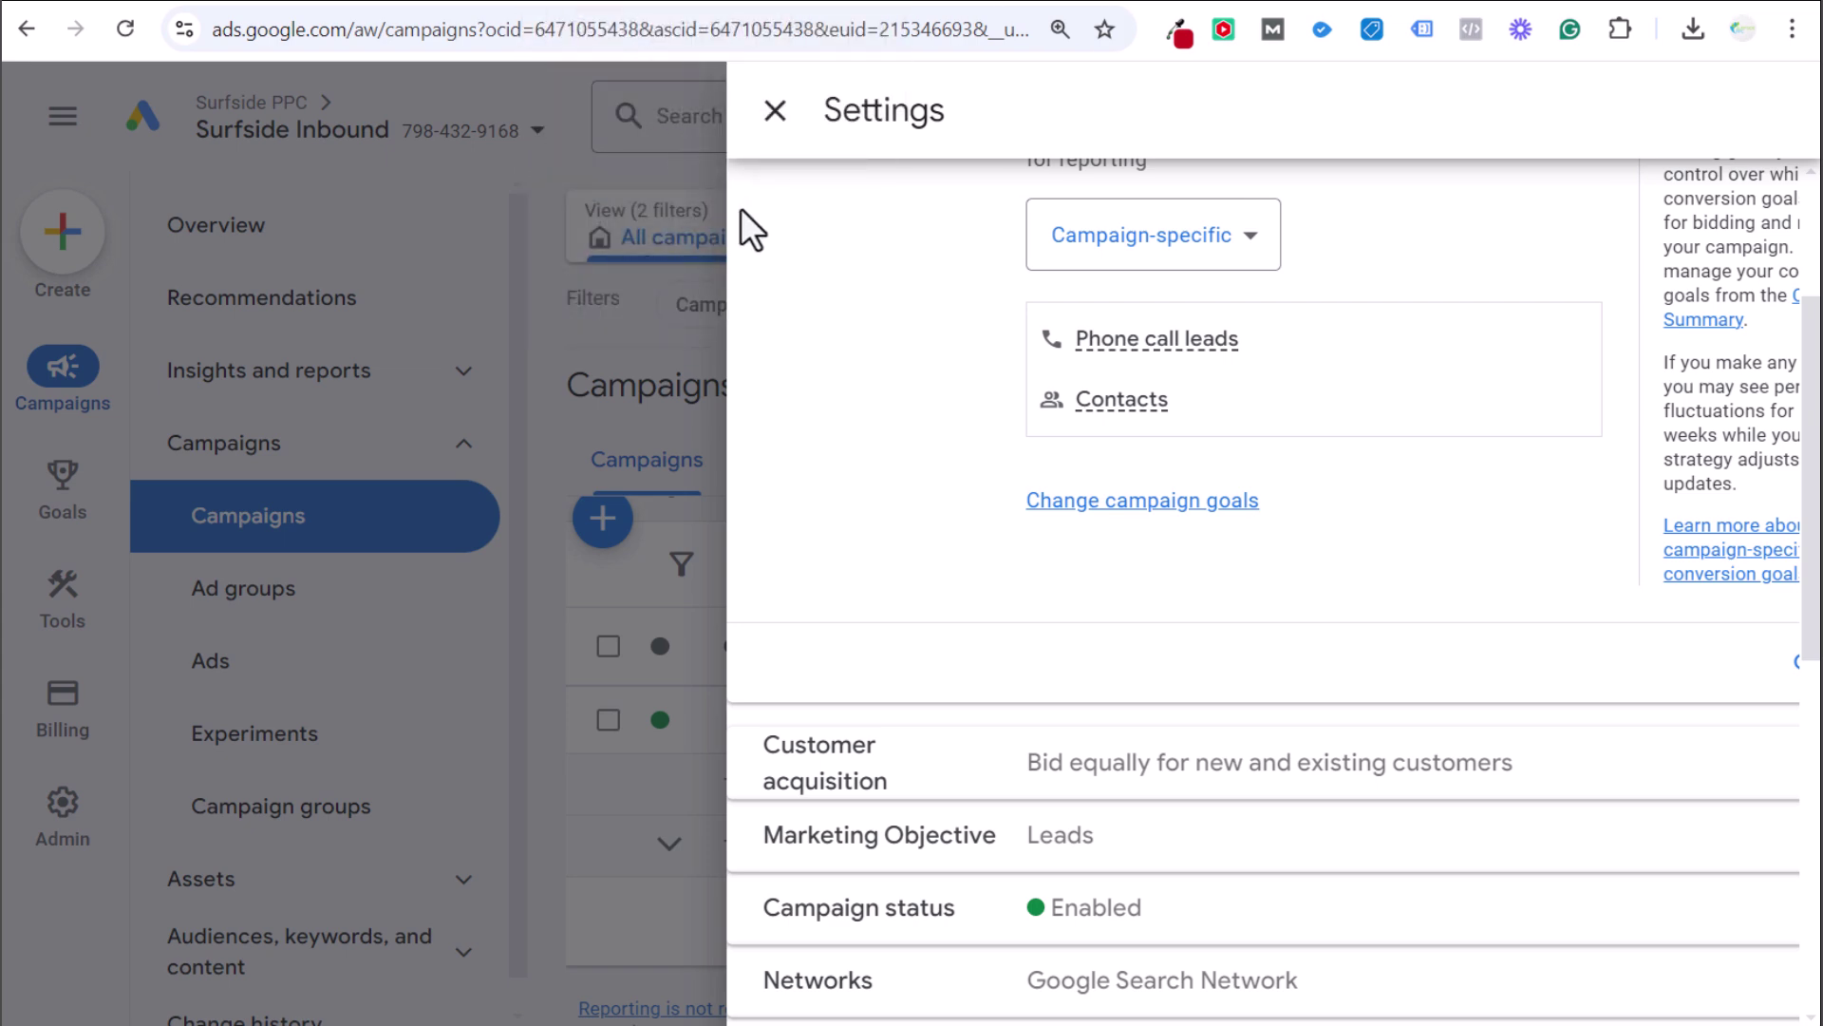
pyautogui.click(759, 118)
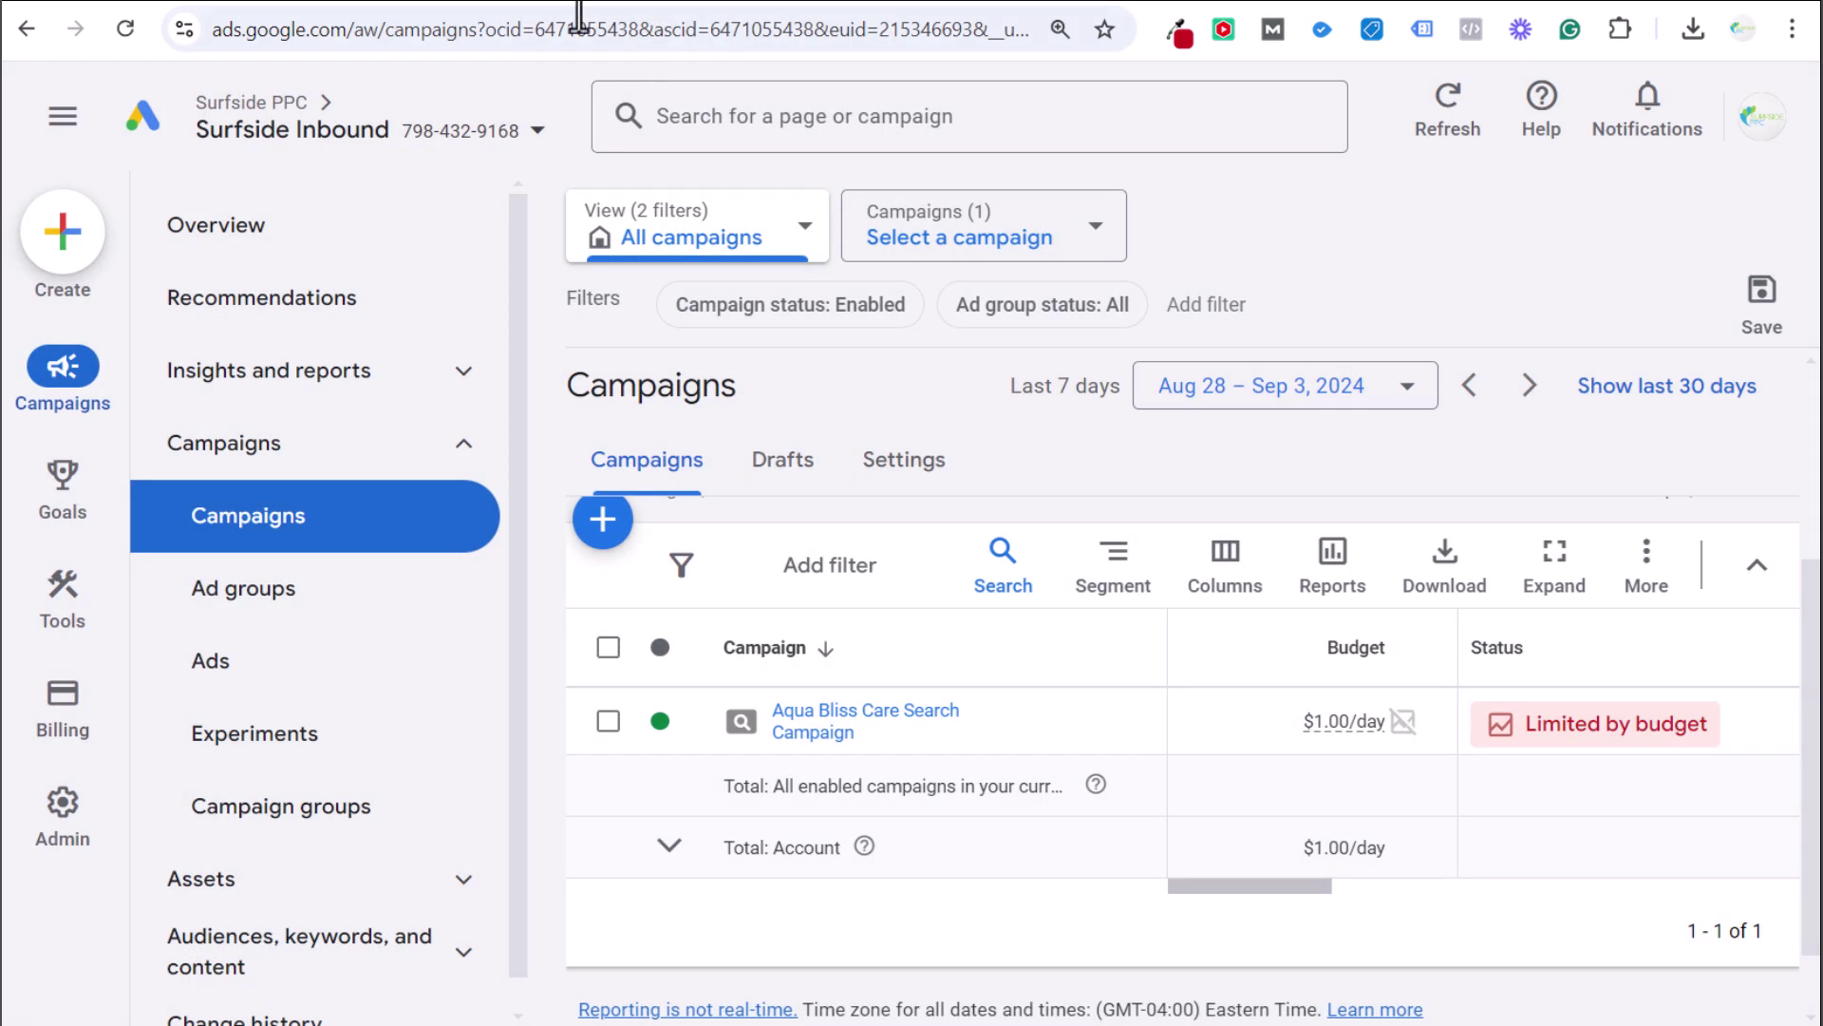
# Browse the Surfside PPC course page and the Surfside Inbound page's membership options
pyautogui.click(469, 3)
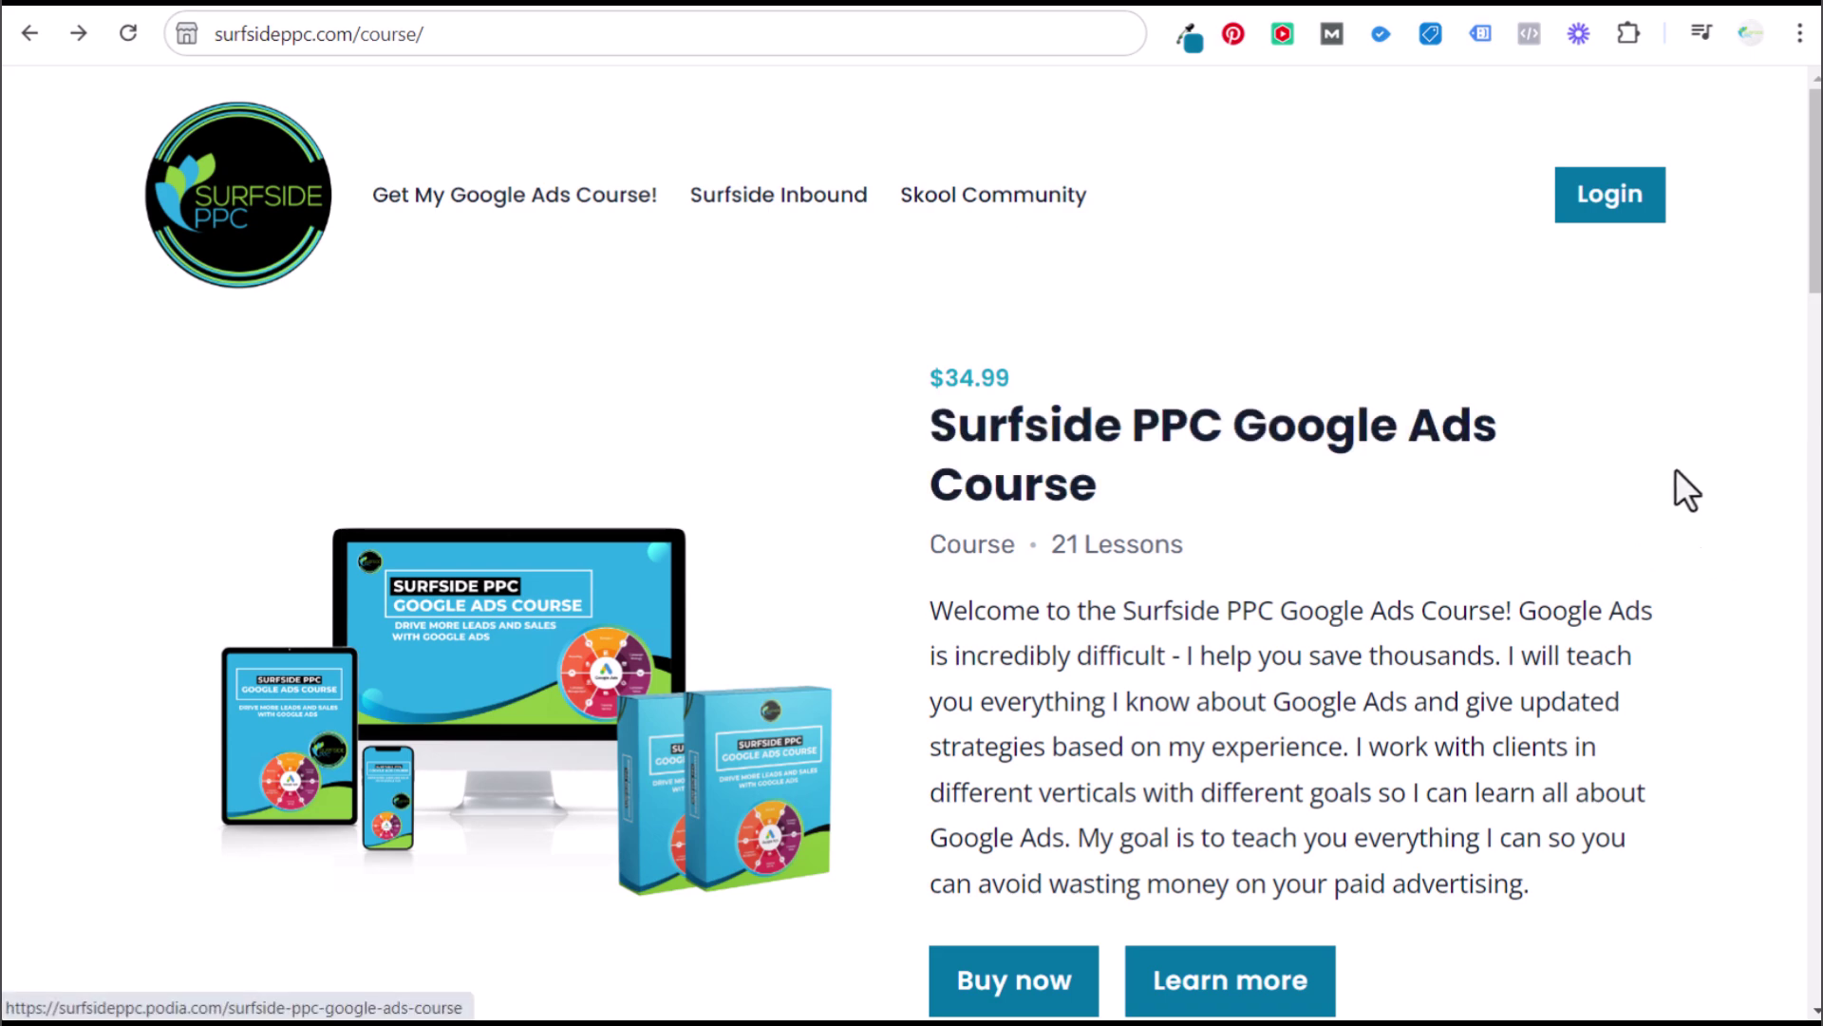
pyautogui.scroll(-15, 1688, 497)
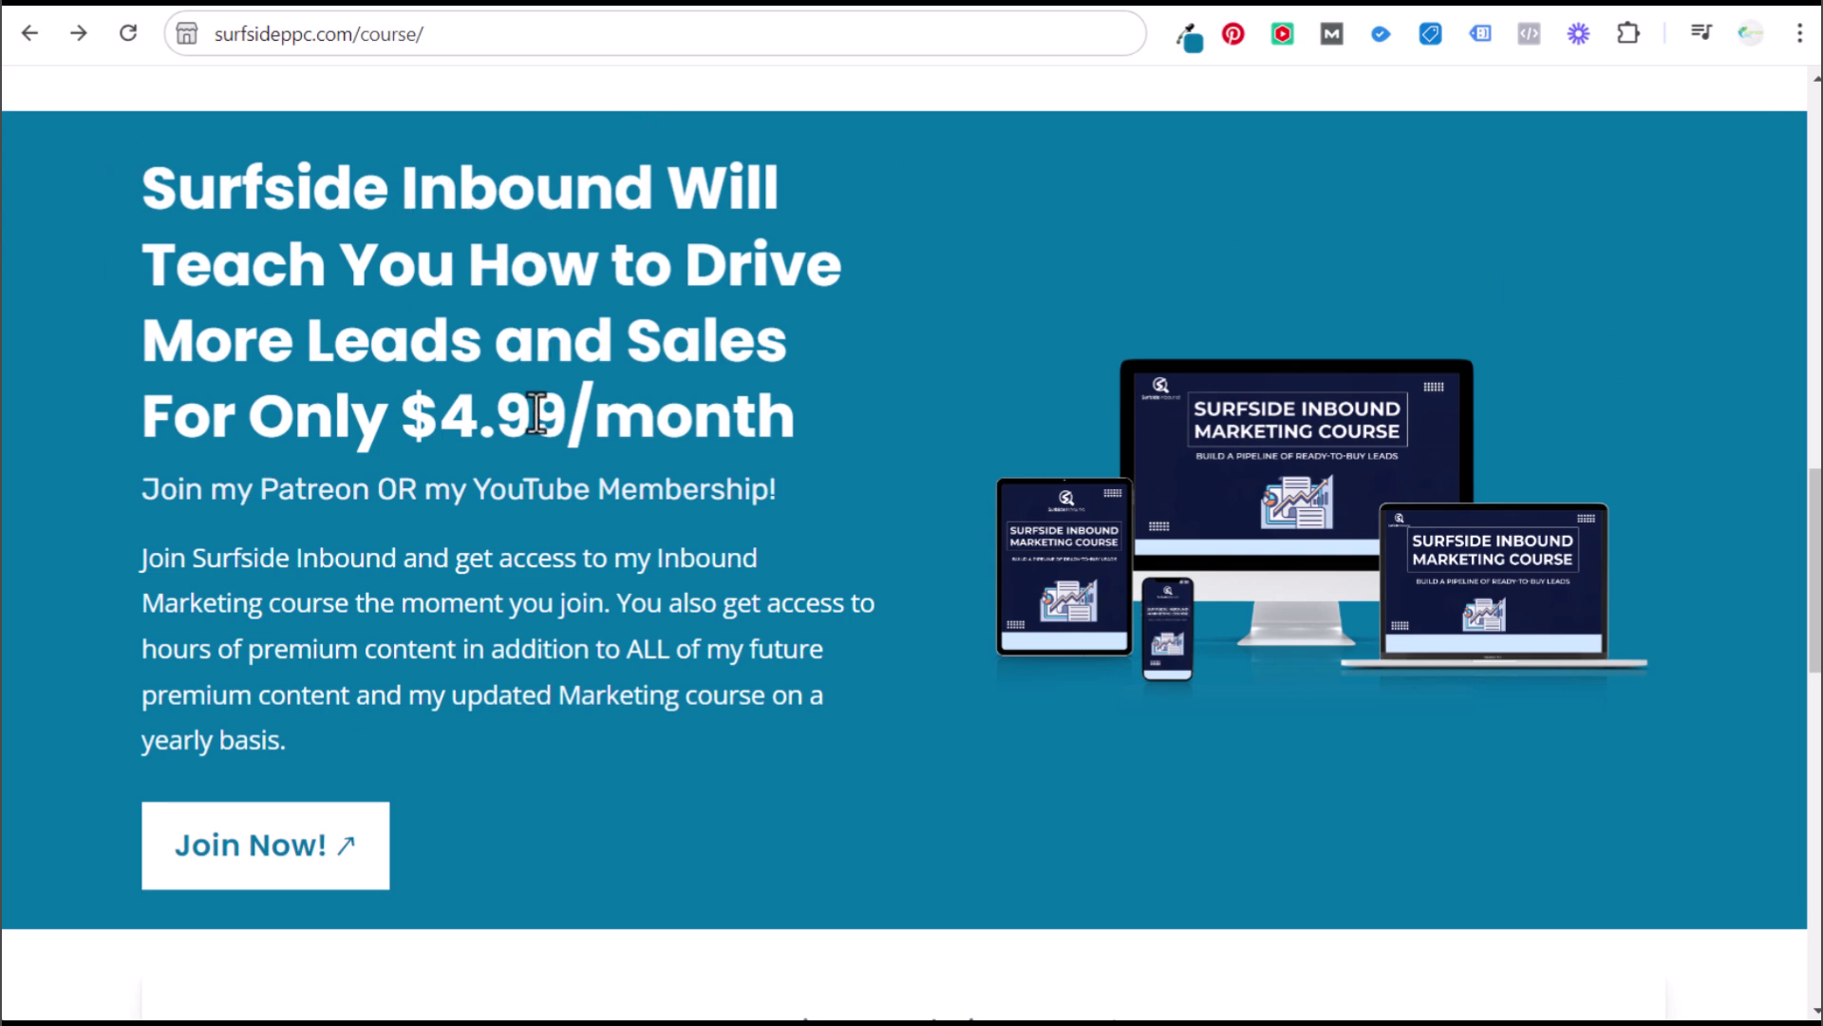
pyautogui.click(1396, 13)
pyautogui.scroll(-5, 1193, 292)
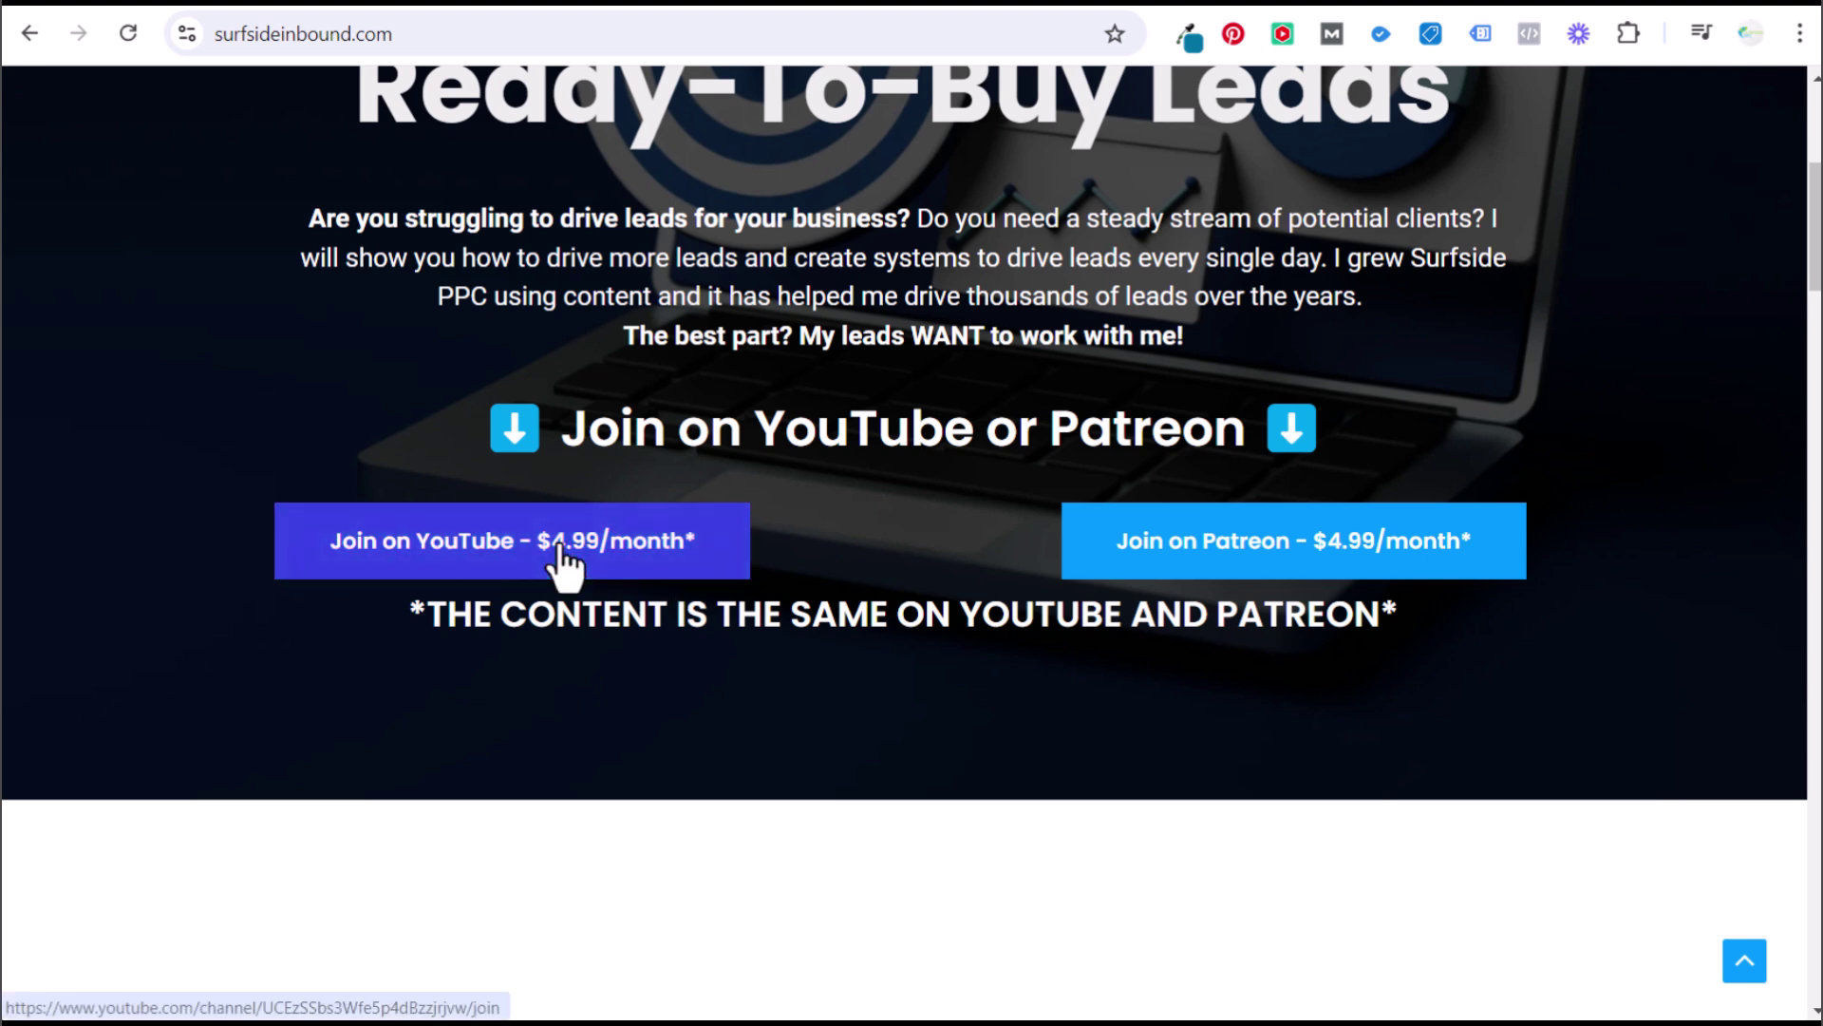